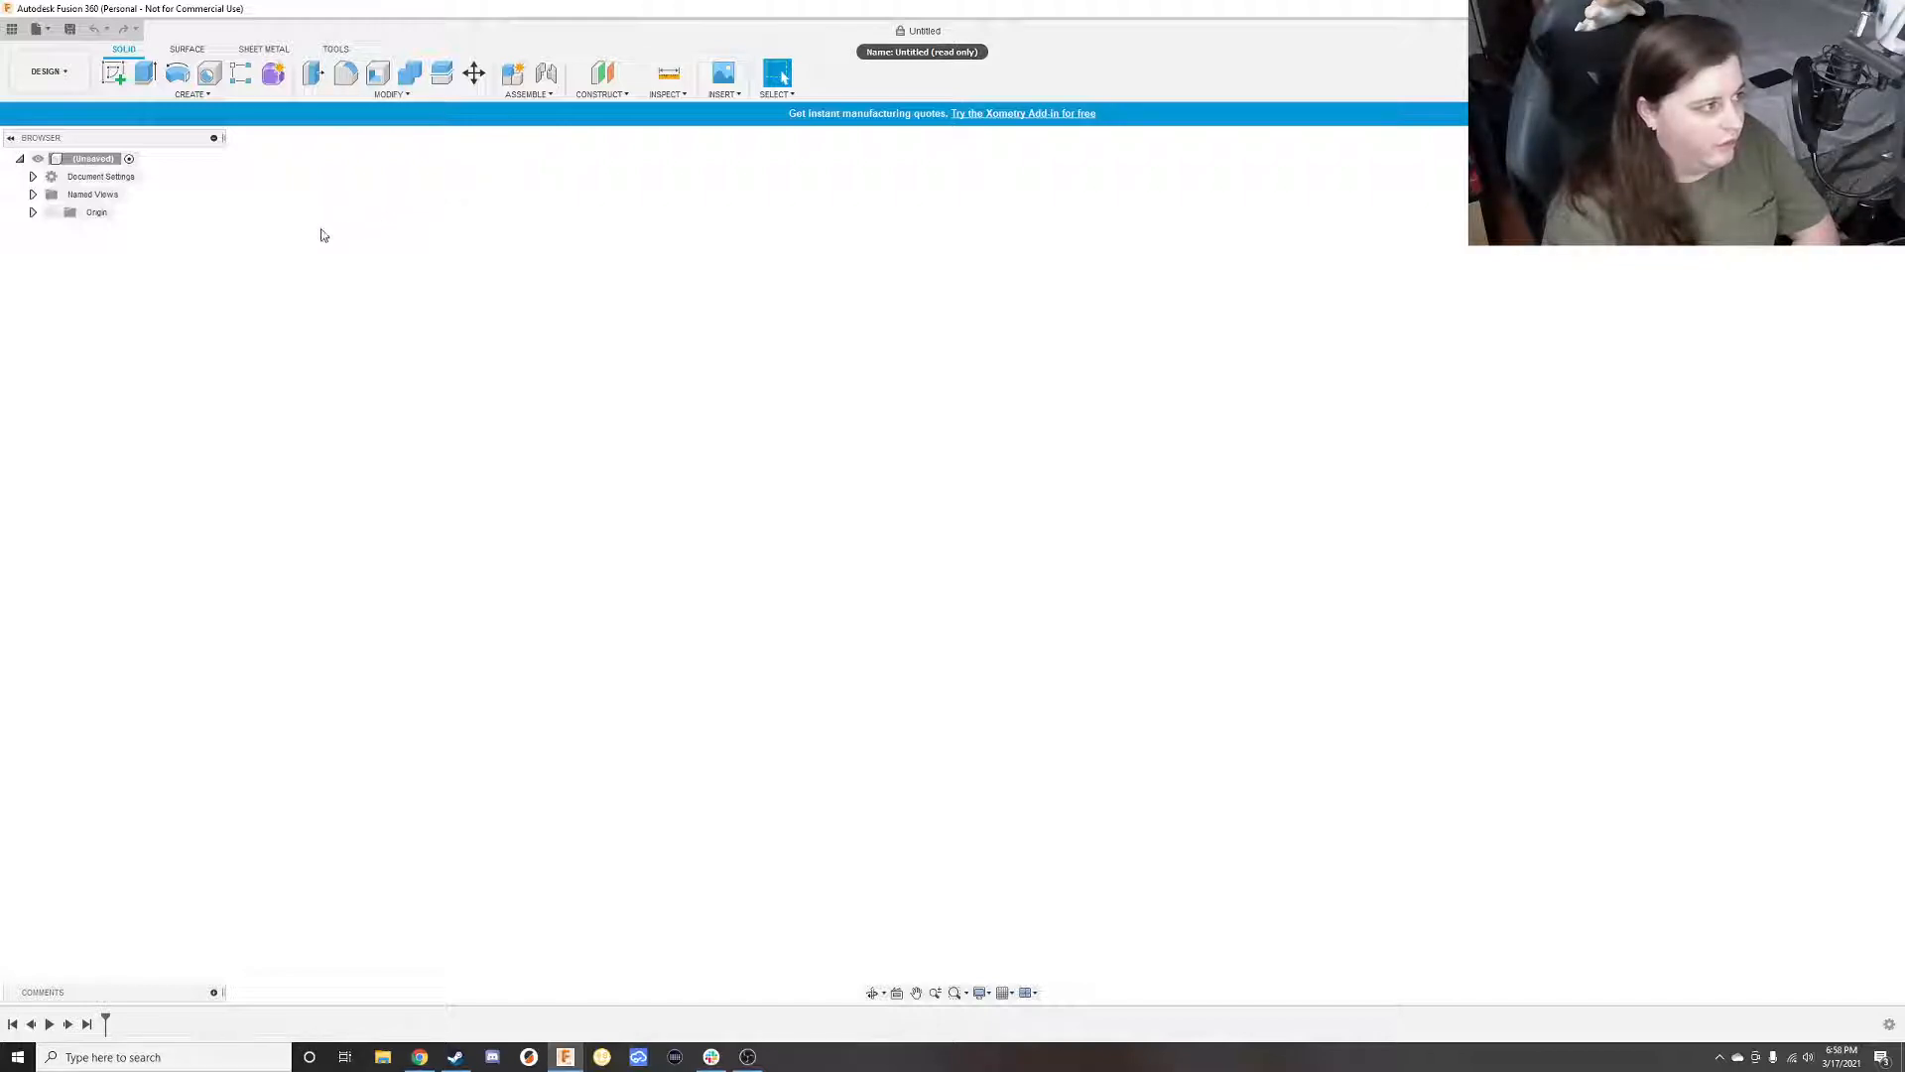
Sketch a 20 mm by 20 mm rectangle near the origin on the horizontal XY plane and finish the sketch
click(115, 79)
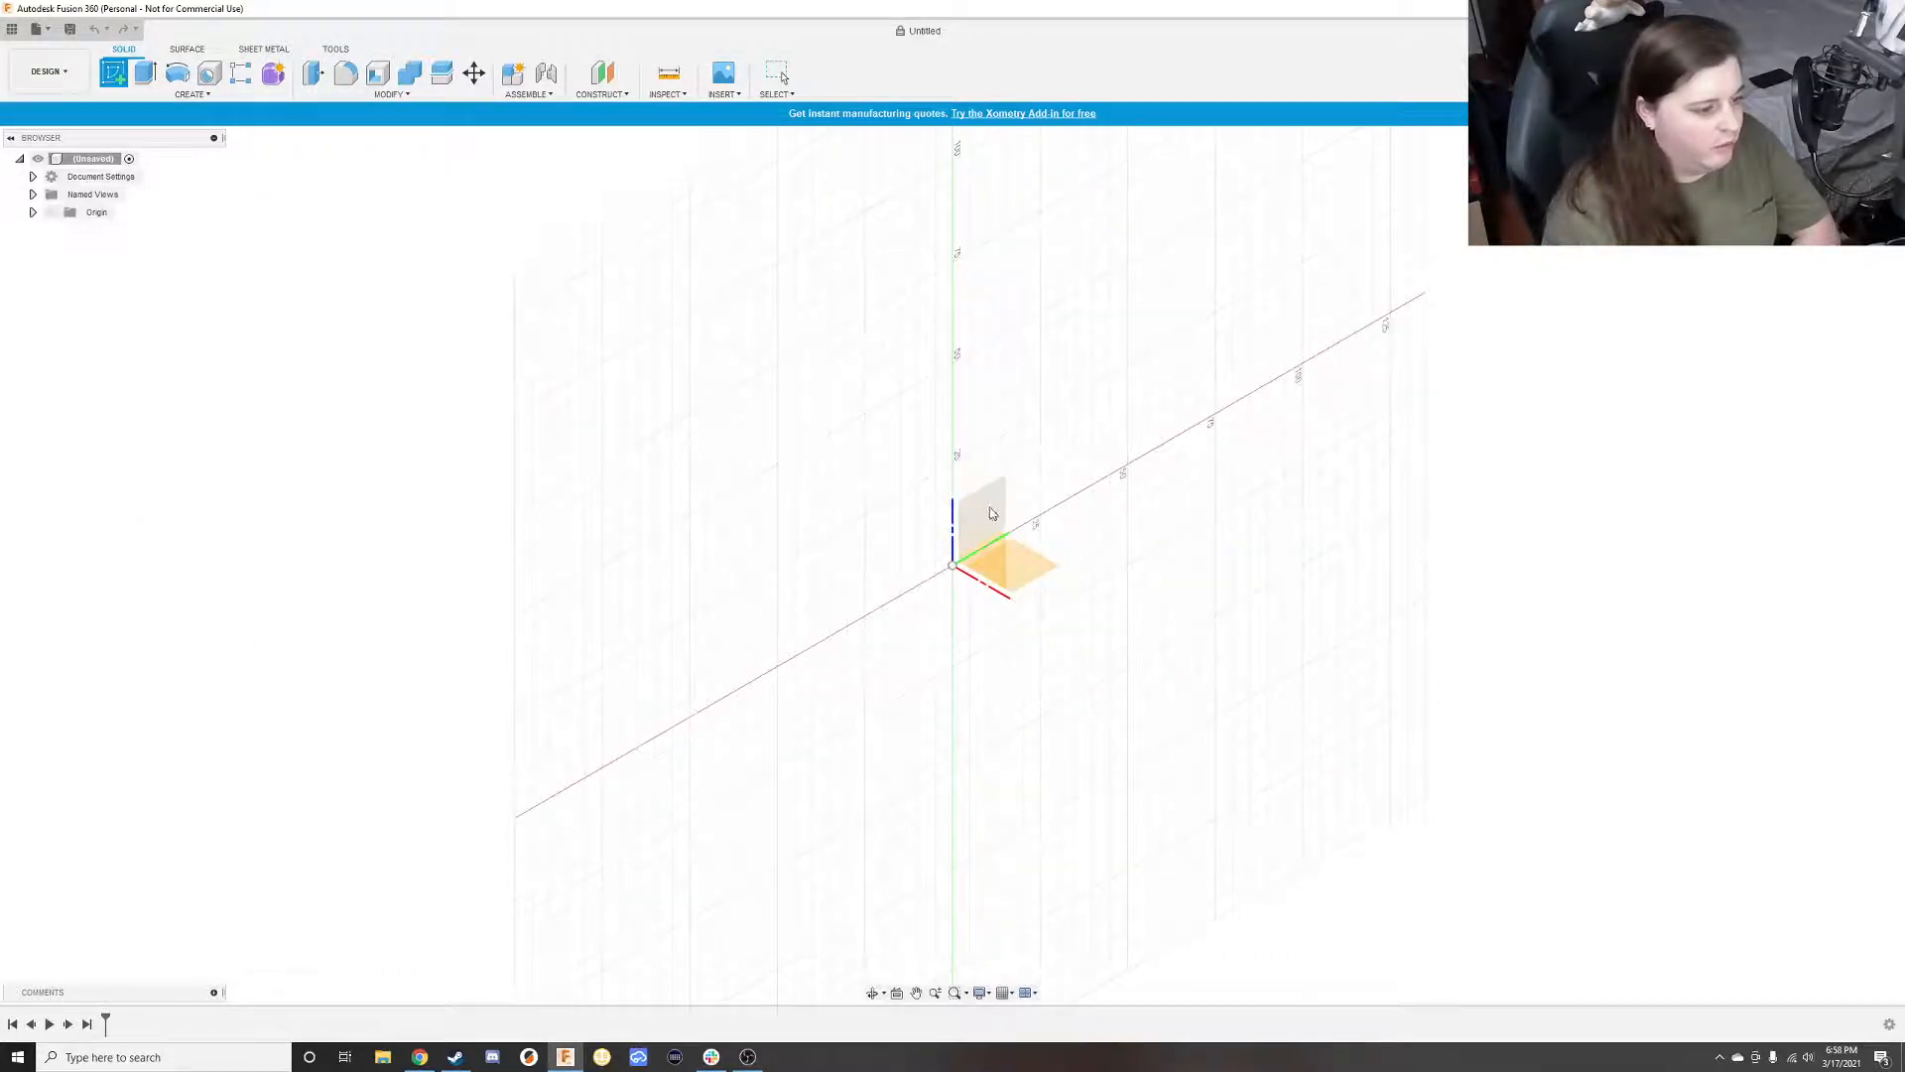
click(1035, 573)
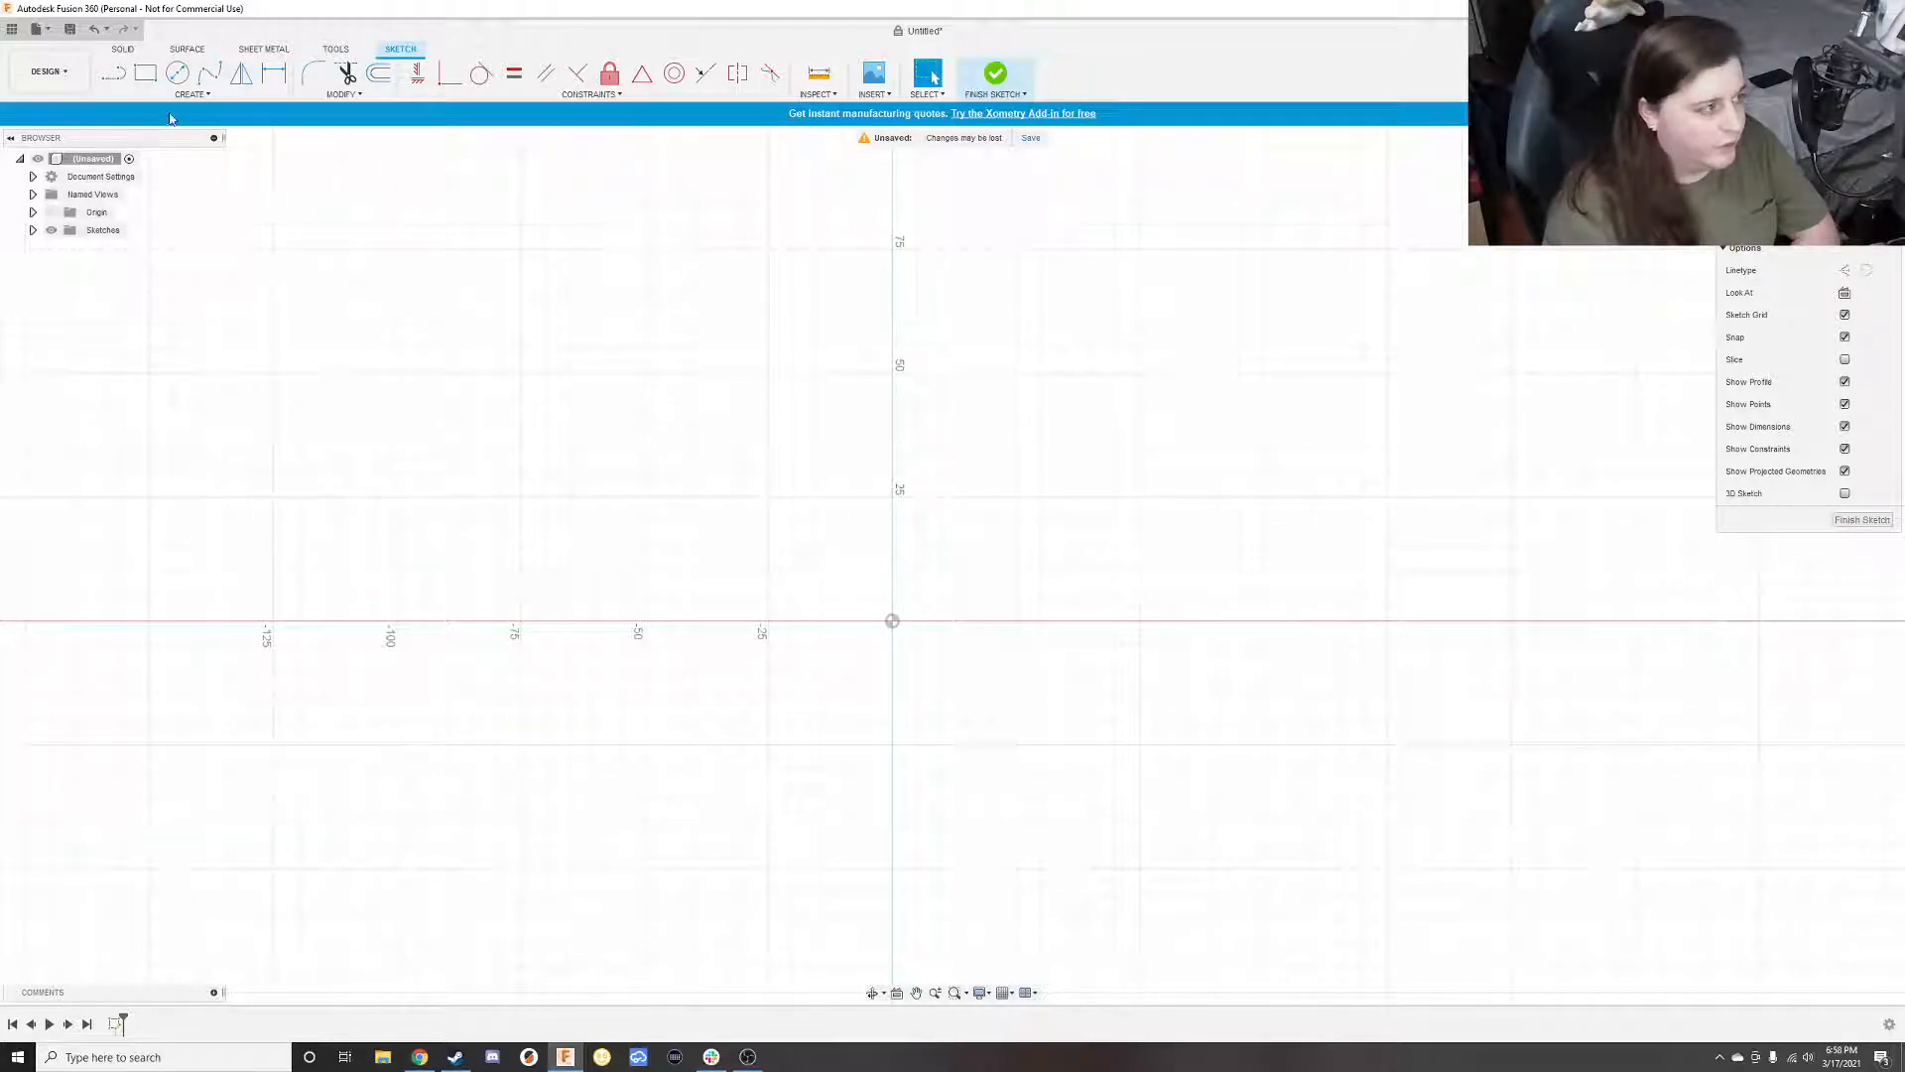
click(146, 75)
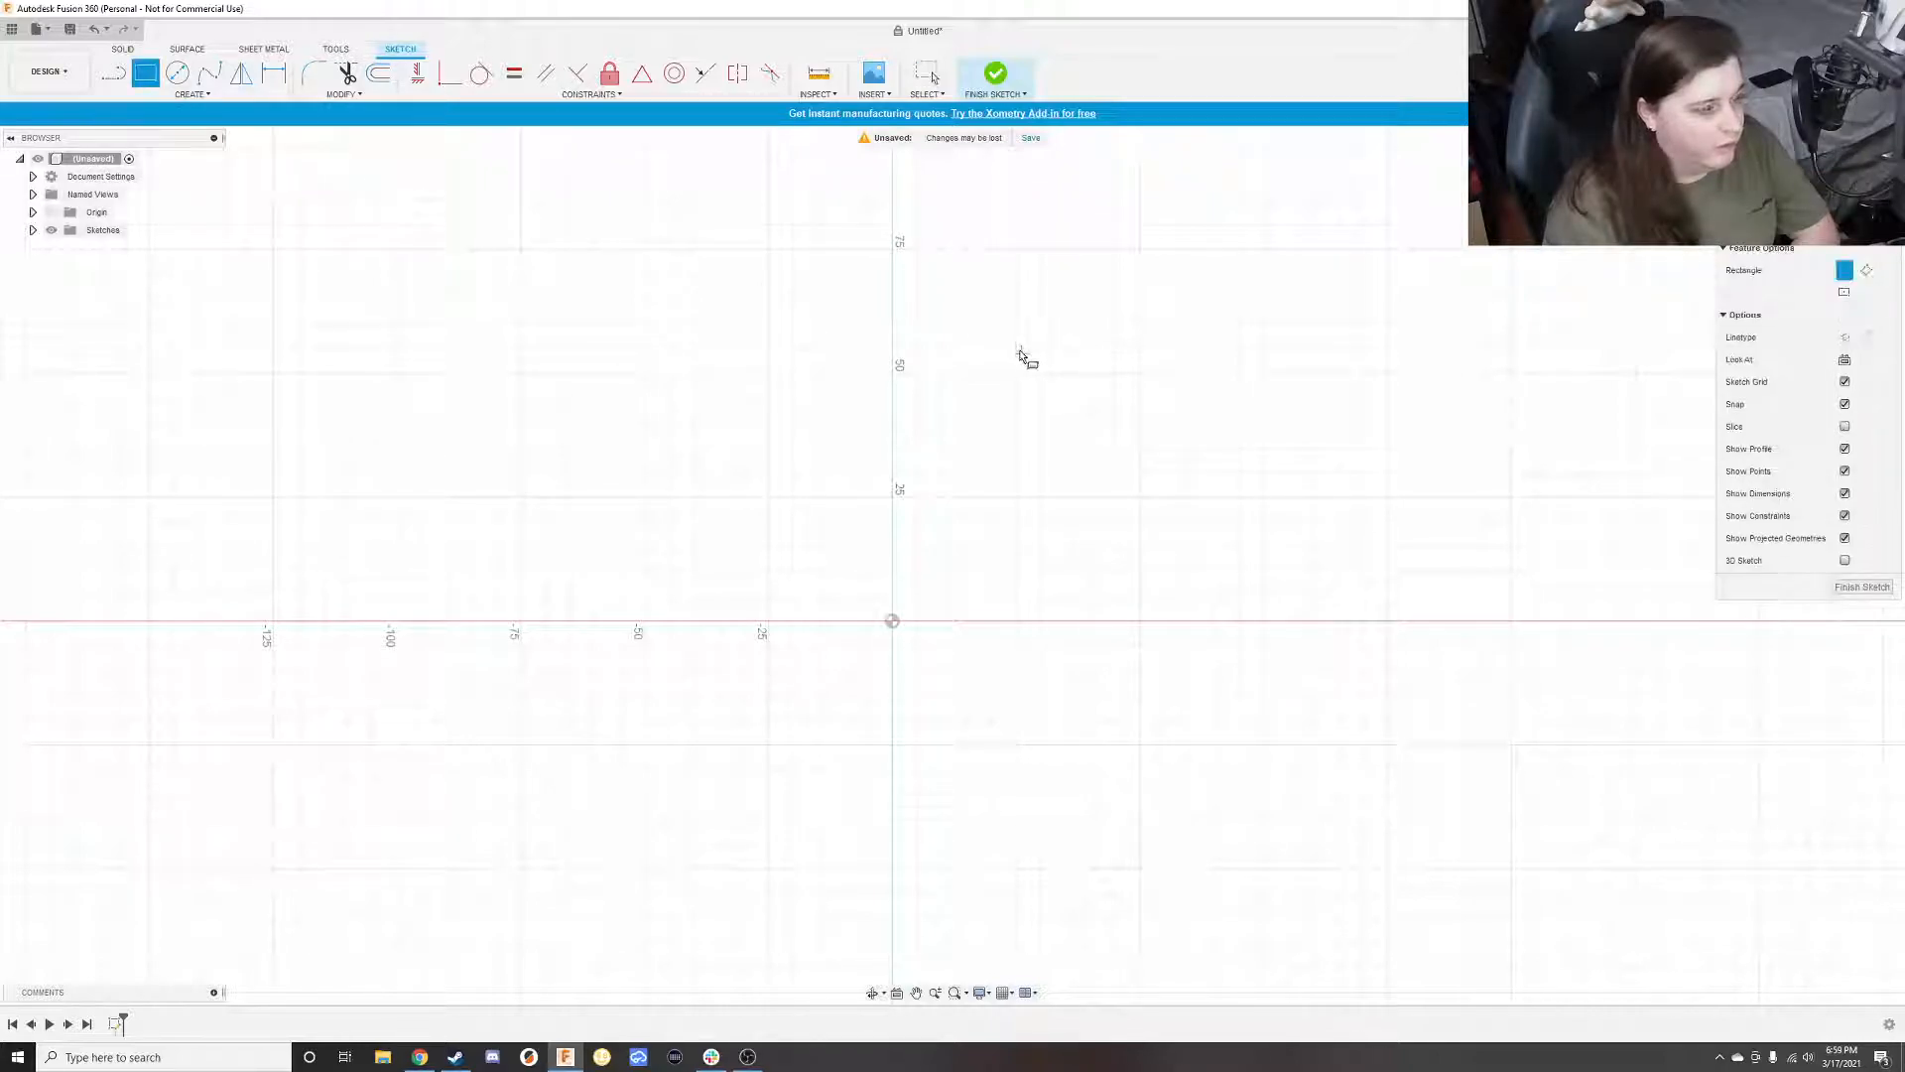
click(967, 350)
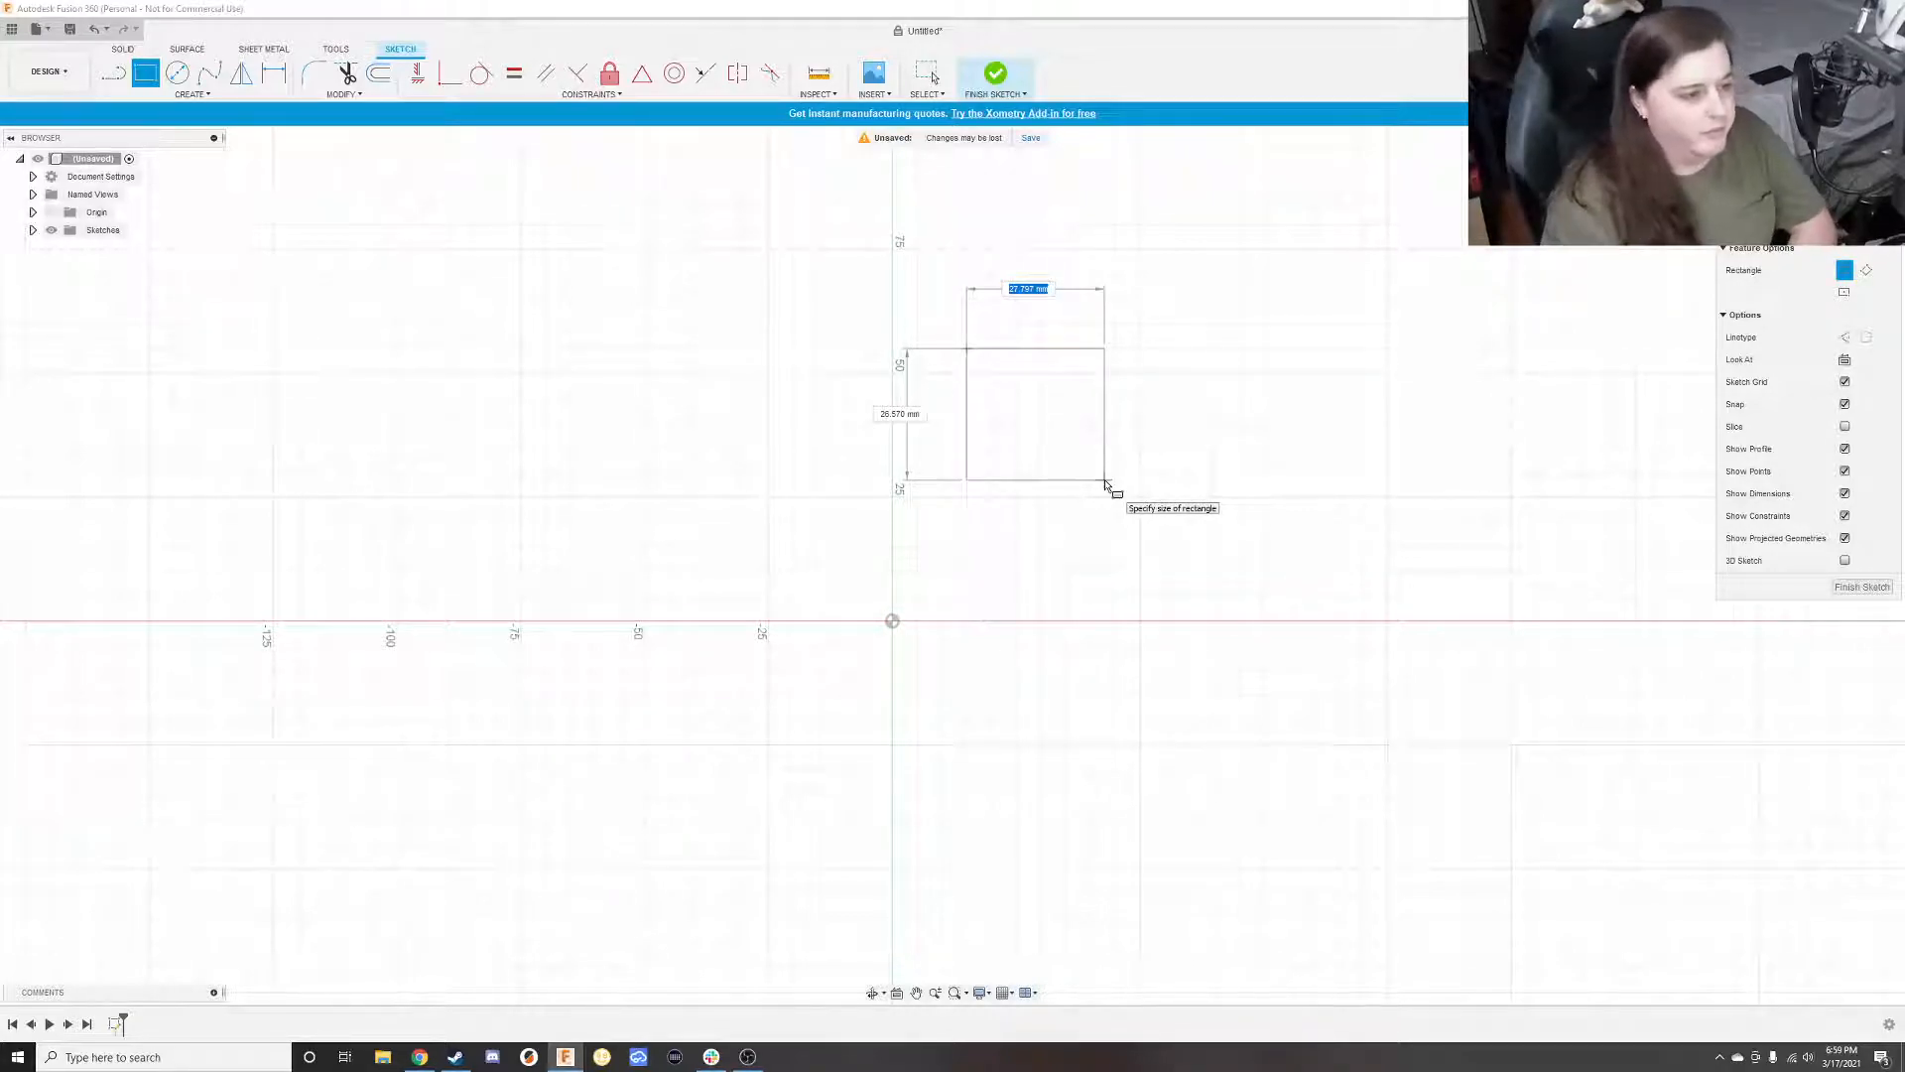
text(2)
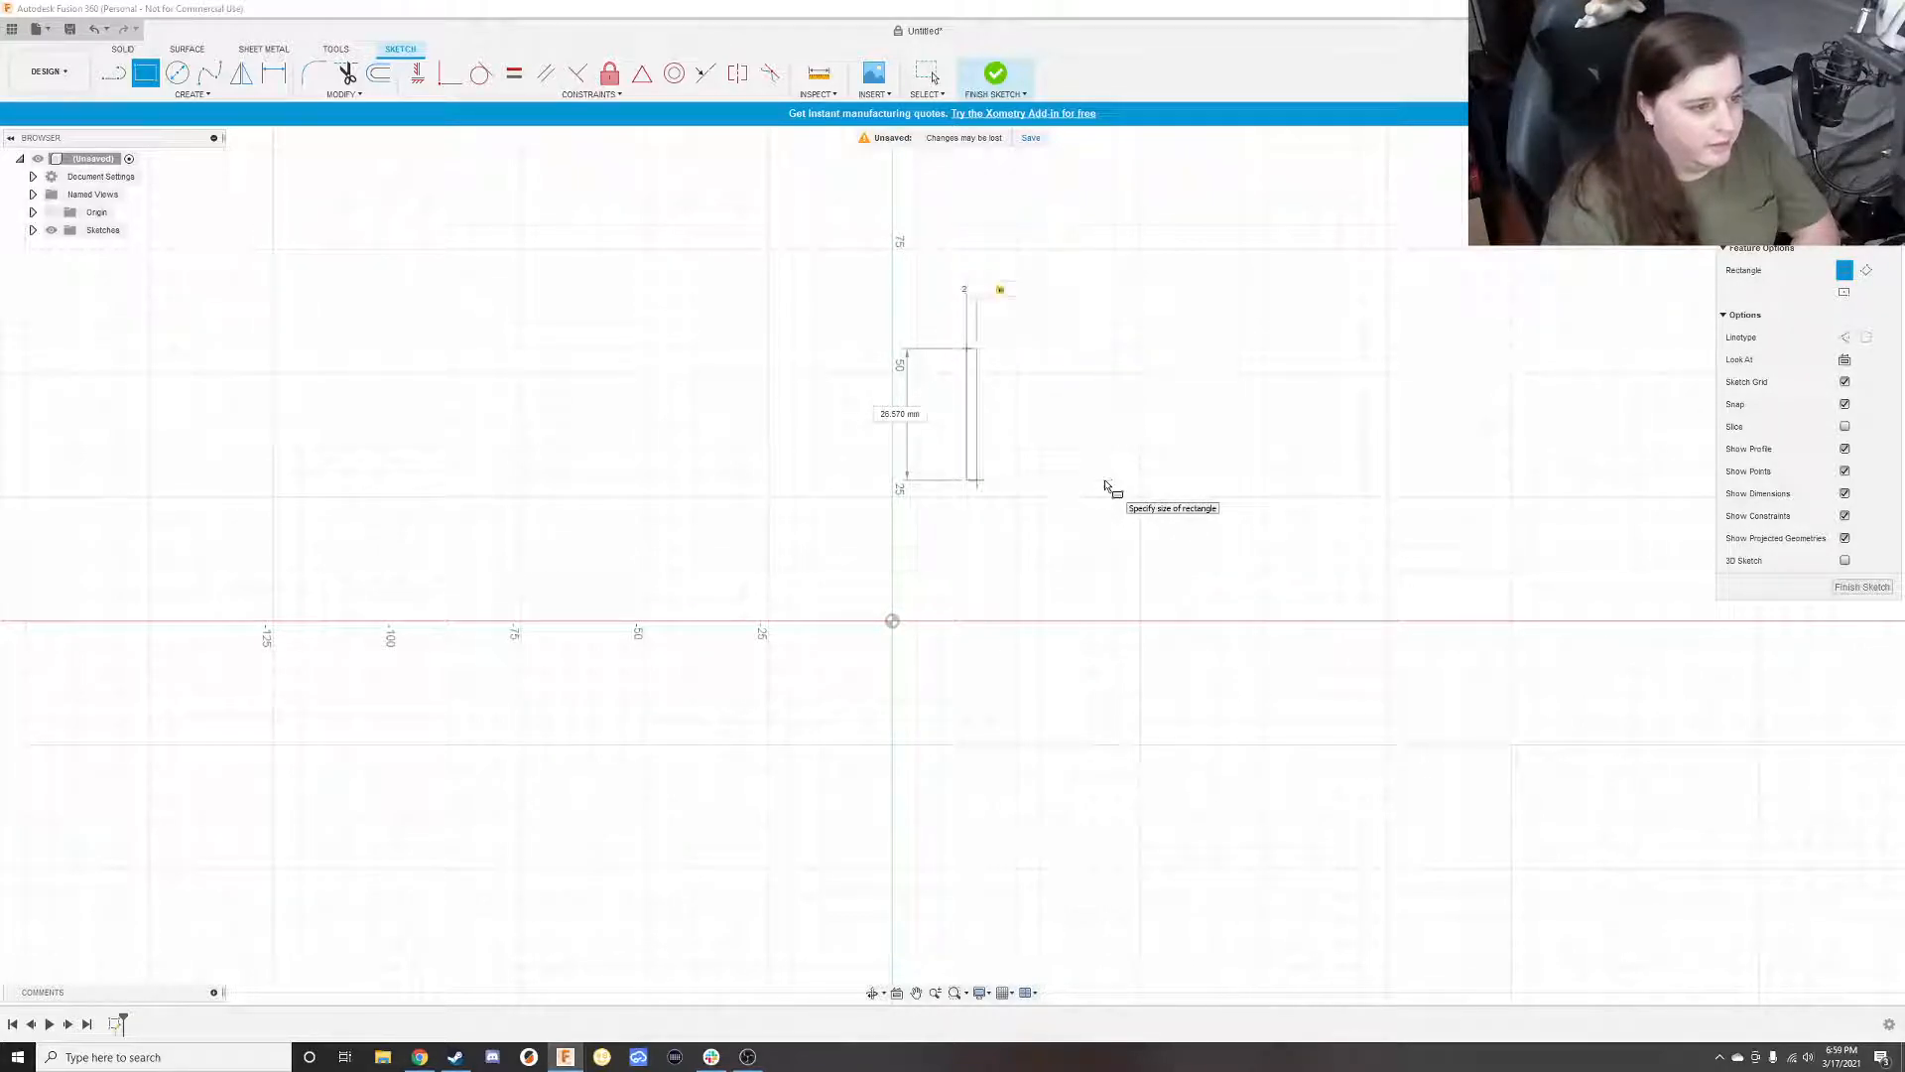
text(30)
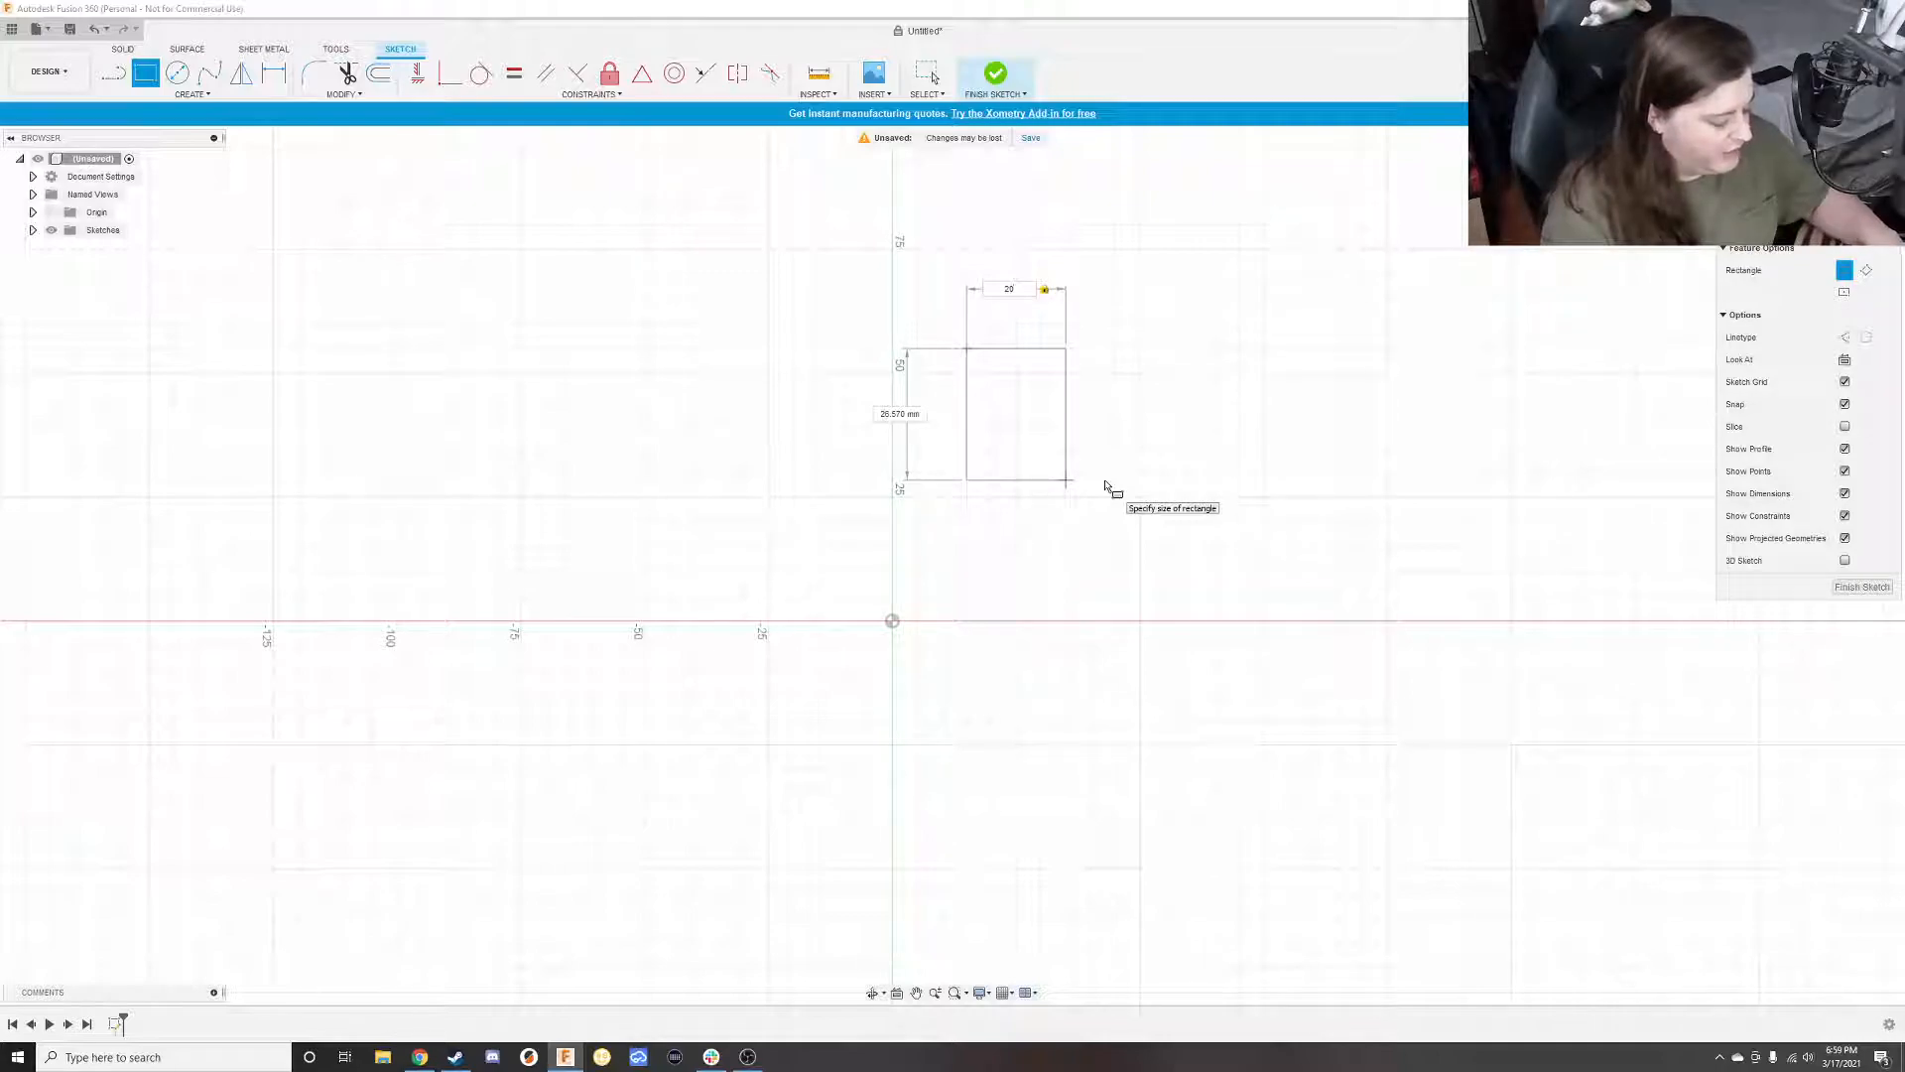
key(Tab)
key(Tab)
key(Tab)
key(Tab)
key(Tab)
key(Tab)
key(Tab)
key(Tab)
key(Tab)
key(Tab)
key(Tab)
key(Tab)
key(Tab)
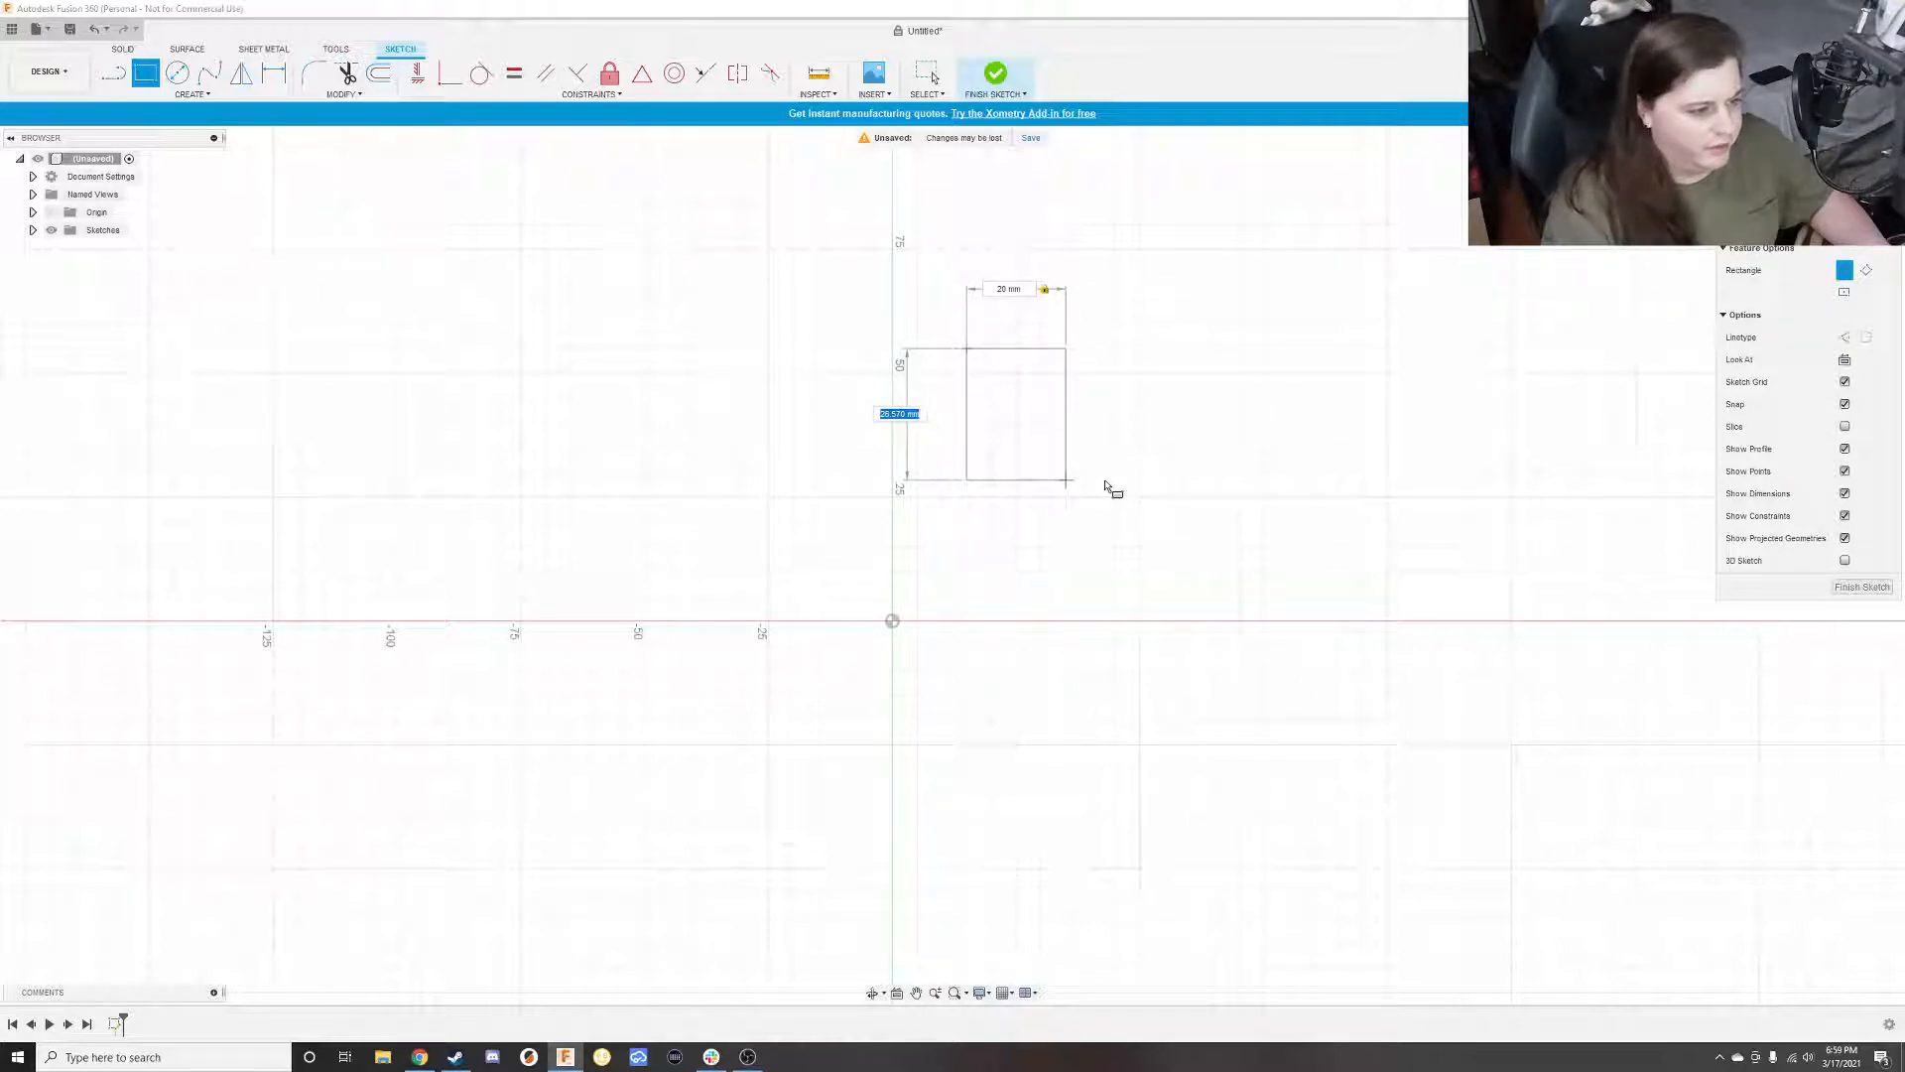
text(20)
key(Tab)
key(Tab)
key(Tab)
key(Tab)
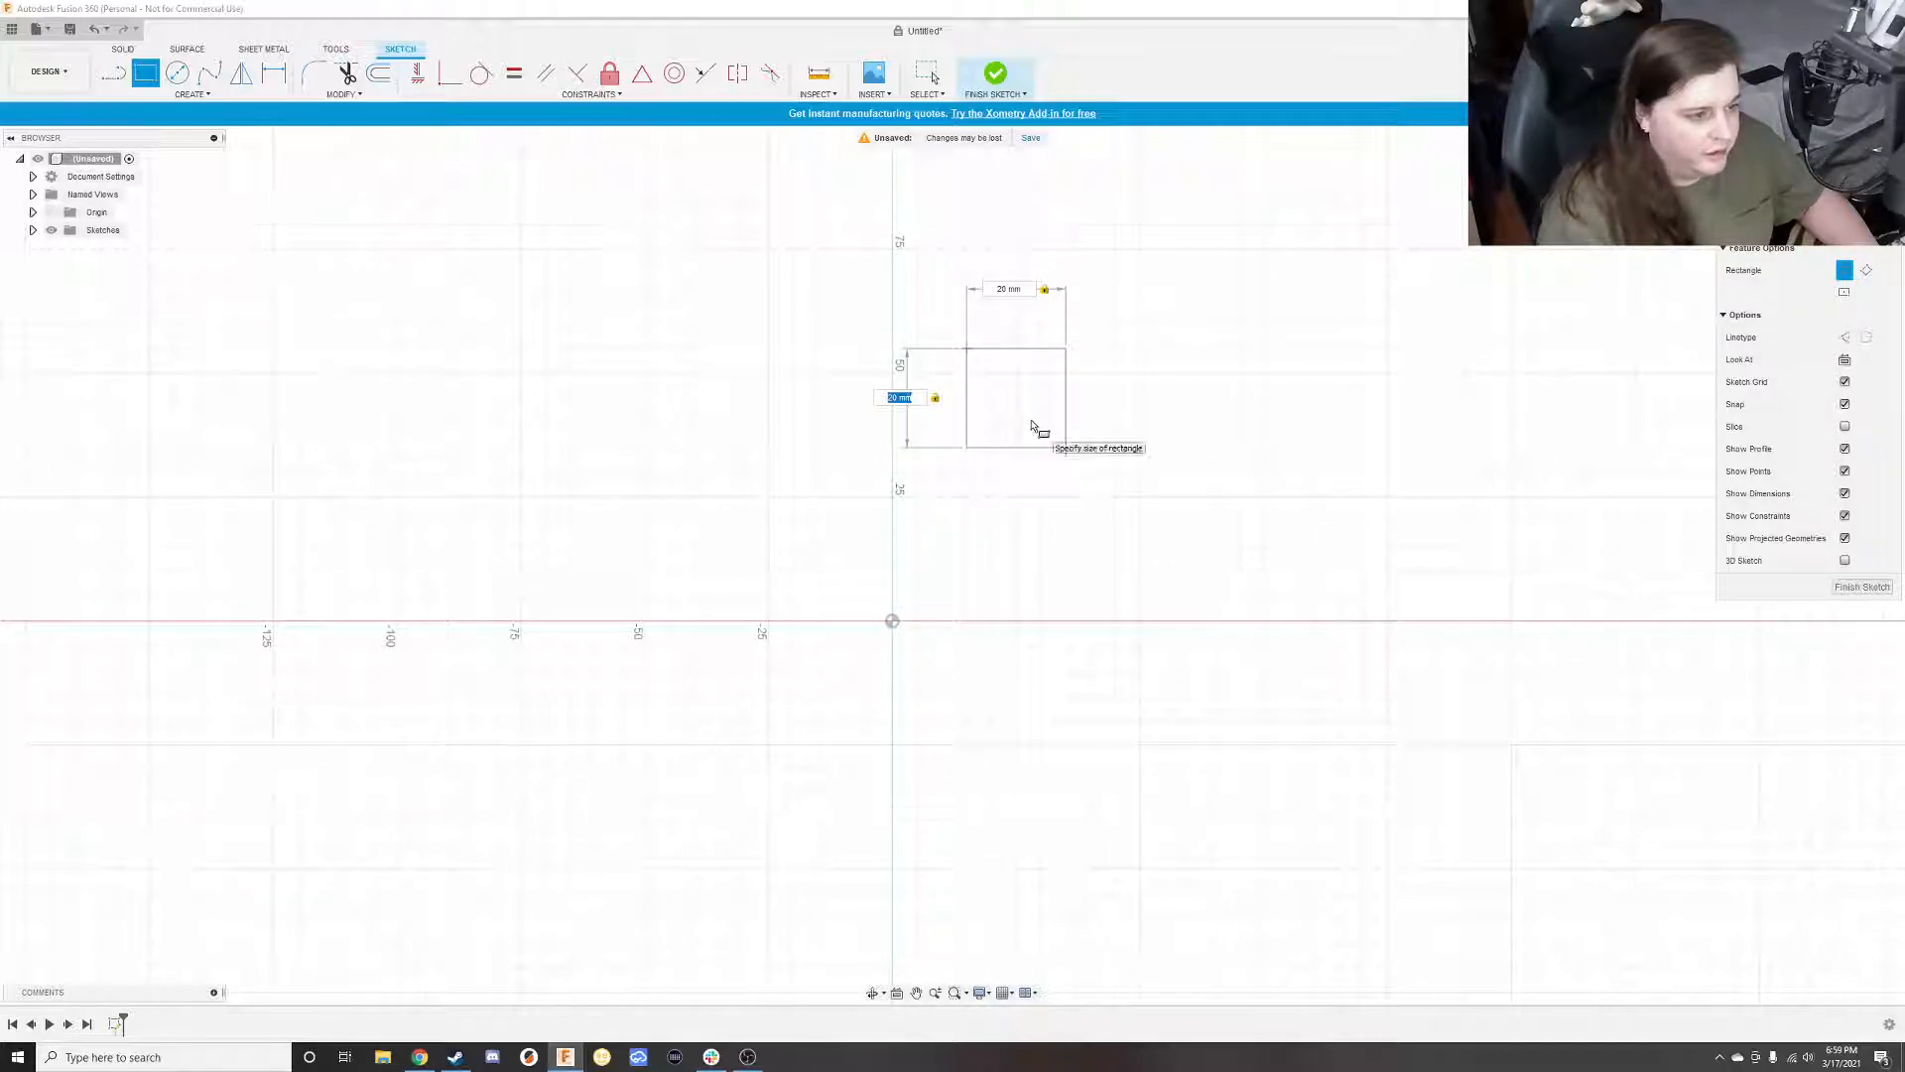
click(1044, 411)
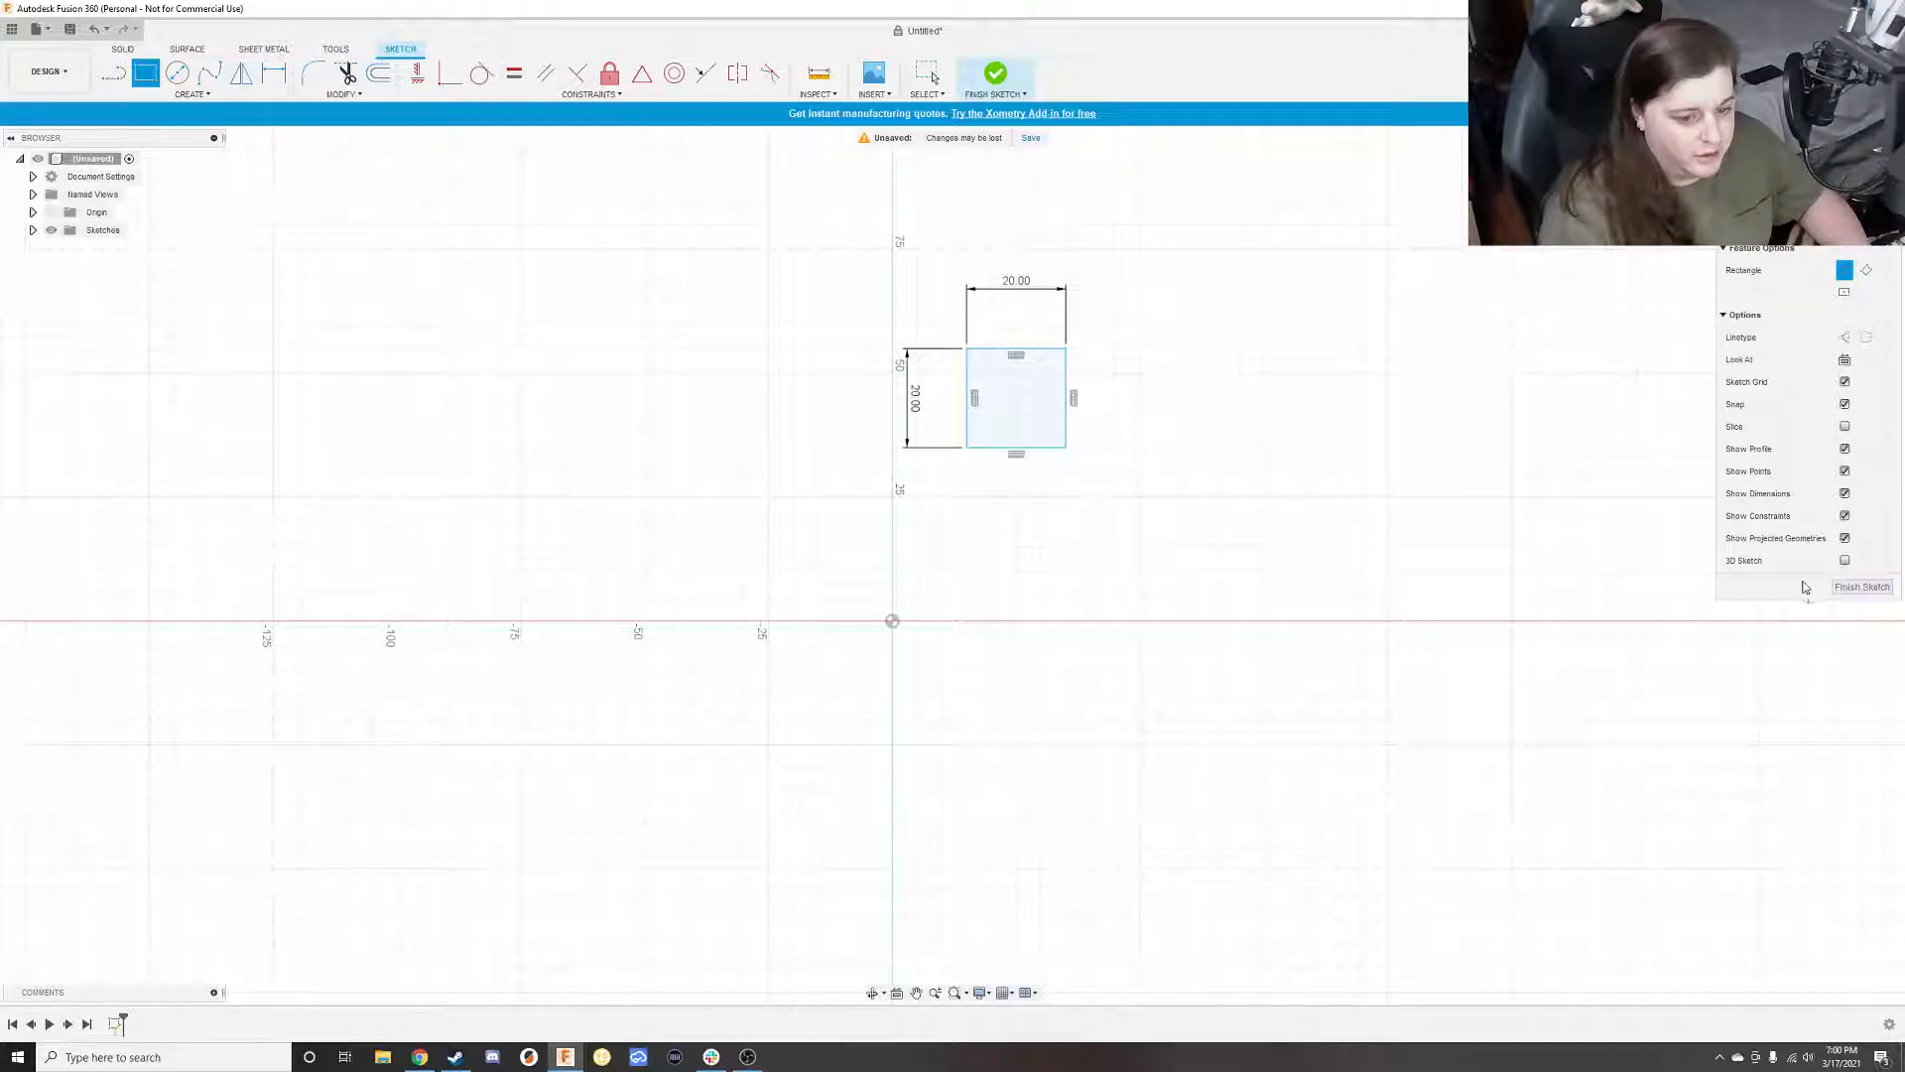
click(1861, 587)
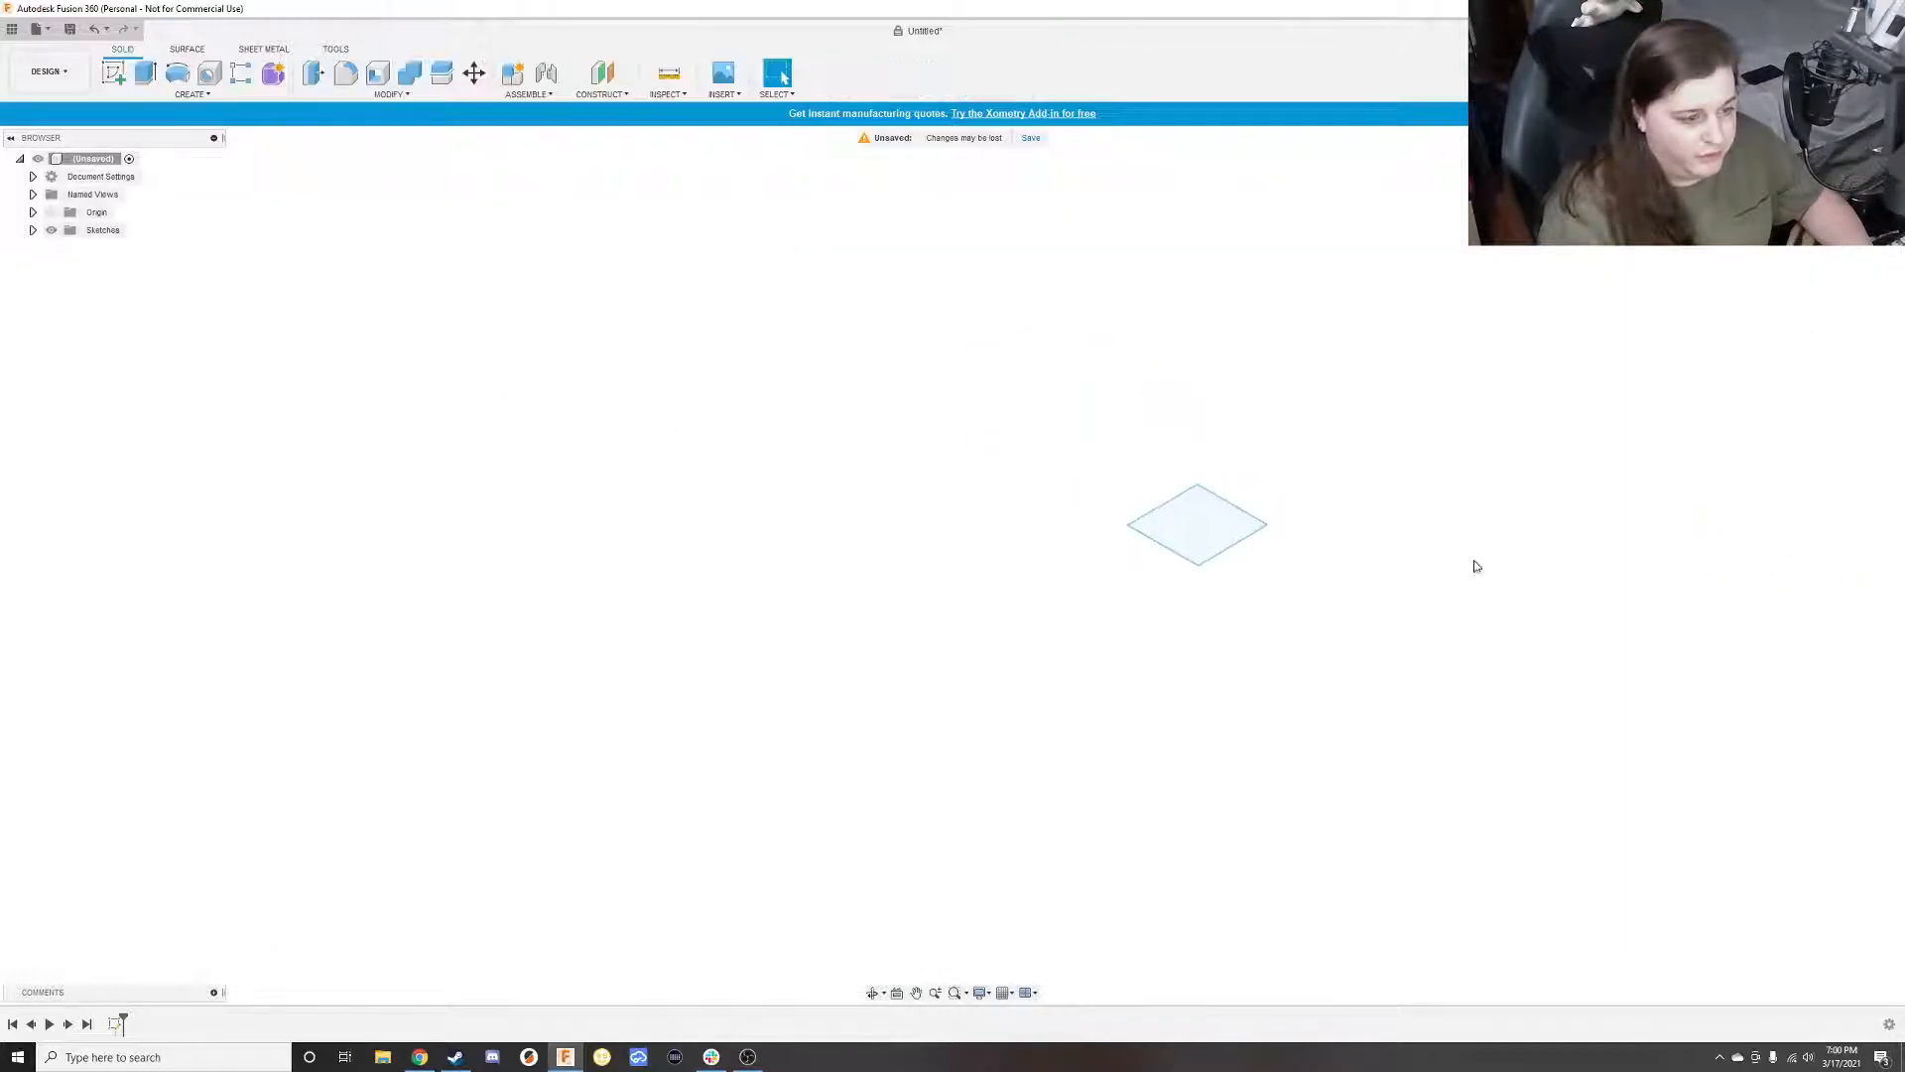
Extrude the square profile upward 20 mm as a new body to form a cube
click(1204, 532)
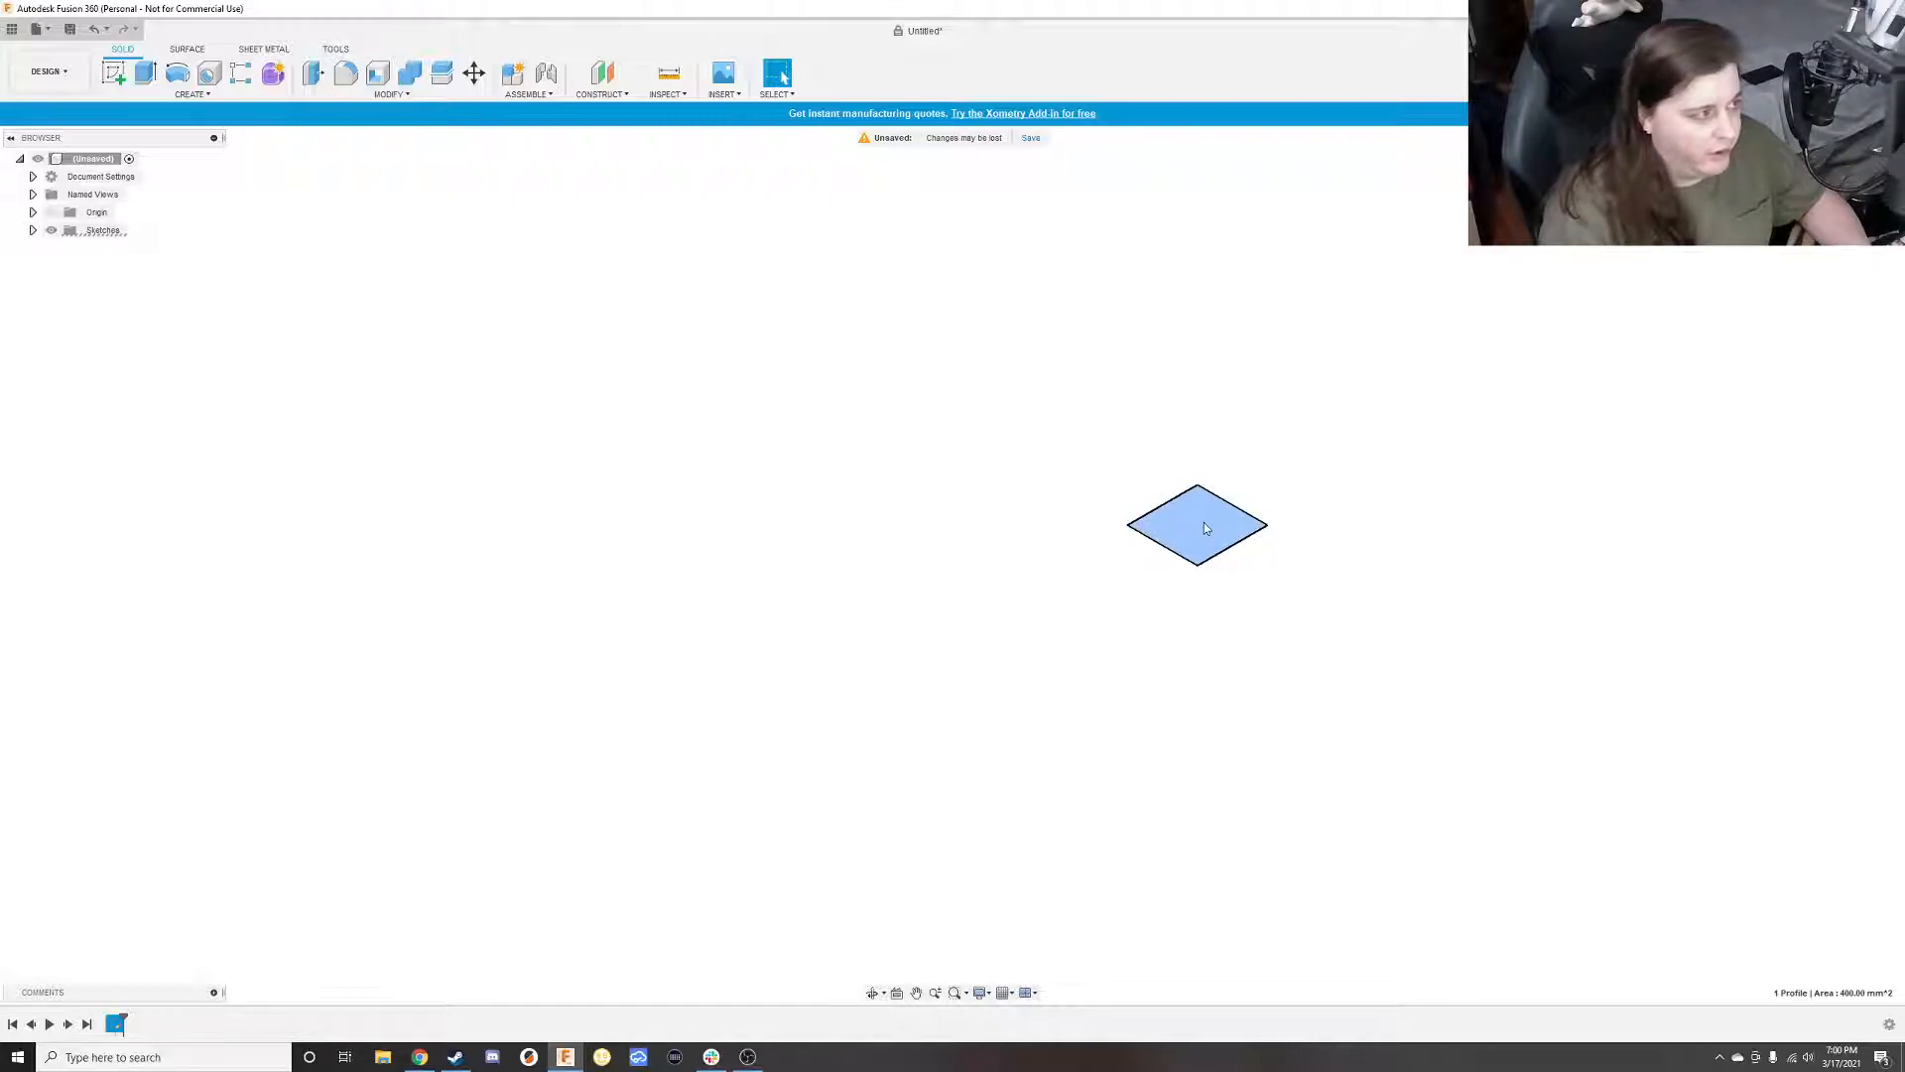
click(146, 76)
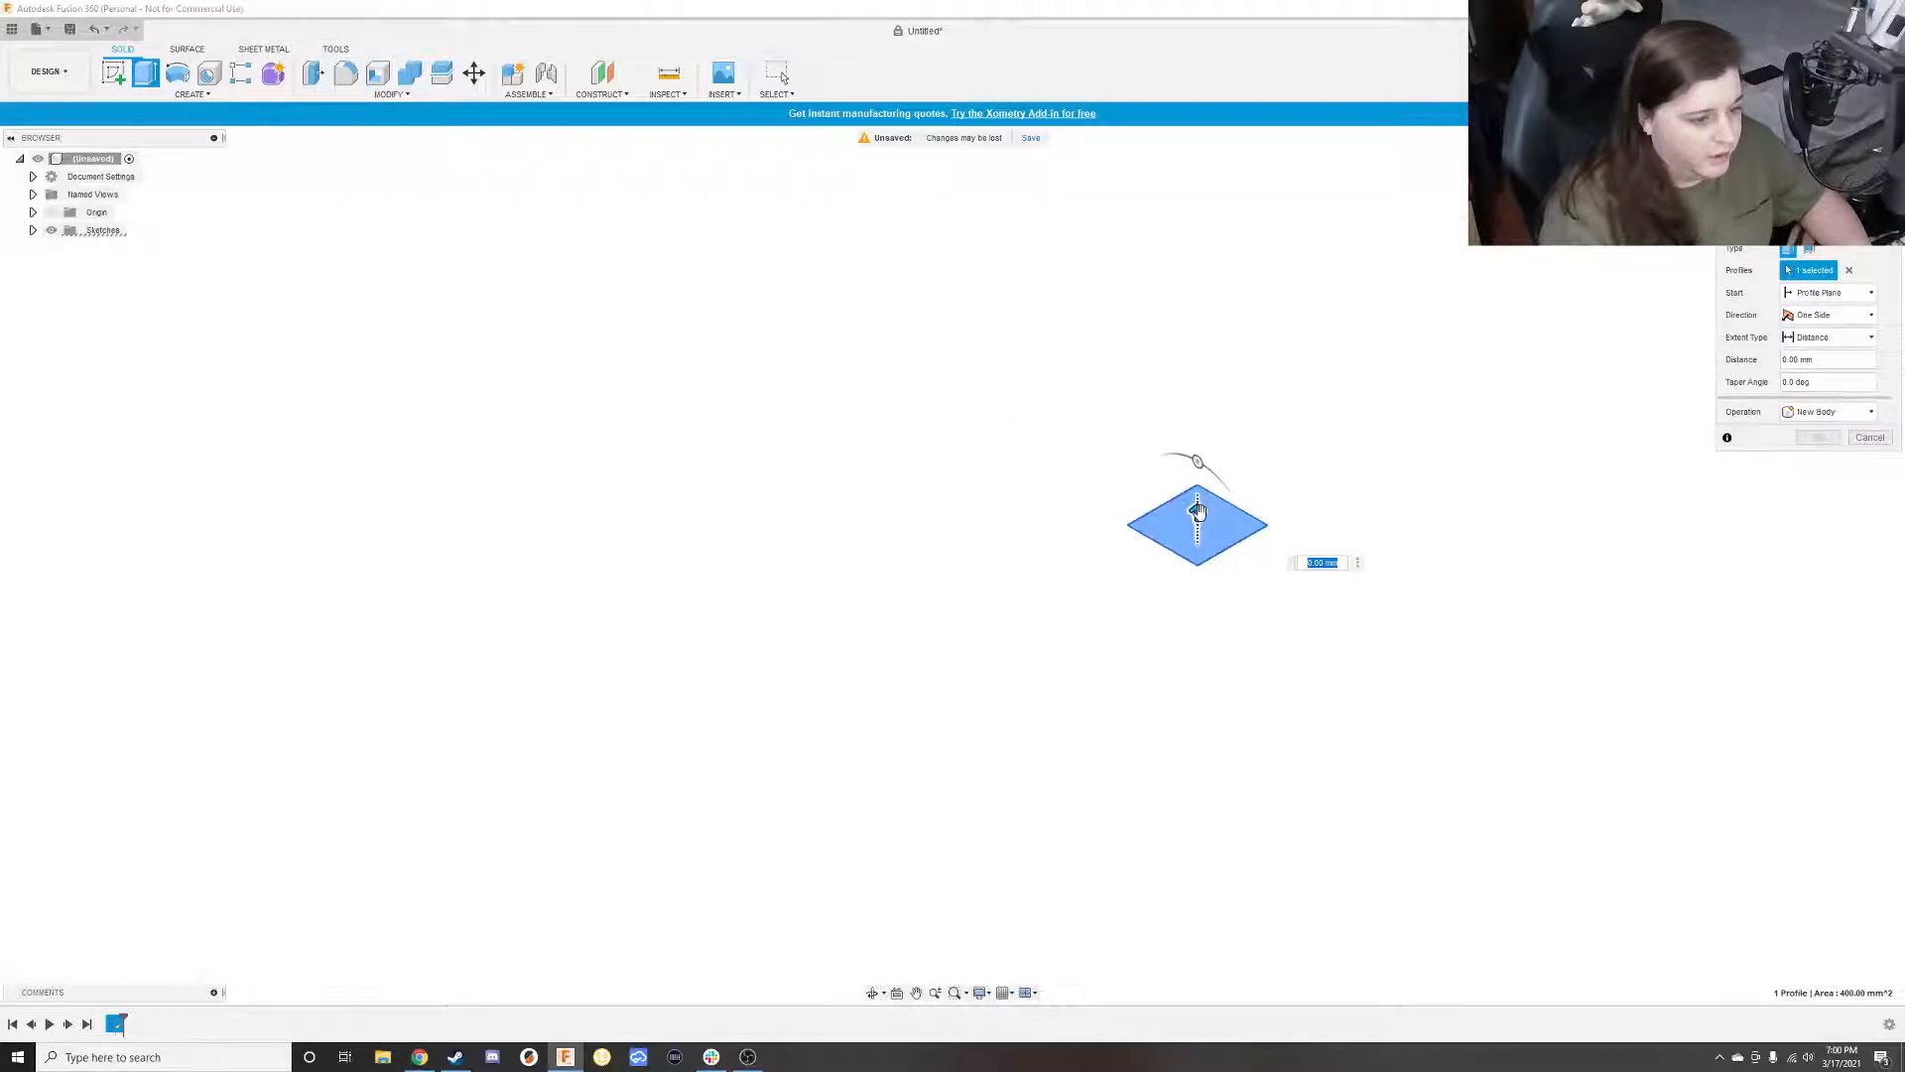
drag(1197, 511, 1198, 434)
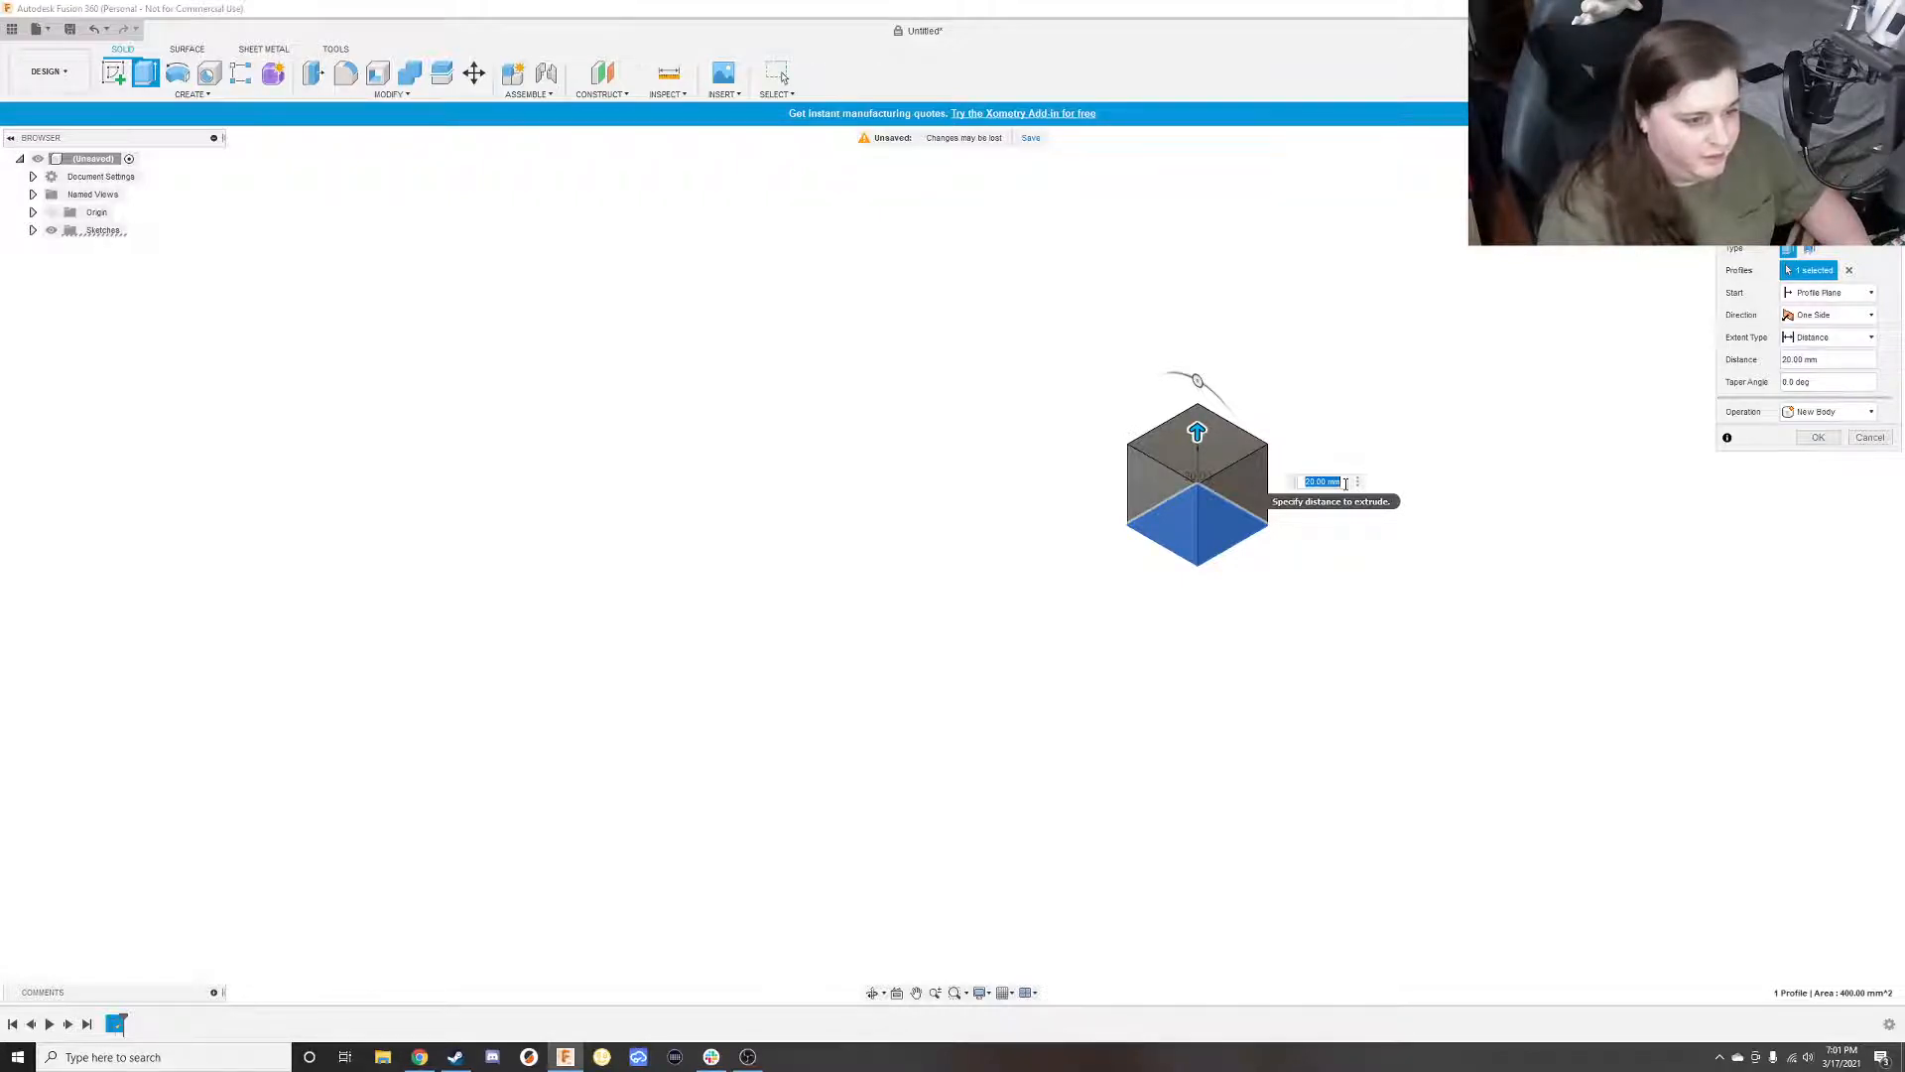
key(Return)
Examine the cube from several angles, ending with a view facing its front side
shift+middle_drag(1146, 614, 1310, 570)
shift+middle_drag(1306, 374, 1212, 348)
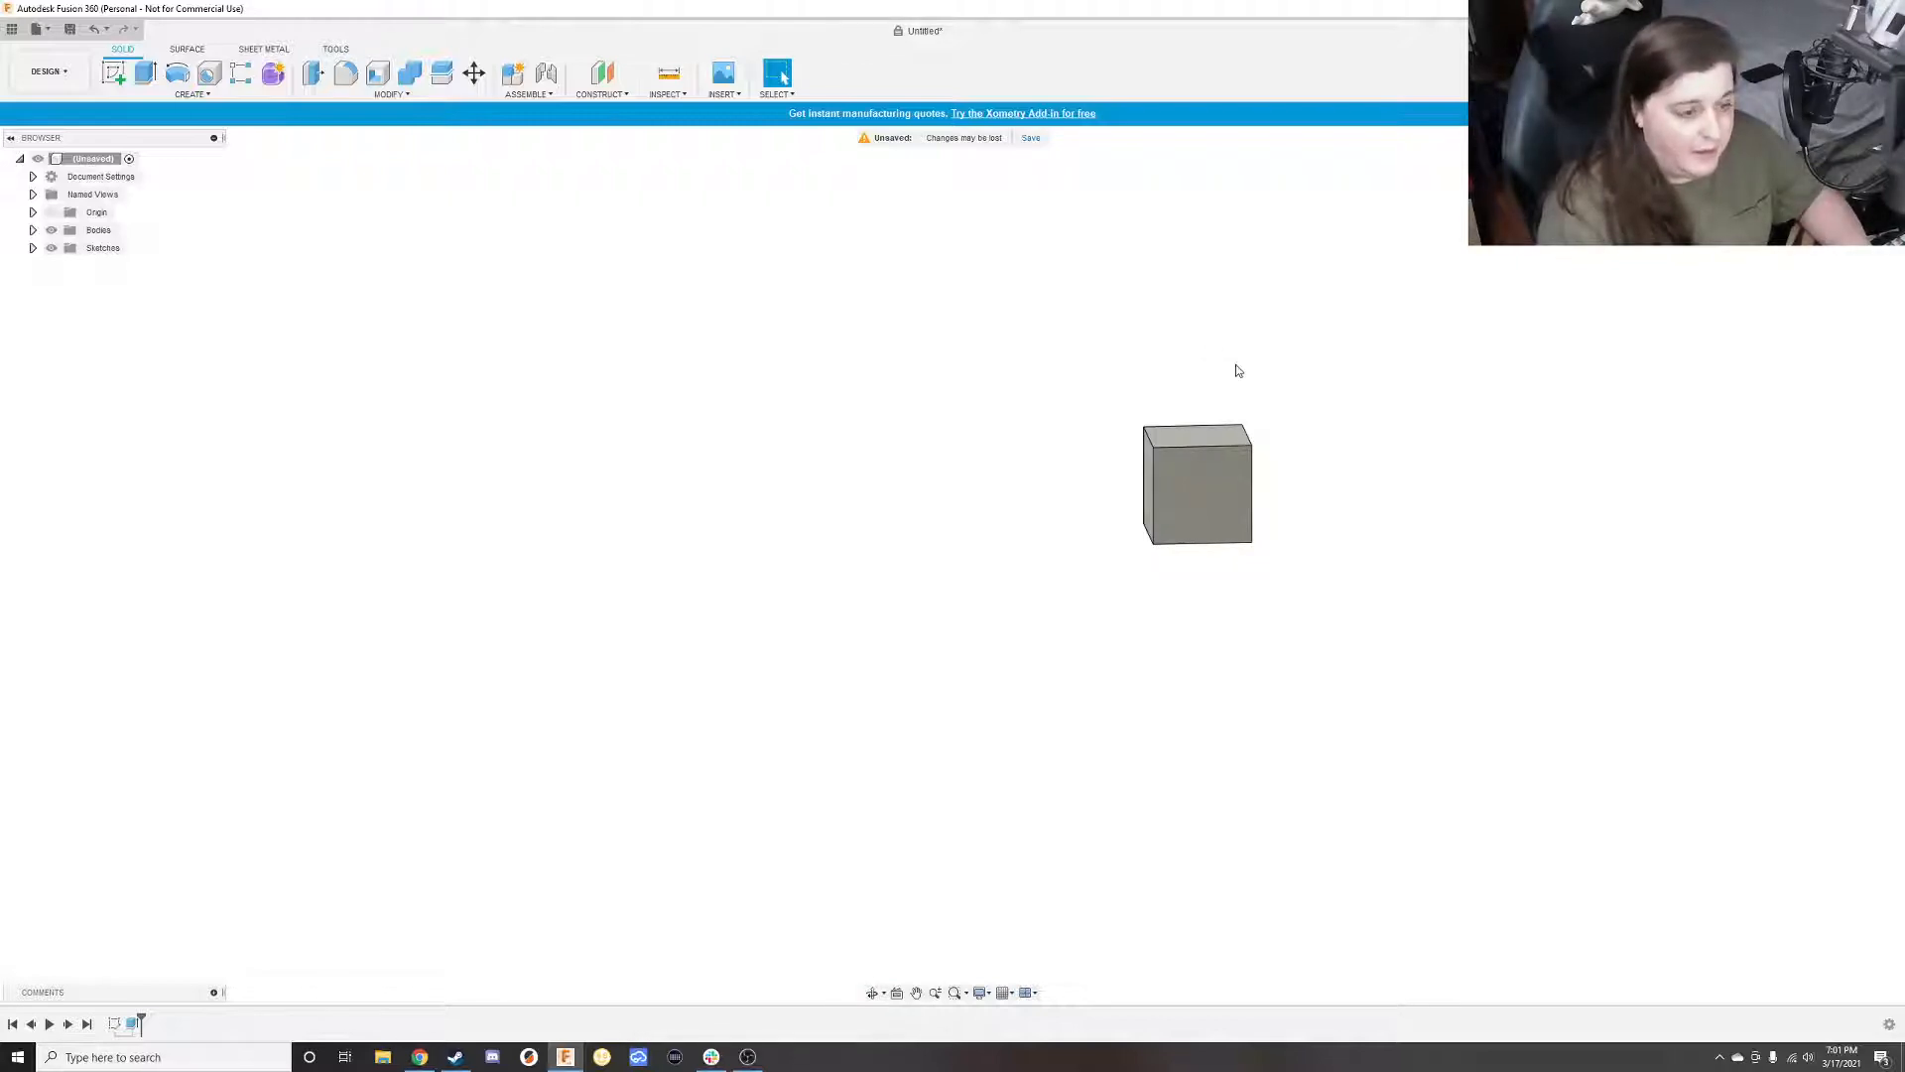
shift+middle_drag(1244, 410, 1243, 408)
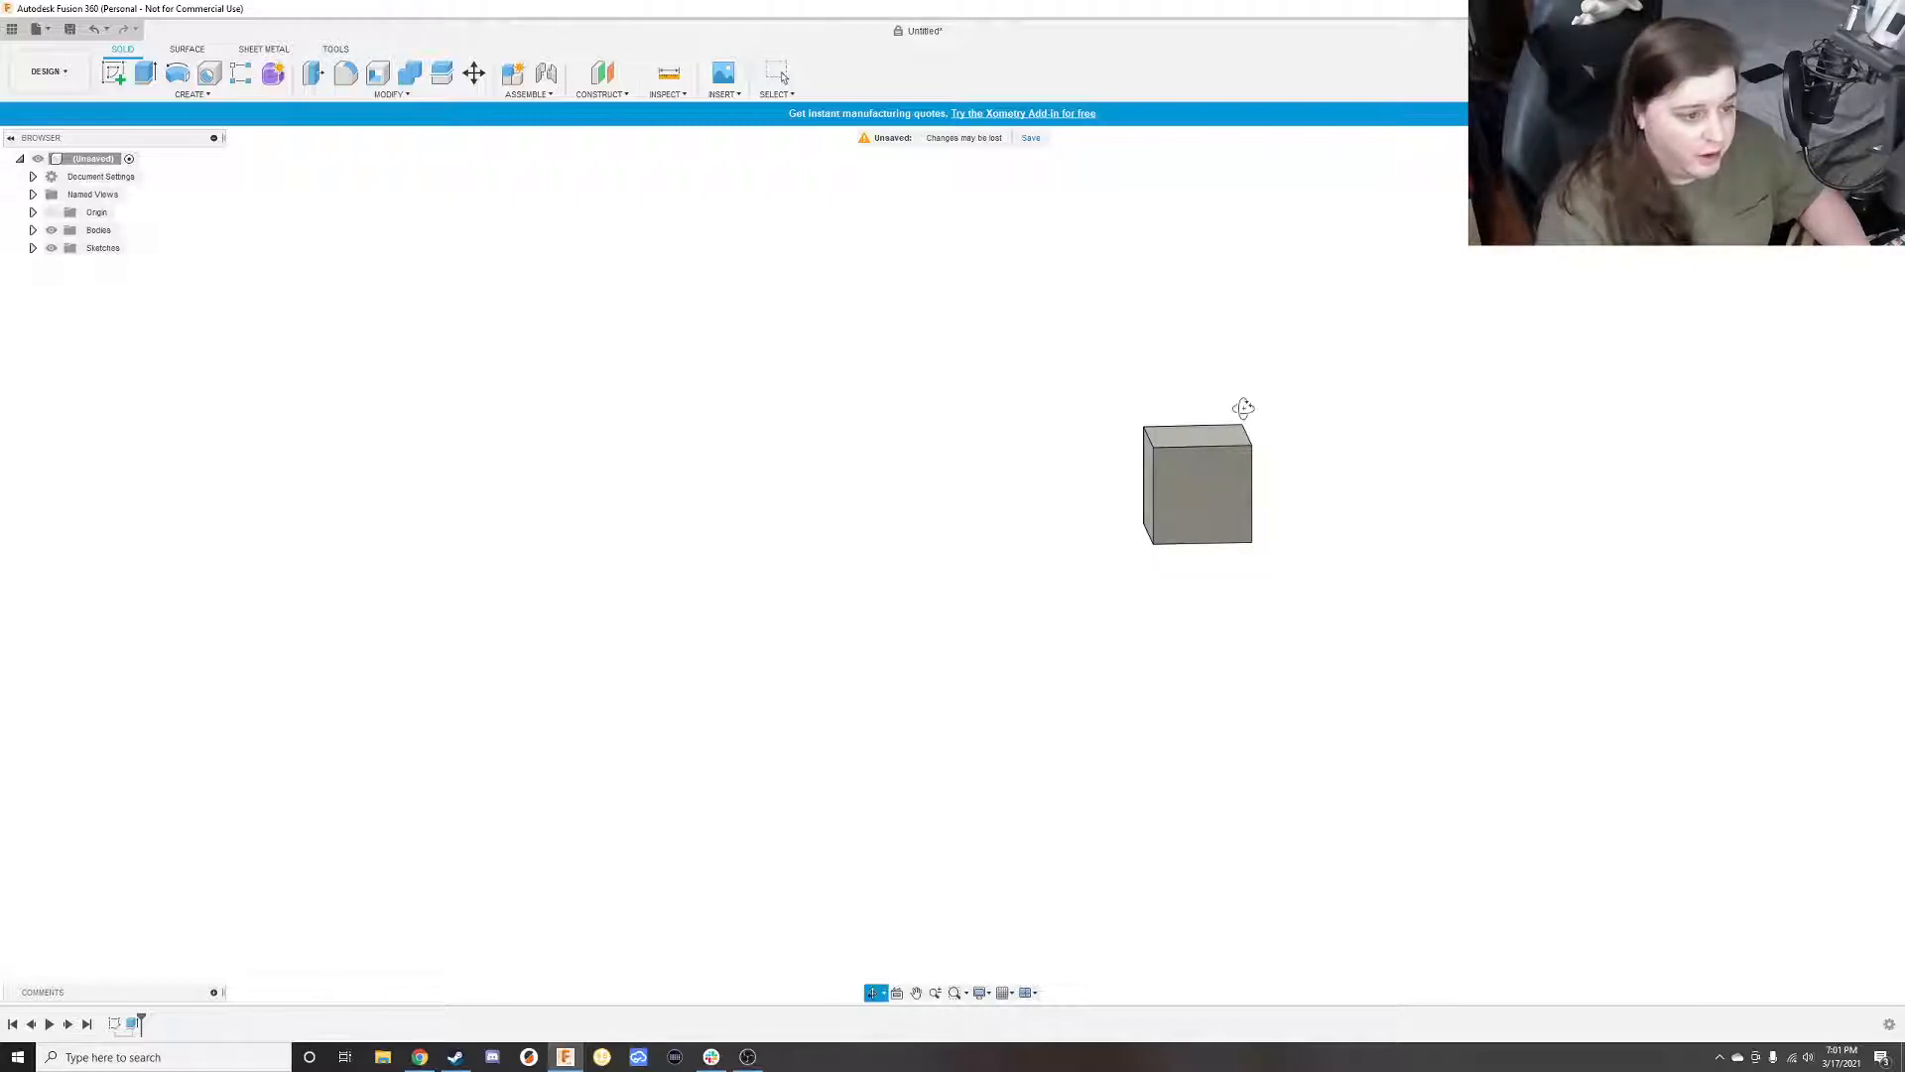
shift+middle_drag(1312, 466, 1056, 470)
shift+middle_drag(1252, 458, 1325, 414)
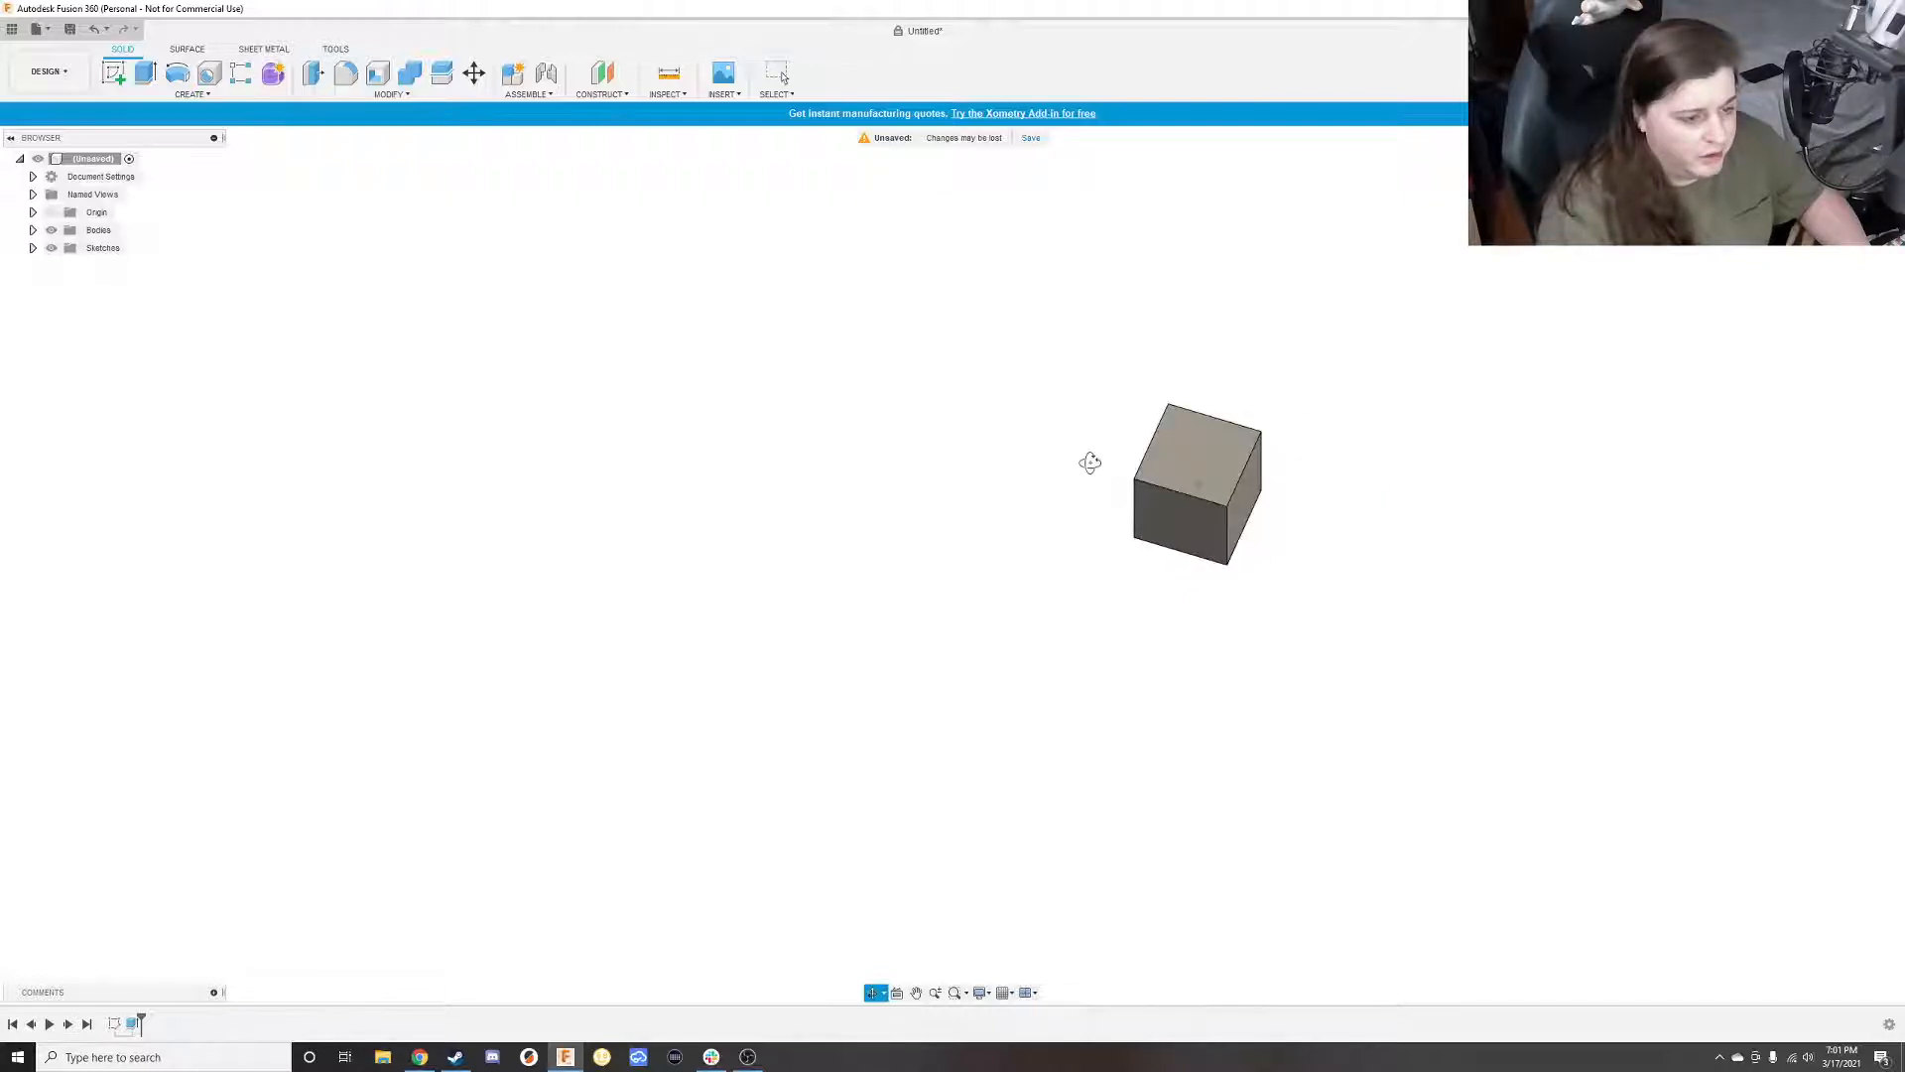
shift+middle_drag(1180, 473, 1203, 534)
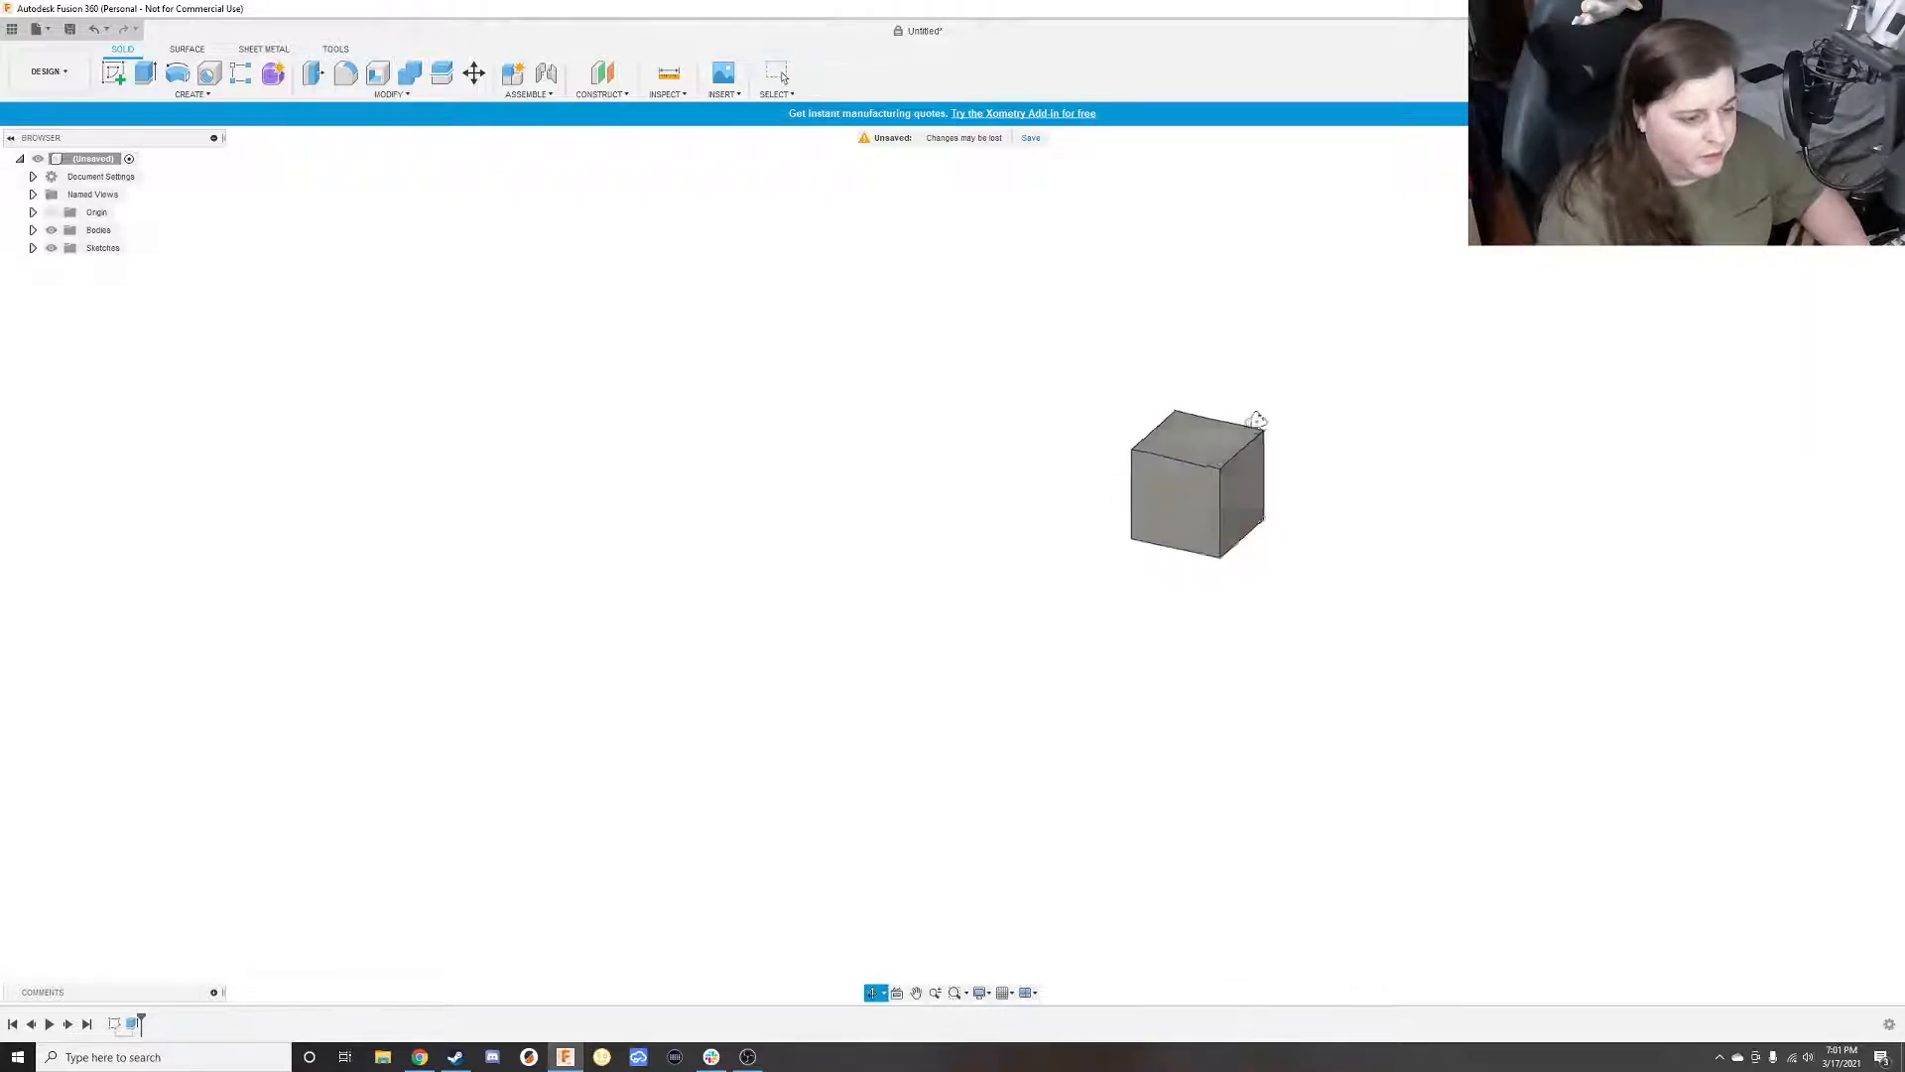
shift+middle_drag(1301, 388, 1320, 468)
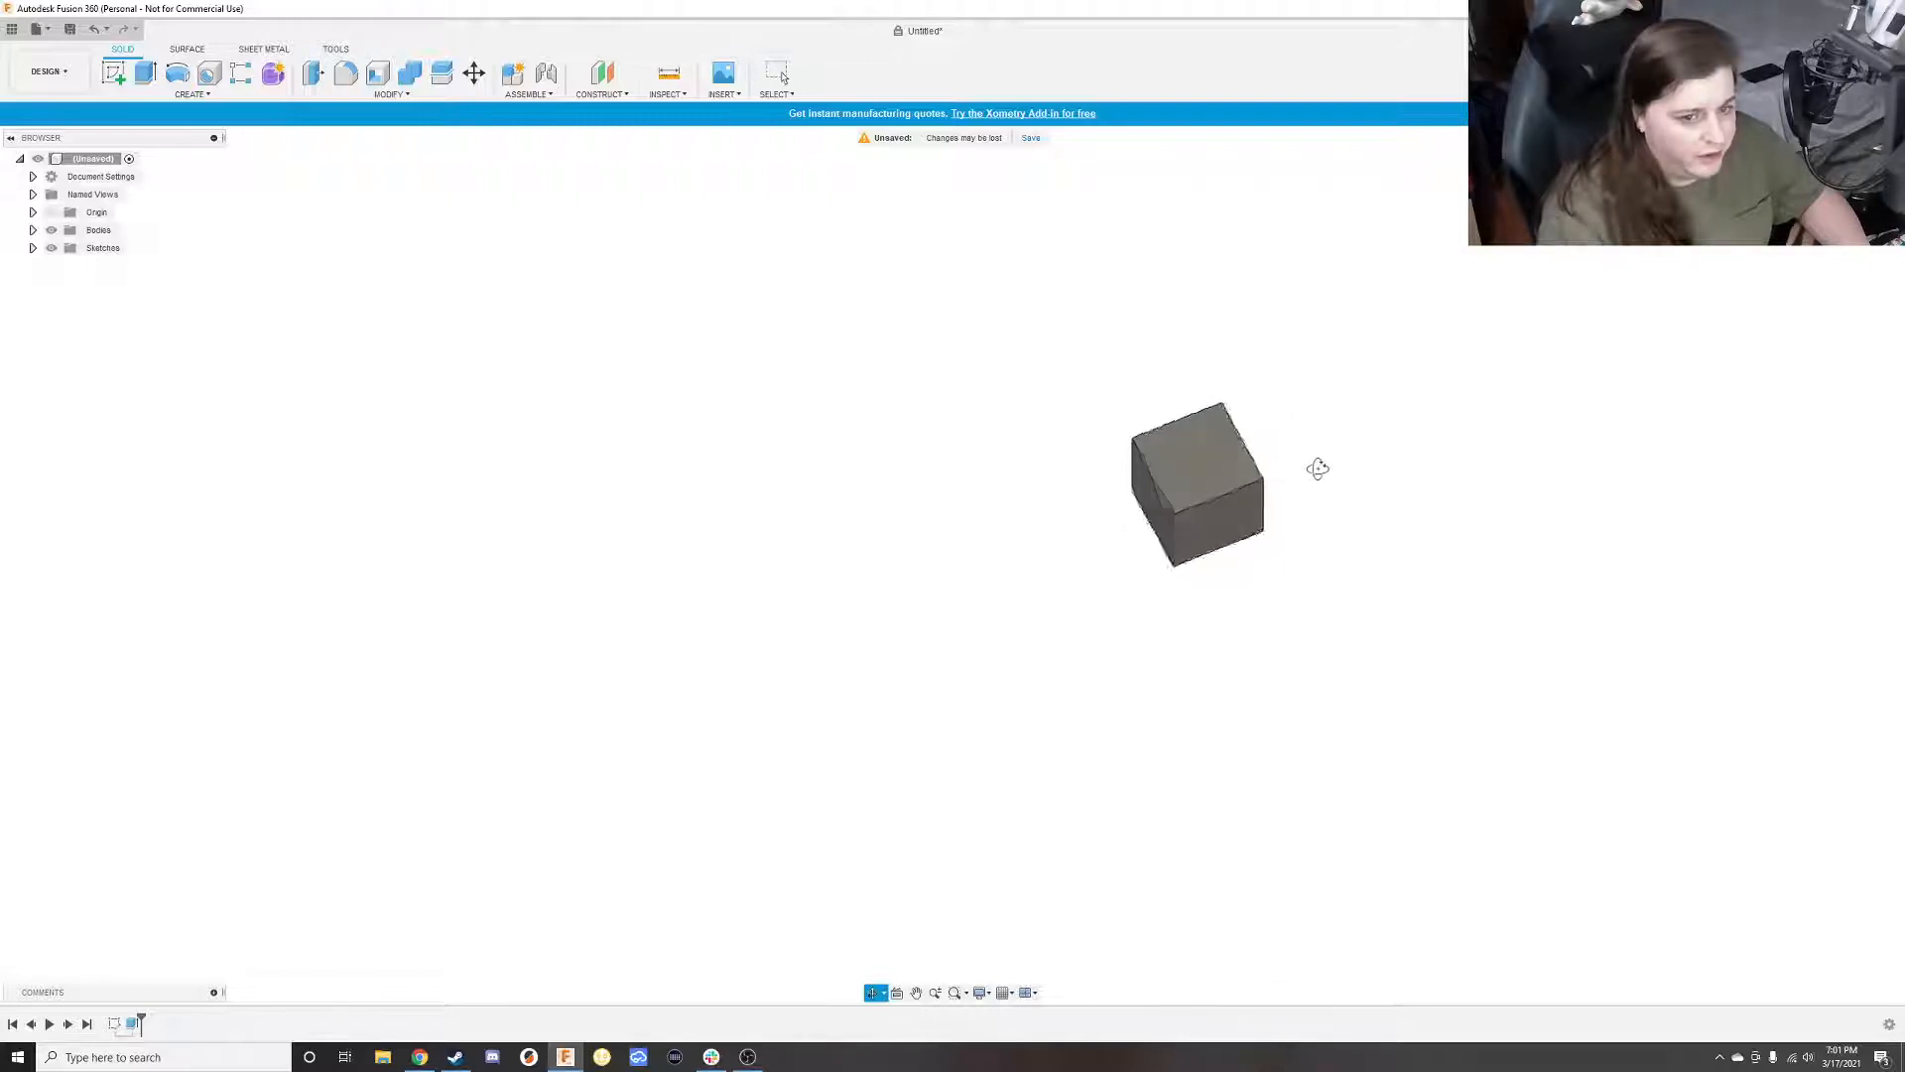
shift+middle_drag(1111, 459, 1263, 450)
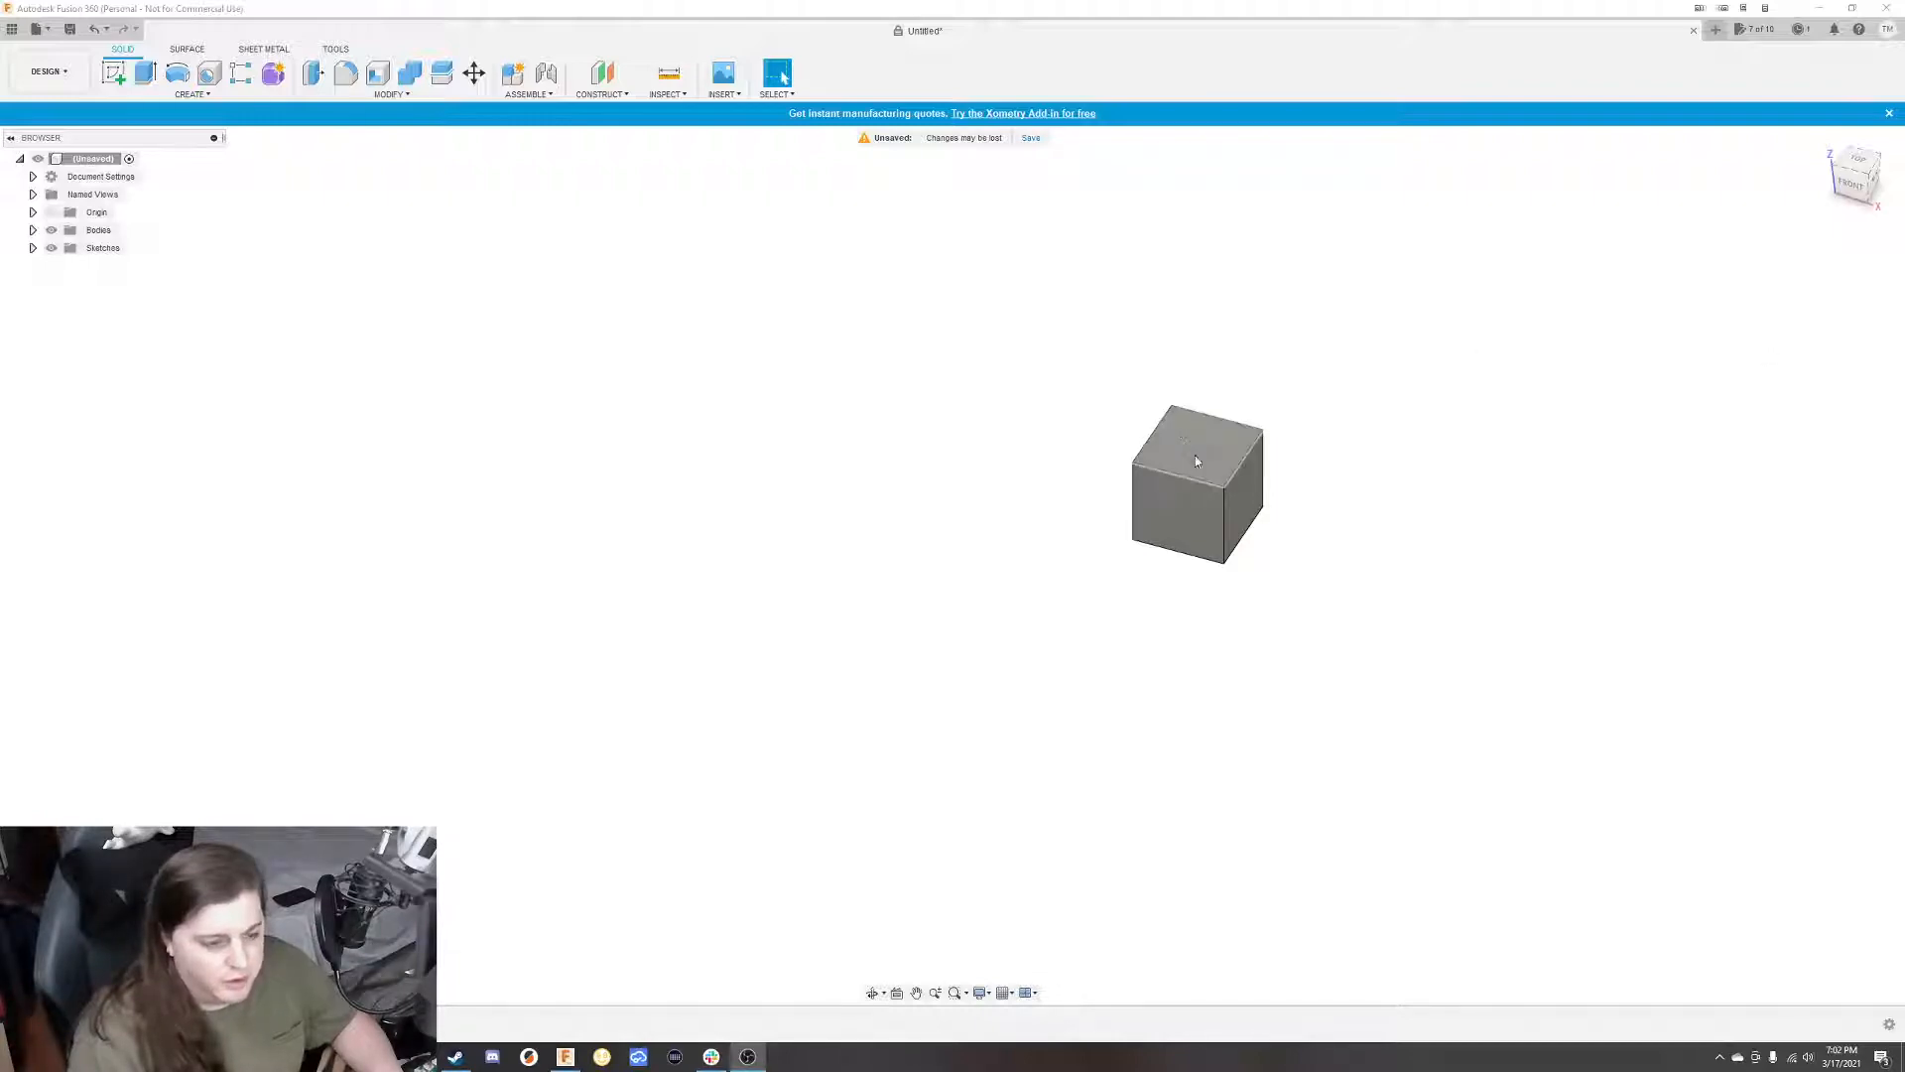
shift+middle_drag(1237, 512, 1365, 468)
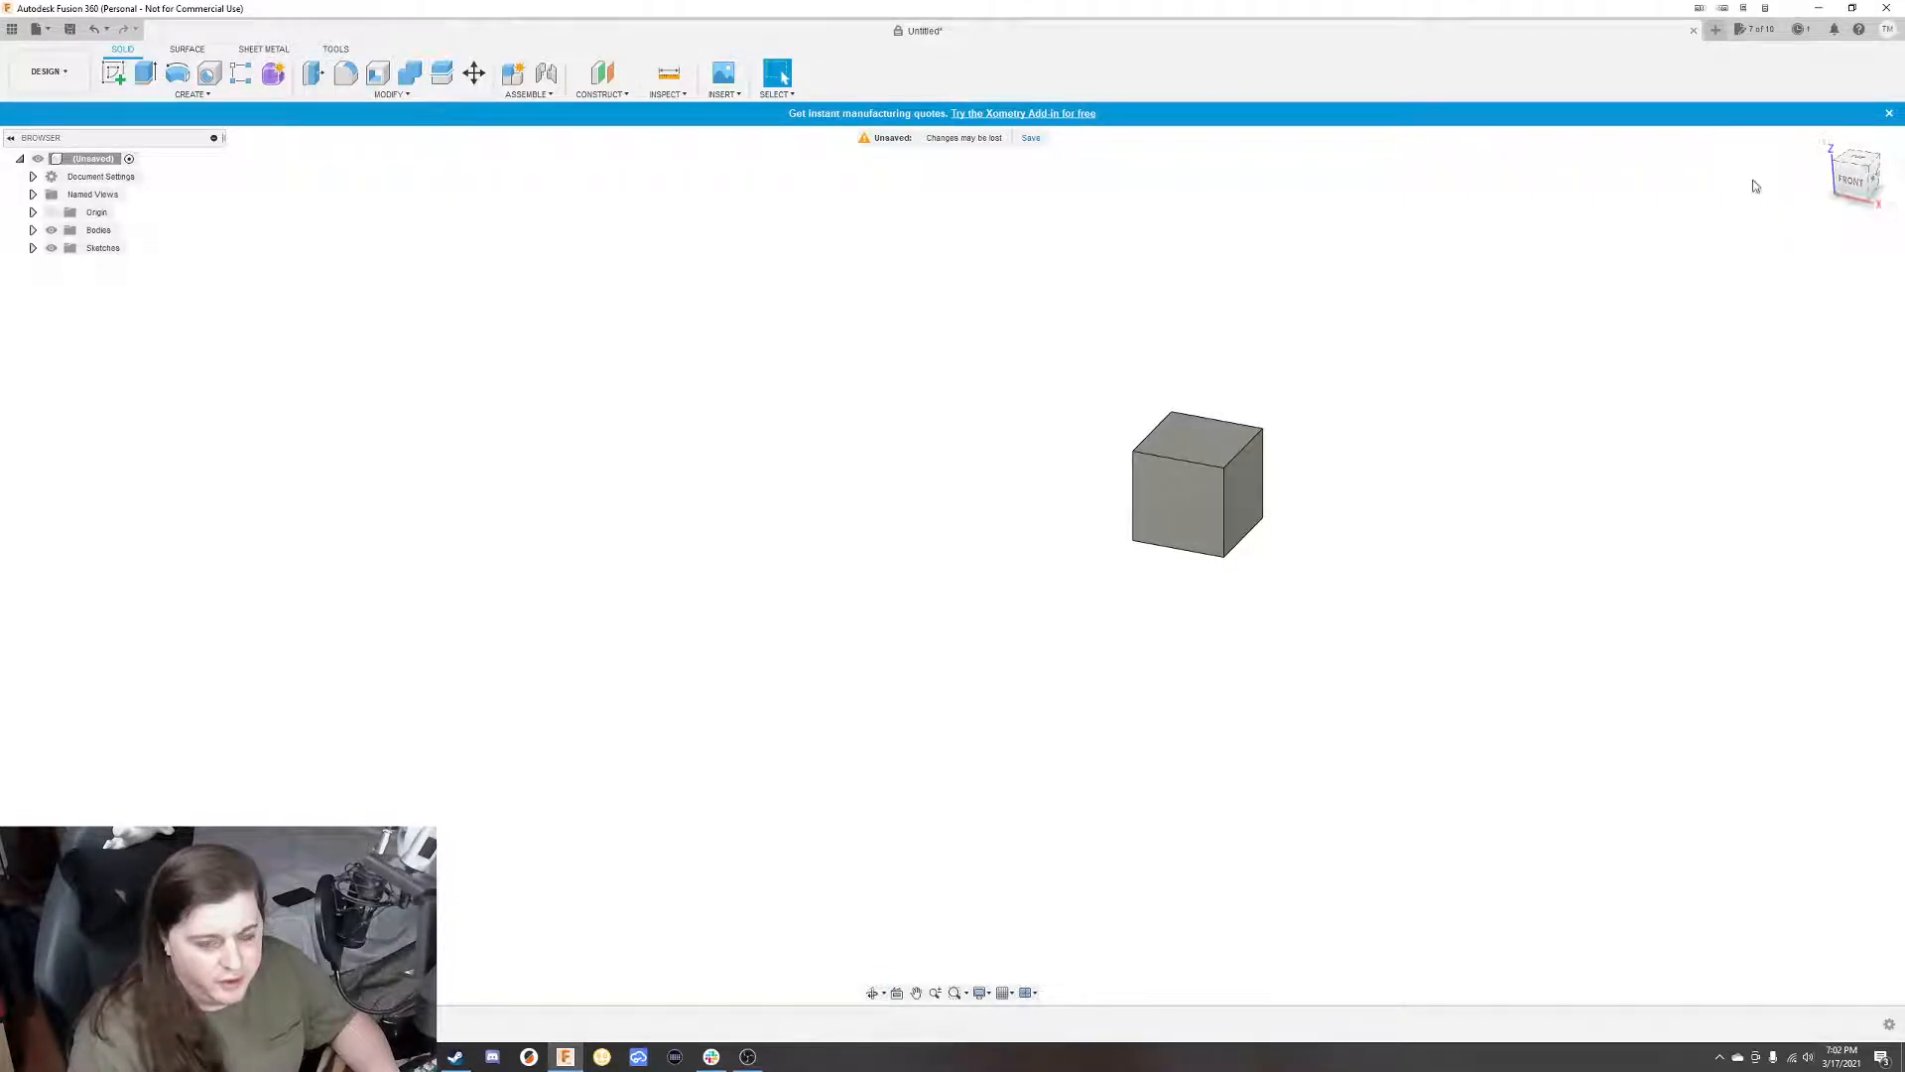
shift+middle_drag(1672, 275, 1479, 408)
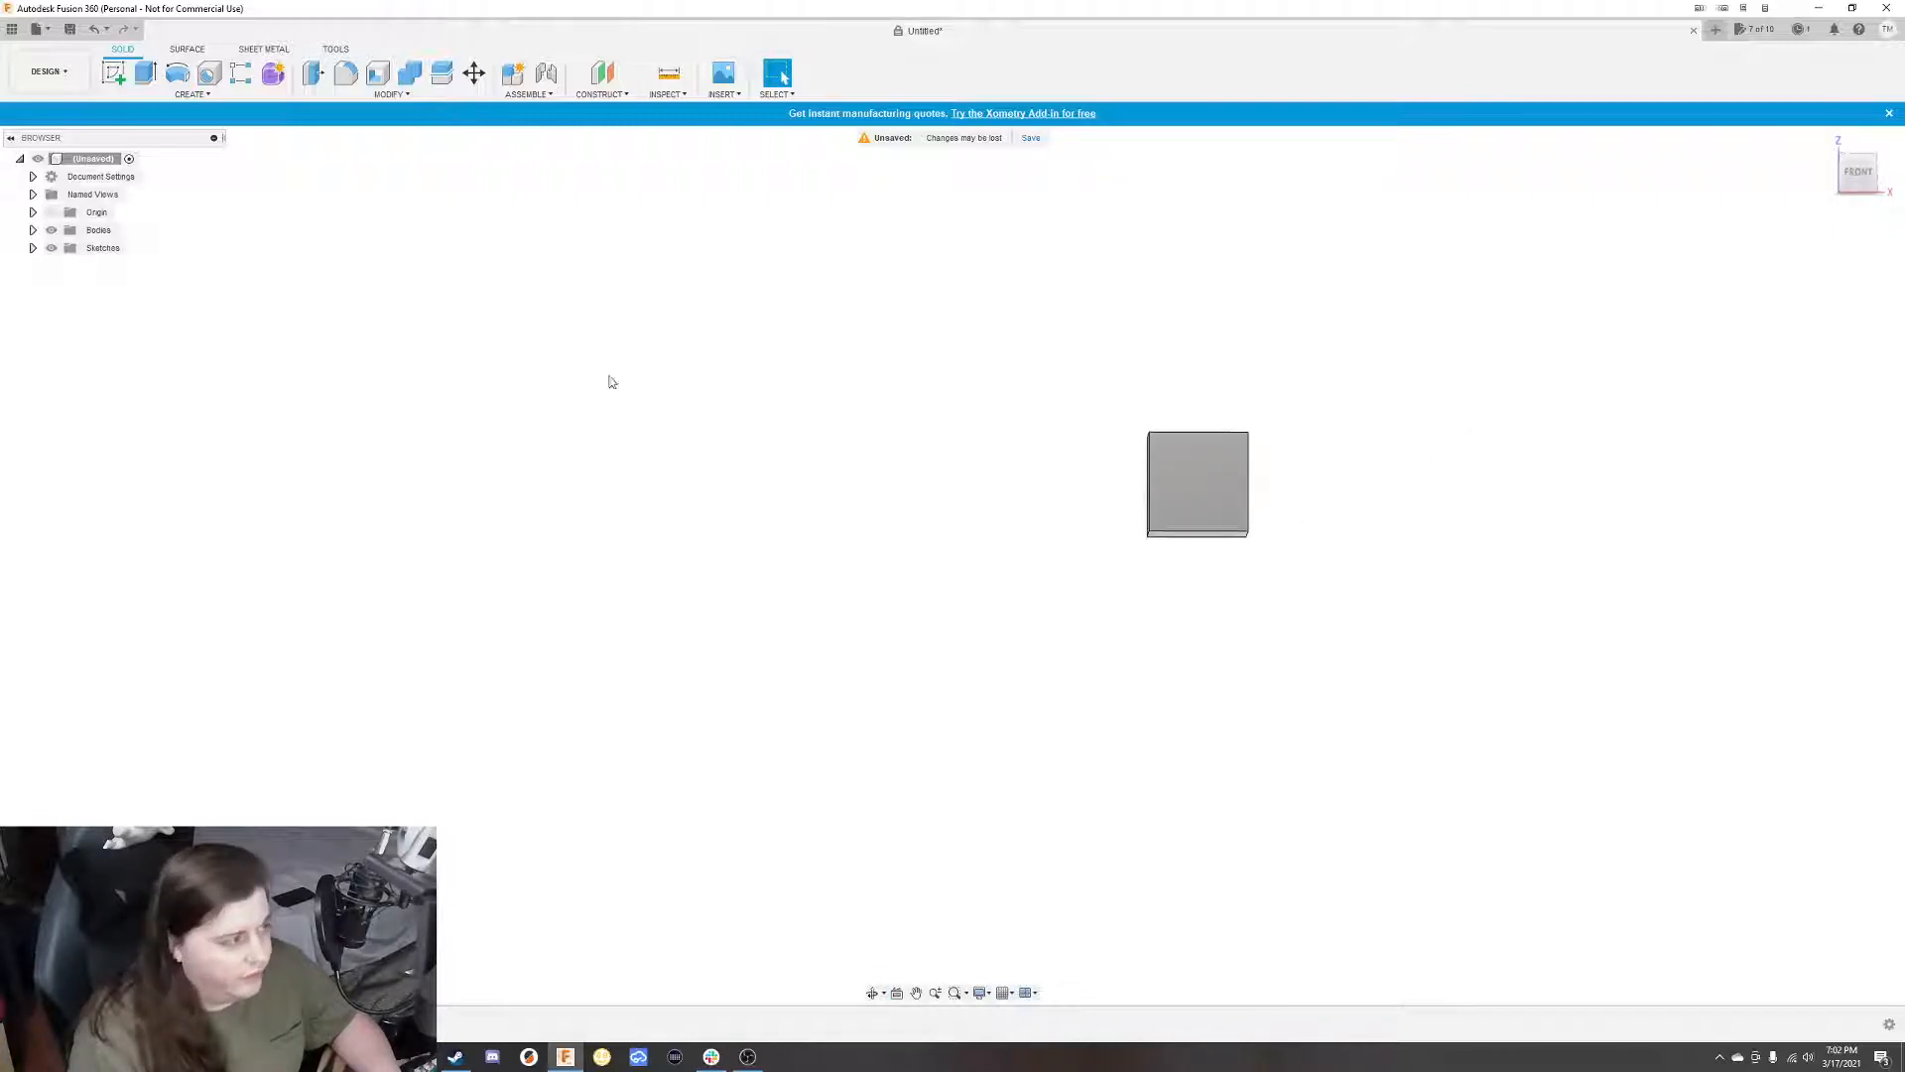
Start a sketch on the cube's front face and place a text frame spanning the face from corner to corner
click(107, 69)
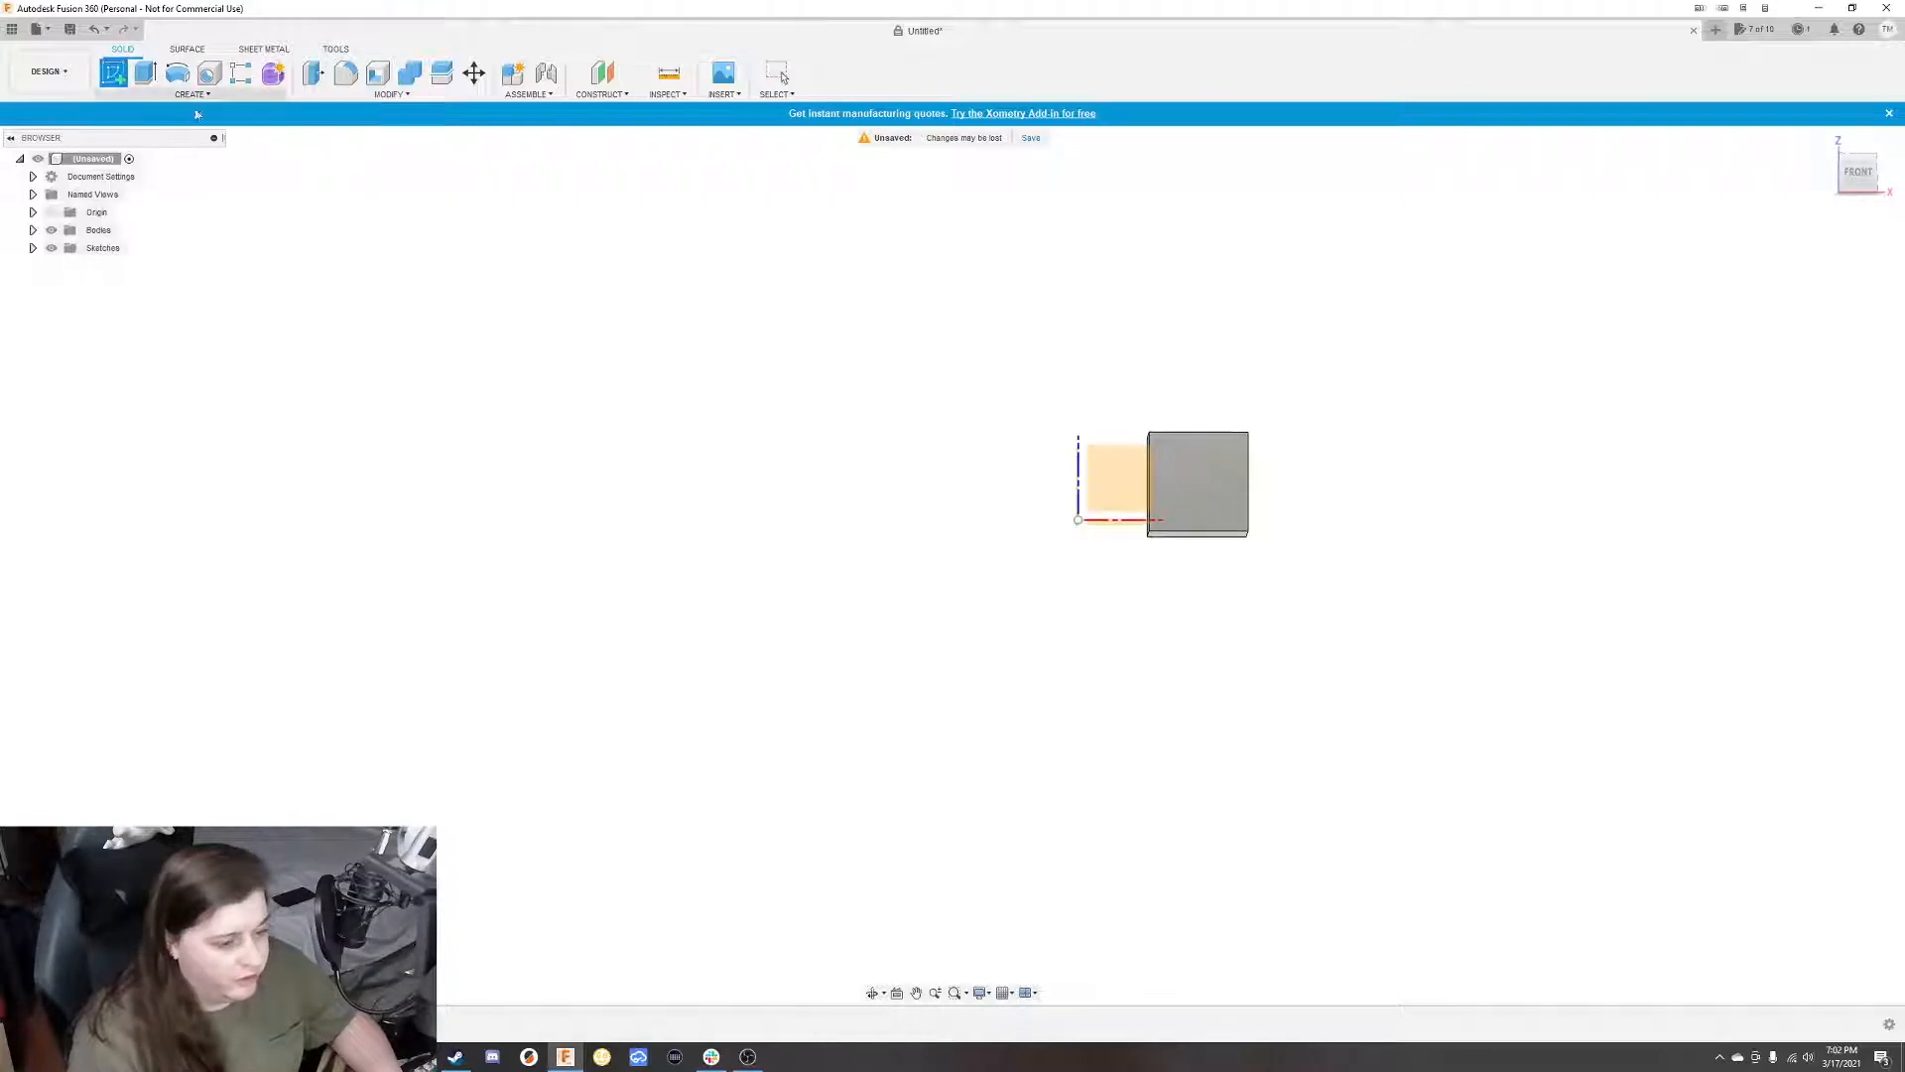
click(1113, 475)
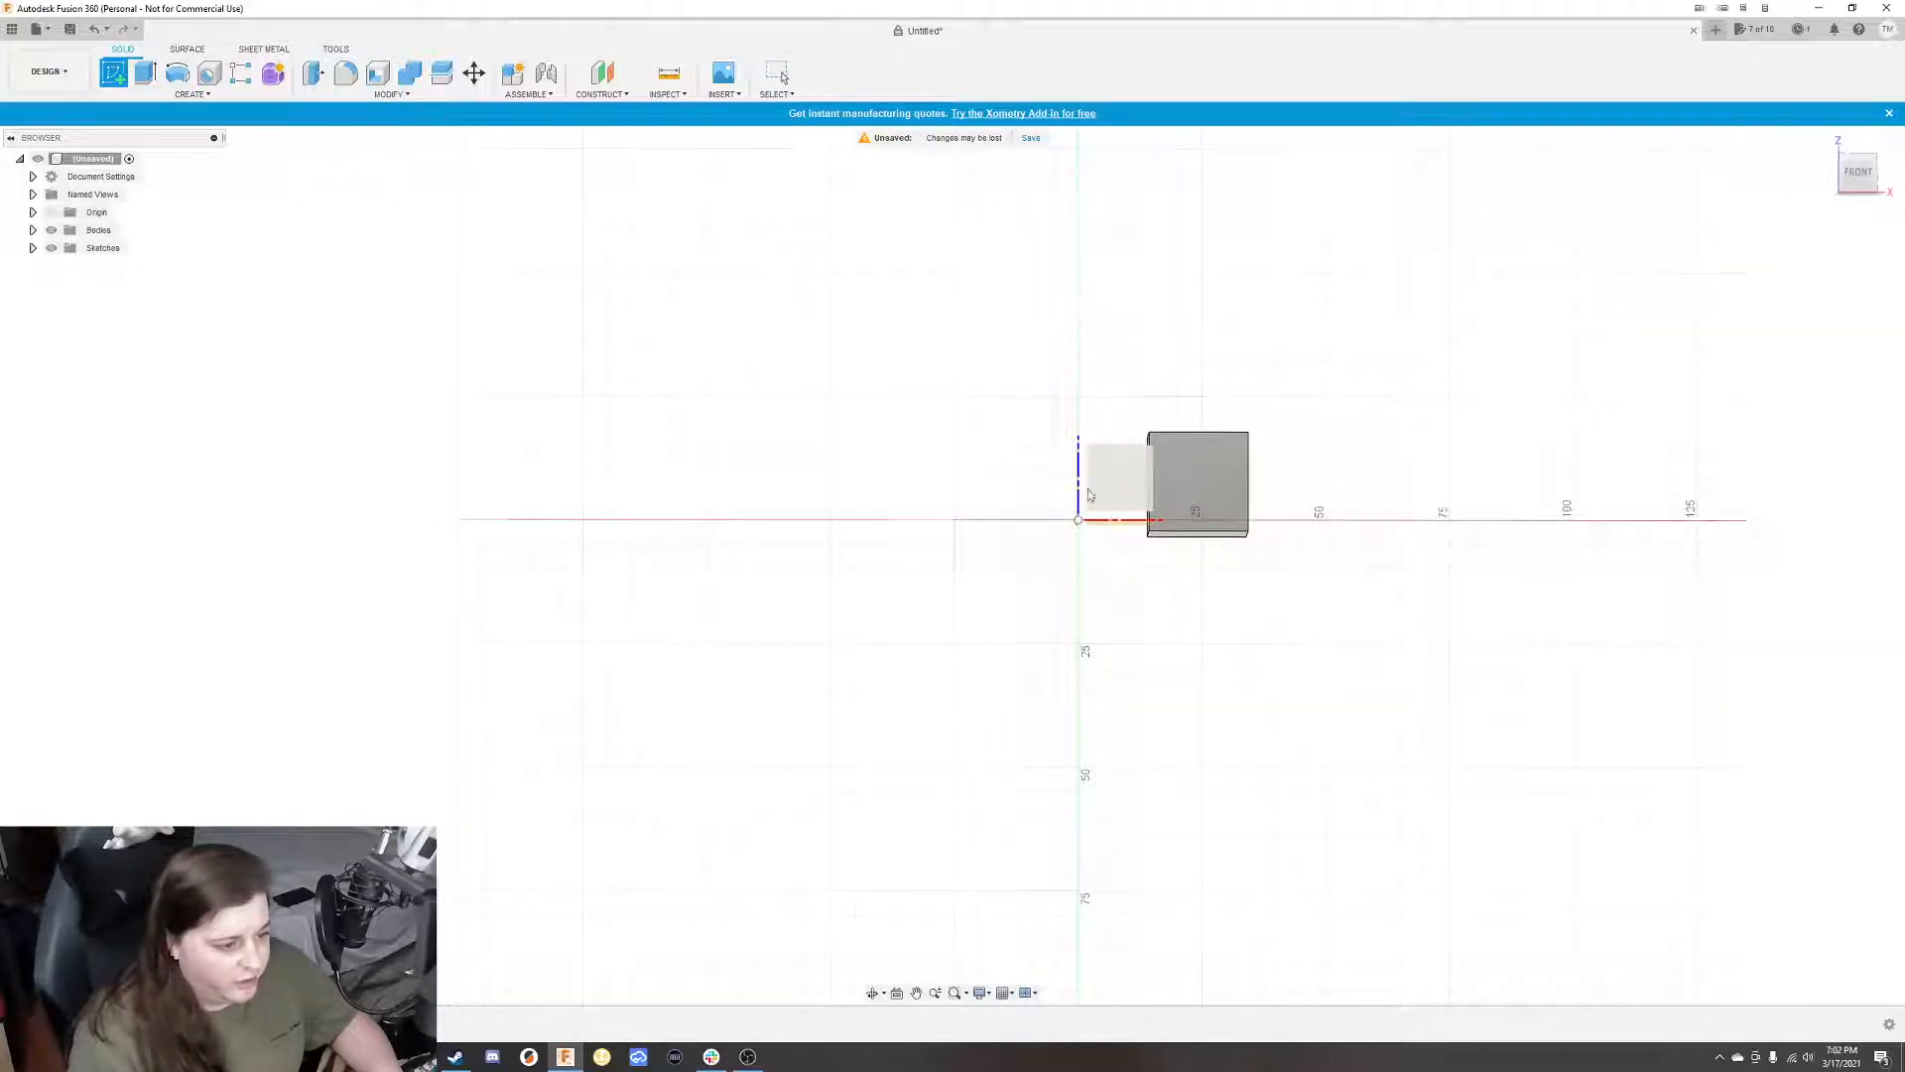
click(1228, 472)
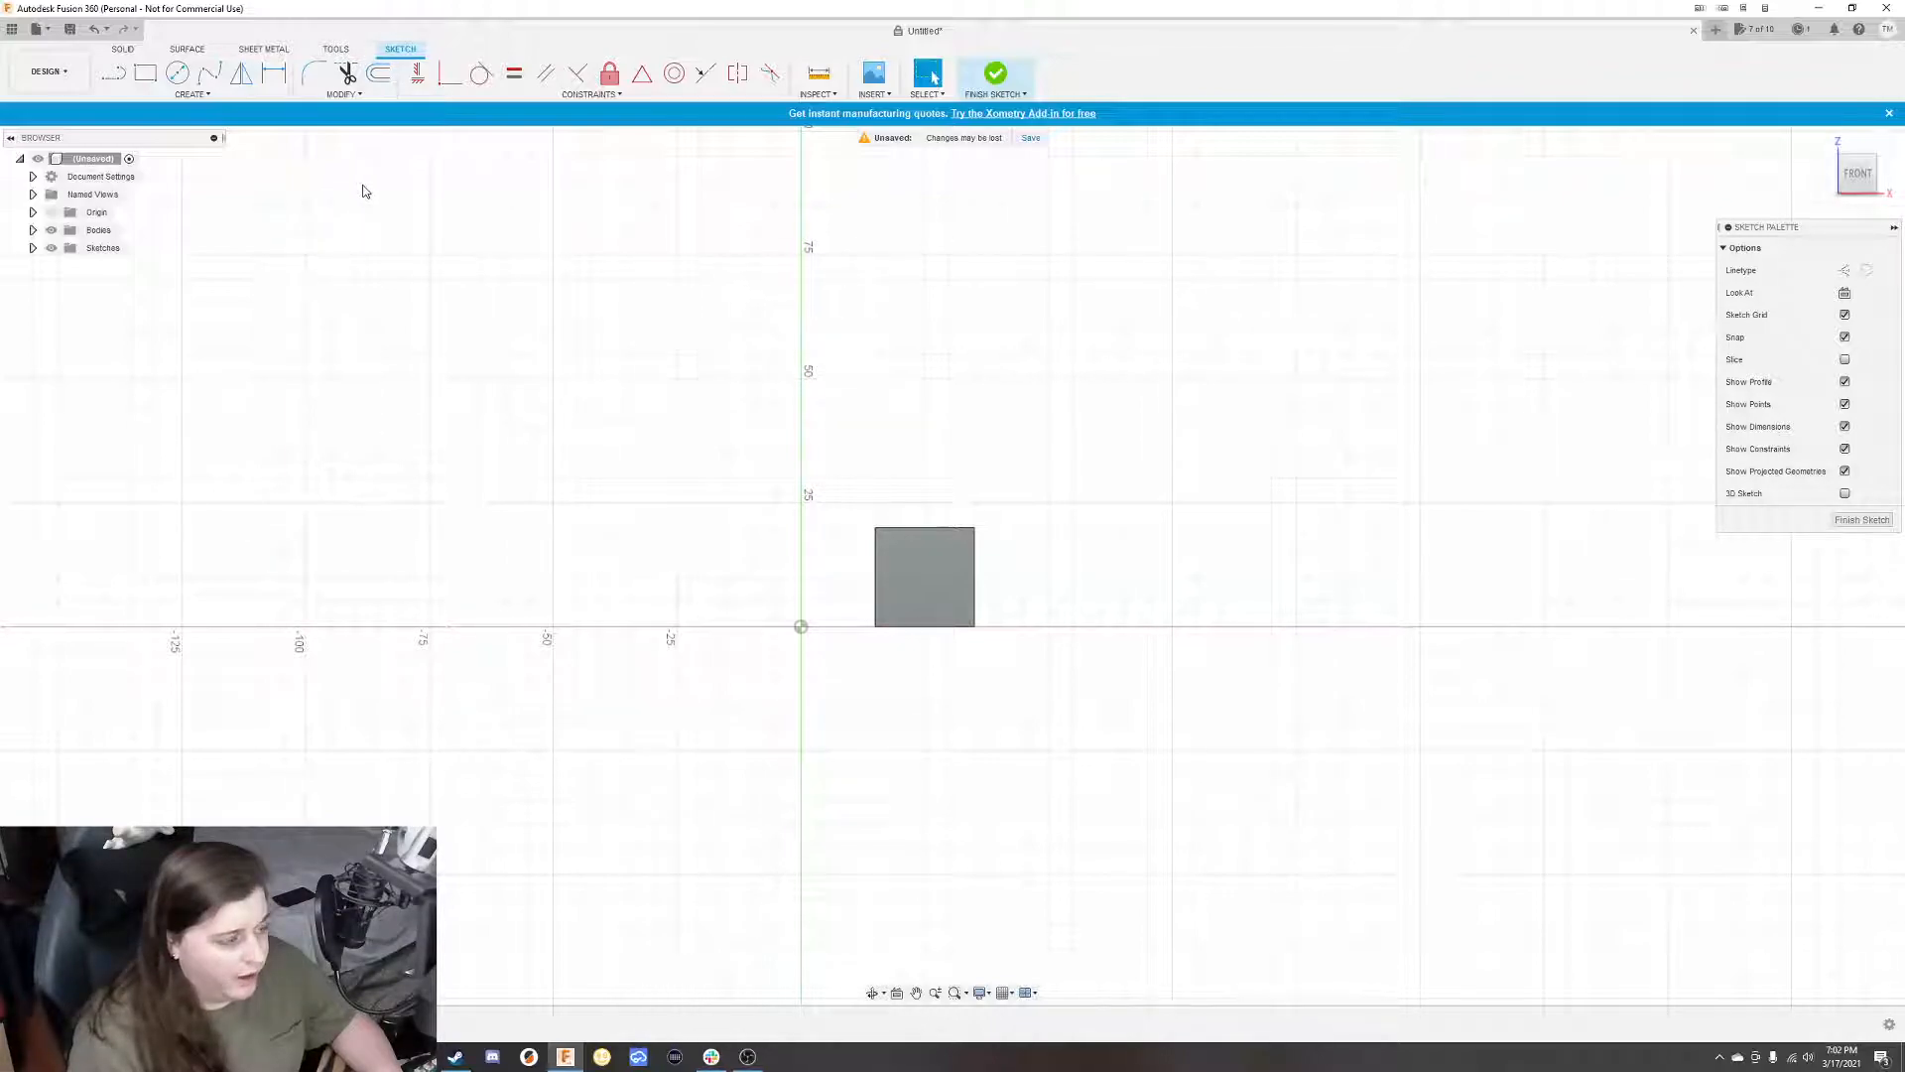
click(193, 94)
mouse_move(153, 227)
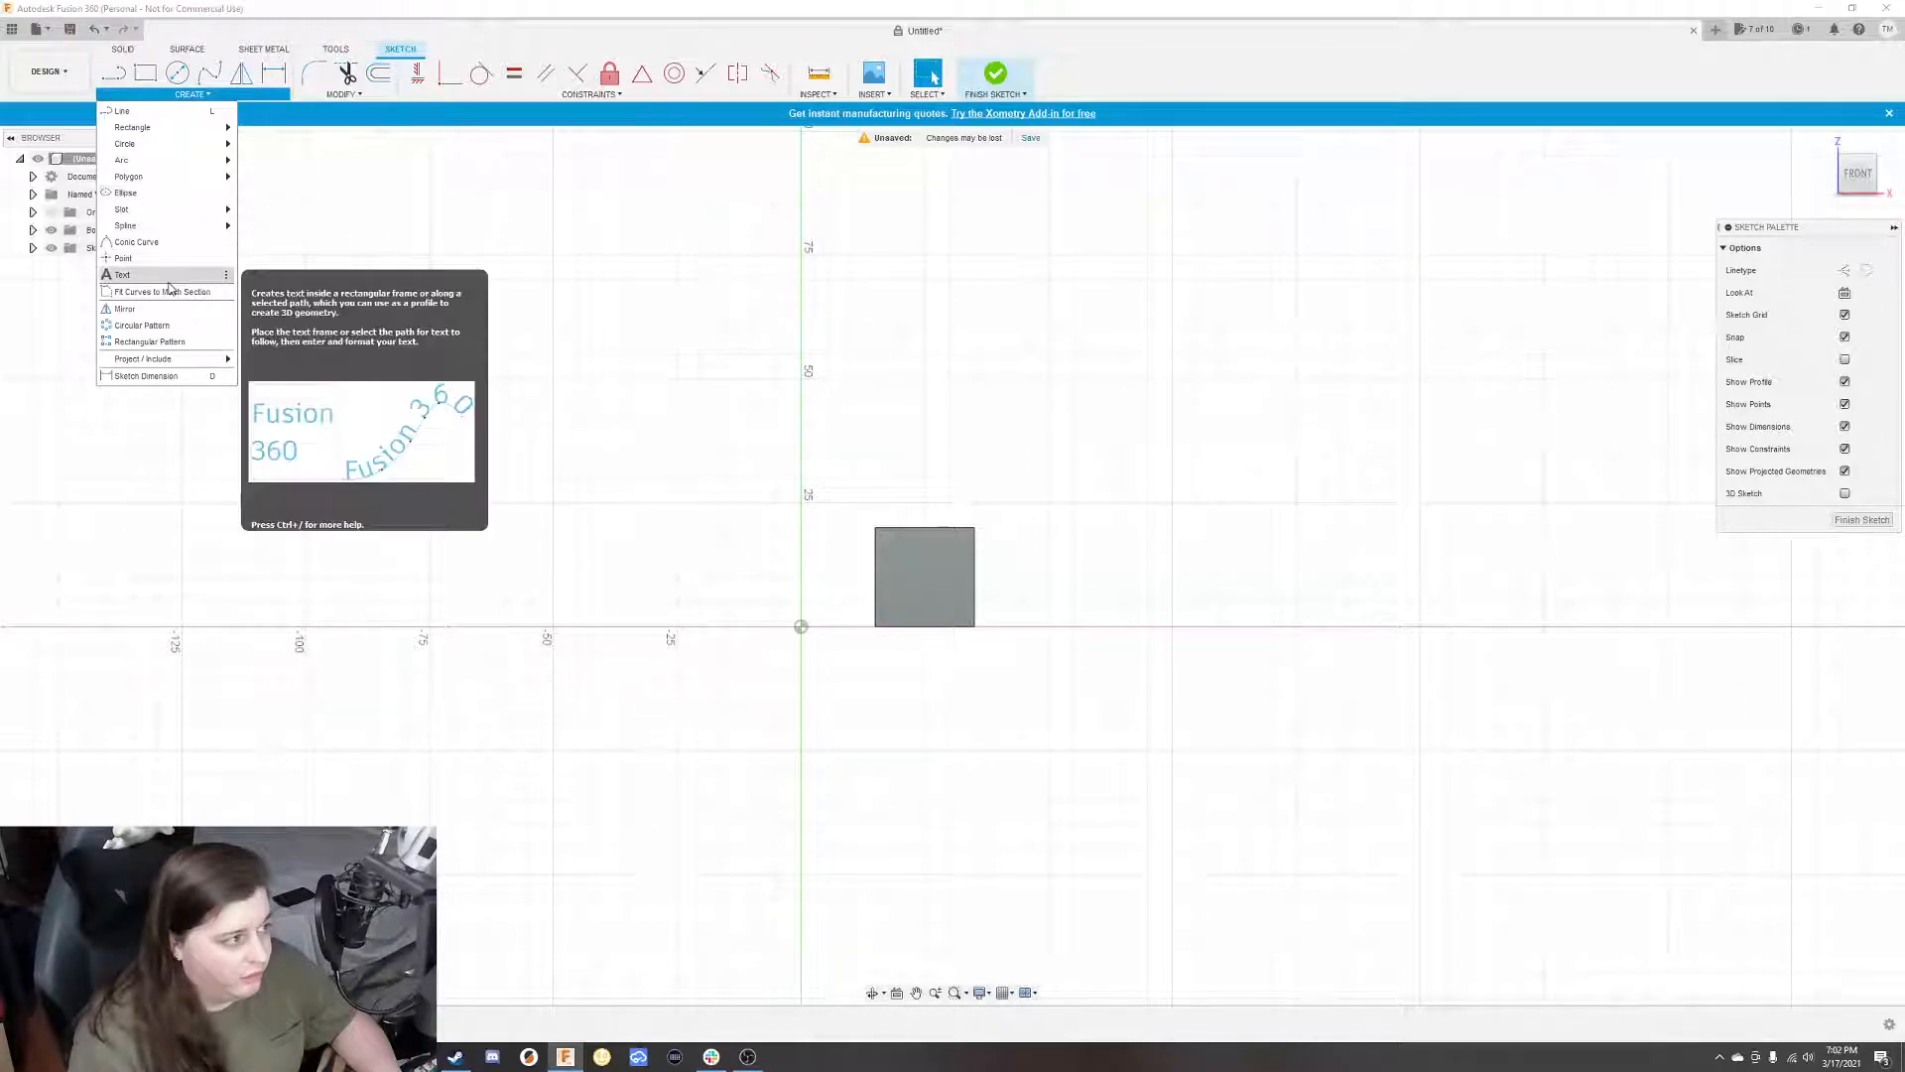
click(166, 278)
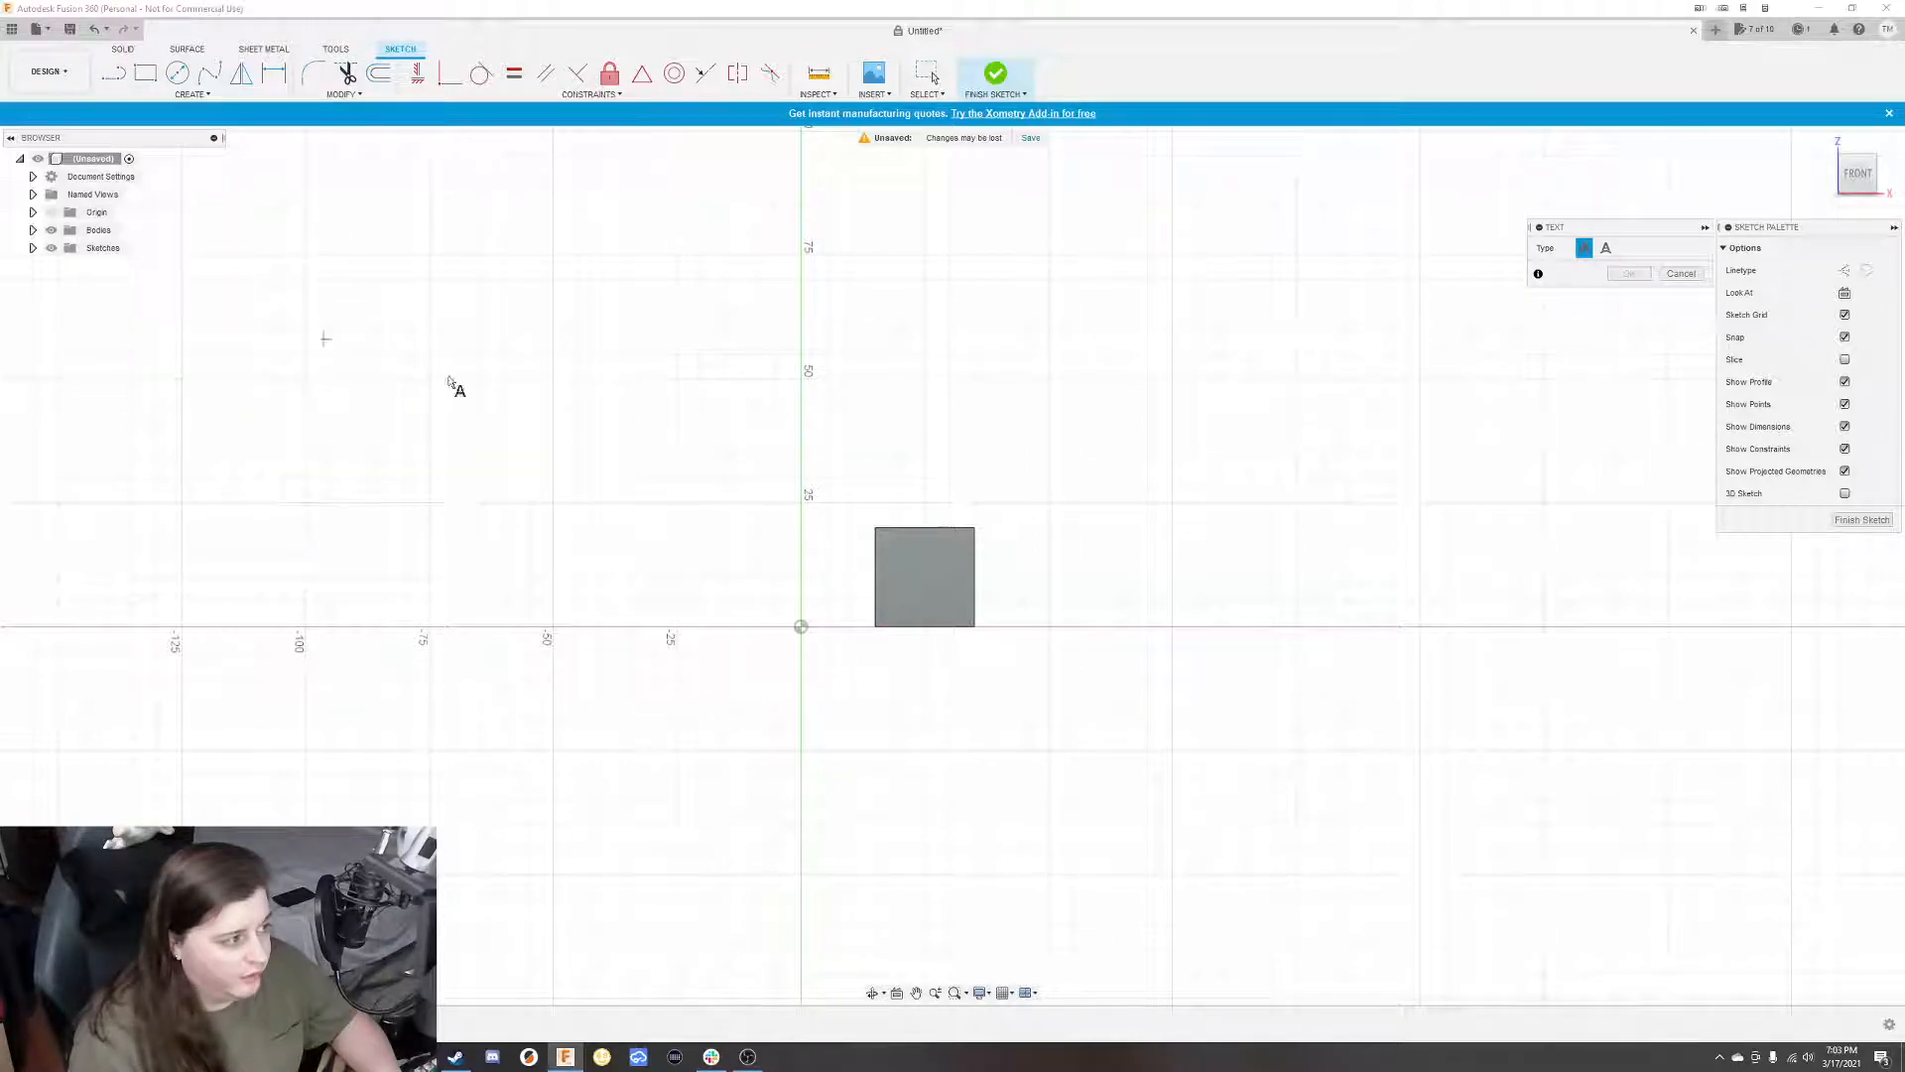
click(874, 529)
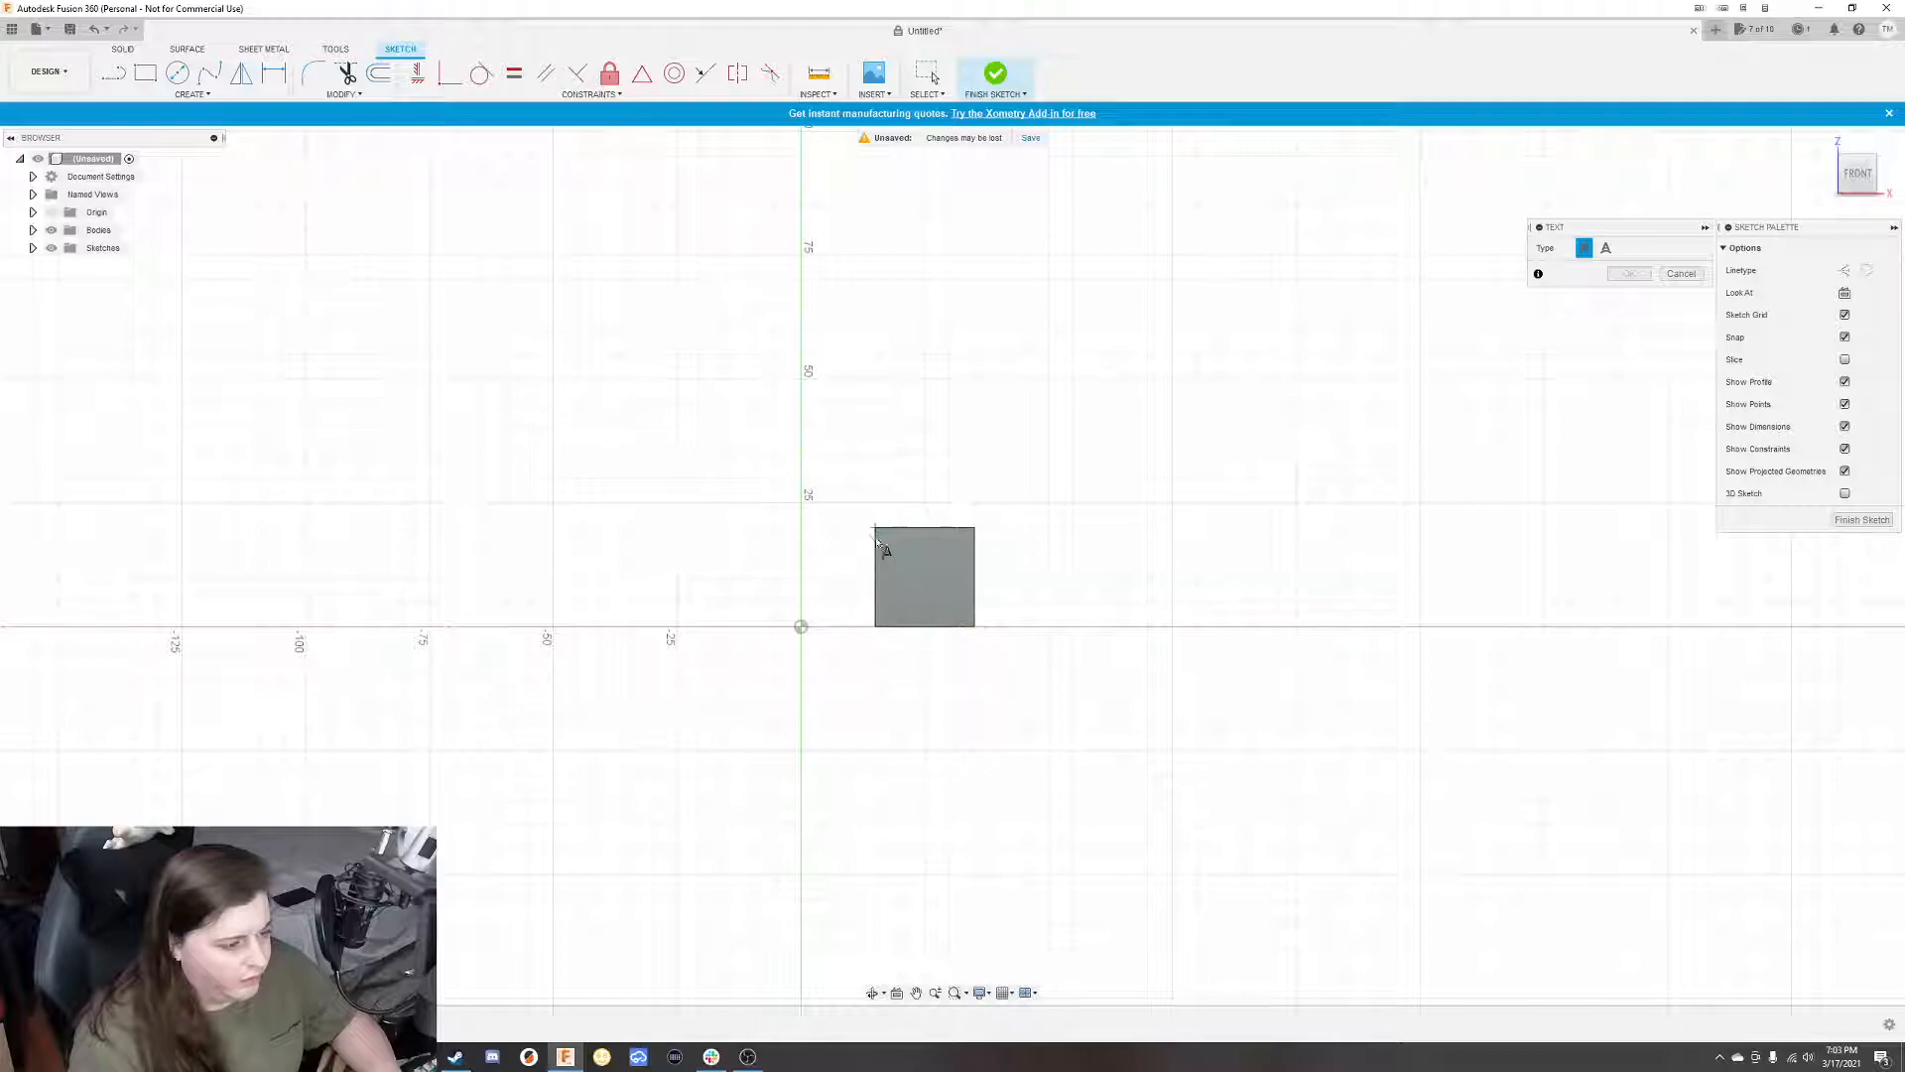
click(976, 633)
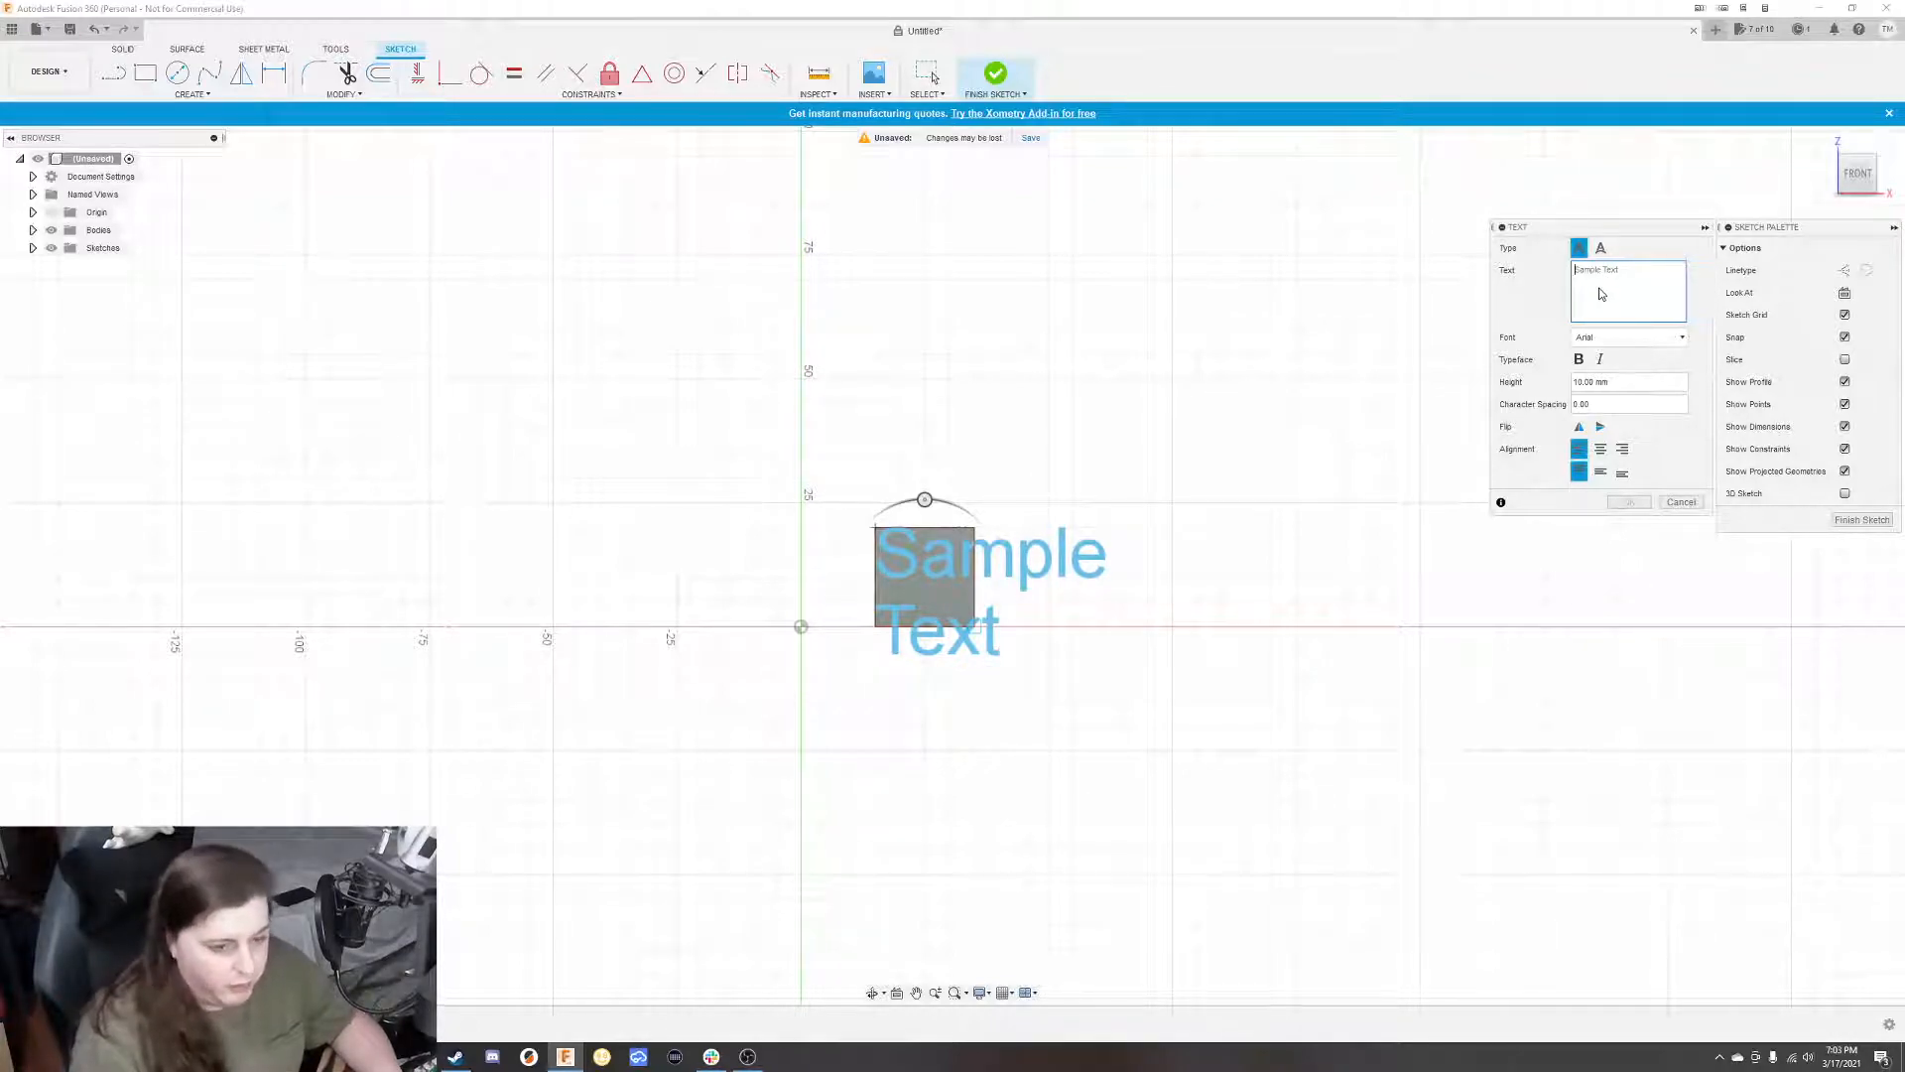
Enter 1 as the text and centre it horizontally and vertically in its frame
text(1)
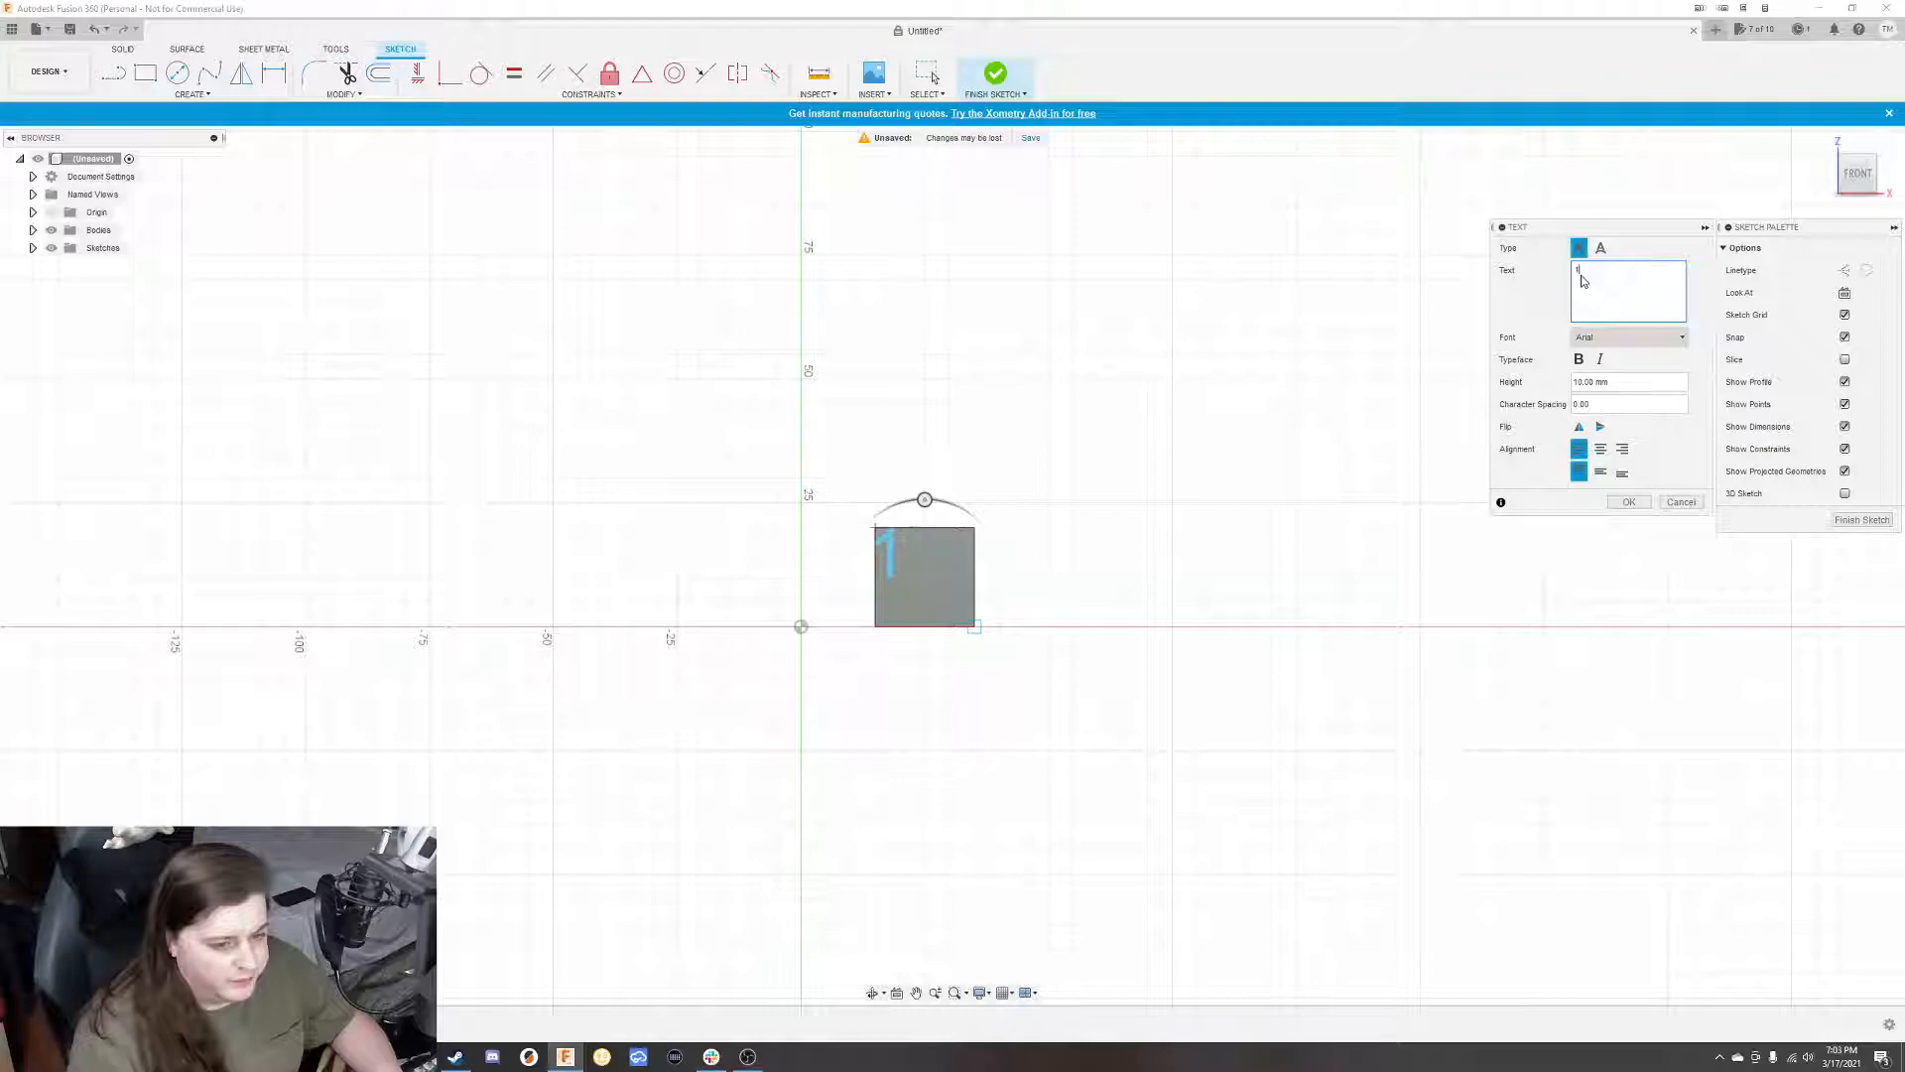
click(1602, 450)
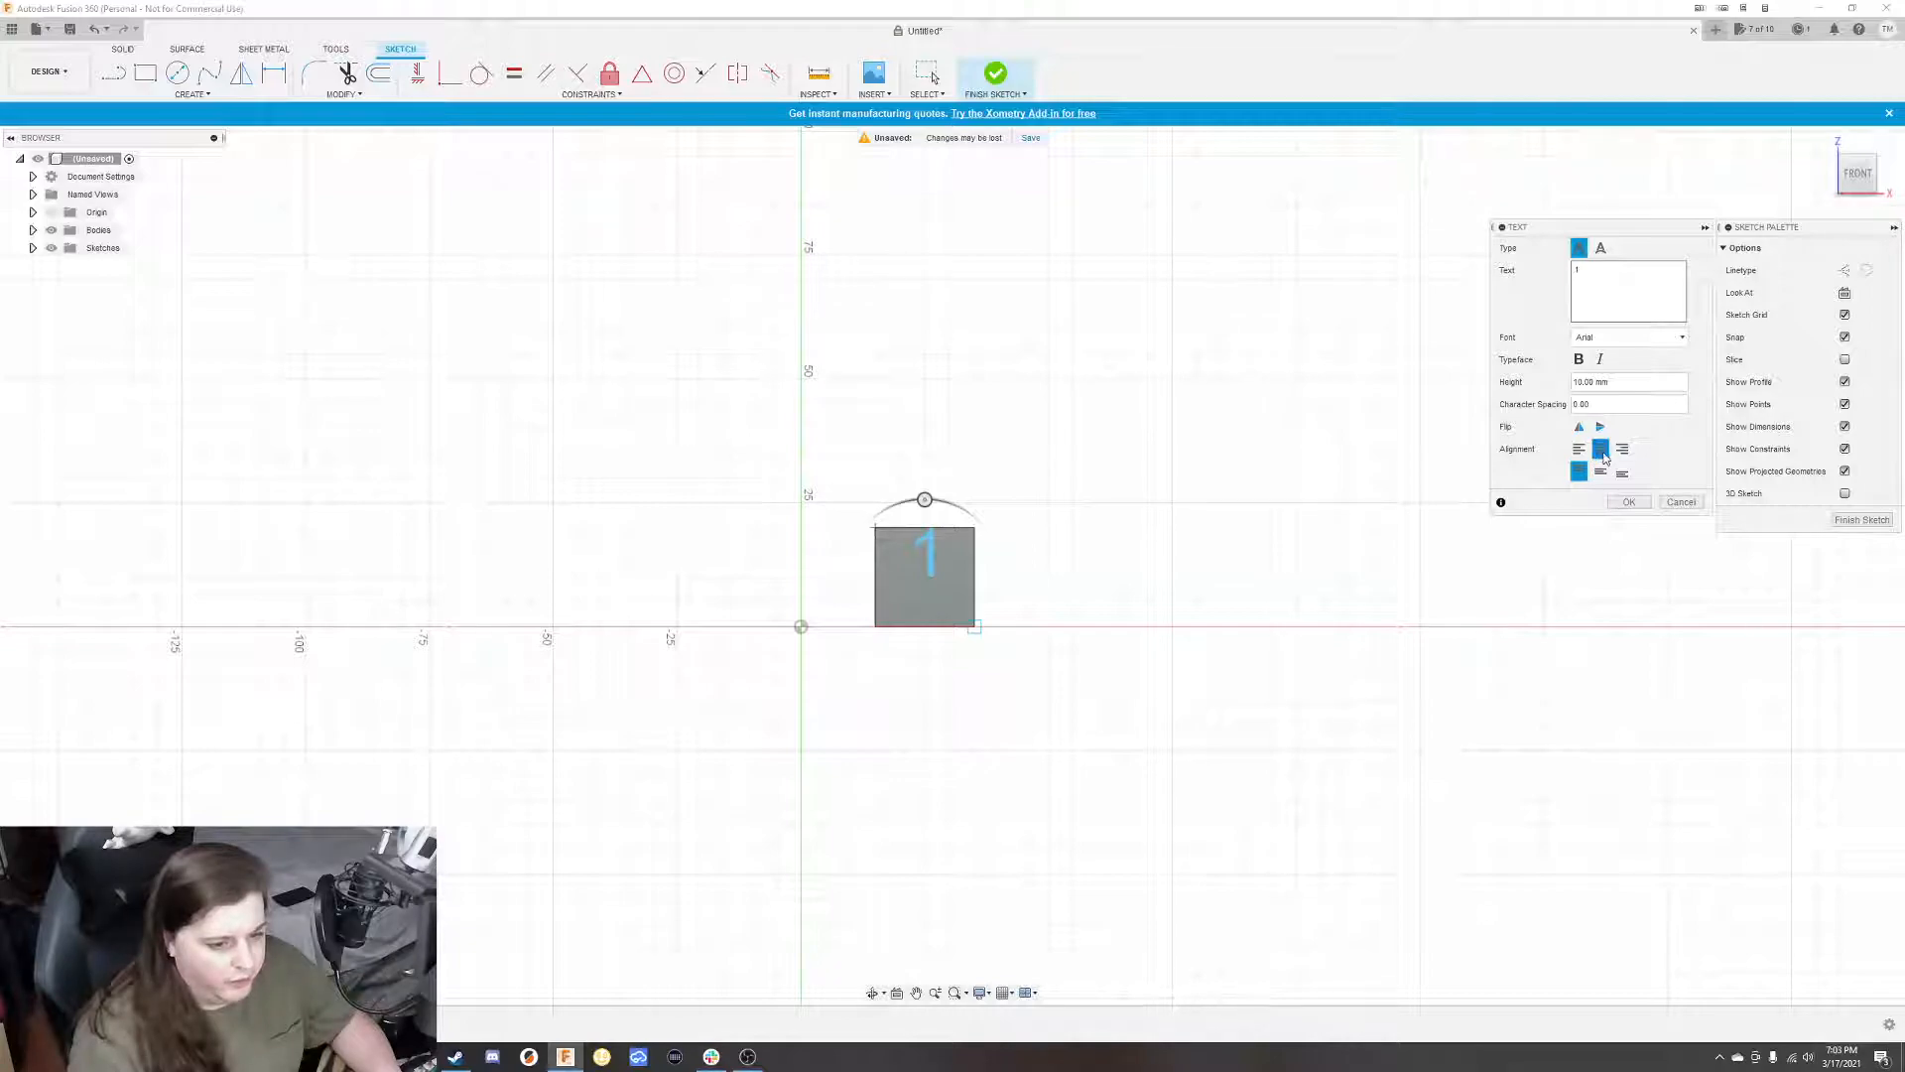
click(1601, 473)
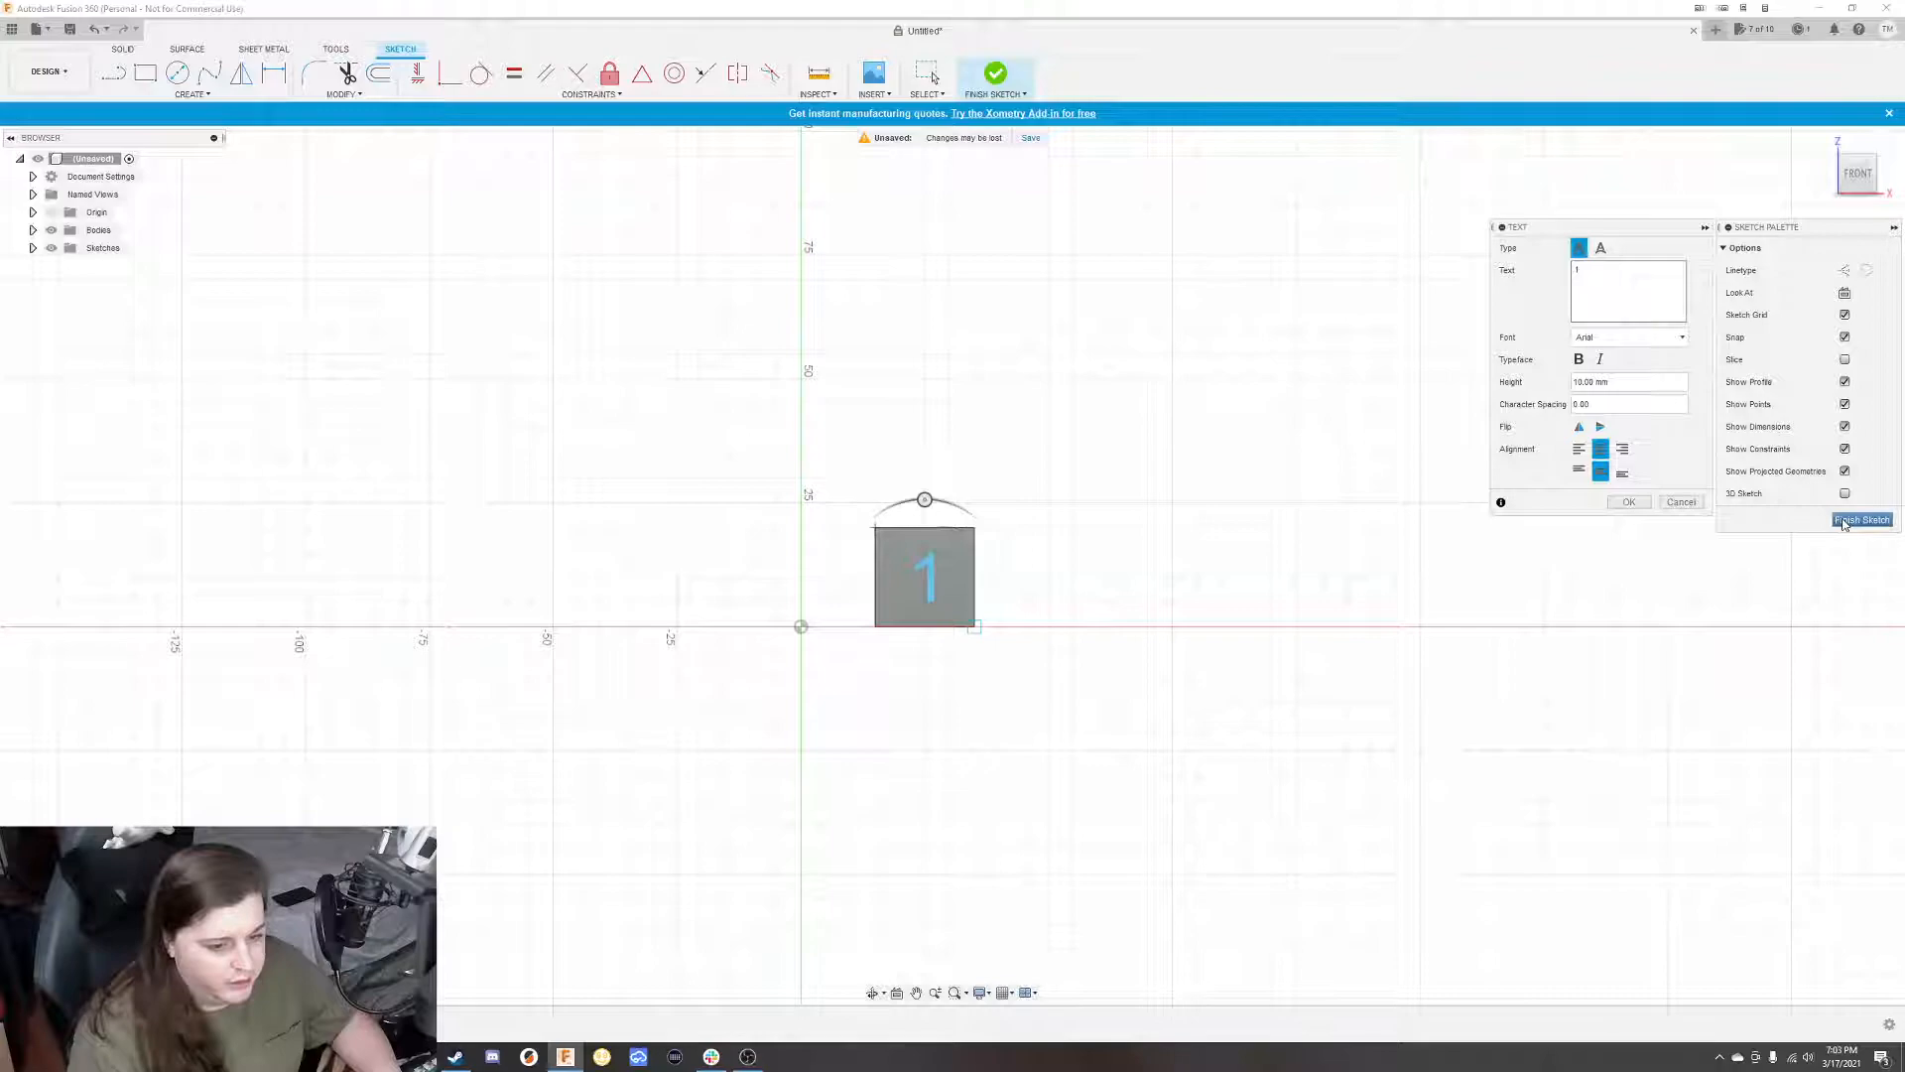
Try the Artifakt Element Thin font and one further font on the number 1
click(1623, 339)
scroll(1627, 486, down, 4)
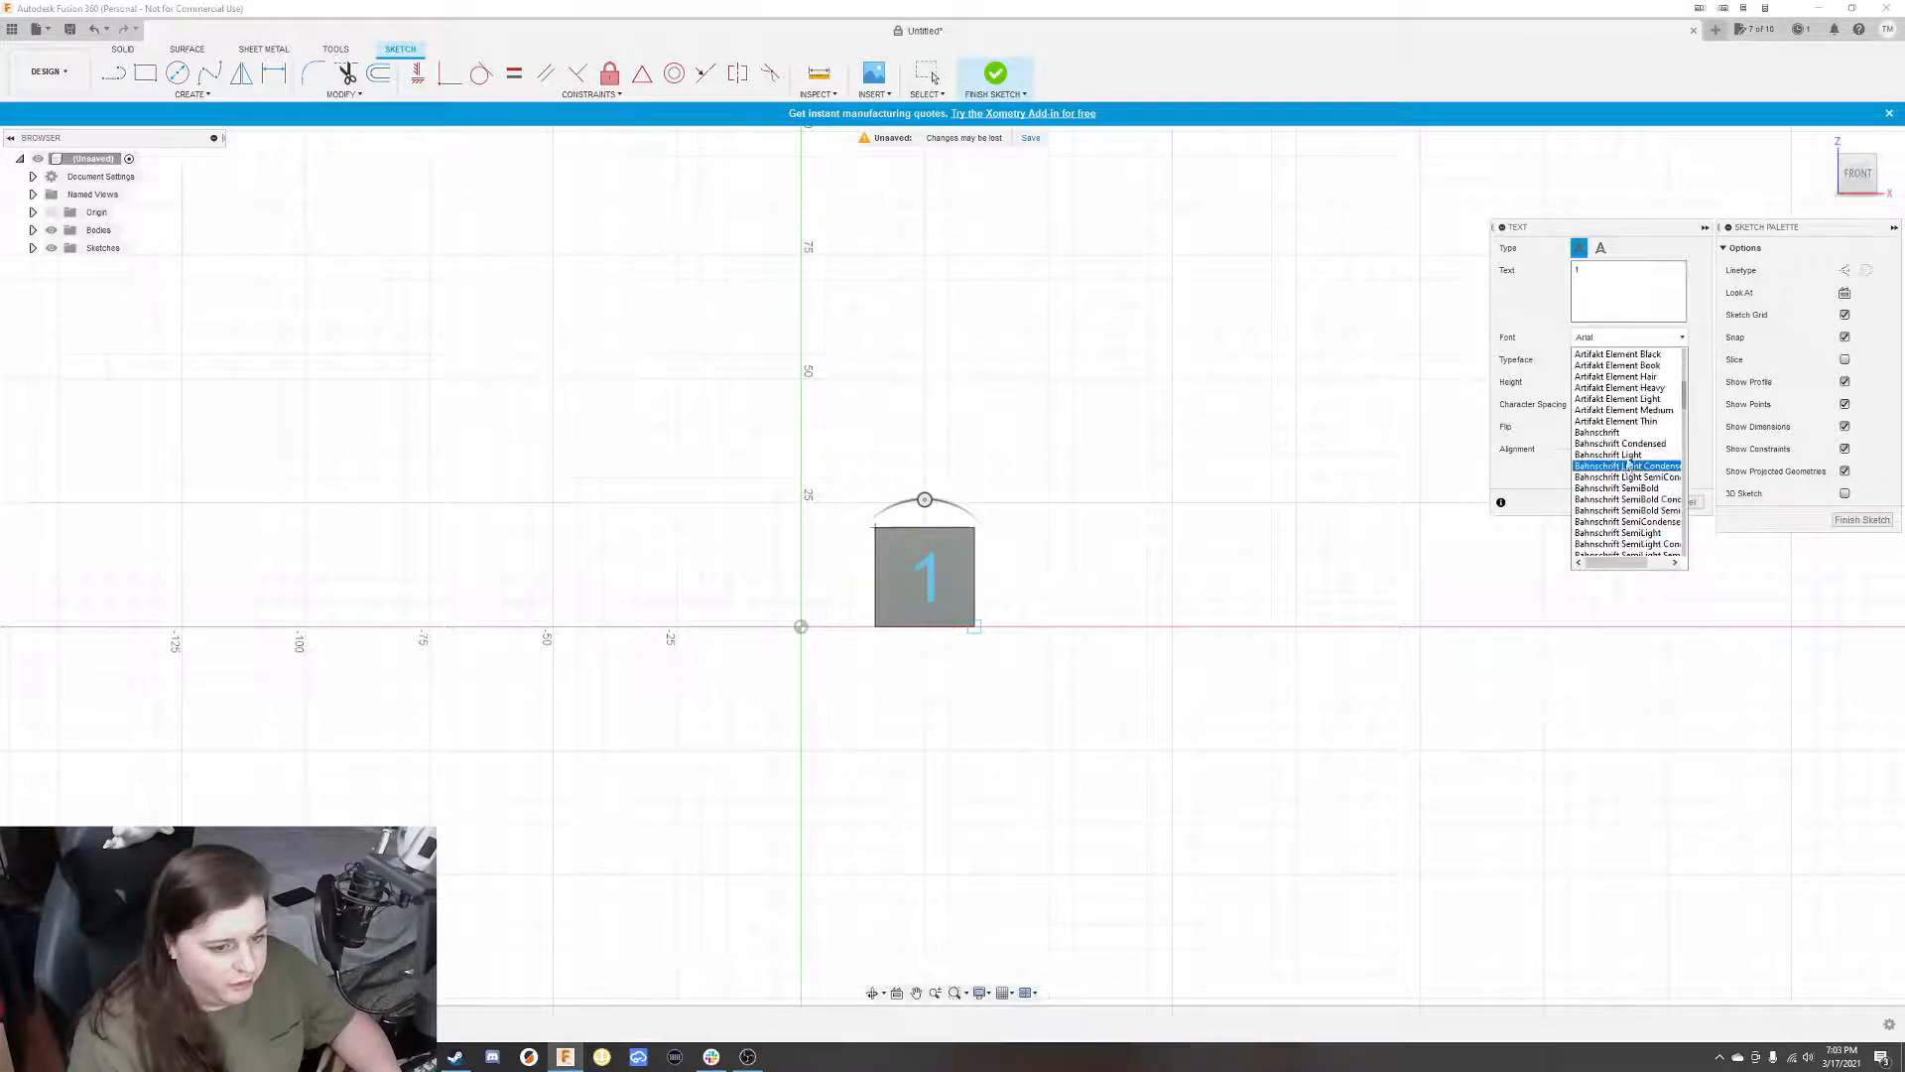
click(1629, 422)
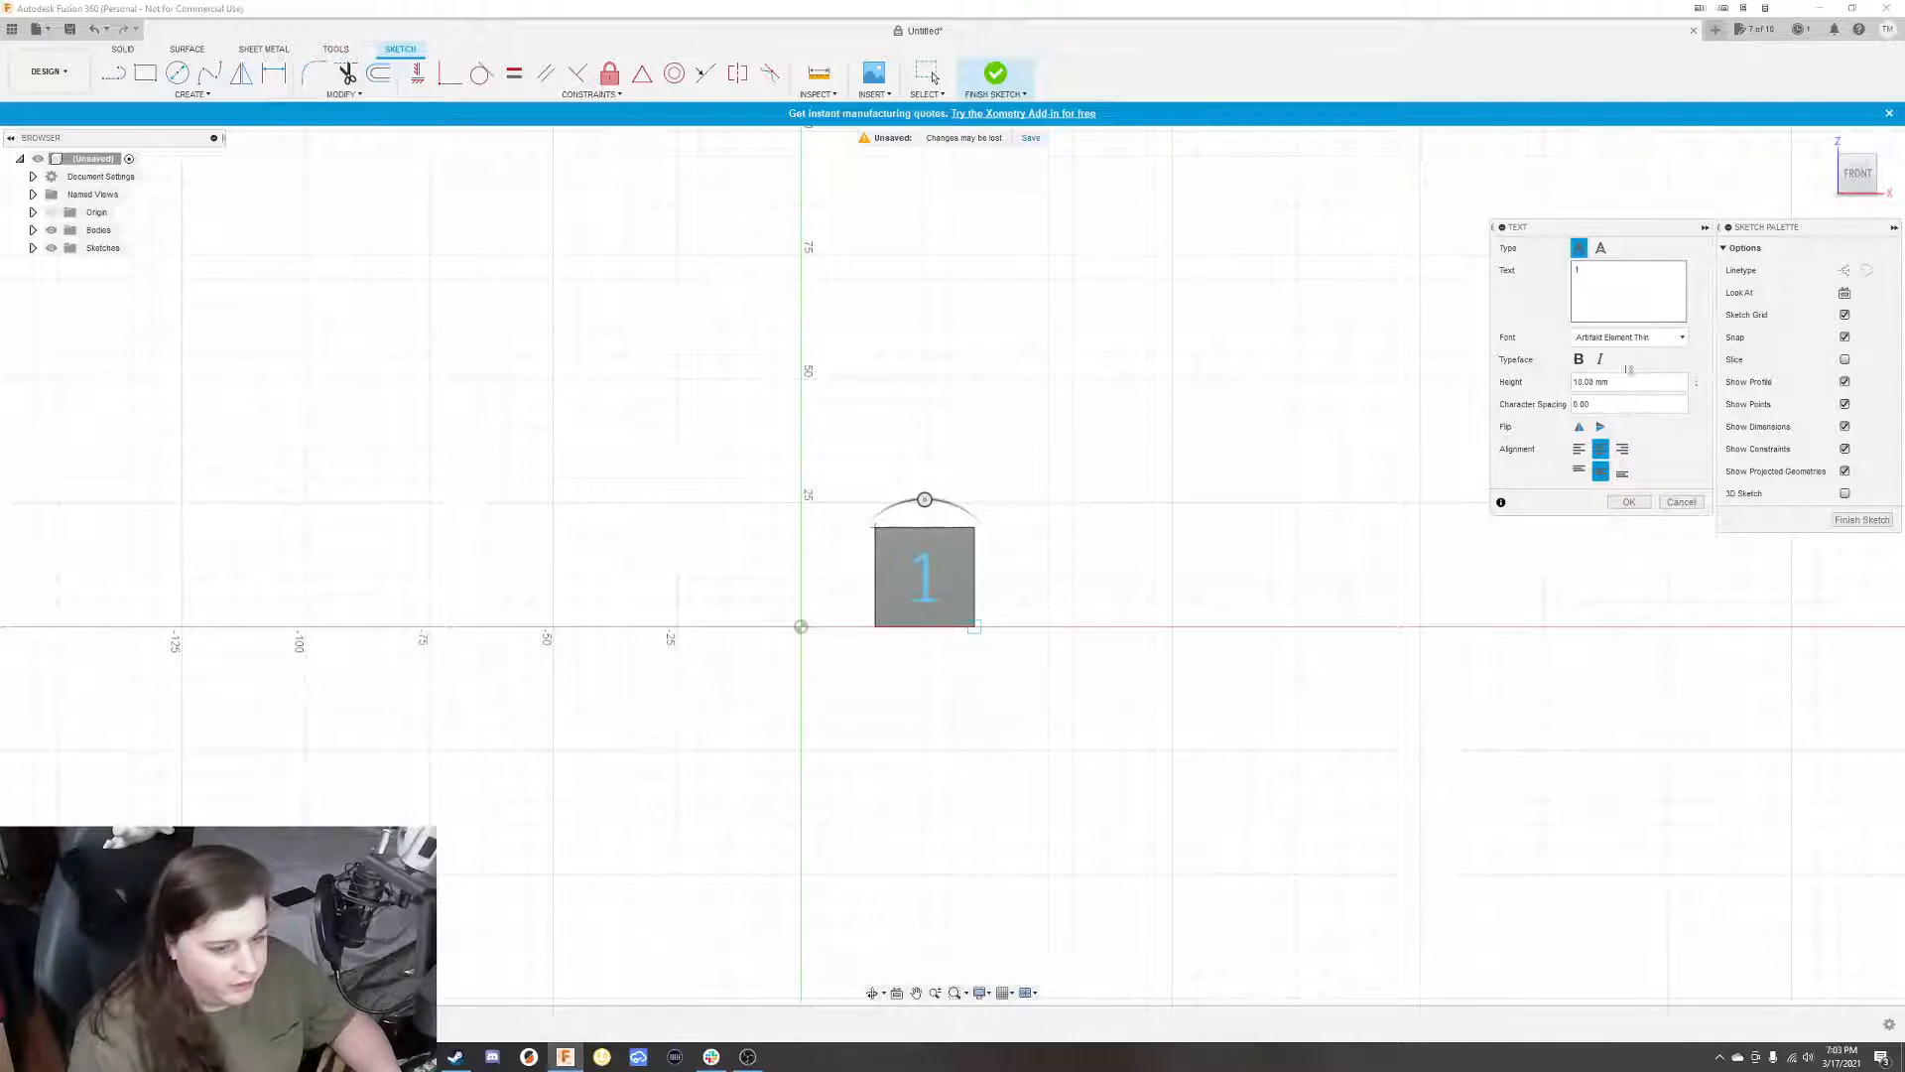
click(1630, 339)
scroll(1627, 447, down, 10)
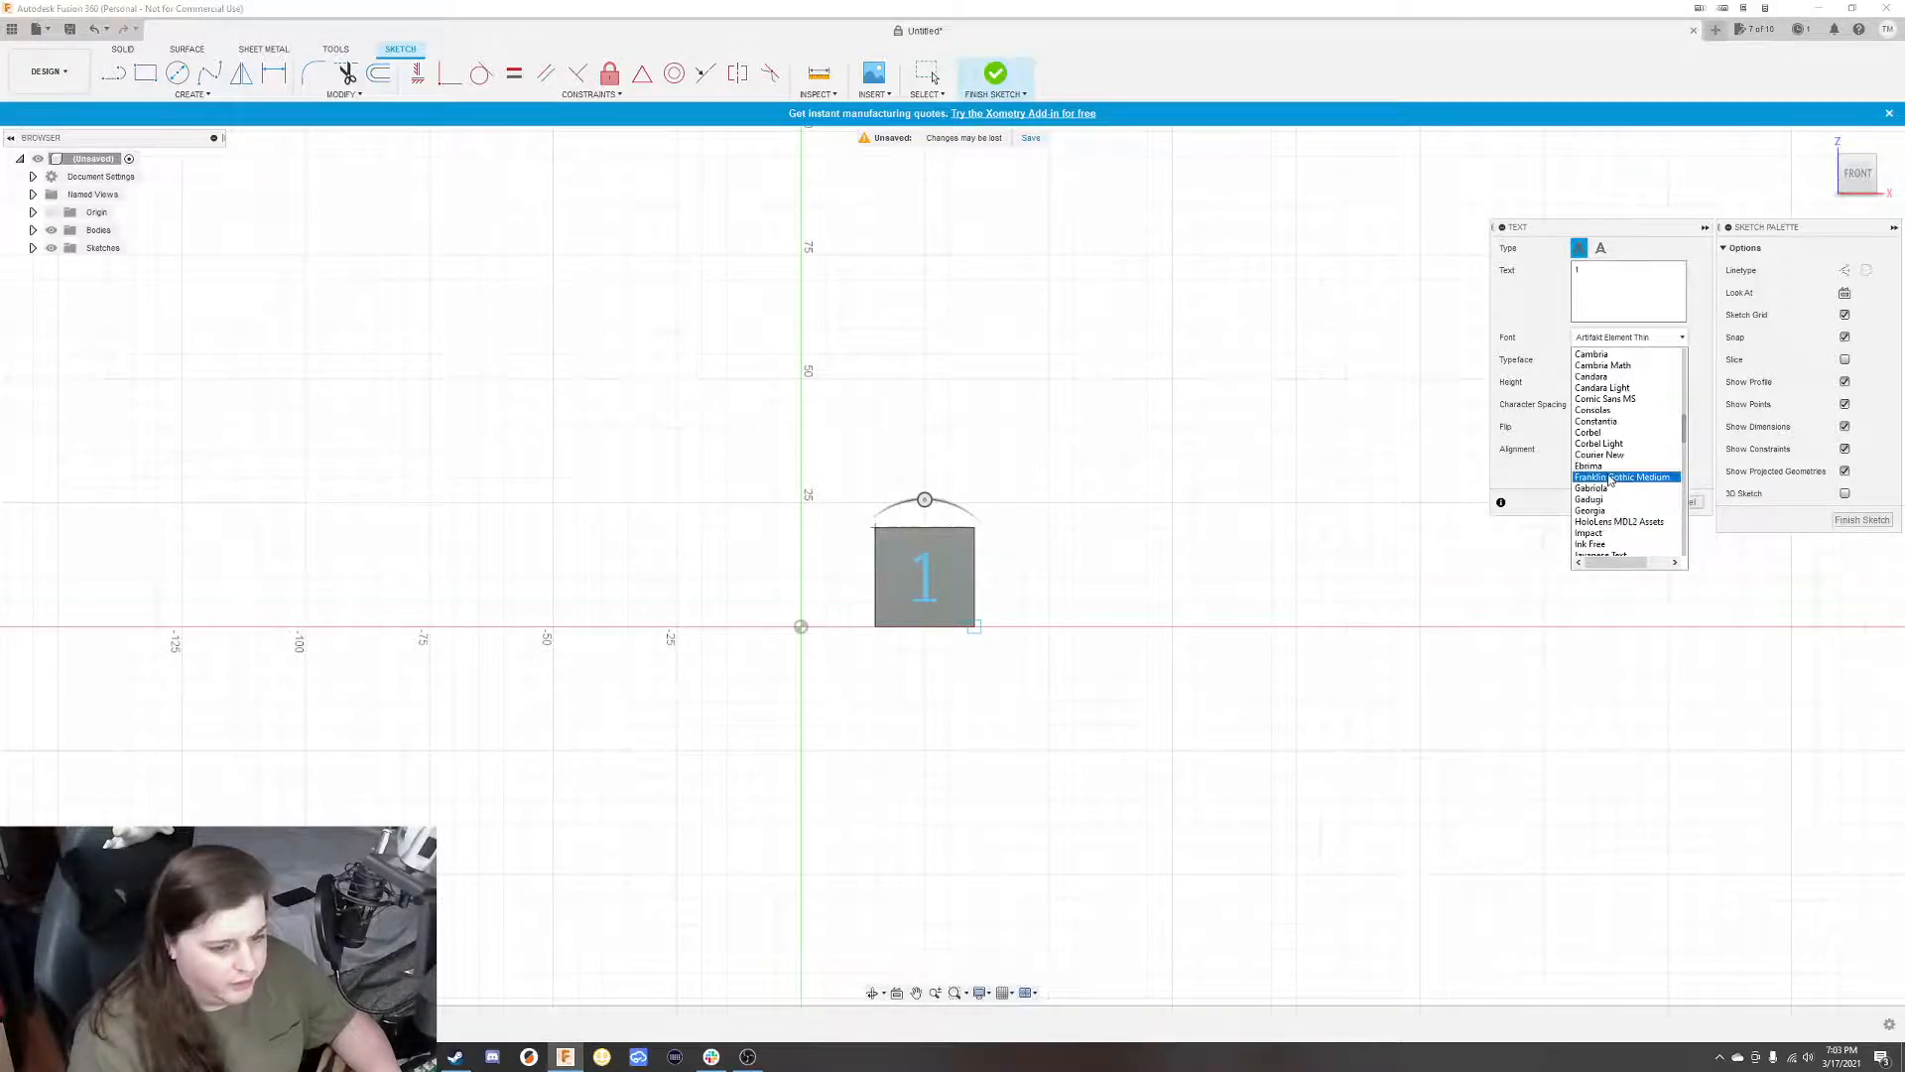
click(1610, 466)
Set the font of the number 1 to Microsoft New Tai Lue
click(1628, 338)
scroll(1613, 476, down, 3)
click(1607, 501)
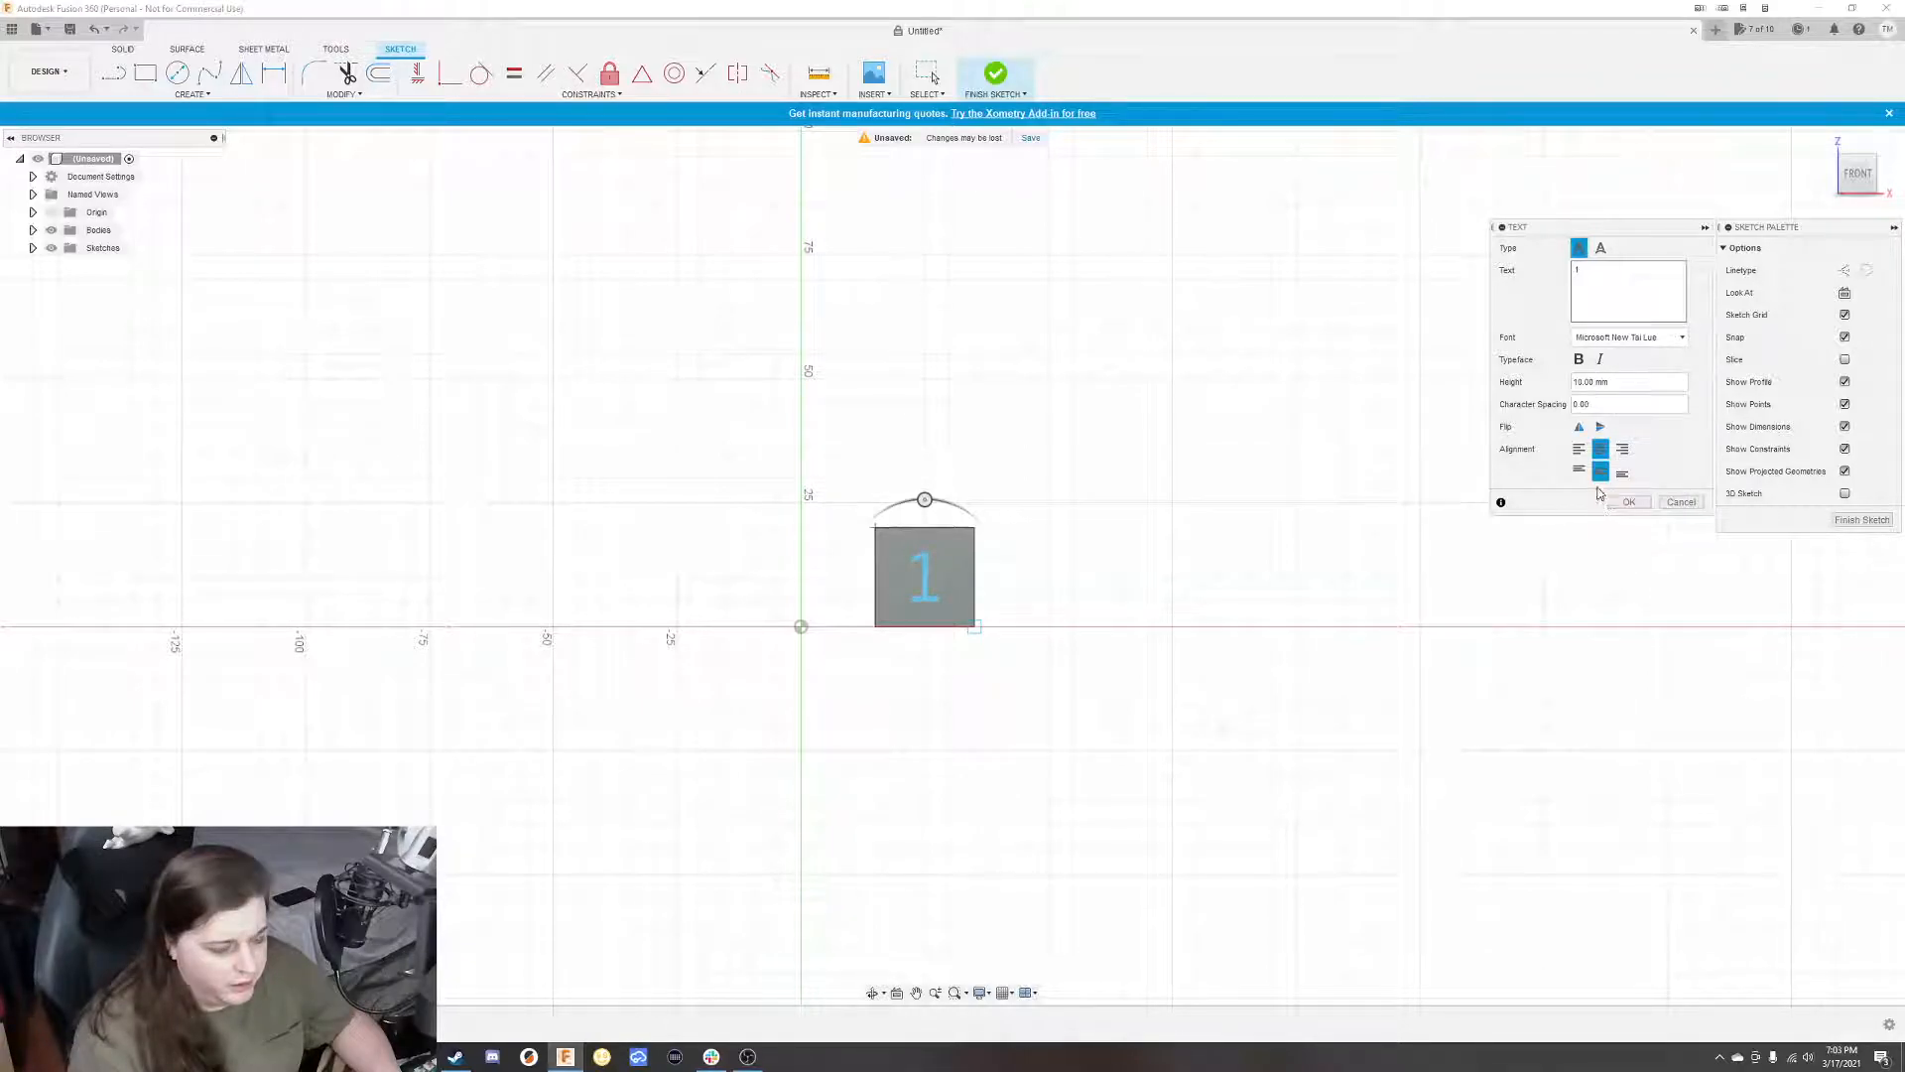
Set the text height of the number 1 to 15 mm
click(1604, 381)
text(6)
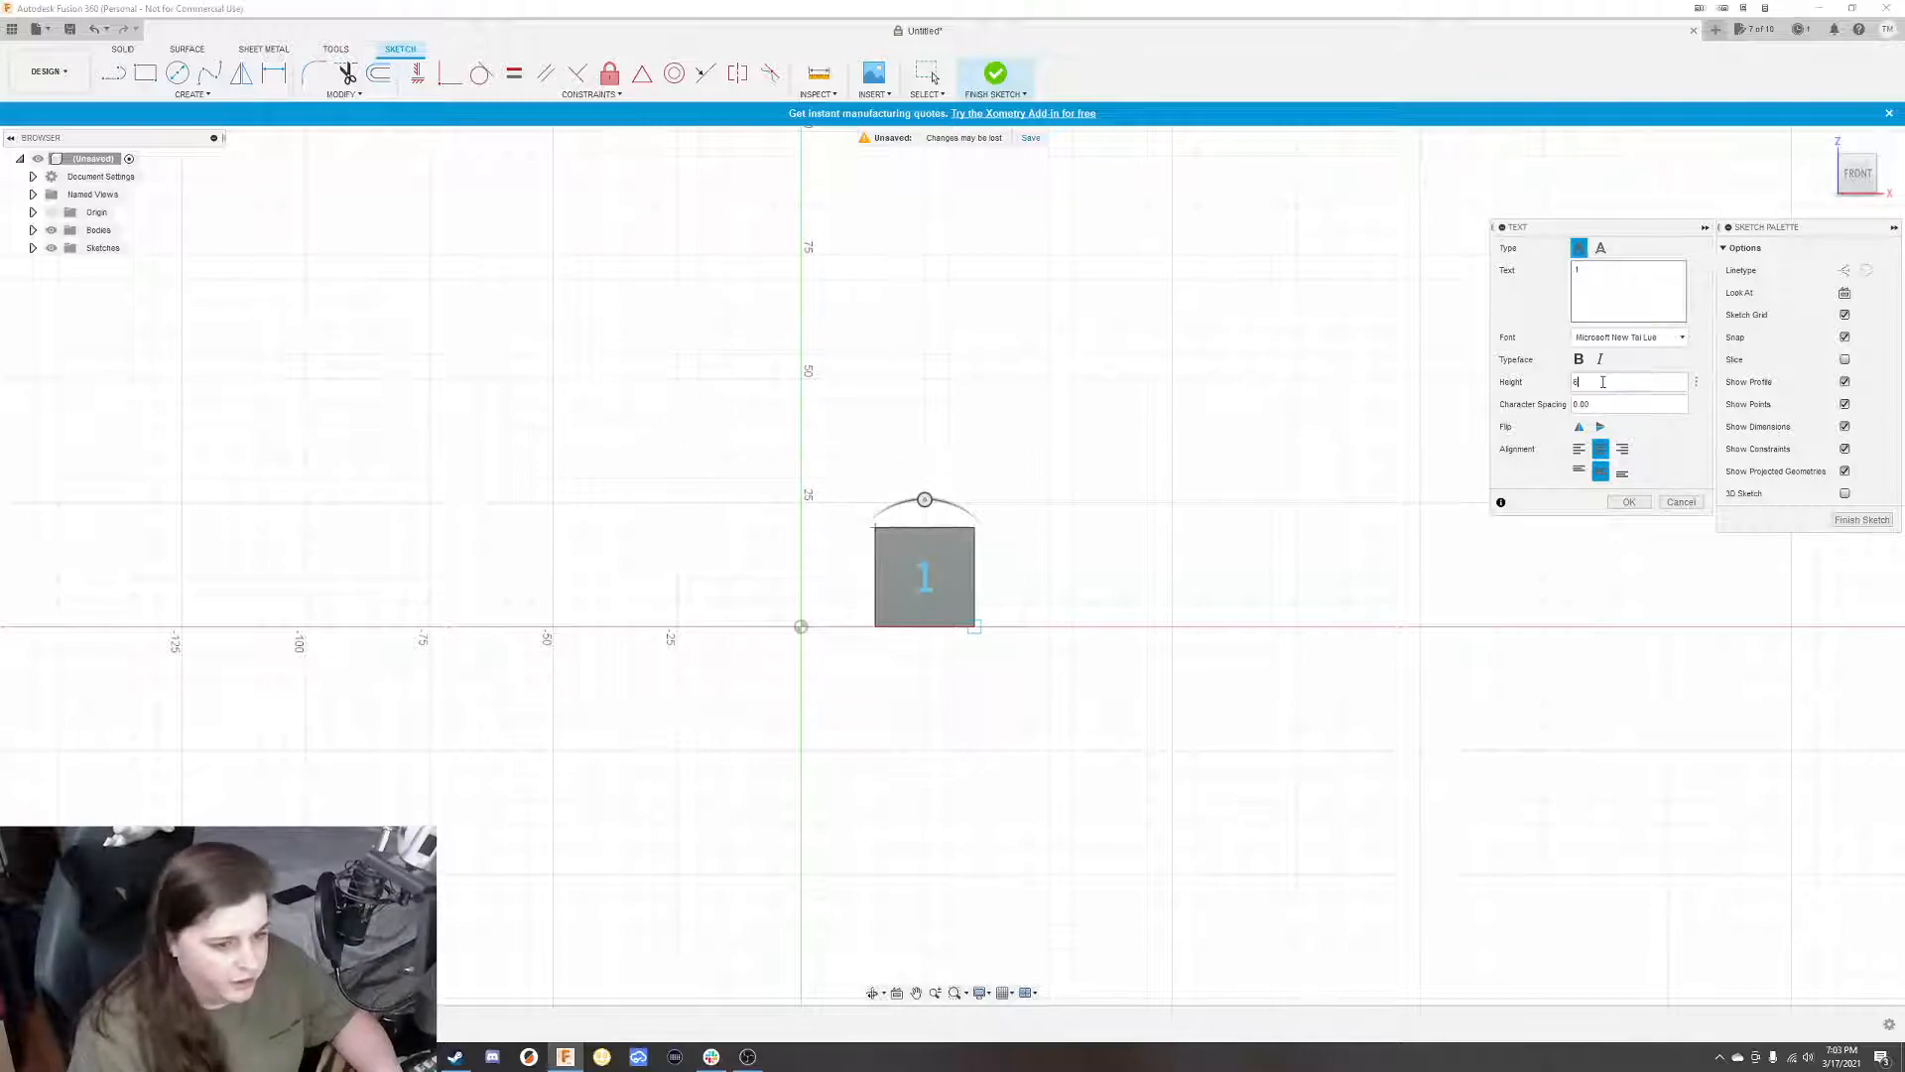
key(BackSpace)
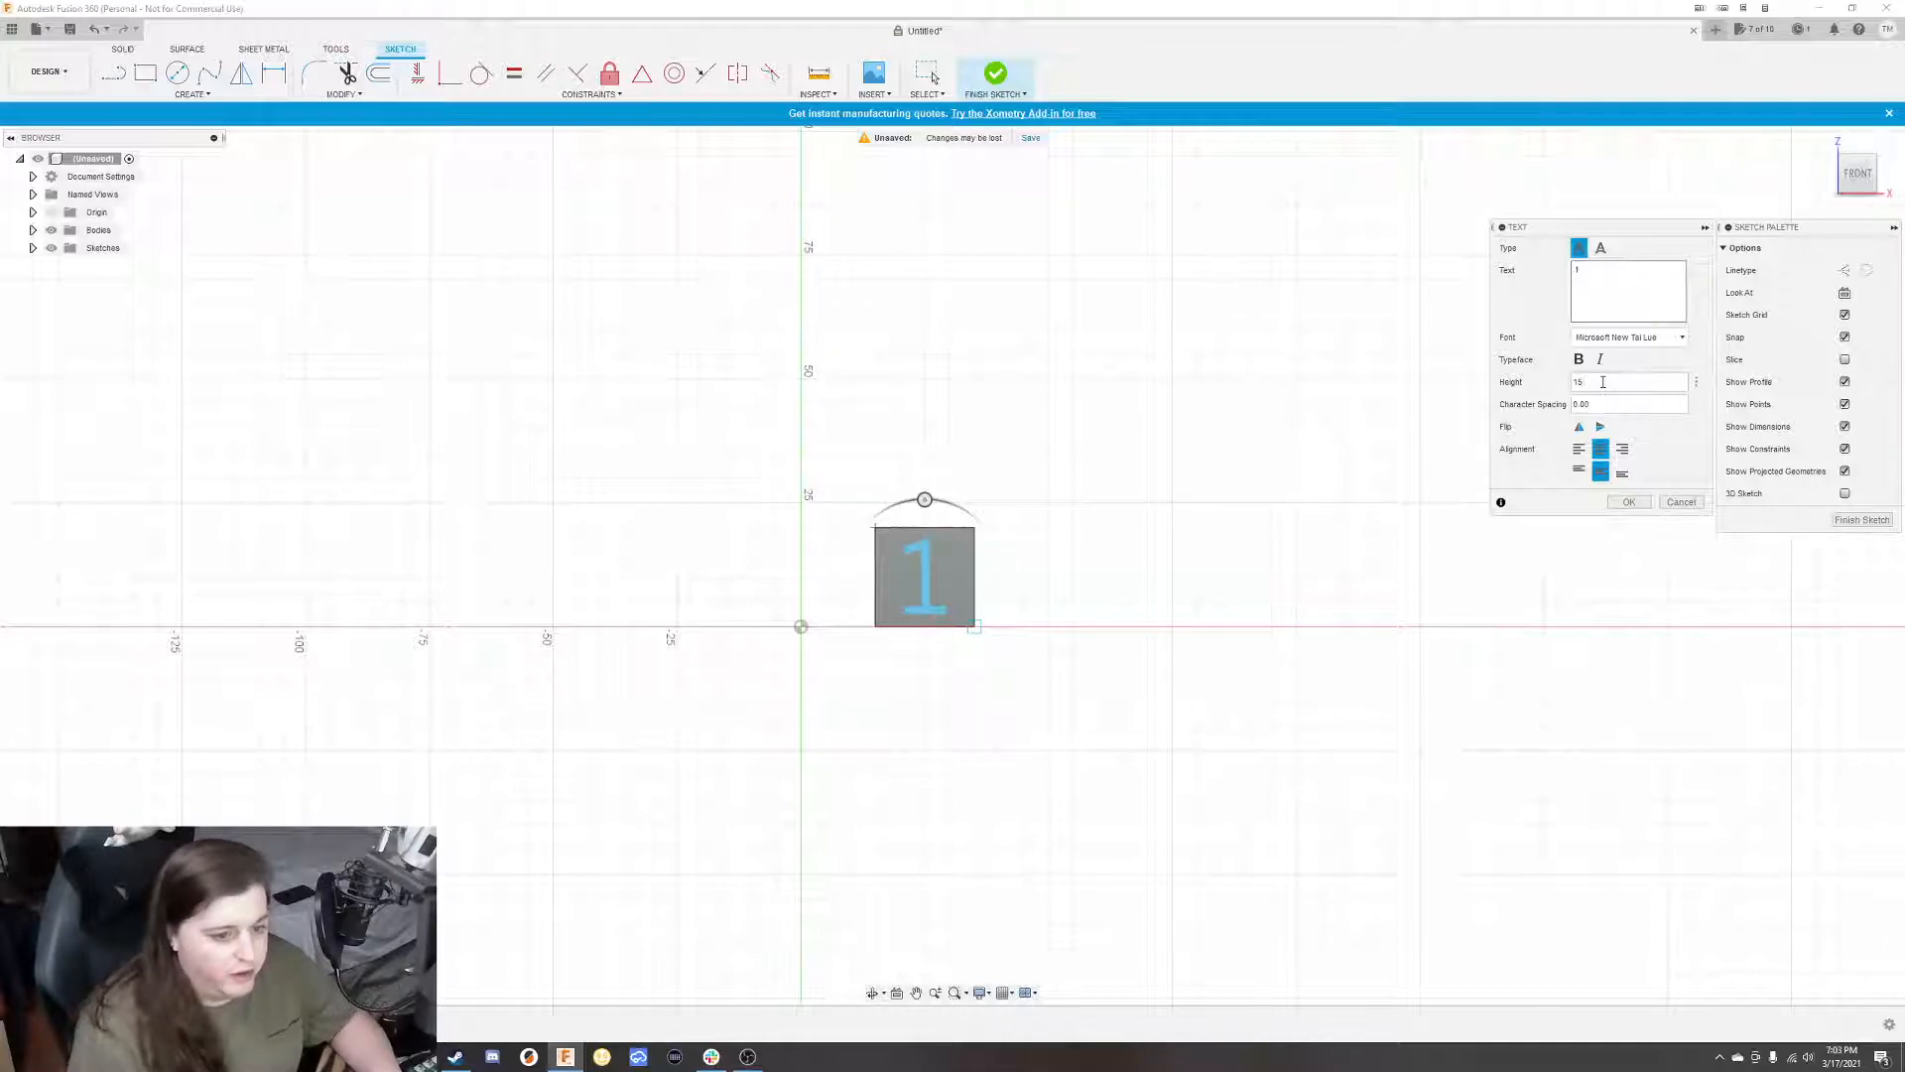
key(BackSpace)
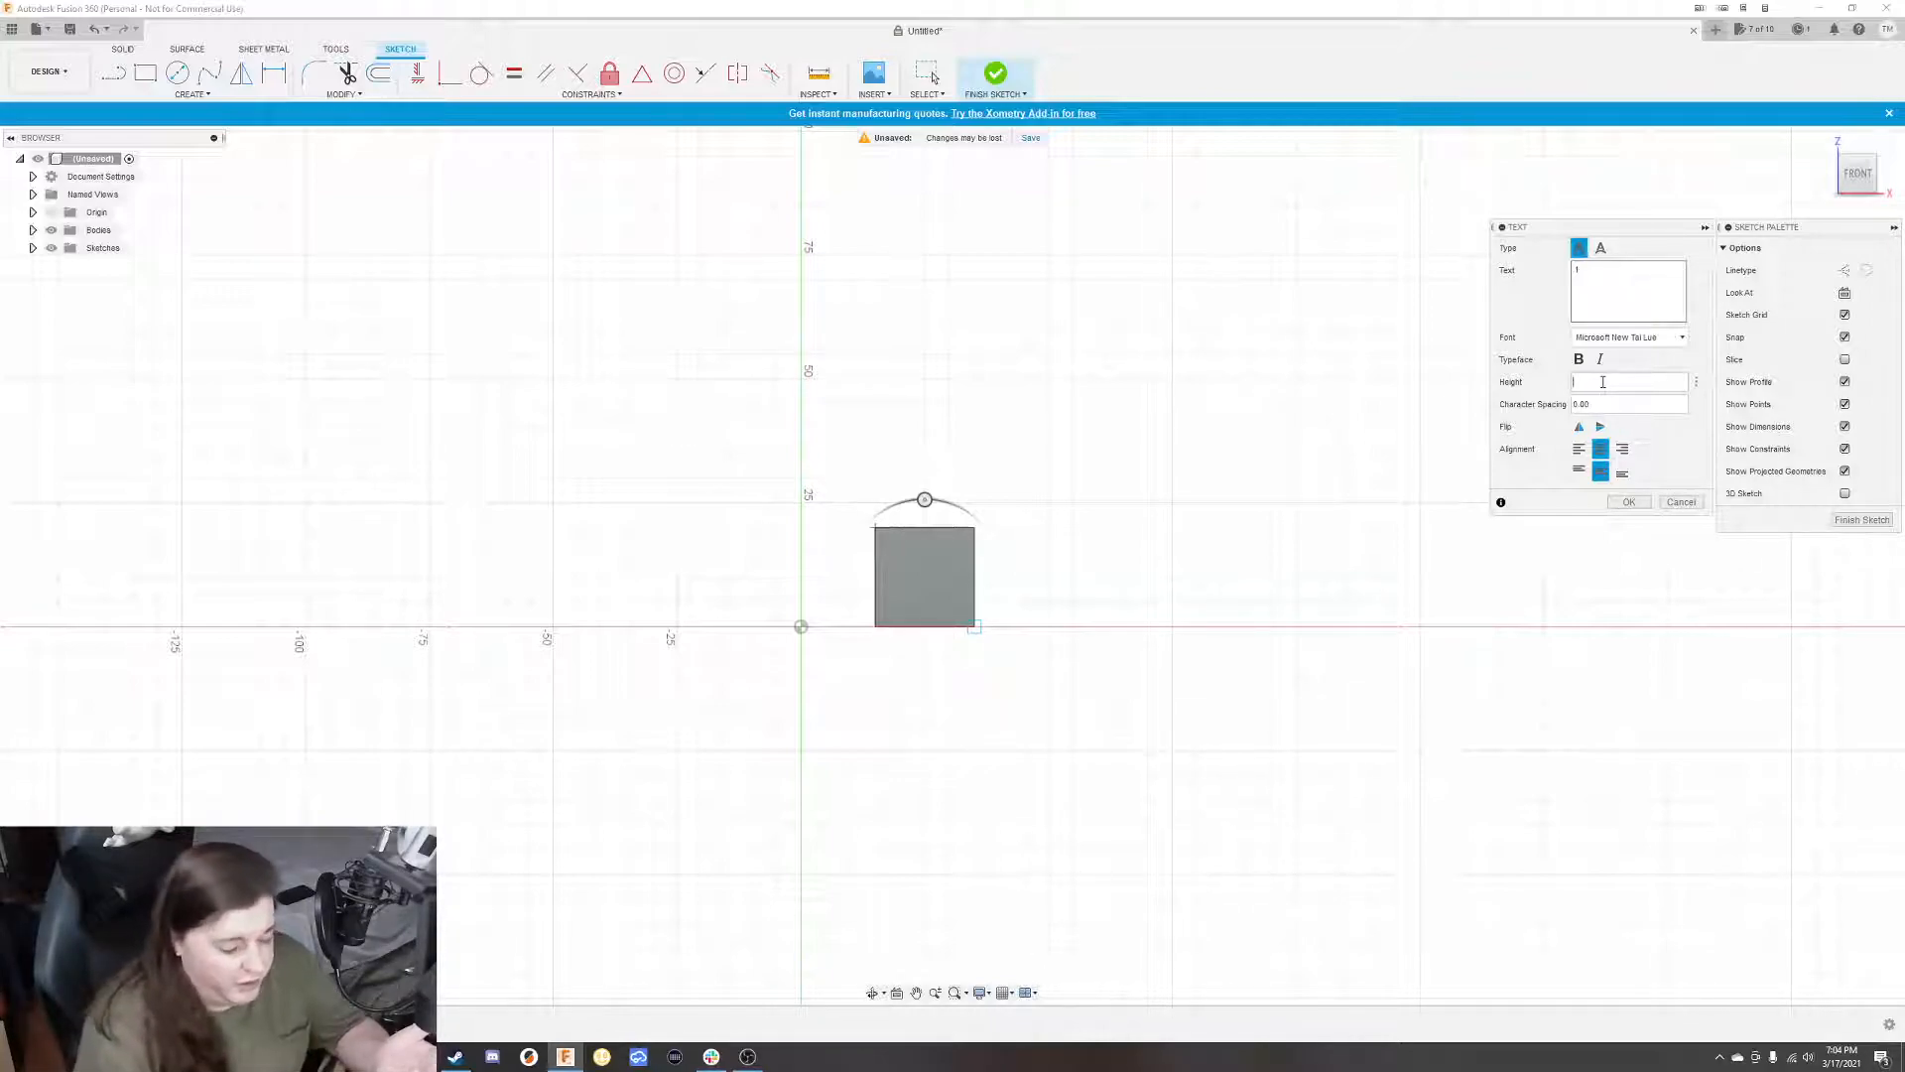
text(15)
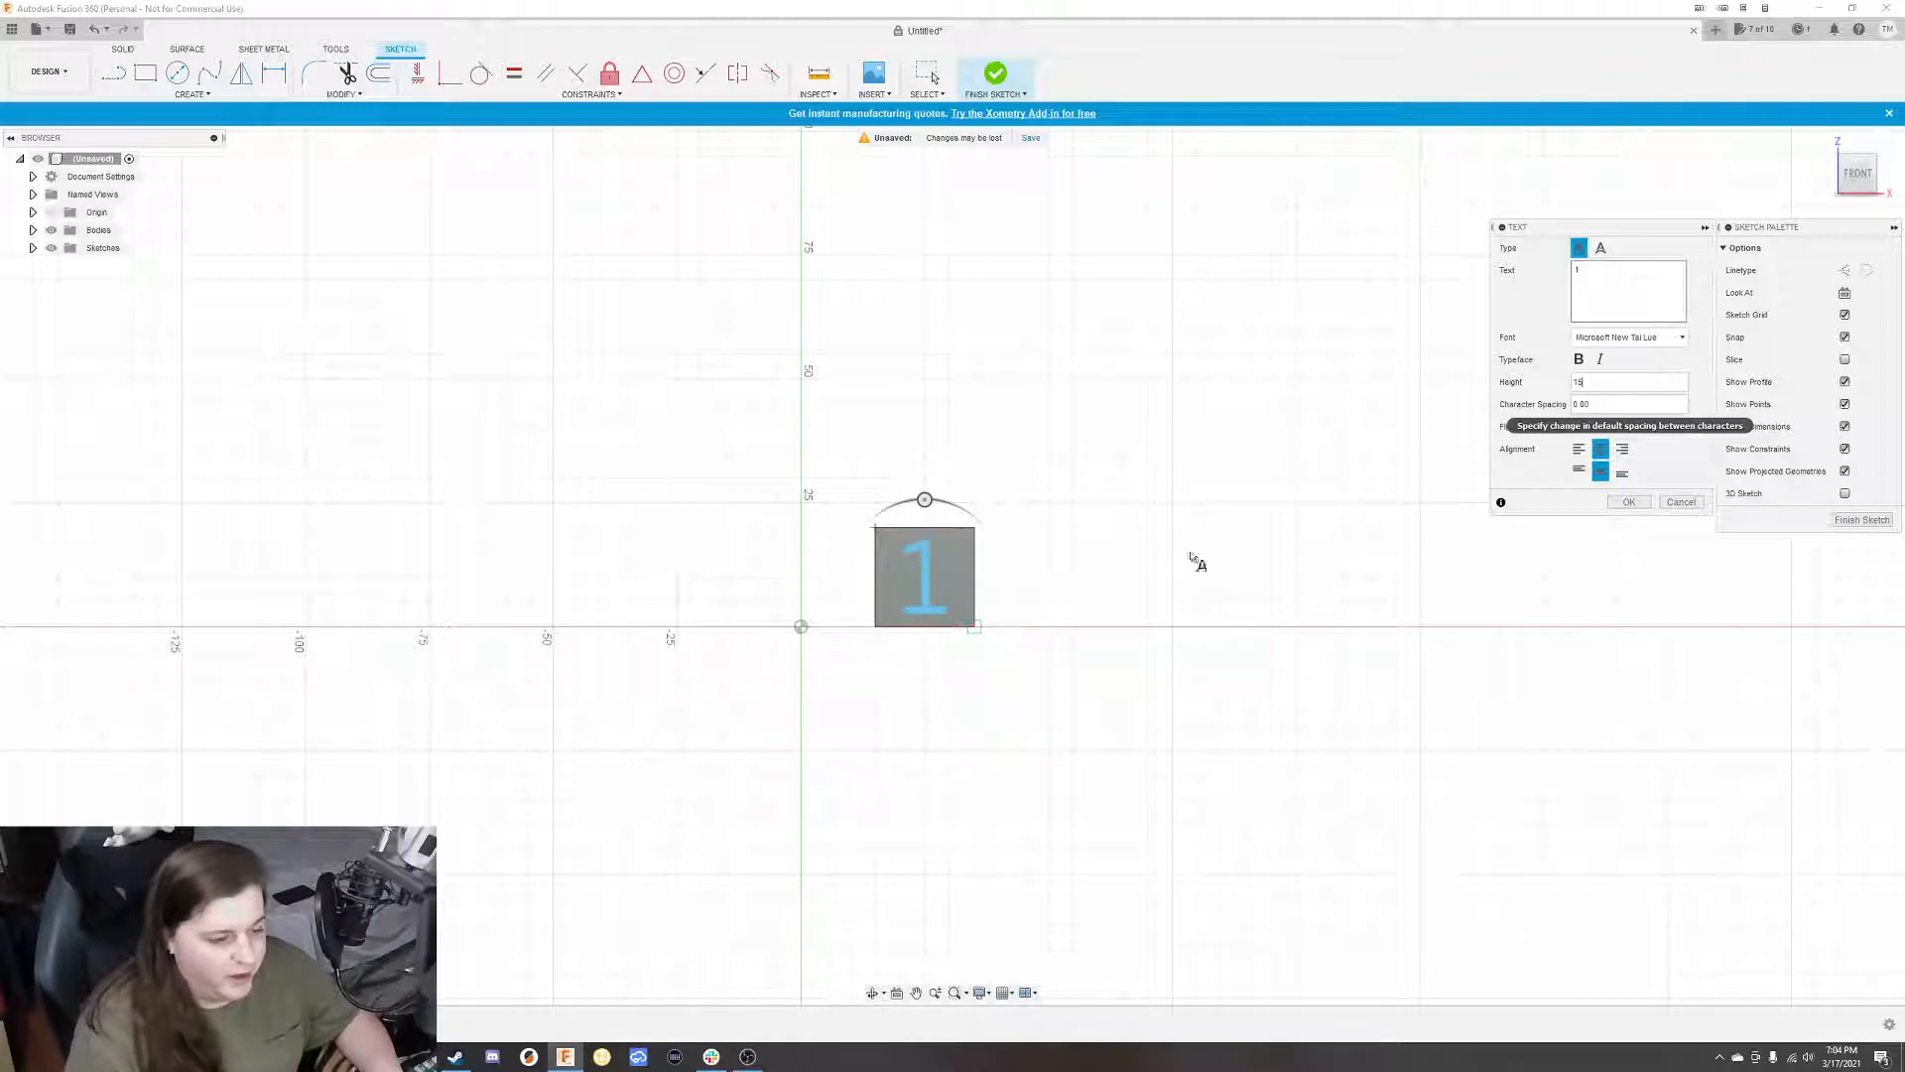
click(1629, 504)
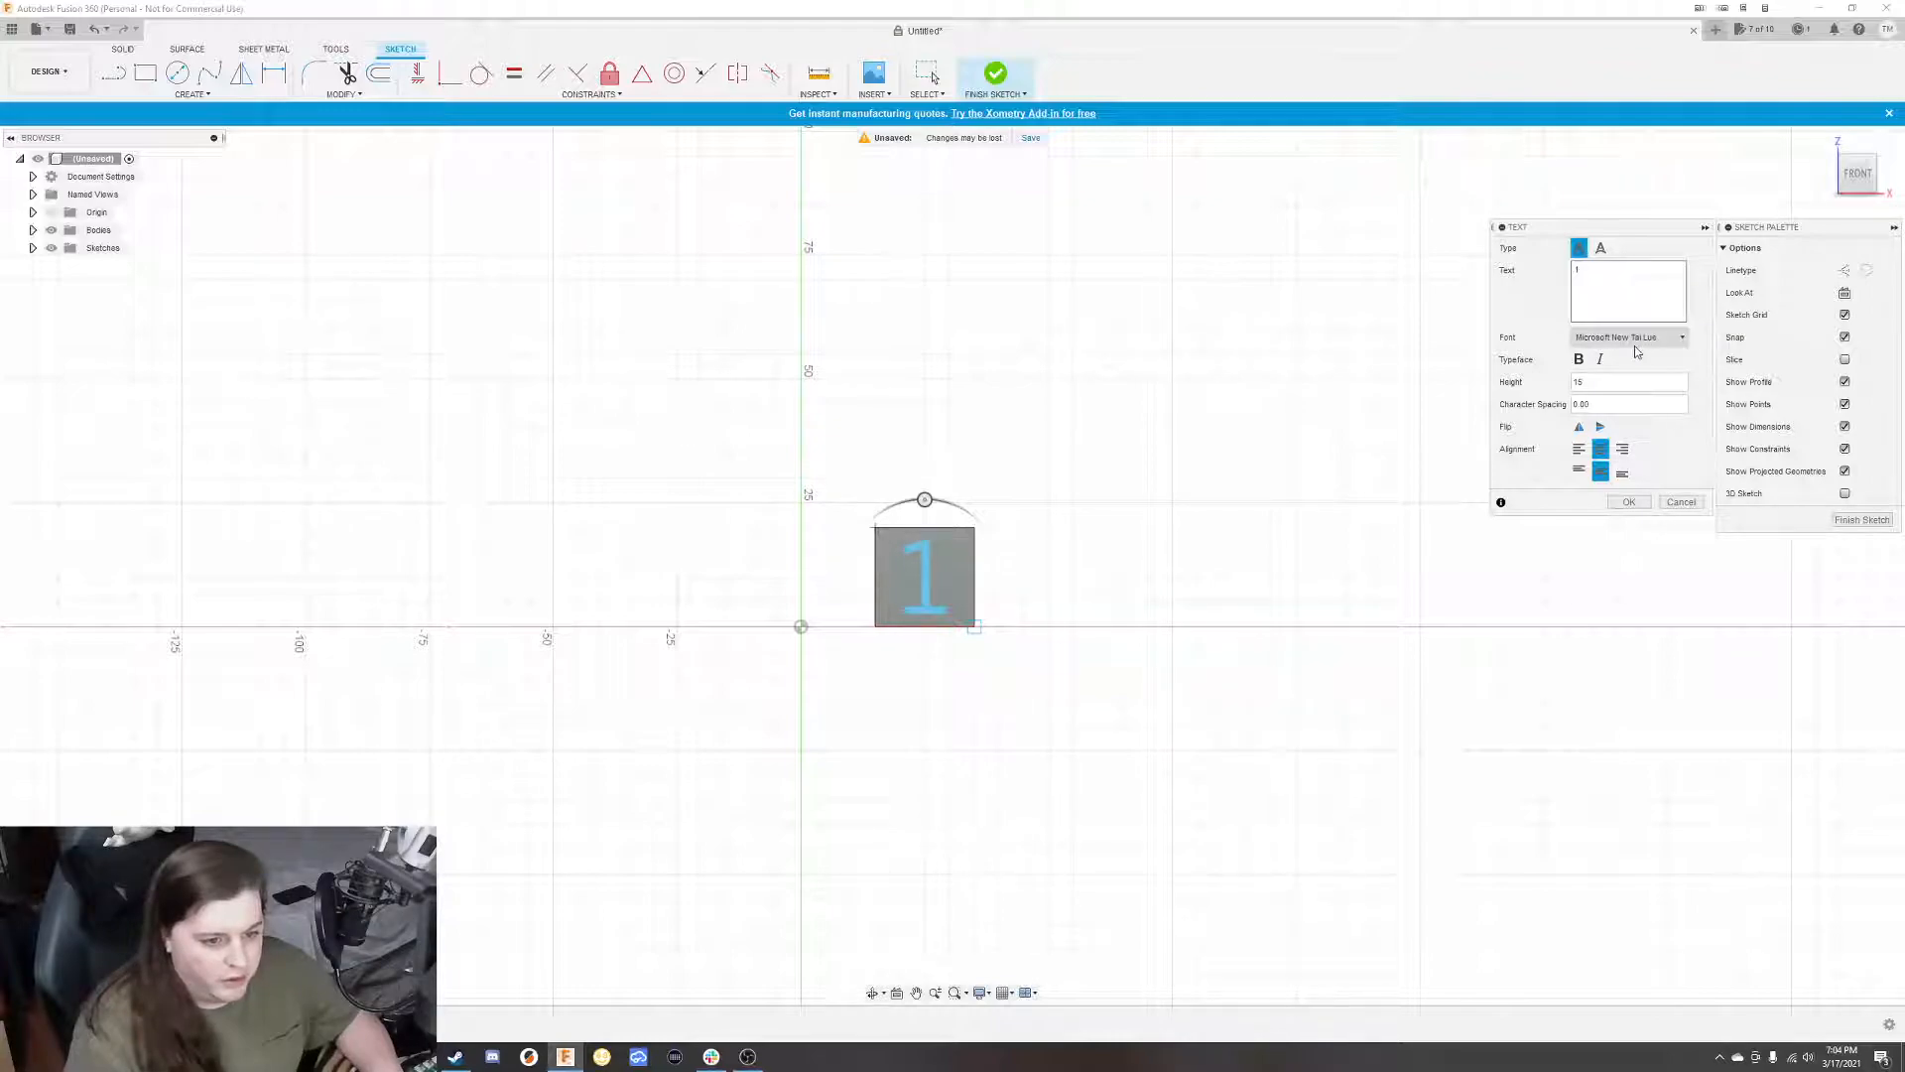
Try the bold typeface on the number 1, switch it back to regular, and finish the front-face sketch
click(1579, 360)
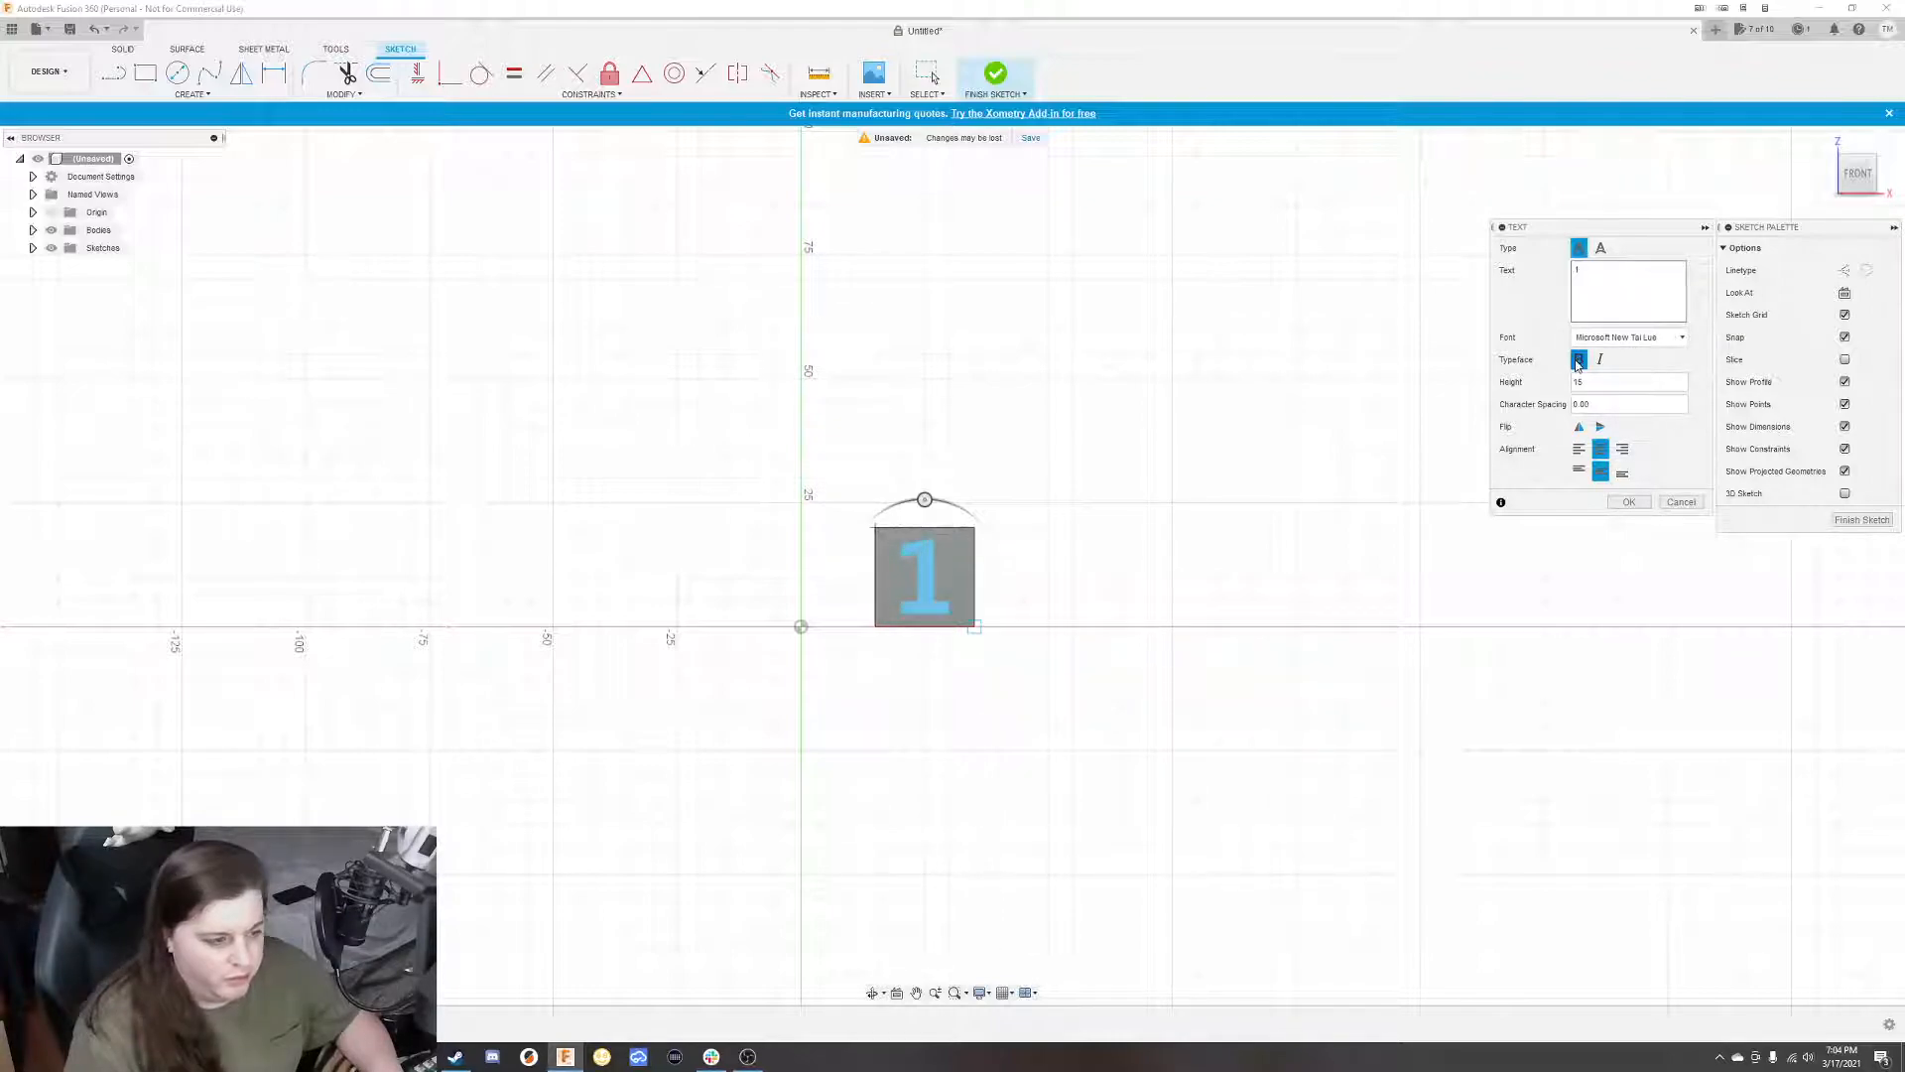
click(1578, 360)
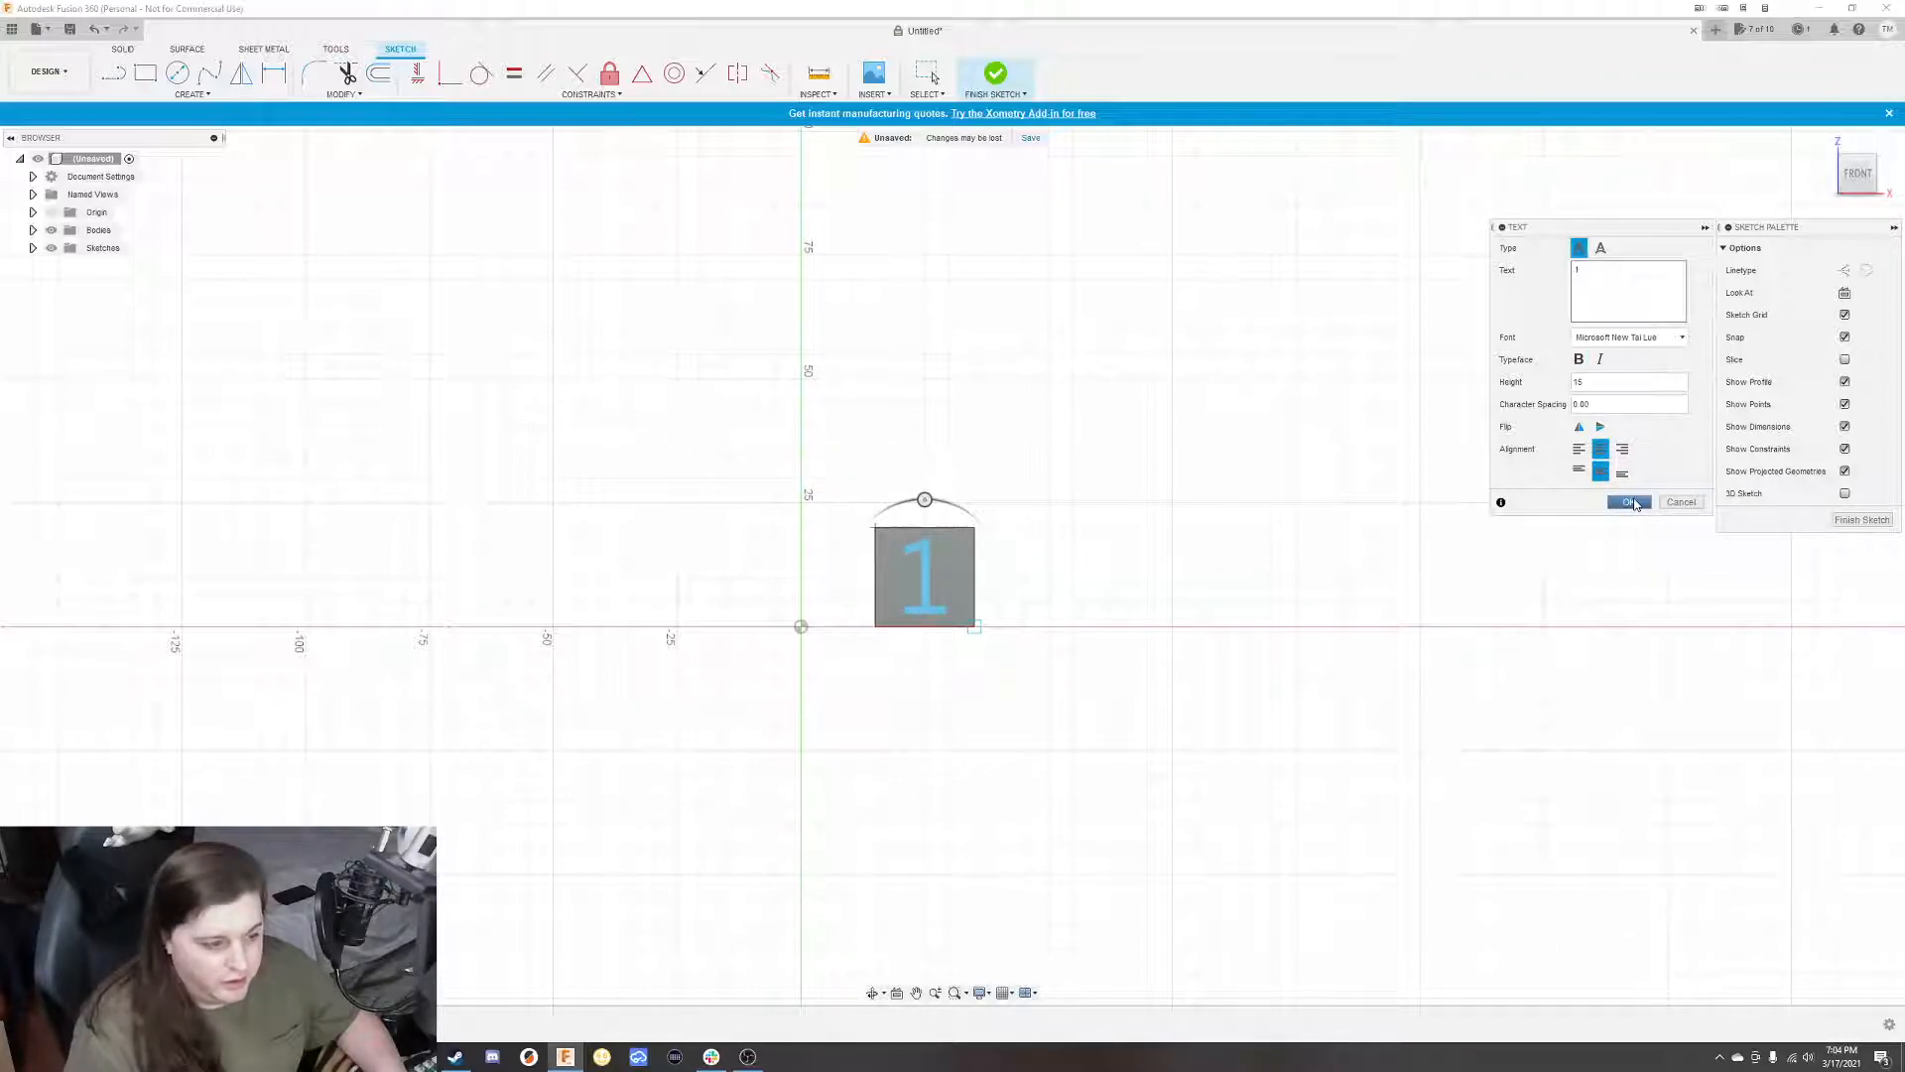
click(1630, 502)
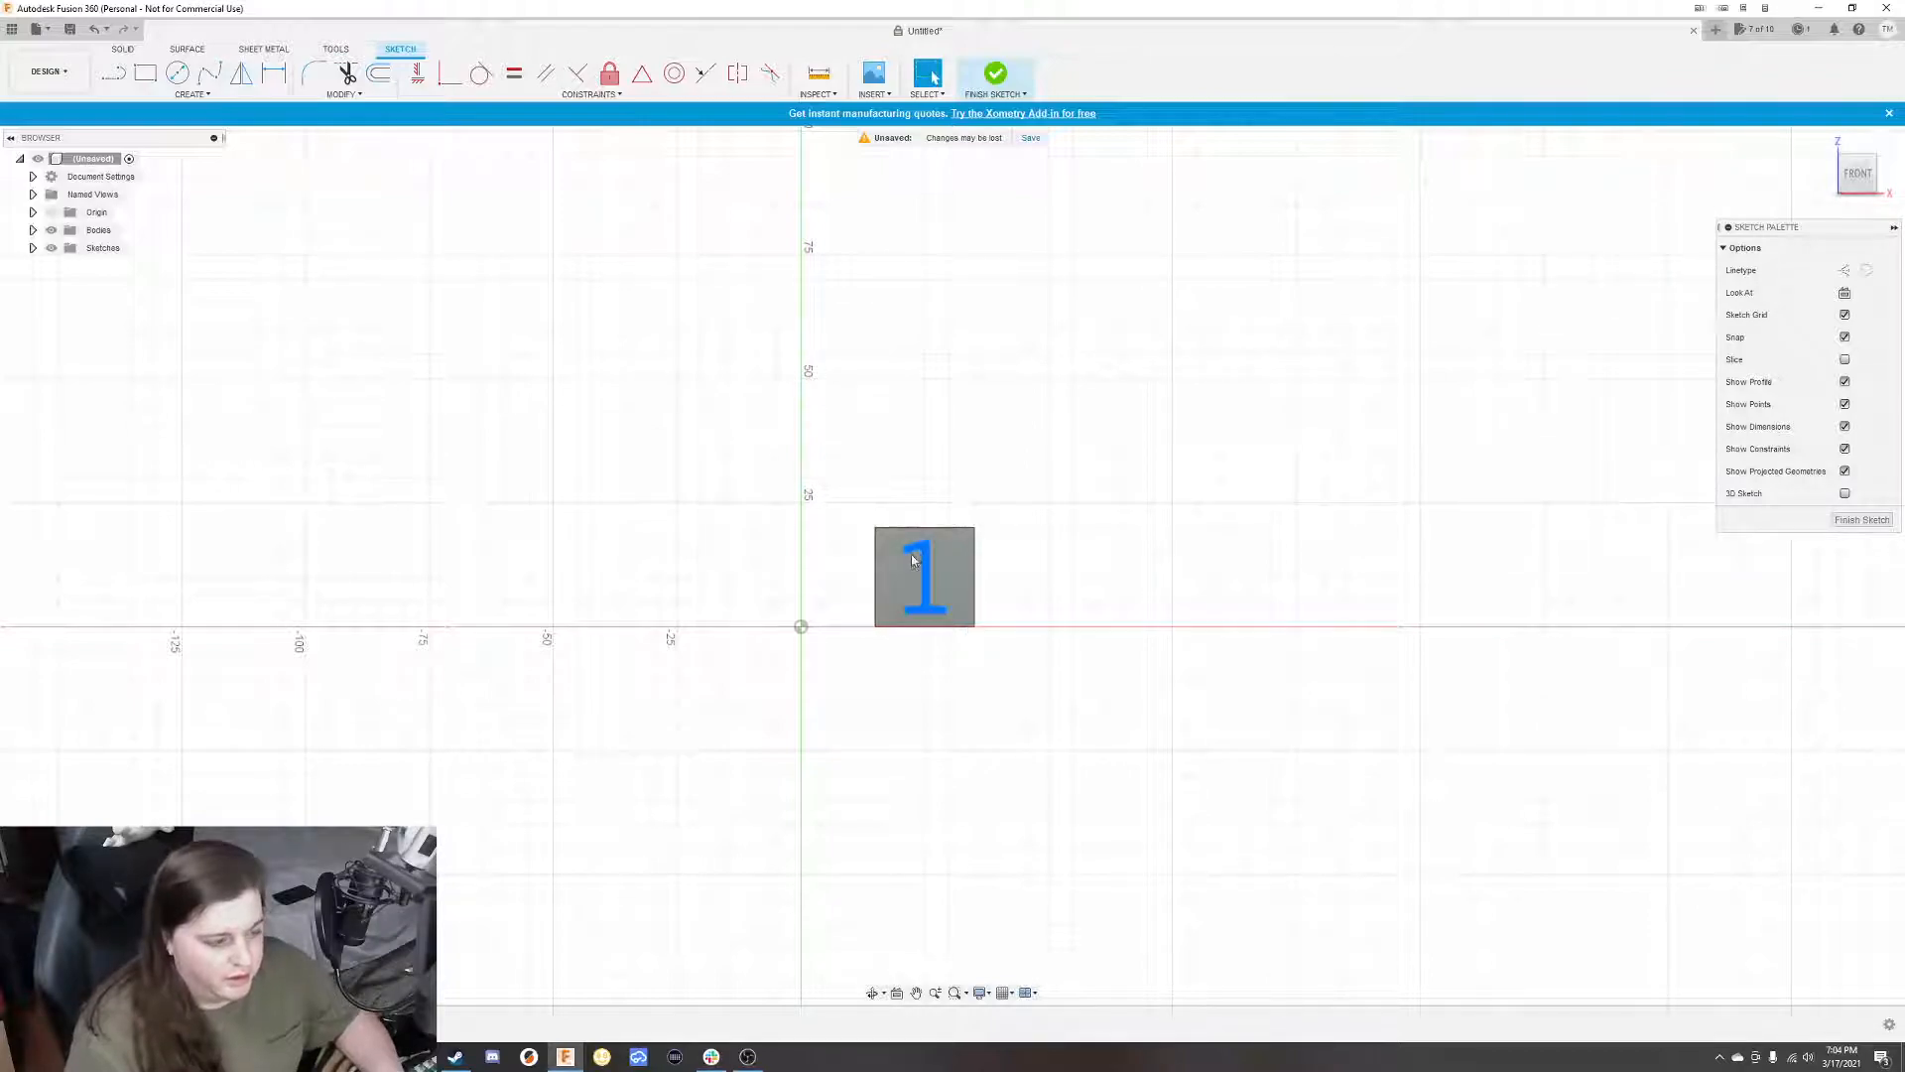
mouse_move(1123, 500)
shift+middle_down()
mouse_move(1092, 526)
mouse_move(1148, 510)
shift+middle_up()
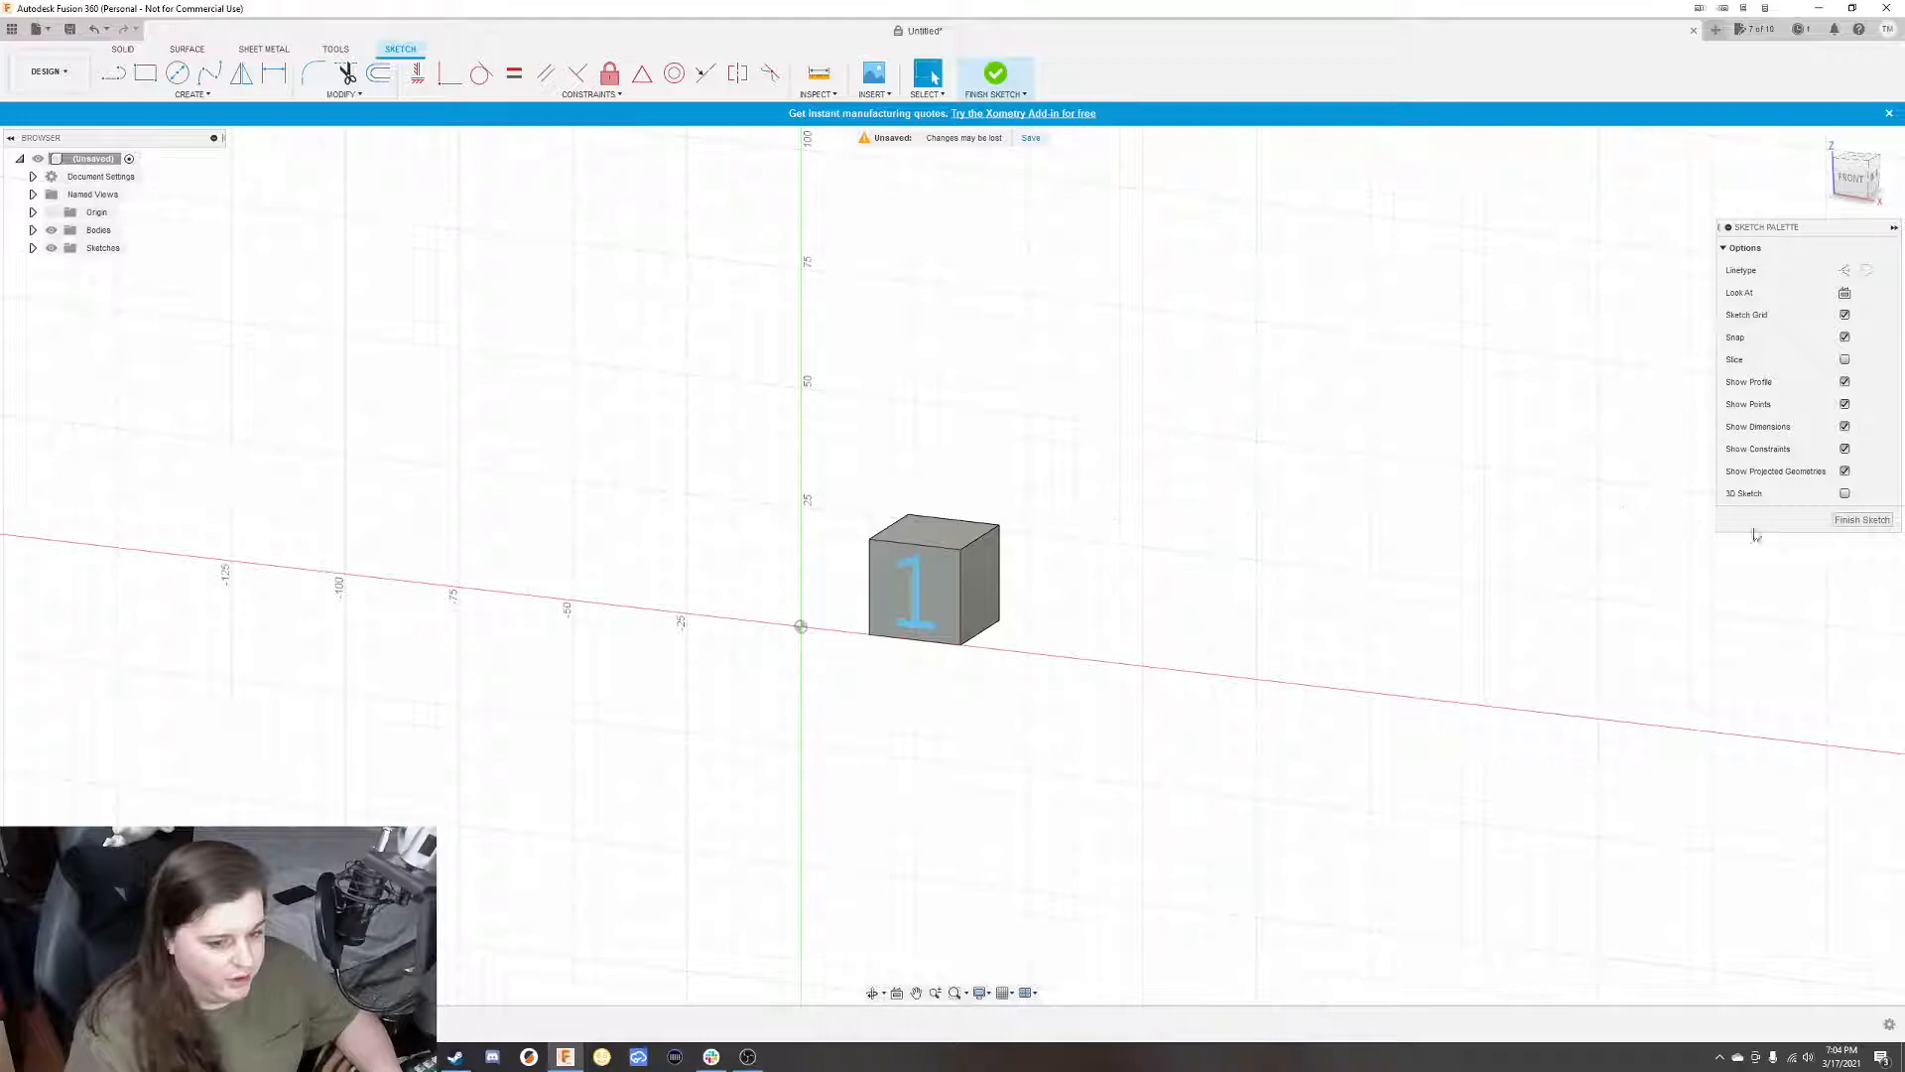
click(1854, 521)
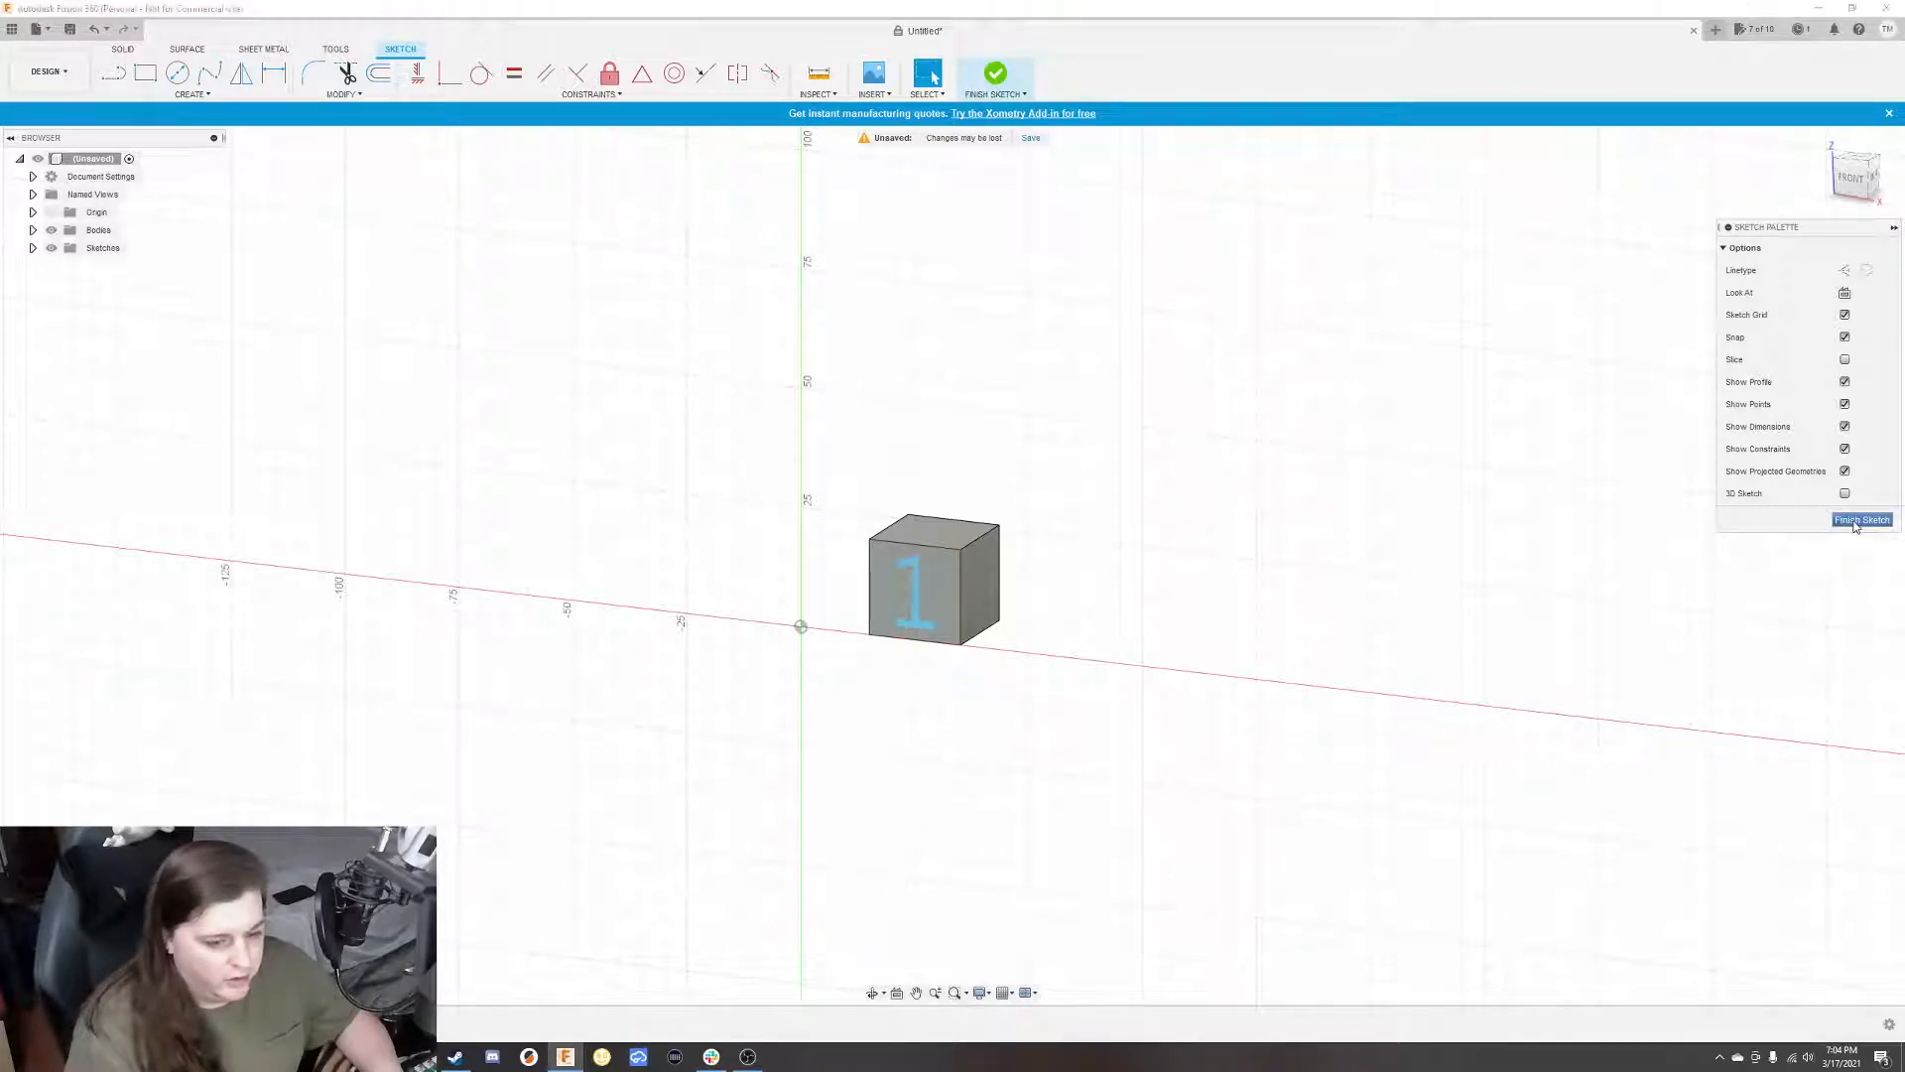
Extrude the number 1 into the cube's front face as a 5 mm deep cut
mouse_move(1187, 514)
shift+middle_down()
mouse_move(1031, 589)
mouse_move(1221, 642)
mouse_move(1360, 569)
mouse_move(1291, 487)
mouse_move(1237, 536)
shift+middle_up()
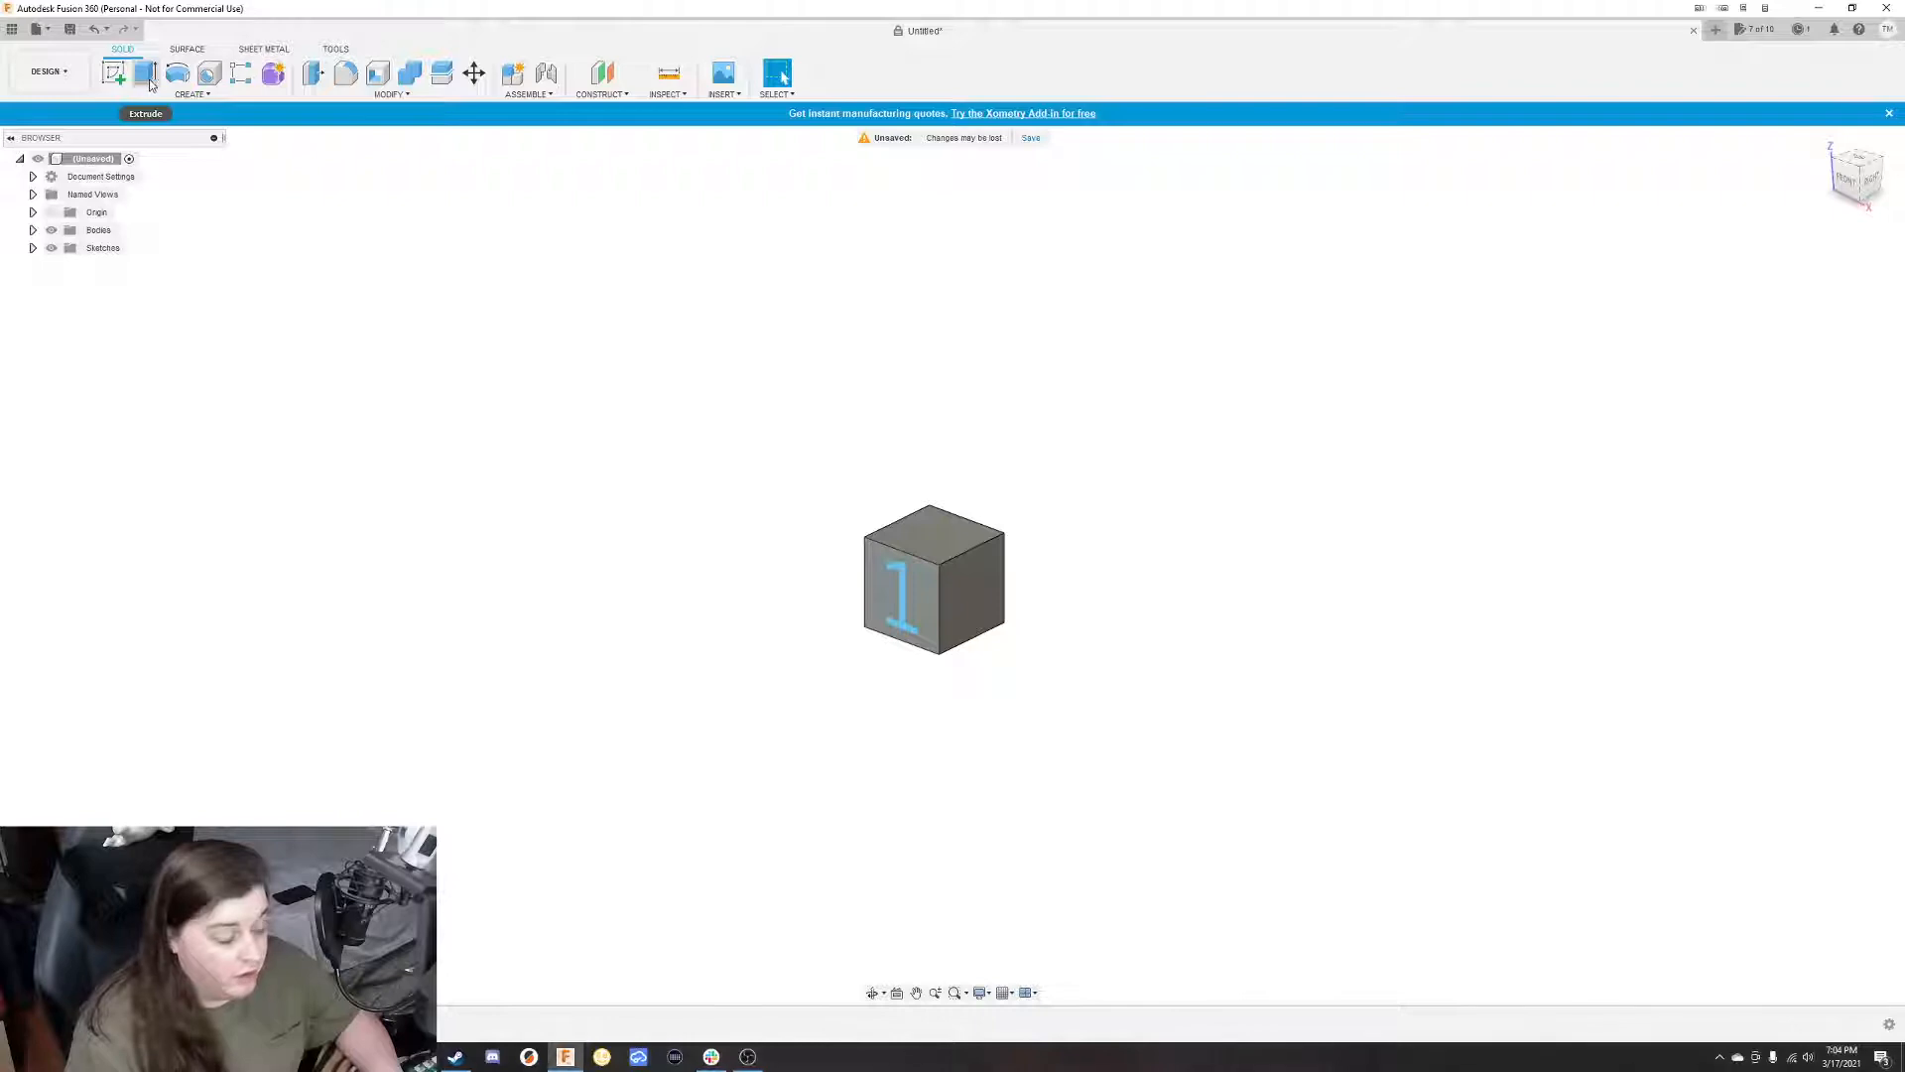
click(903, 594)
shift+middle_drag(749, 706, 787, 688)
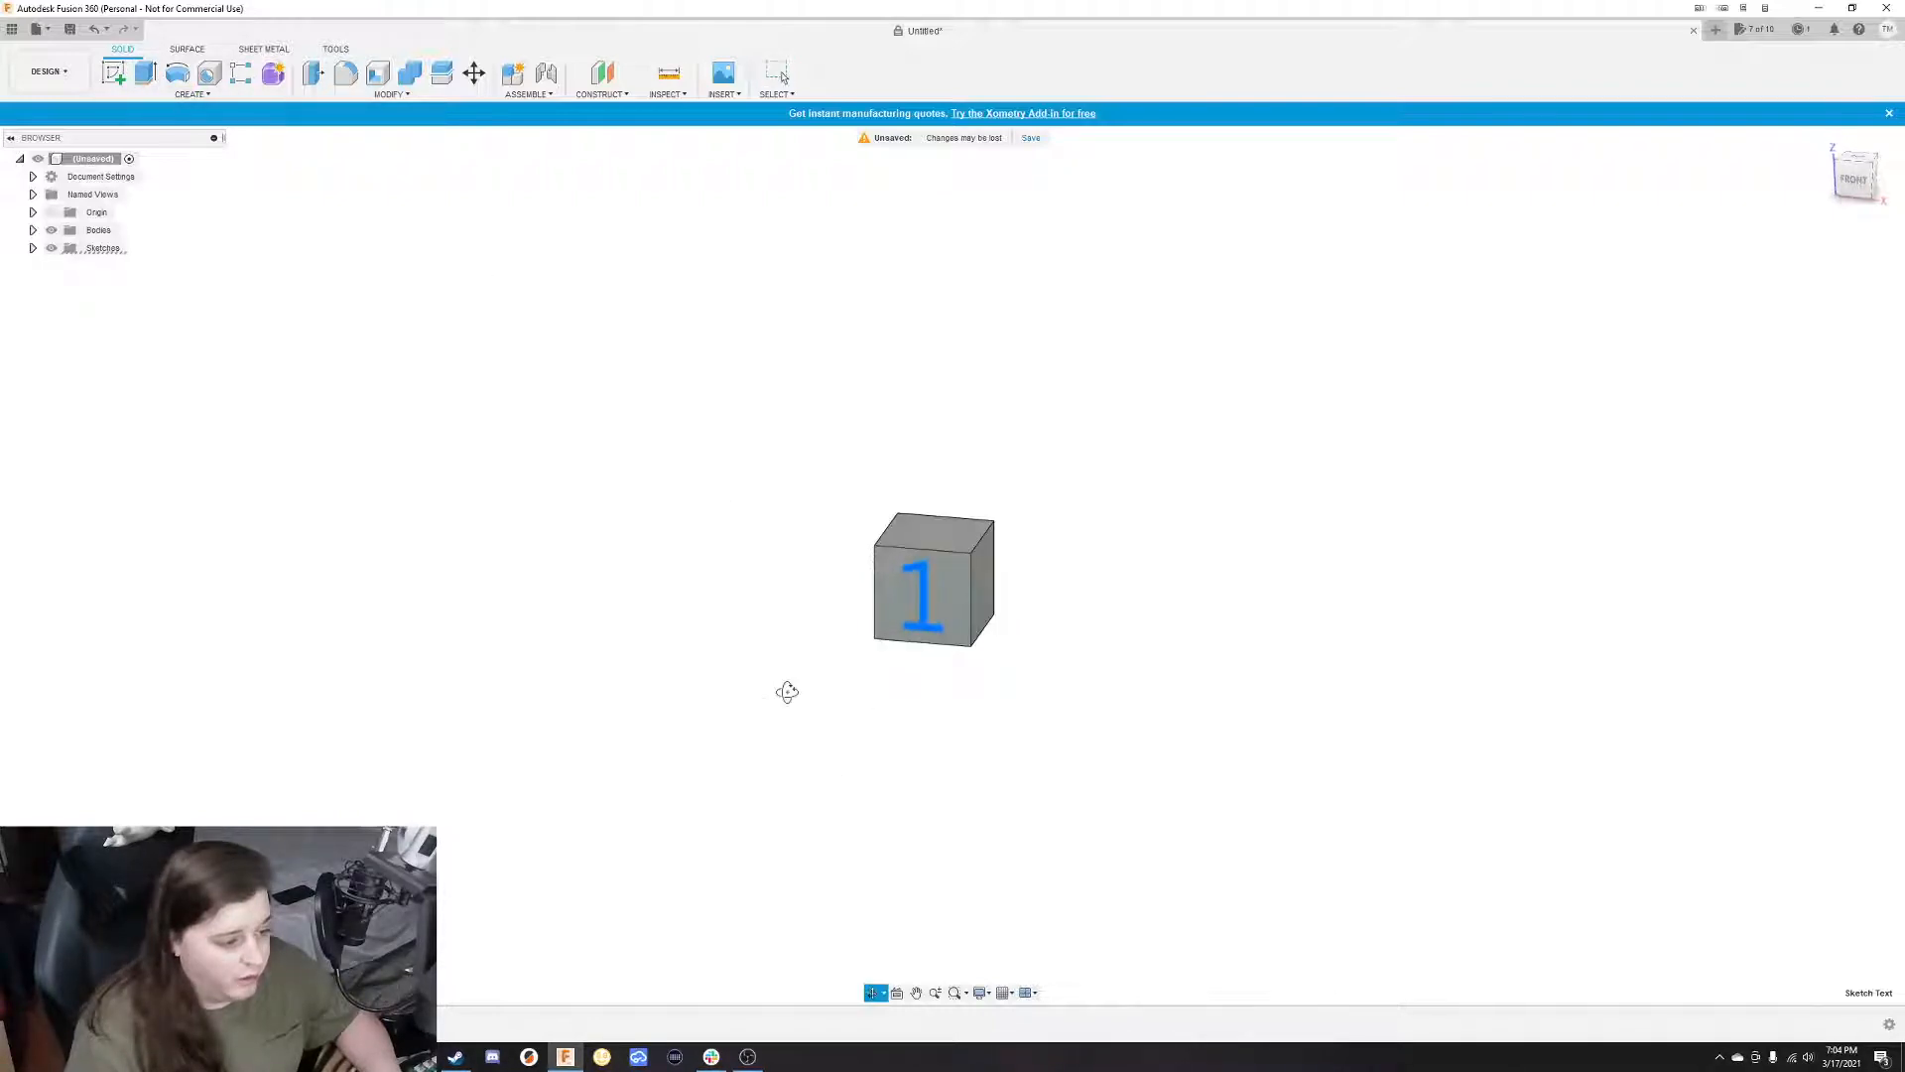
click(145, 76)
shift+middle_drag(1157, 527, 1111, 542)
mouse_move(893, 599)
mouse_down()
mouse_move(821, 625)
mouse_move(907, 594)
mouse_up()
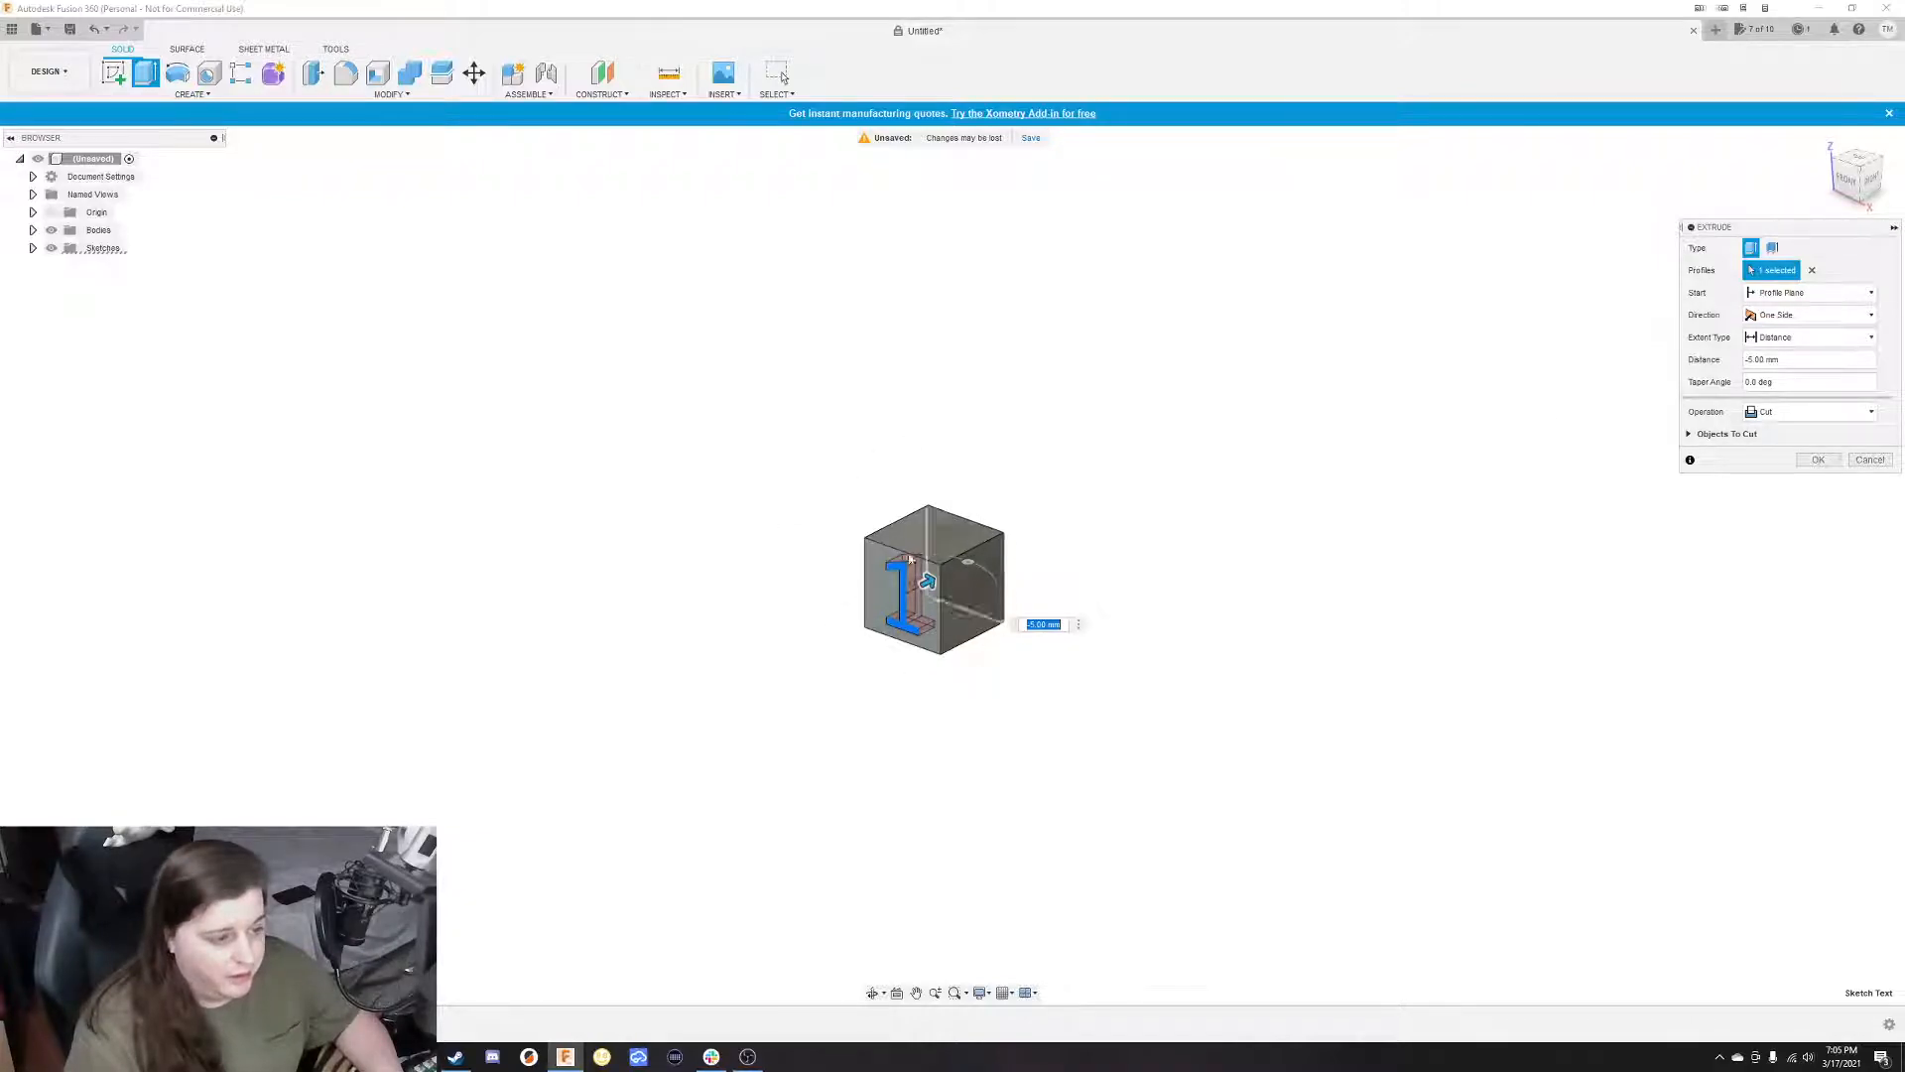
click(1818, 461)
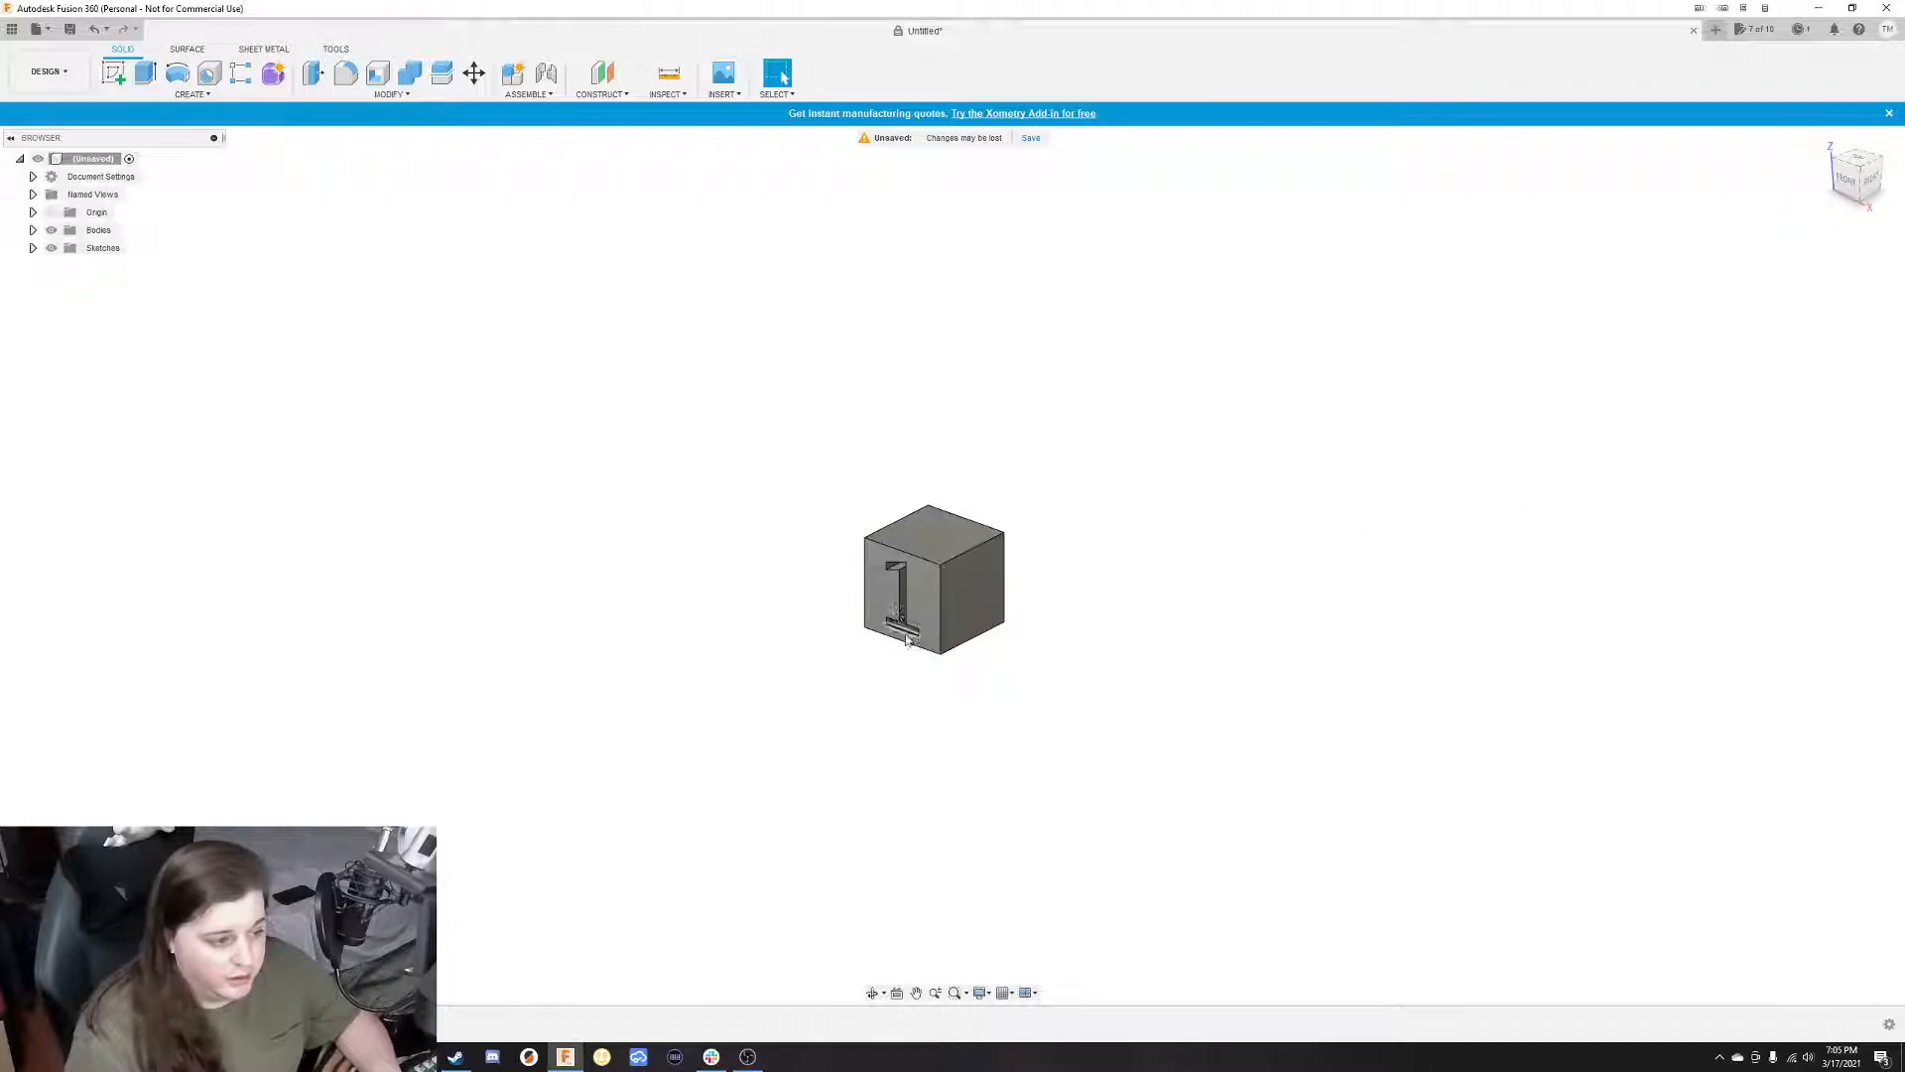
Start a sketch on the cube's top face and place a text frame spanning the face from corner to corner
scroll(901, 632, down, 1)
scroll(908, 630, up, 6)
shift+middle_drag(971, 659, 931, 697)
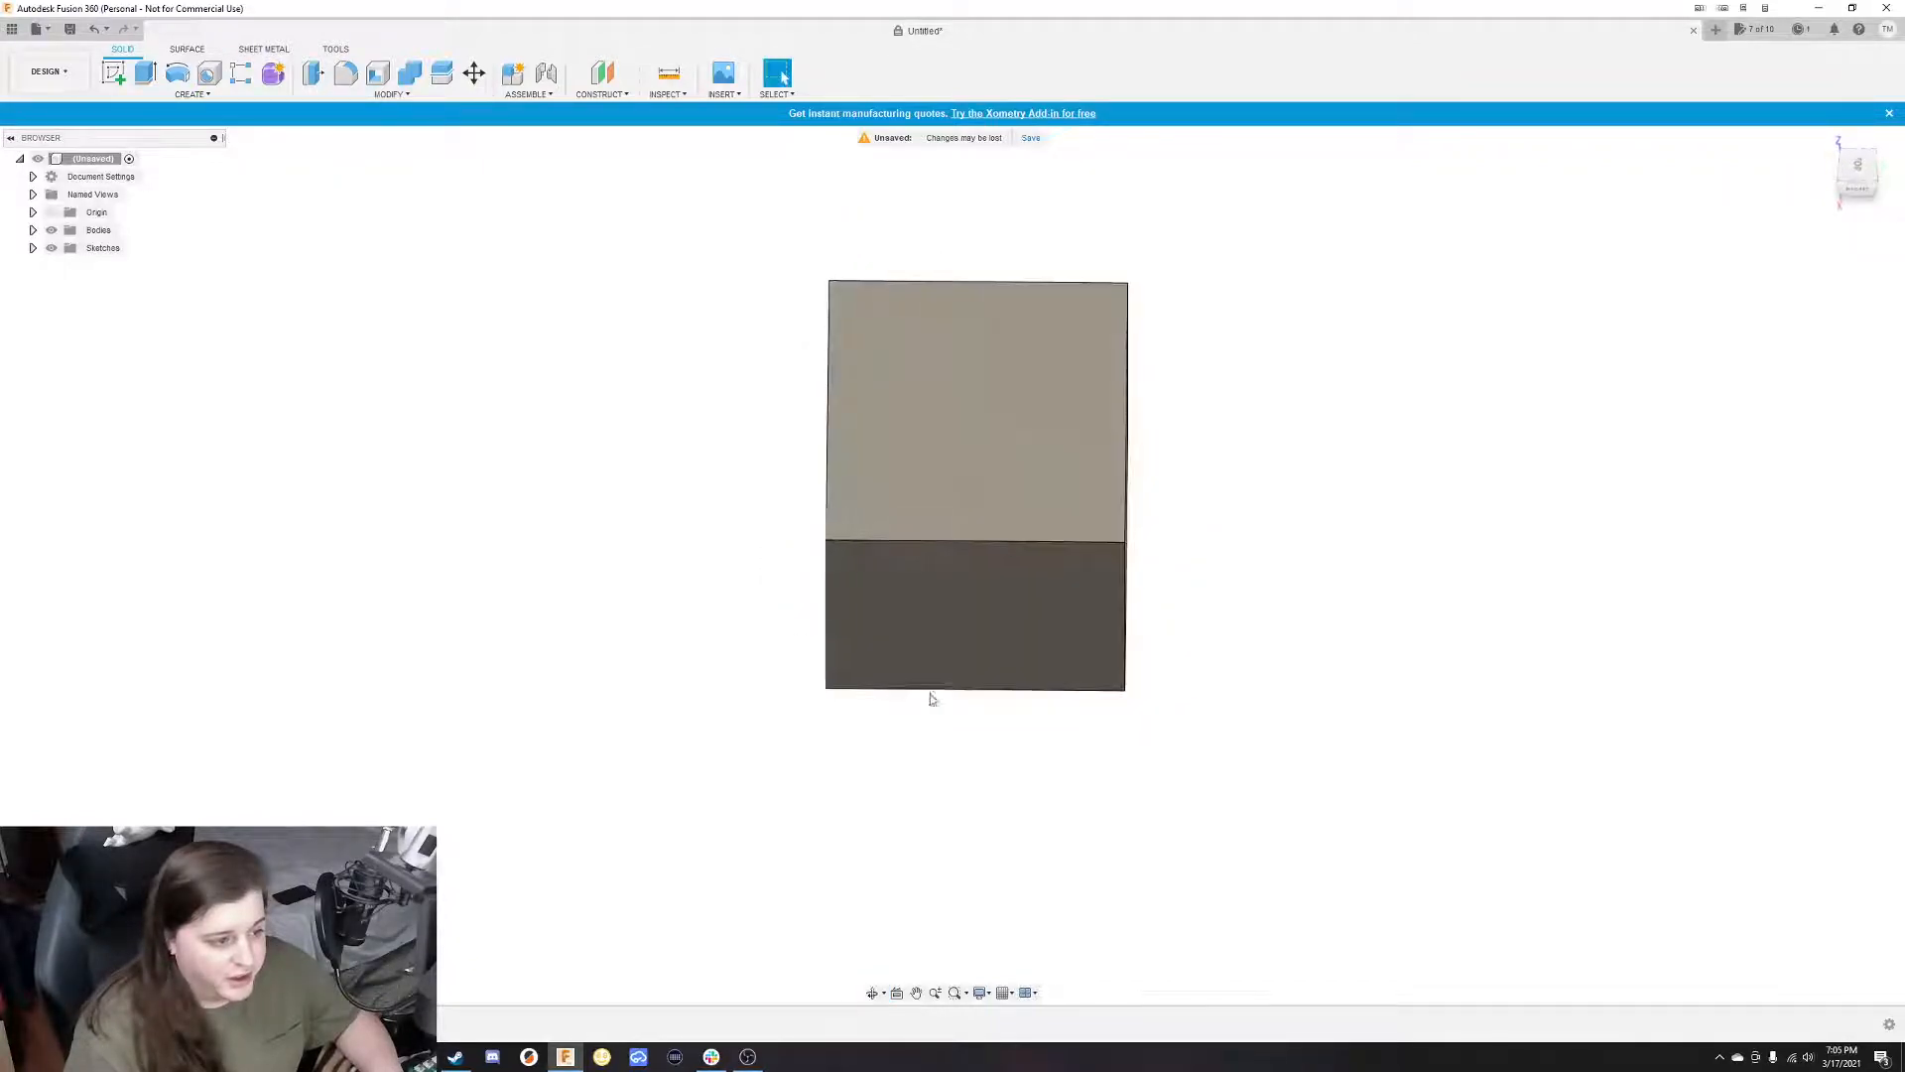
mouse_move(468, 247)
shift+middle_down()
mouse_move(723, 276)
mouse_move(599, 307)
mouse_move(536, 298)
shift+middle_up()
click(121, 75)
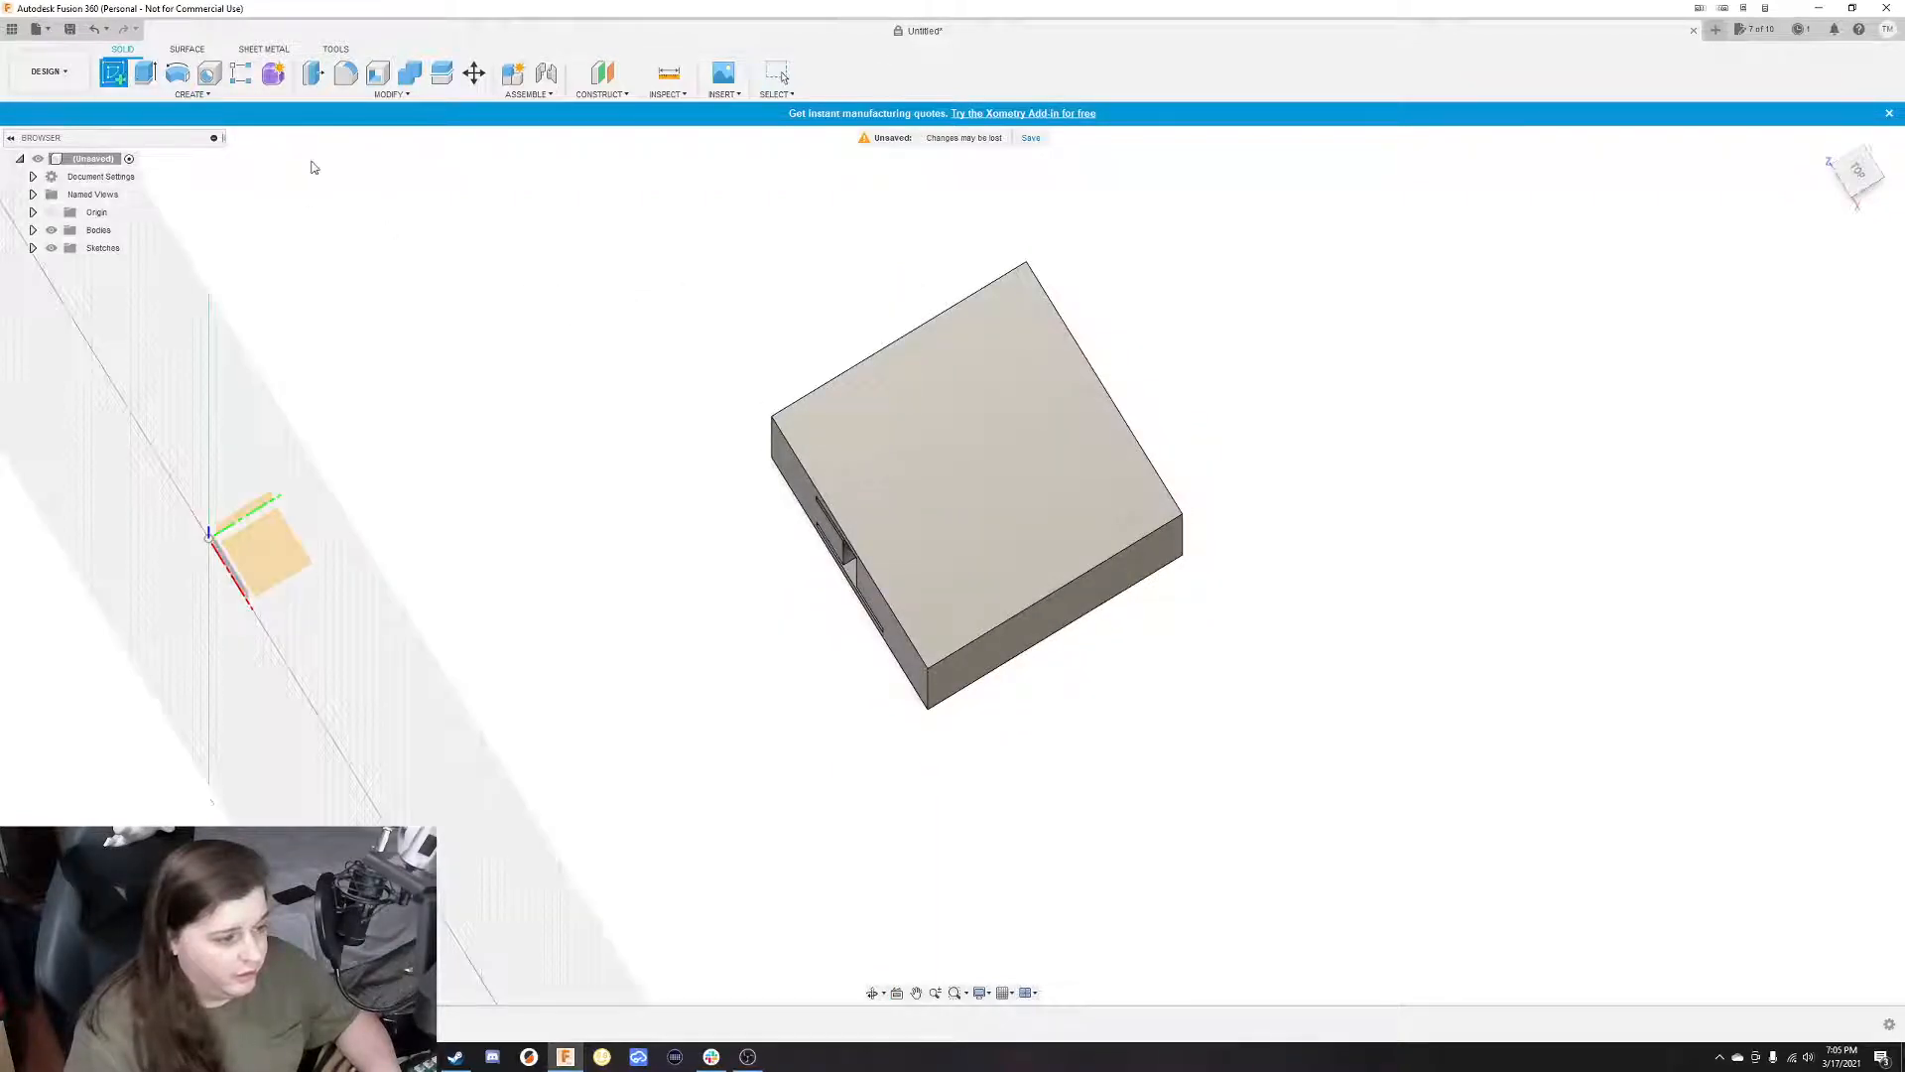
click(1056, 447)
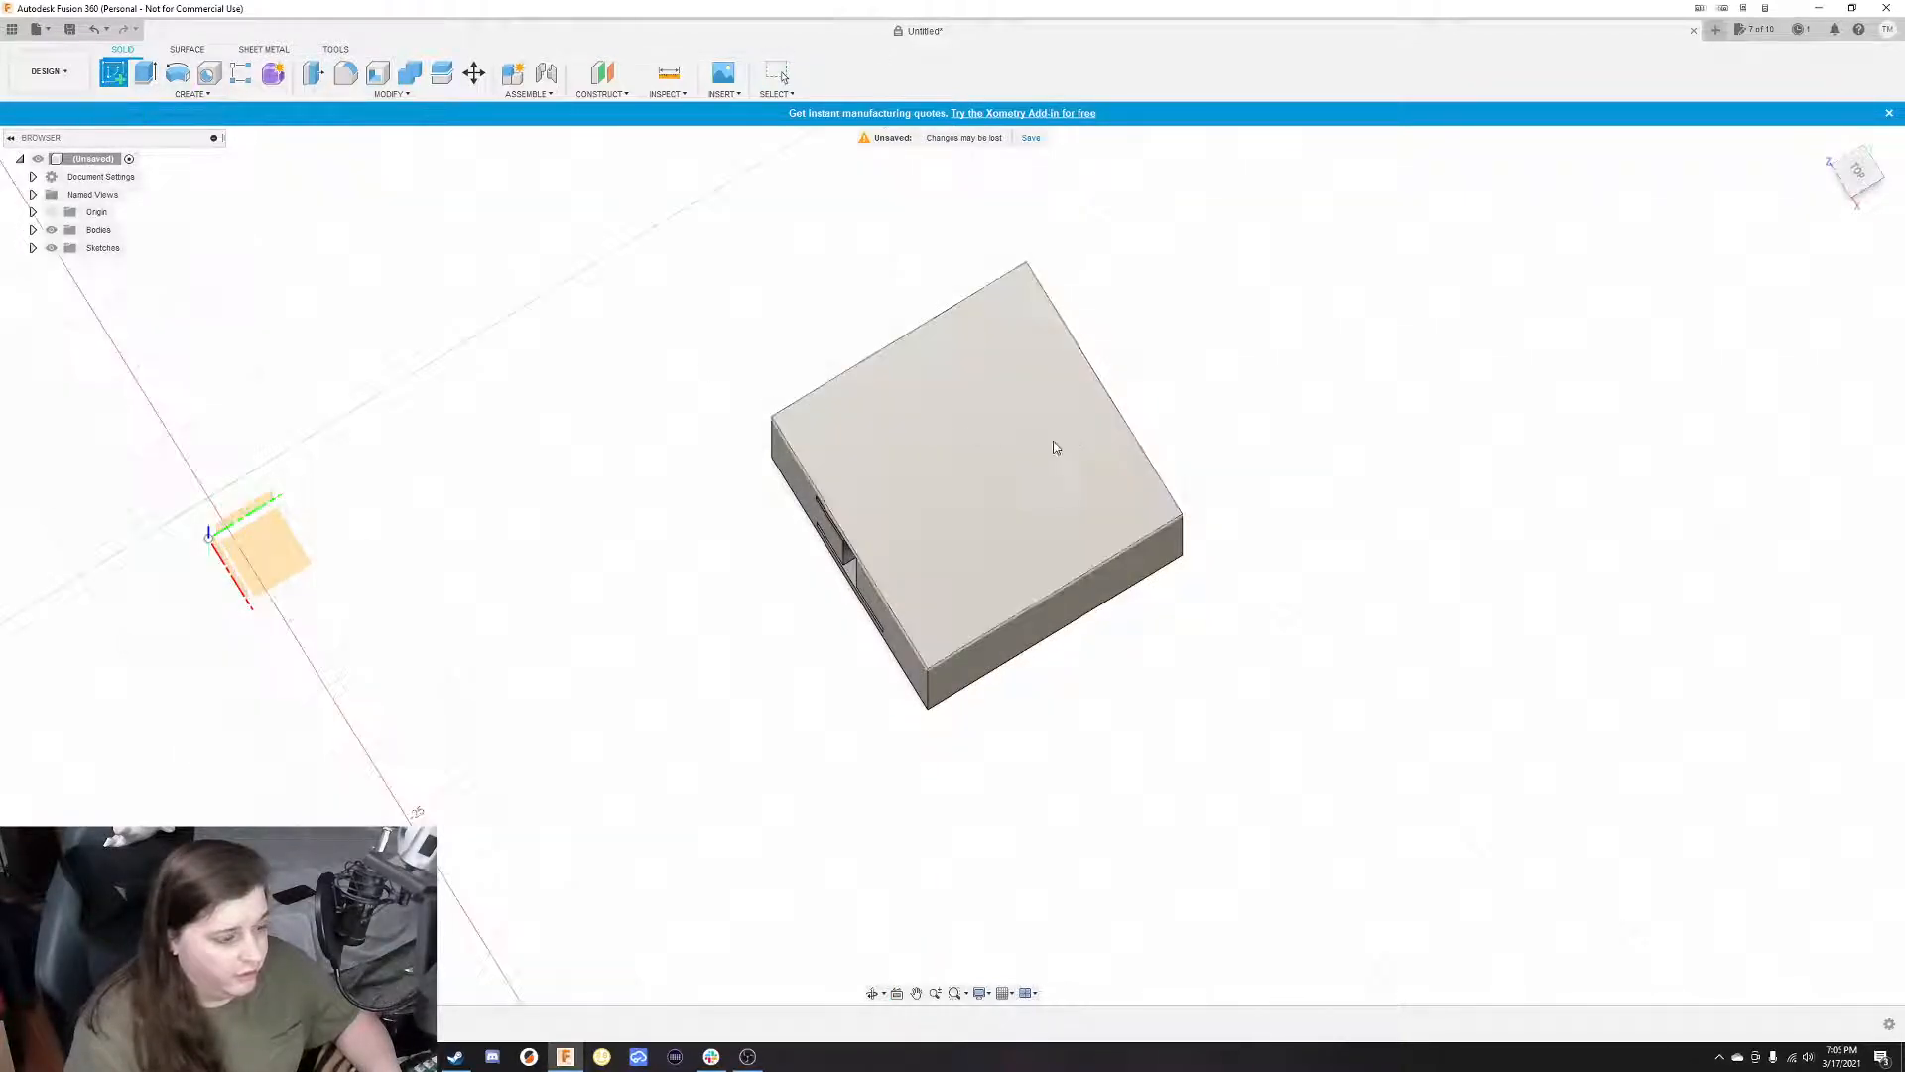
click(979, 440)
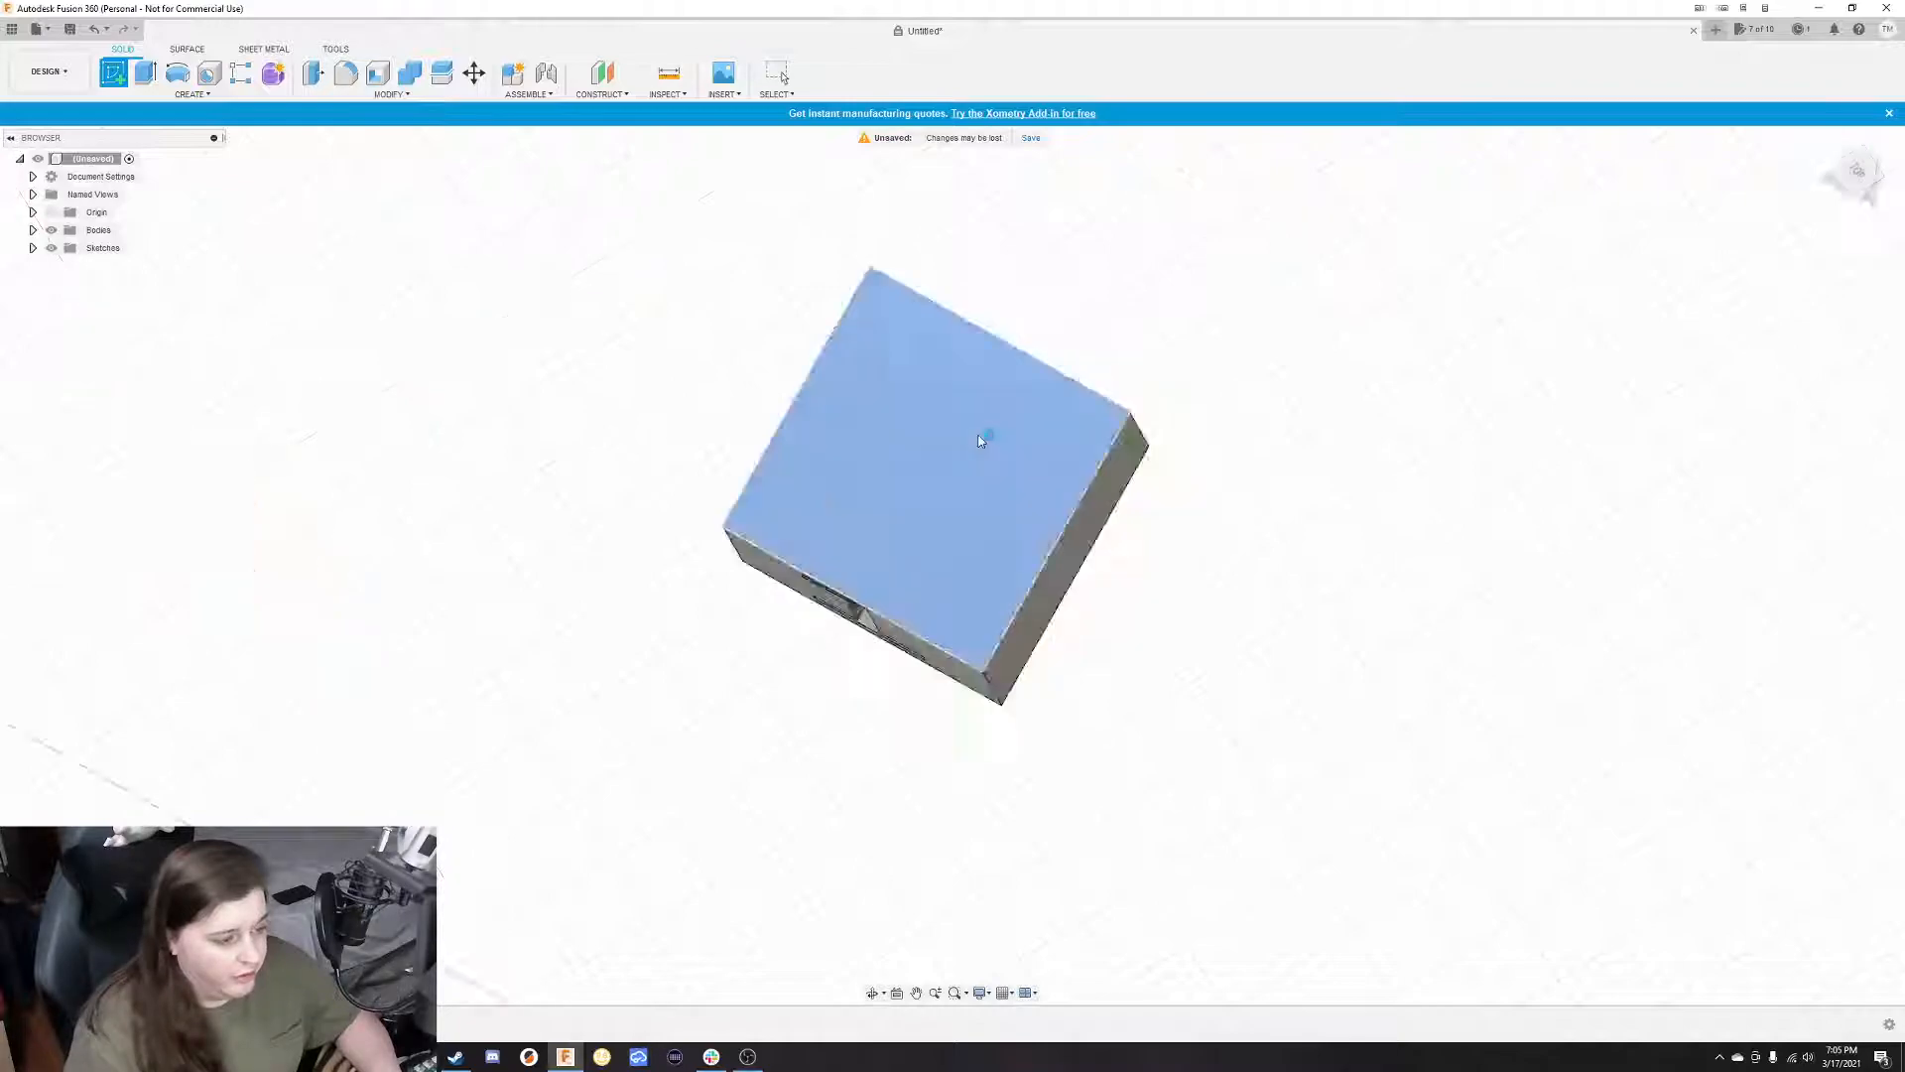
click(167, 95)
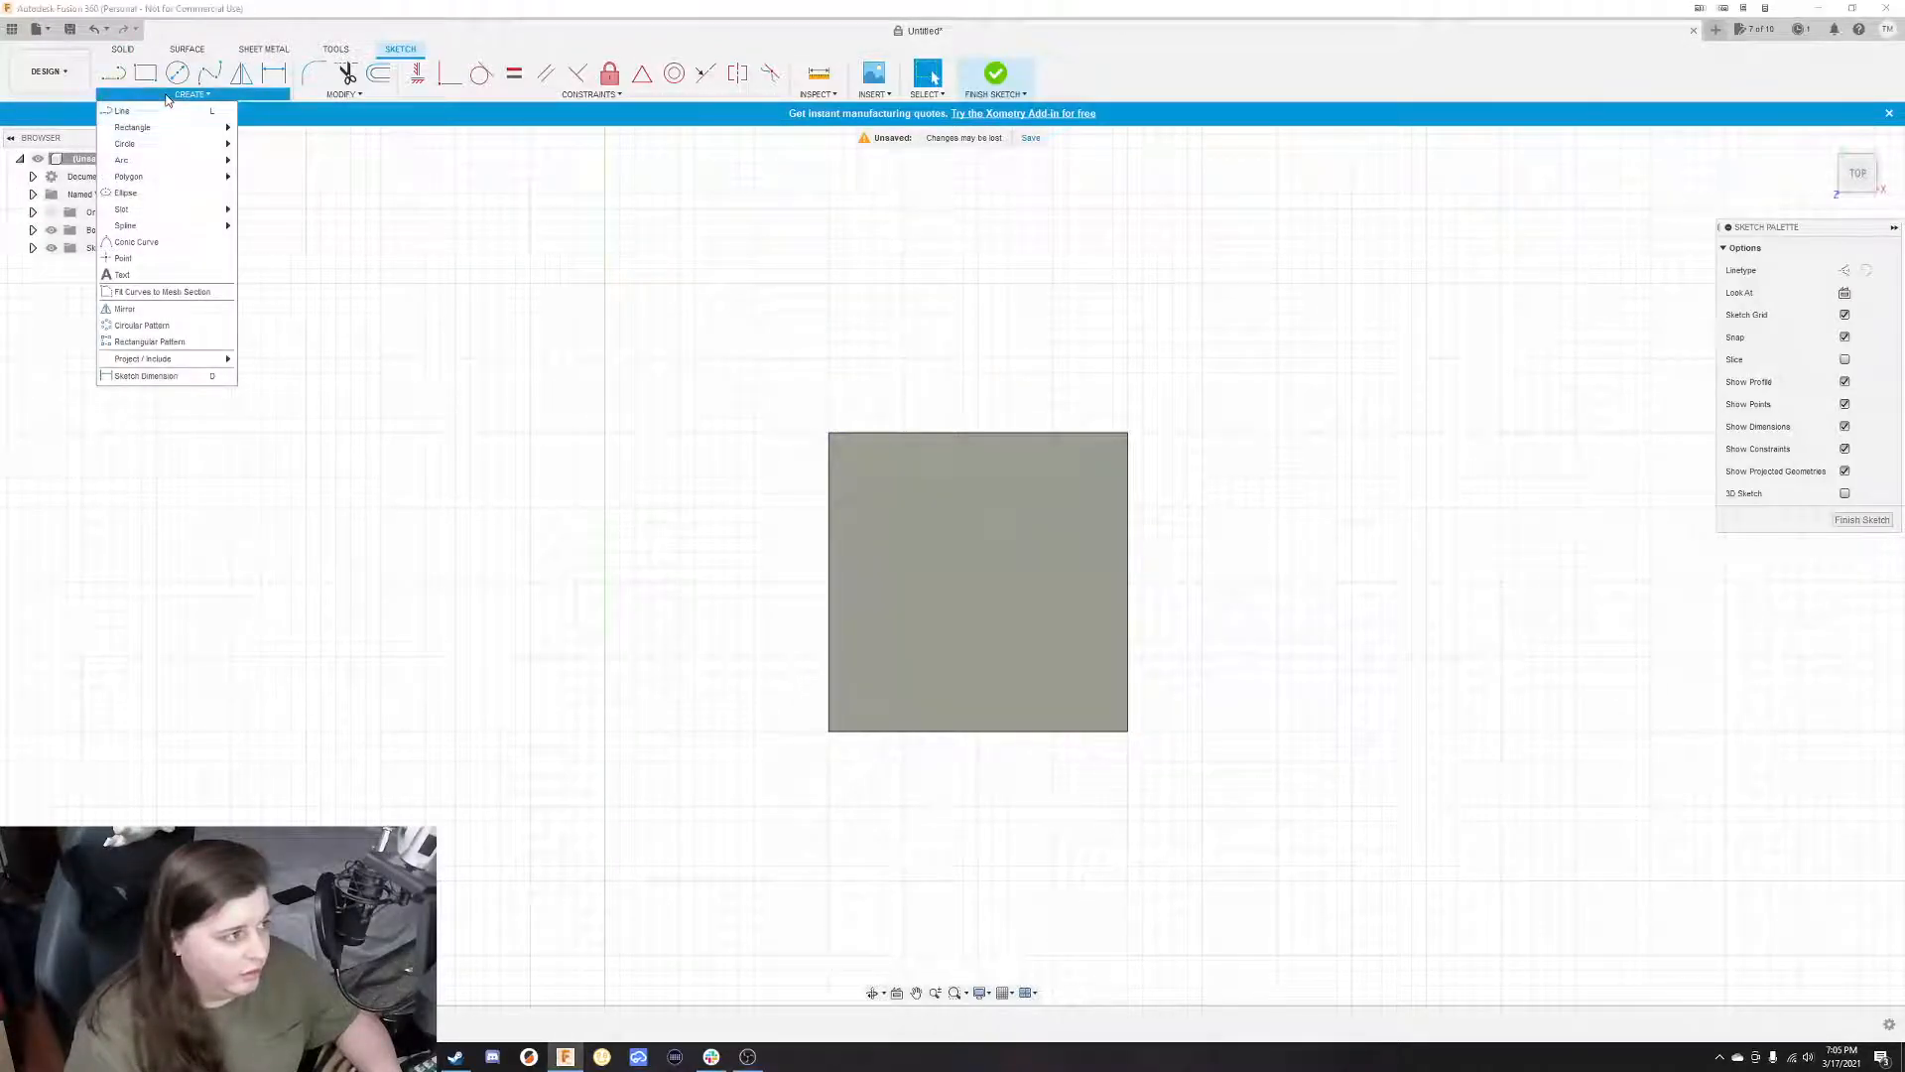
click(122, 274)
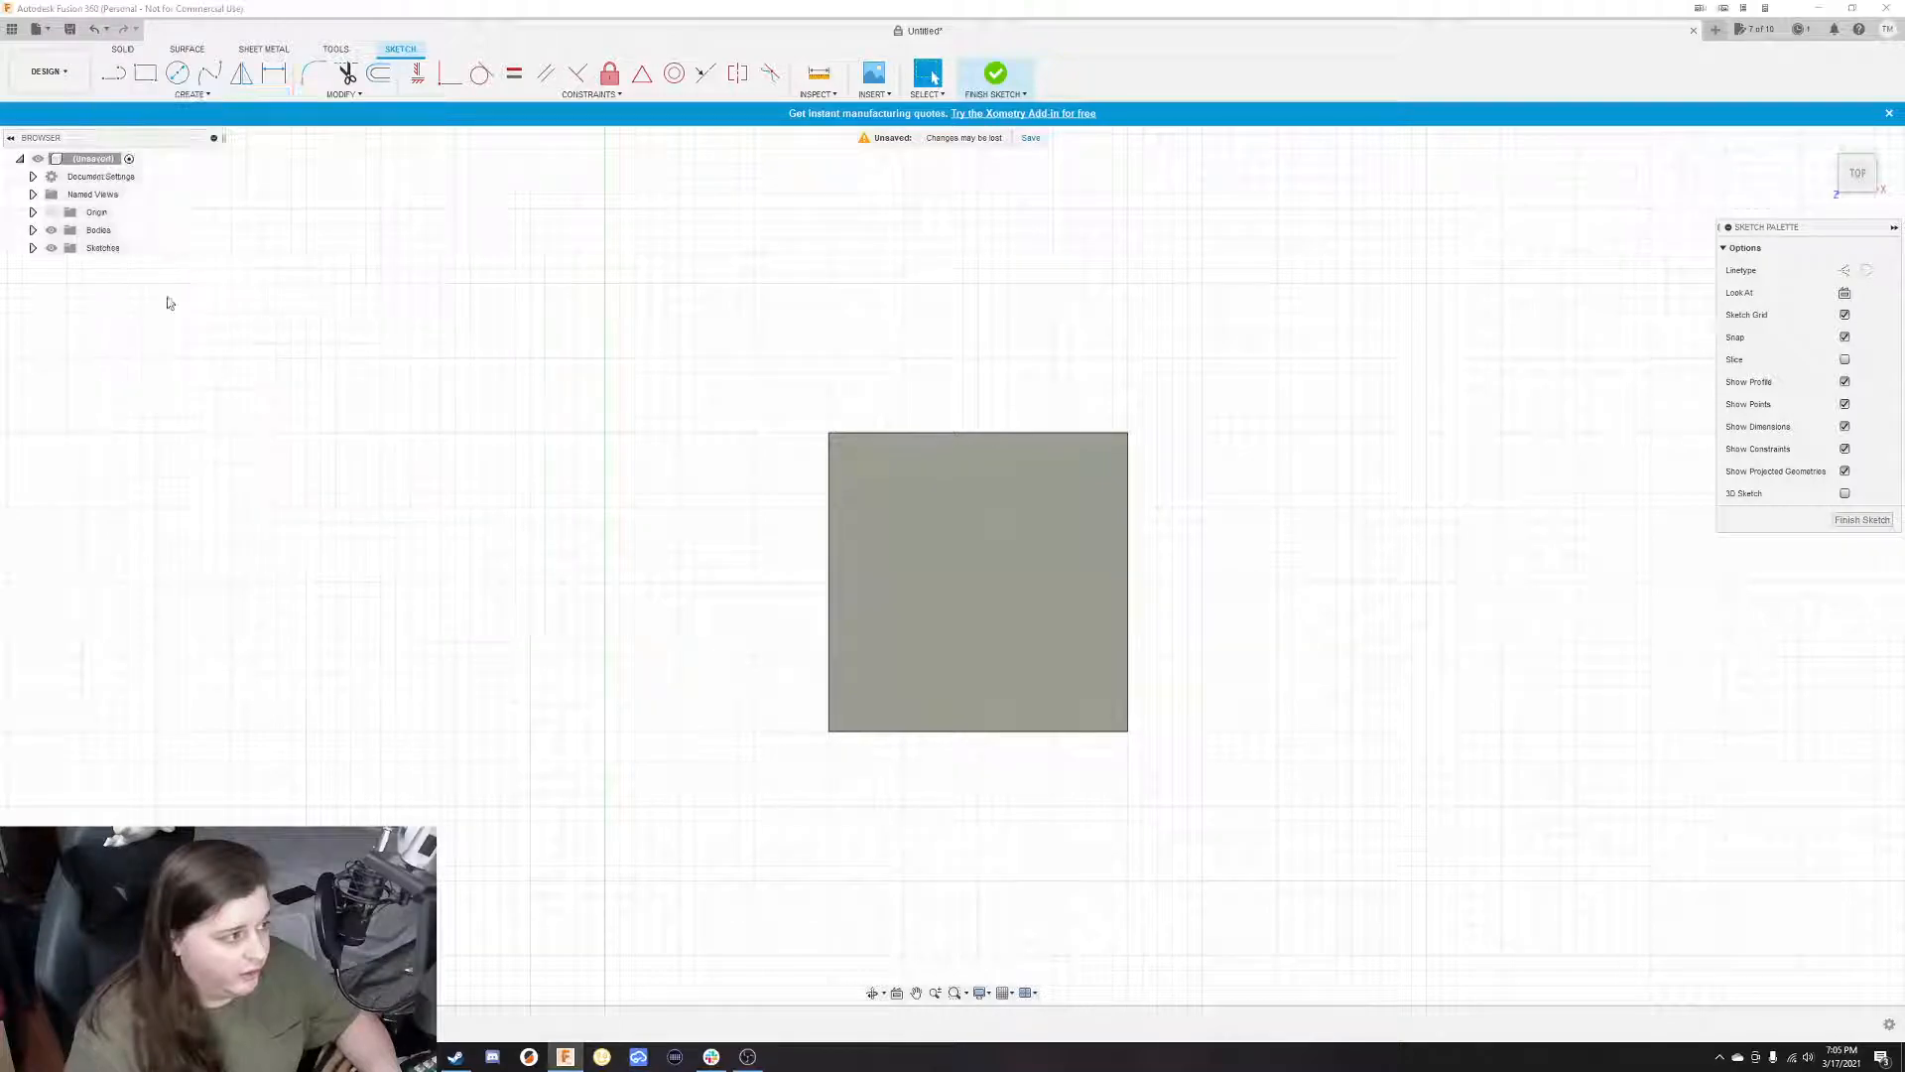
click(829, 437)
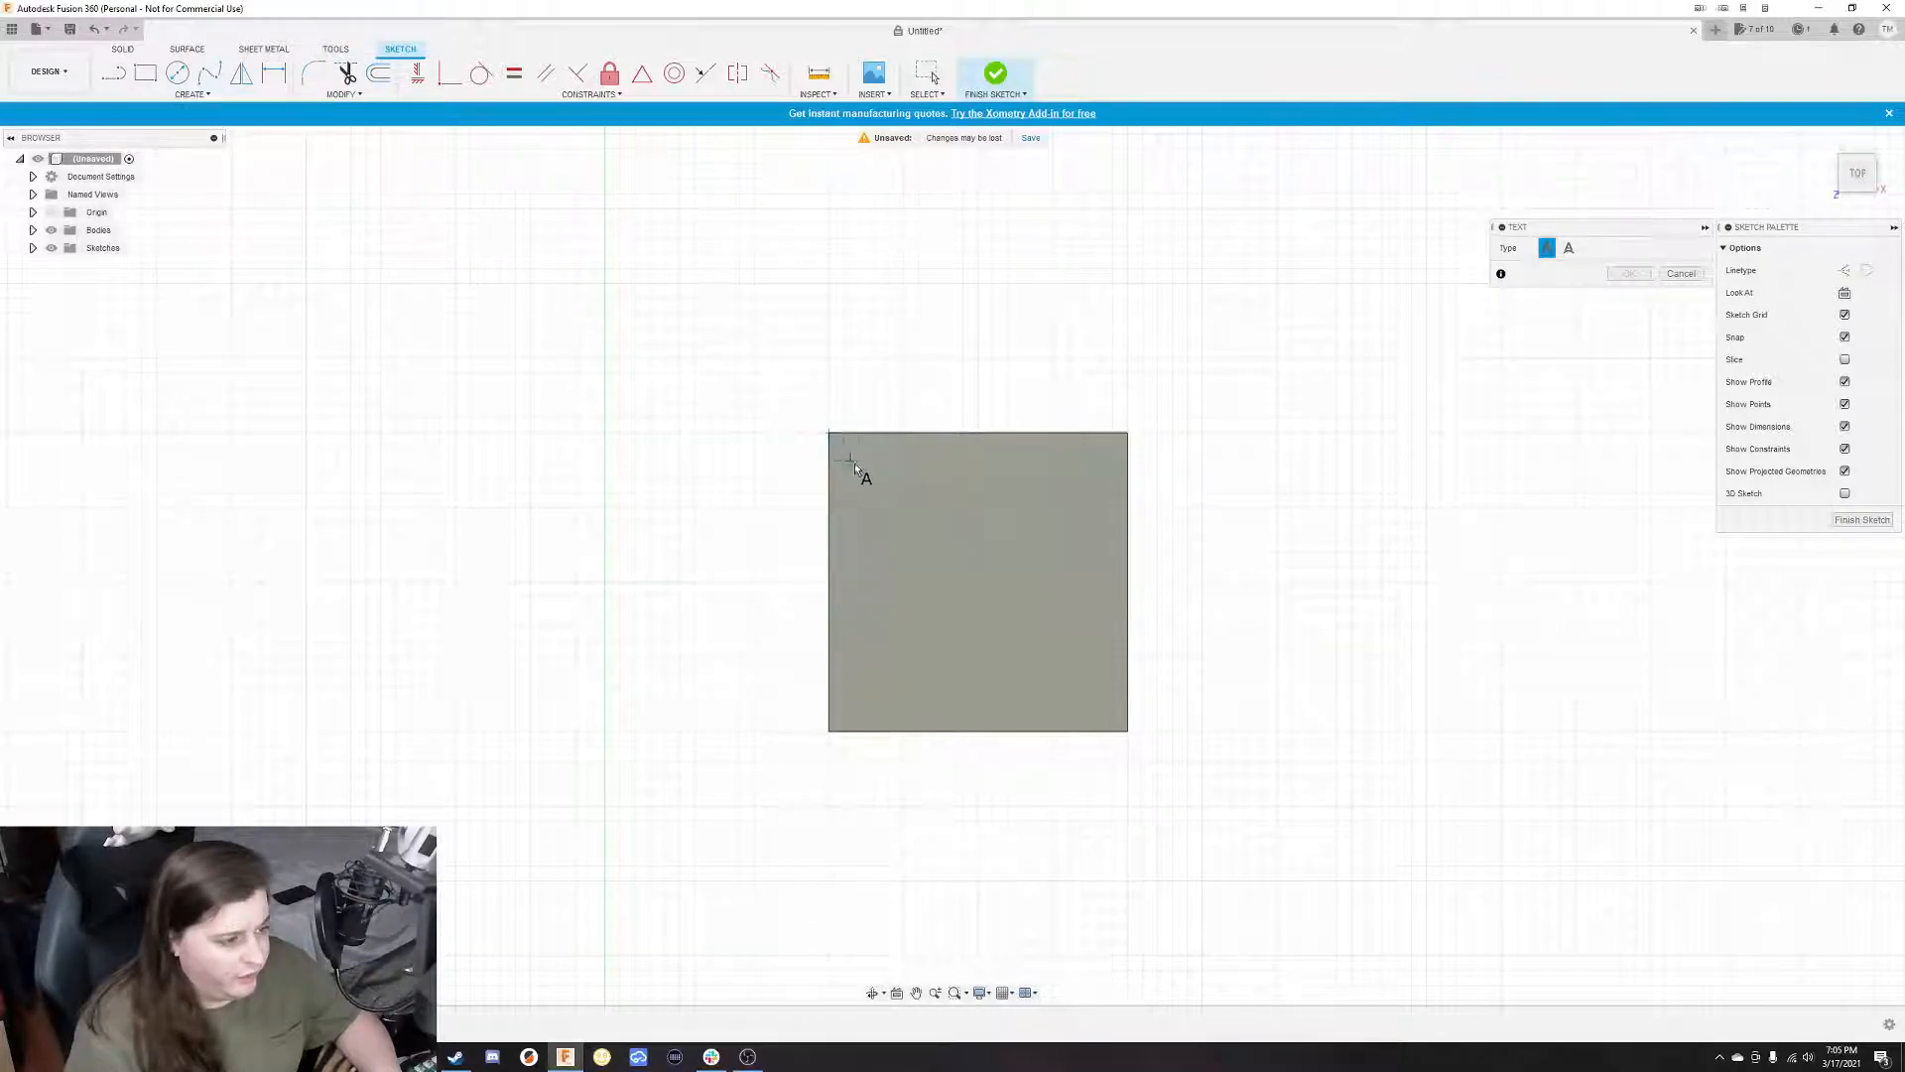
click(1127, 732)
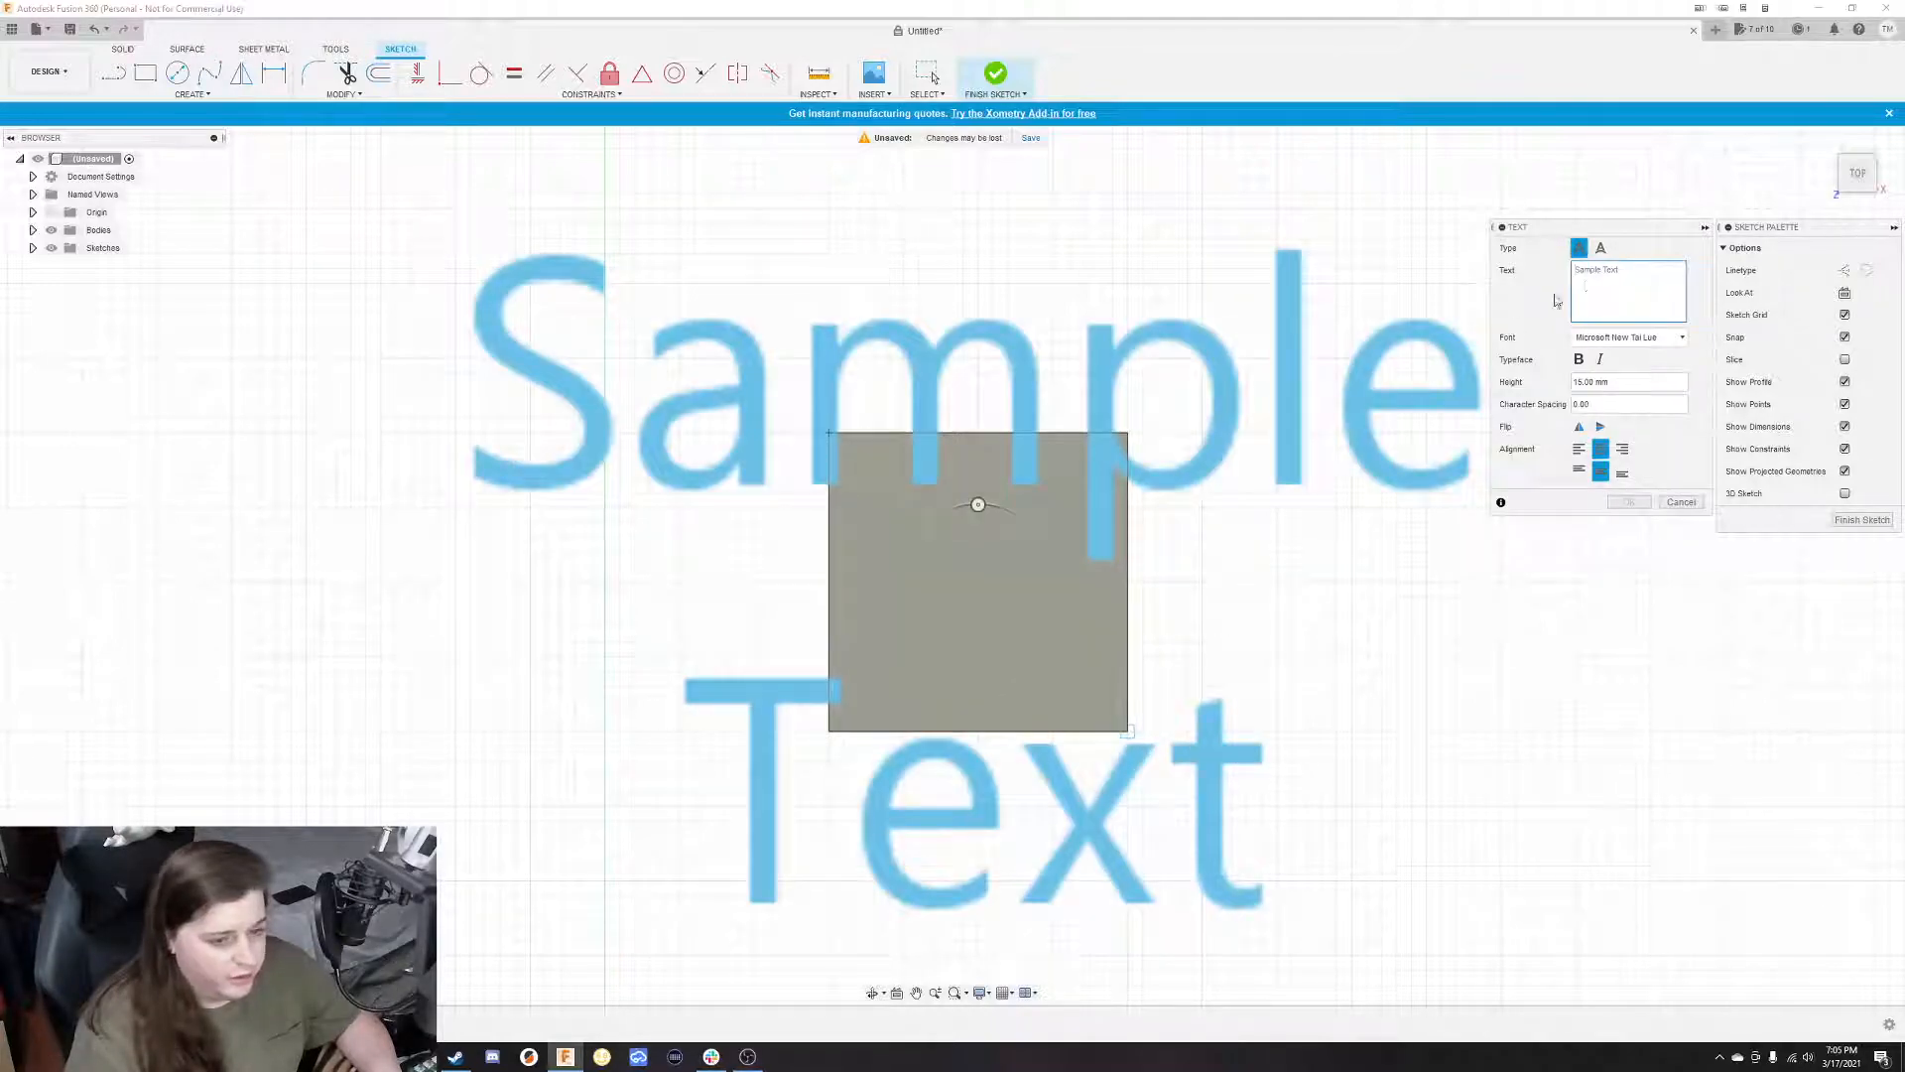
Enter 2 as the text with a 10 mm height in the Lucida Sans Unicode font and finish the sketch
click(1604, 281)
text(2)
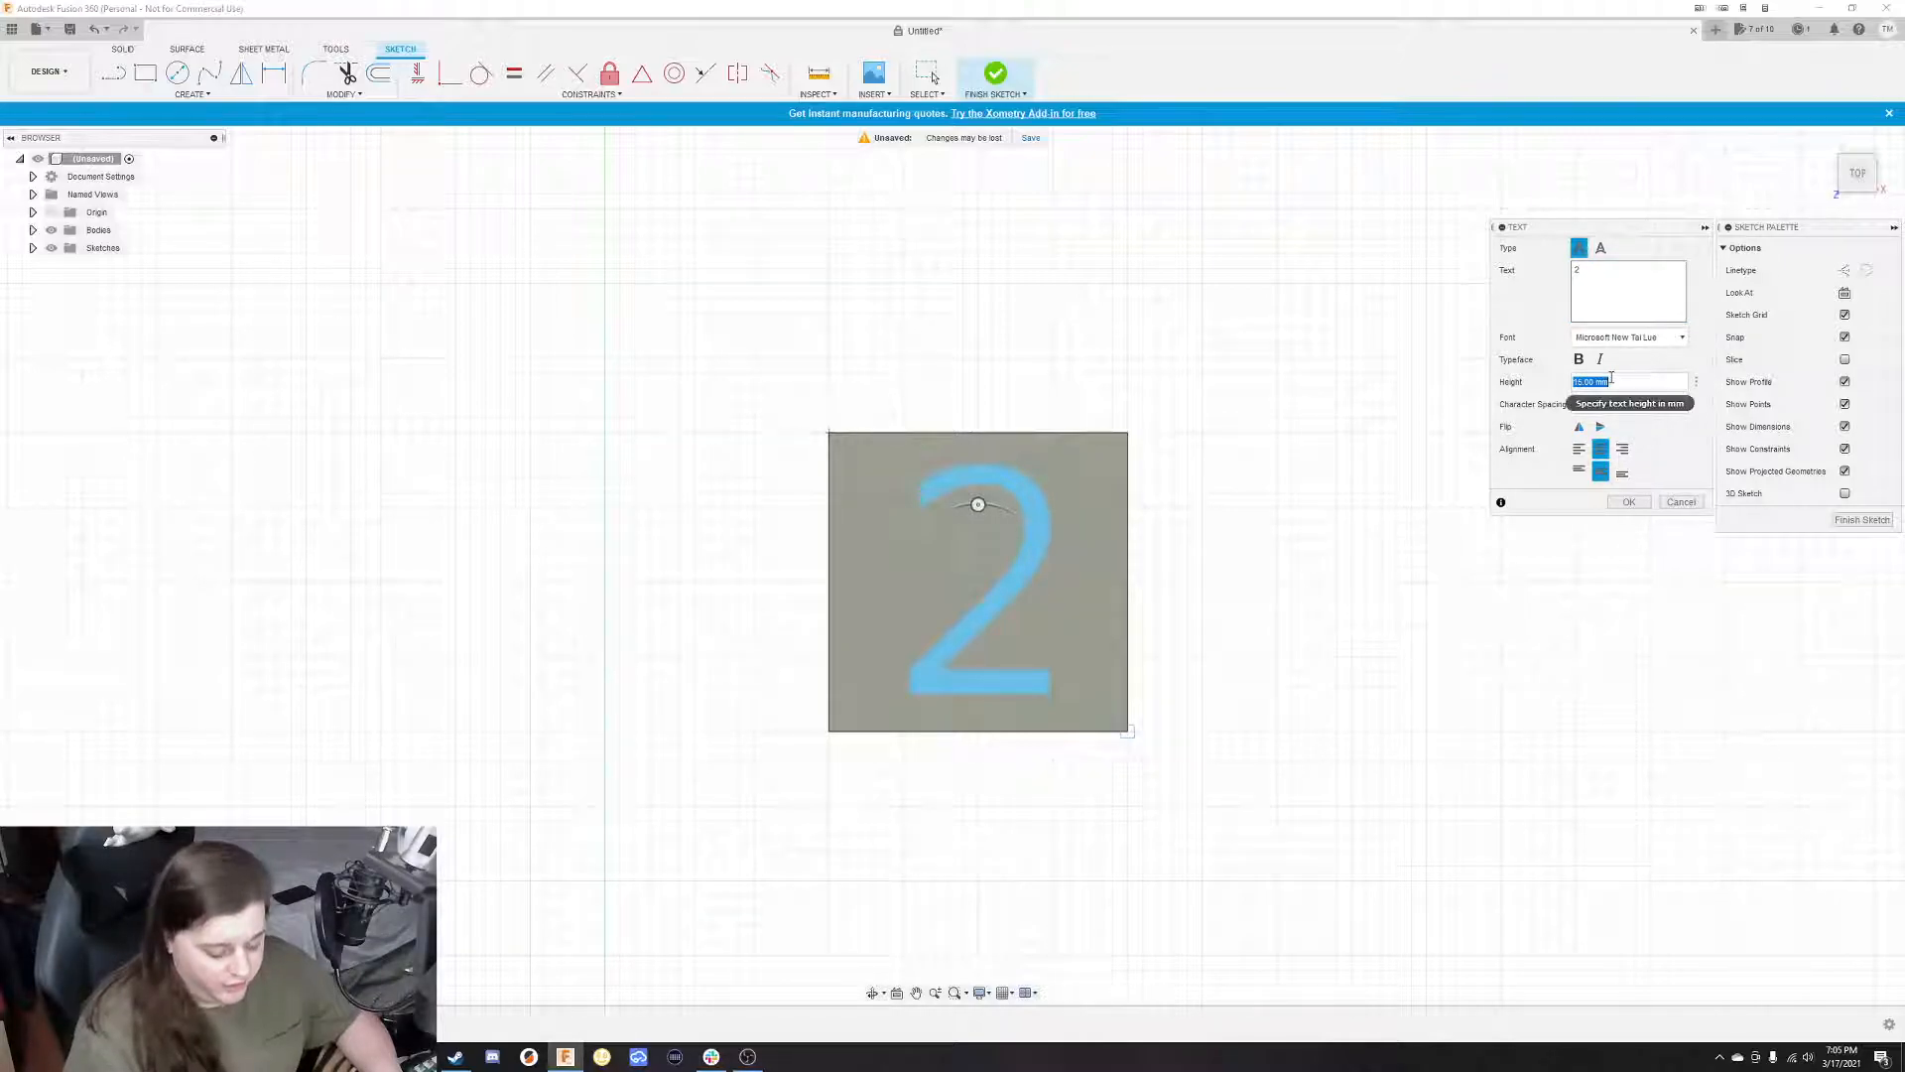
text(10)
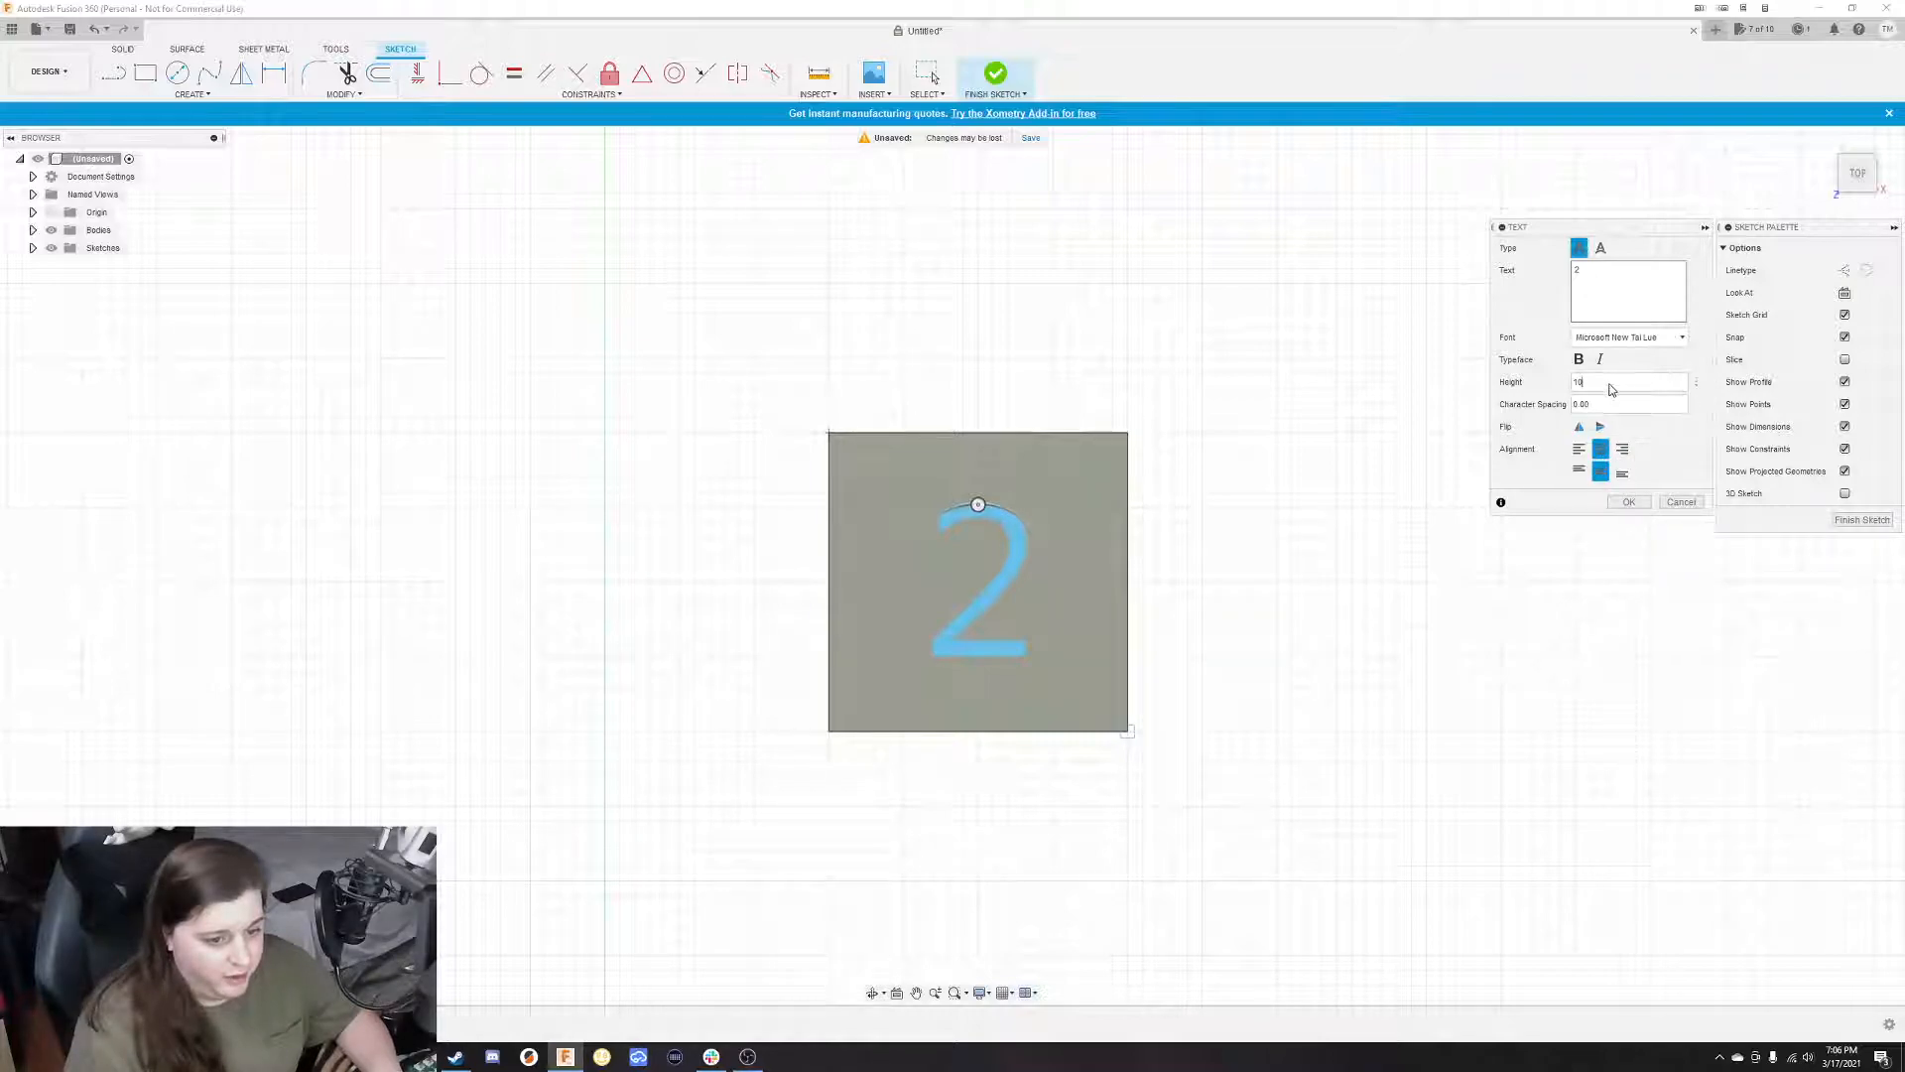
click(1627, 338)
click(1600, 375)
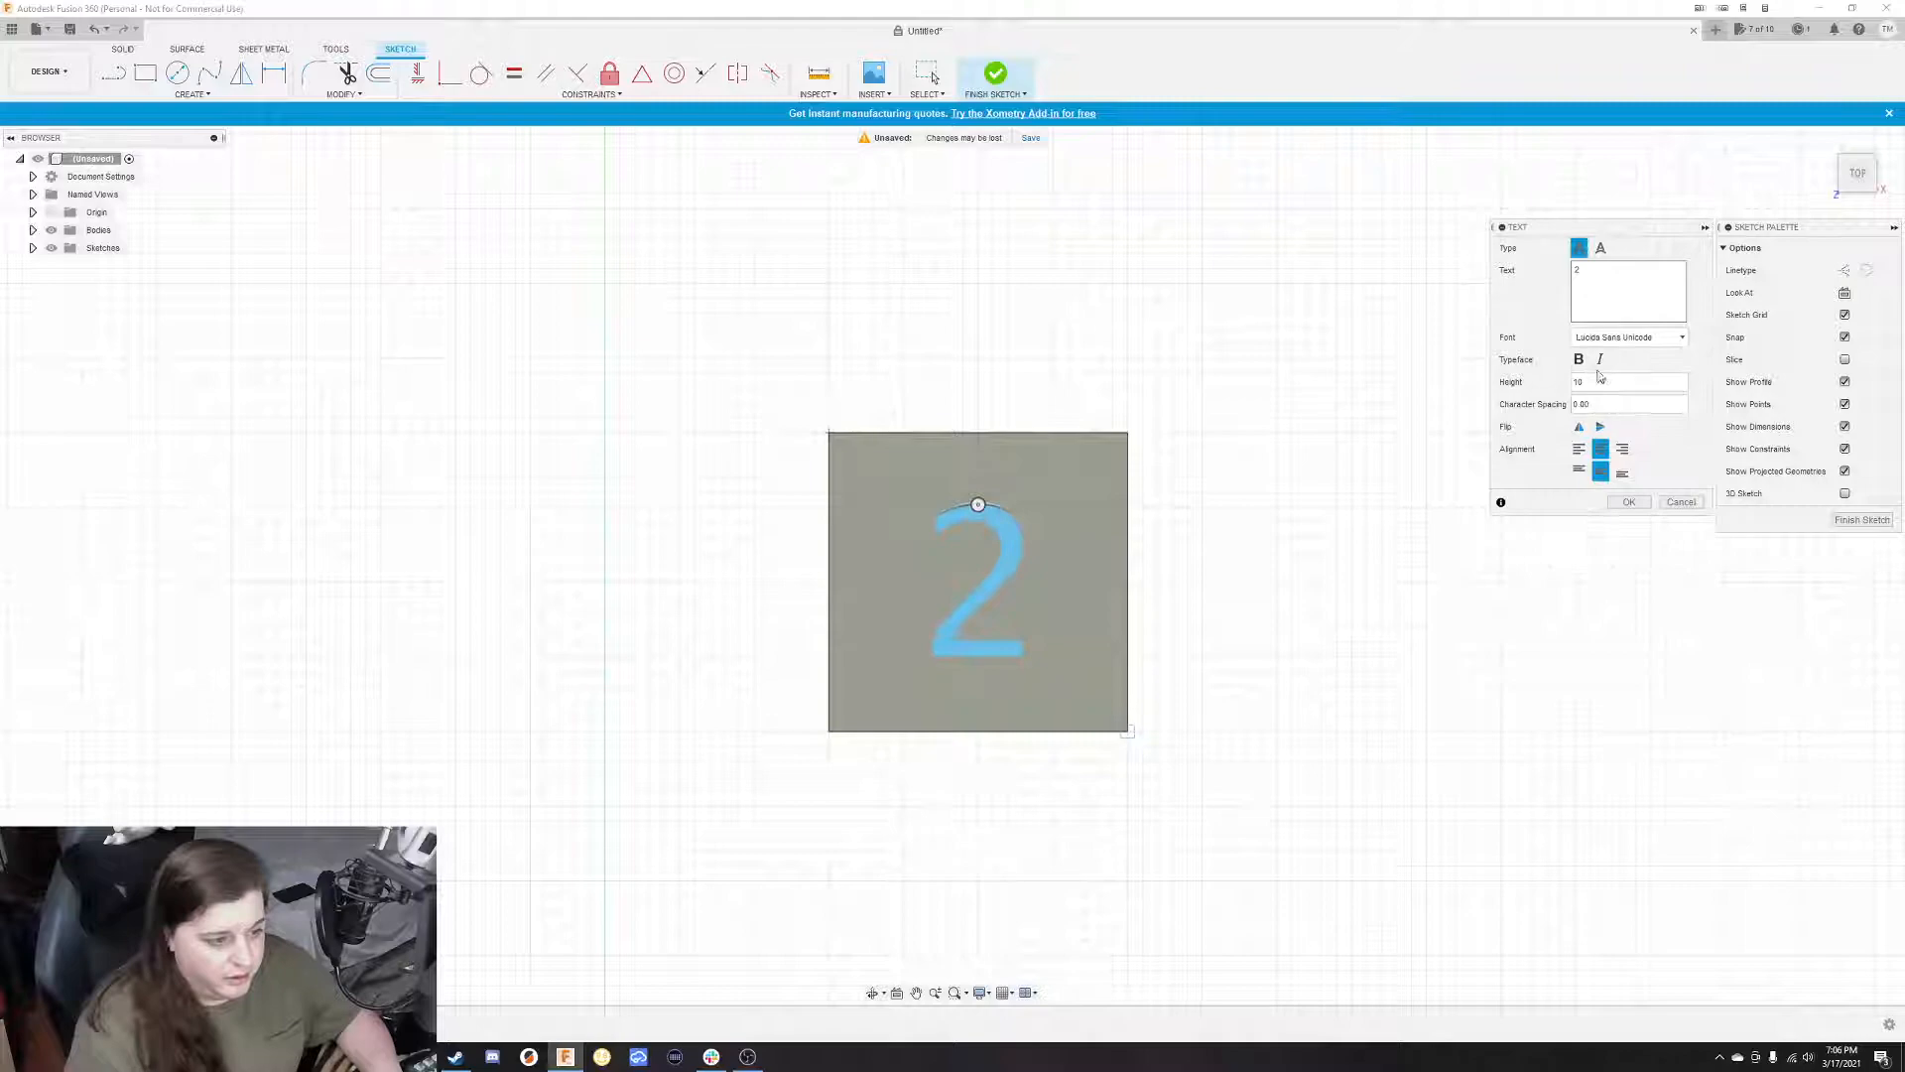
click(1628, 501)
shift+middle_drag(1308, 512, 1288, 510)
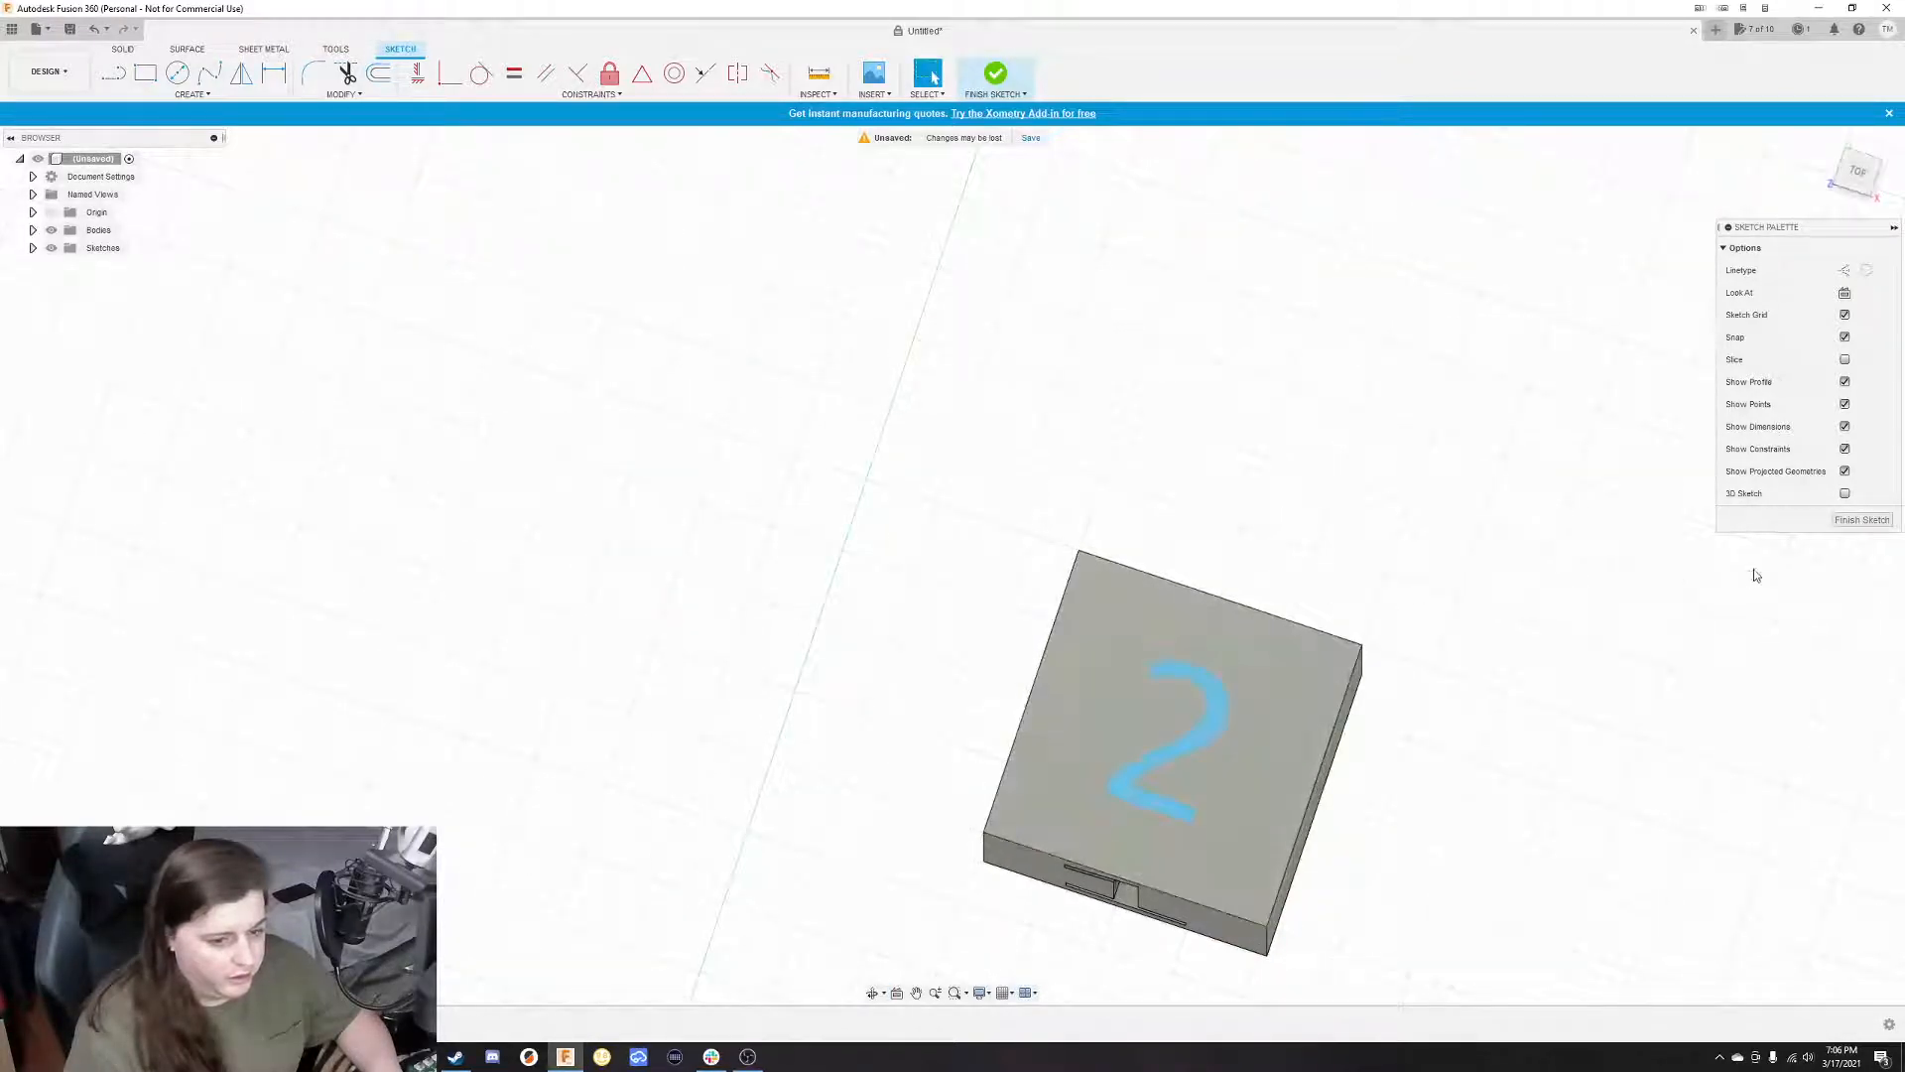
click(1861, 519)
Extrude the number 2 into the cube's top face as a 5 mm deep cut
middle_drag(1433, 616, 1346, 425)
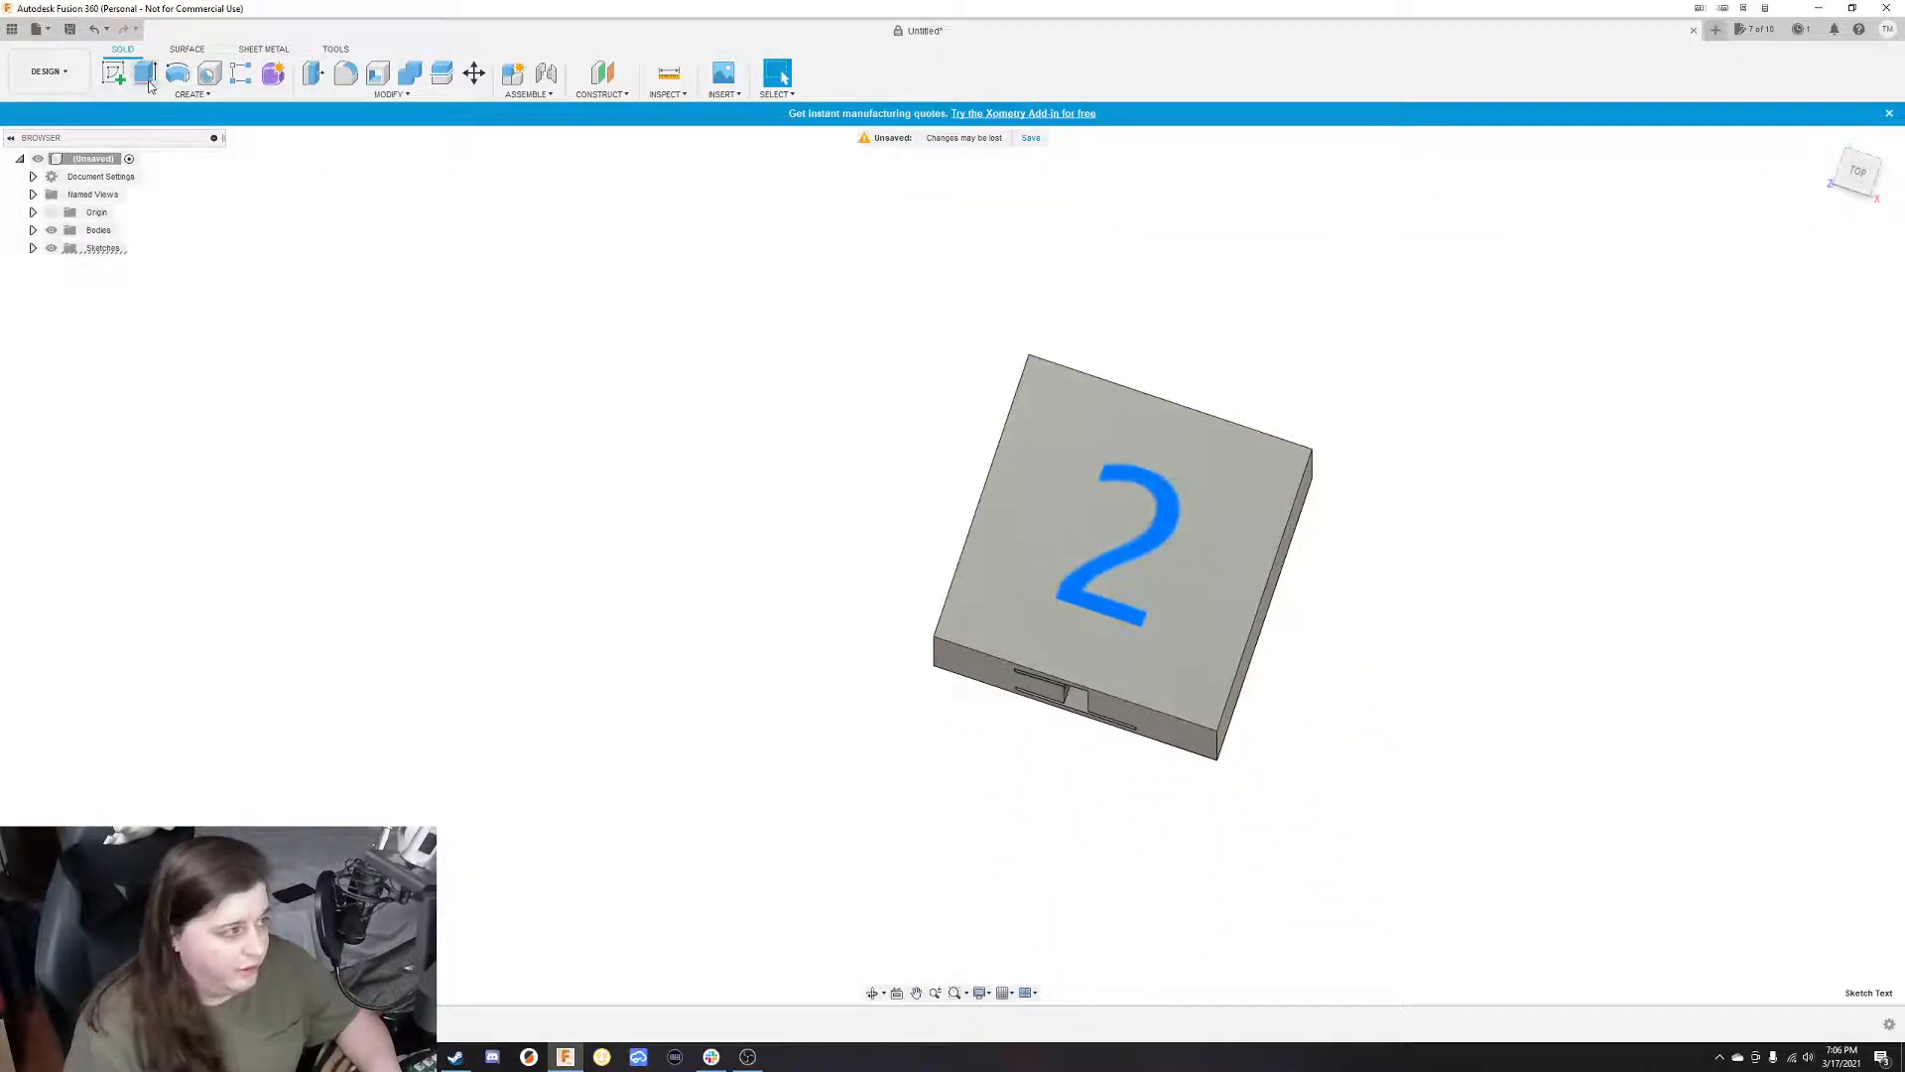
click(149, 86)
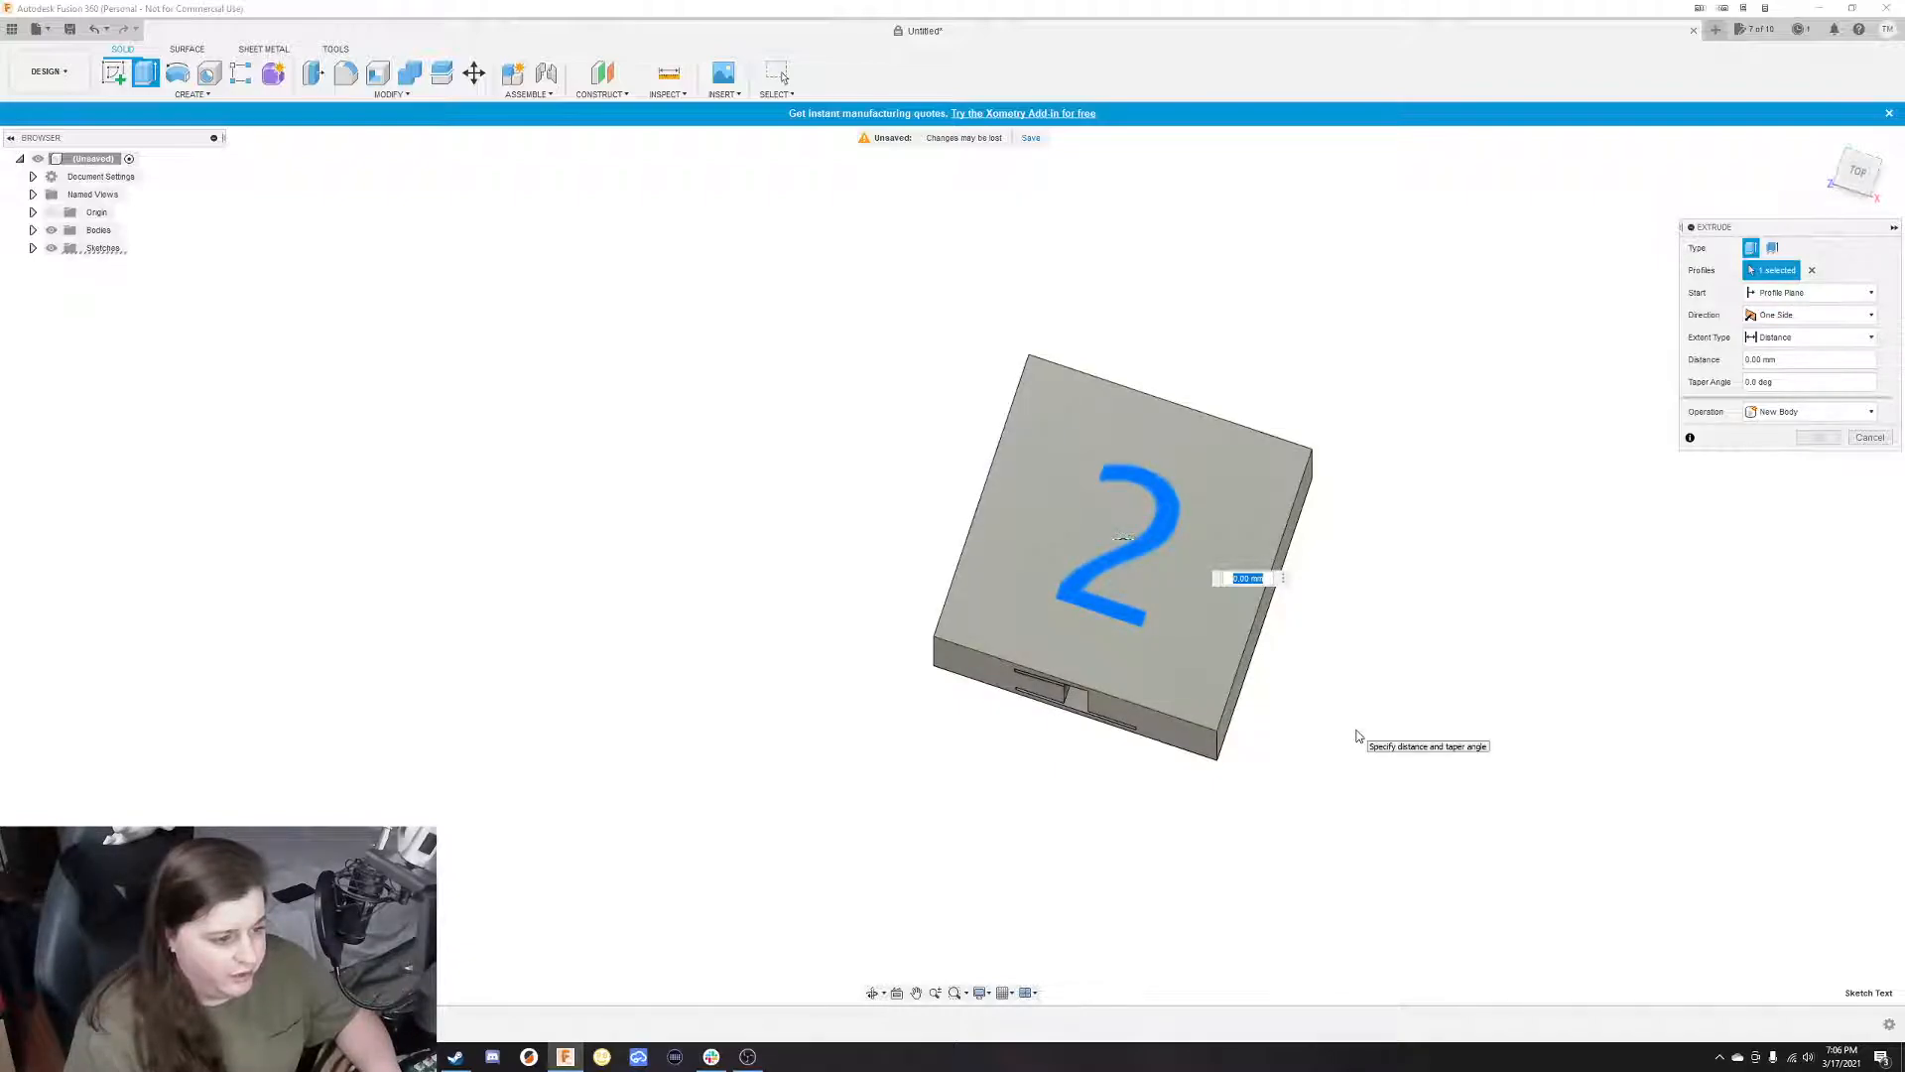
shift+middle_drag(1354, 730, 1323, 659)
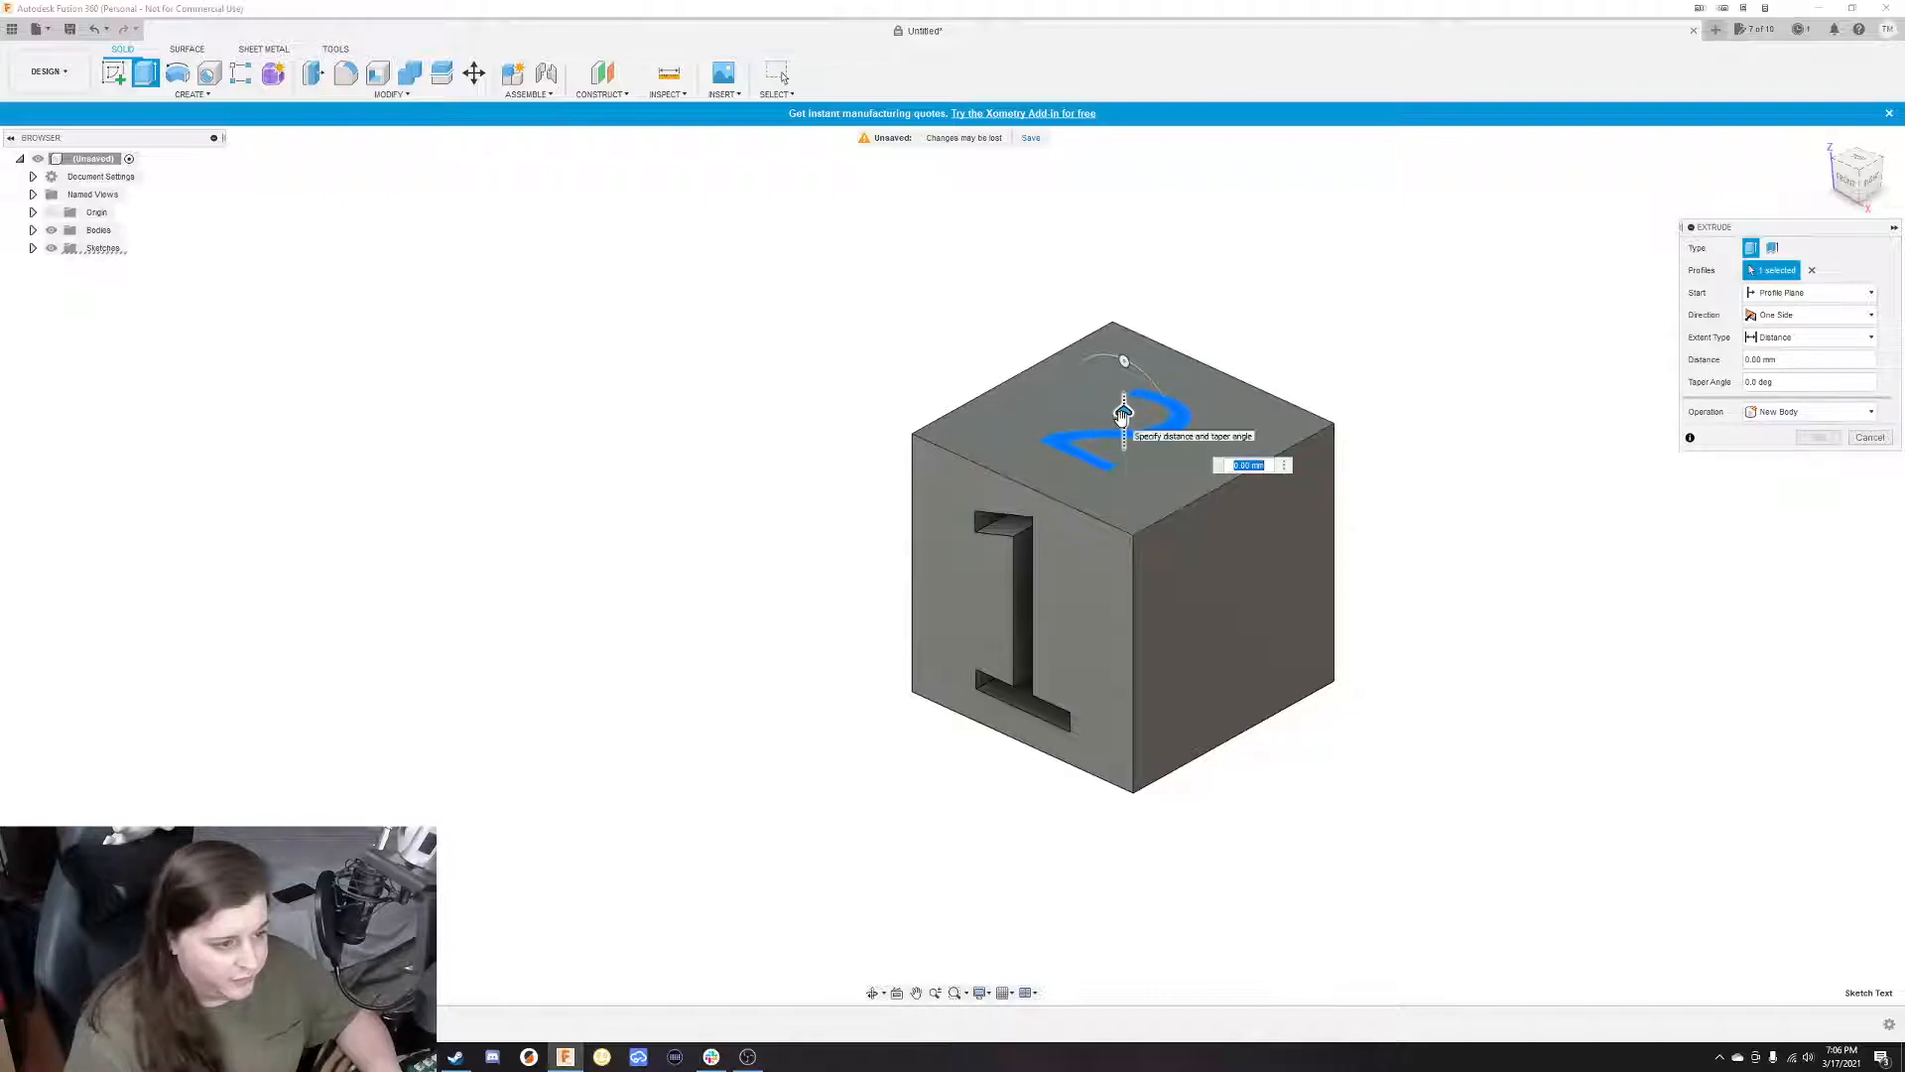
drag(1123, 414, 1124, 480)
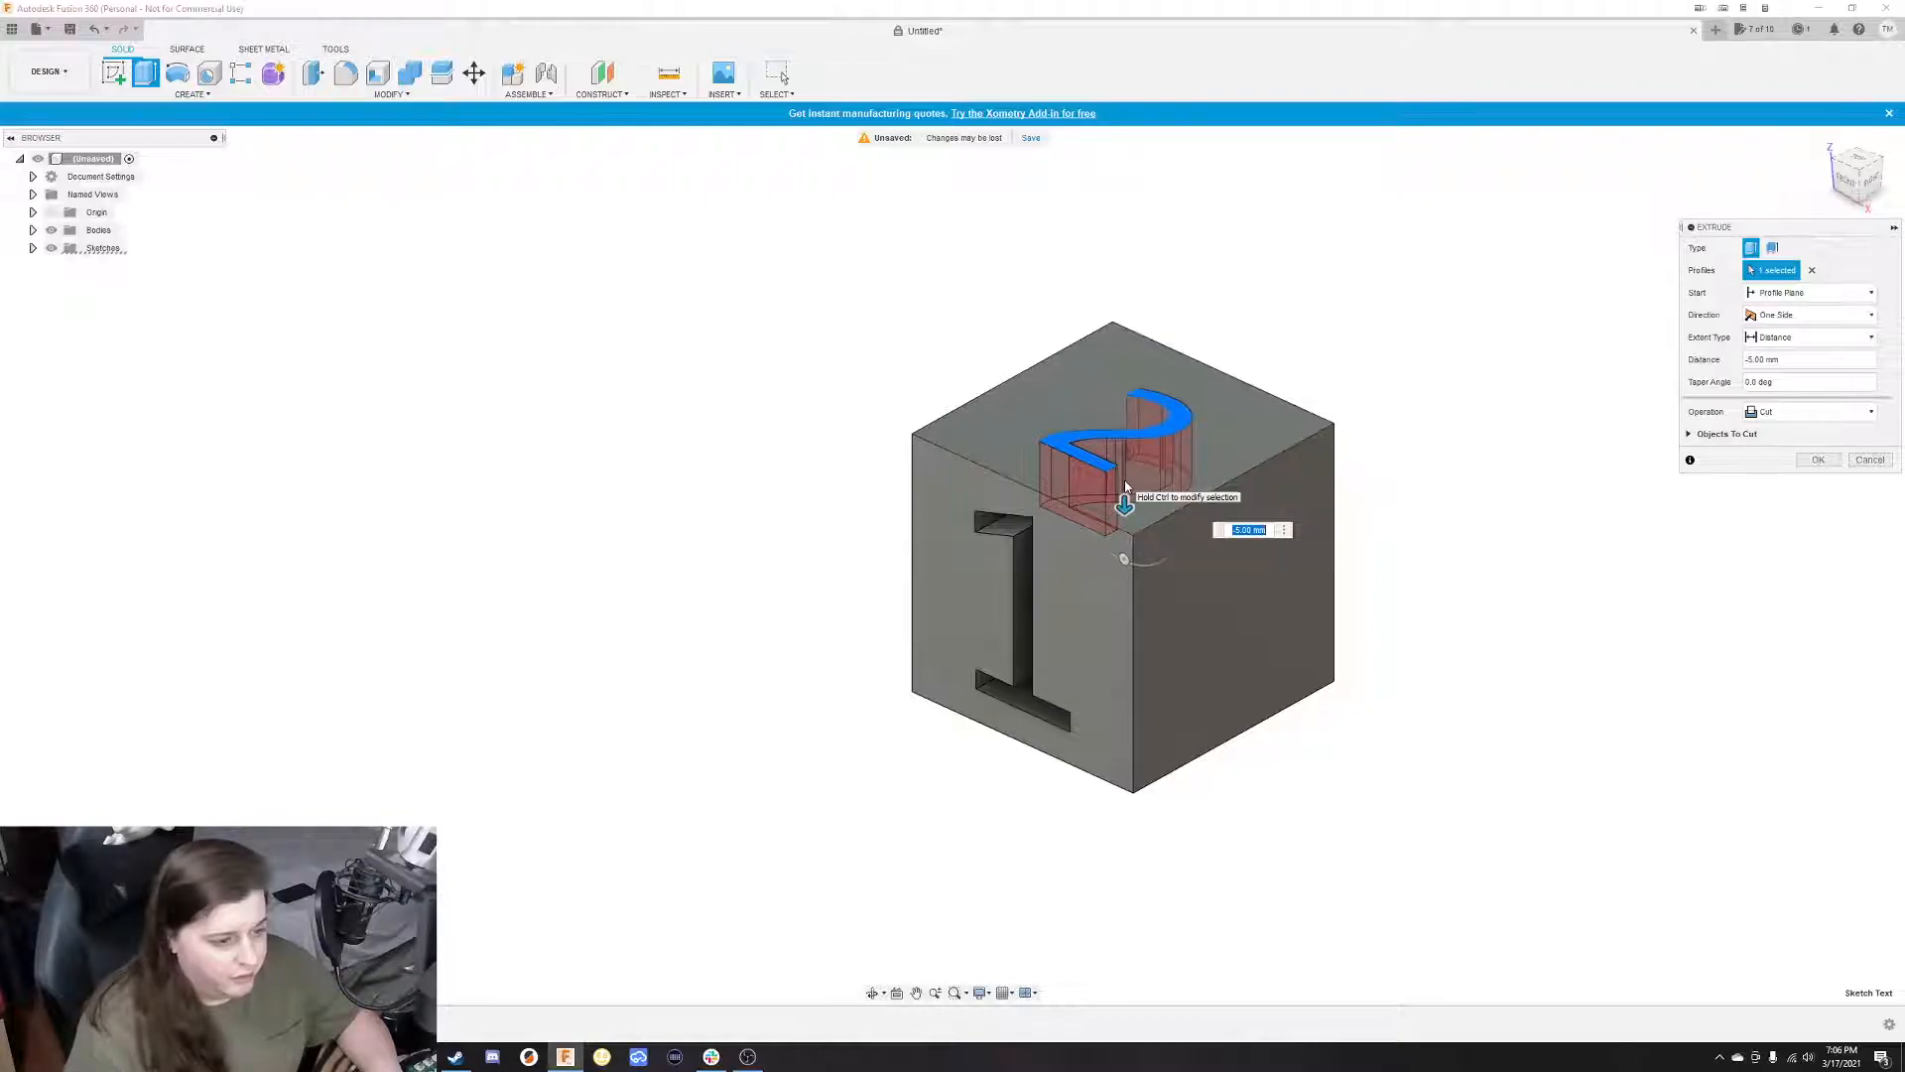
key(Return)
Start a sketch on the cube's left face and place a text frame spanning the face from corner to corner
mouse_move(995, 372)
shift+middle_down()
mouse_move(1062, 422)
mouse_move(1157, 371)
shift+middle_up()
click(115, 75)
click(992, 592)
click(1083, 627)
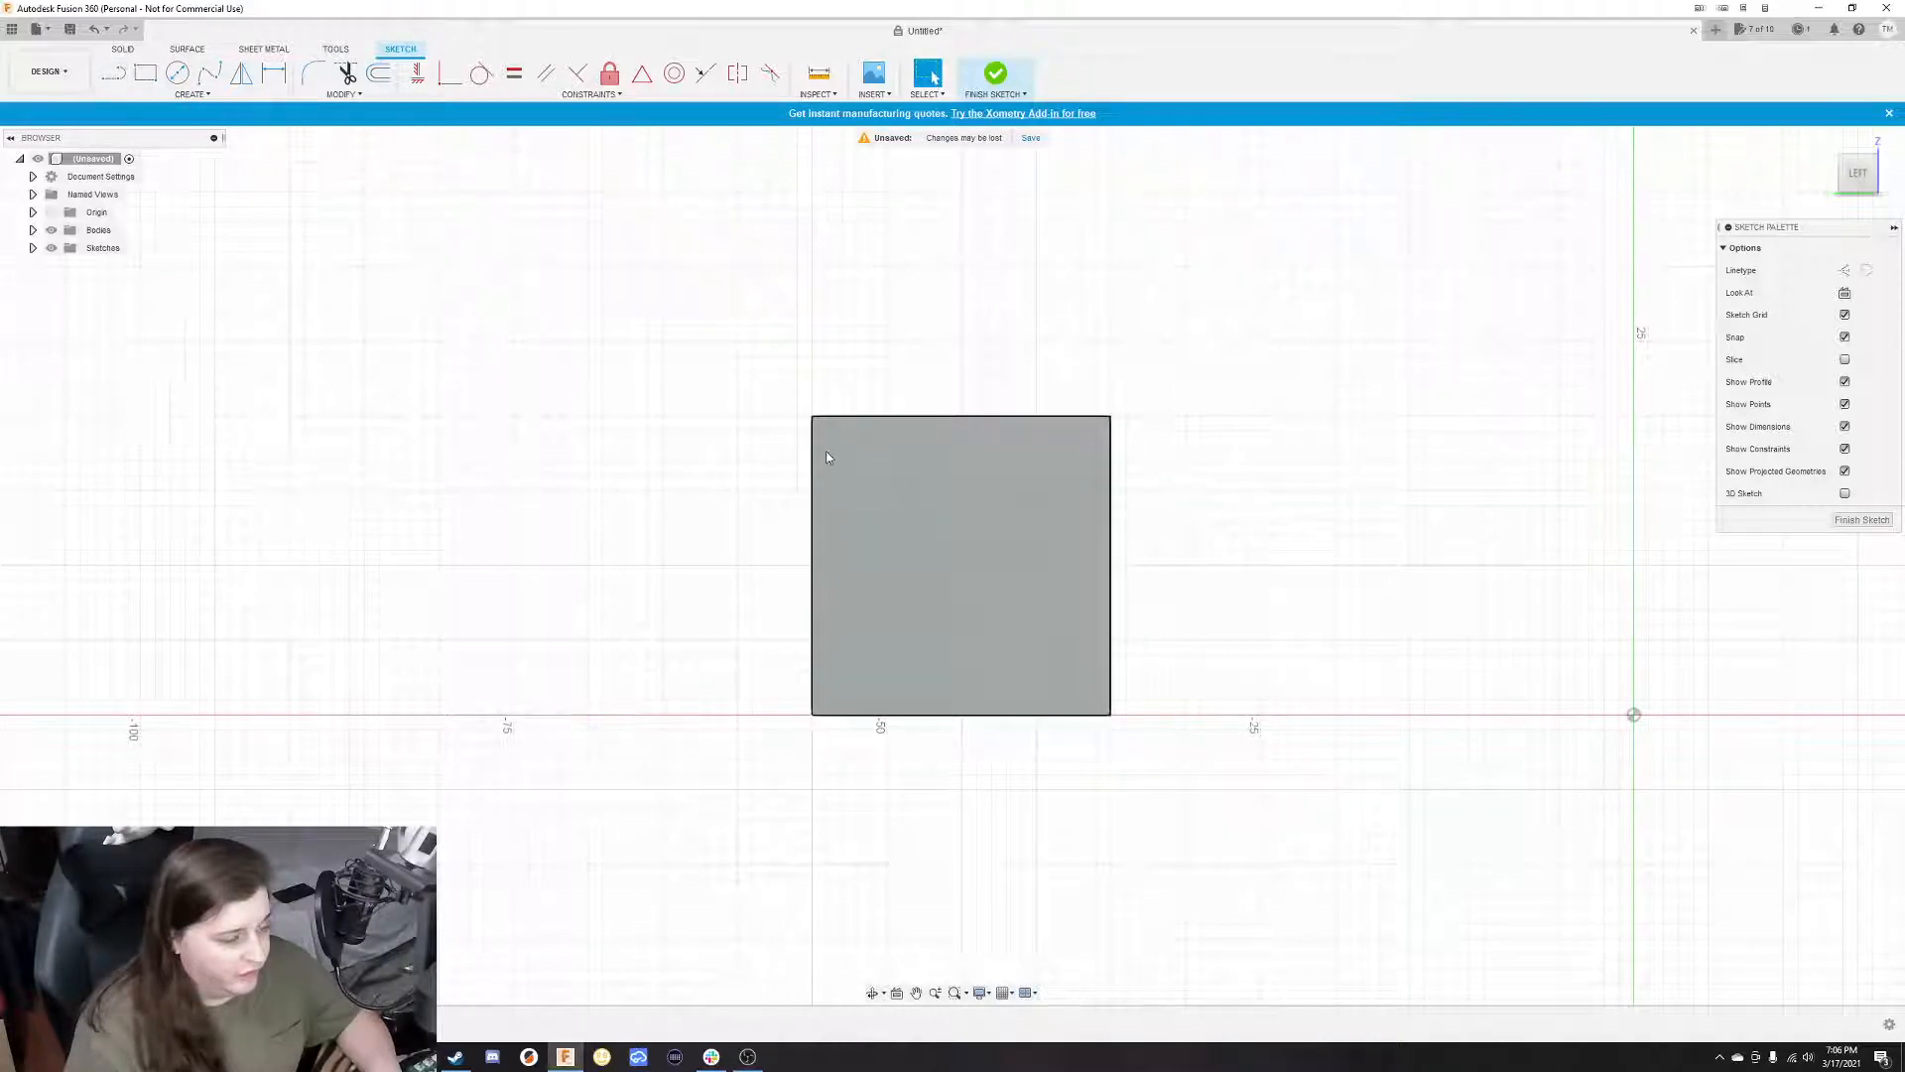
click(191, 94)
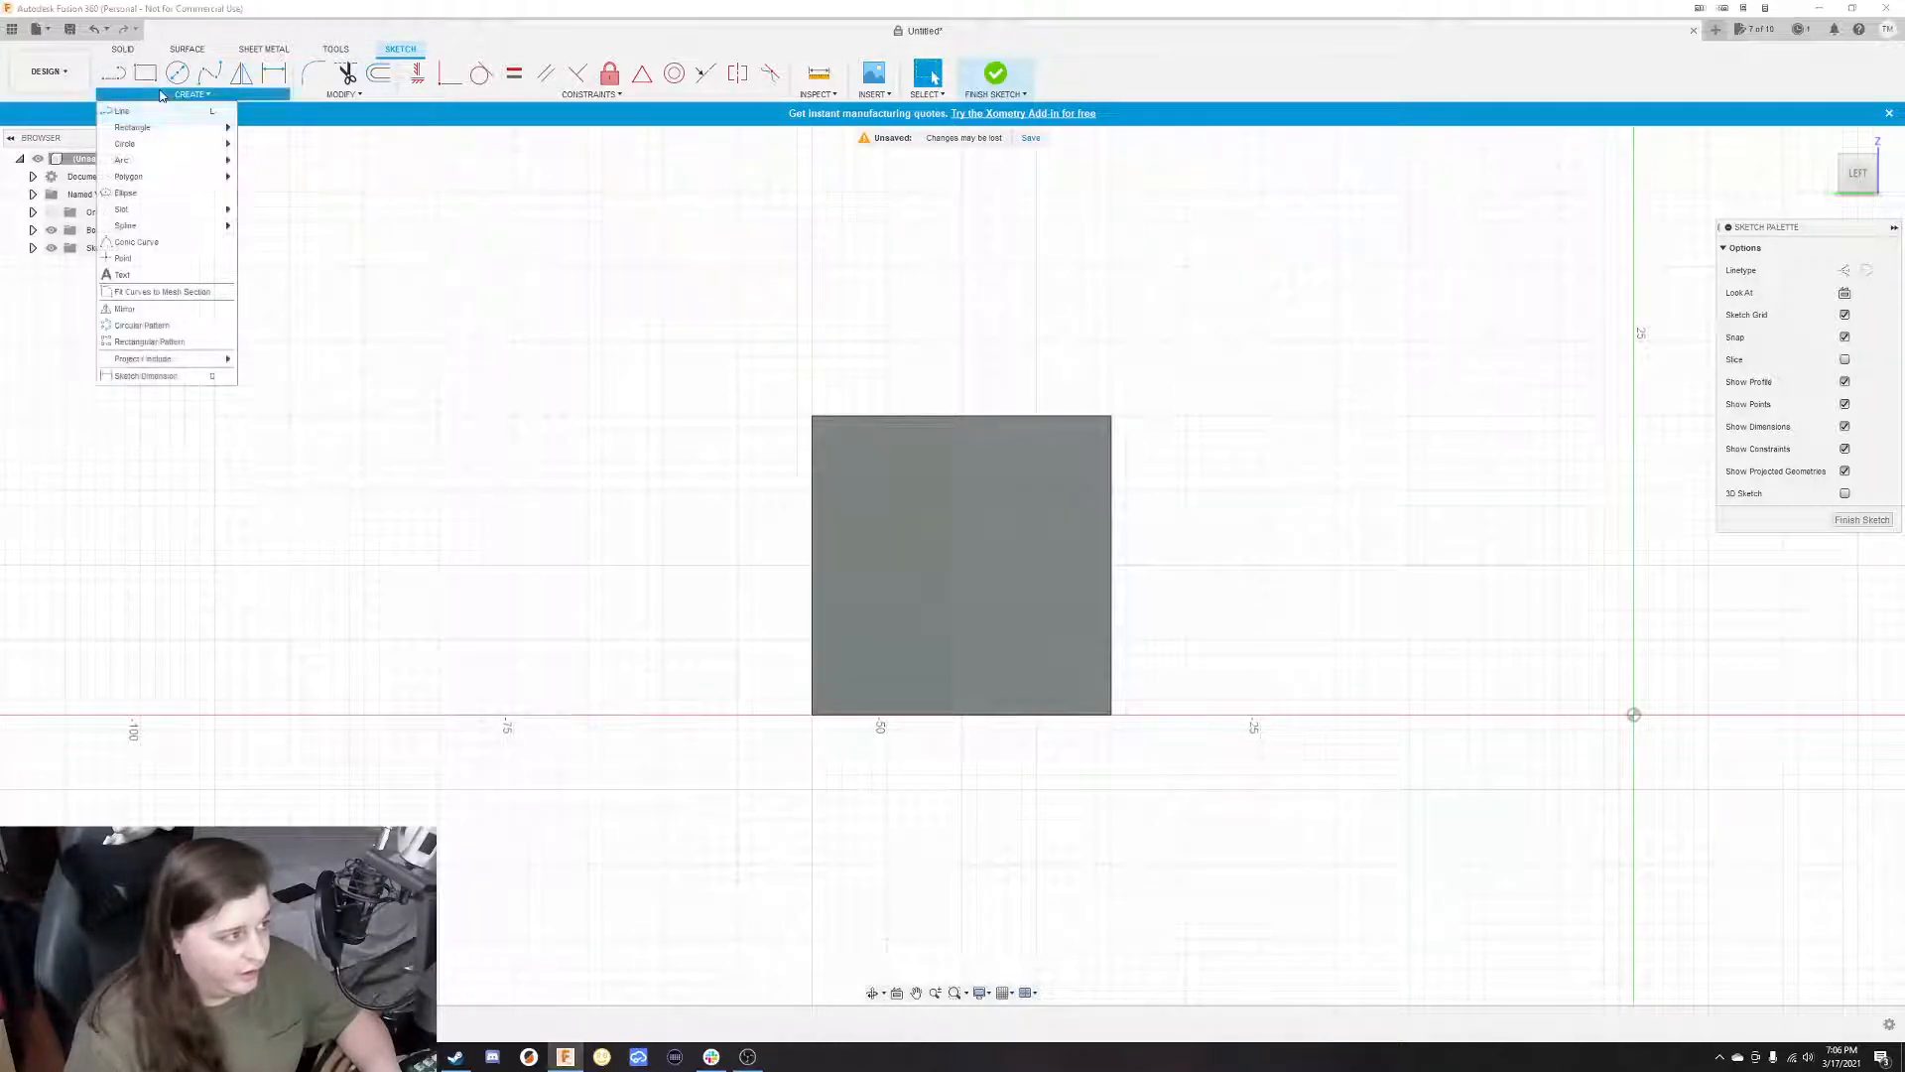
click(129, 260)
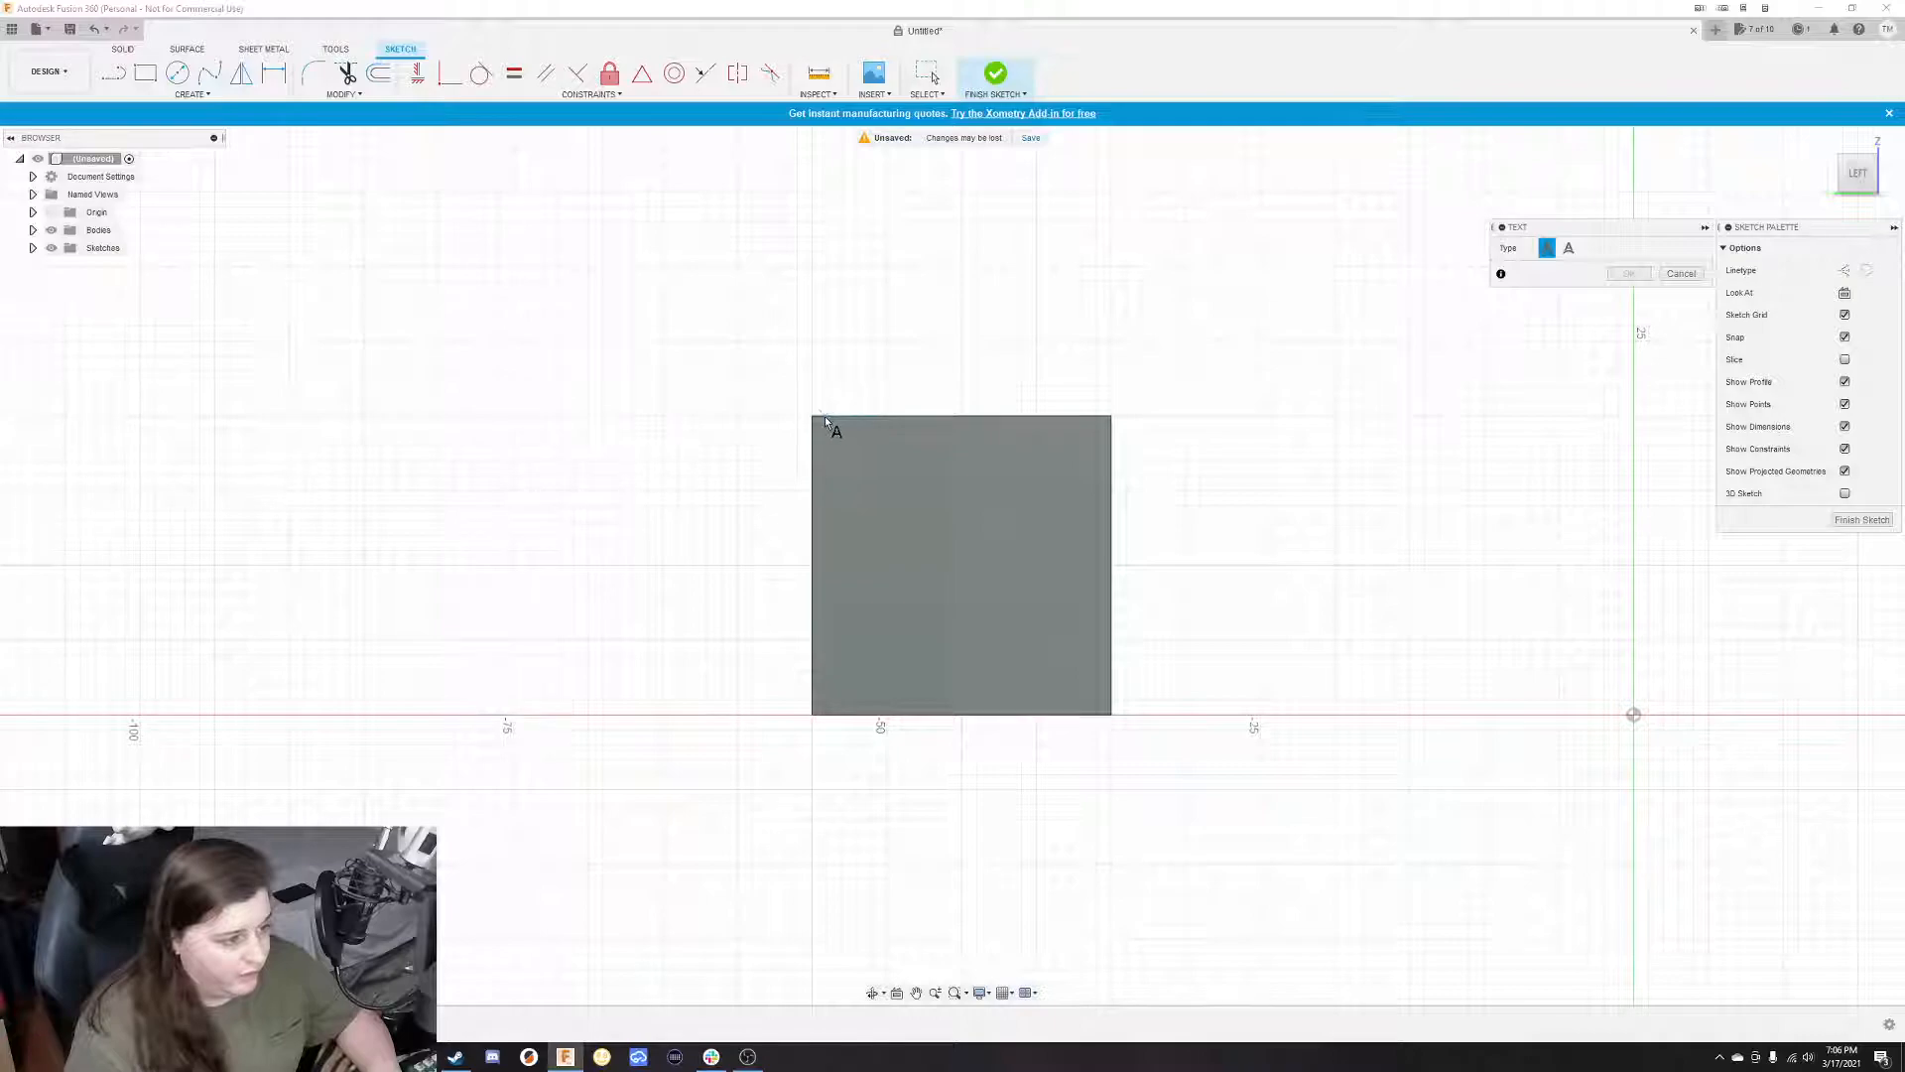
click(814, 419)
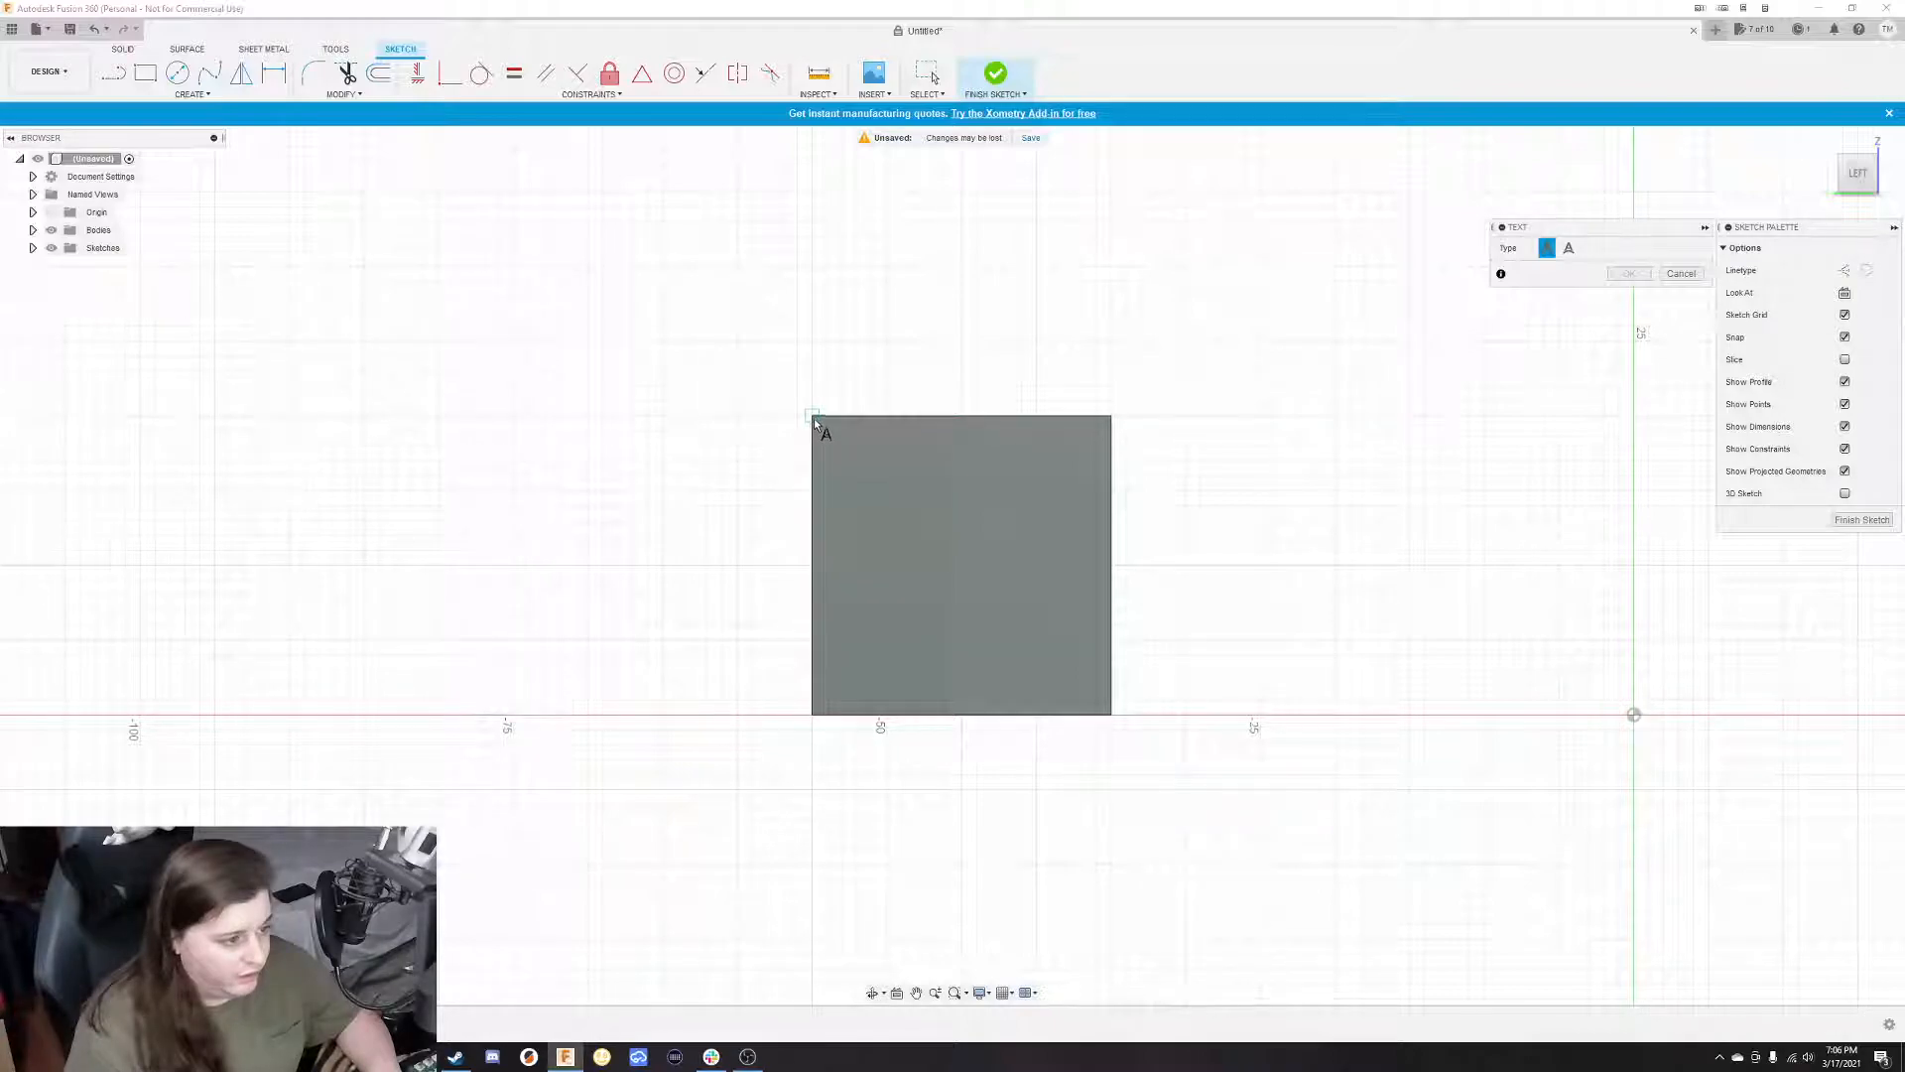
click(1113, 714)
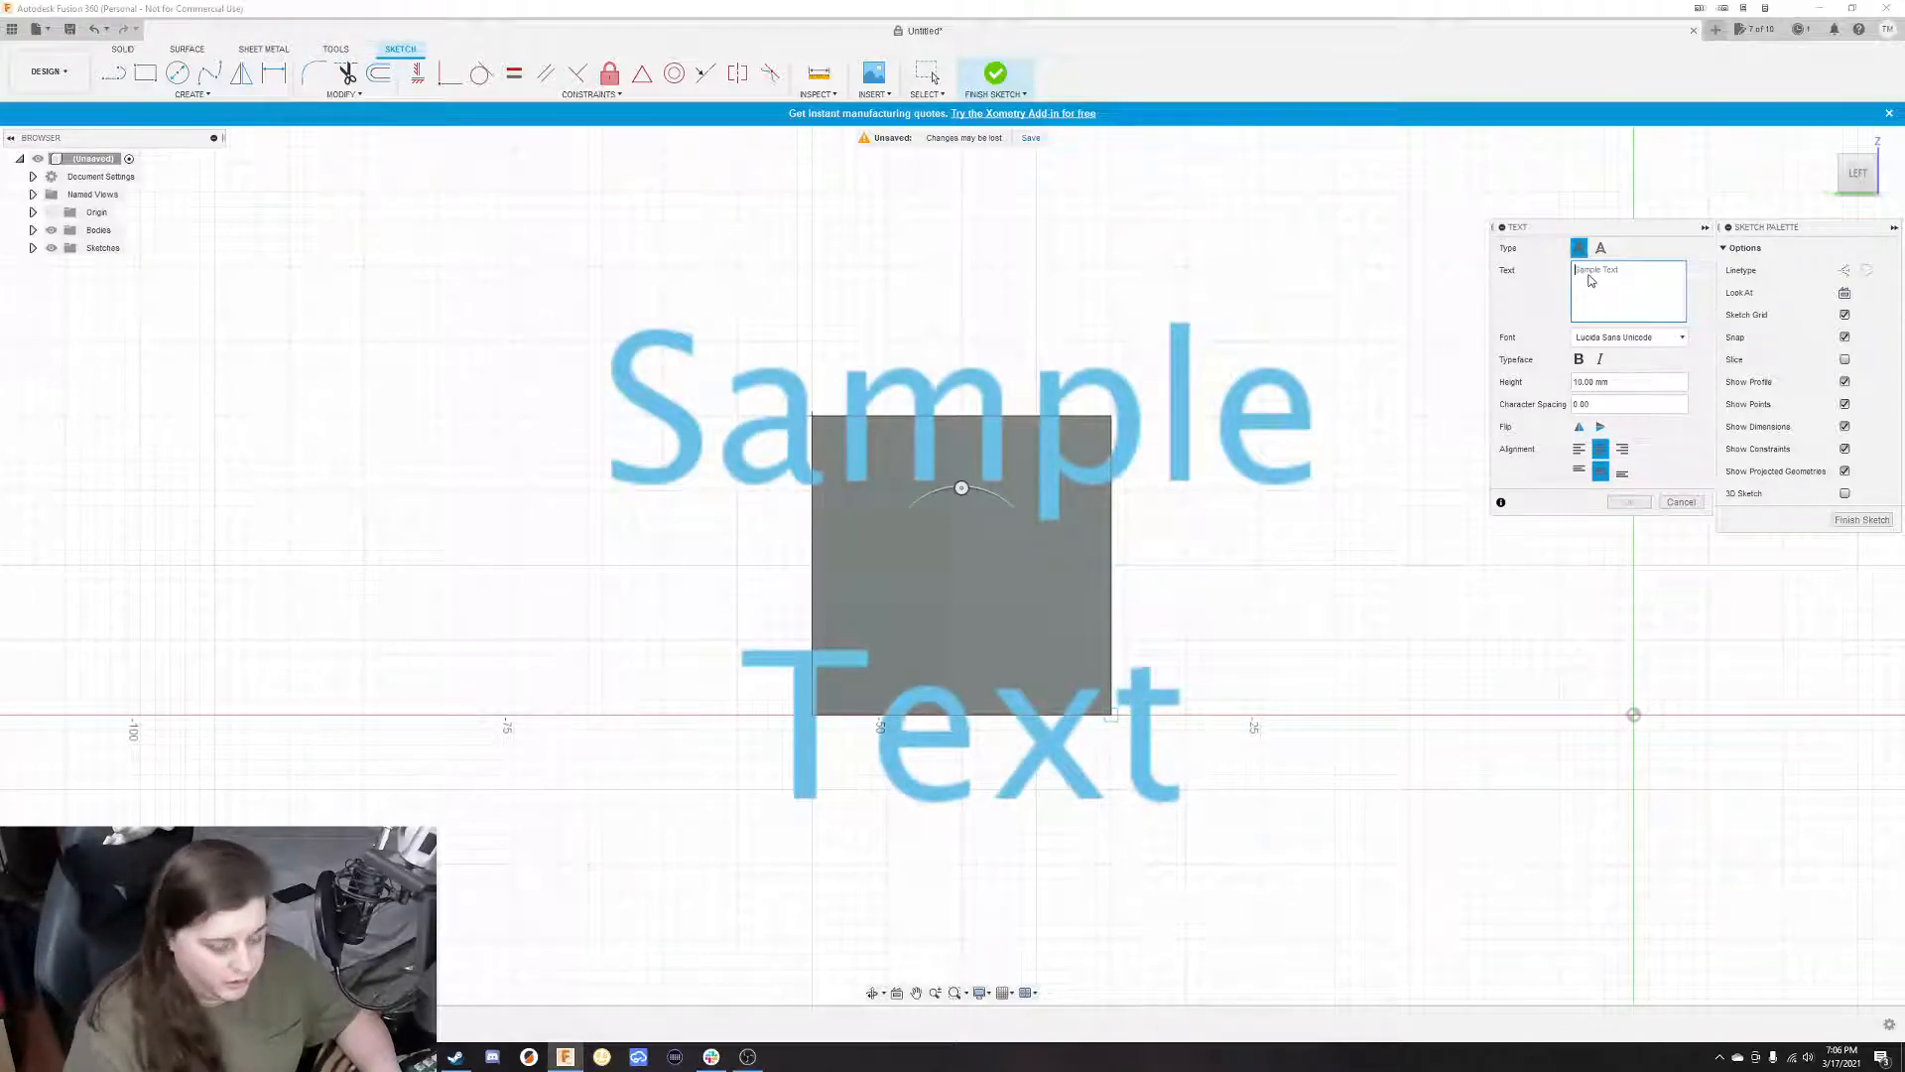
Enter 3 as the text with a 6 mm height in the Artifakt Element Hair font and finish the sketch
text(3)
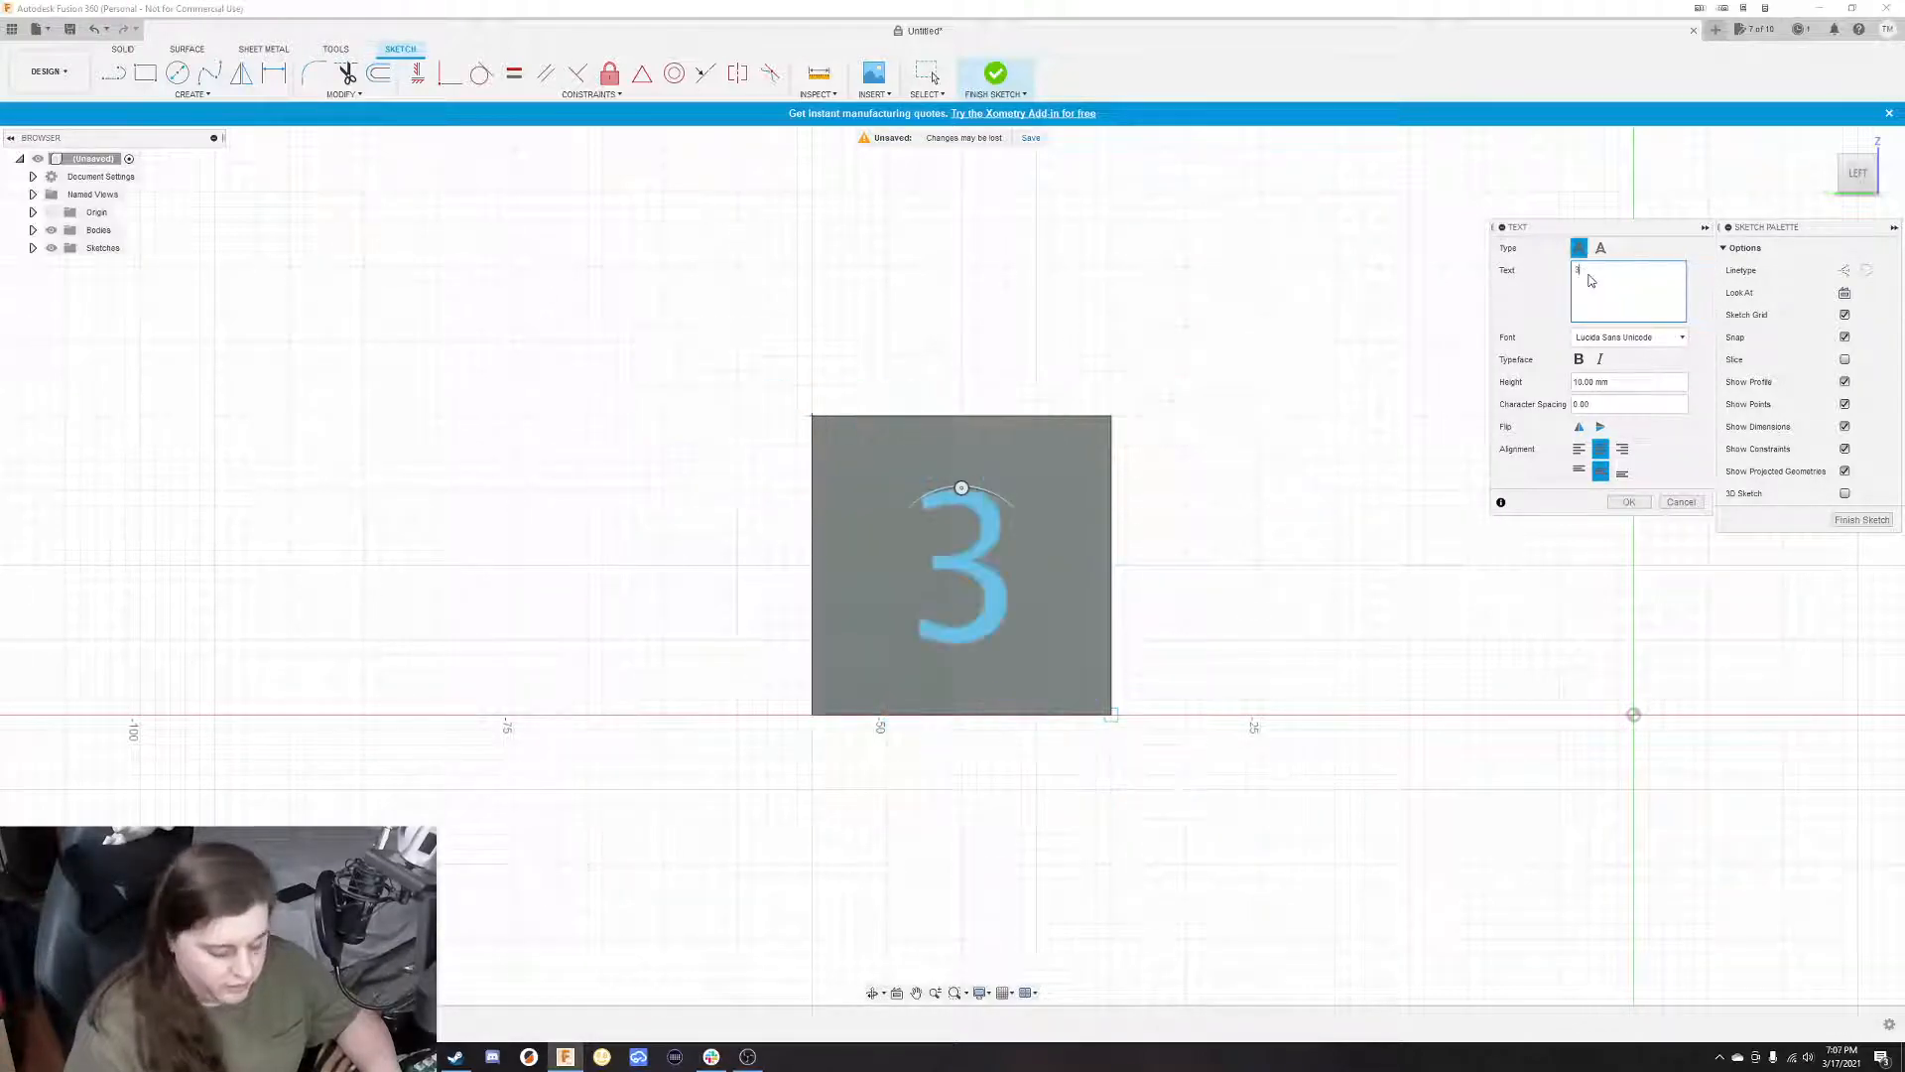
click(1617, 338)
scroll(1633, 447, up, 10)
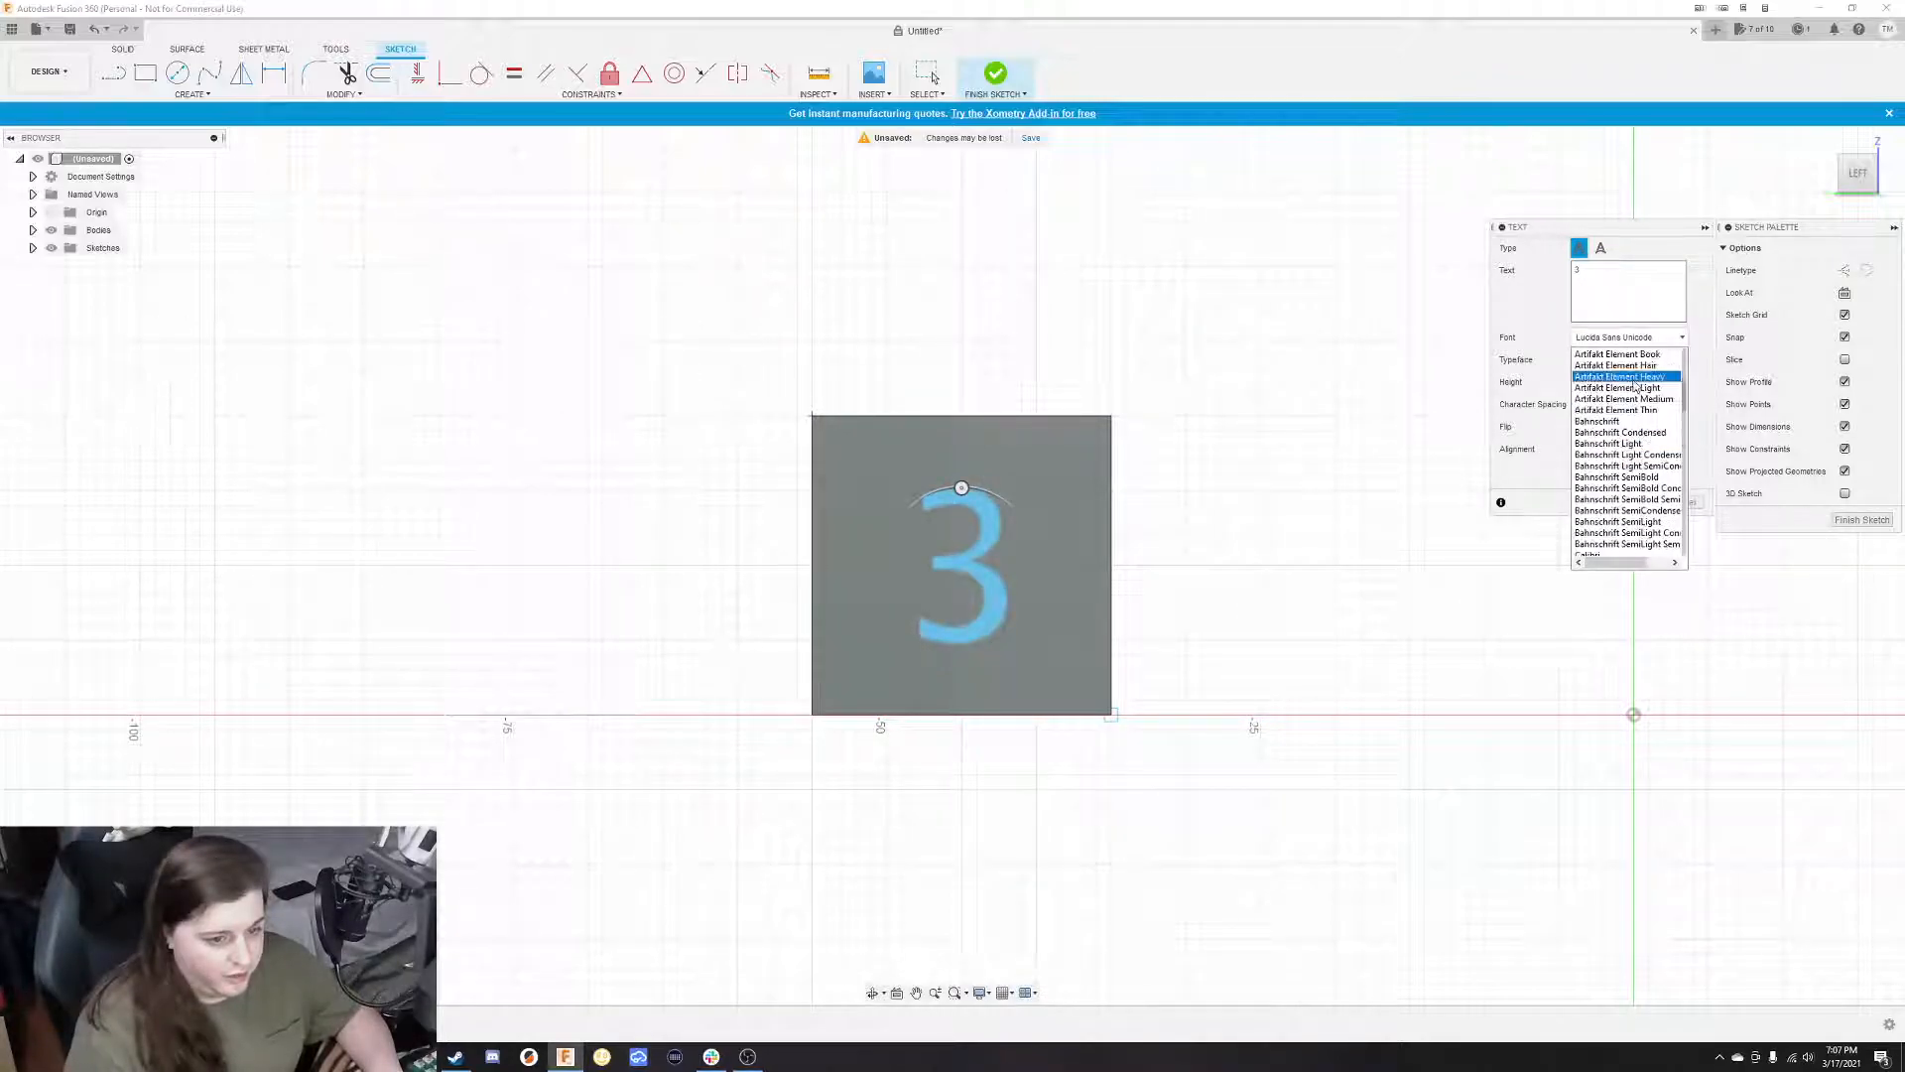
click(1617, 366)
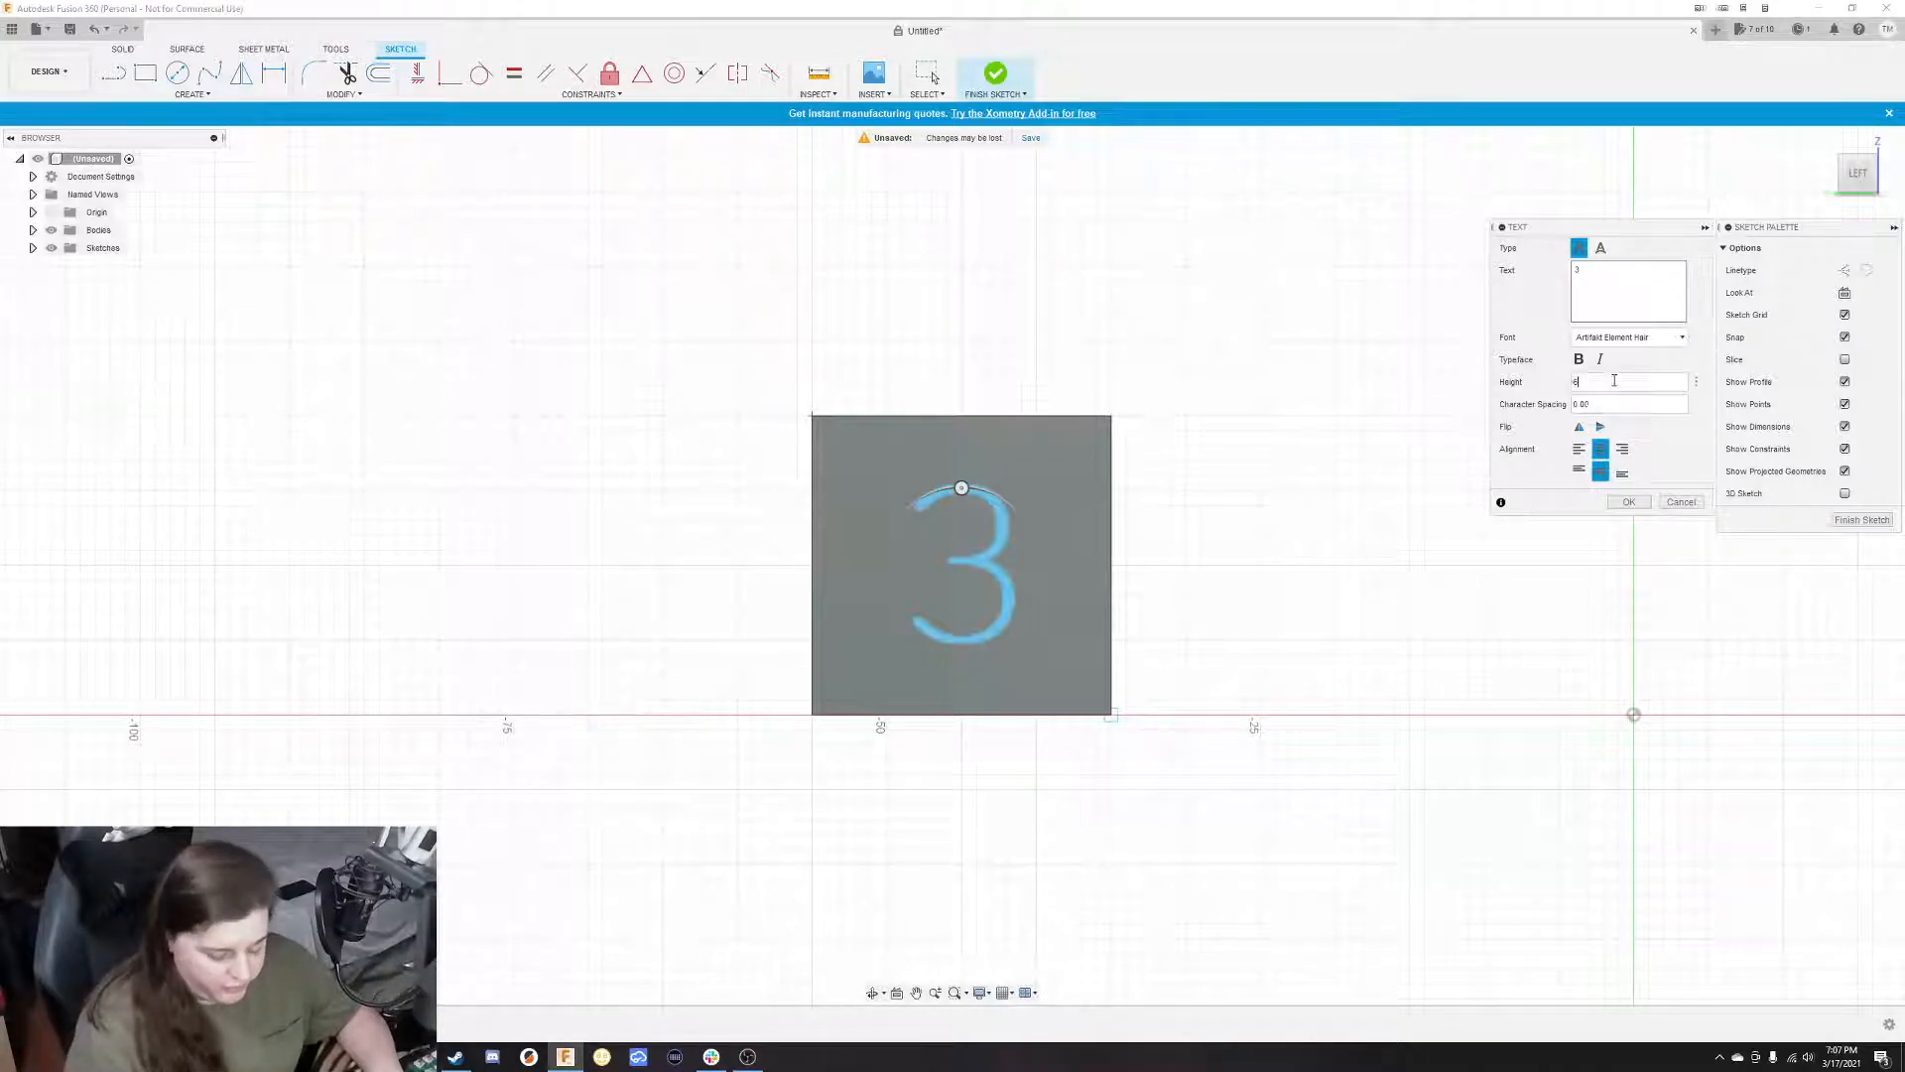
text(6)
click(1625, 503)
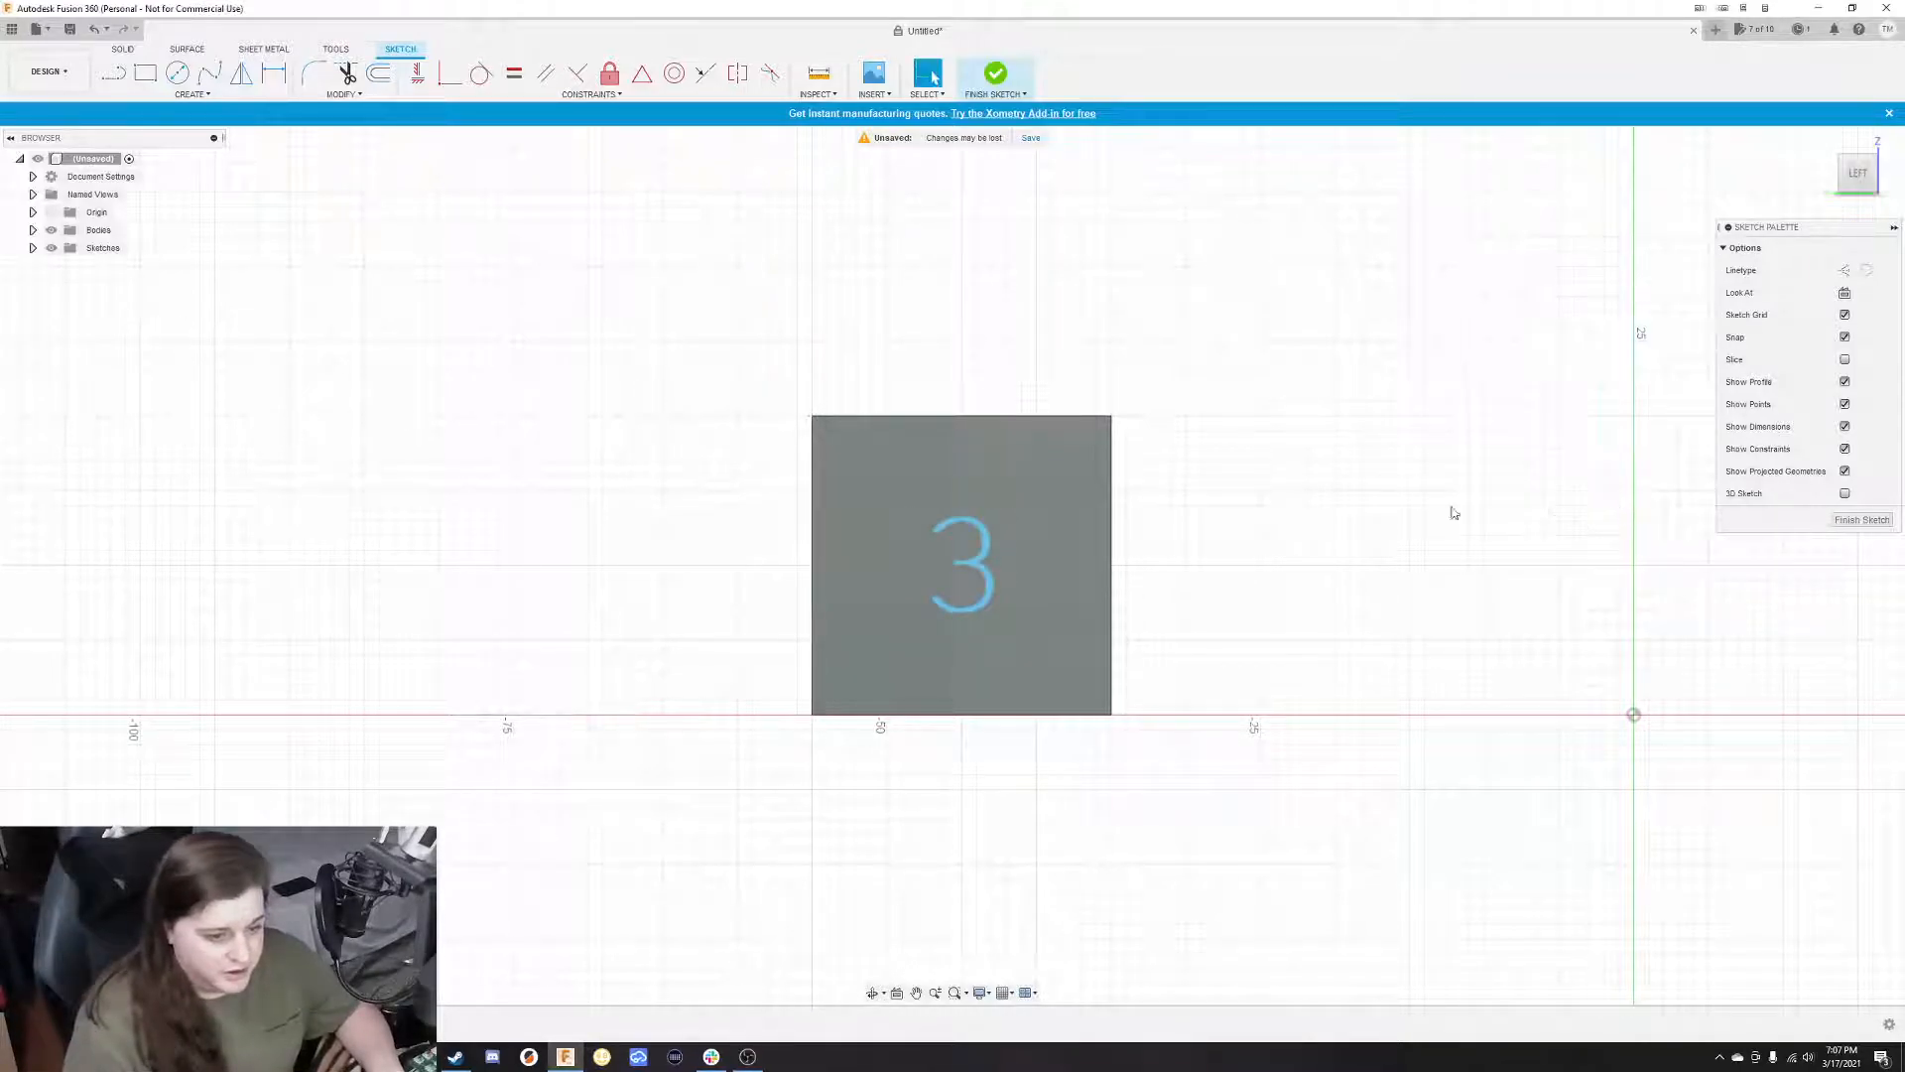
click(1862, 519)
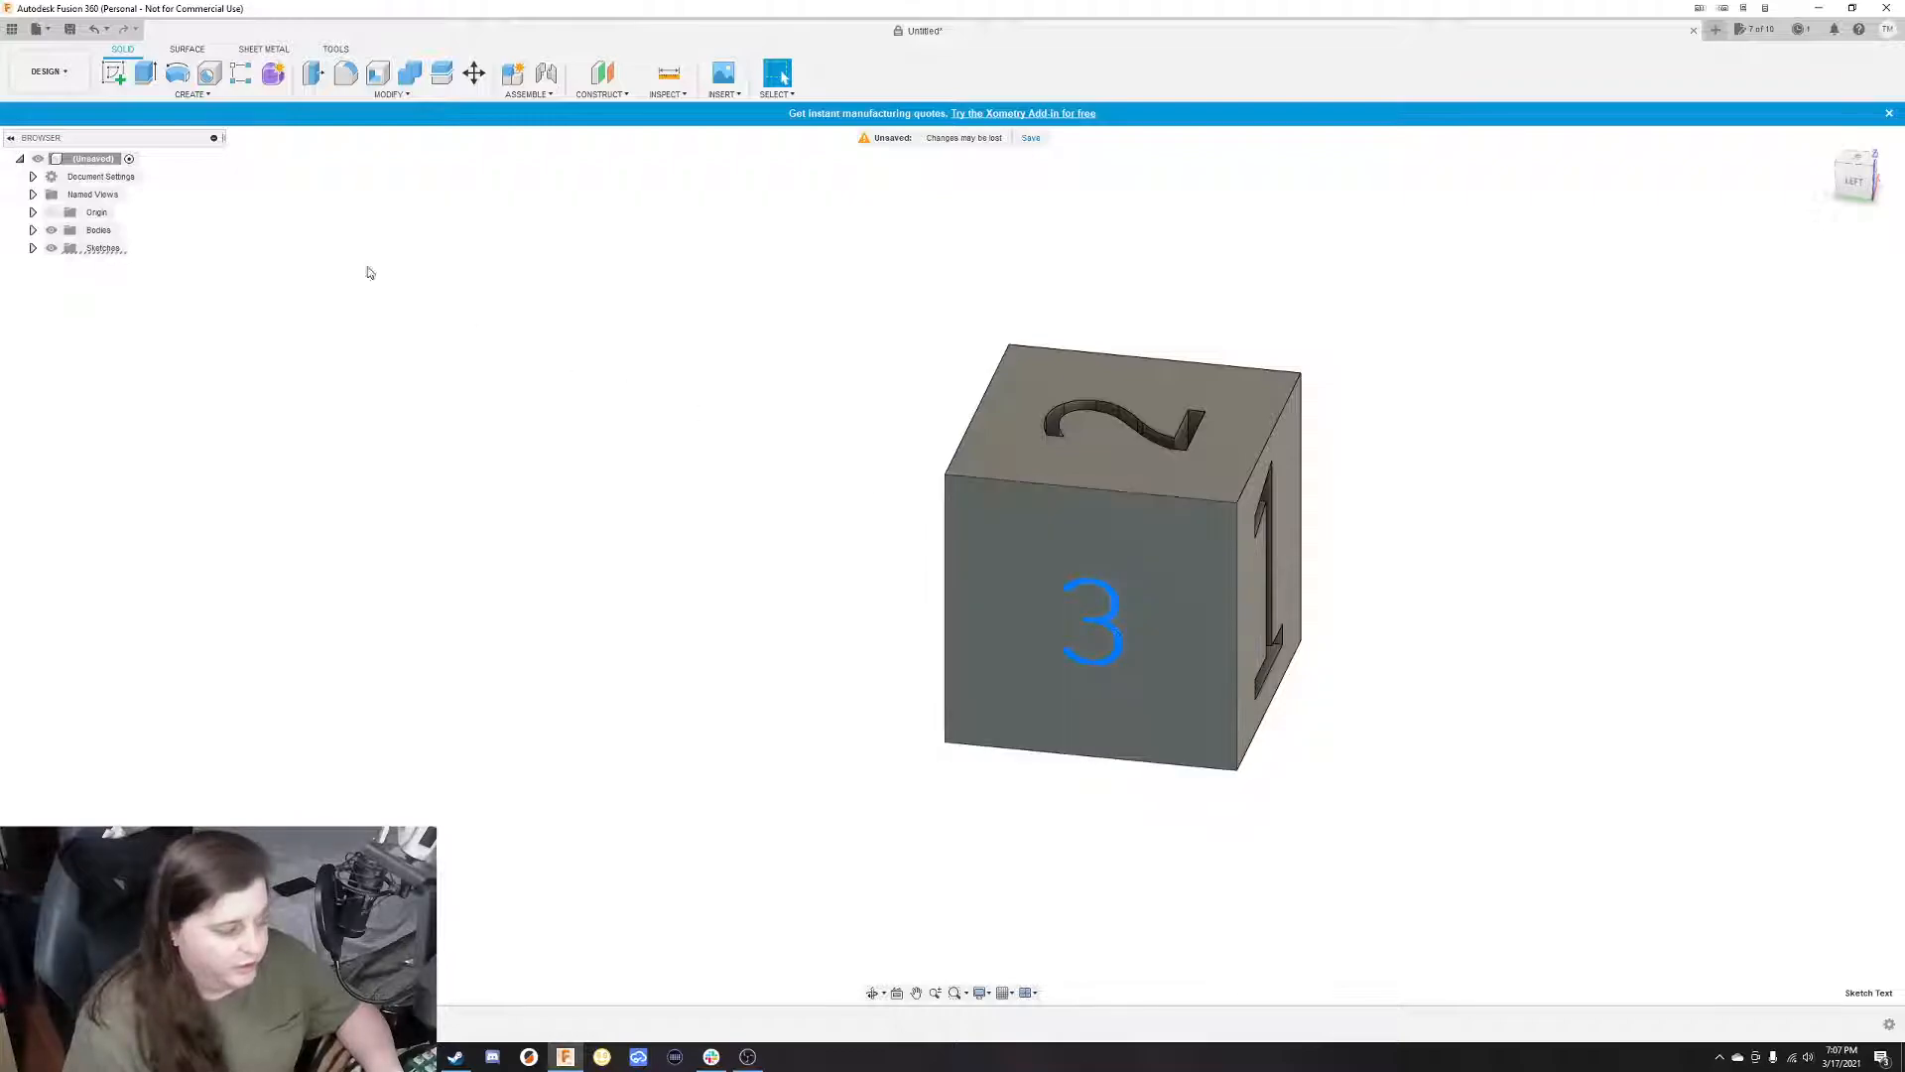
Extrude the number 3 into the cube's left face as a 5 mm deep cut and recheck the feature's settings
click(147, 74)
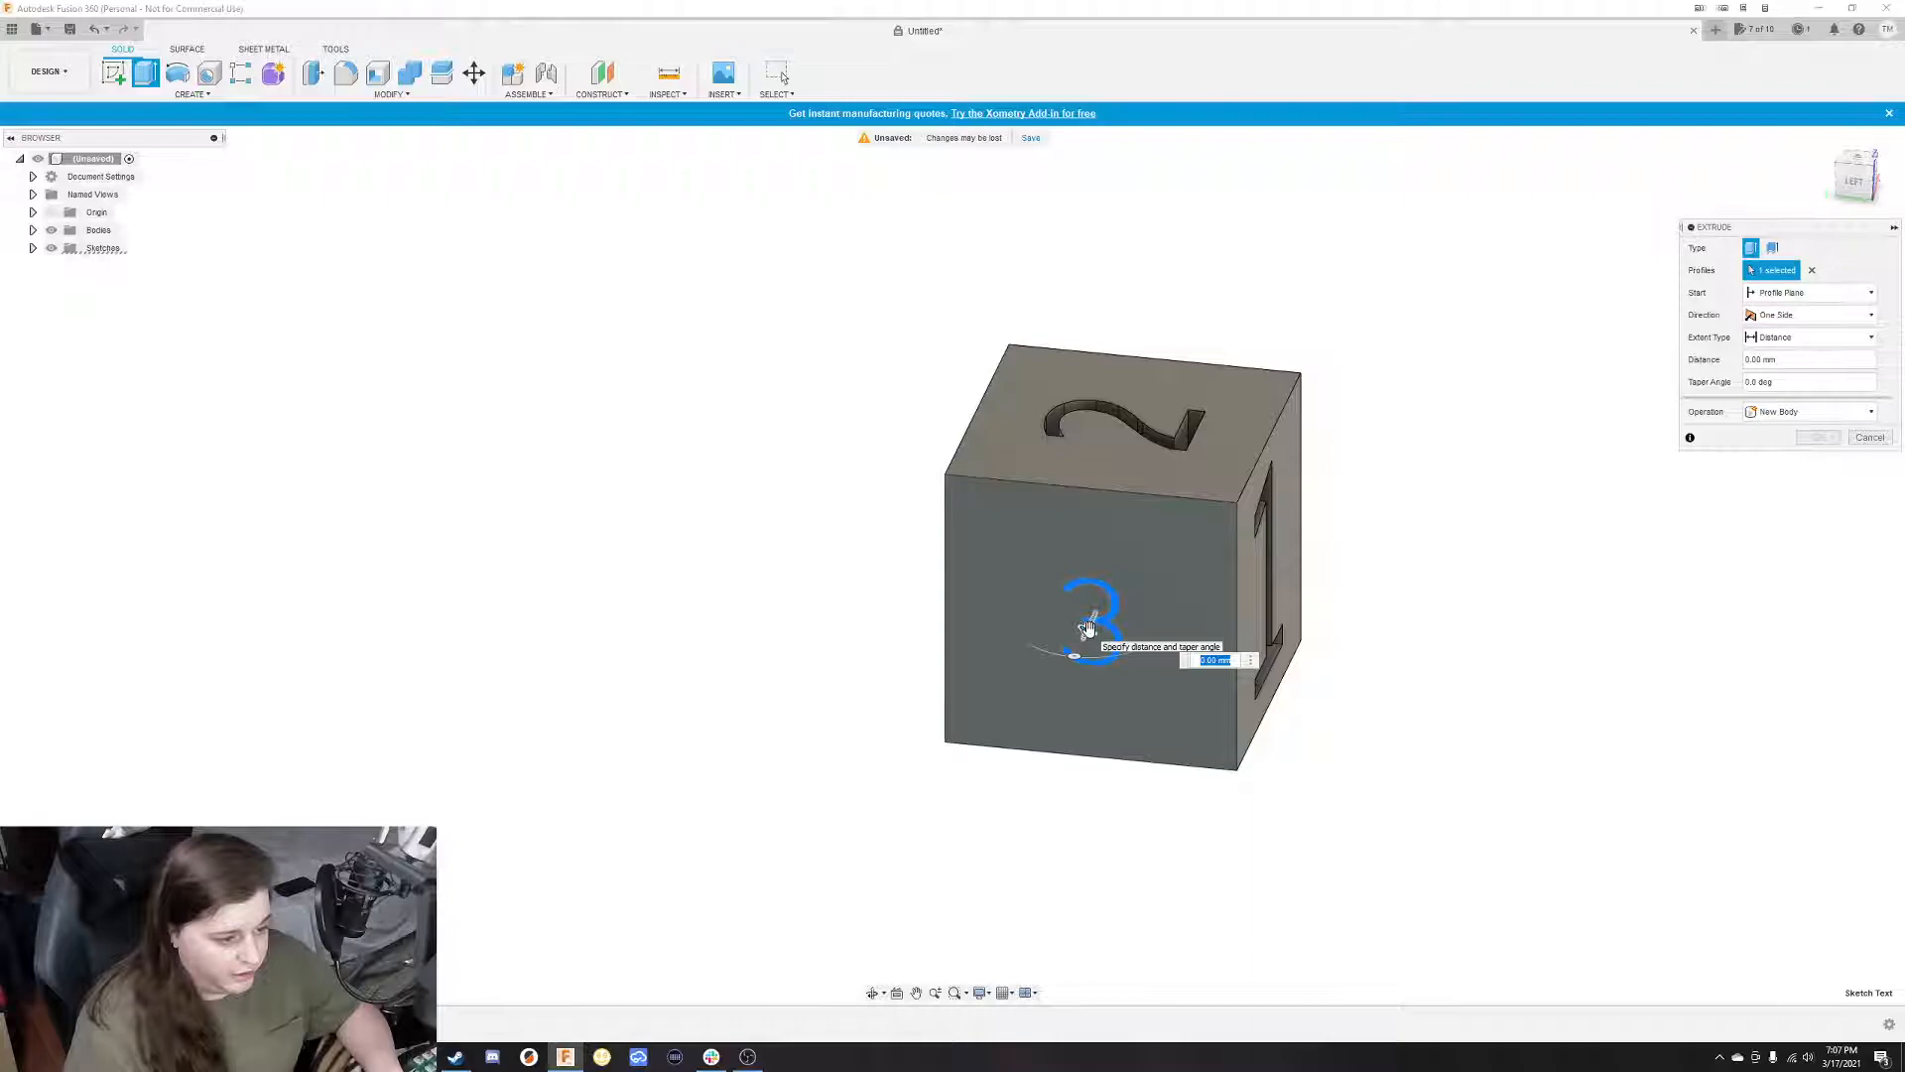
drag(1088, 627, 1125, 611)
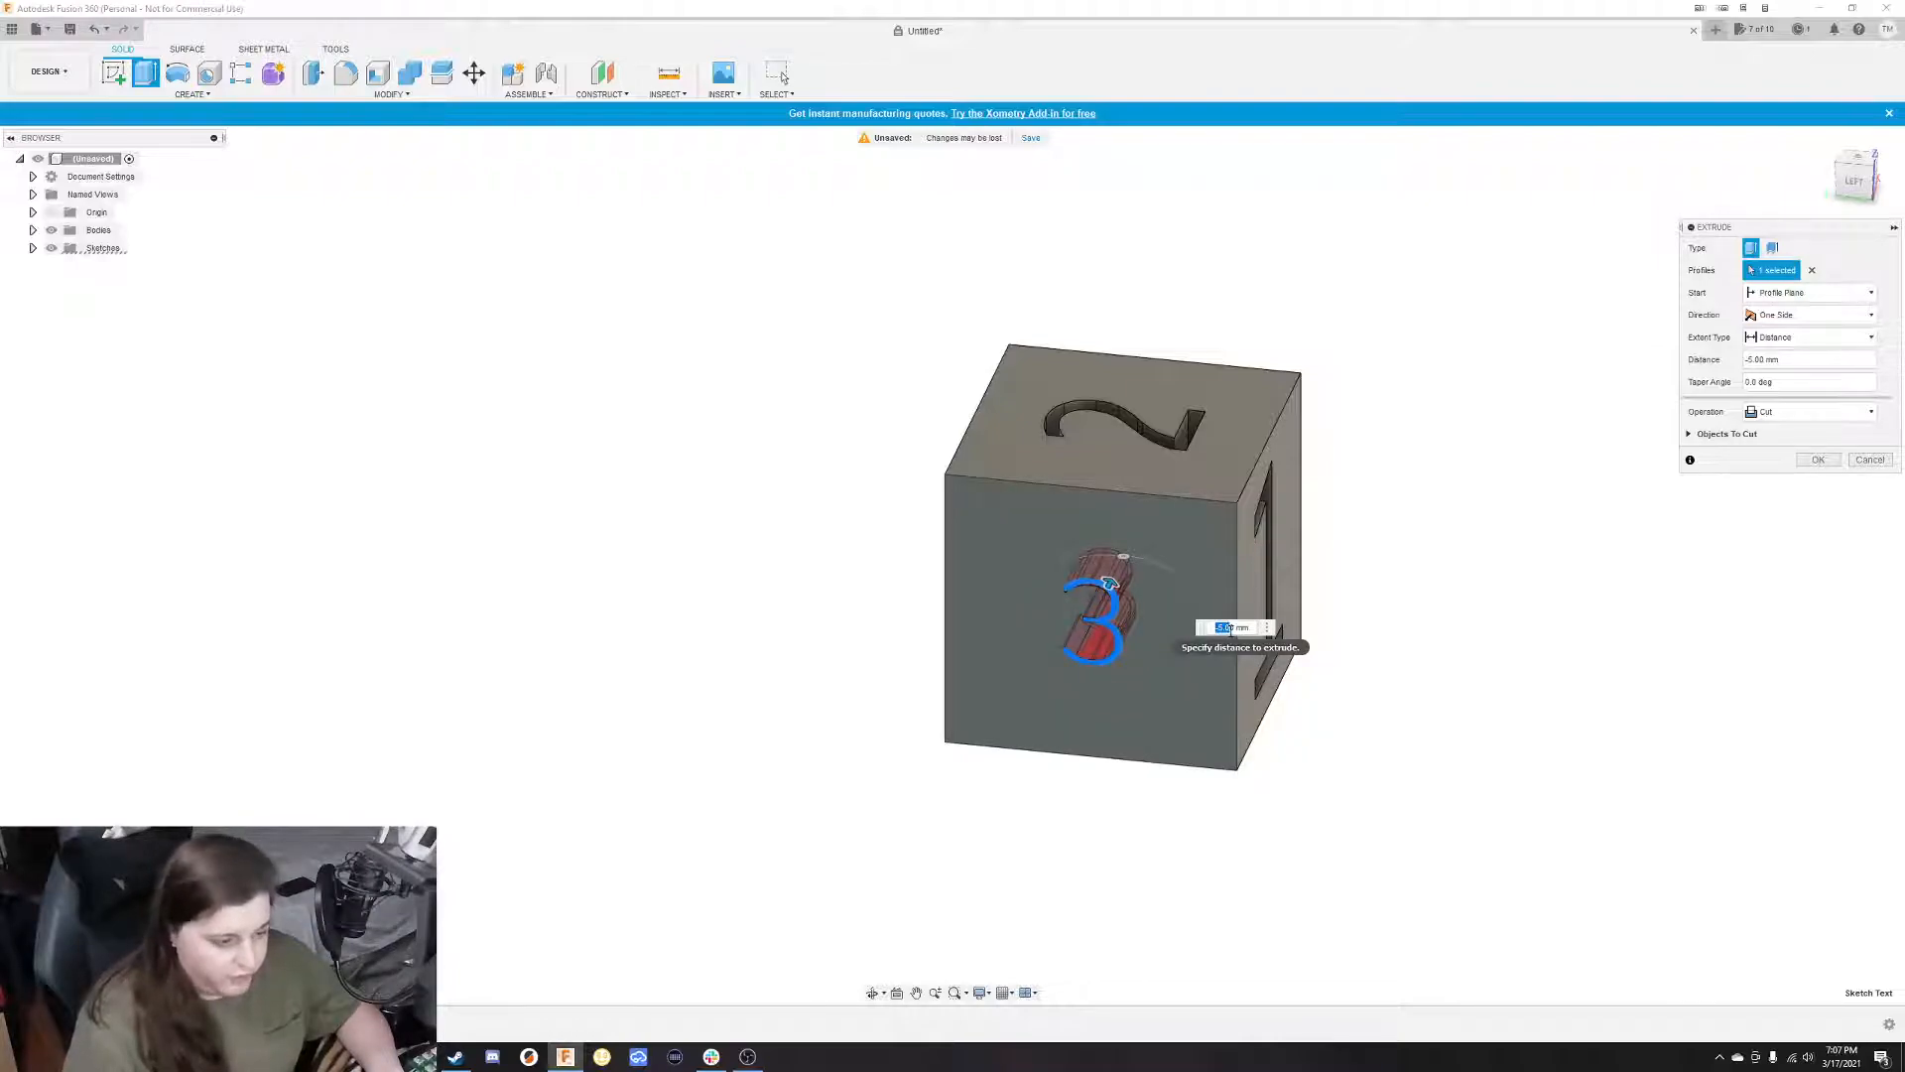
drag(1248, 627, 1163, 631)
key(BackSpace)
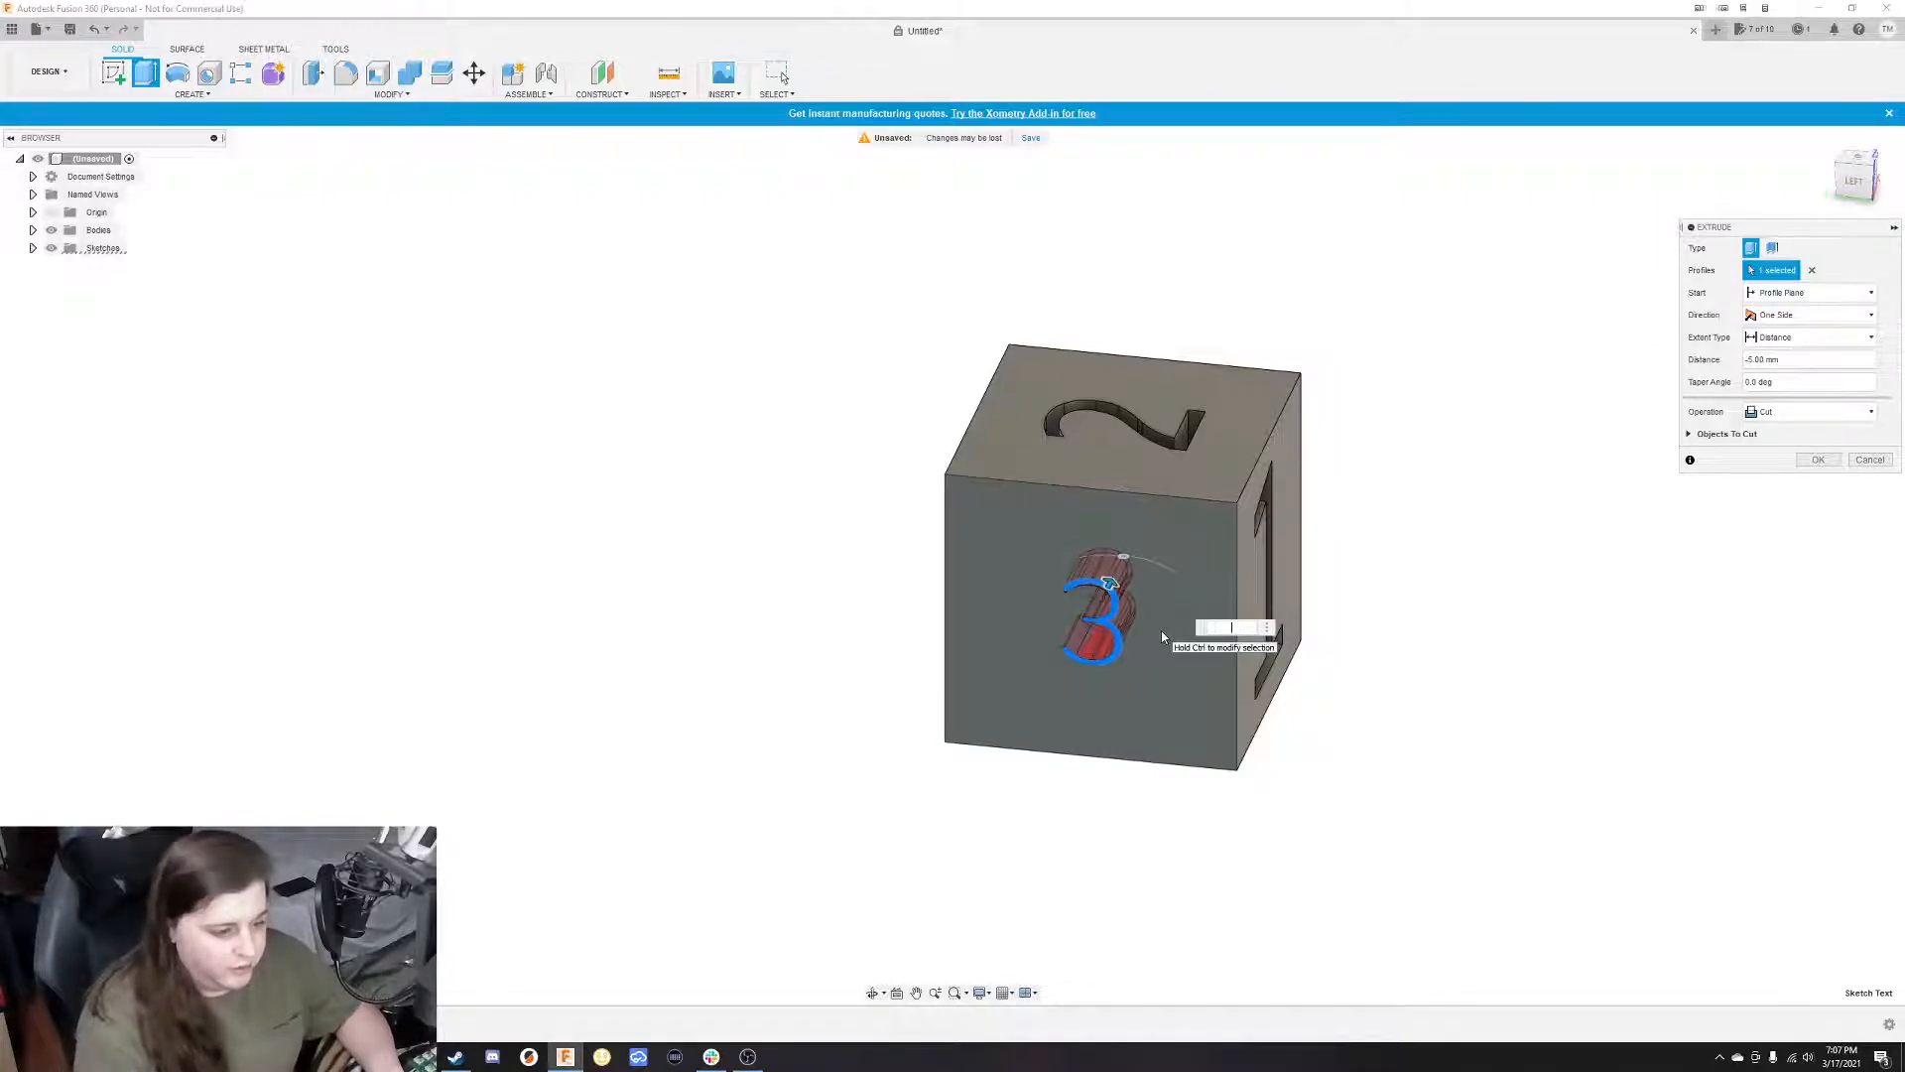
text(-5)
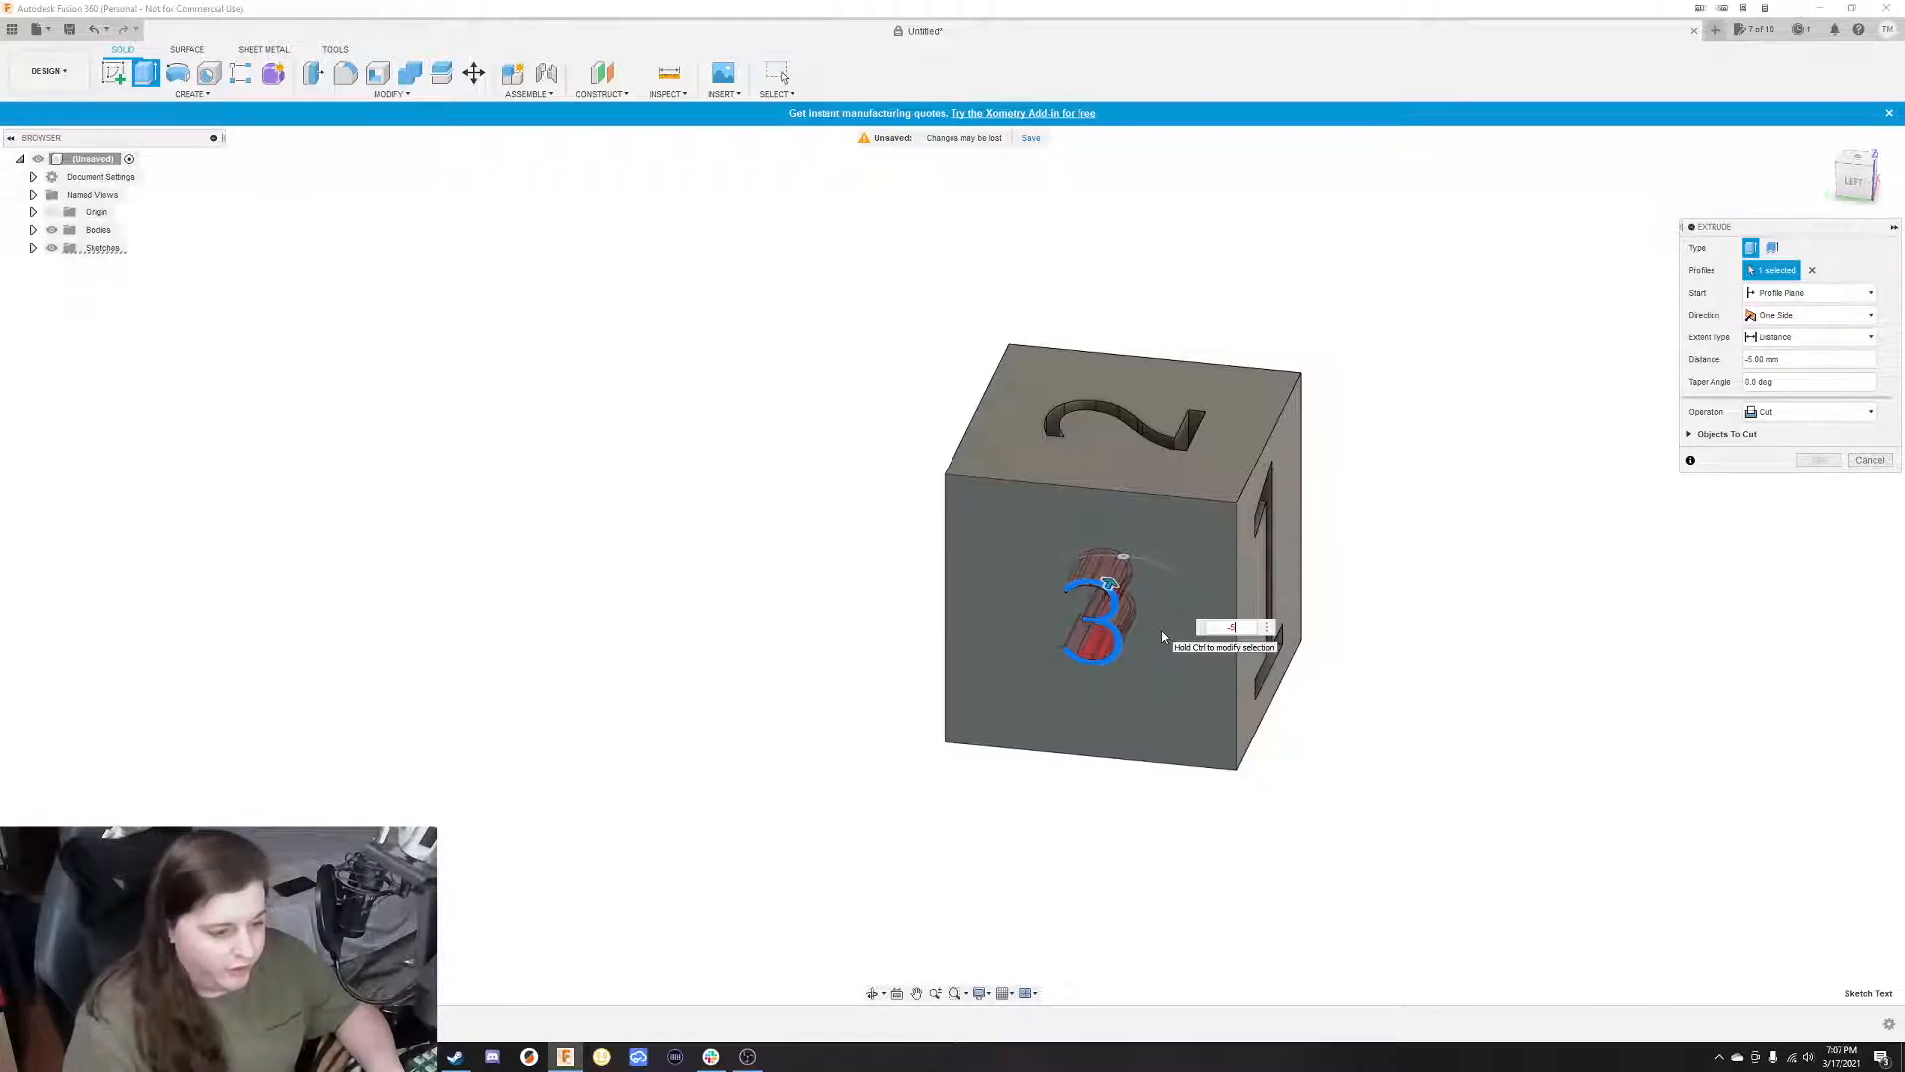
text(m)
key(BackSpace)
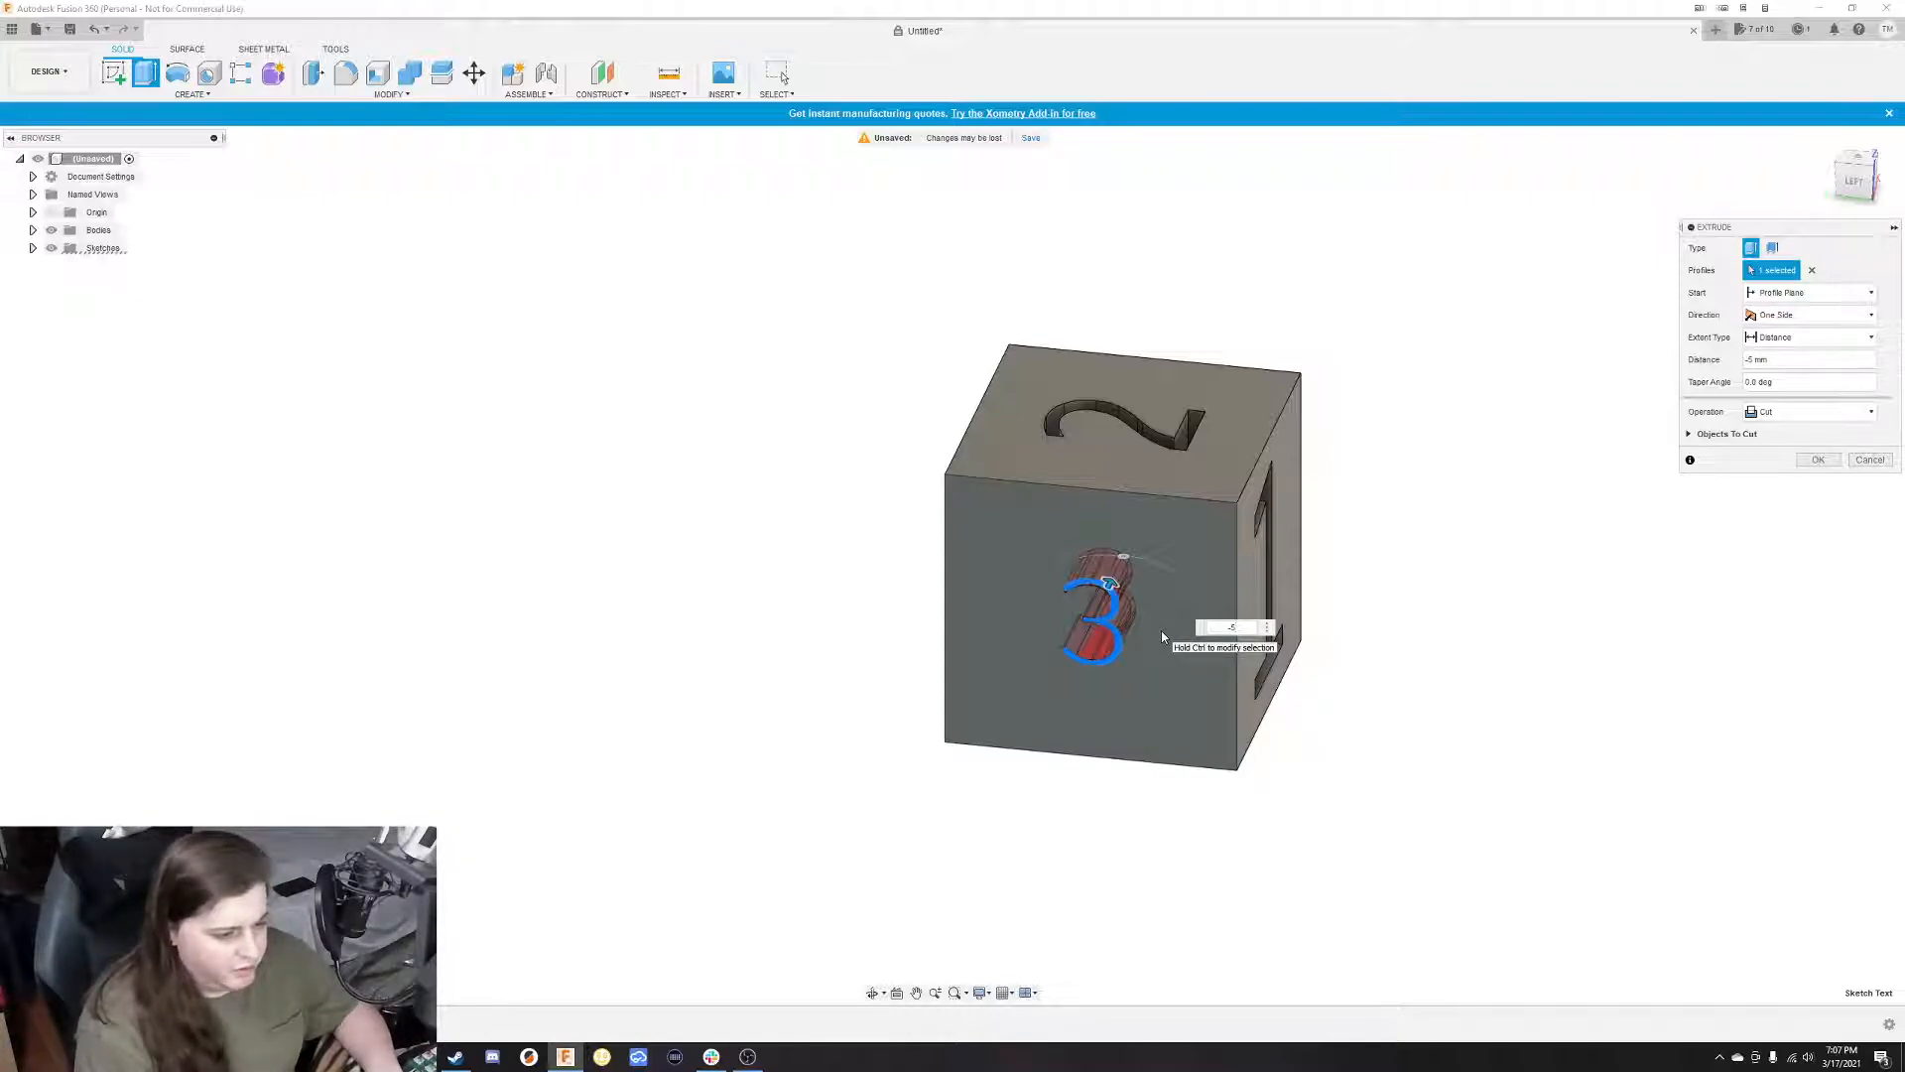
key(Return)
mouse_move(1161, 629)
shift+middle_down()
mouse_move(1085, 660)
mouse_move(1127, 668)
mouse_move(1076, 774)
shift+middle_up()
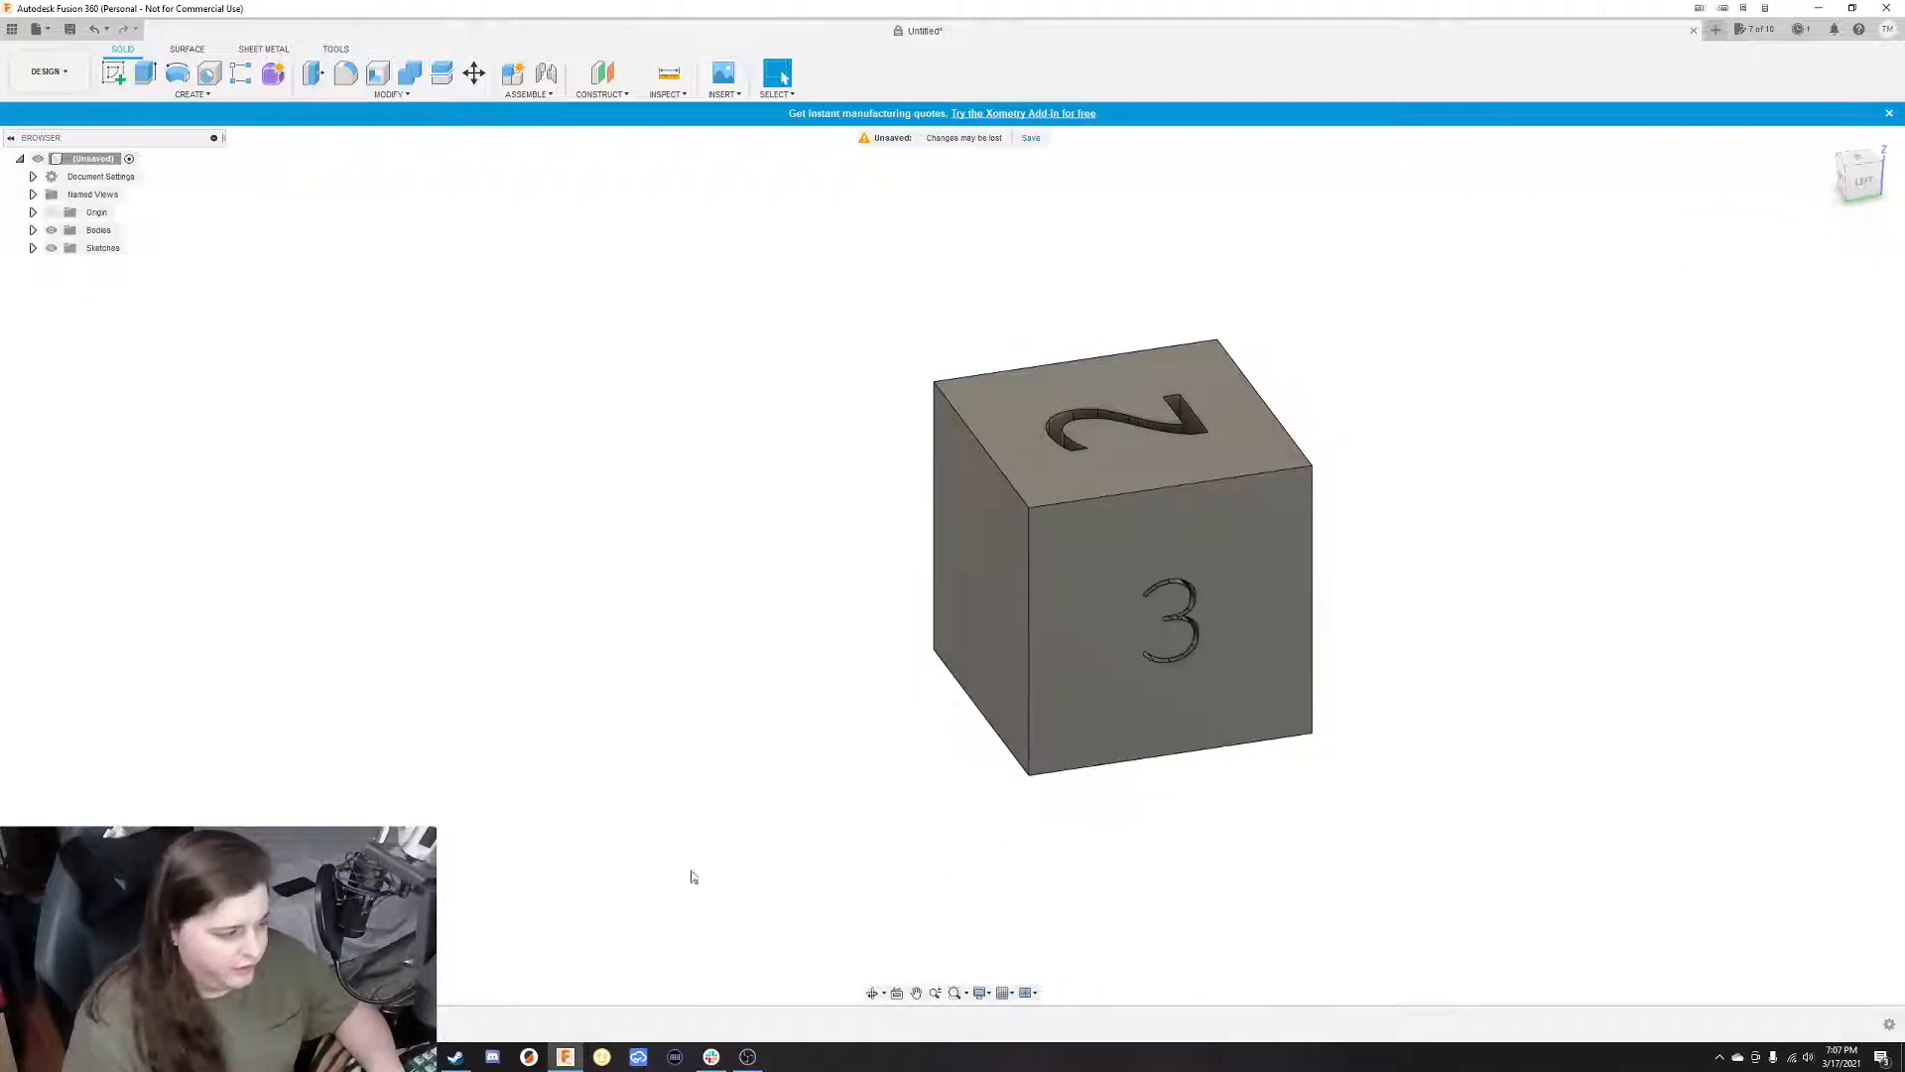
shift+middle_drag(1246, 717, 1002, 606)
shift+middle_drag(1154, 695, 1241, 721)
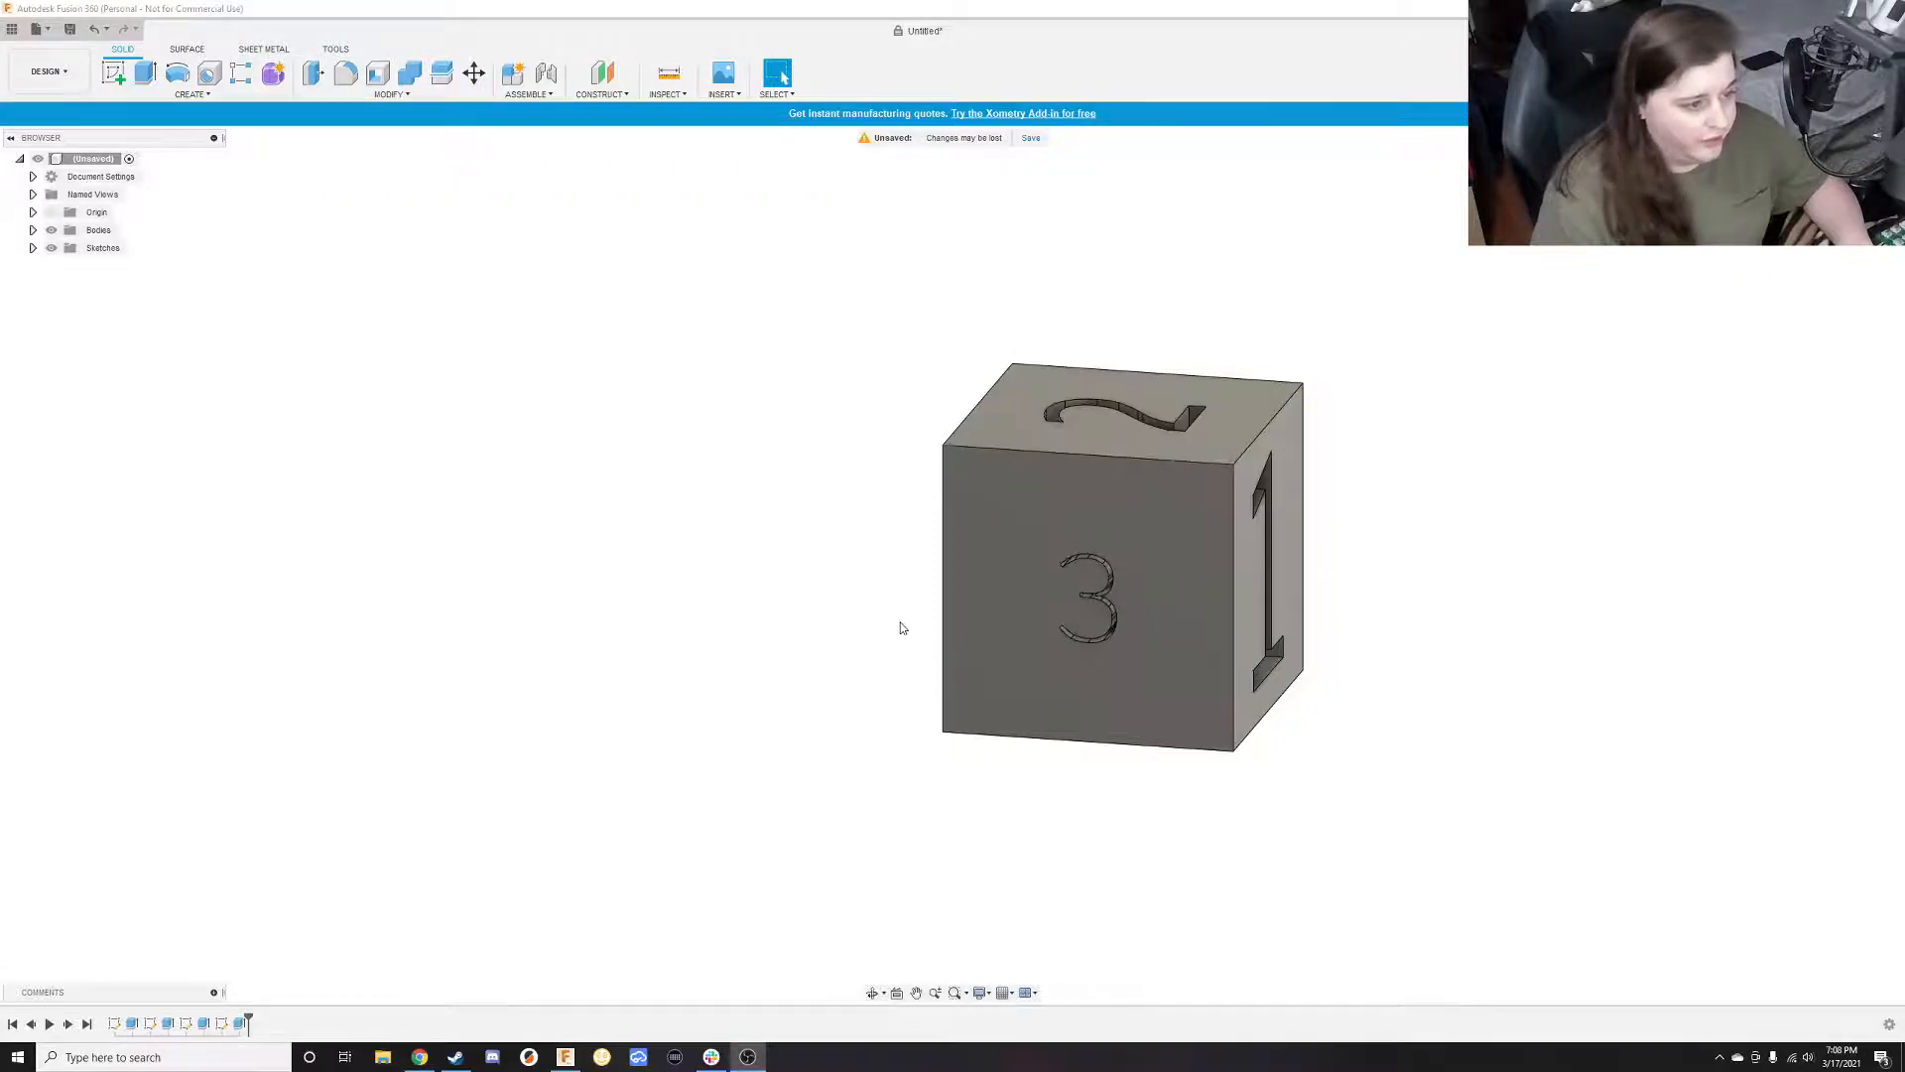
double_click(240, 1024)
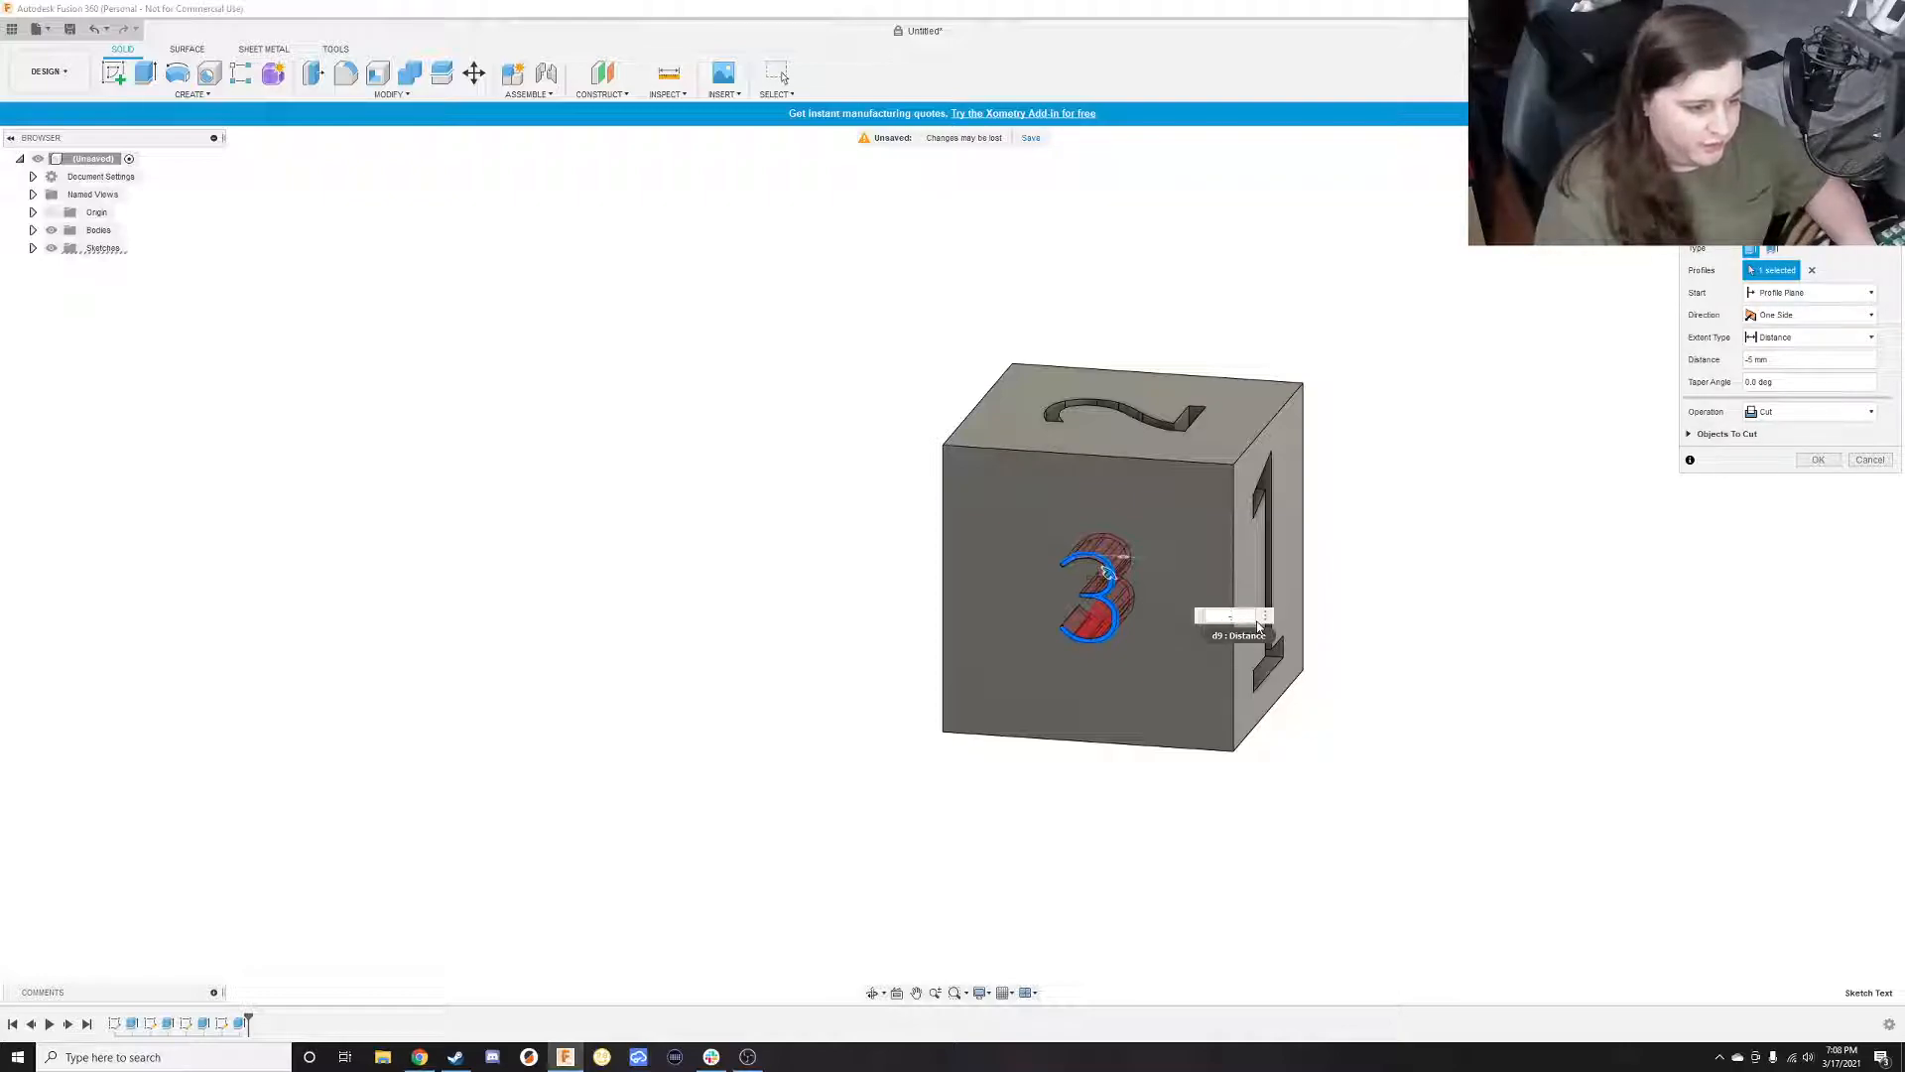
key(Return)
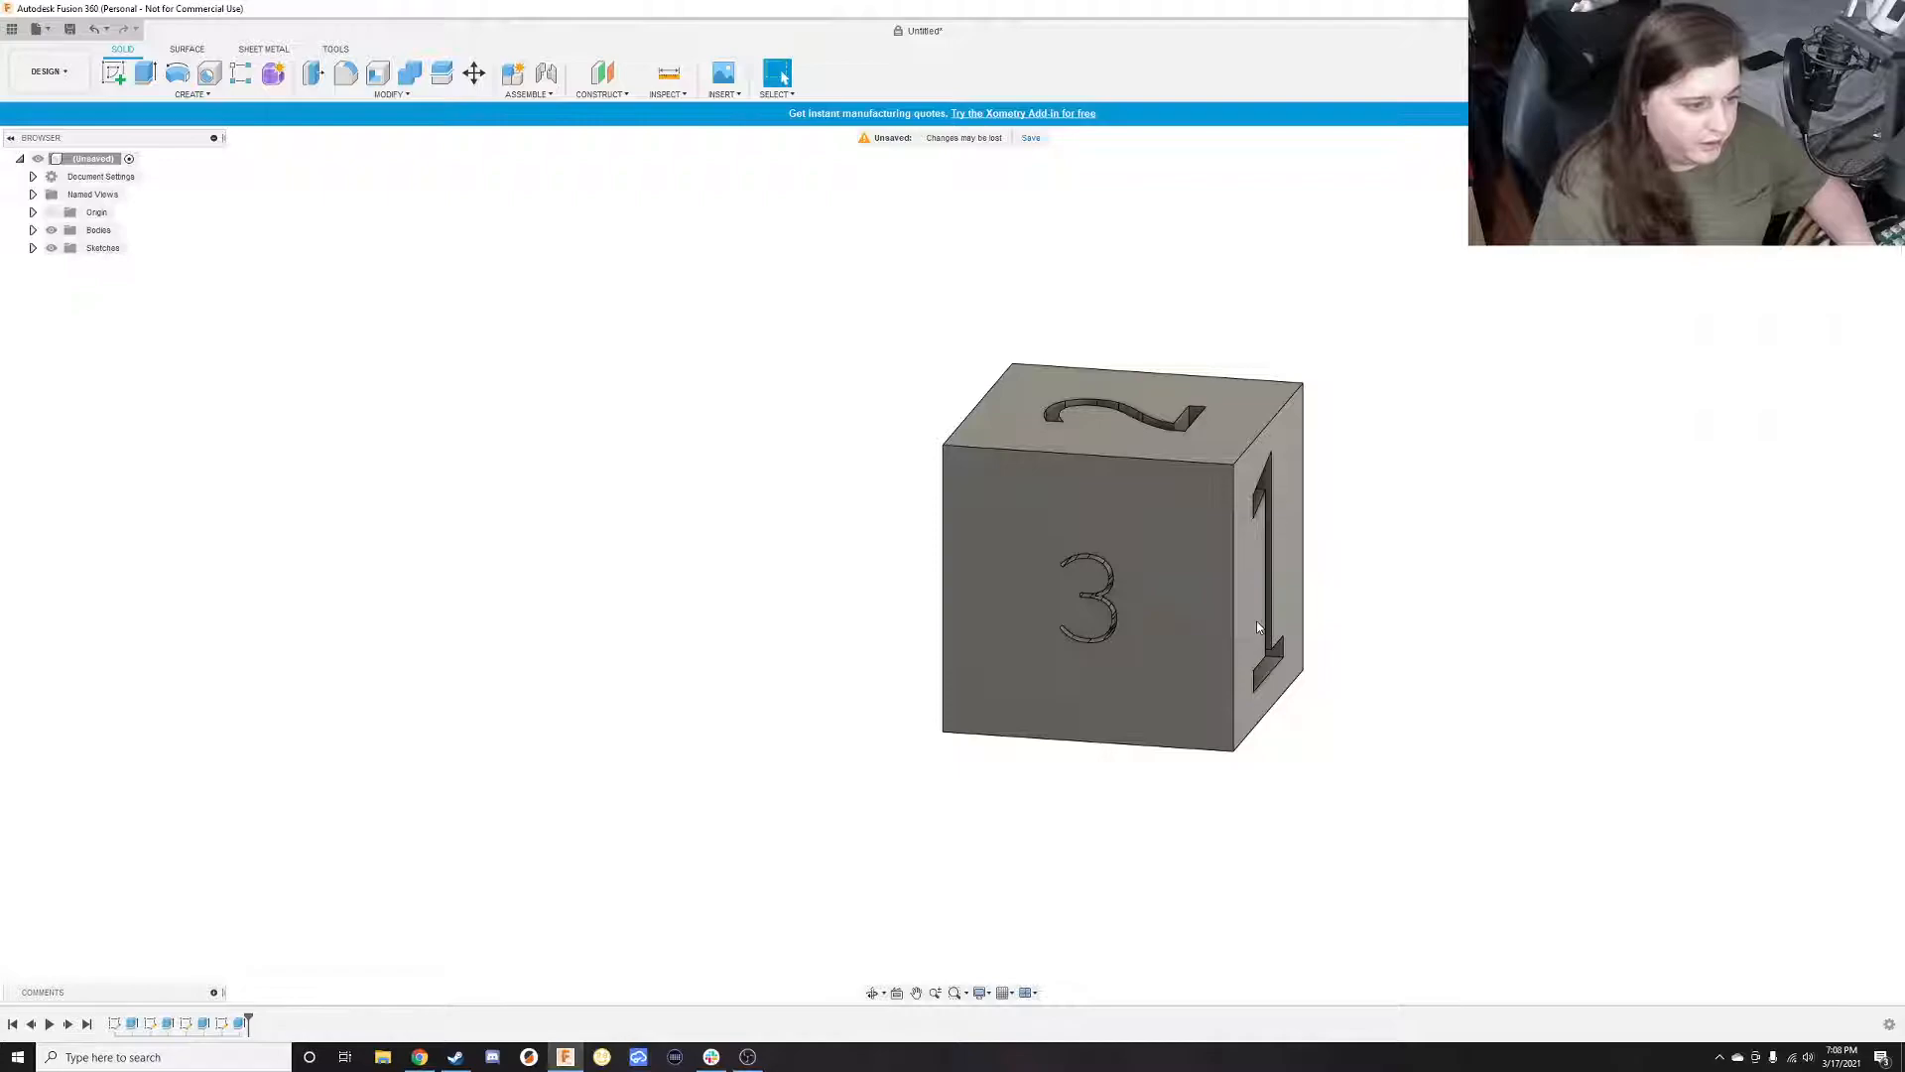
Start a sketch on the cube's back face and place a text frame spanning the face from corner to corner
shift+middle_drag(706, 671, 979, 680)
shift+middle_drag(822, 572, 782, 550)
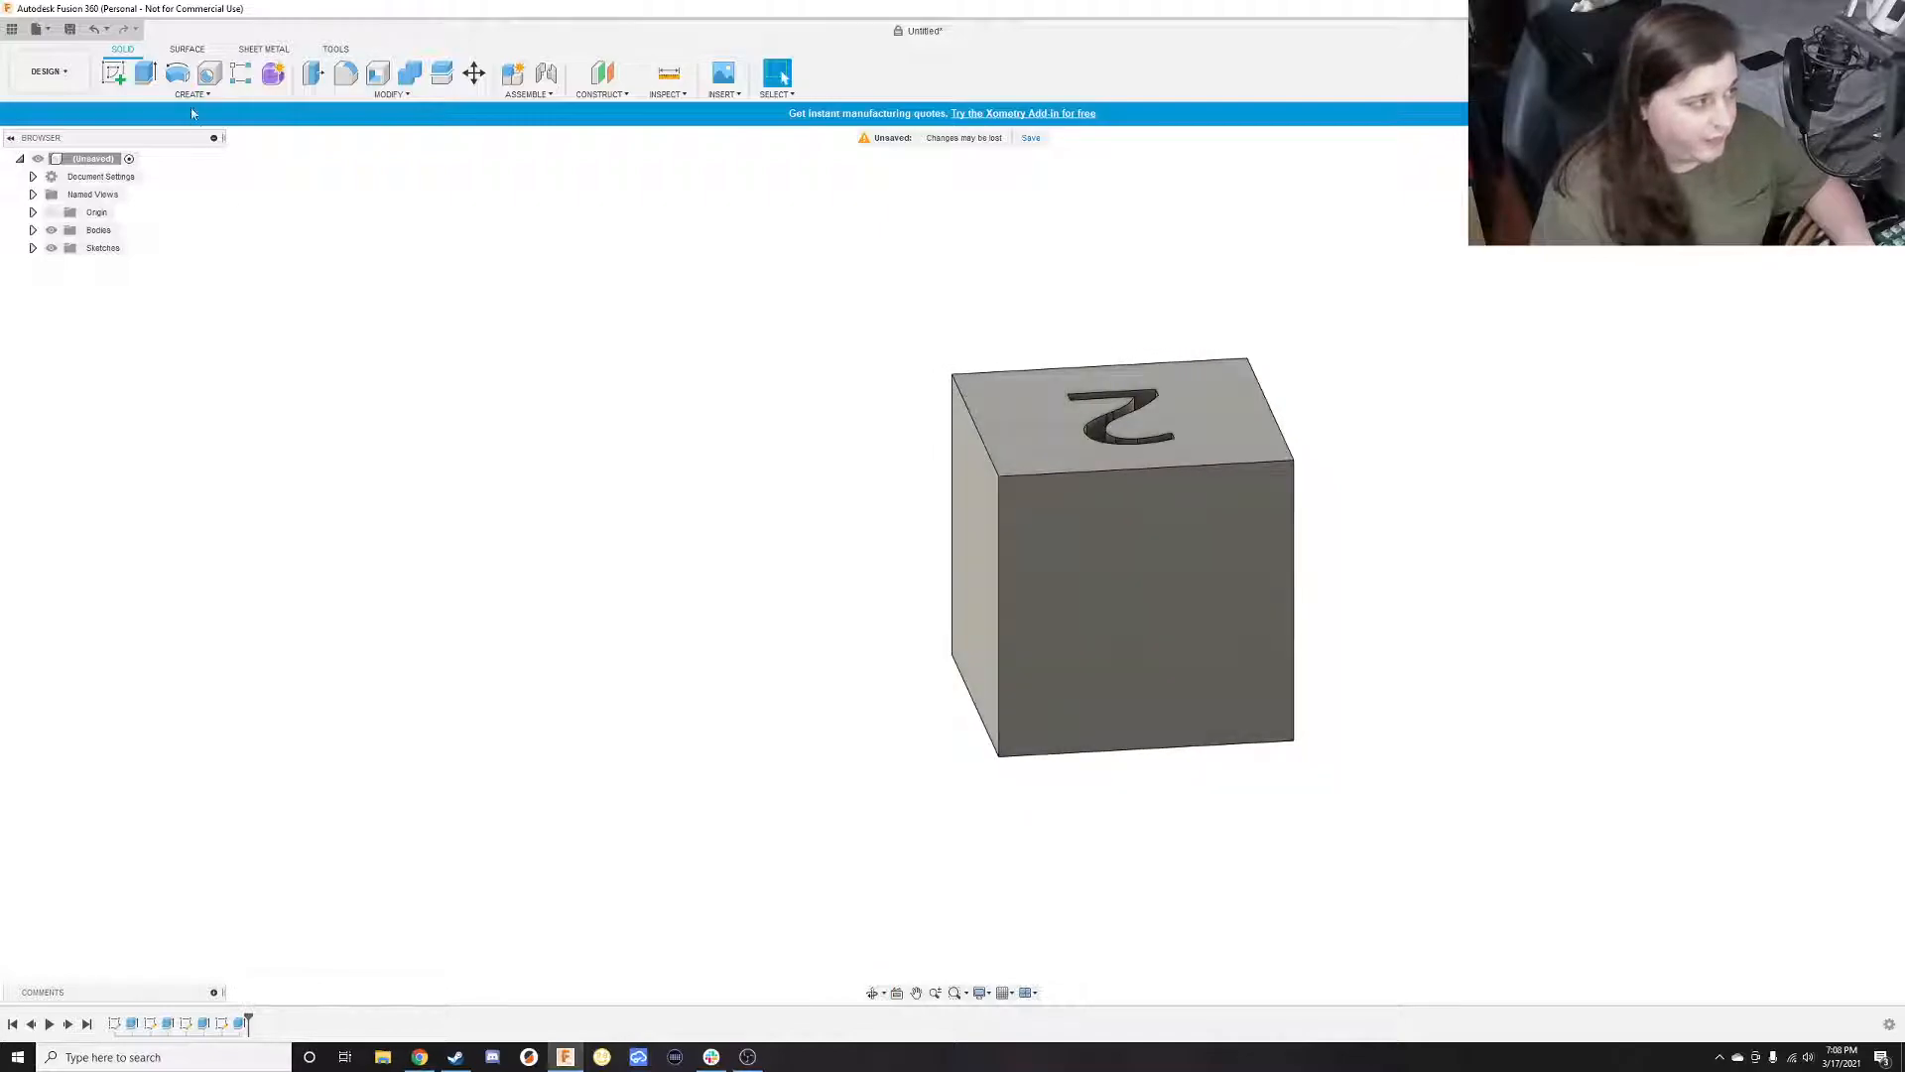
click(121, 76)
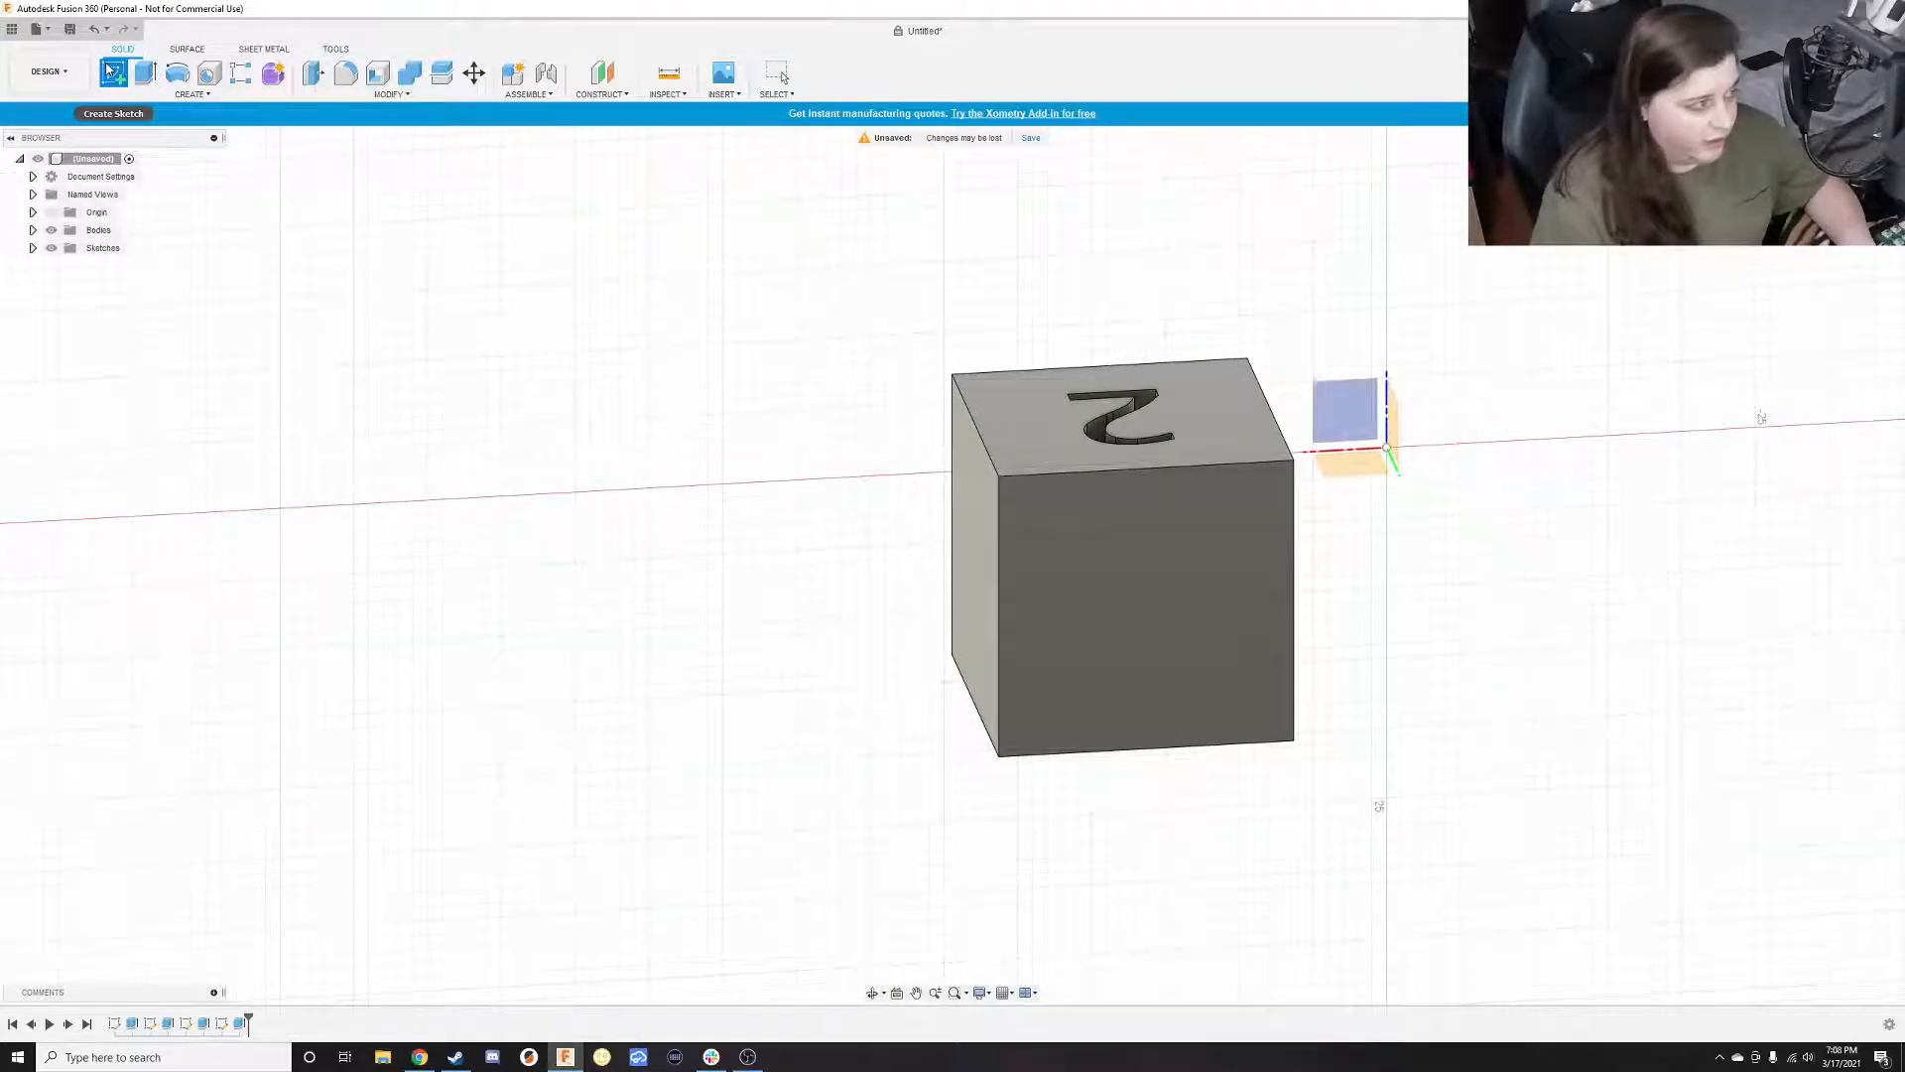
click(1110, 575)
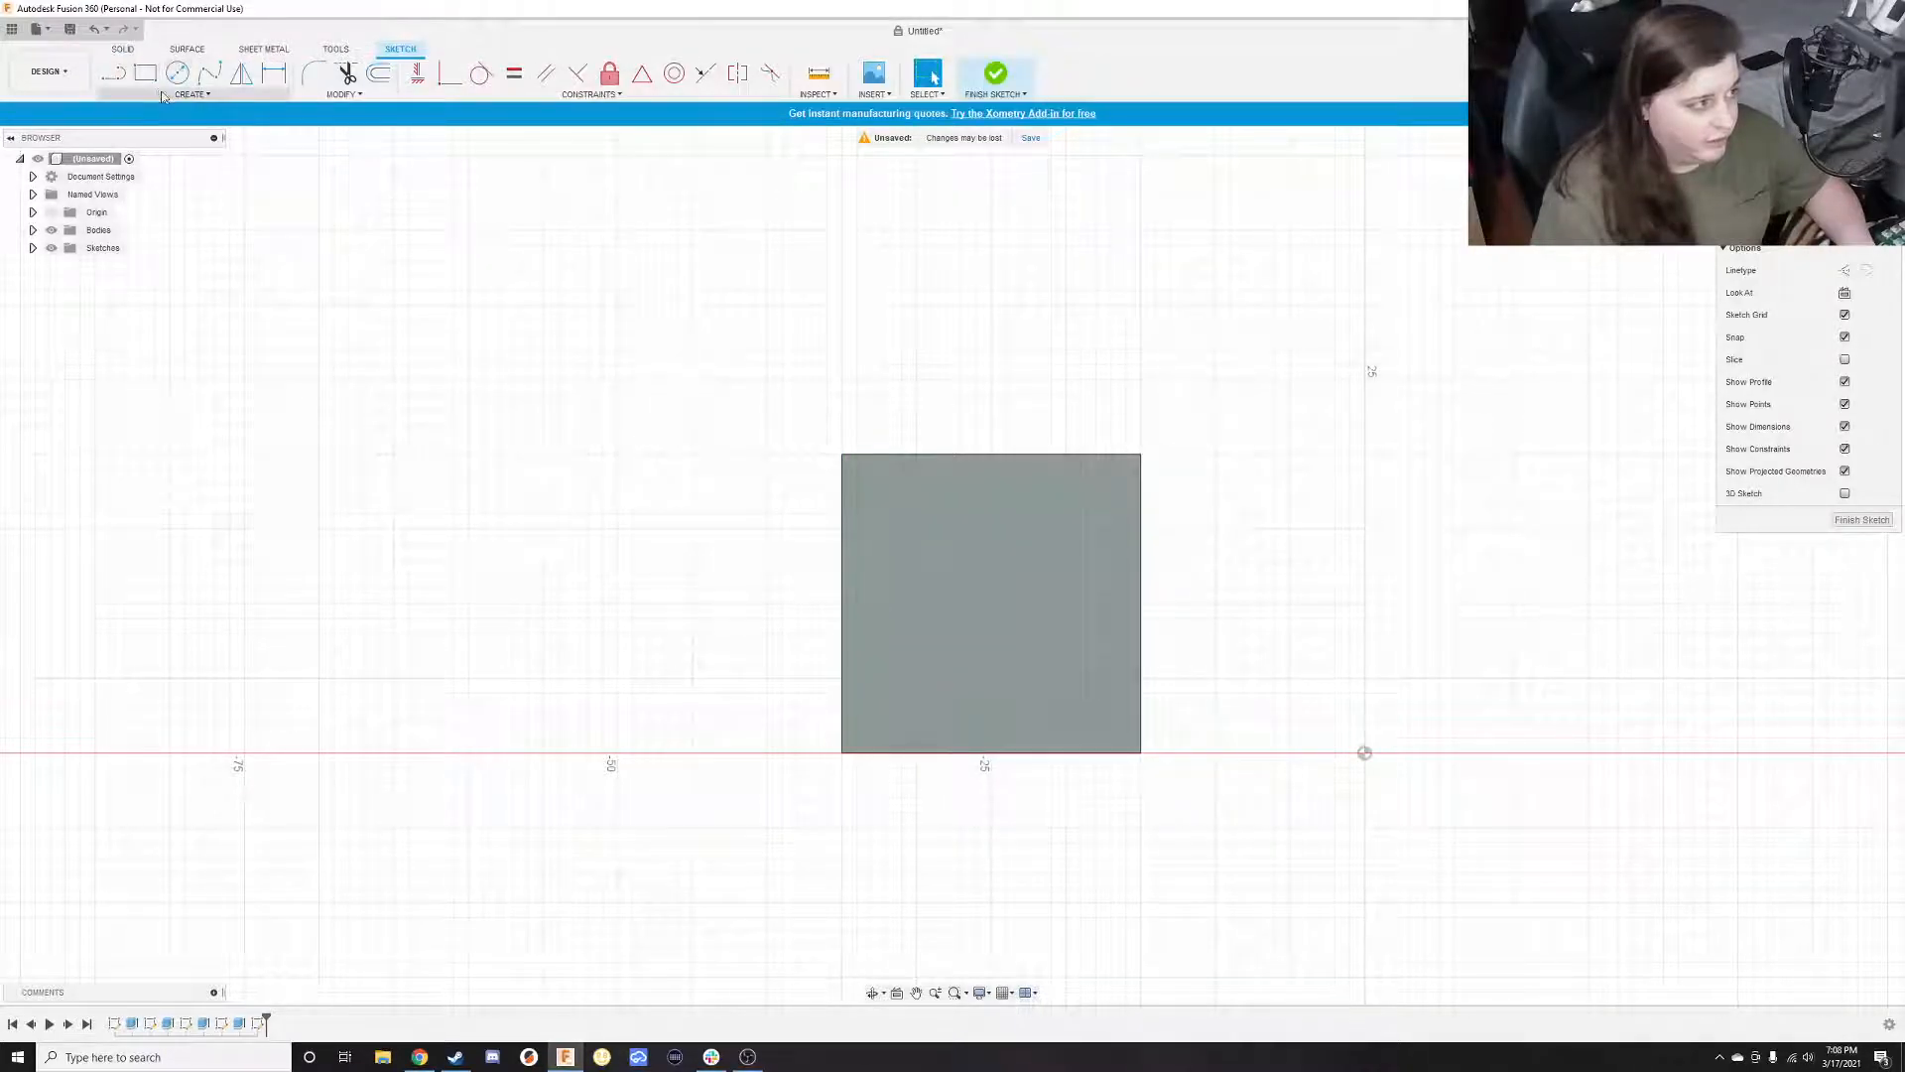
click(192, 95)
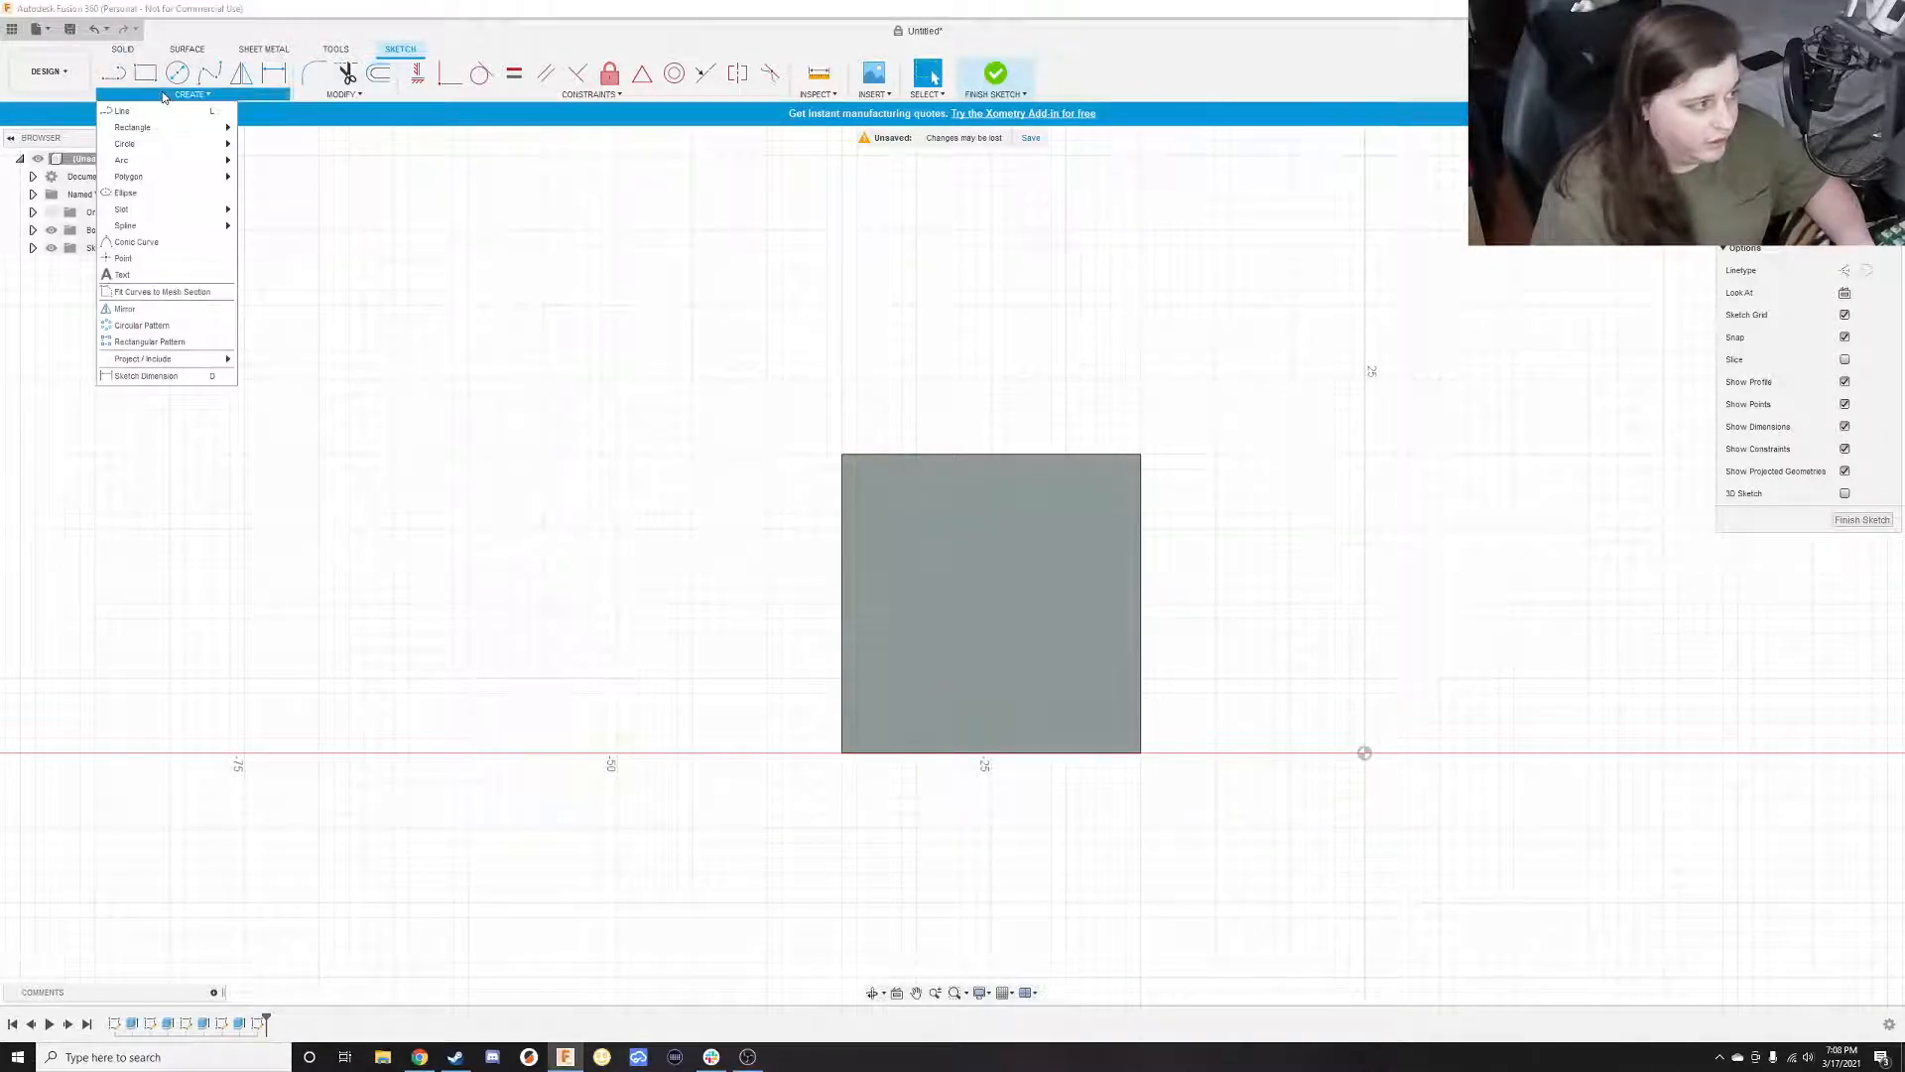
click(156, 277)
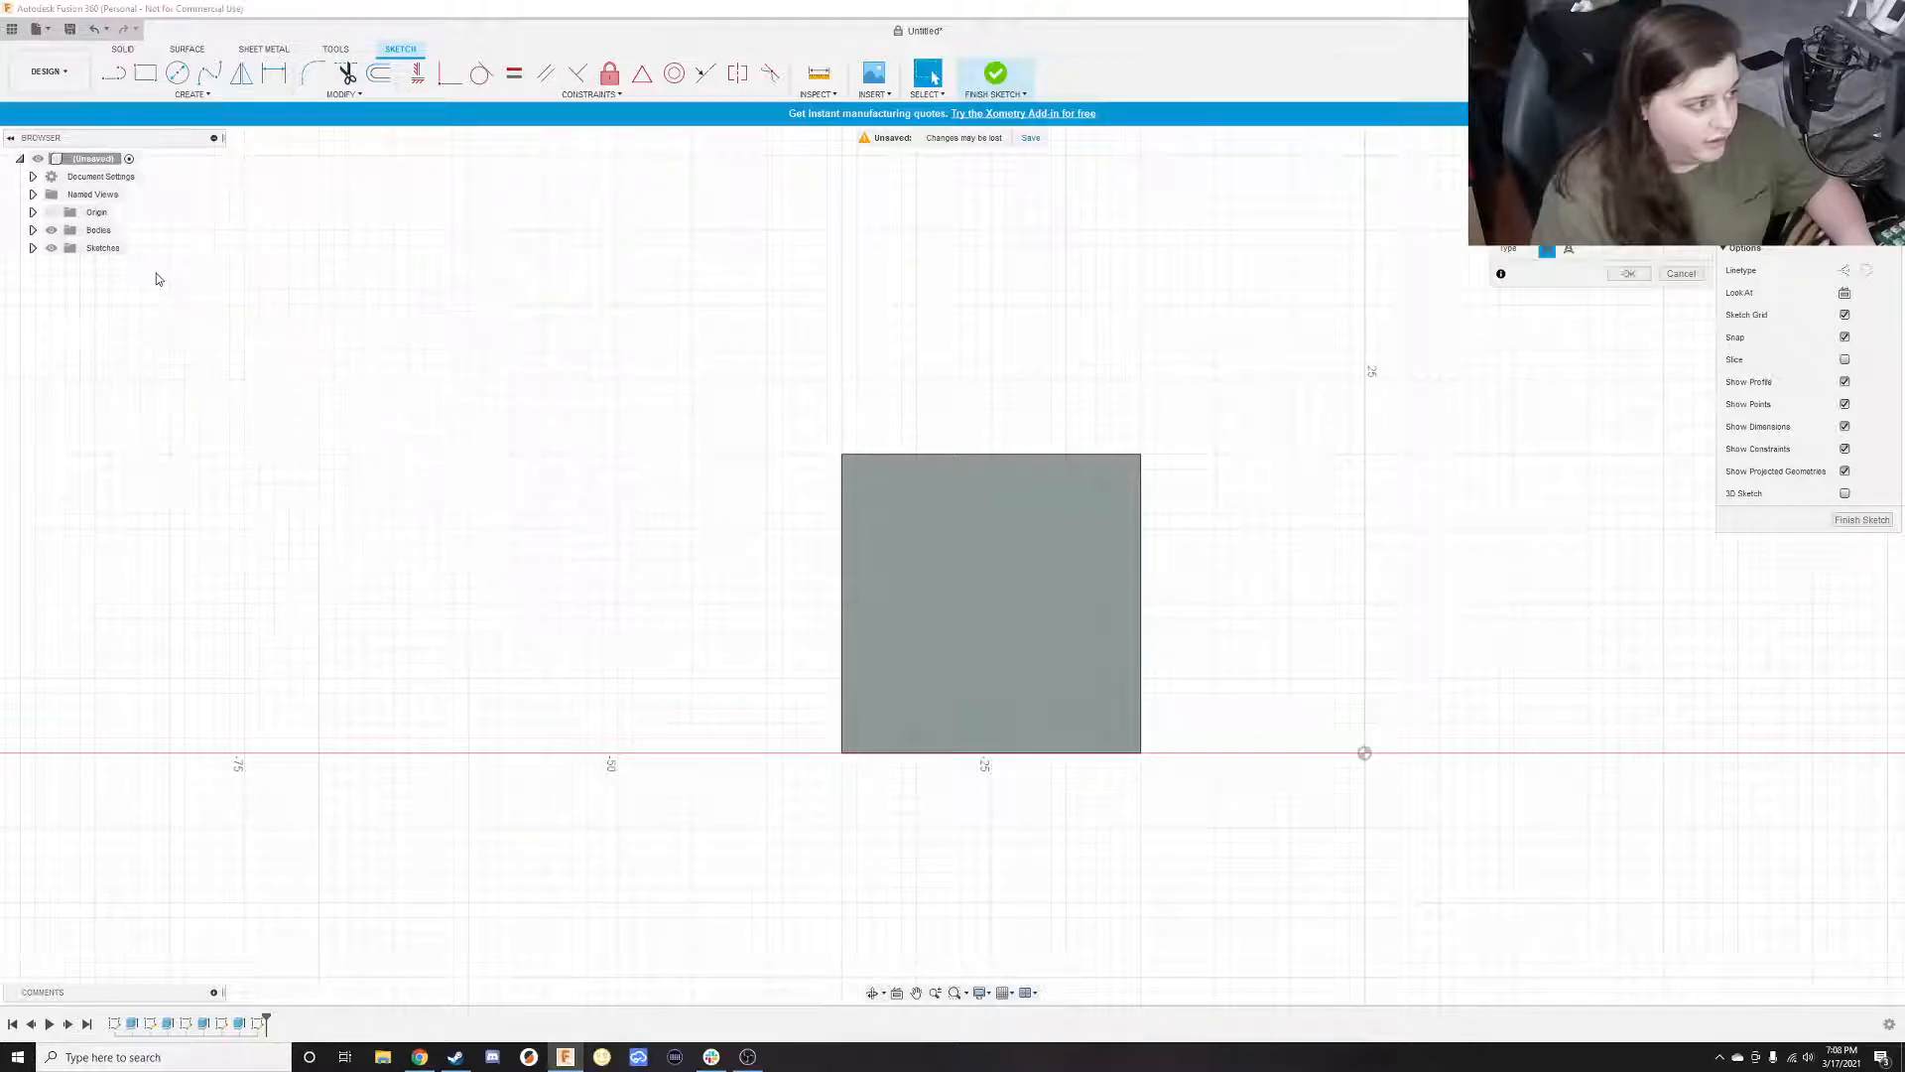
click(844, 455)
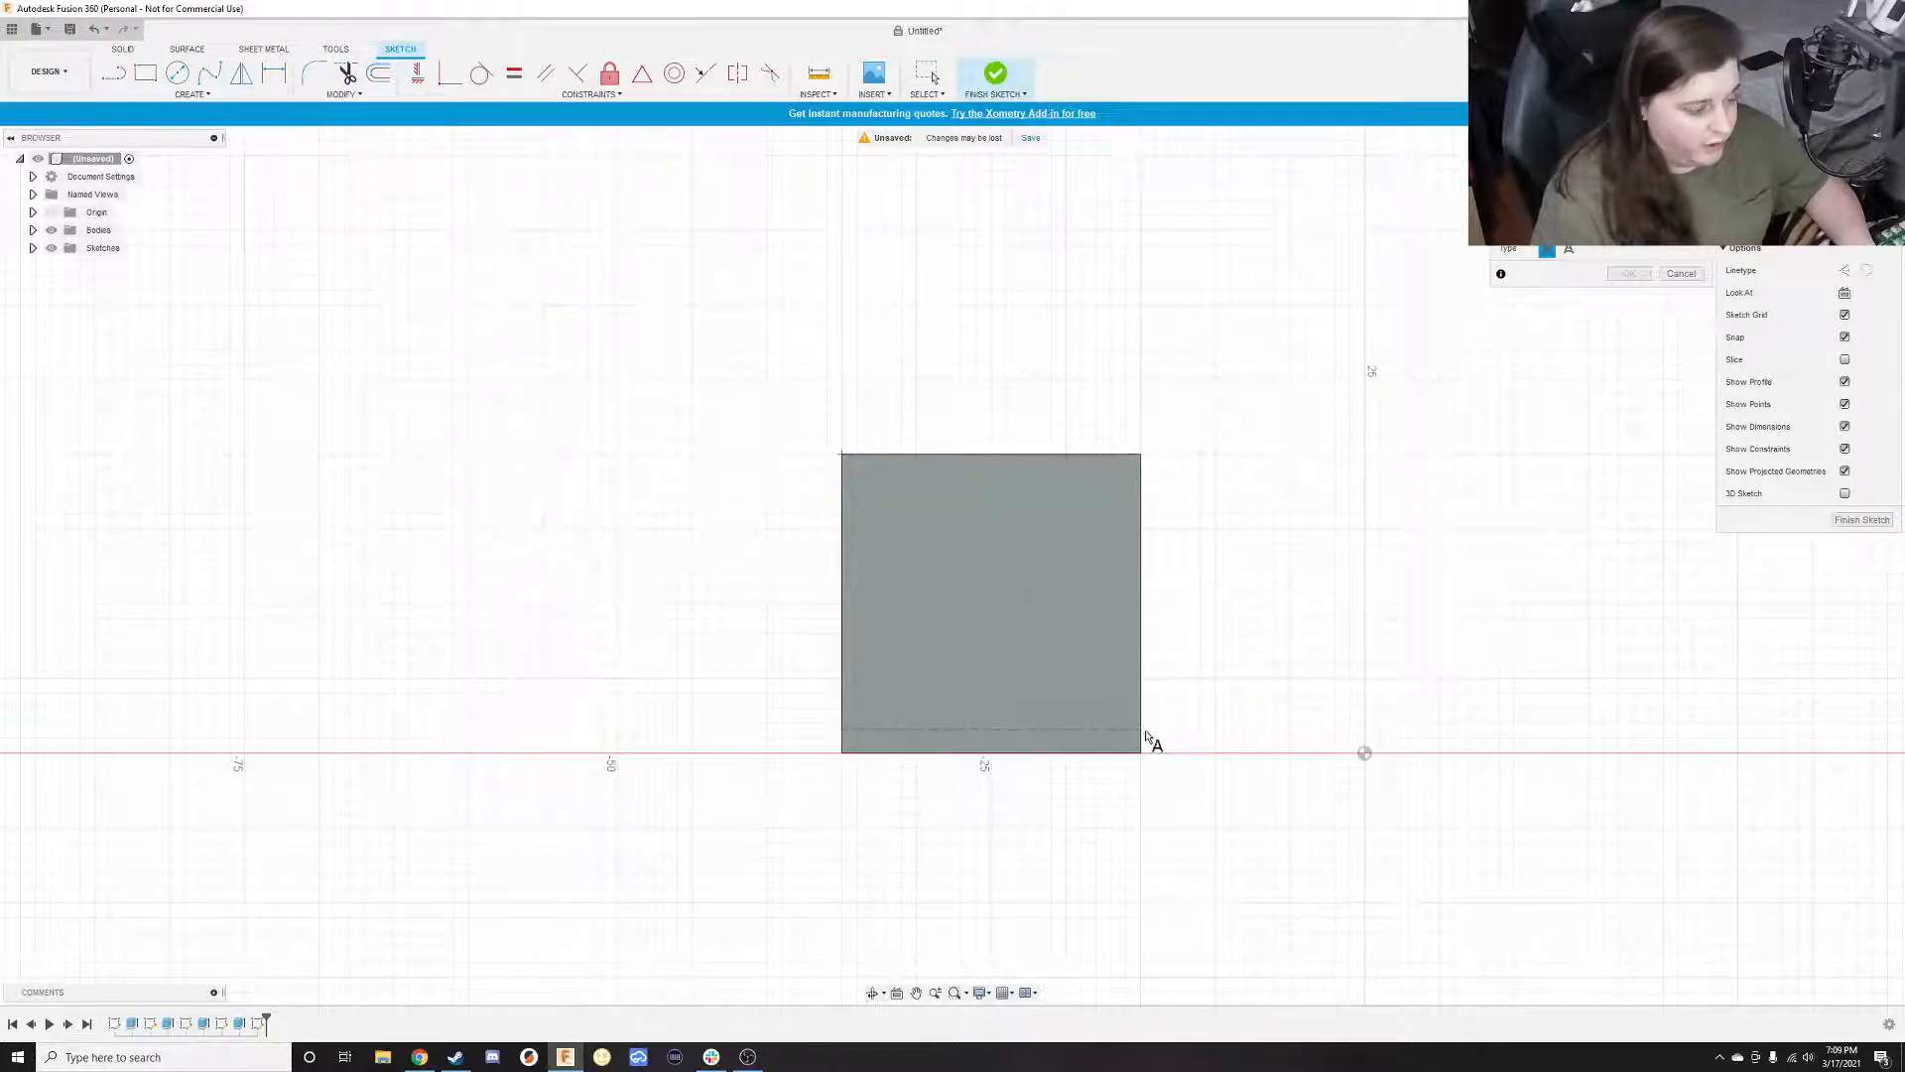
click(1141, 761)
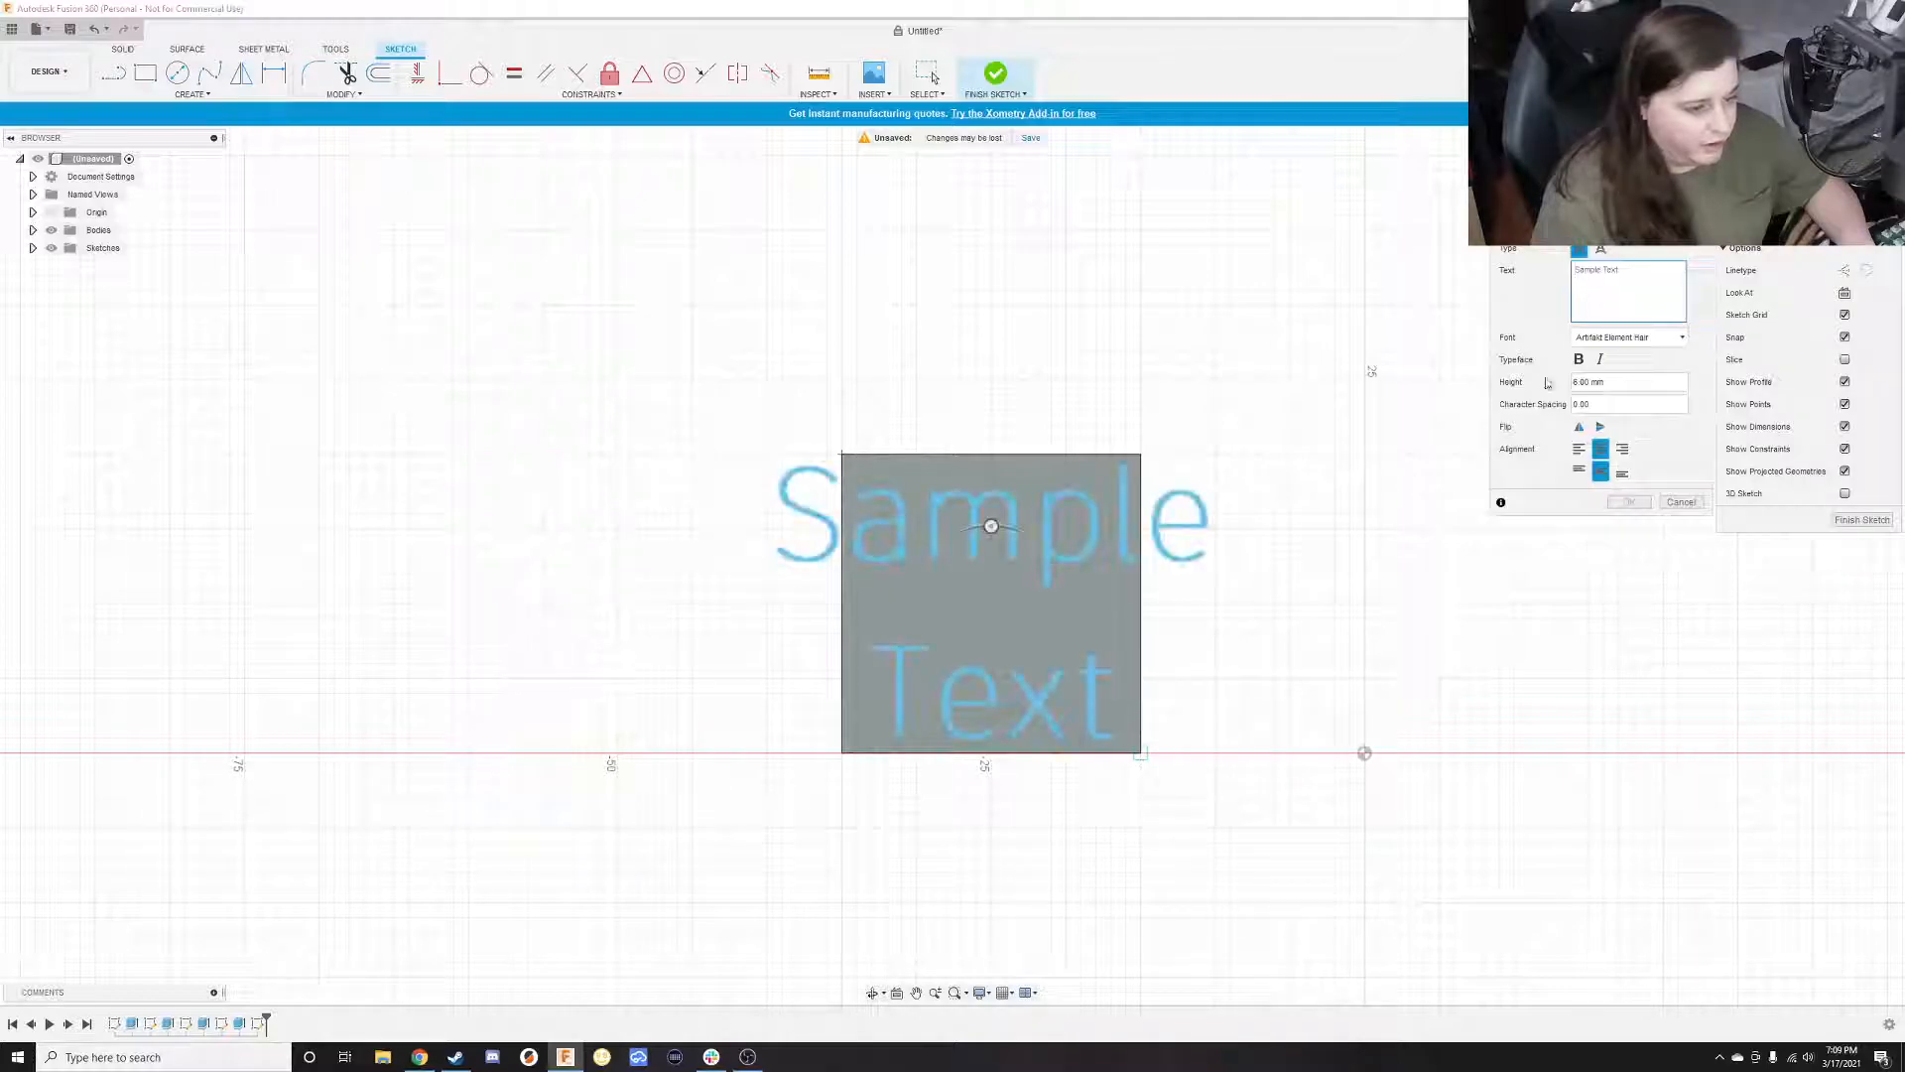
Enter 4 as the text, centred in the frame on the back face, and finish the sketch
text(4)
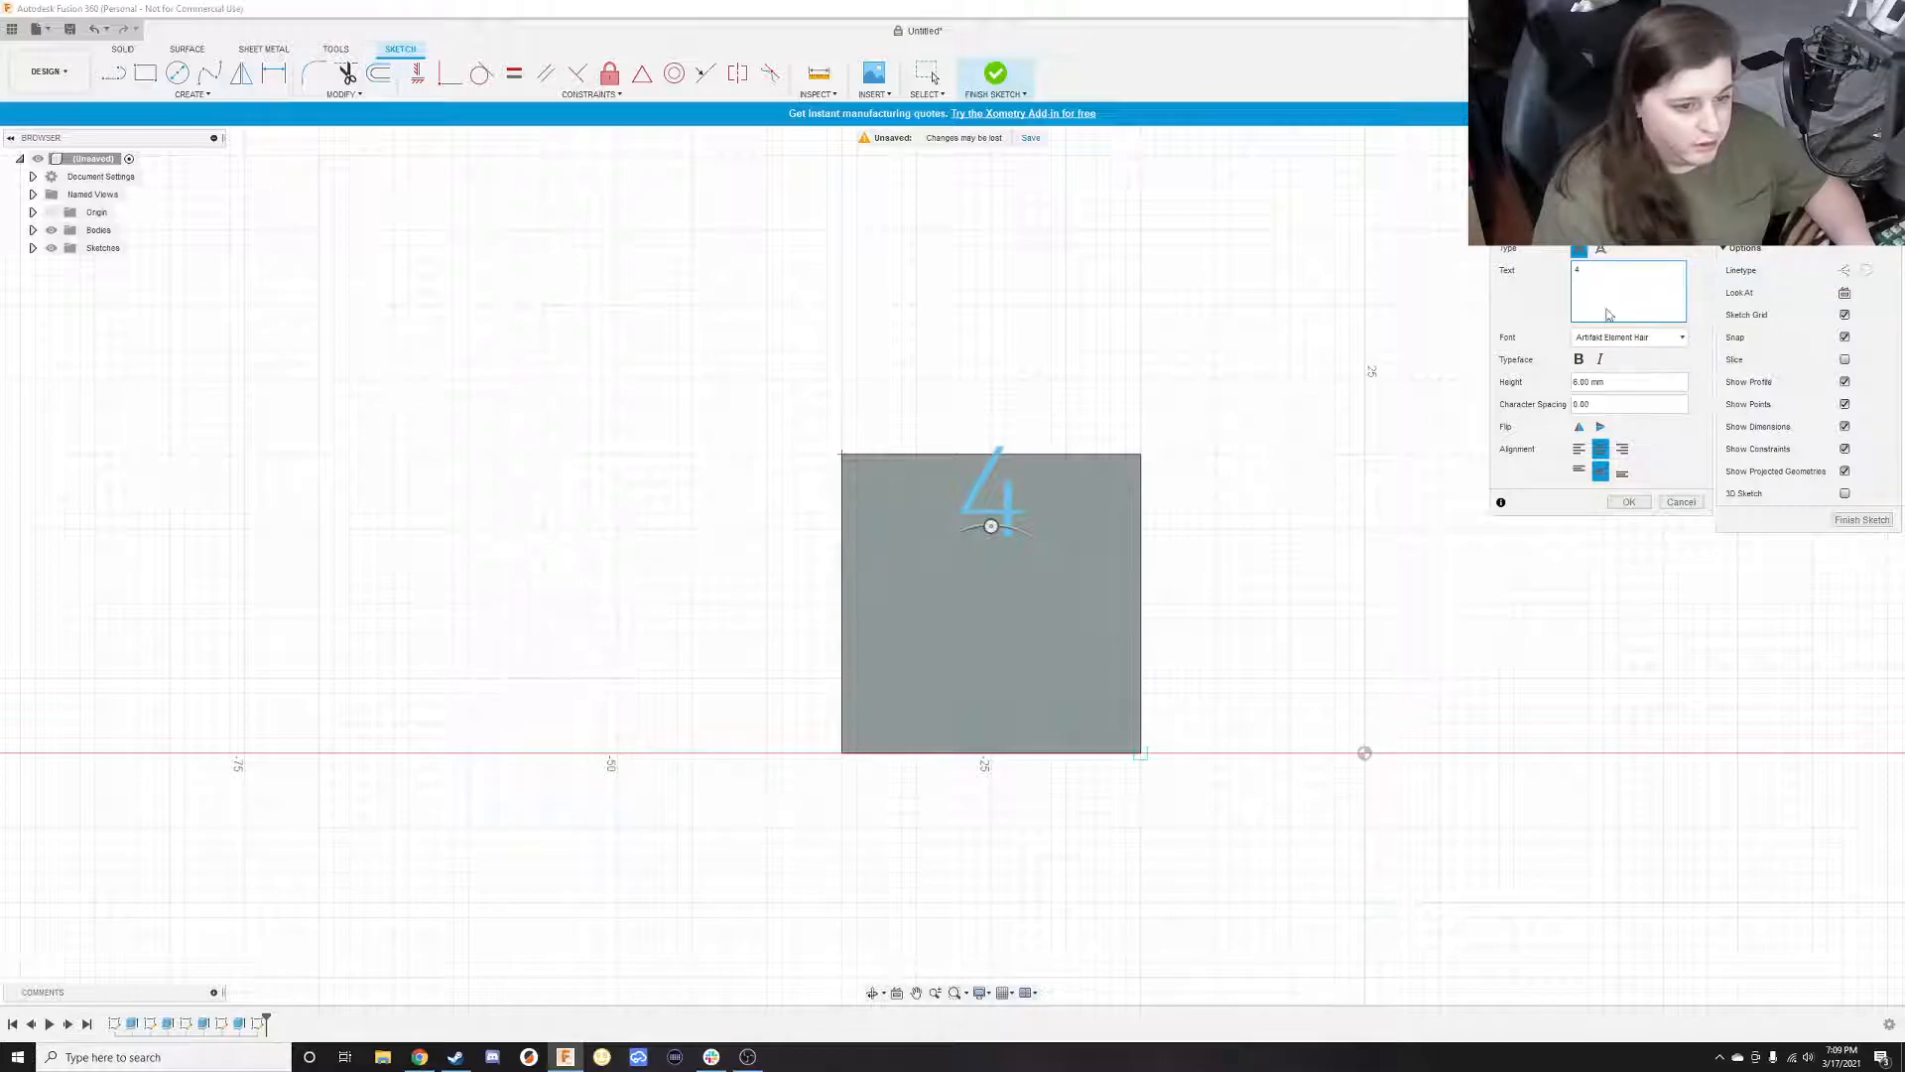
key(BackSpace)
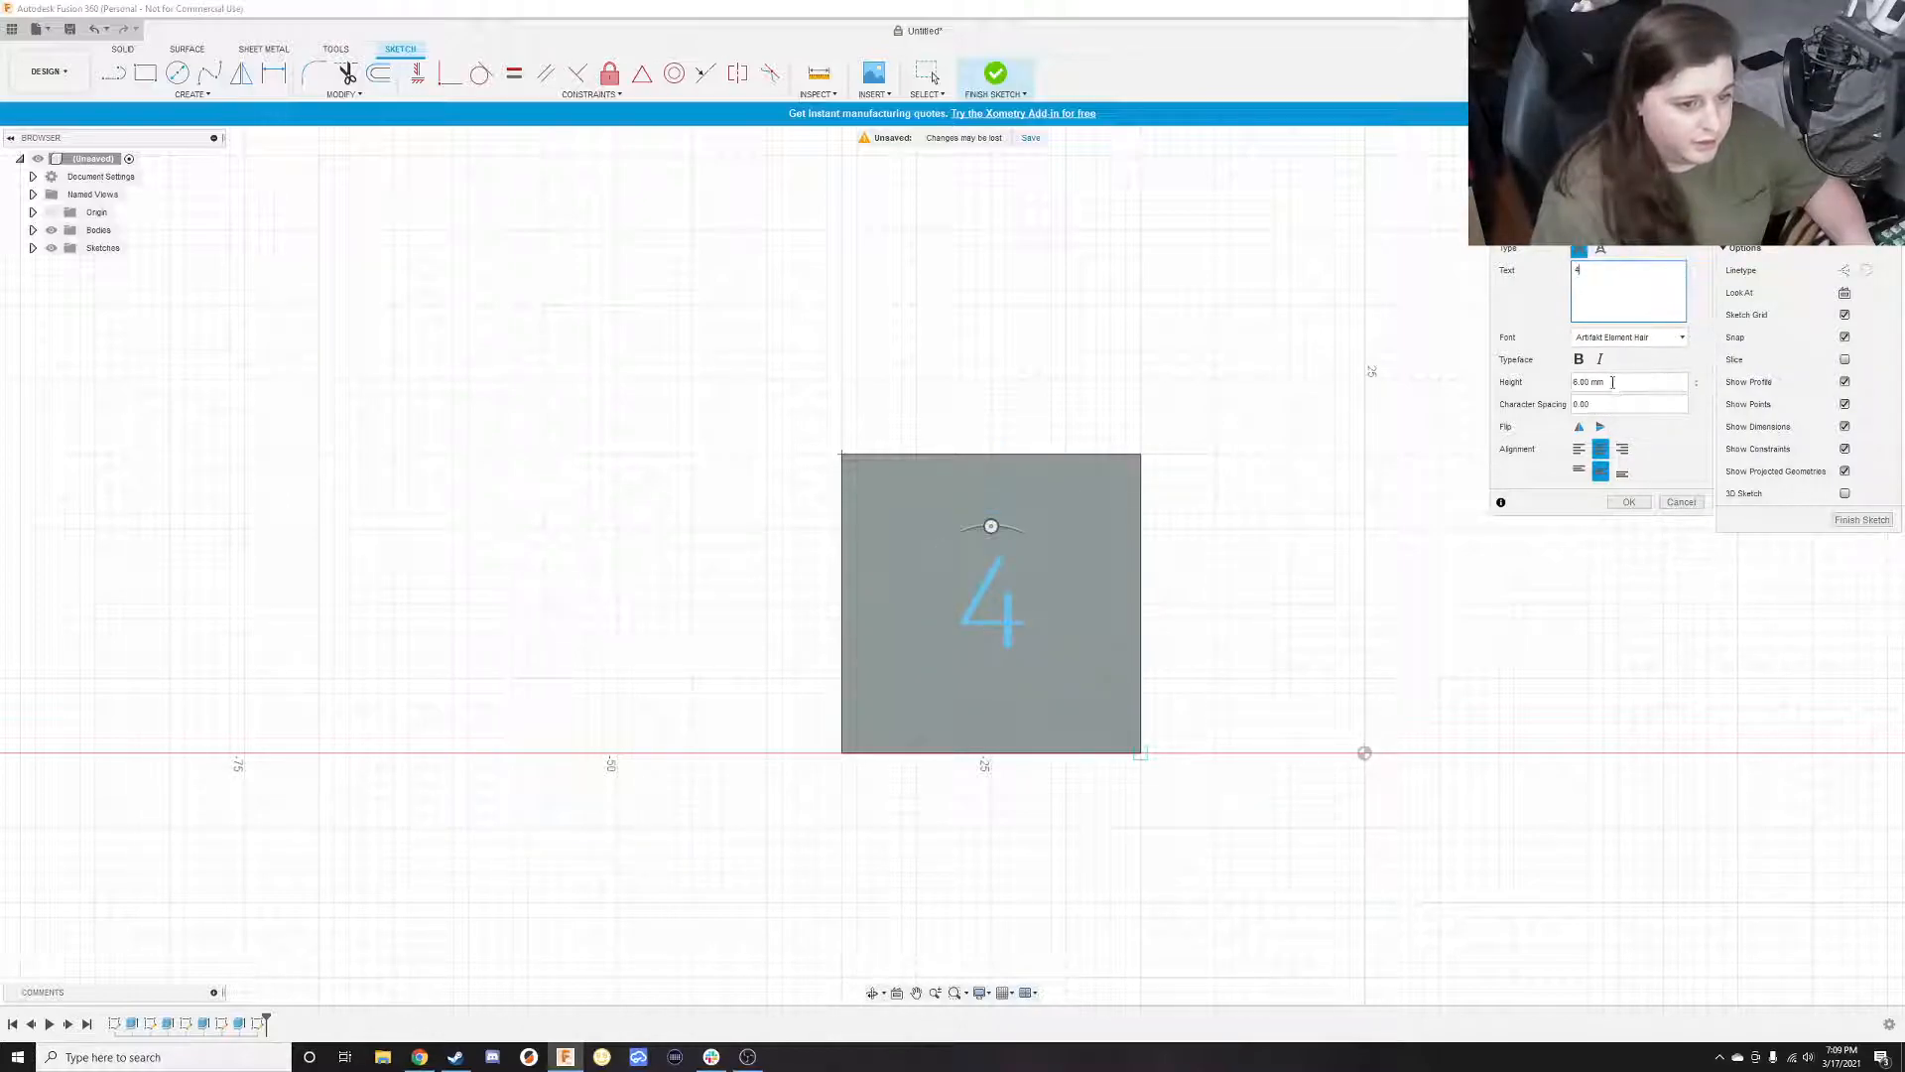
click(1631, 502)
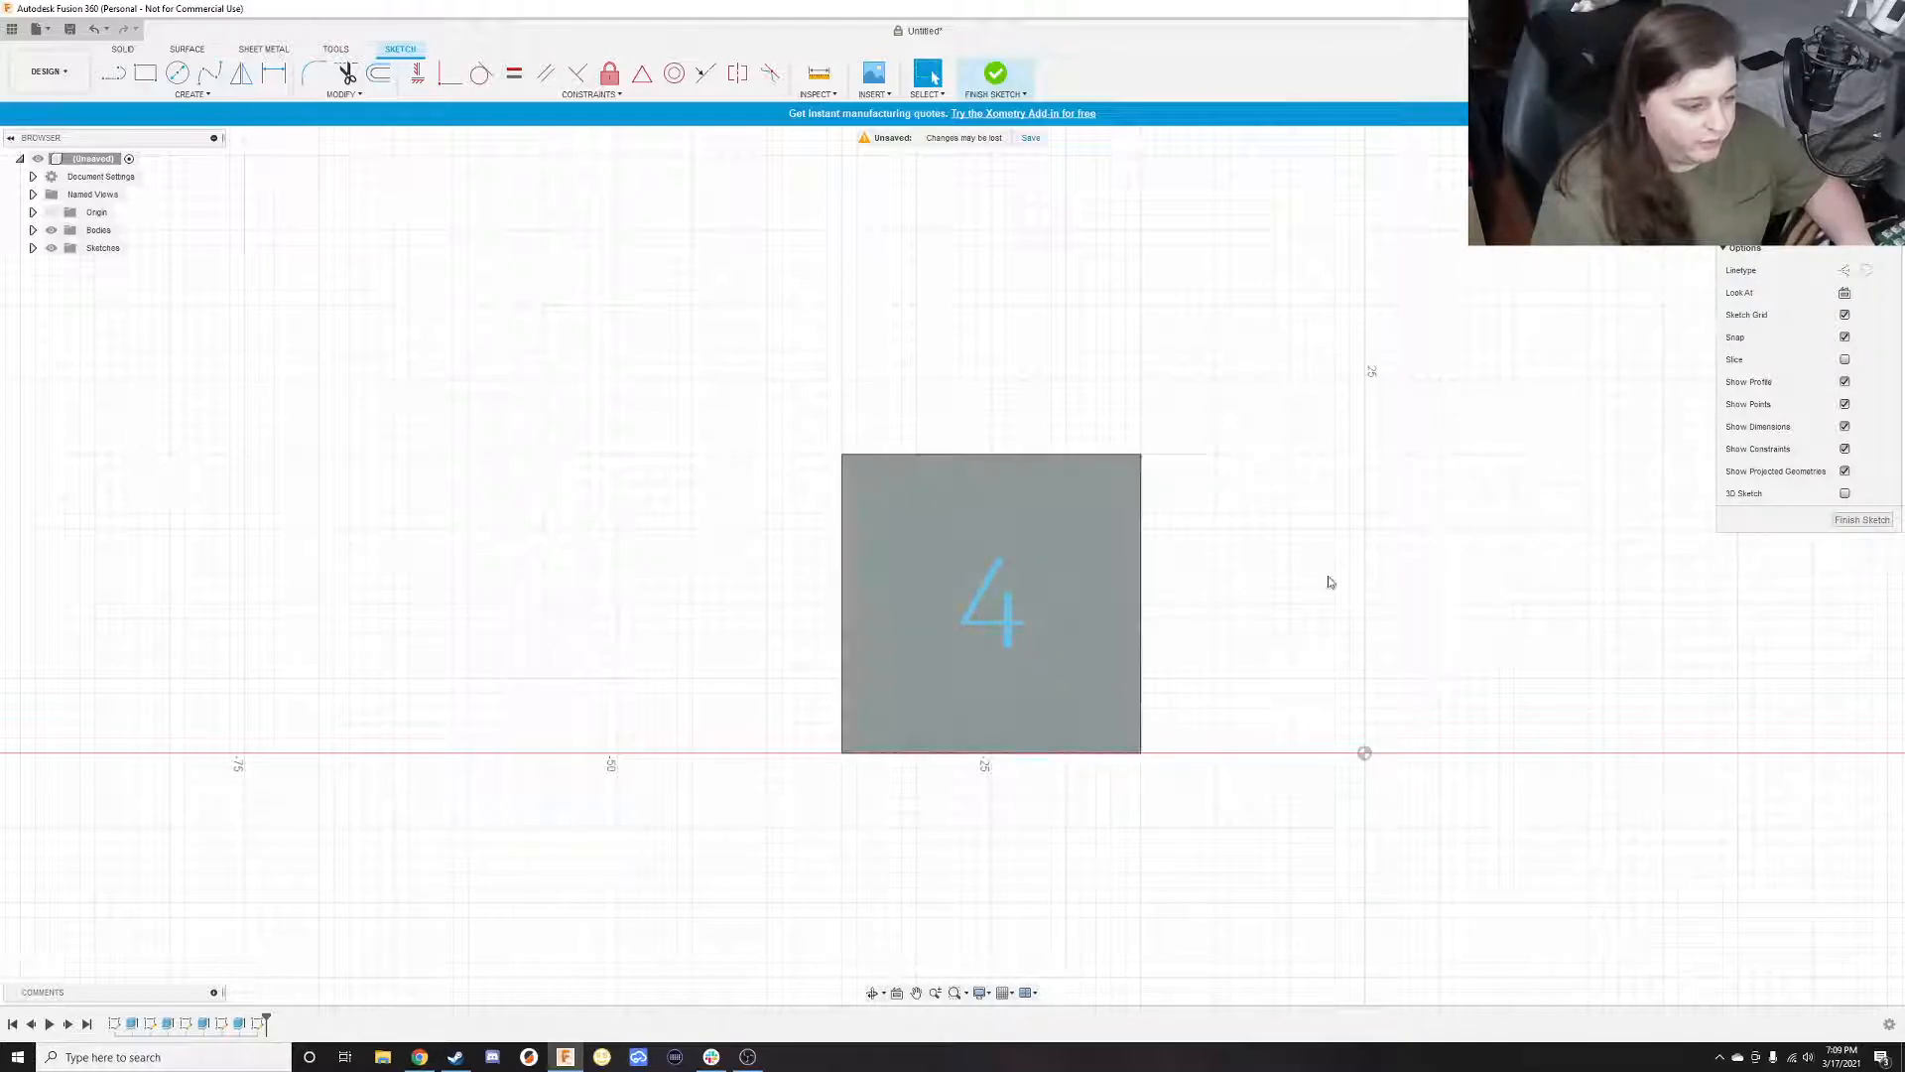
click(1861, 520)
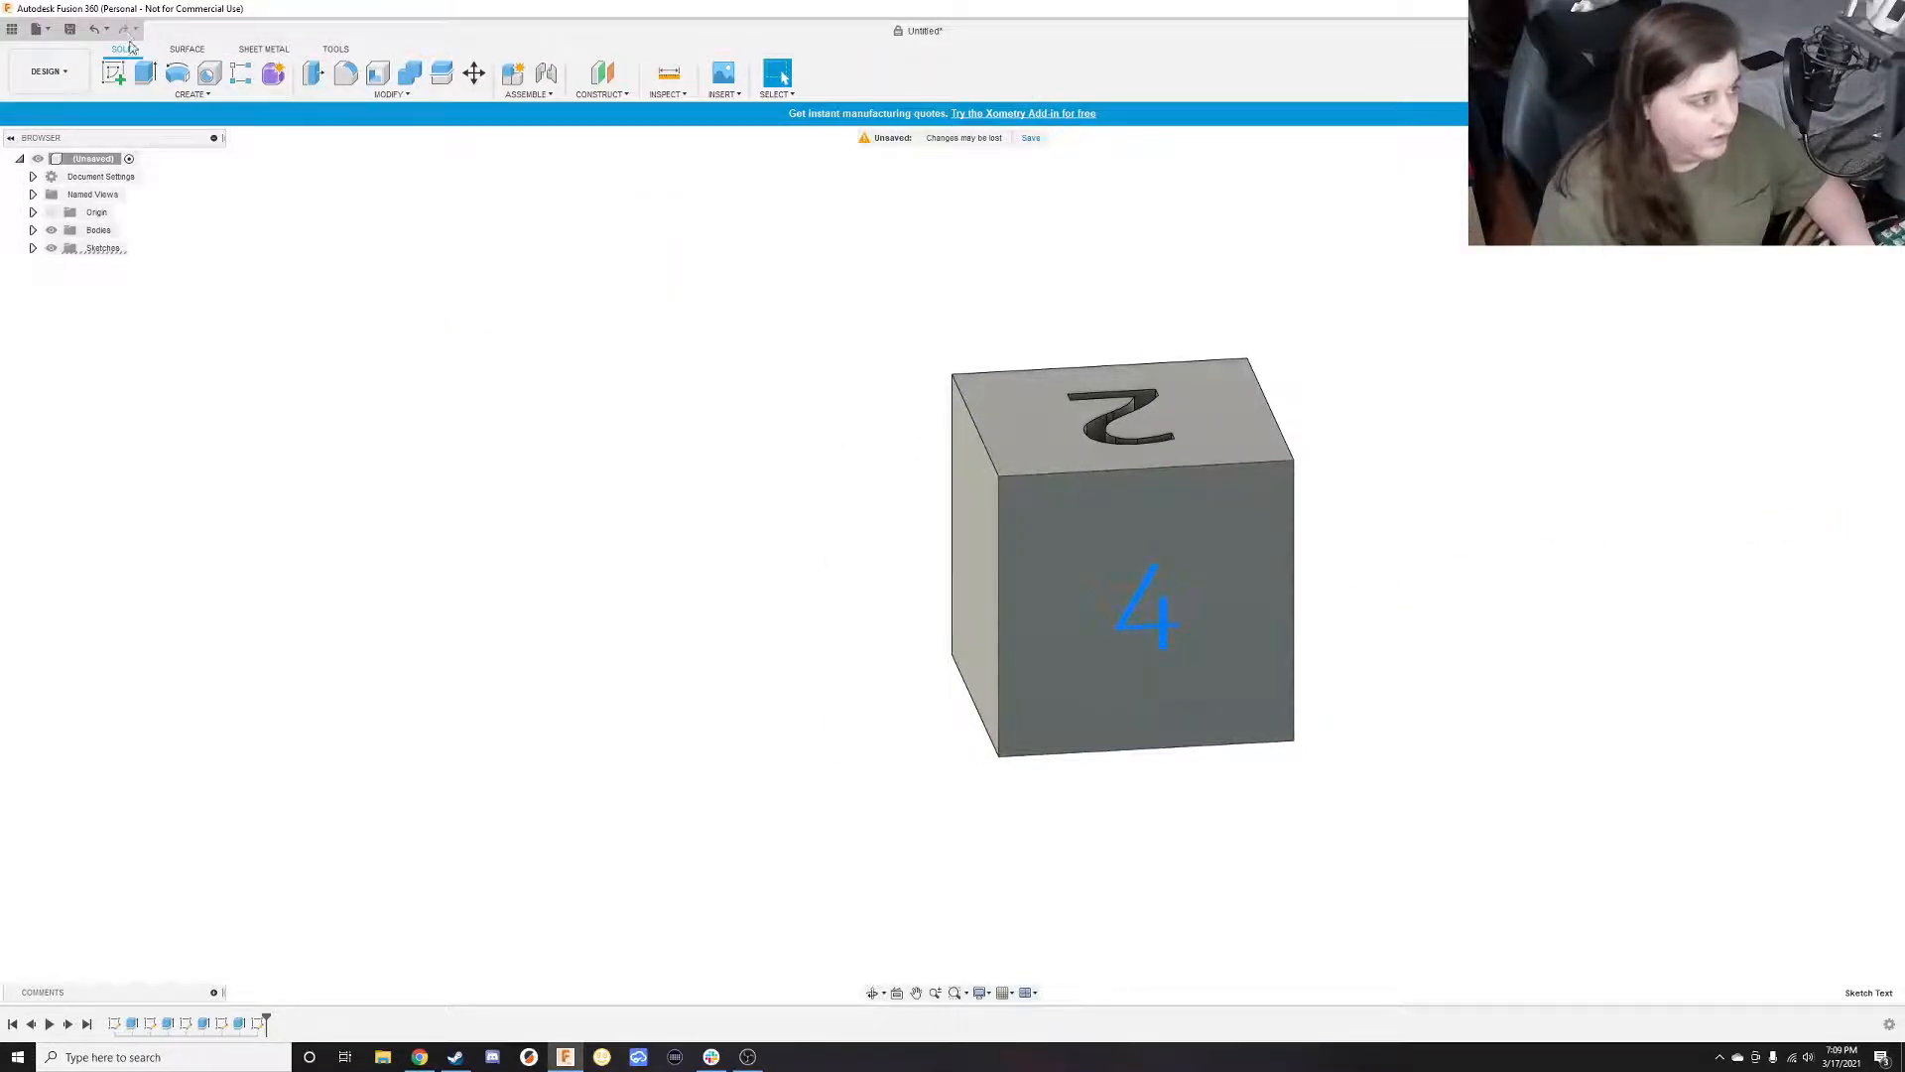
Extrude the number 4 into the cube's back face as a cut
click(145, 72)
drag(1147, 612, 1142, 589)
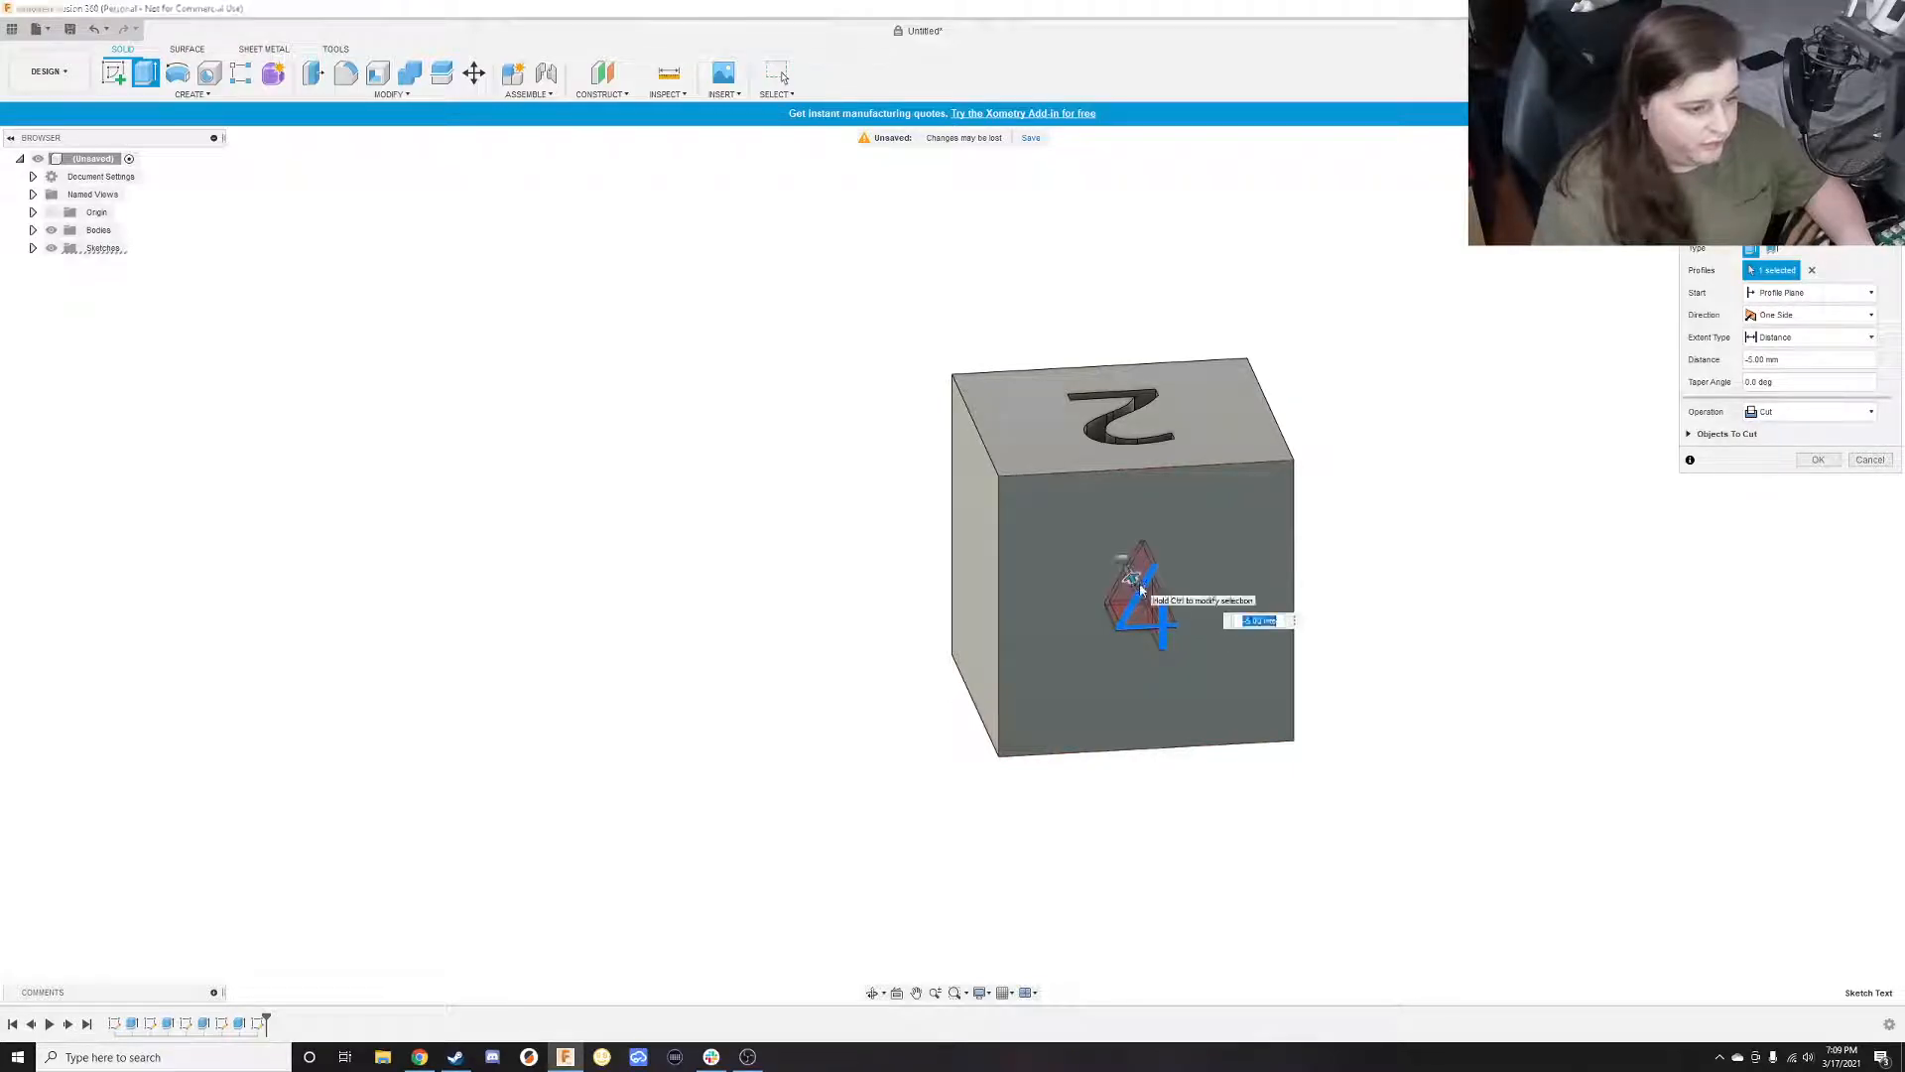
key(Return)
Start a sketch on the cube's right face and place a text frame spanning the face from corner to corner
shift+middle_drag(600, 542, 702, 546)
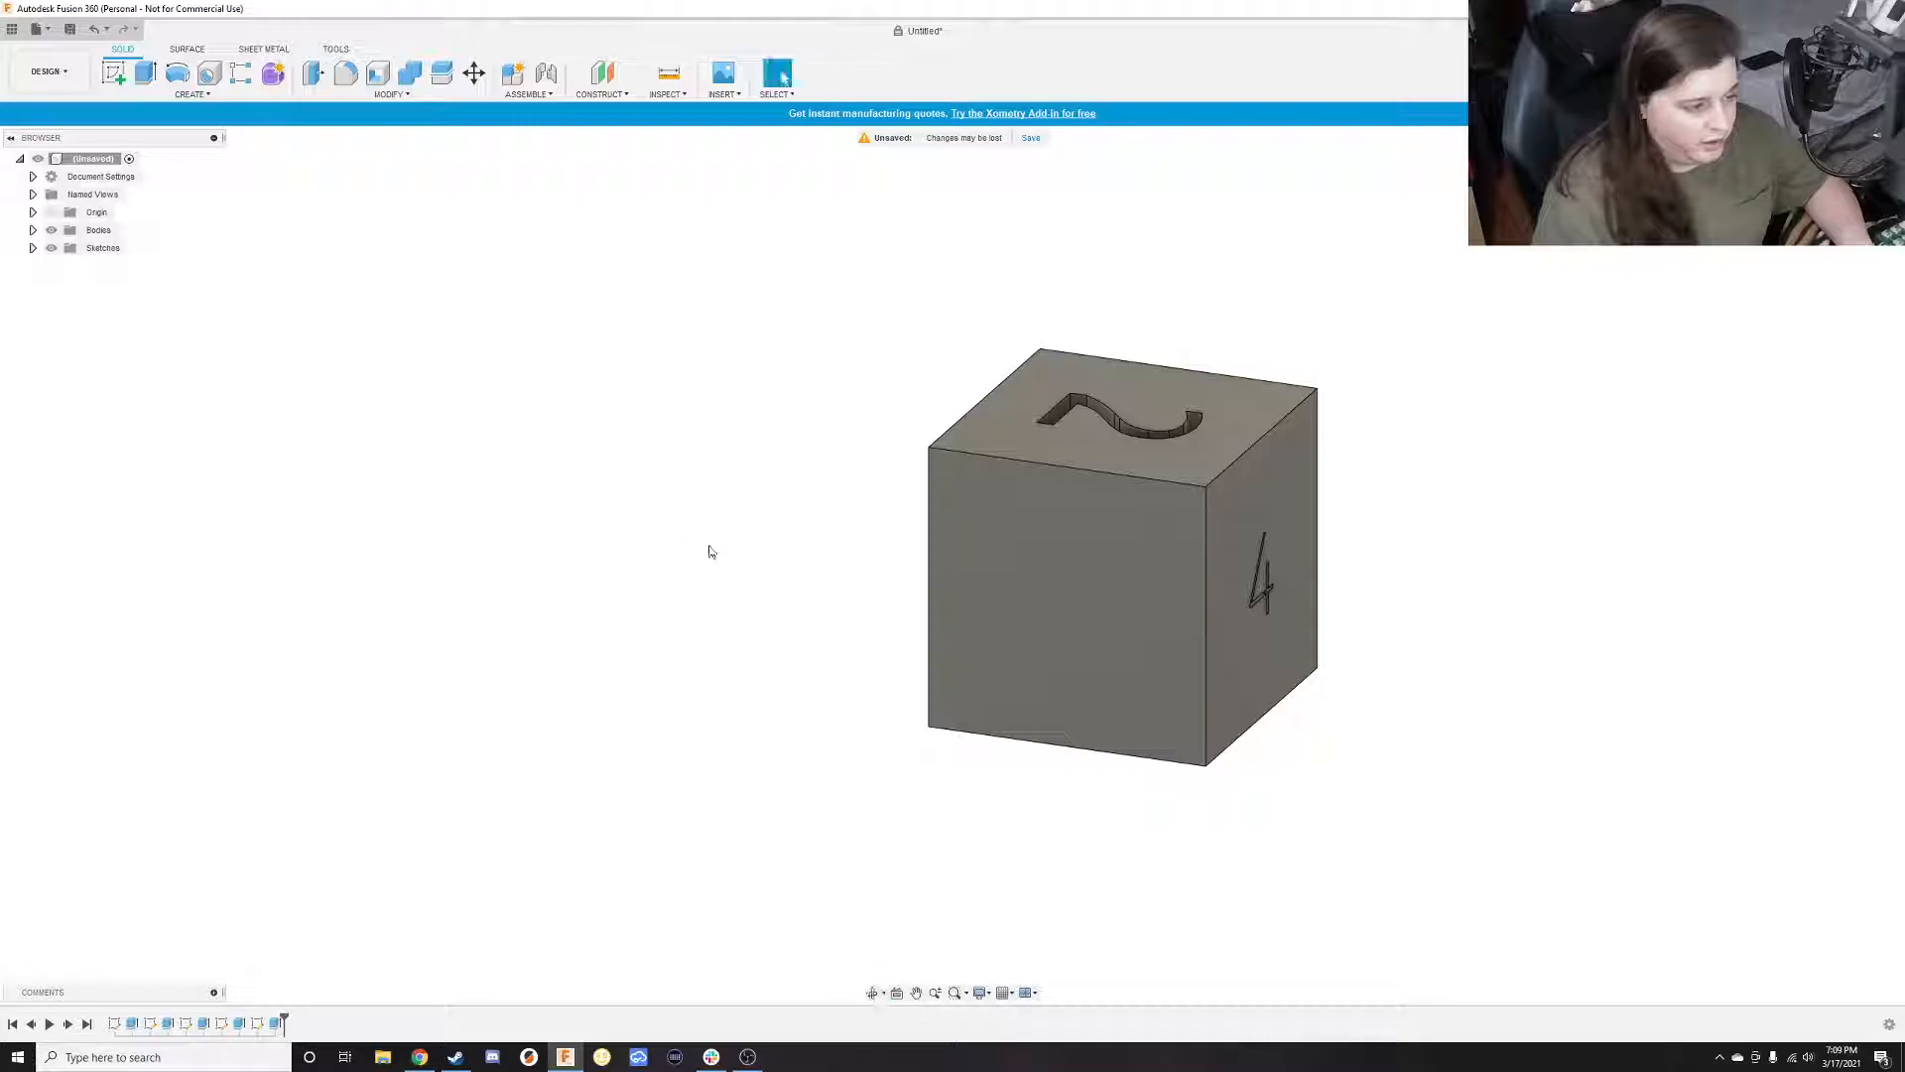
shift+middle_drag(1035, 631, 1065, 615)
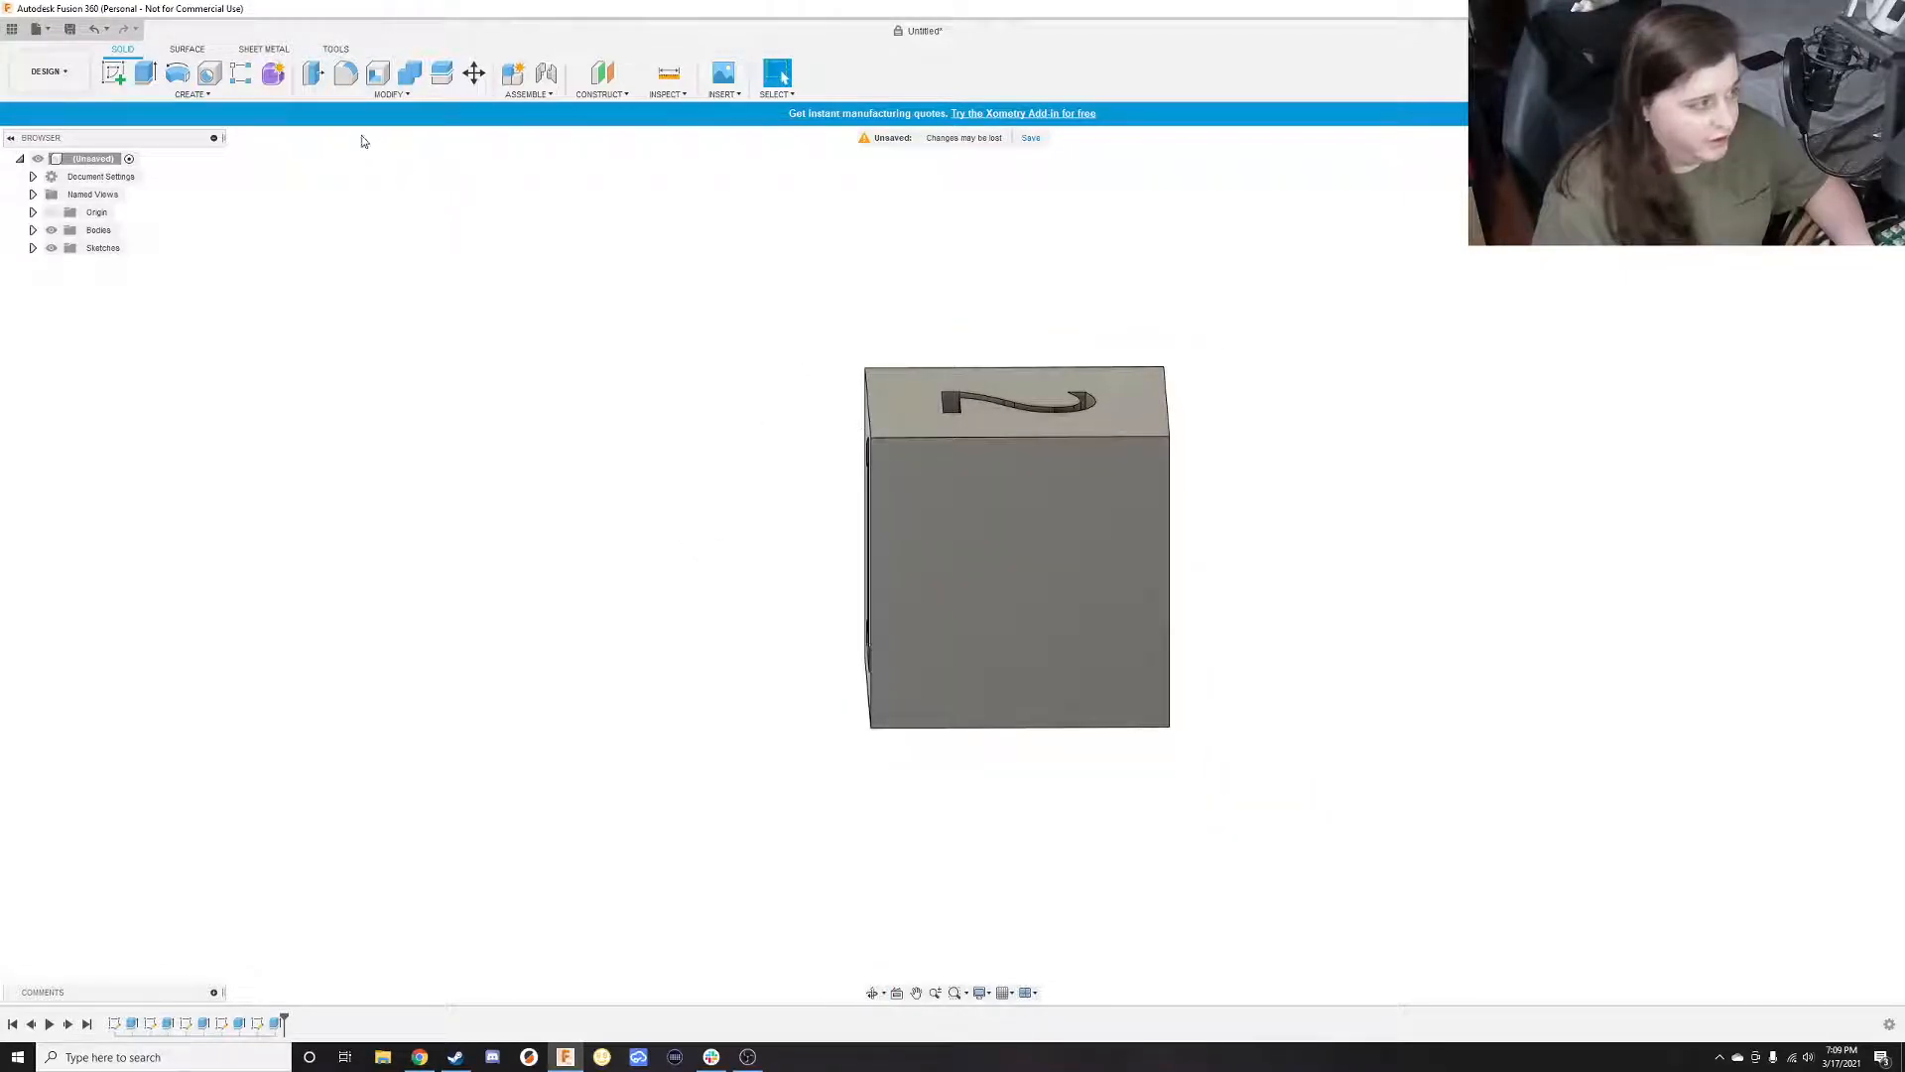
click(115, 73)
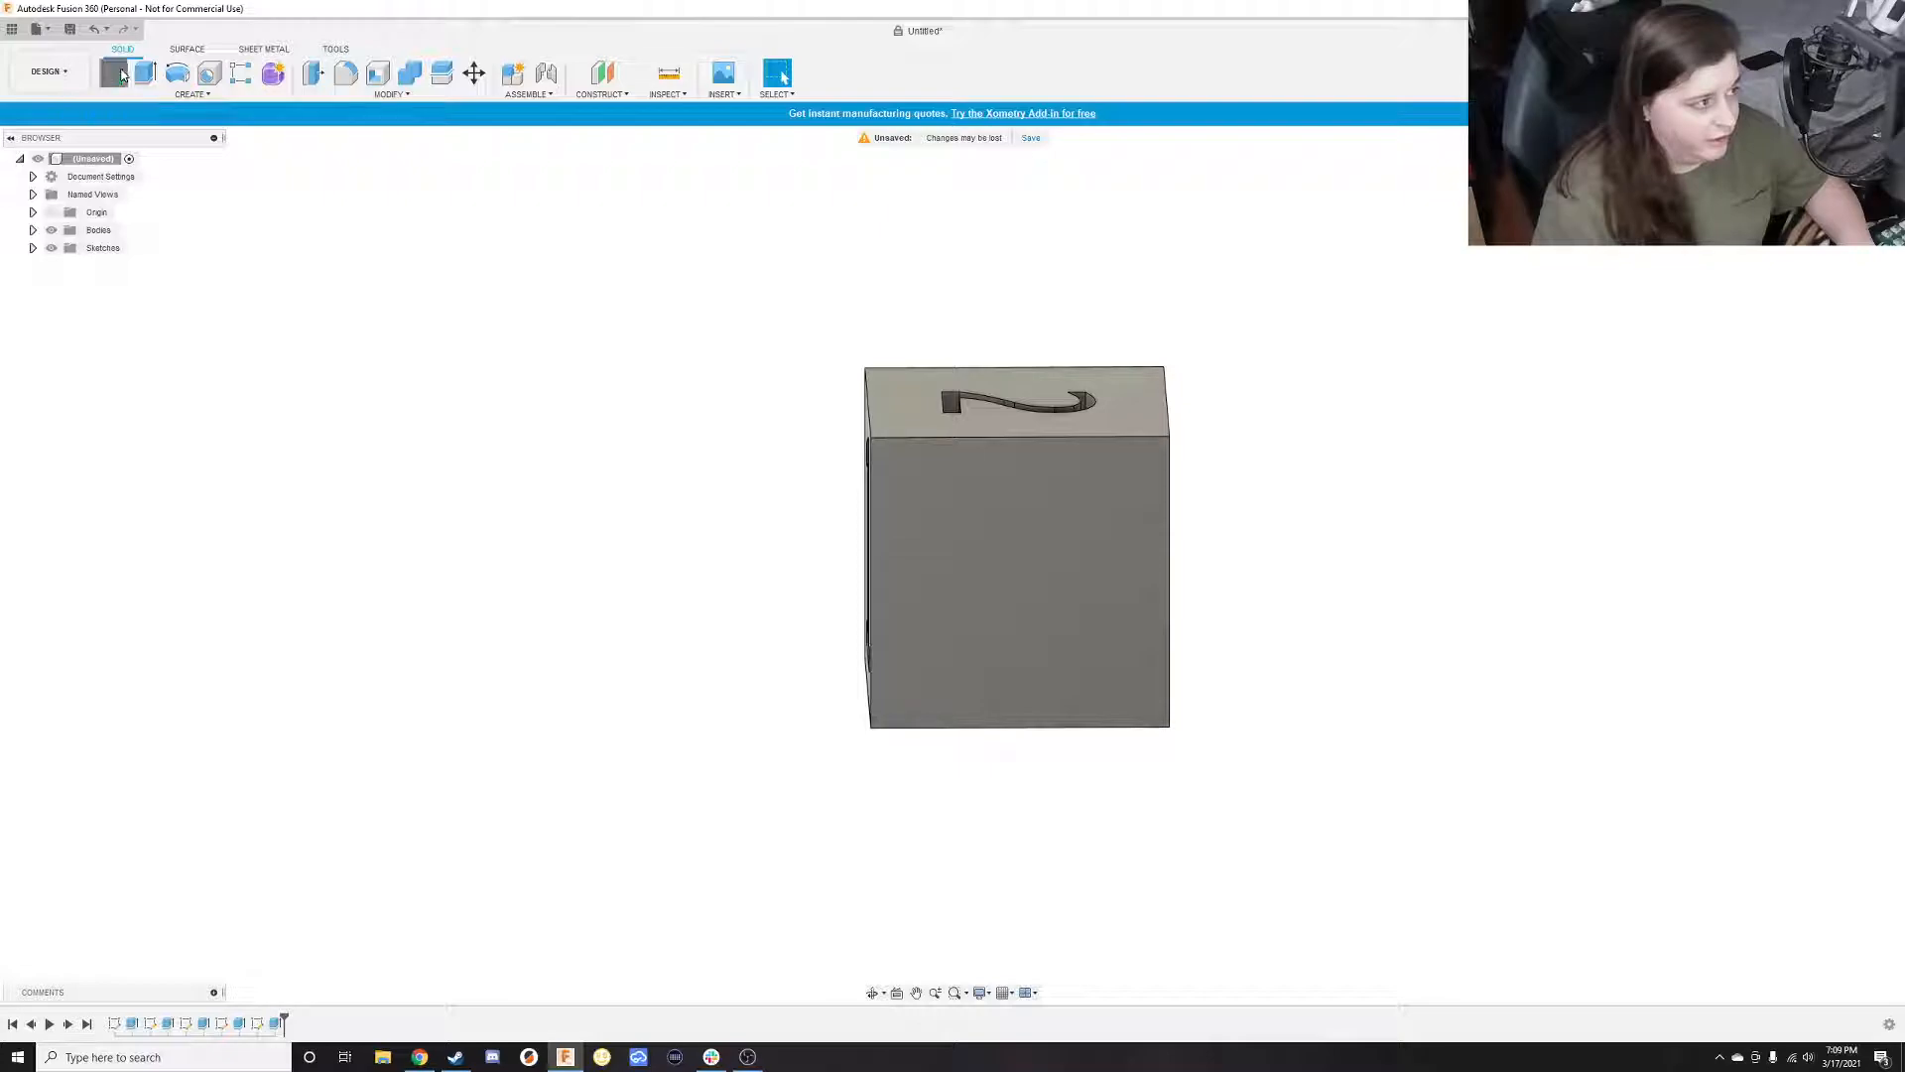
click(998, 538)
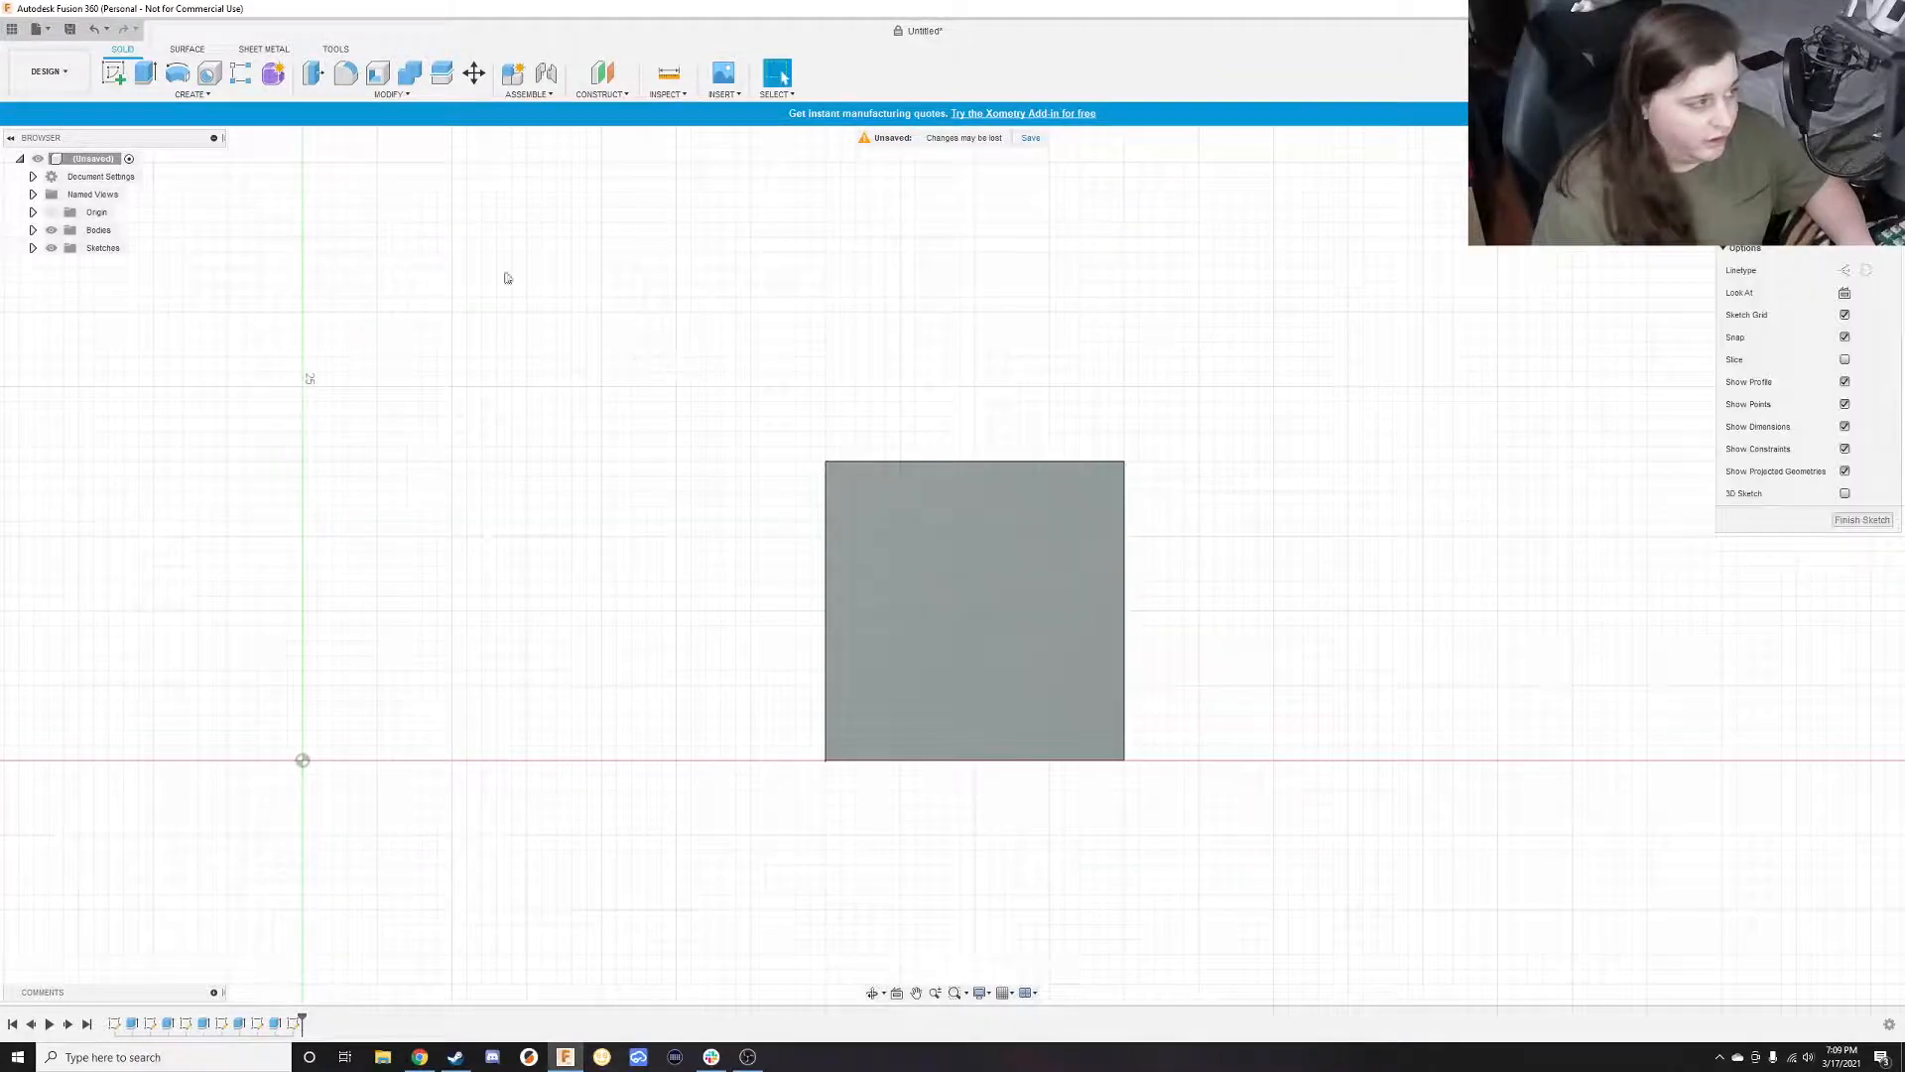
click(209, 97)
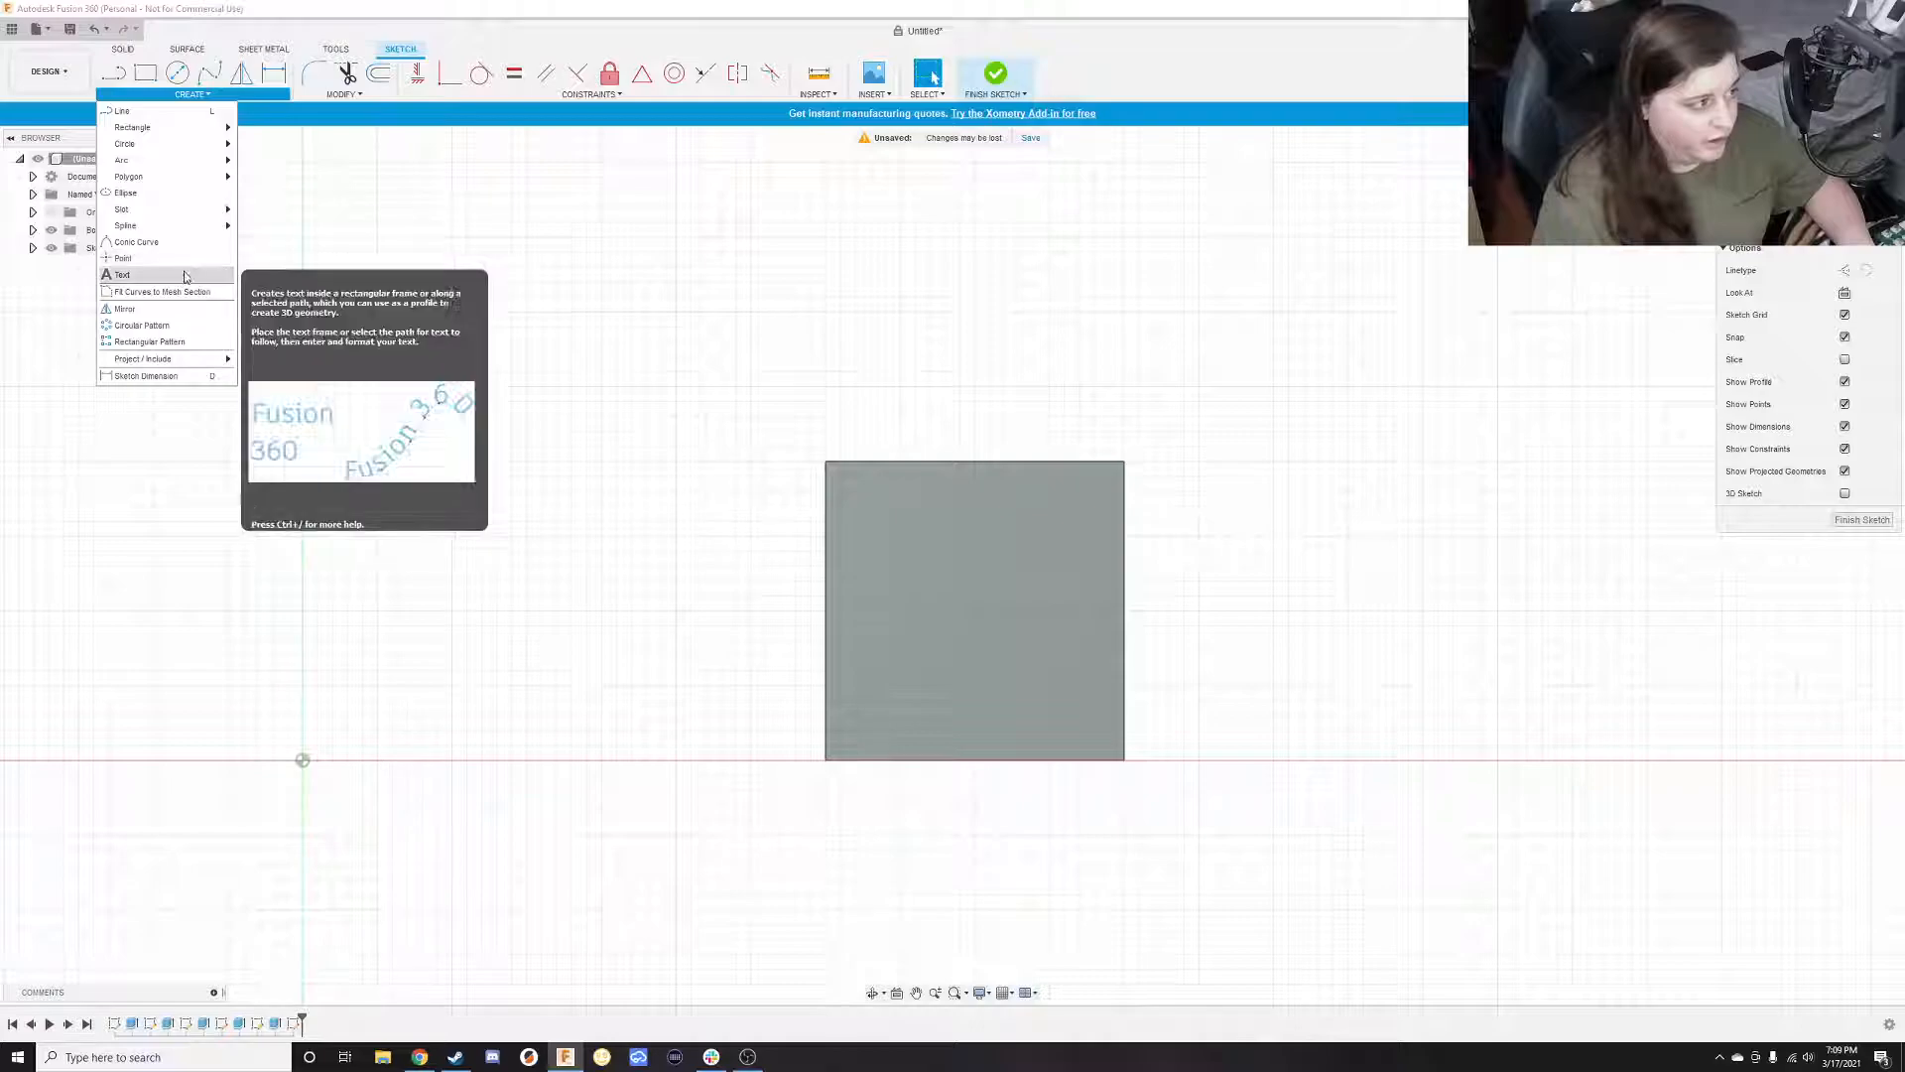
click(164, 276)
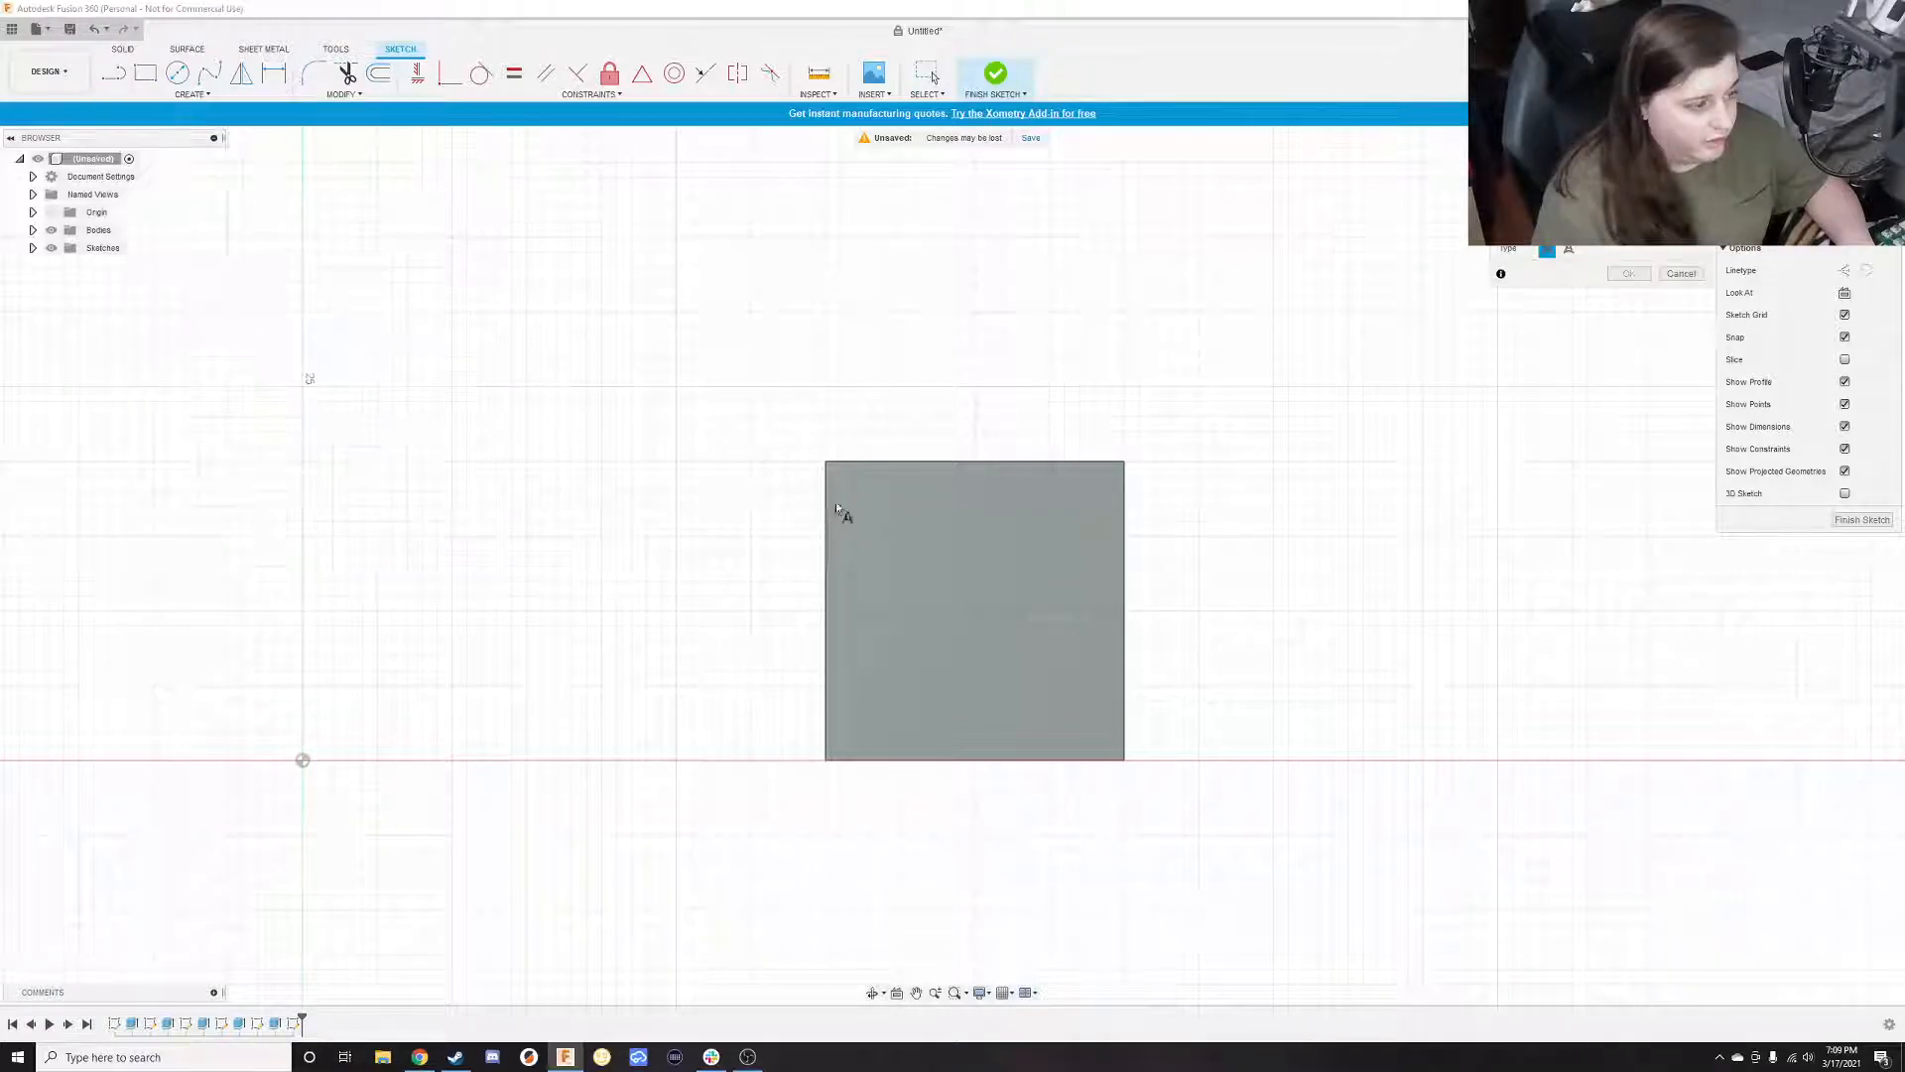
click(1122, 761)
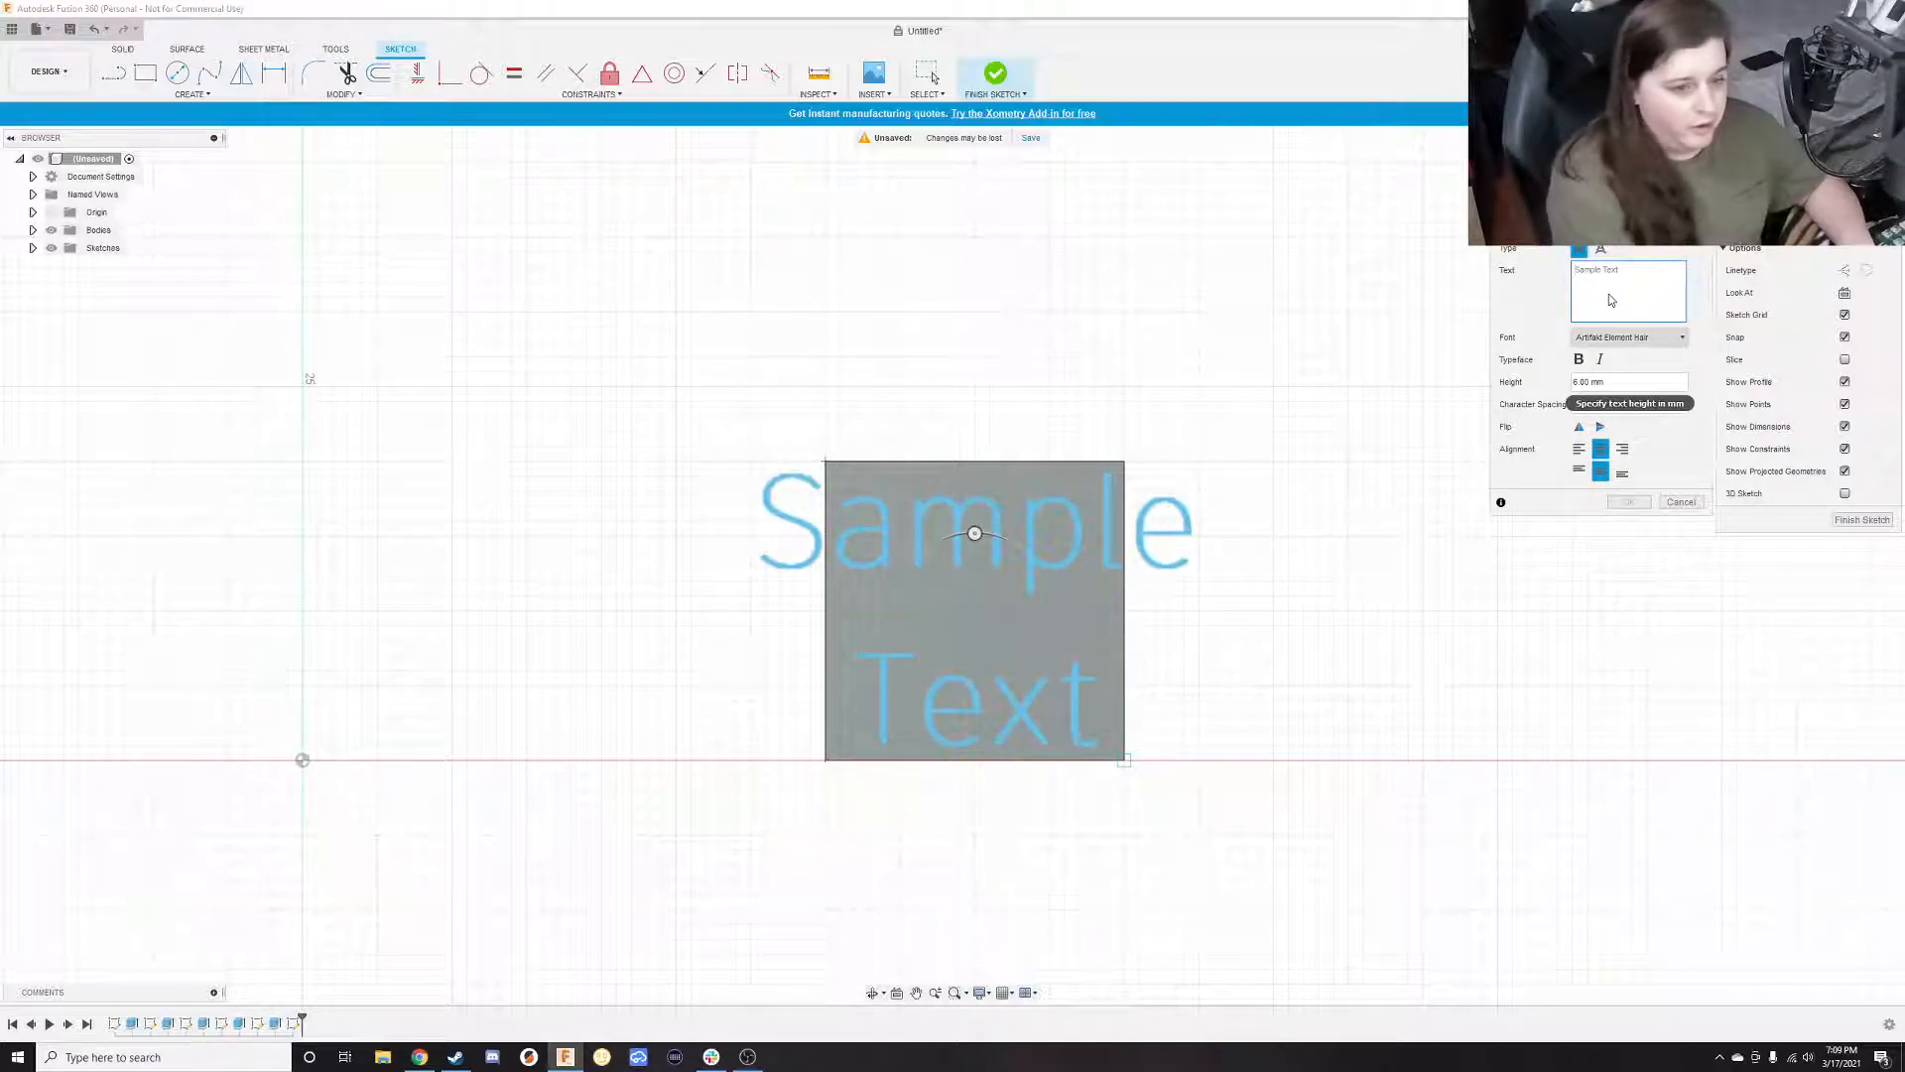
Enter Five as the text on the right face and set its font to PMingLiU-ExtB
text(Five)
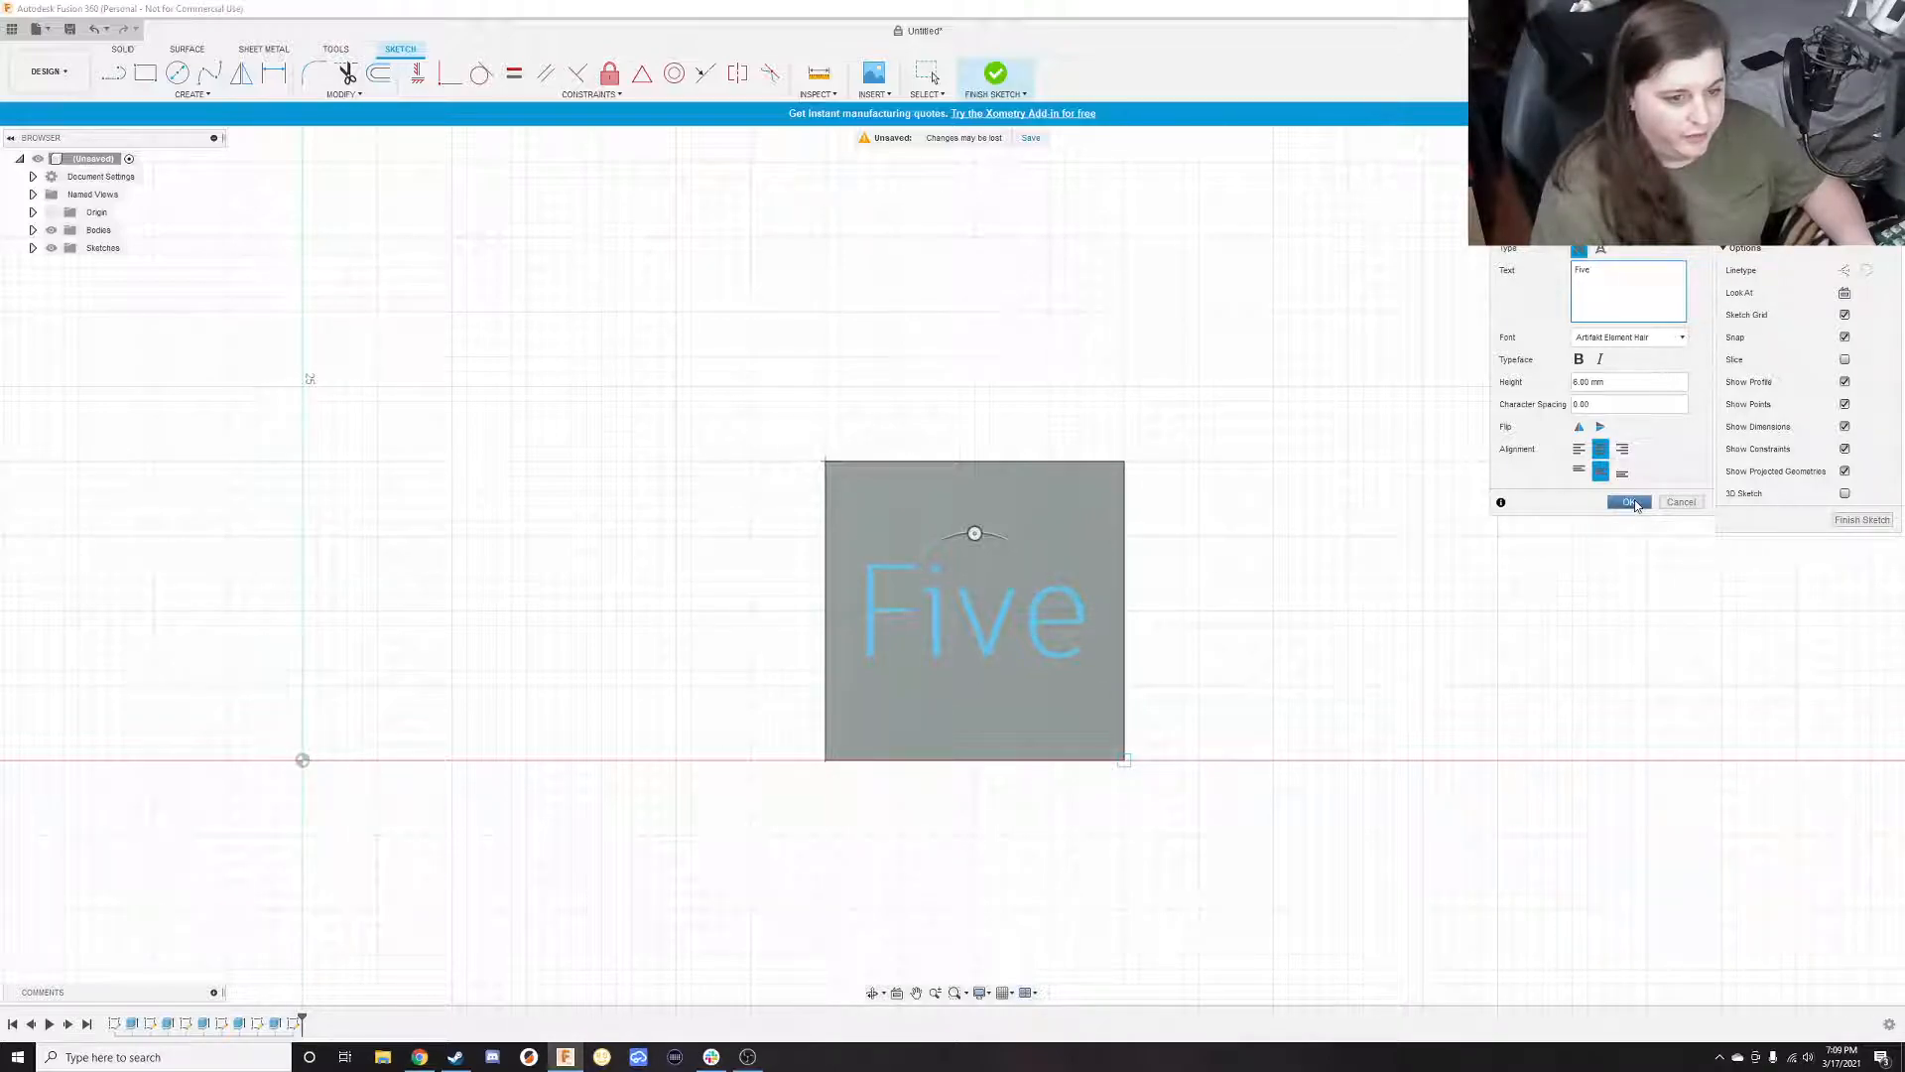
click(1672, 337)
click(1598, 390)
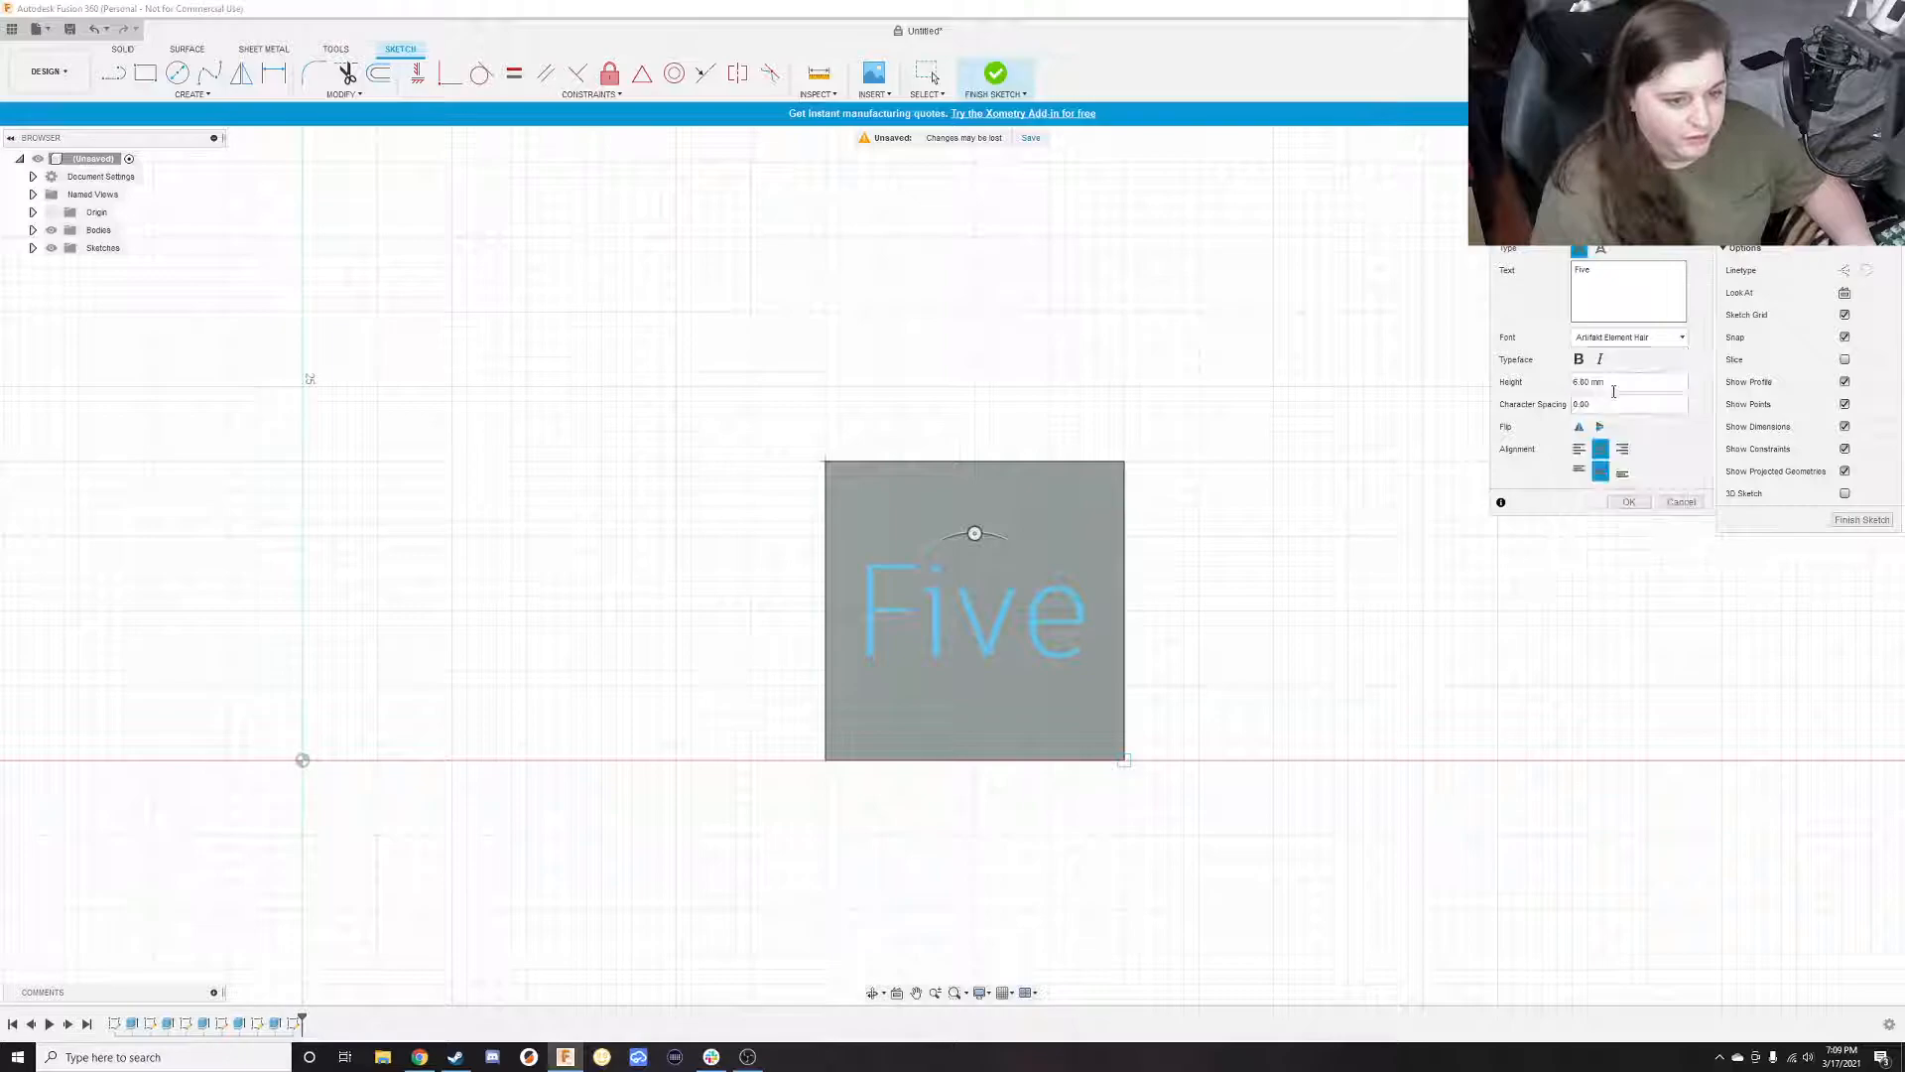
click(1613, 337)
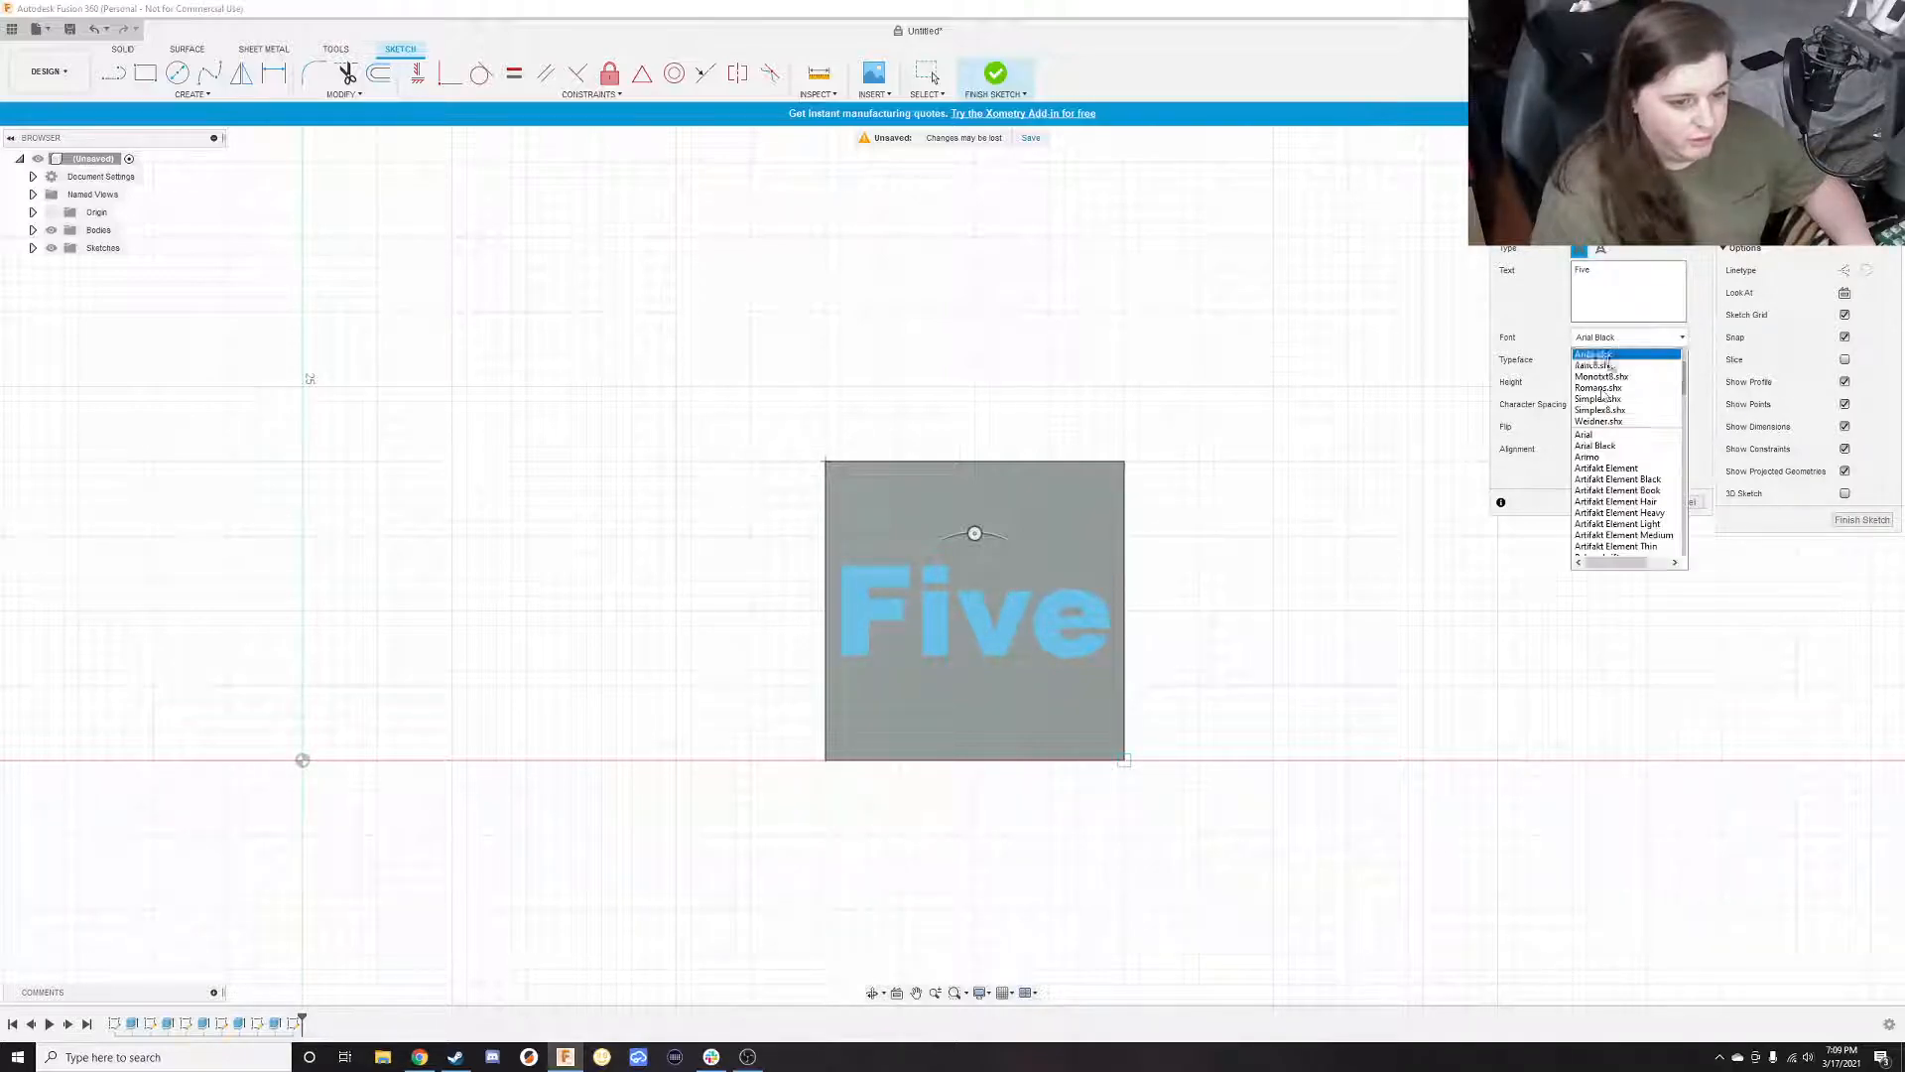
scroll(1613, 447, down, 3)
click(1611, 467)
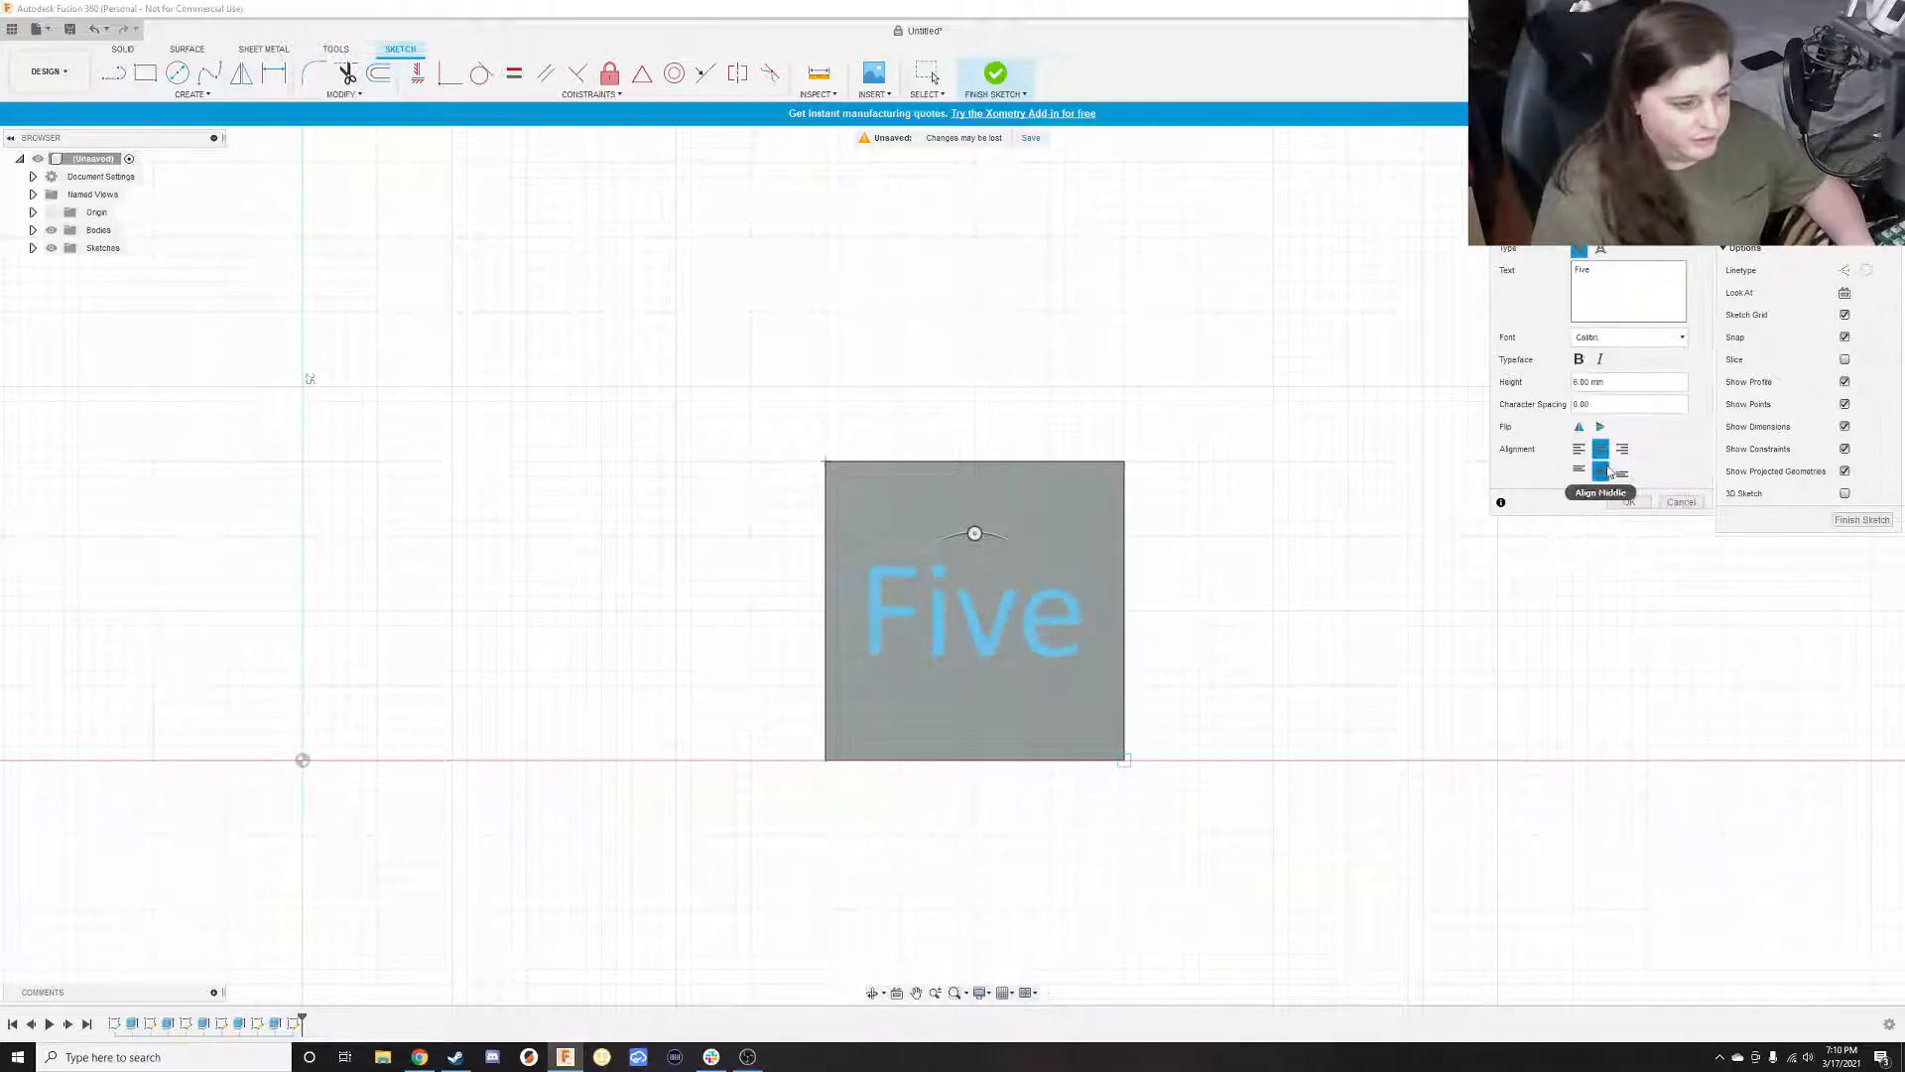
click(1627, 338)
scroll(1632, 497, down, 3)
scroll(1633, 521, down, 8)
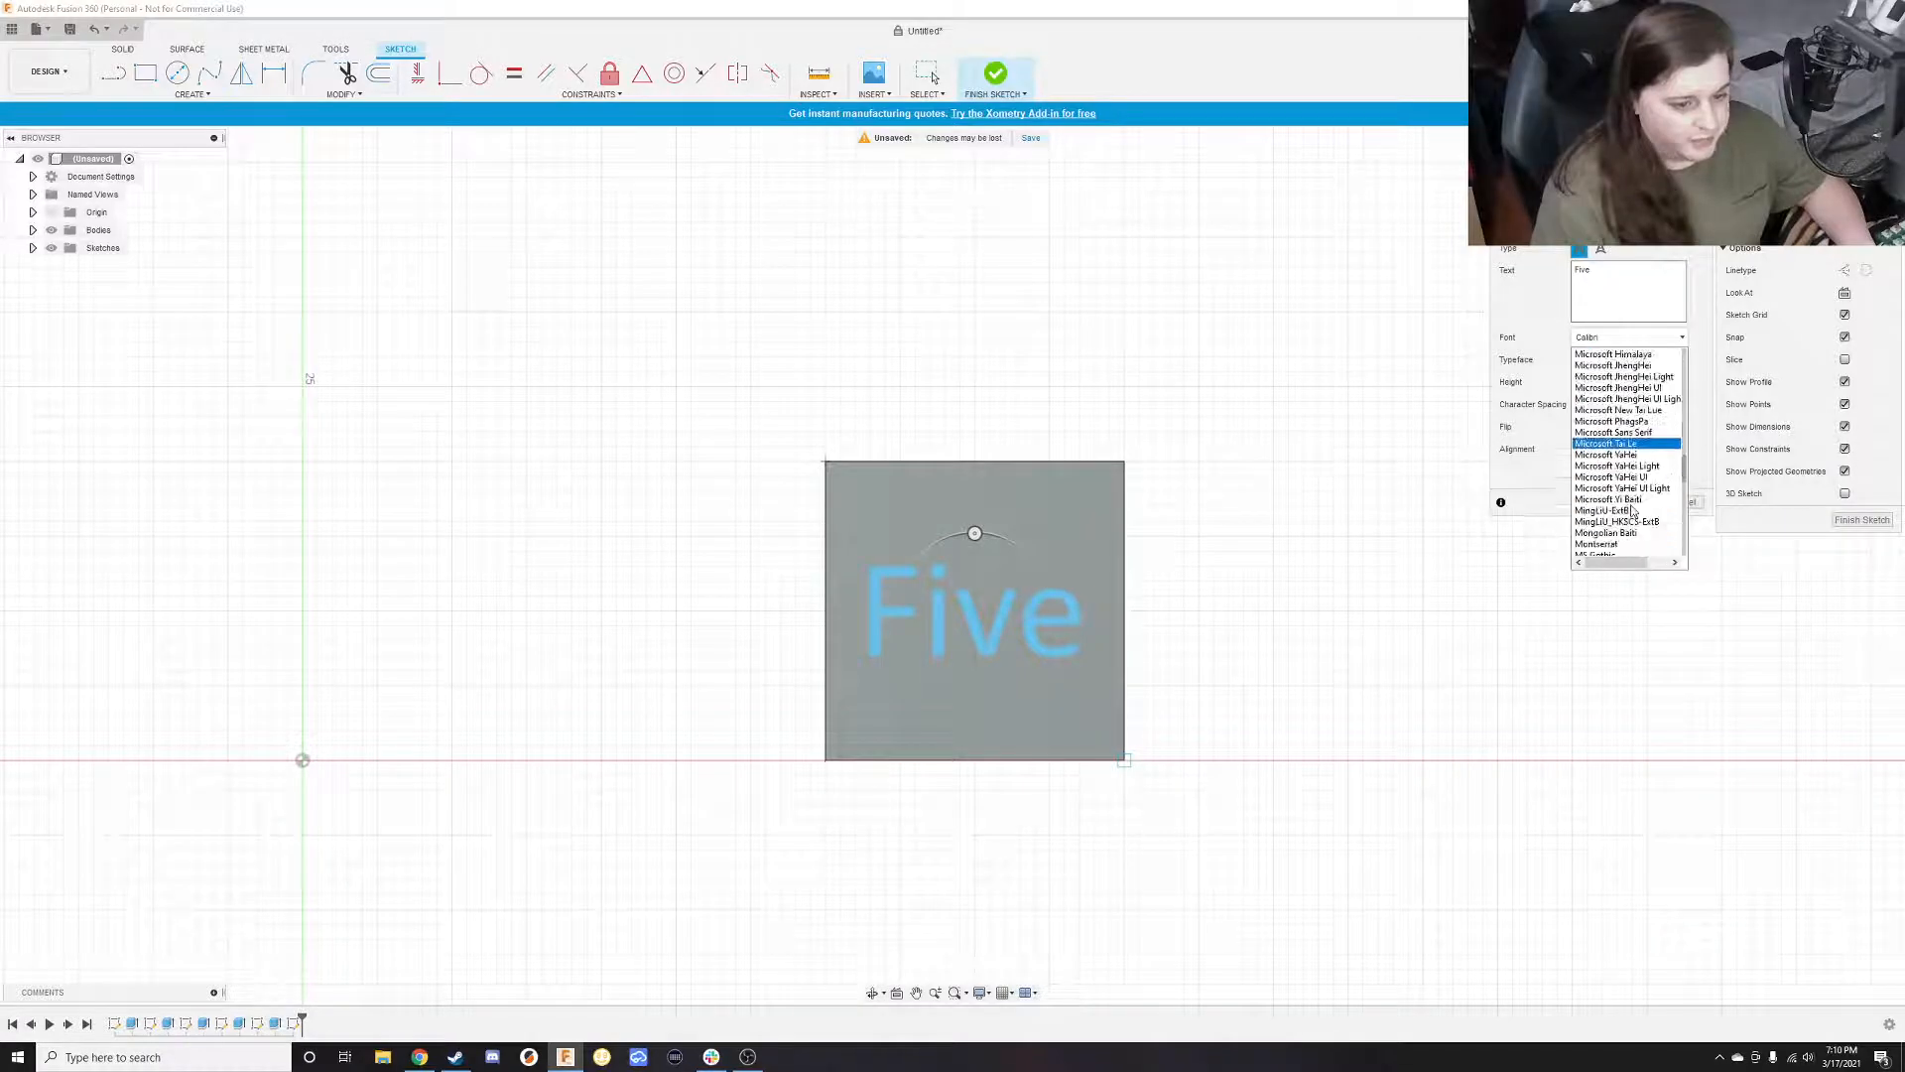
click(1625, 518)
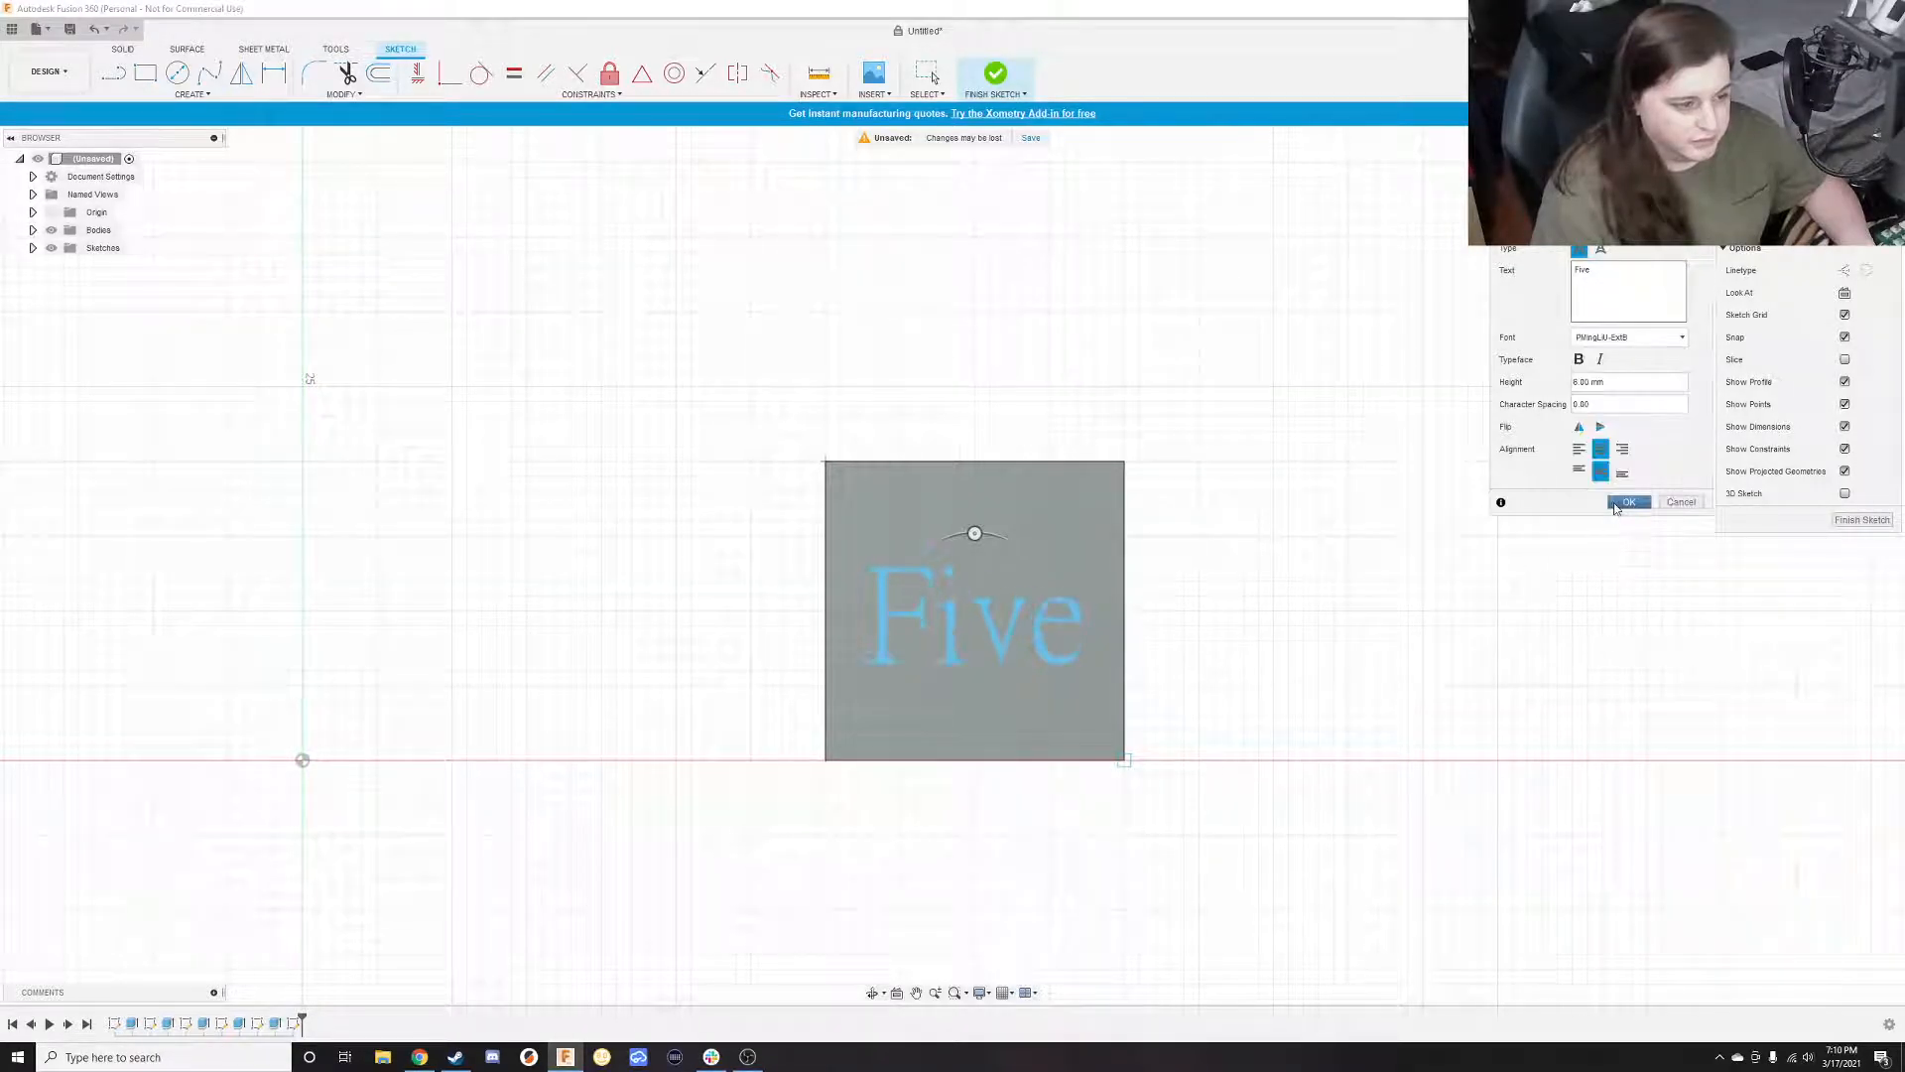
click(1625, 502)
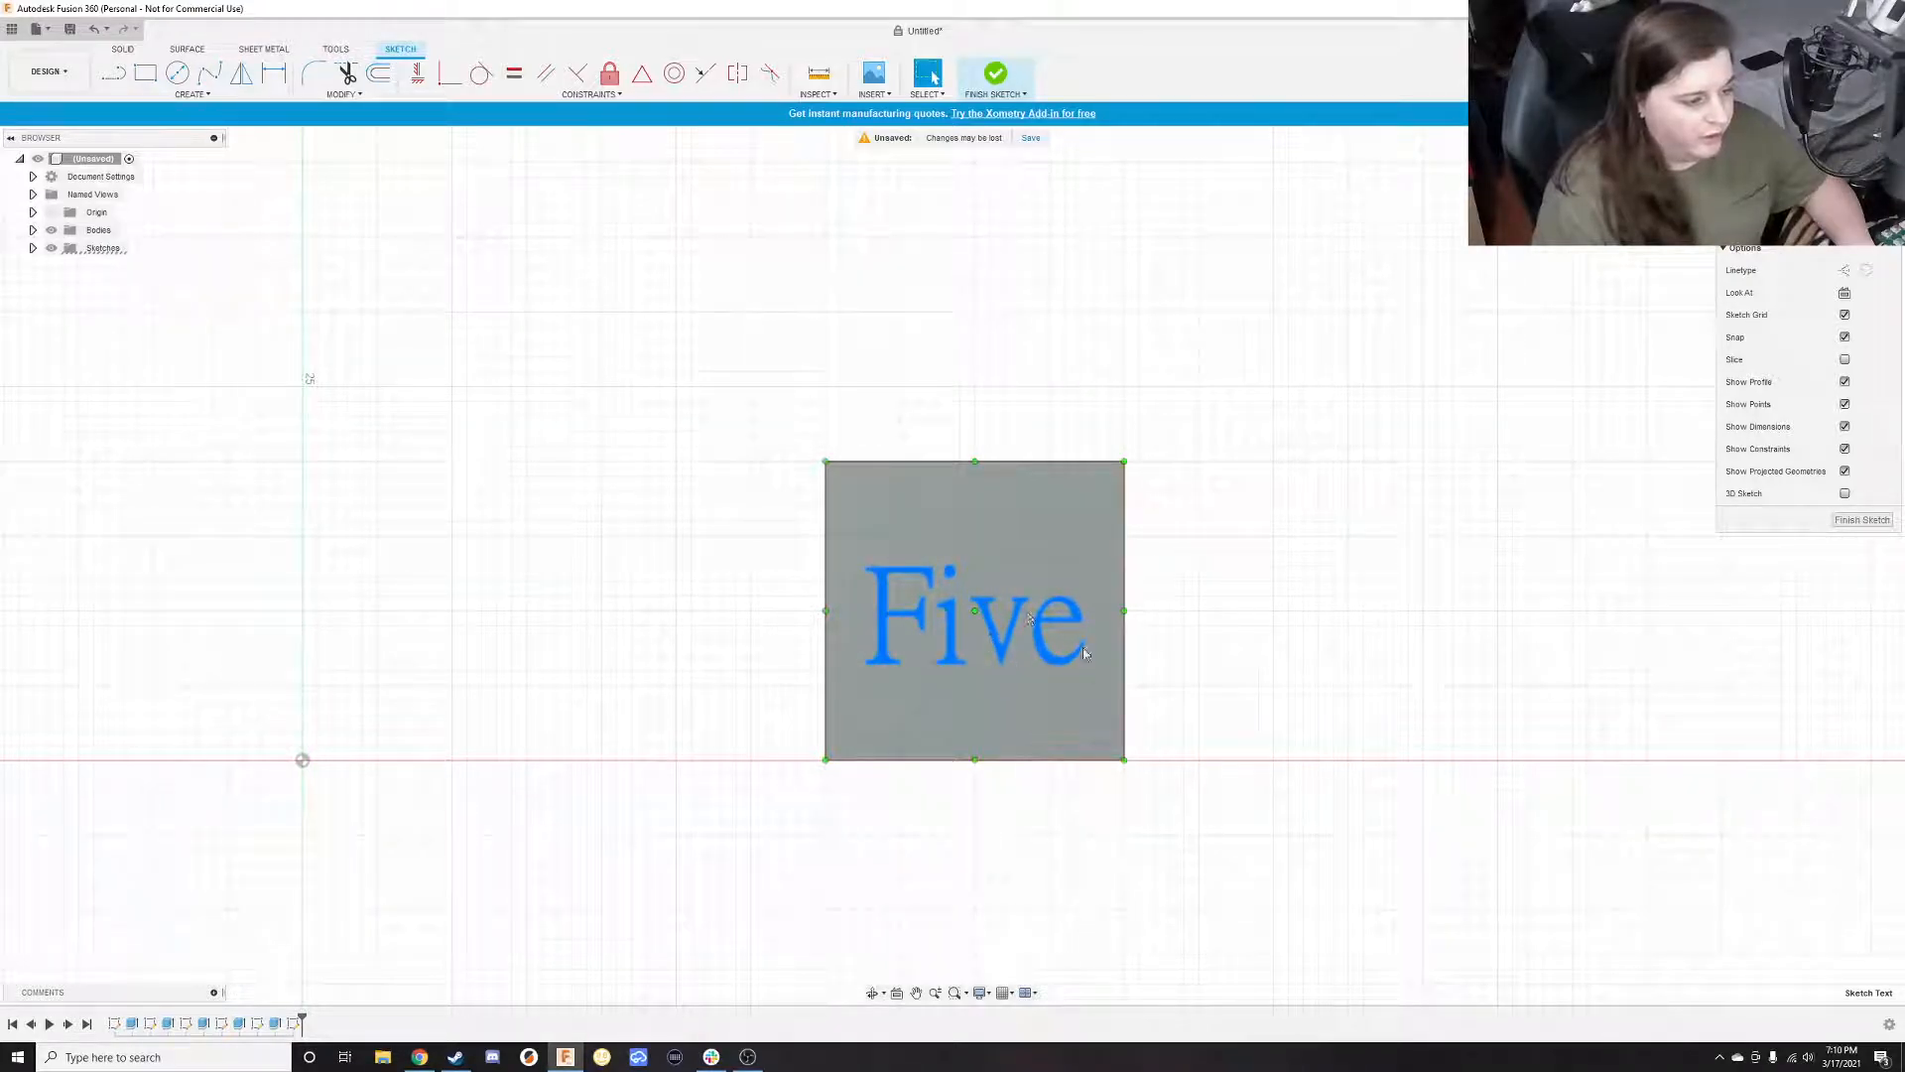
Finish the sketch and extrude the word Five 5 mm into the cube's right face as a cut
click(152, 94)
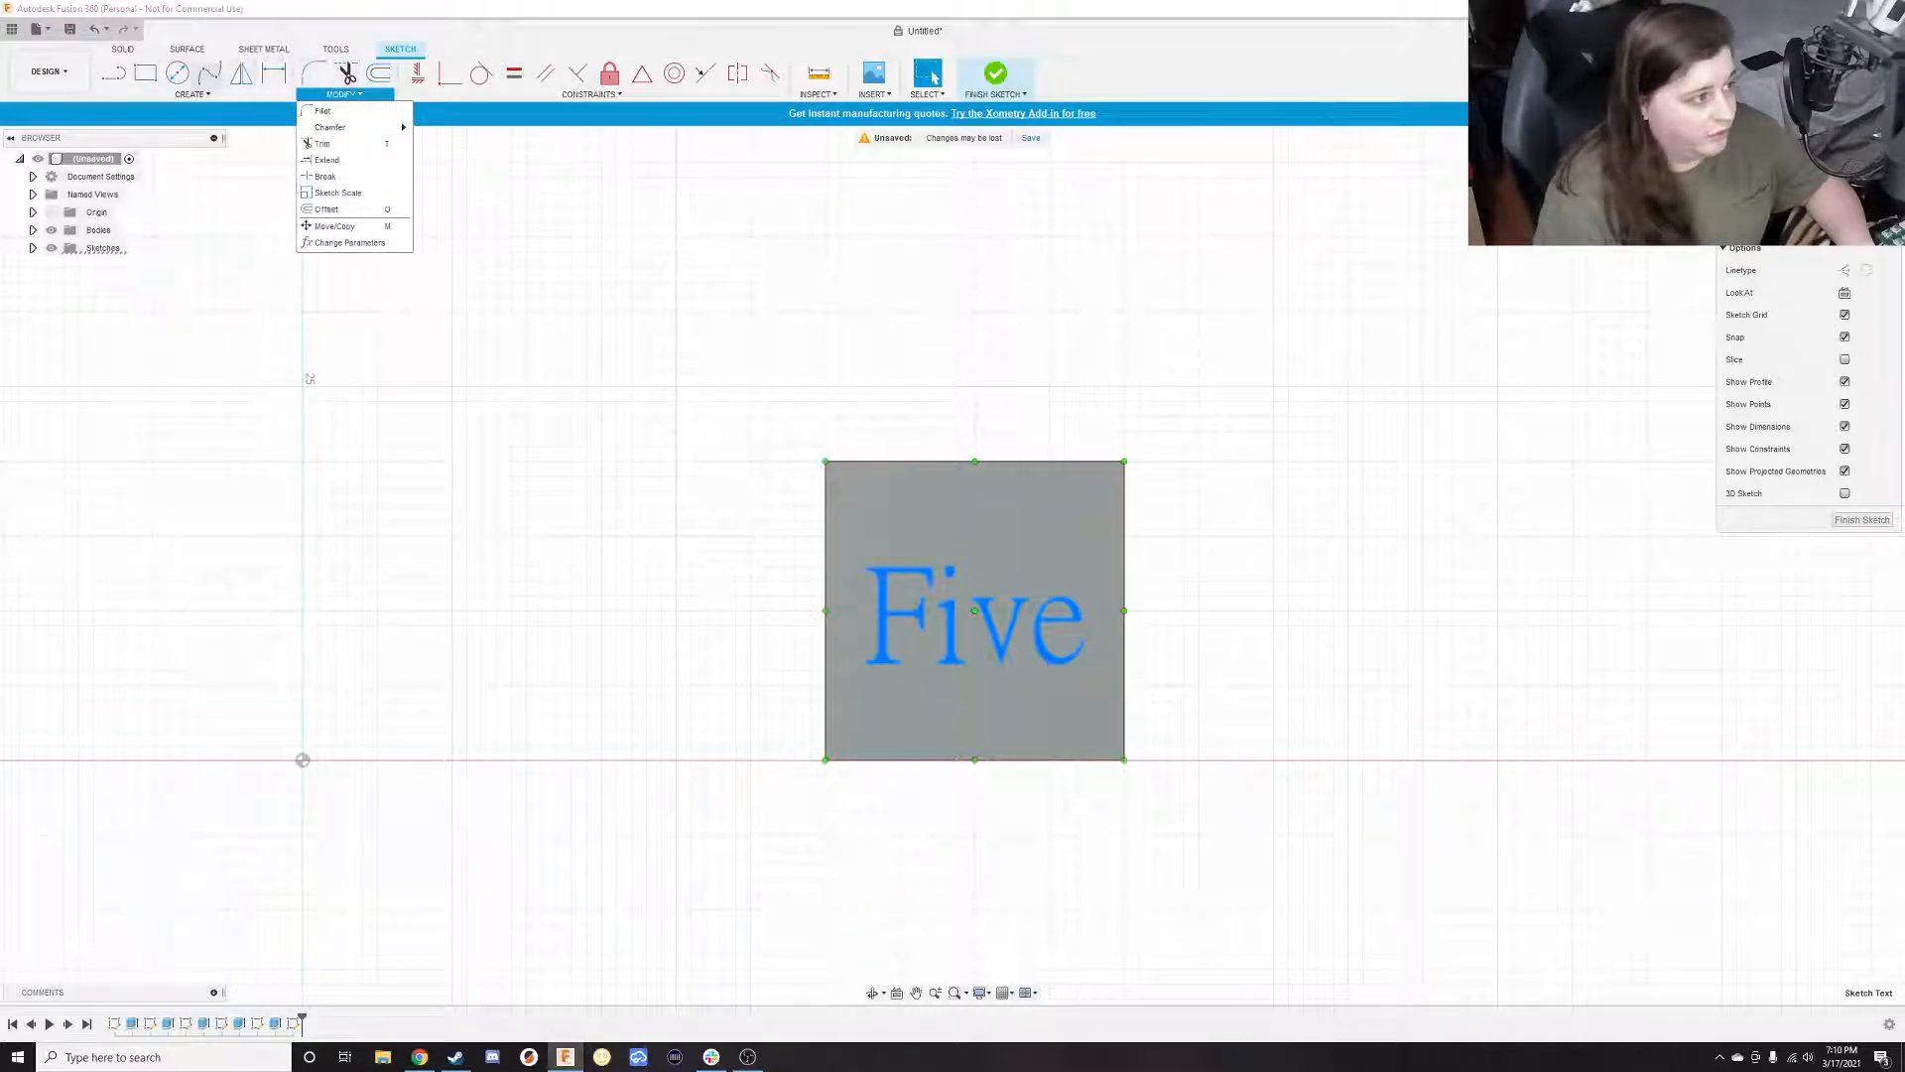
click(1852, 521)
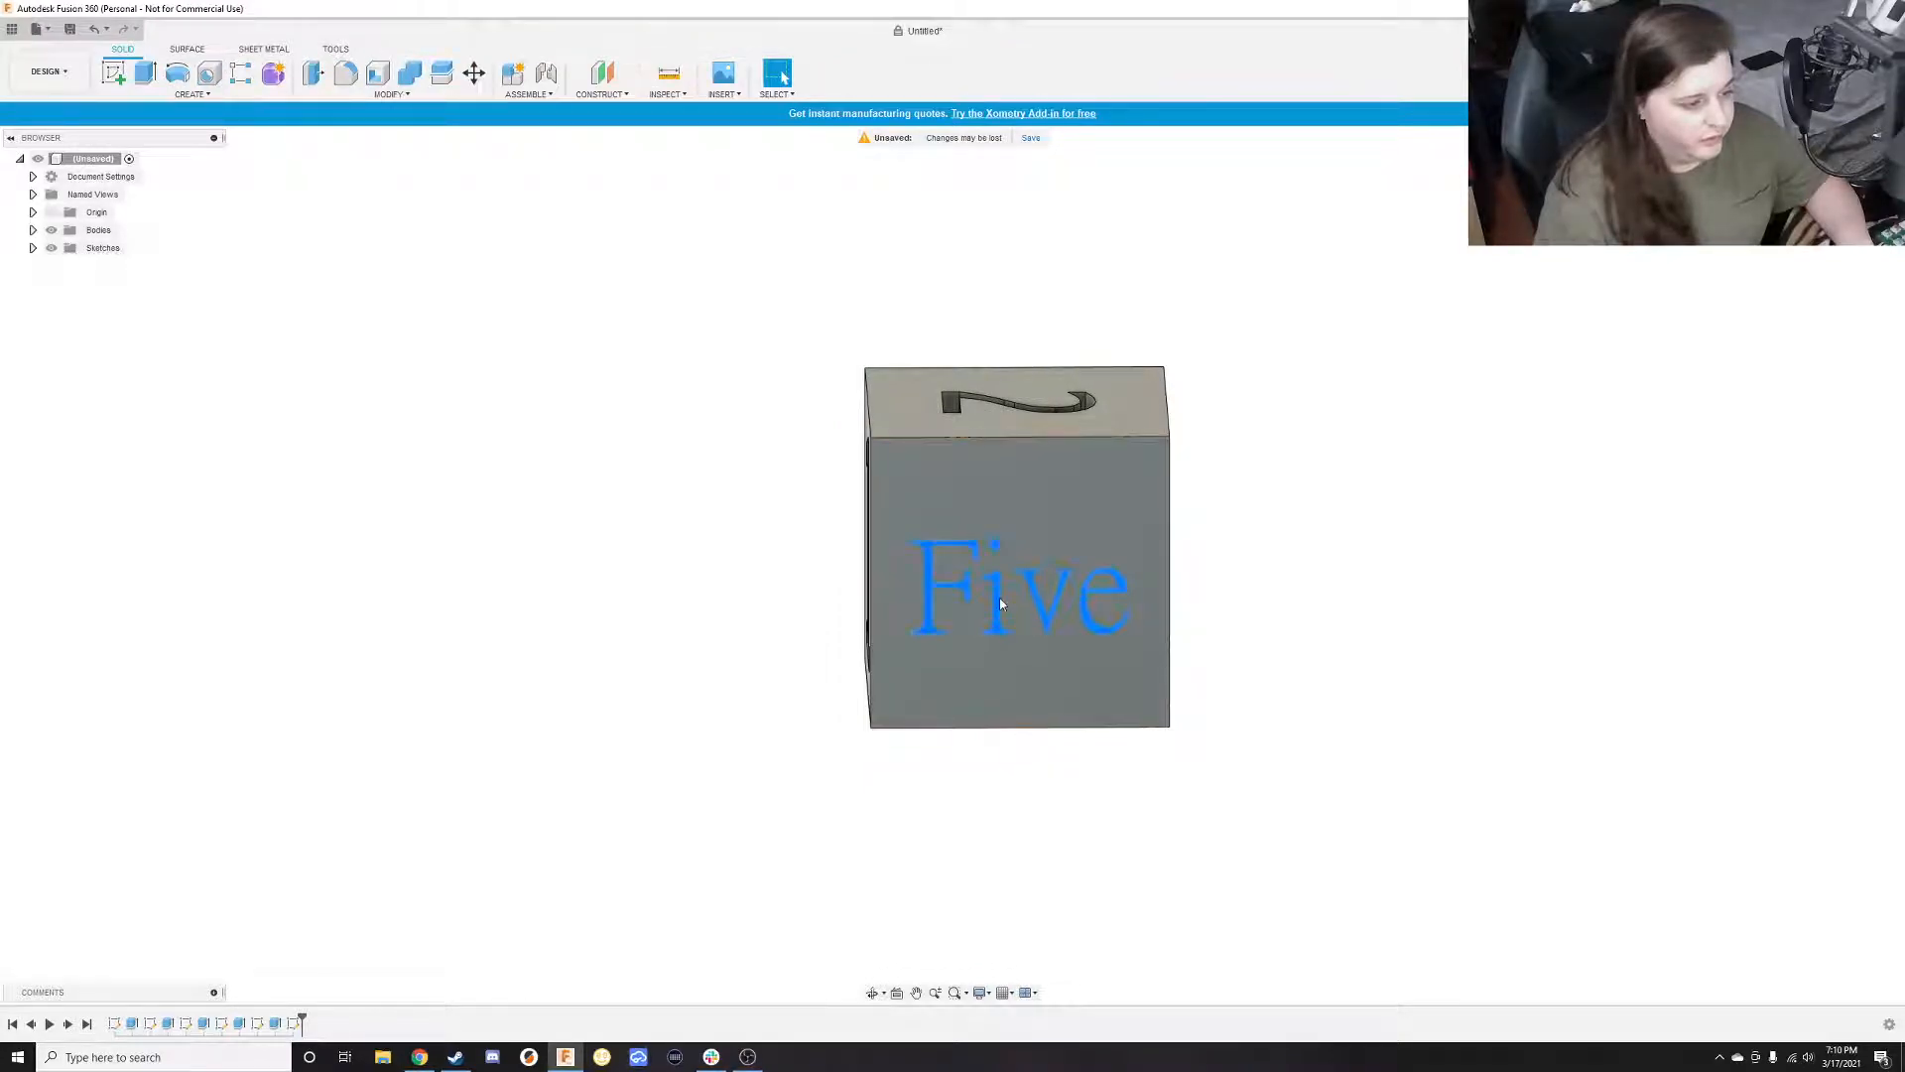
click(138, 68)
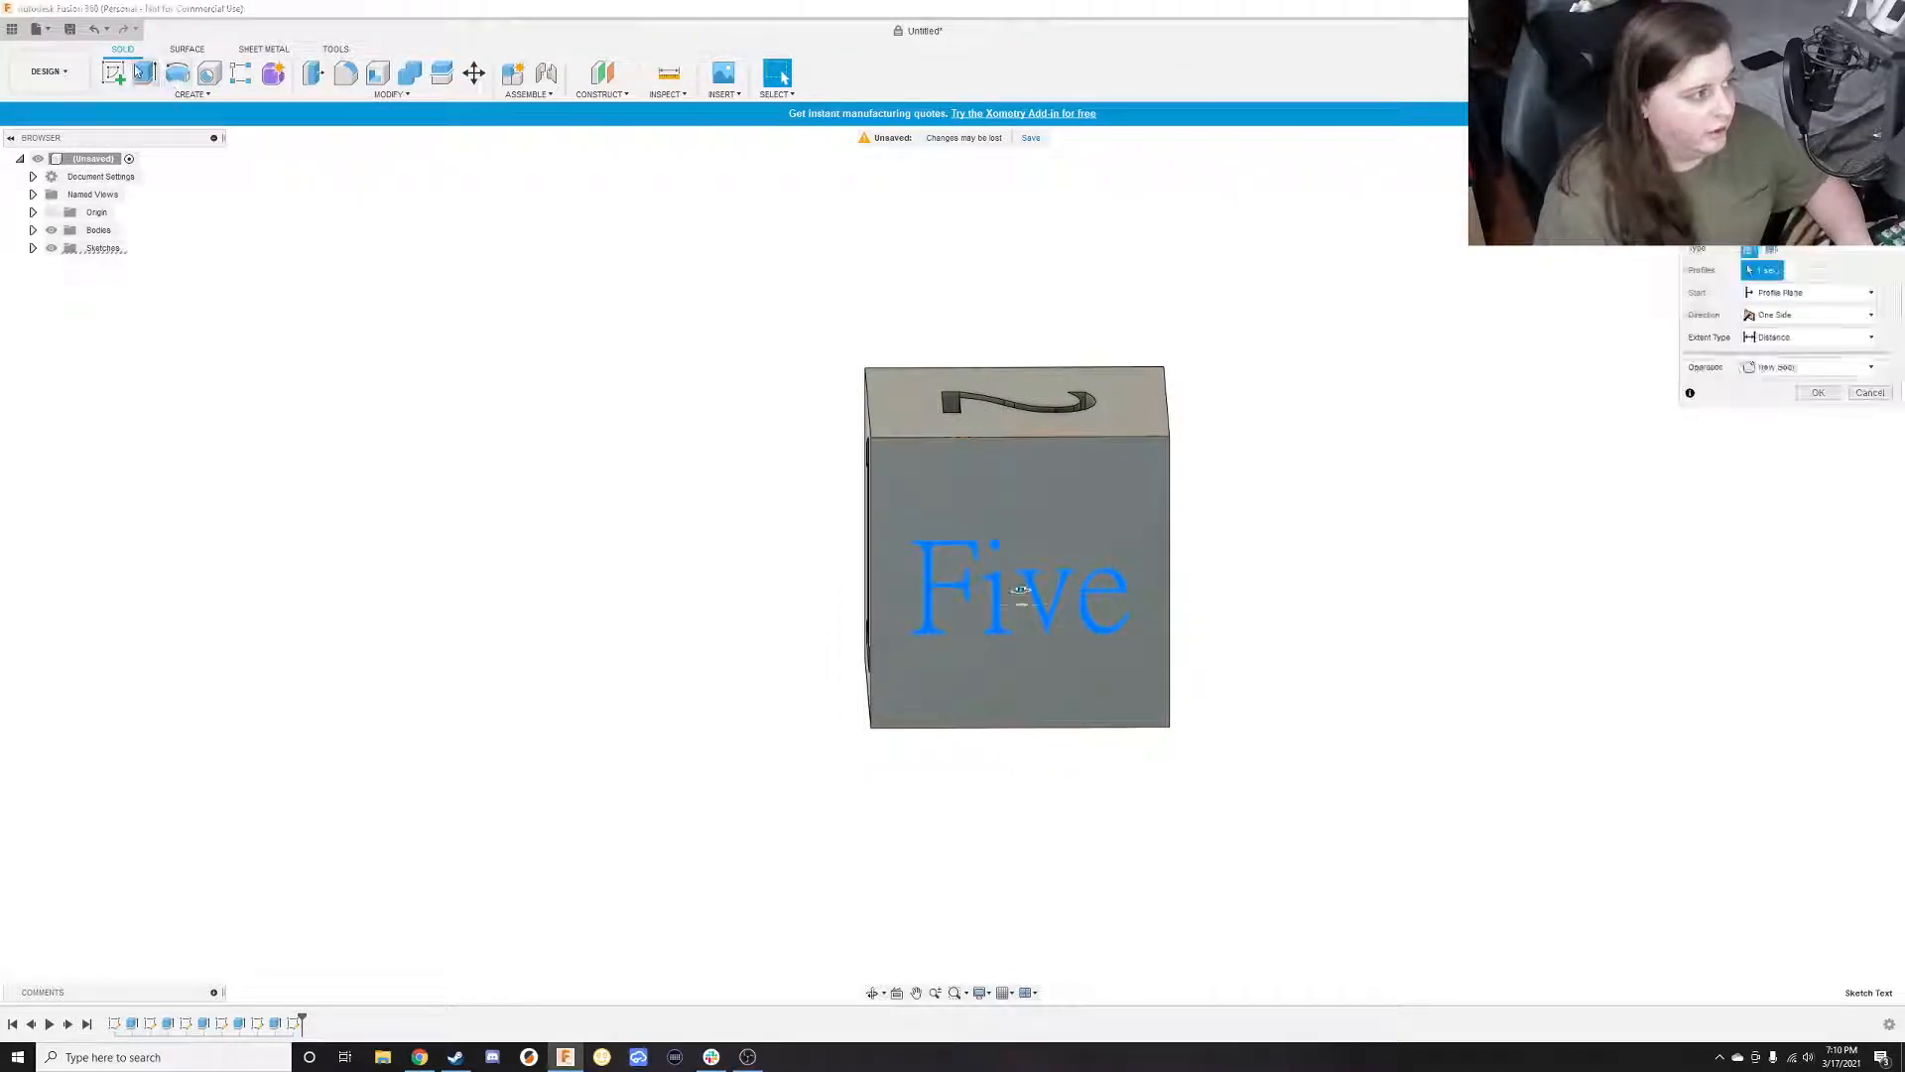
text(-5)
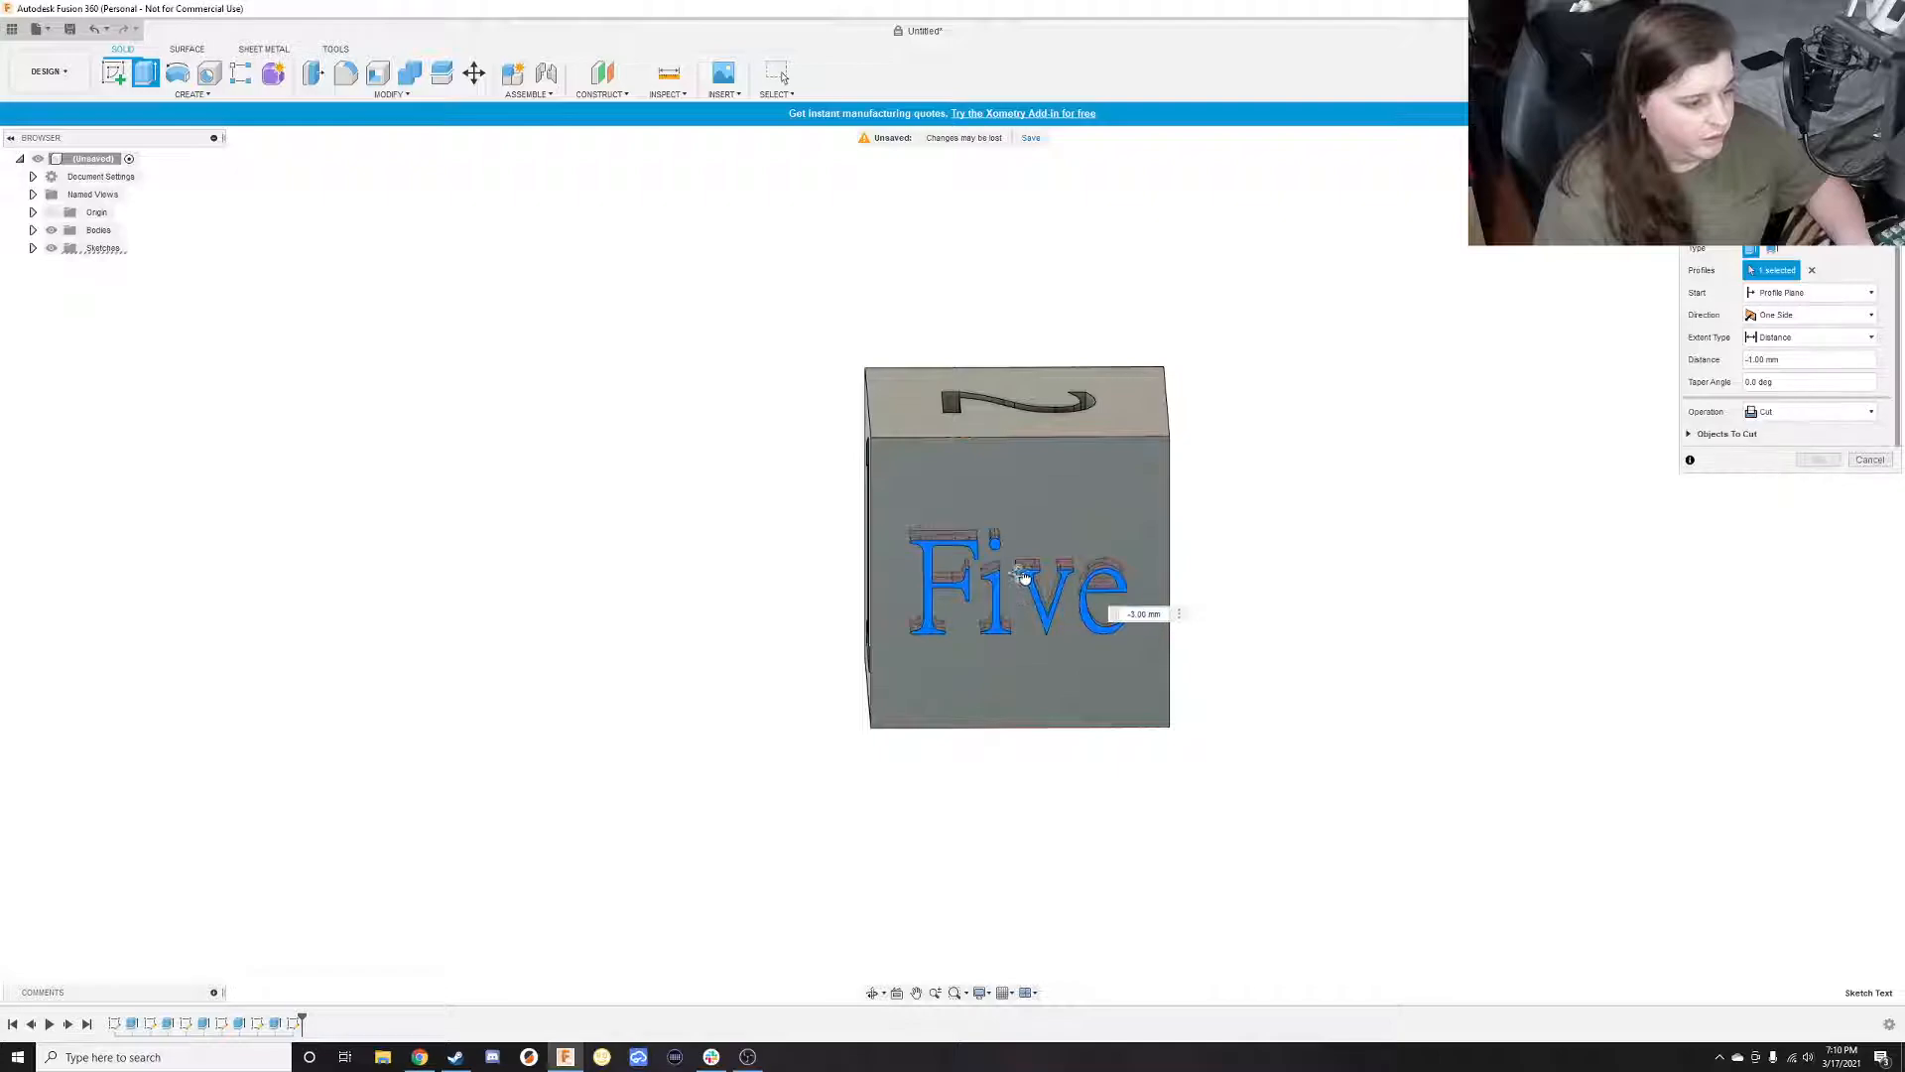
drag(1028, 568, 1030, 569)
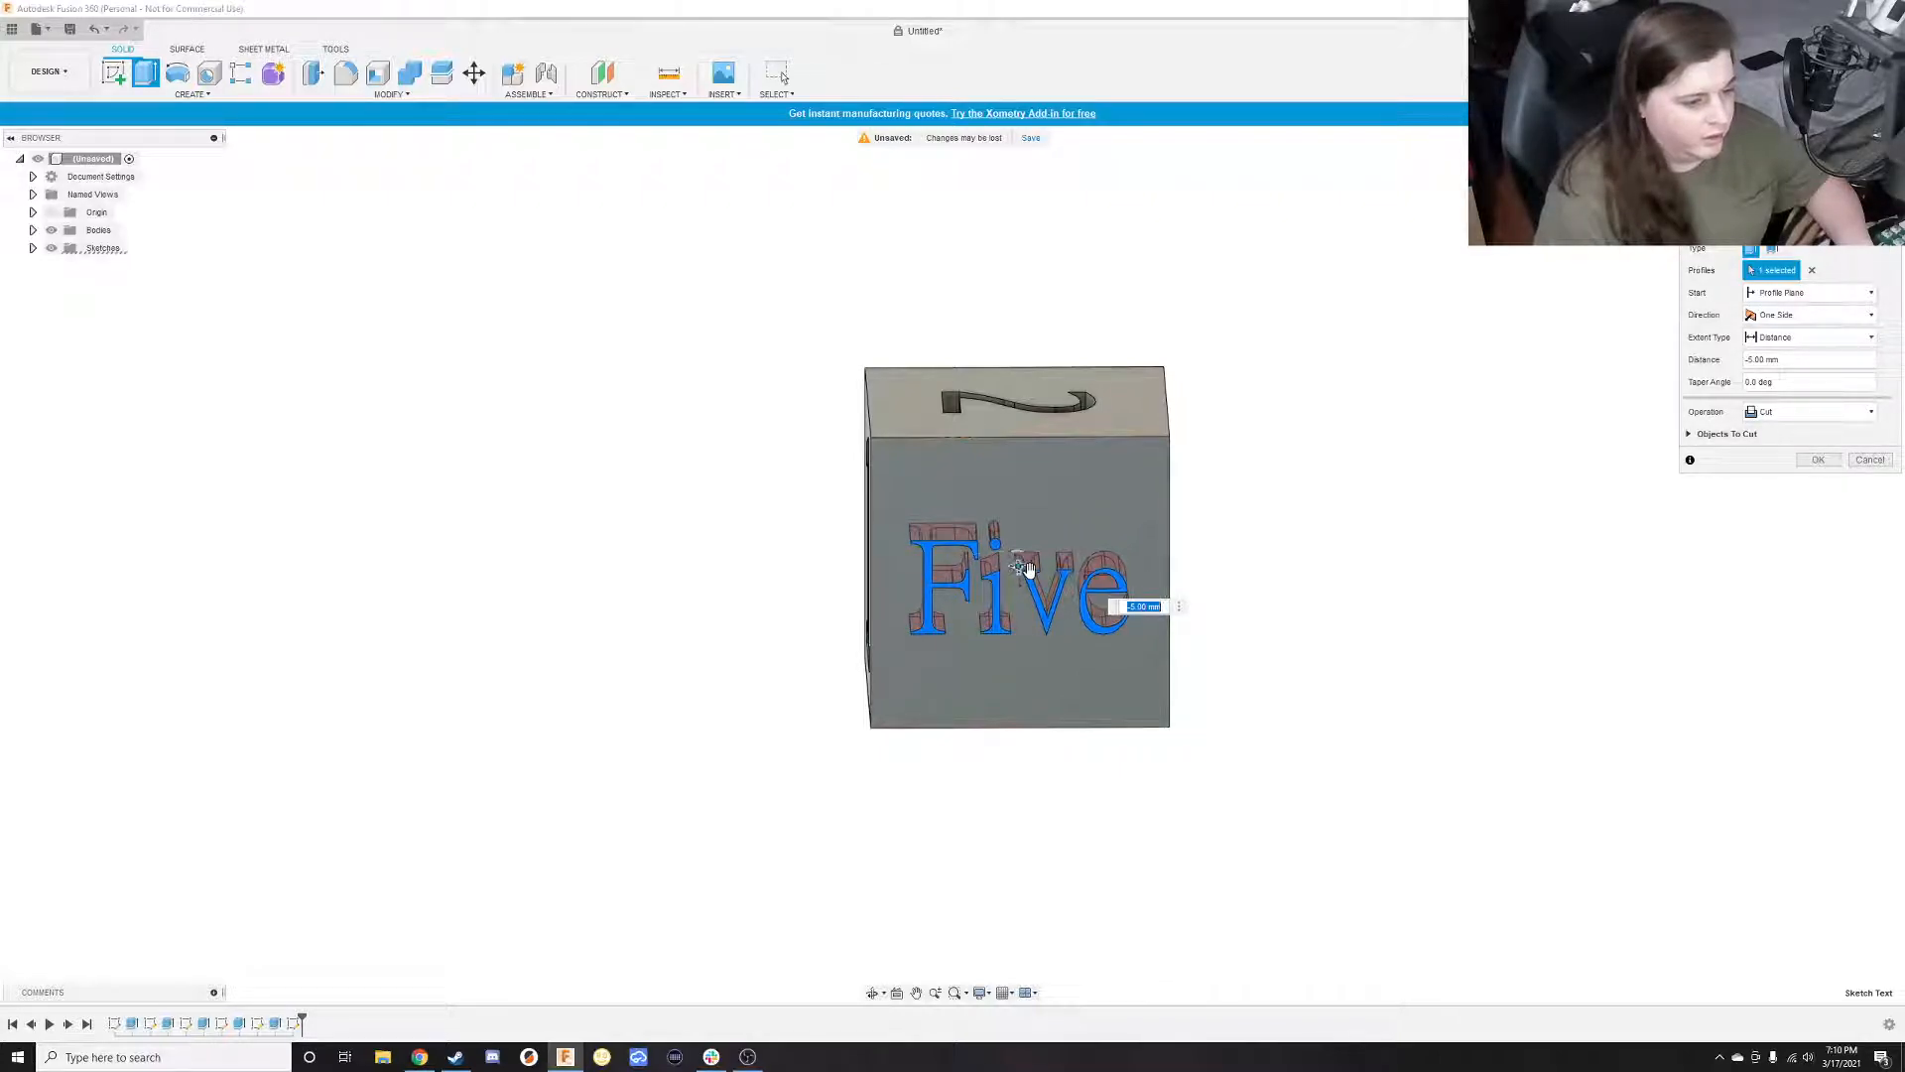
key(Return)
Start a sketch on the cube's remaining blank face and place a separate text with the letter s left of its centre
shift+middle_drag(1255, 665, 1314, 489)
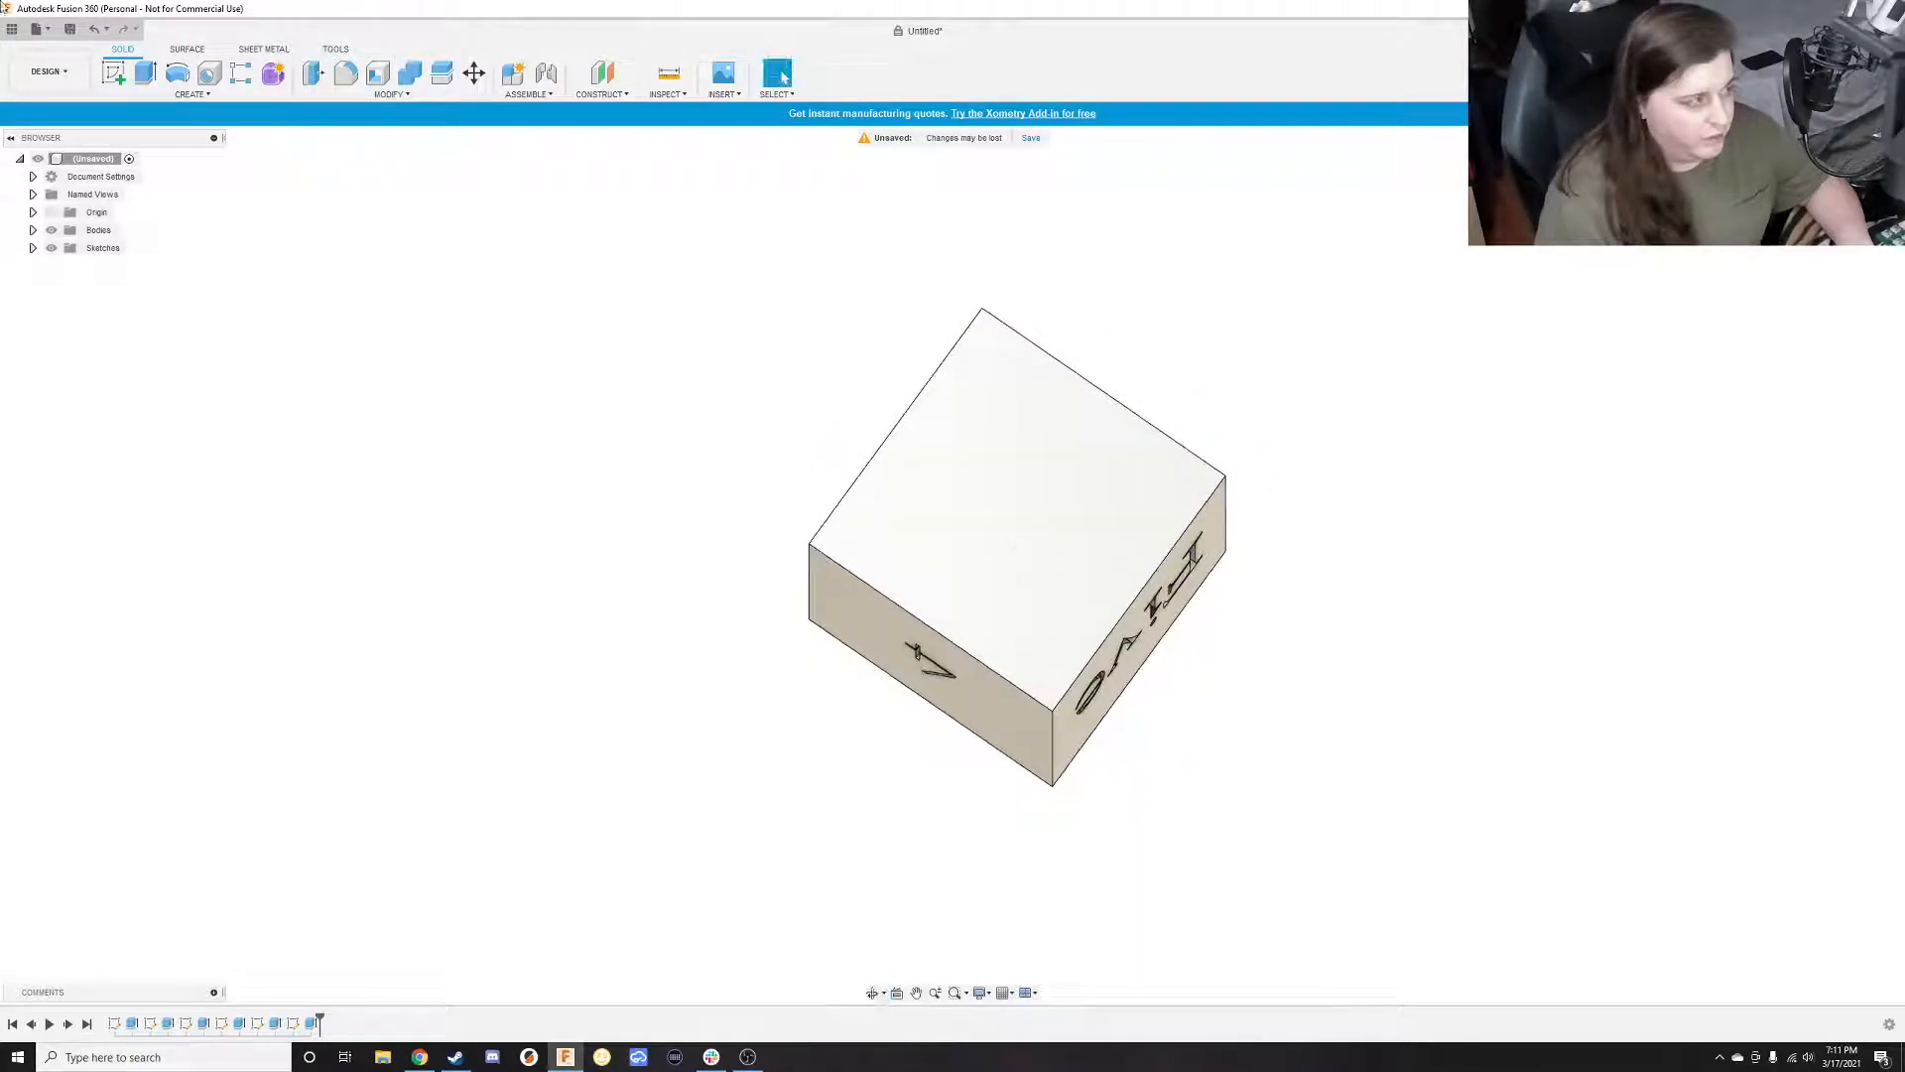
click(113, 72)
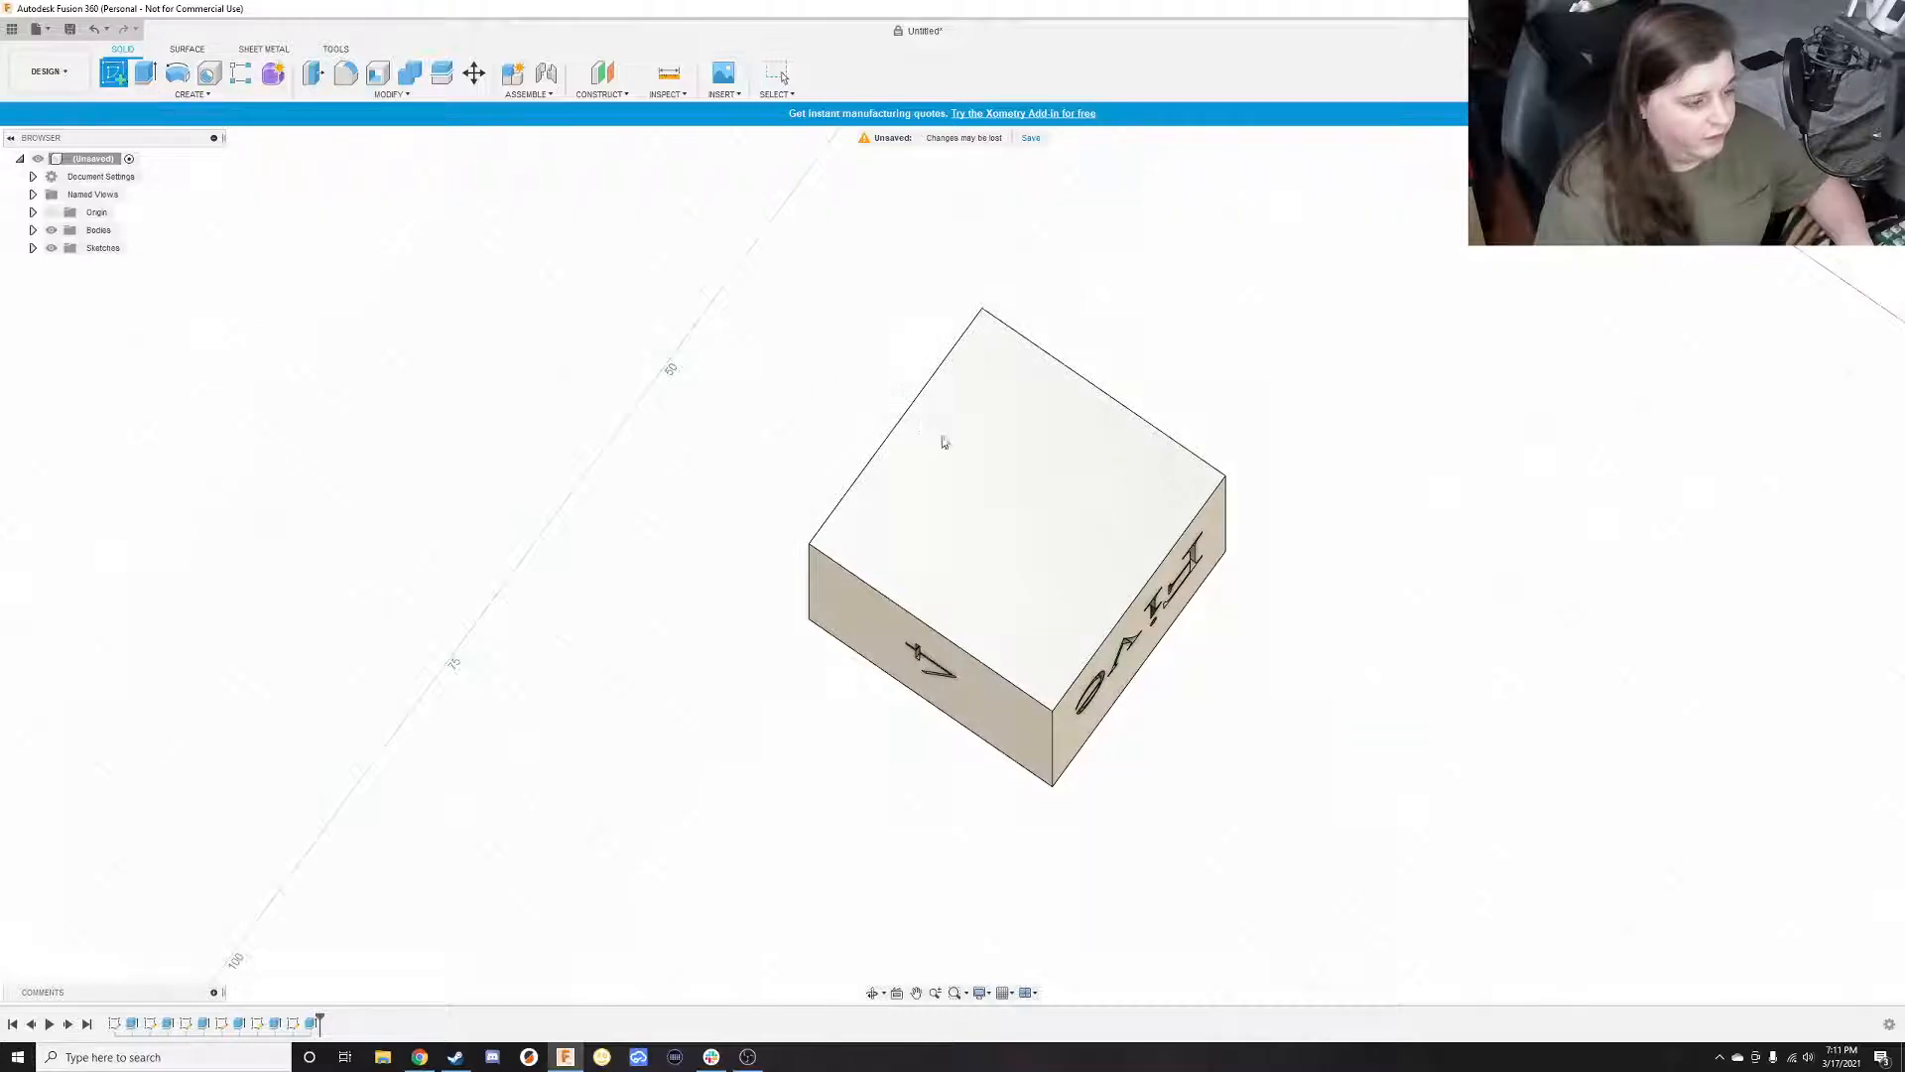
click(1010, 484)
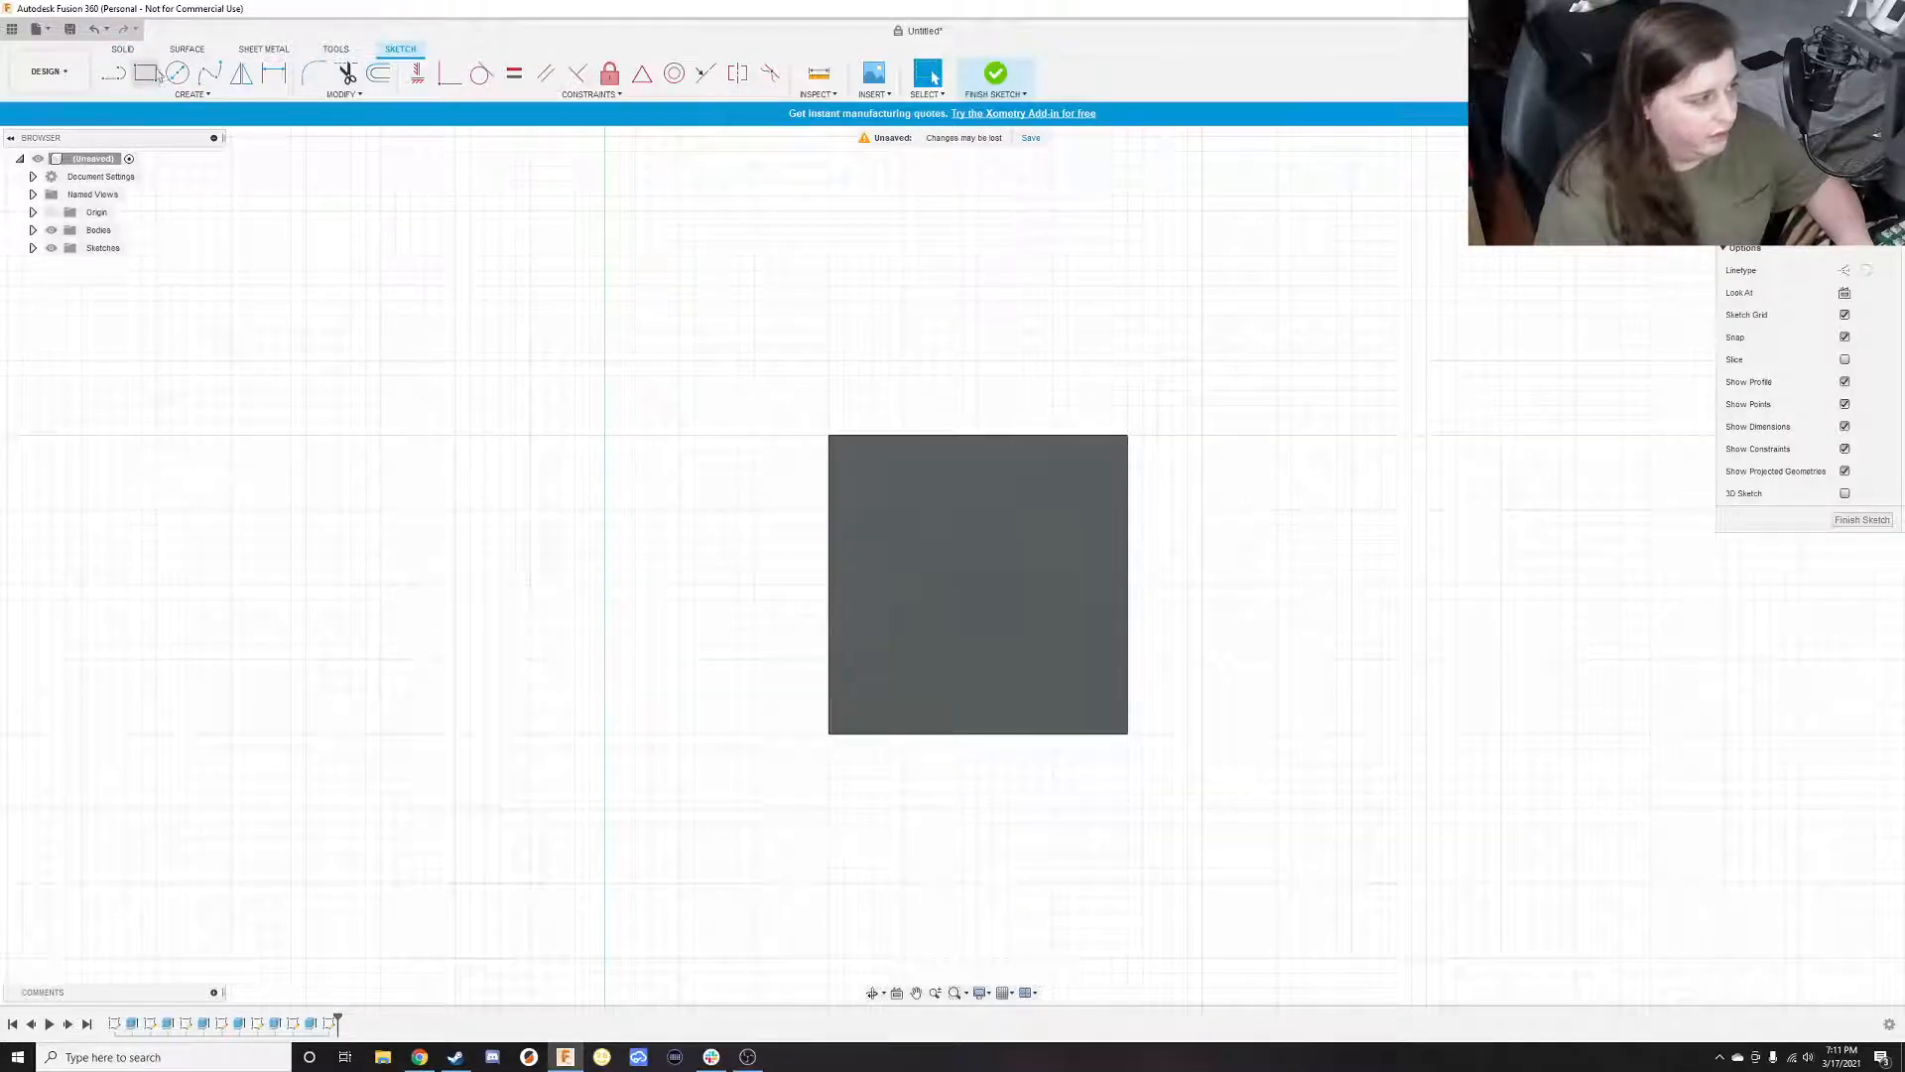
click(192, 93)
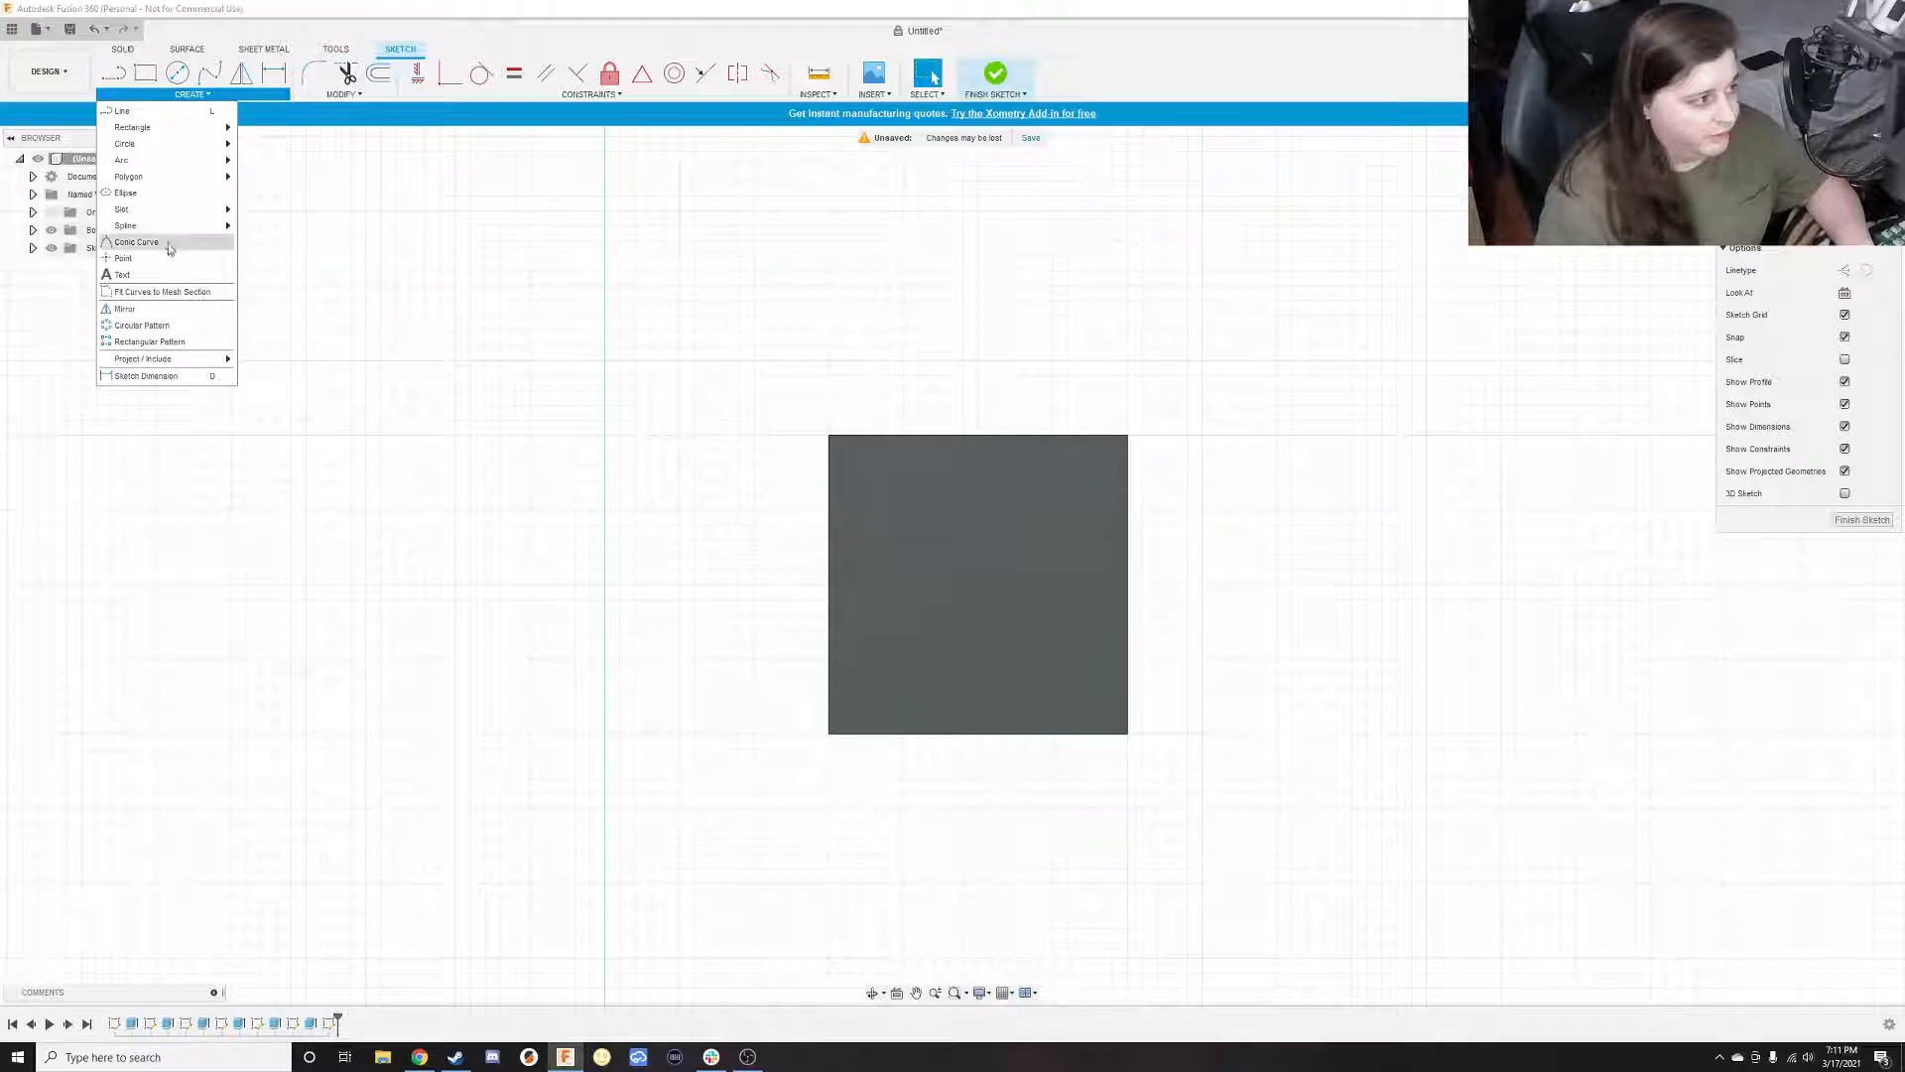
click(152, 277)
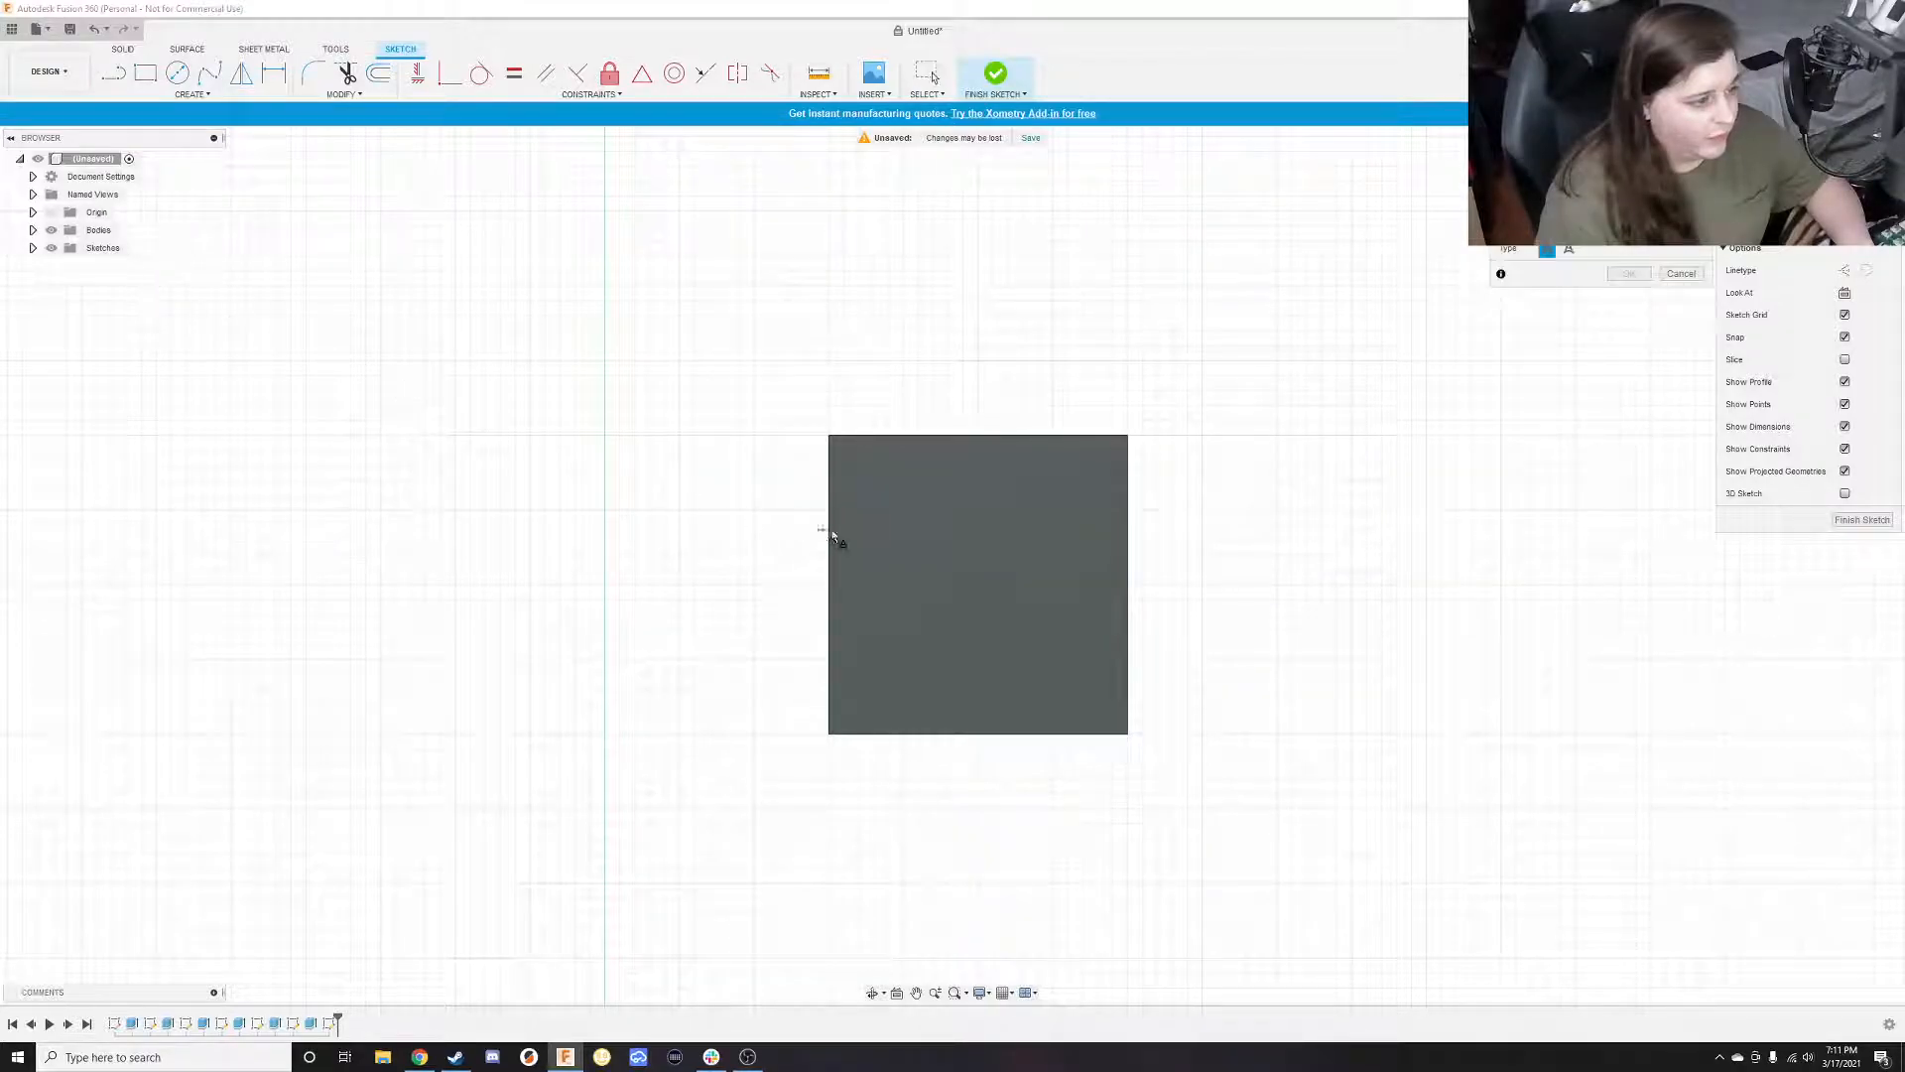
click(967, 622)
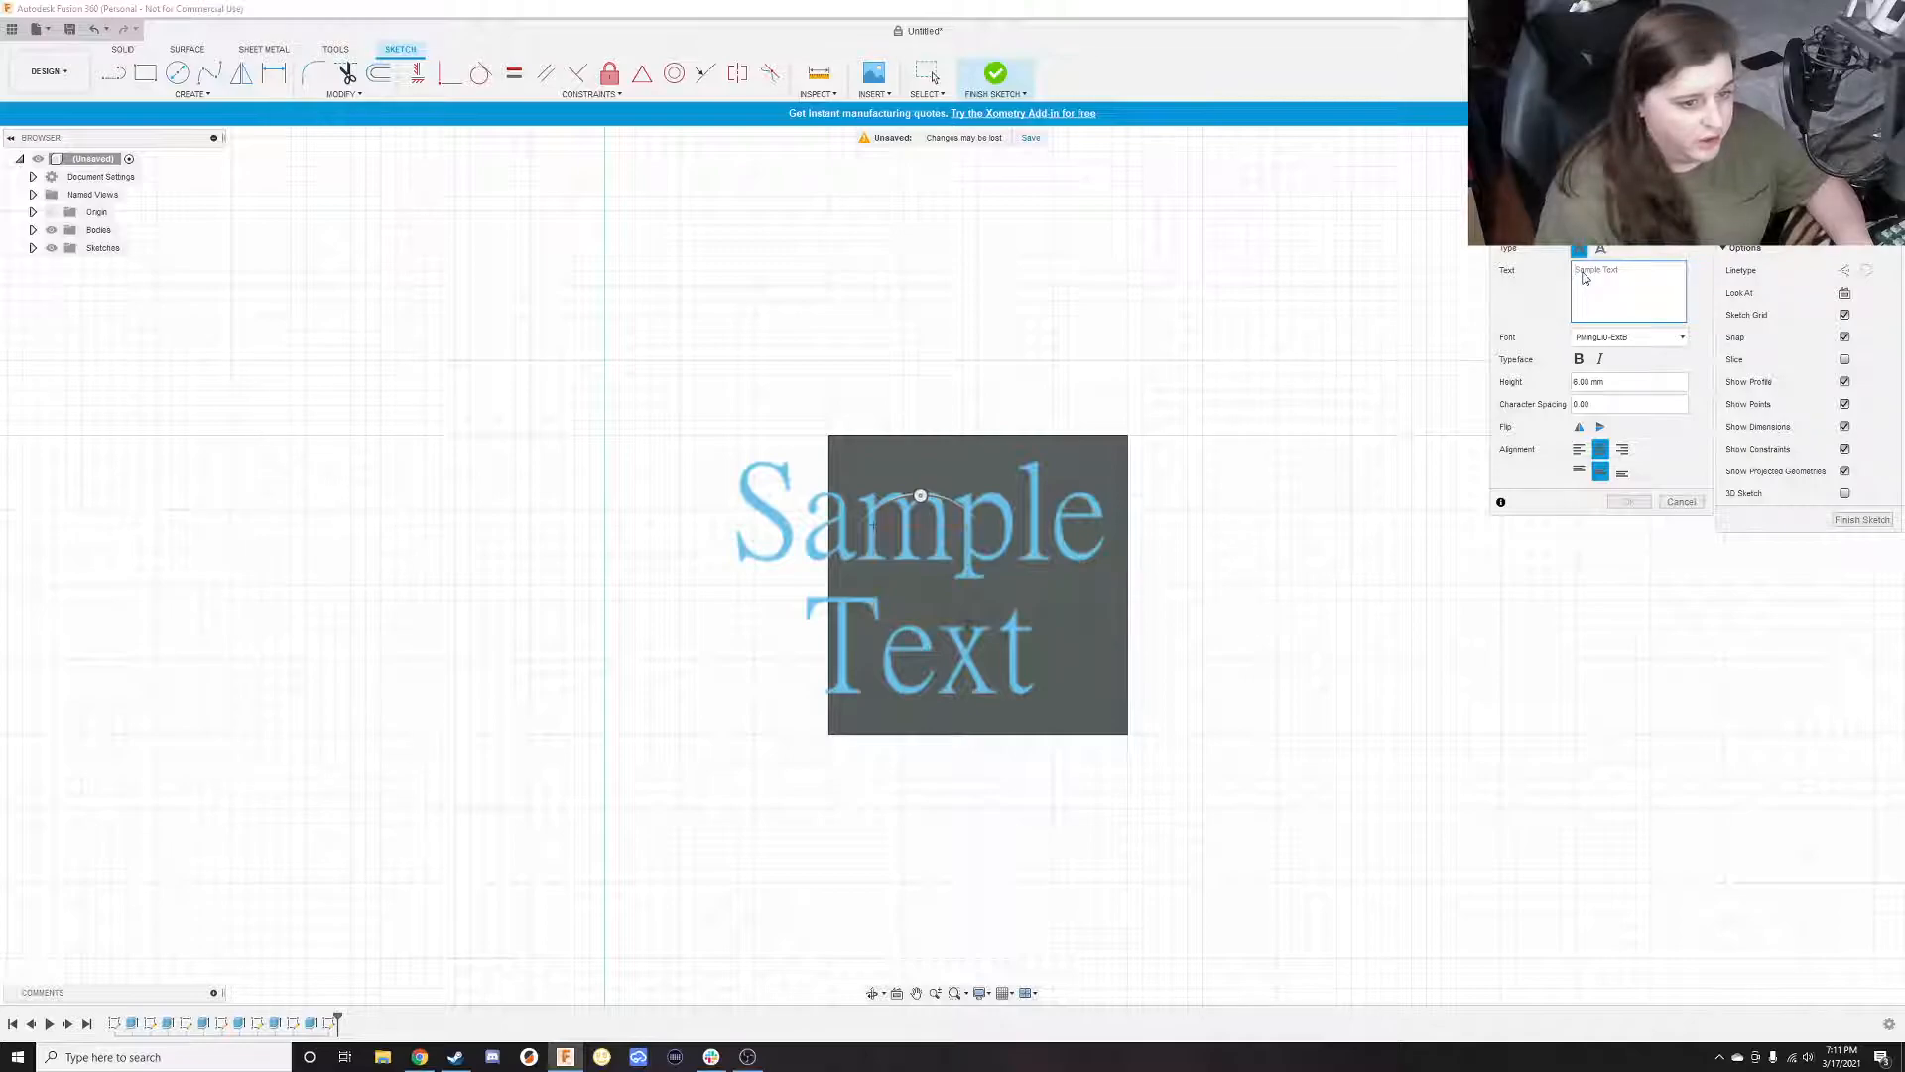
text(s)
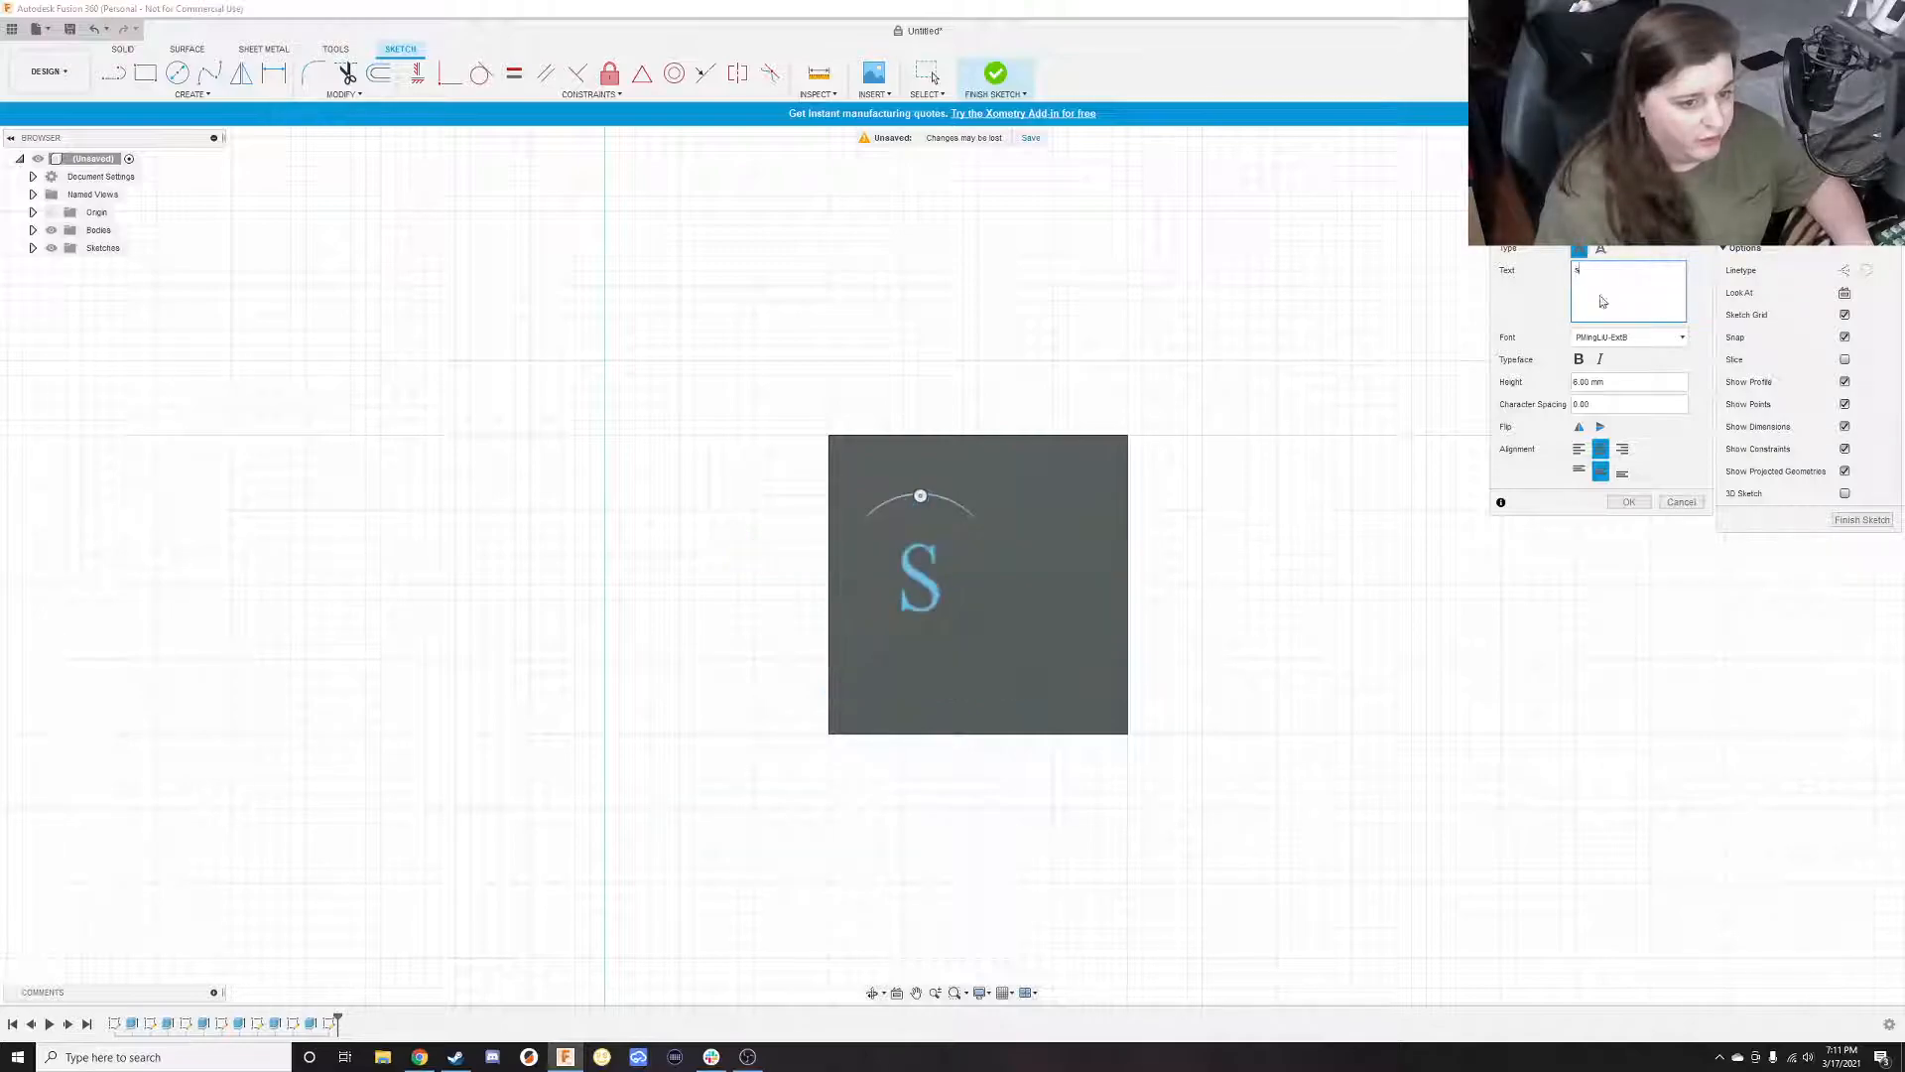
click(1628, 502)
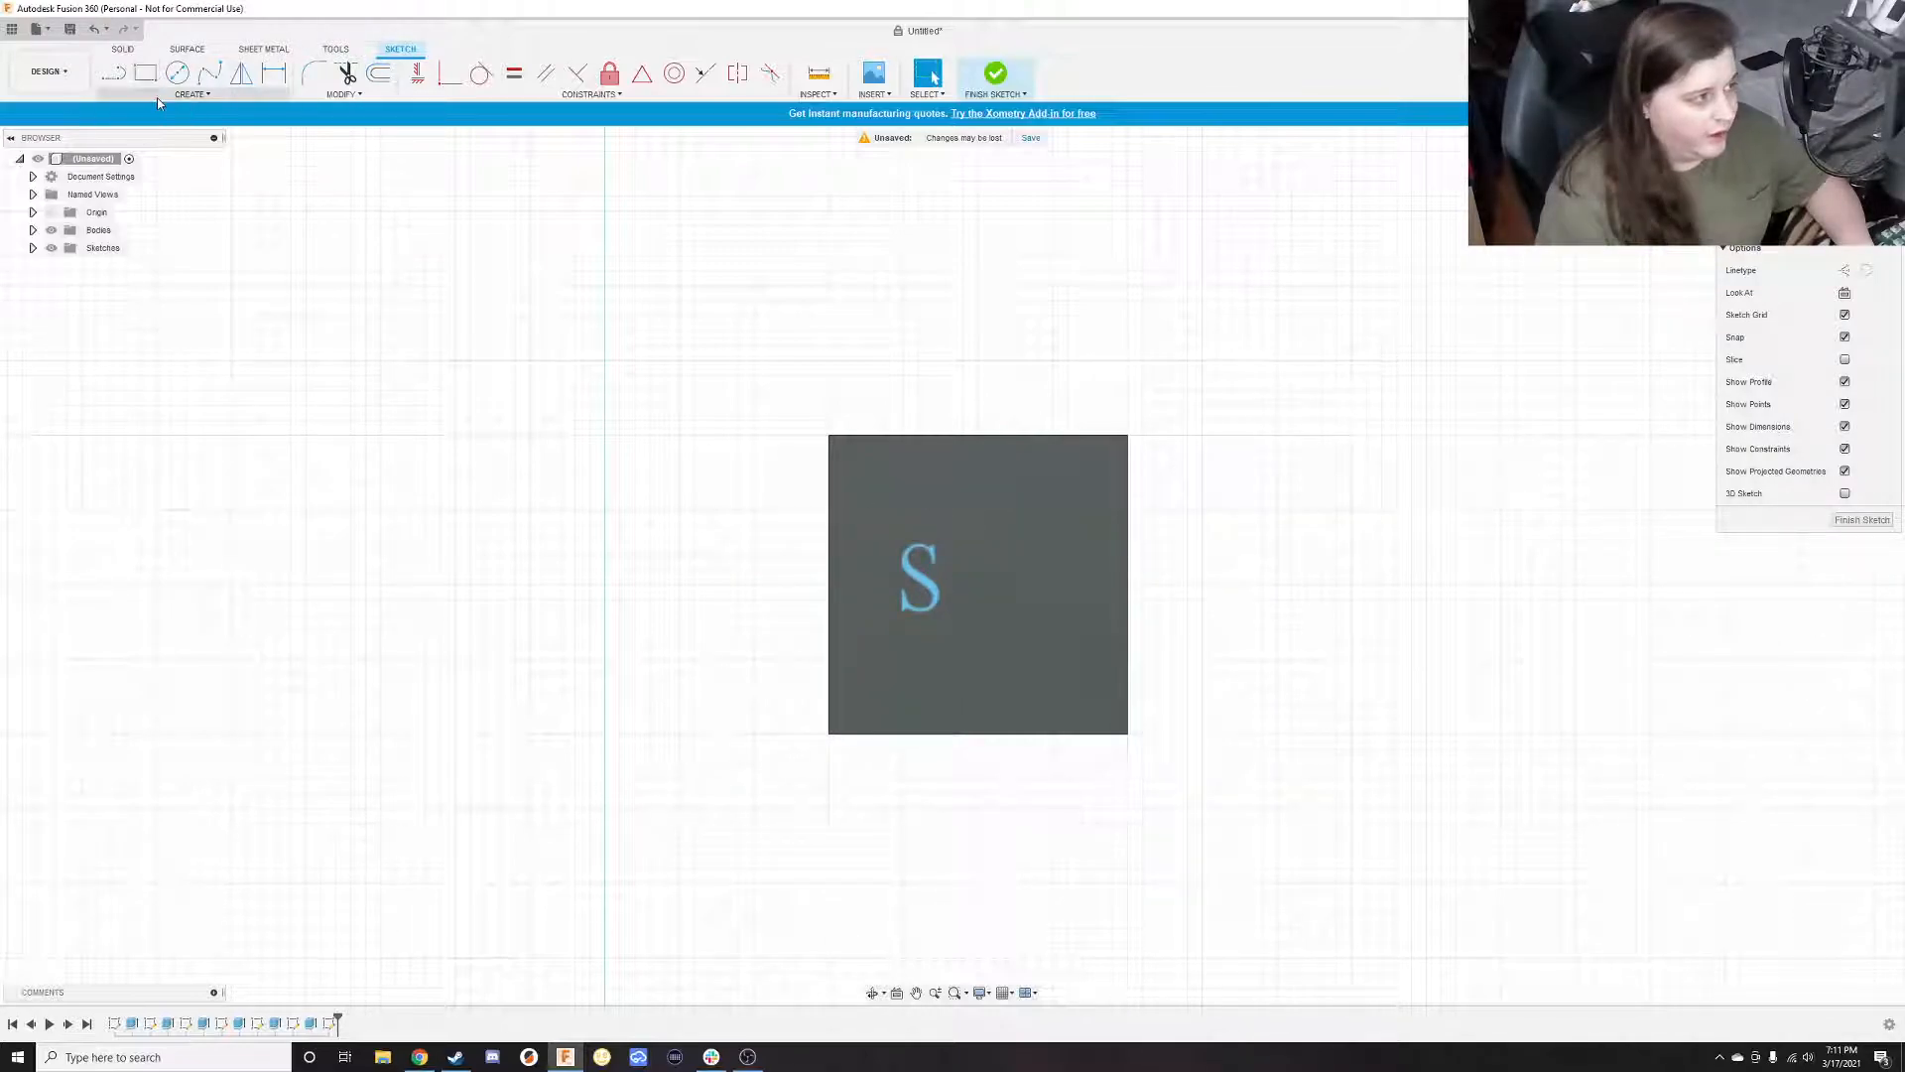
Add a second text with the letter i in a frame about 5 mm wide, just right of the letter s
click(191, 94)
click(122, 275)
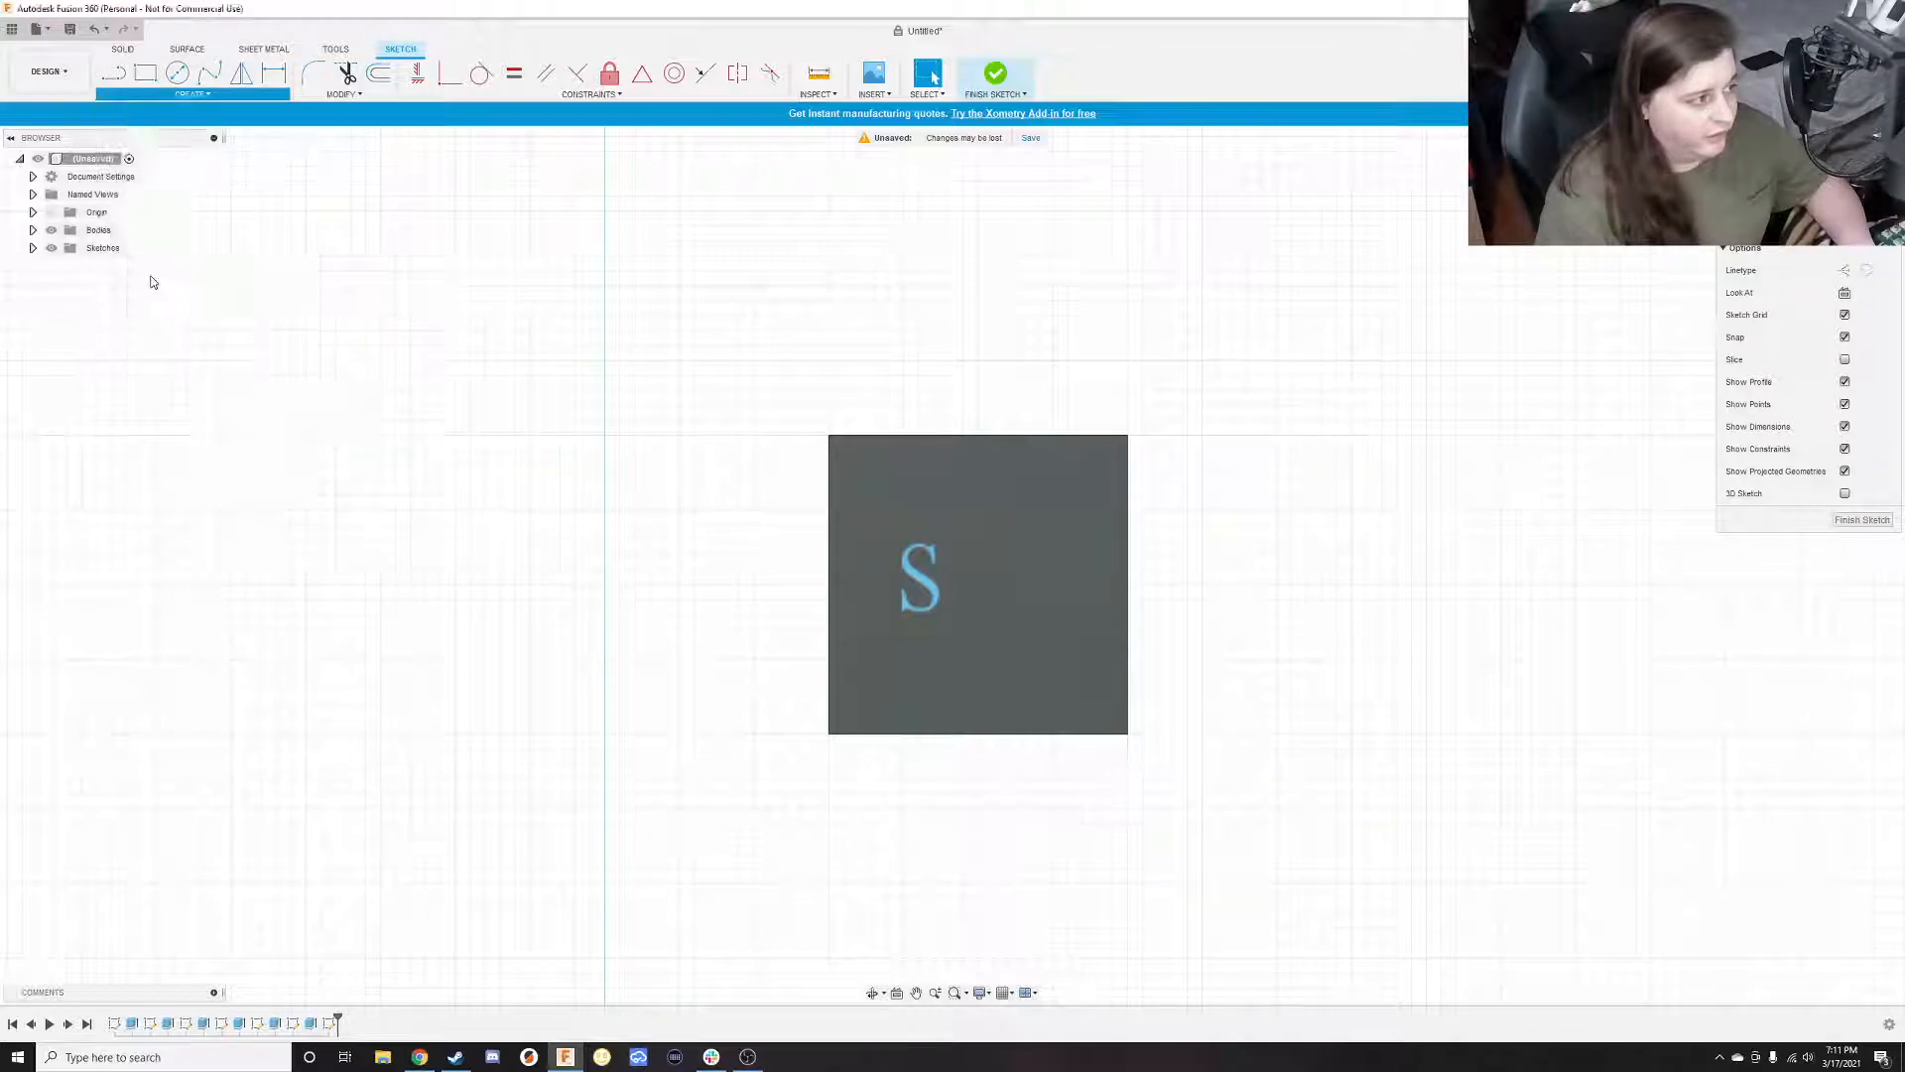
click(968, 528)
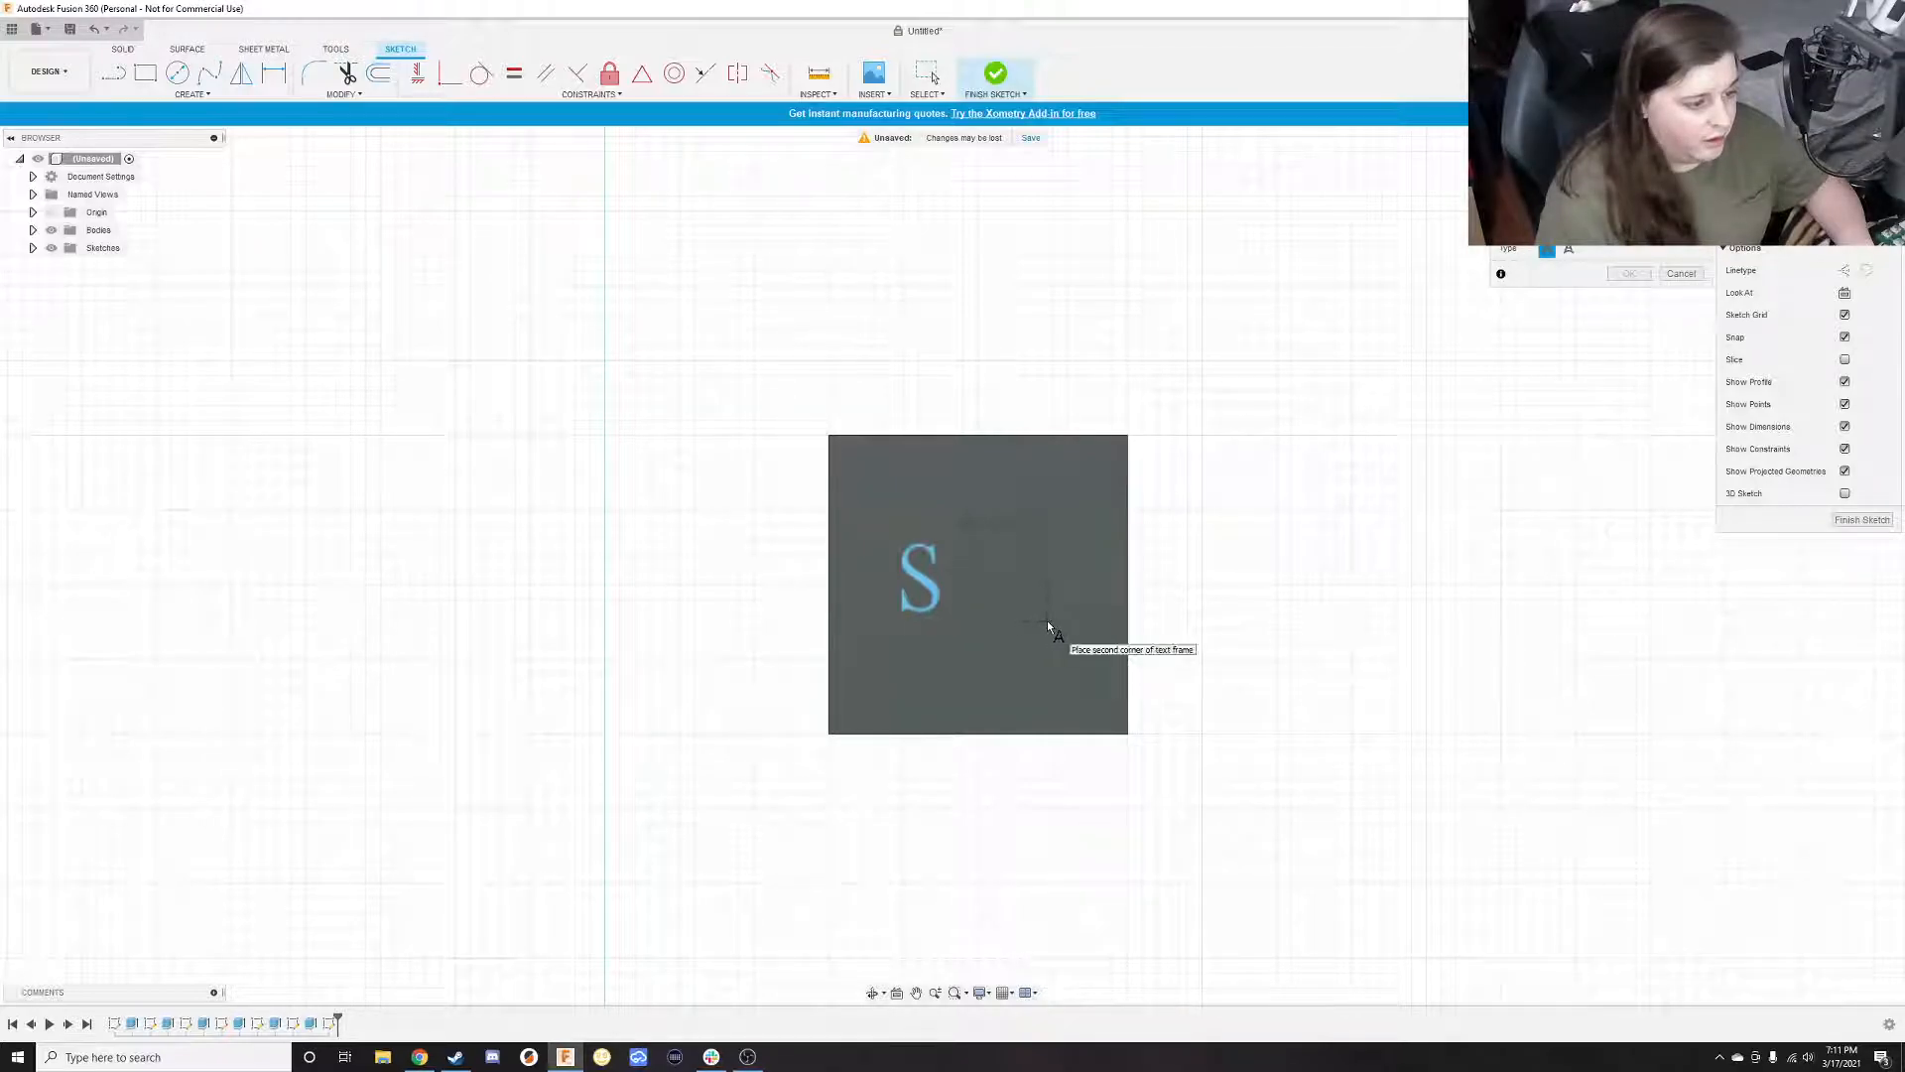
click(1044, 623)
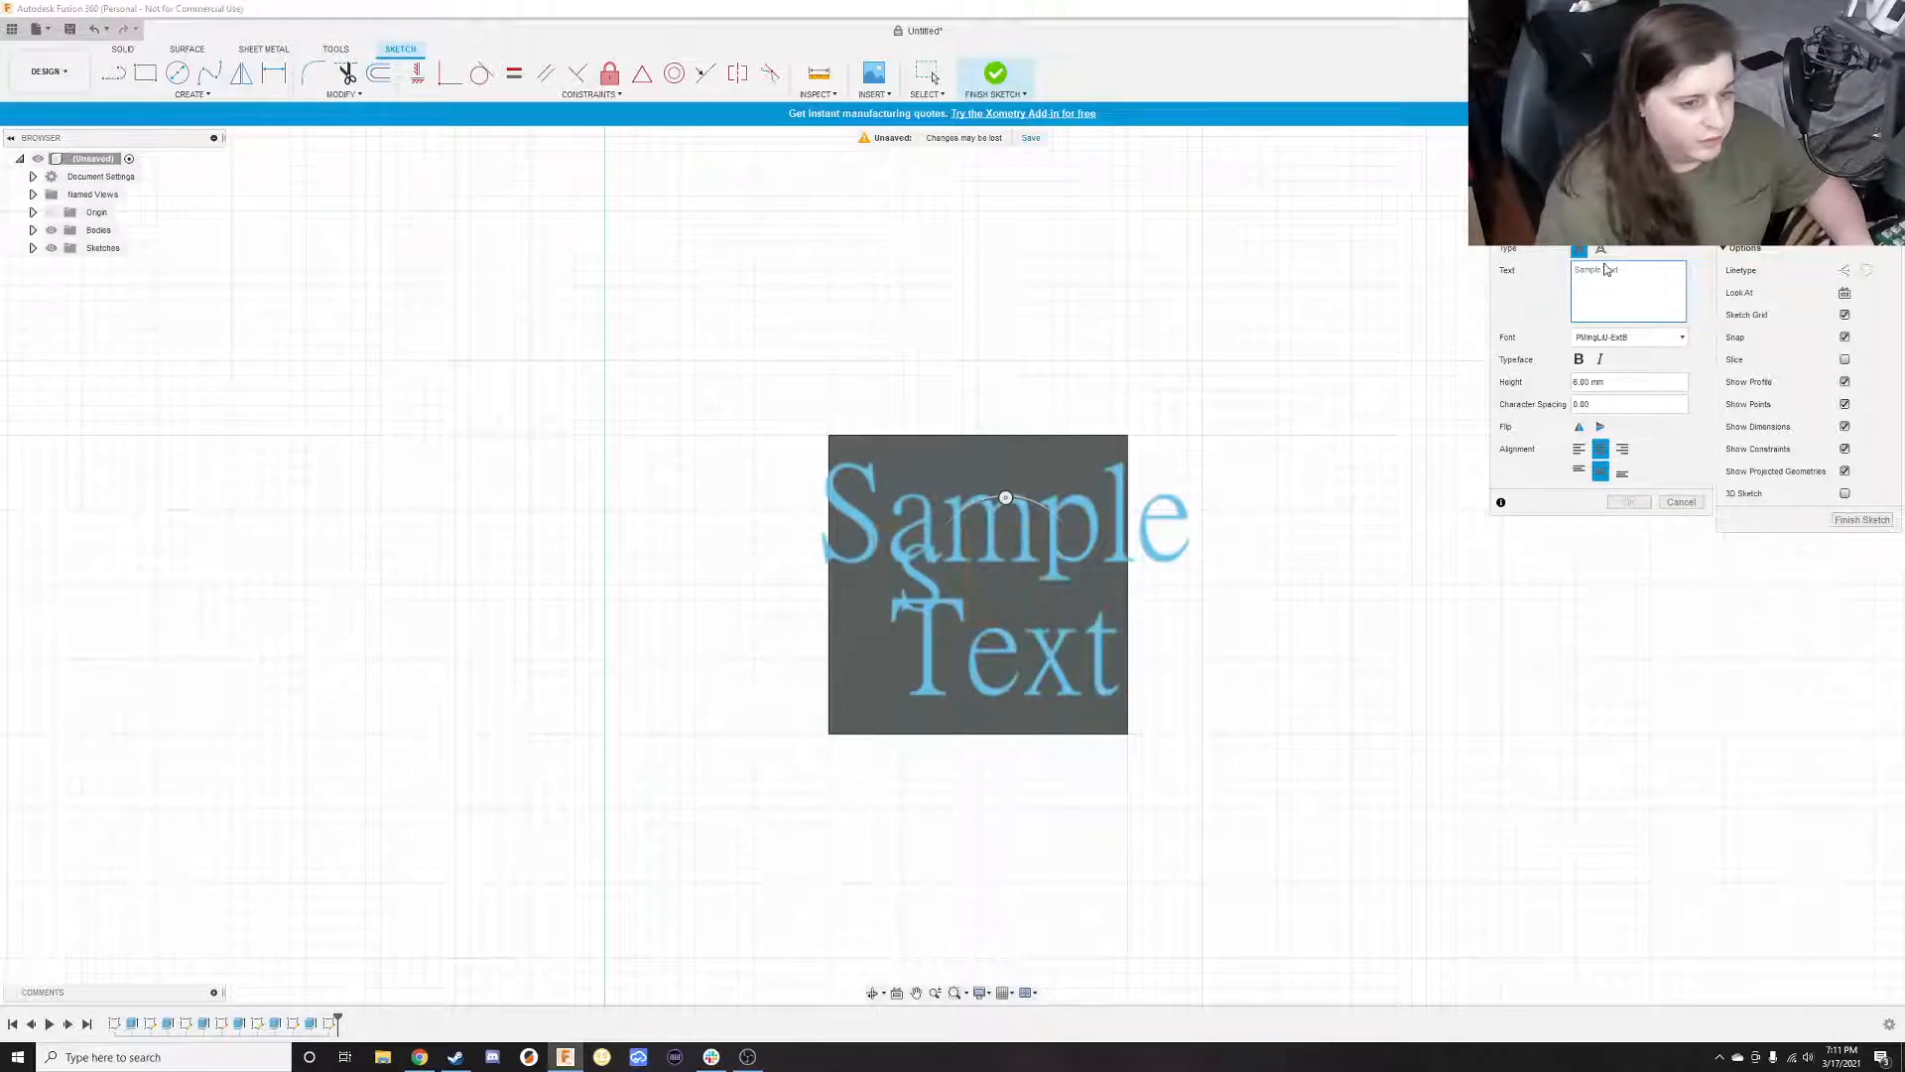
text(Si)
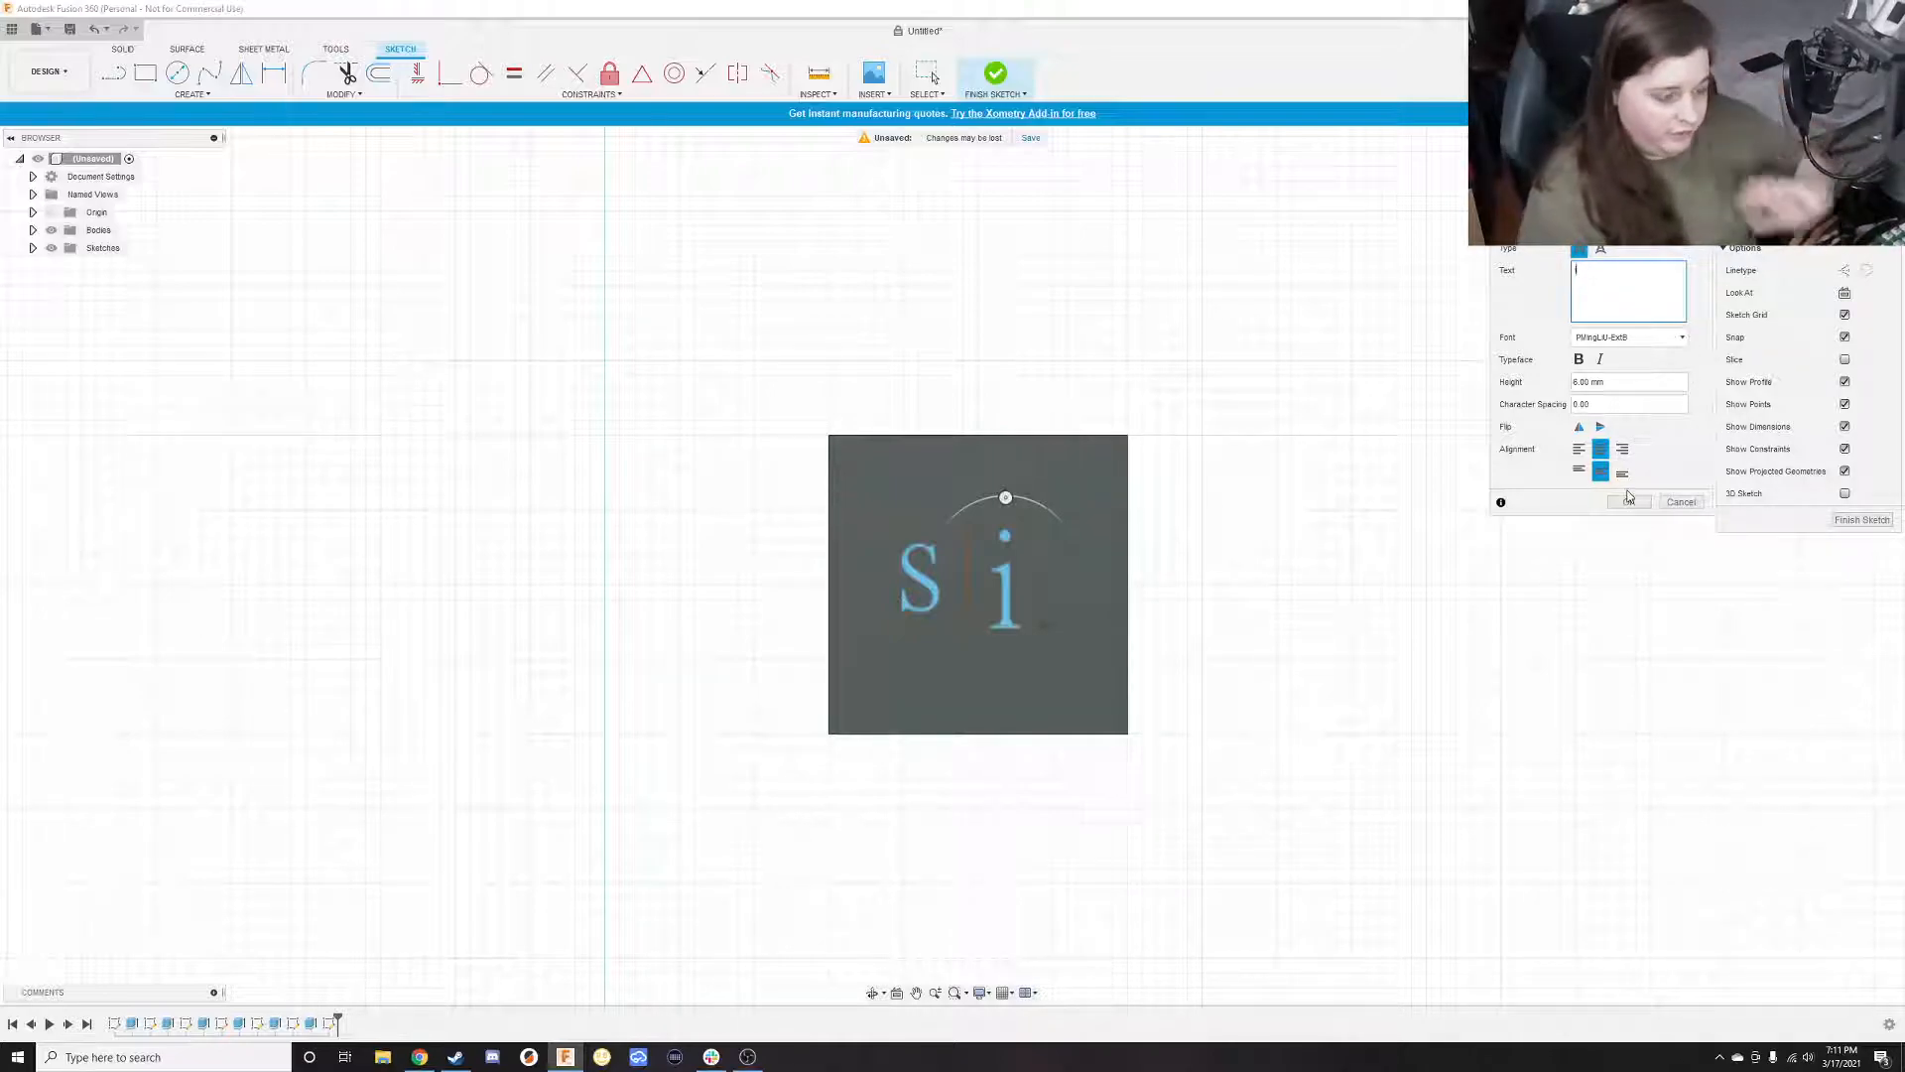
click(1629, 501)
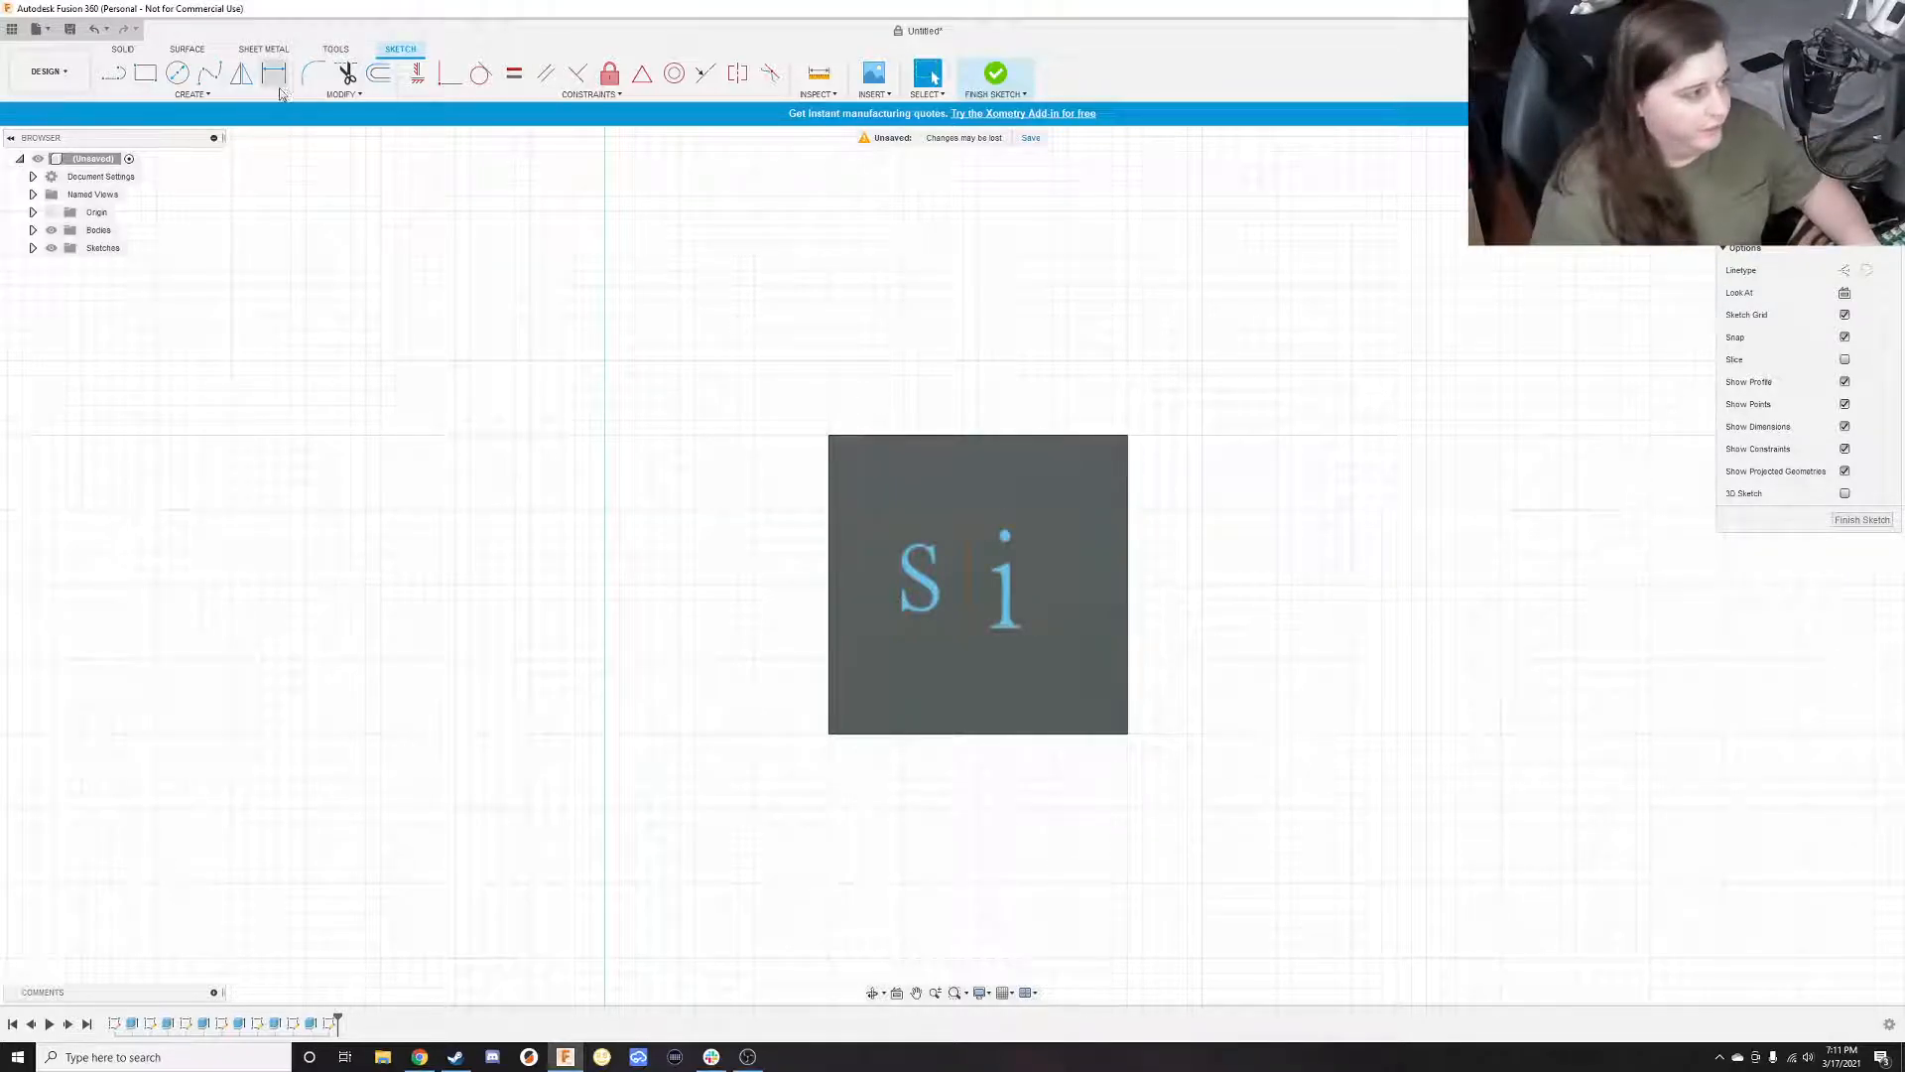
Add a third text with the letter x in a frame about 4.6 mm wide, between the letter i and the face's right edge
click(189, 94)
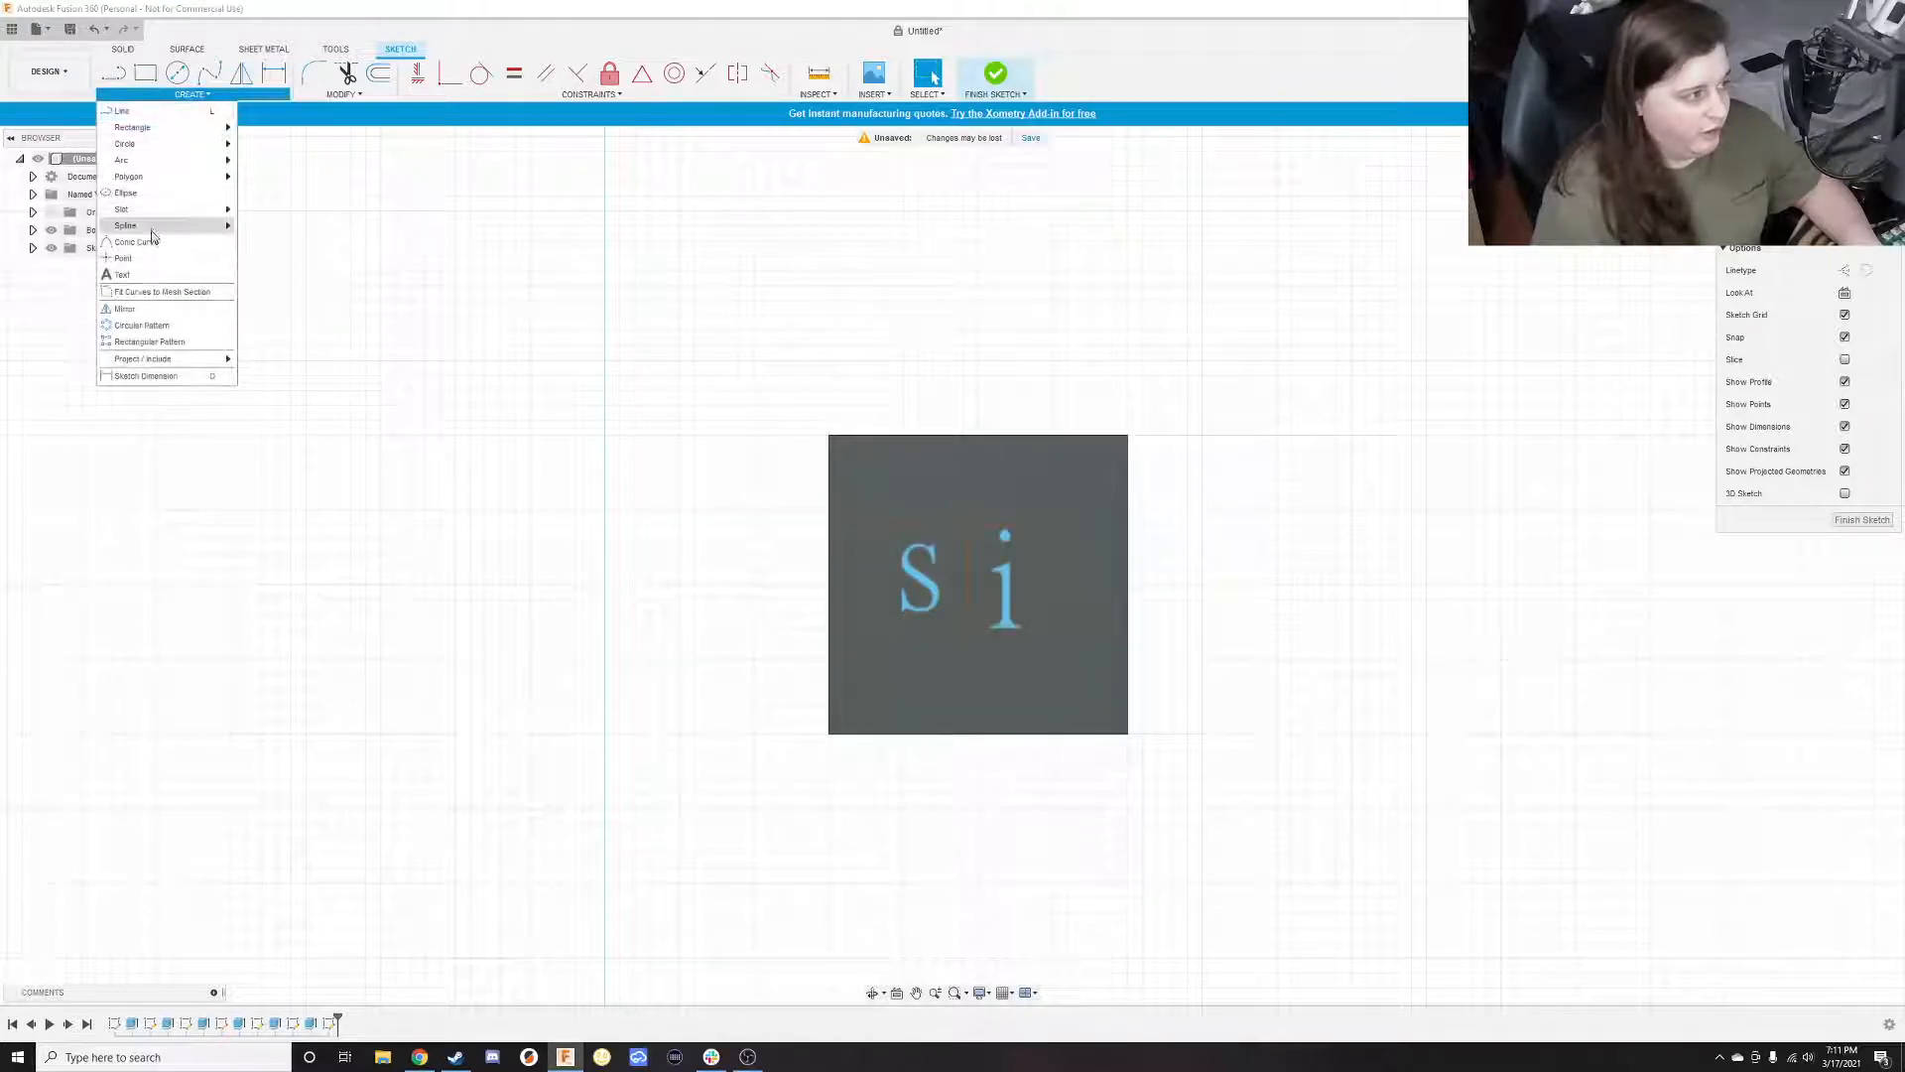
click(150, 276)
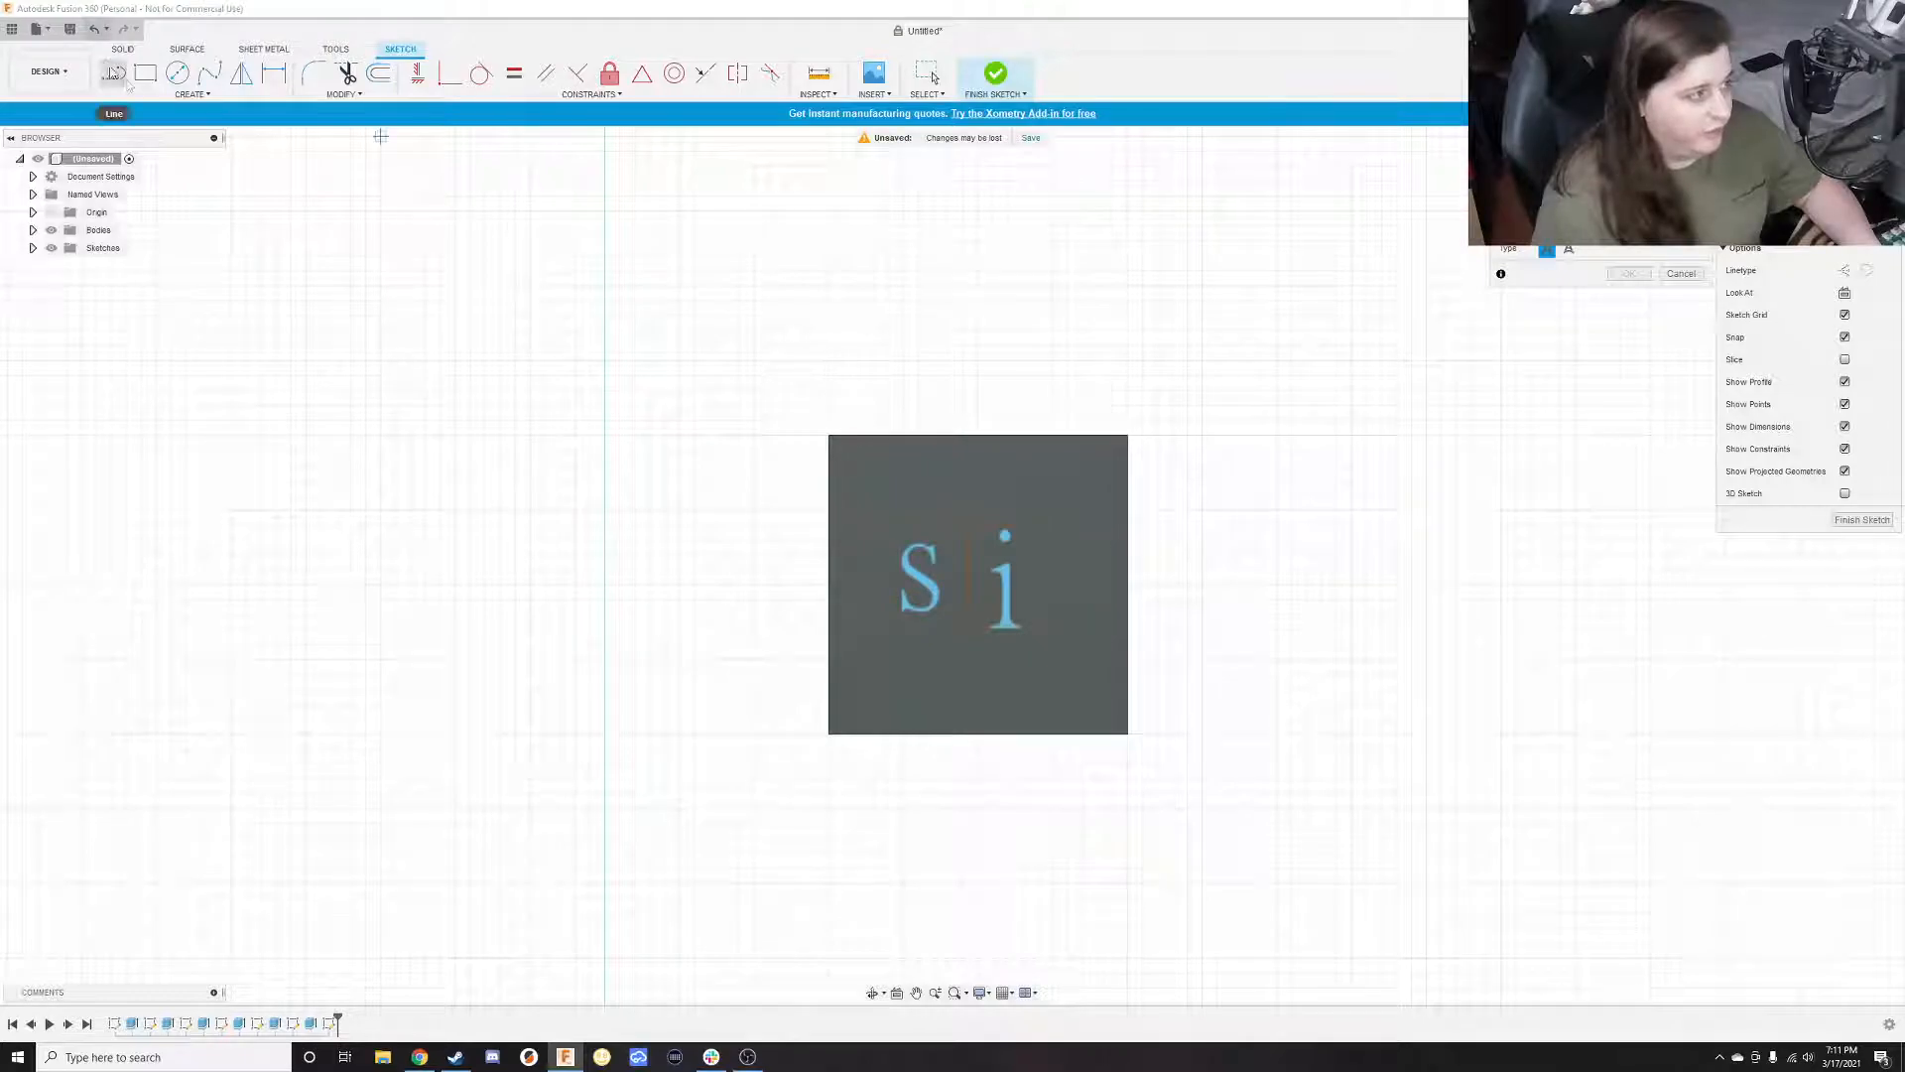
click(173, 97)
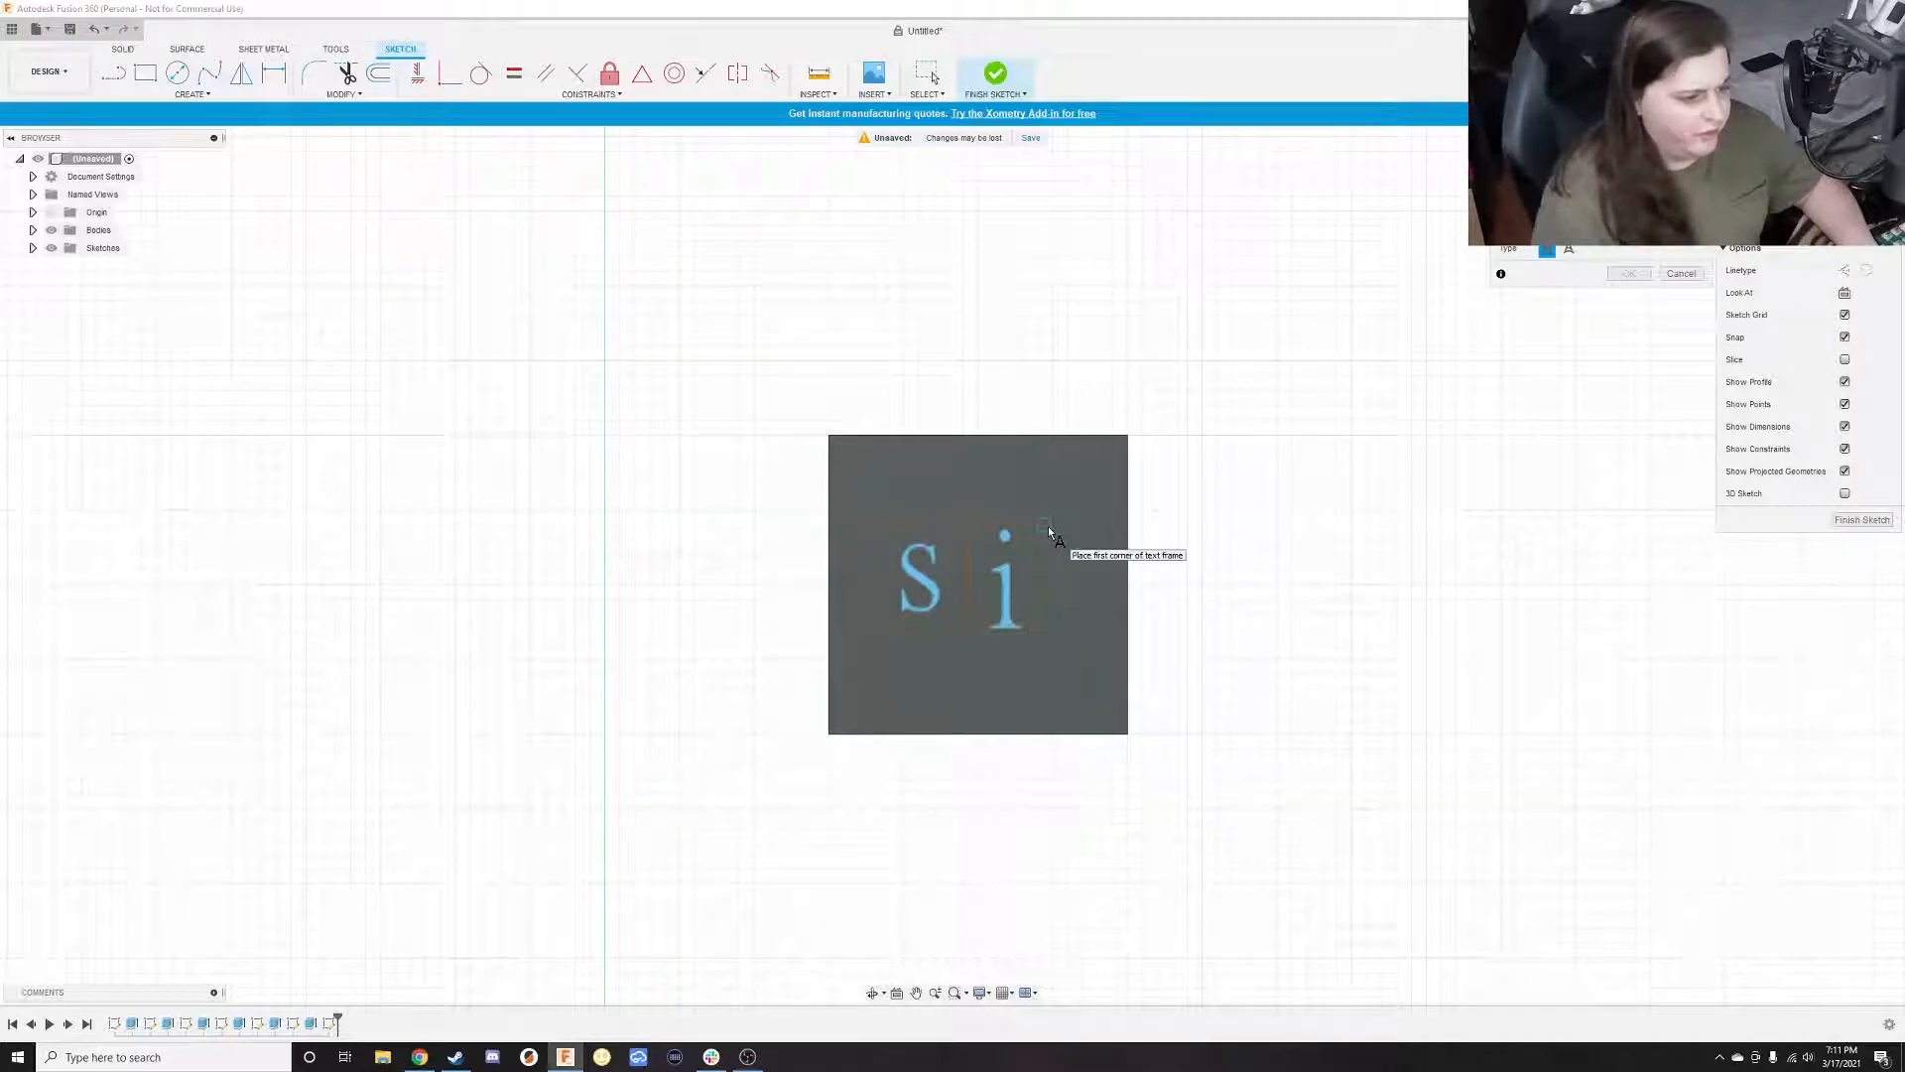
click(1117, 625)
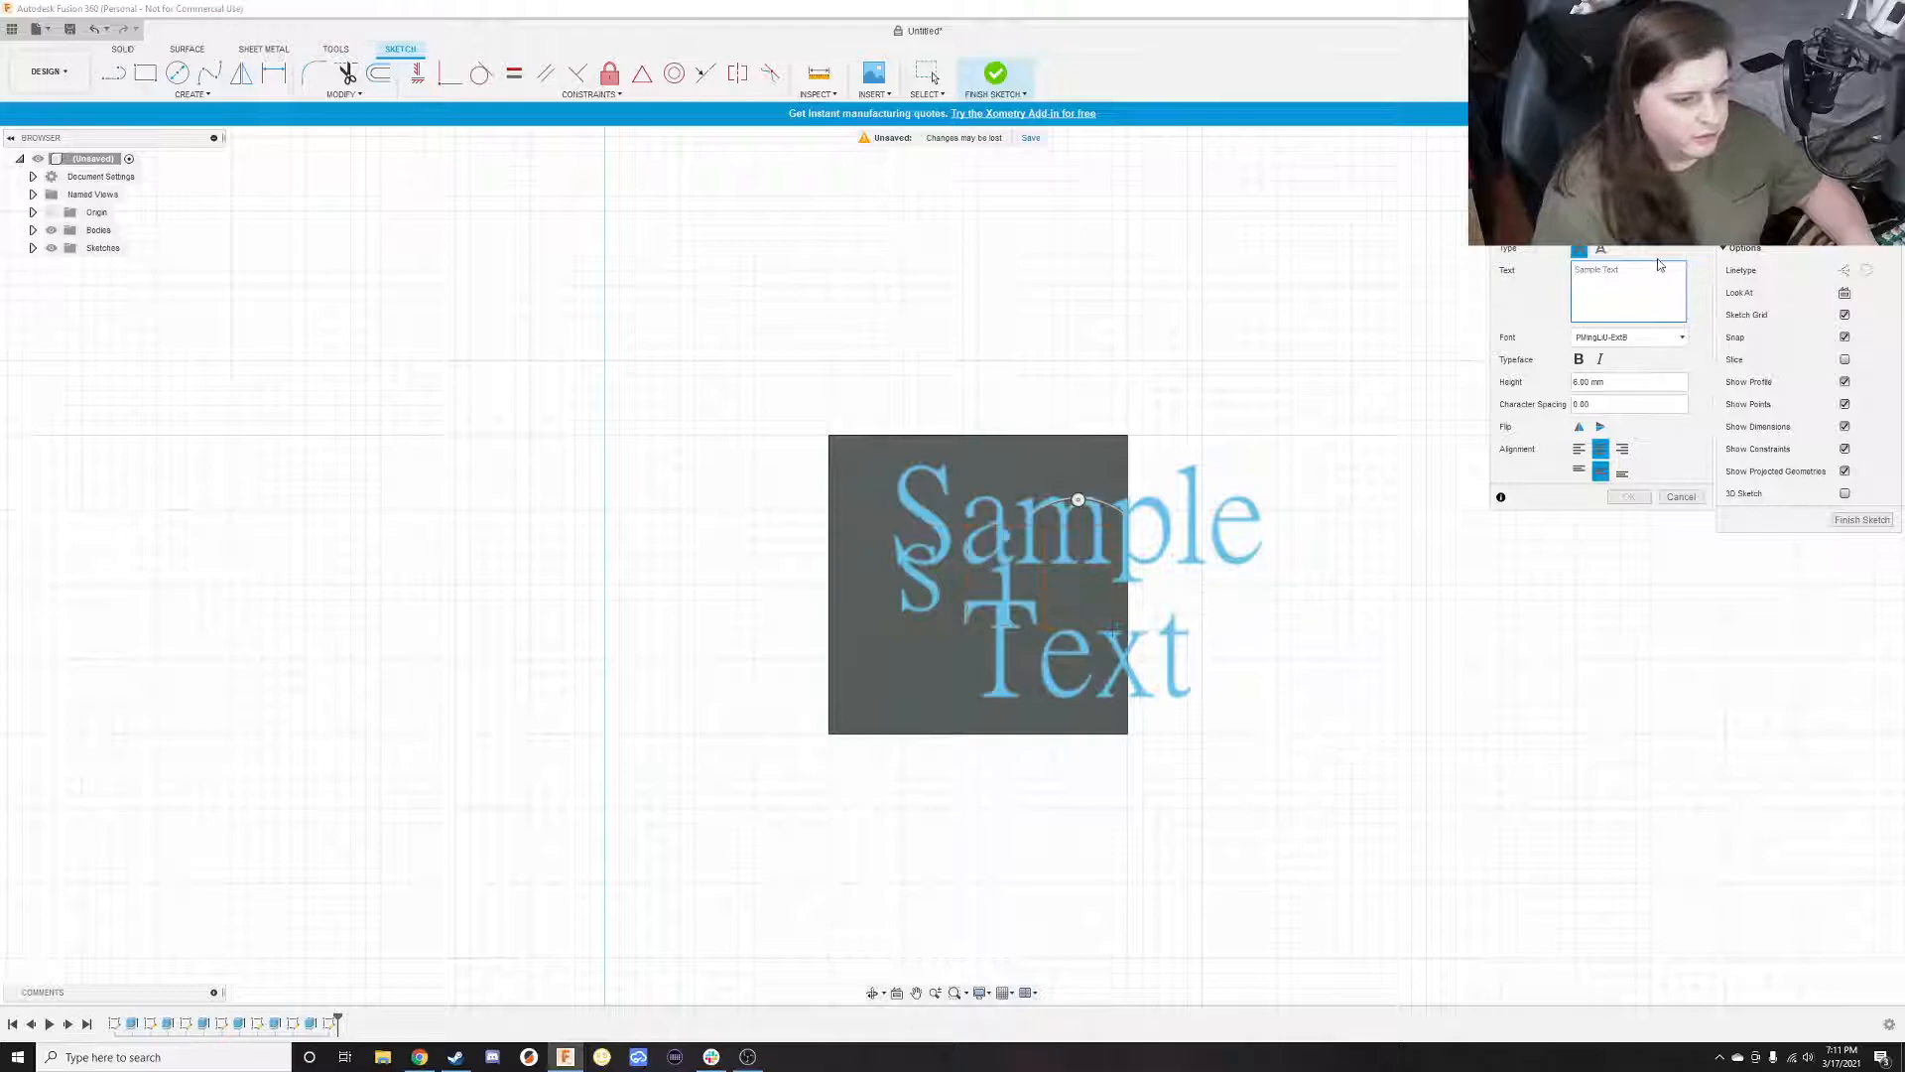
text(SiX)
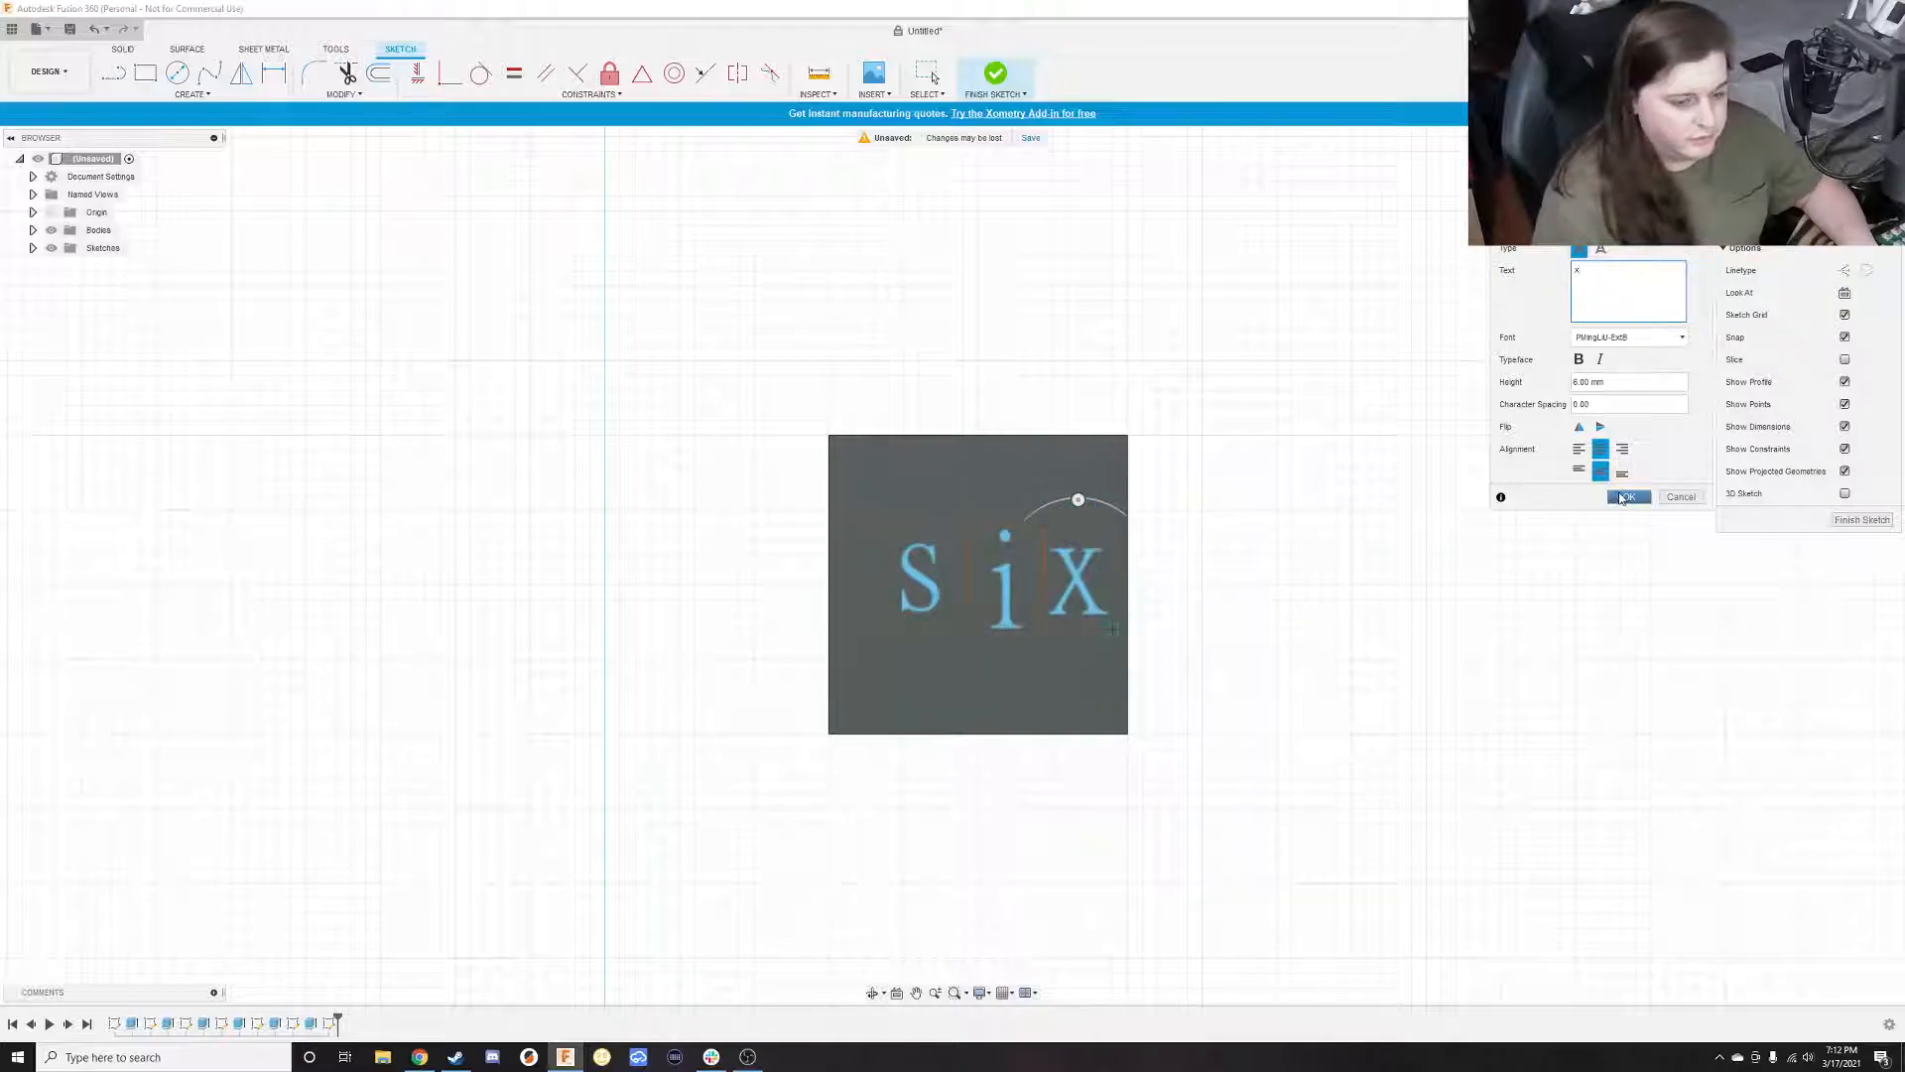
click(1629, 496)
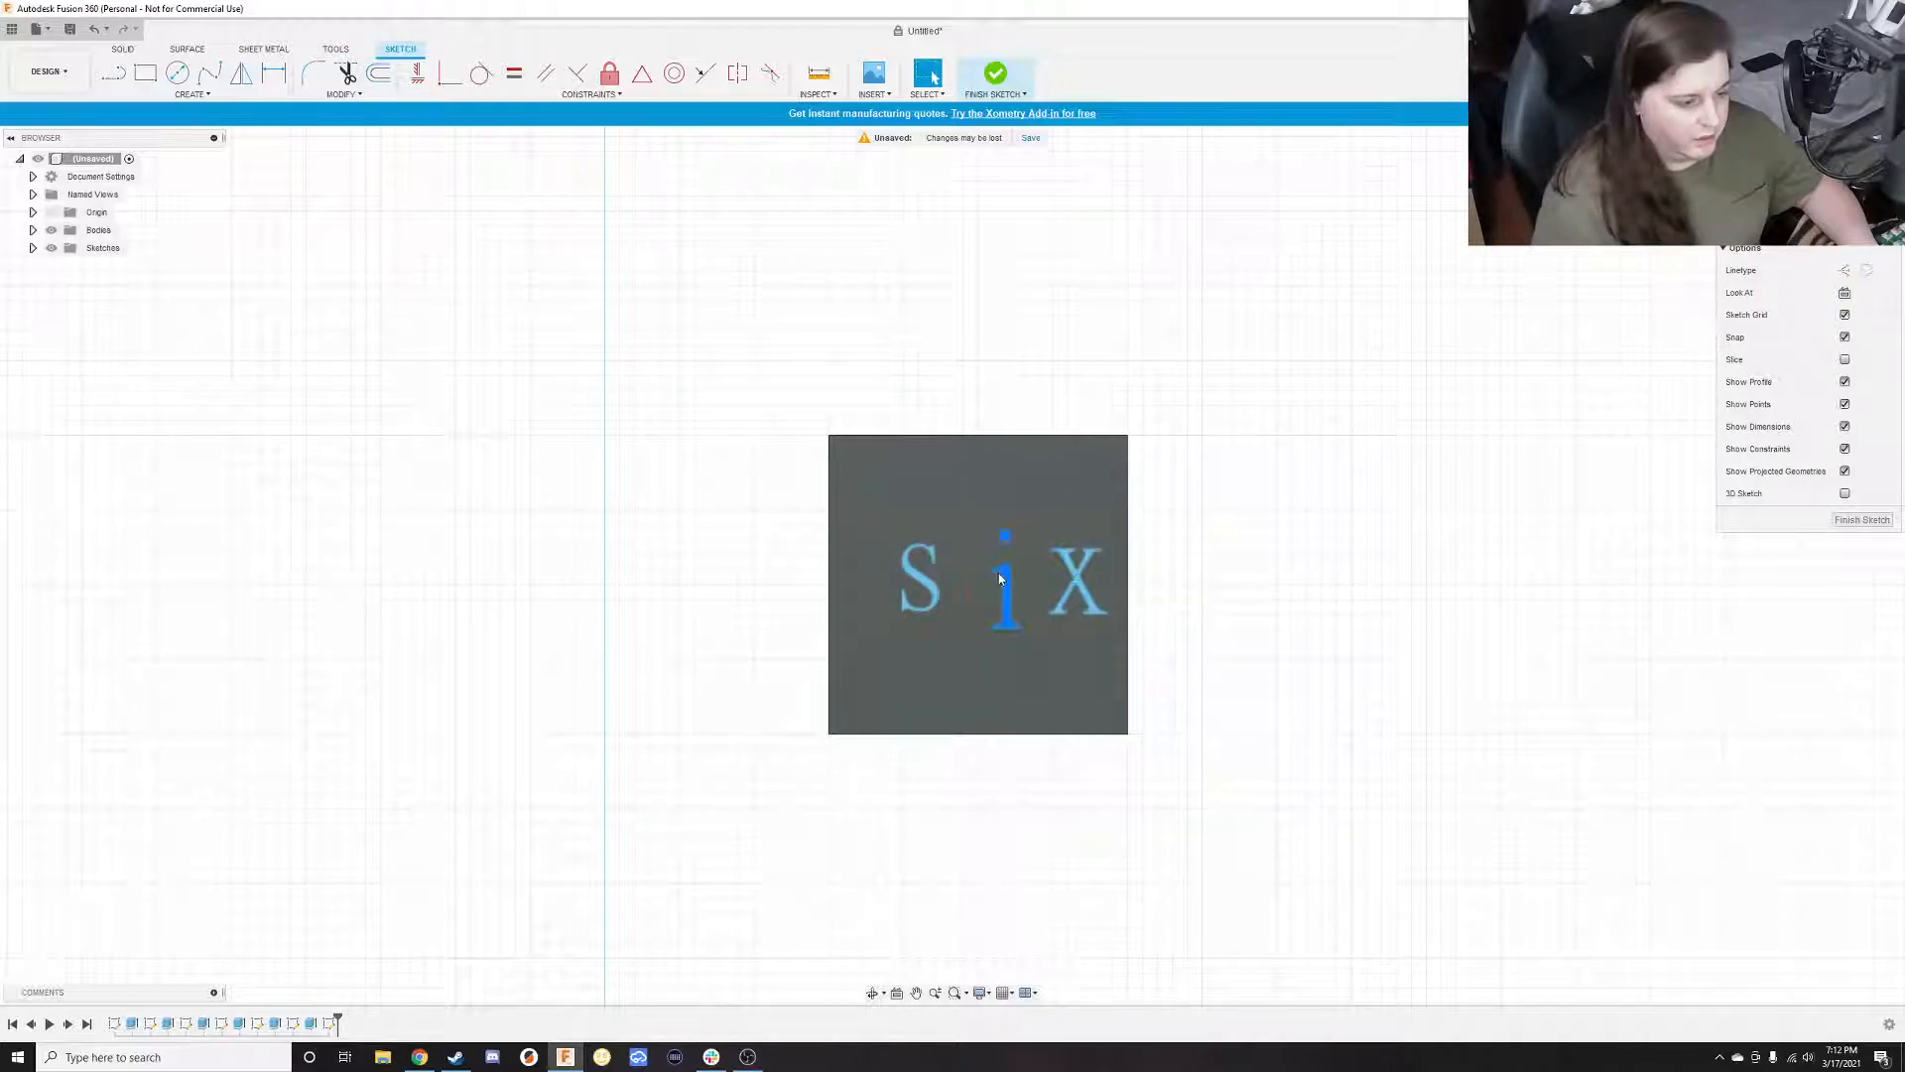
Adjust the lower edges of the s, i and x text frames to shift the letters slightly down on the face, and finish the sketch
scroll(993, 607, up, 5)
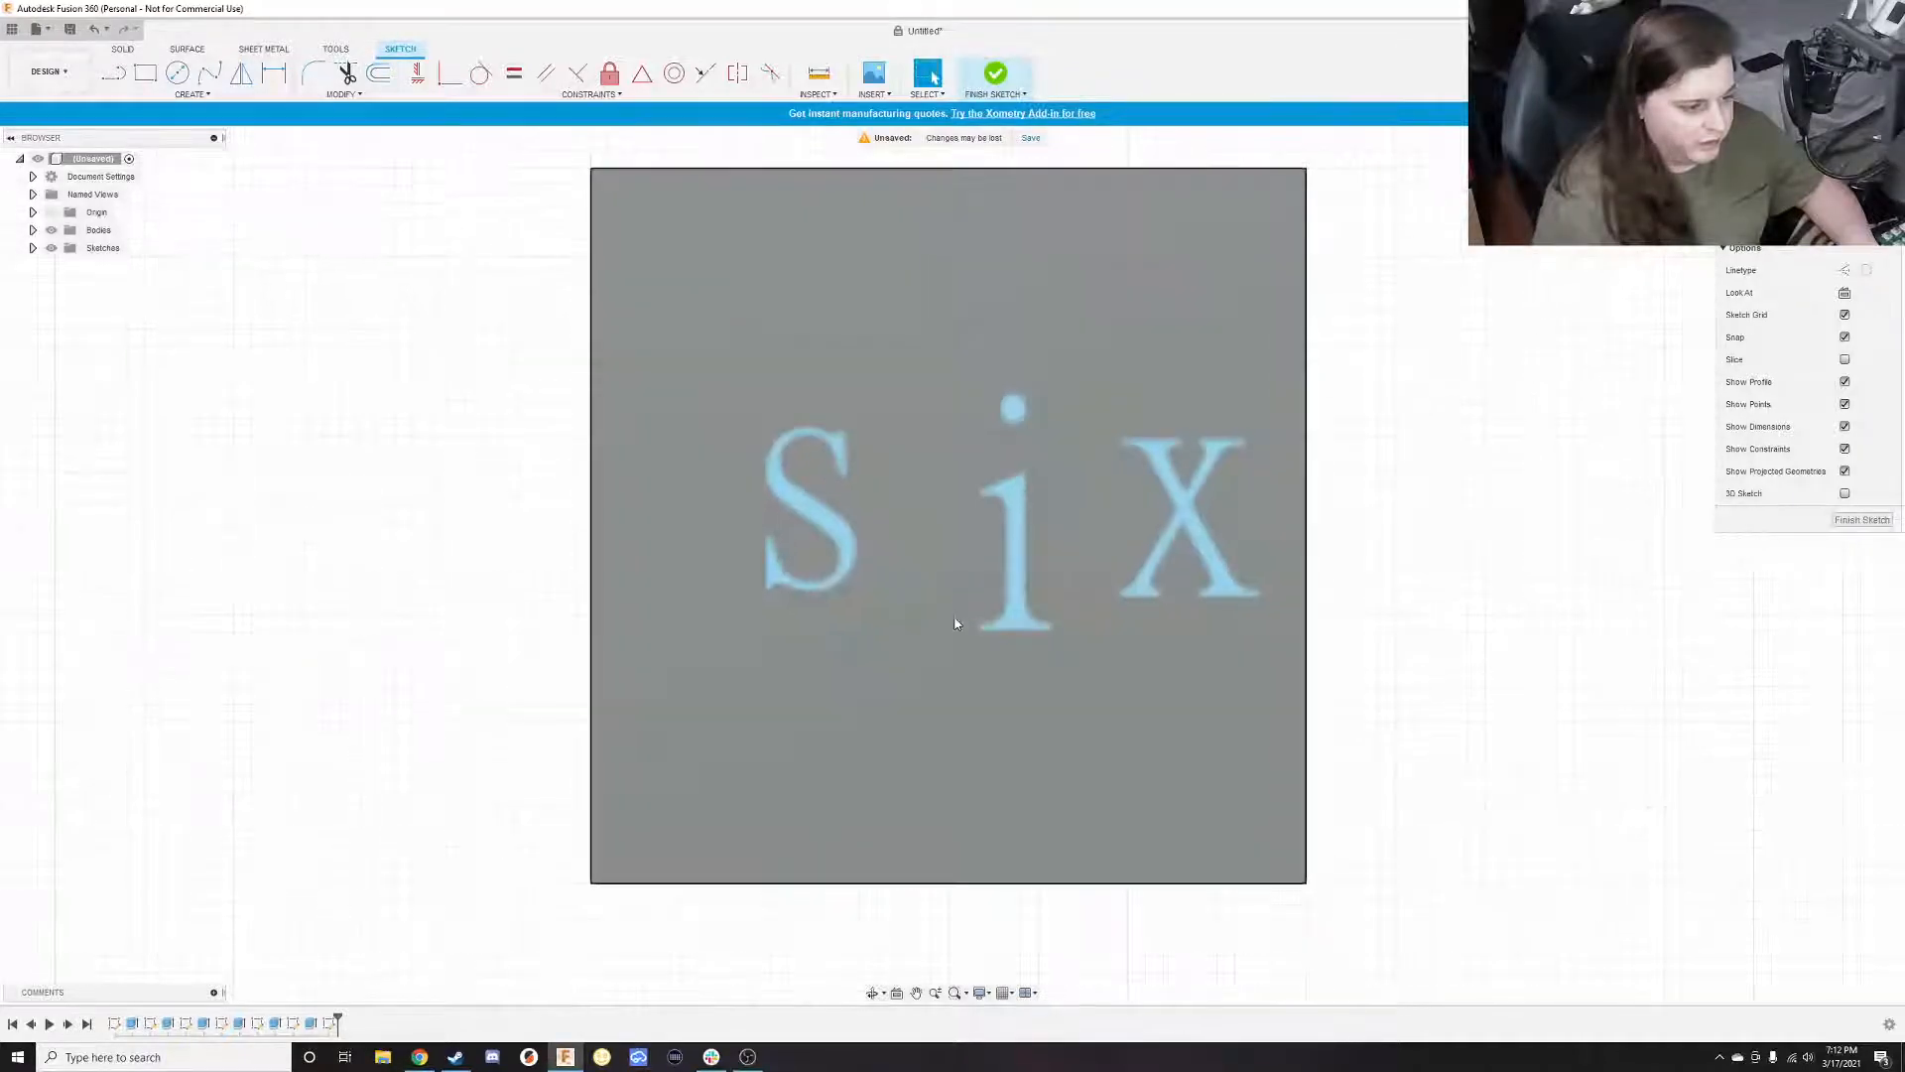
click(944, 624)
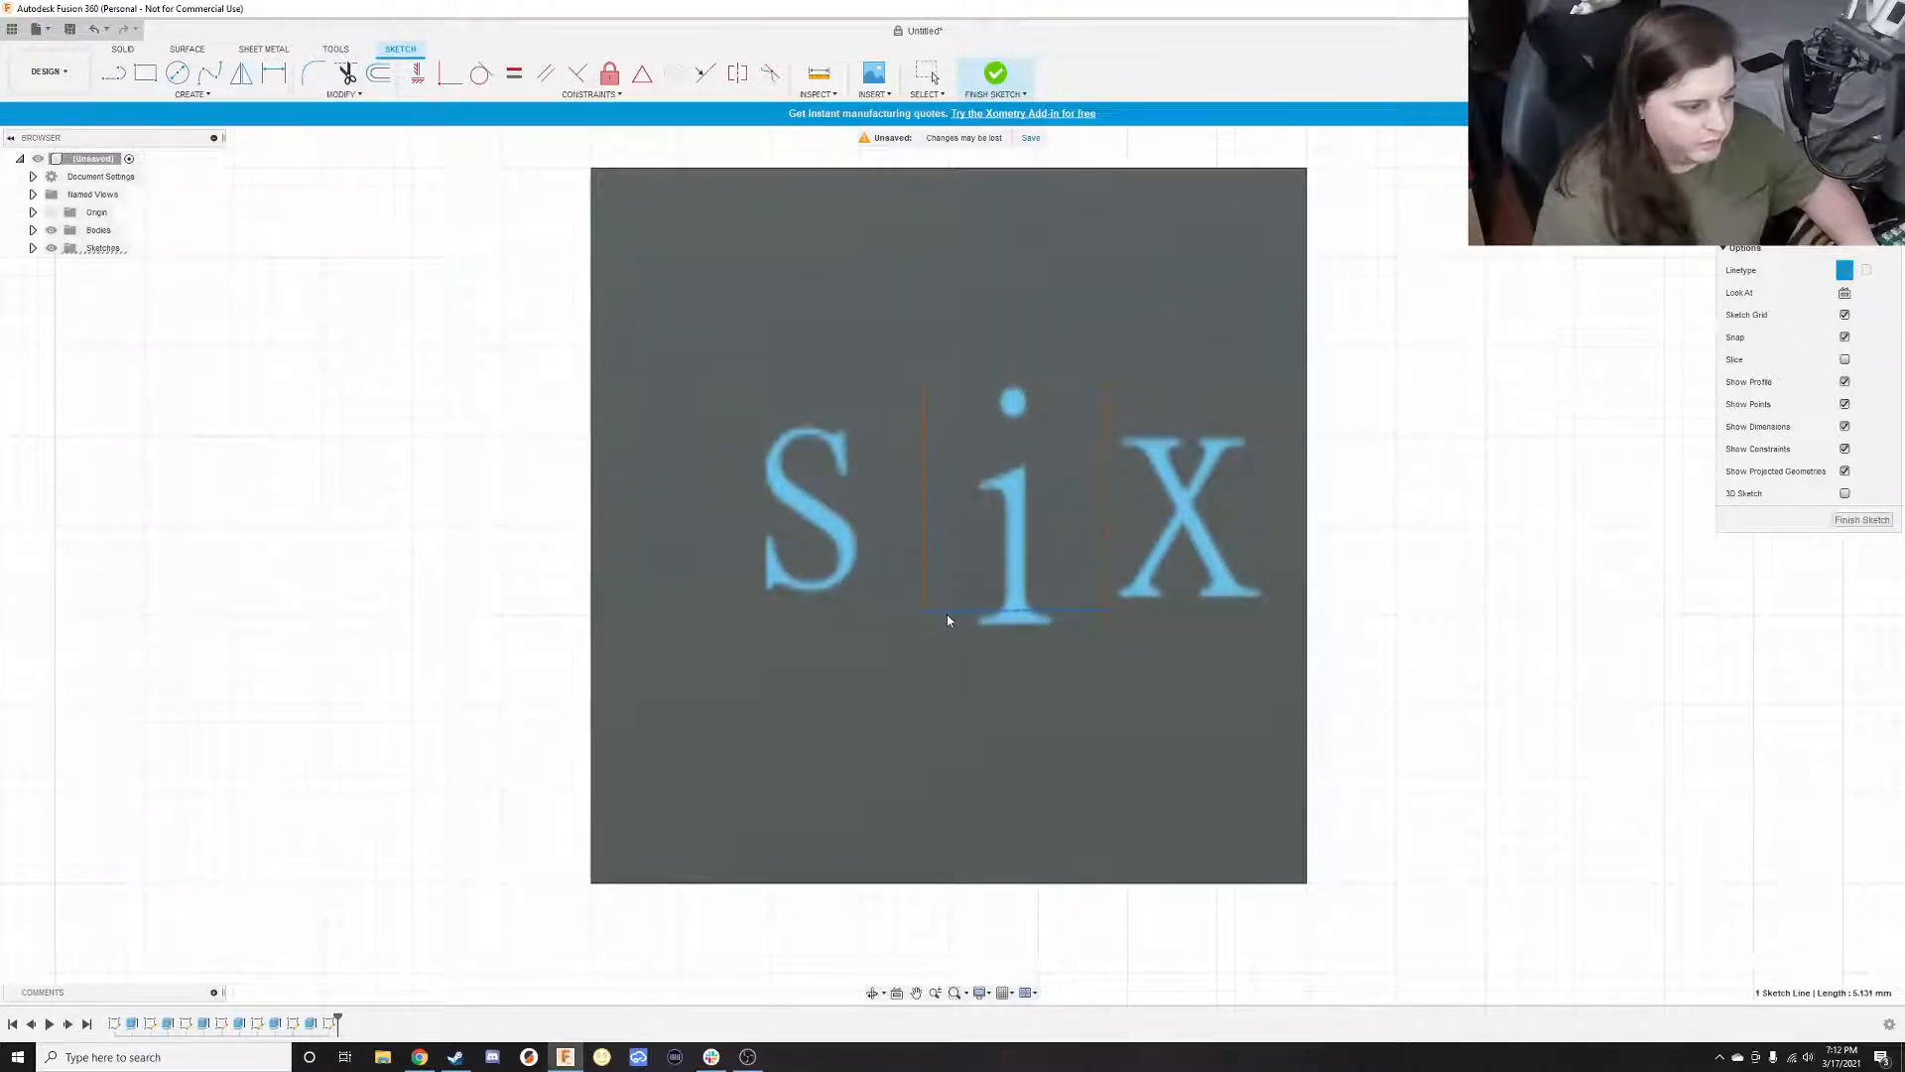
click(1169, 626)
drag(1168, 620, 1167, 611)
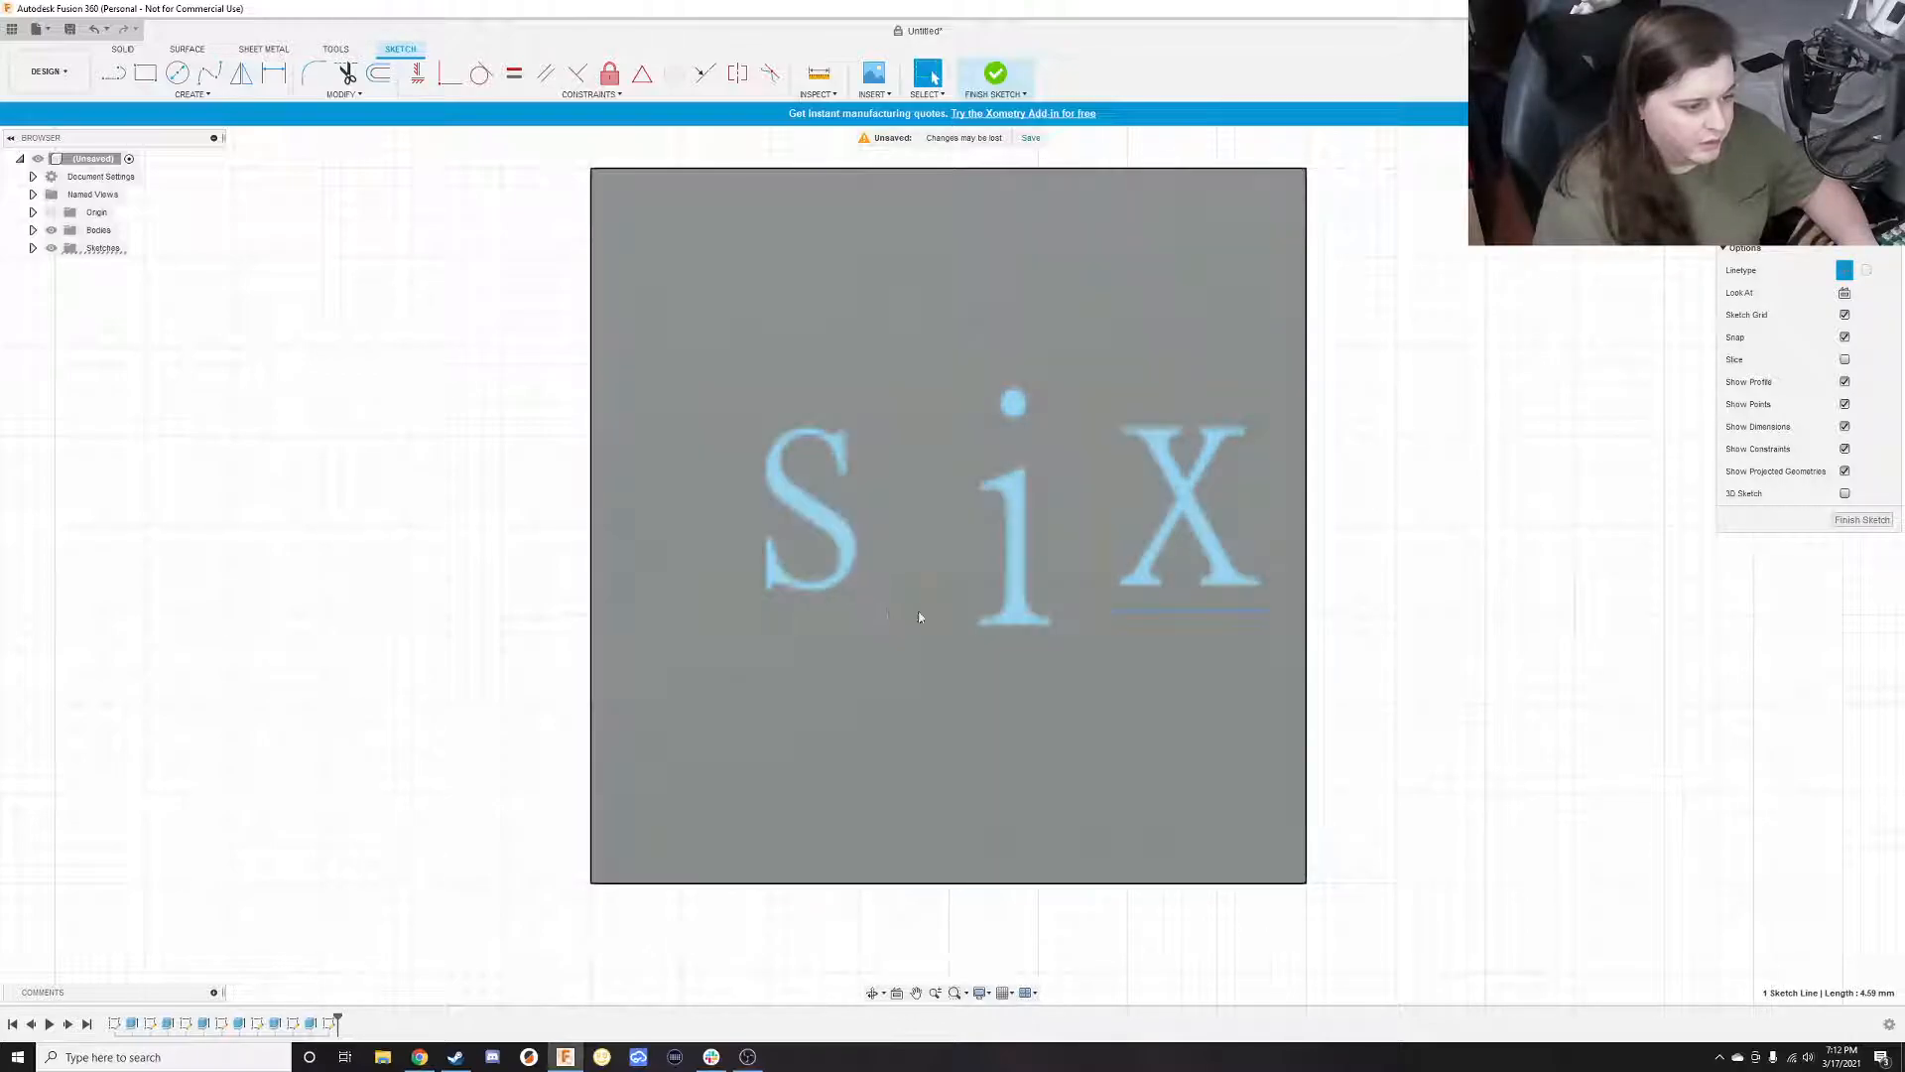
drag(968, 628, 962, 669)
drag(859, 612, 874, 660)
drag(1163, 618, 1147, 674)
drag(1177, 742, 1143, 763)
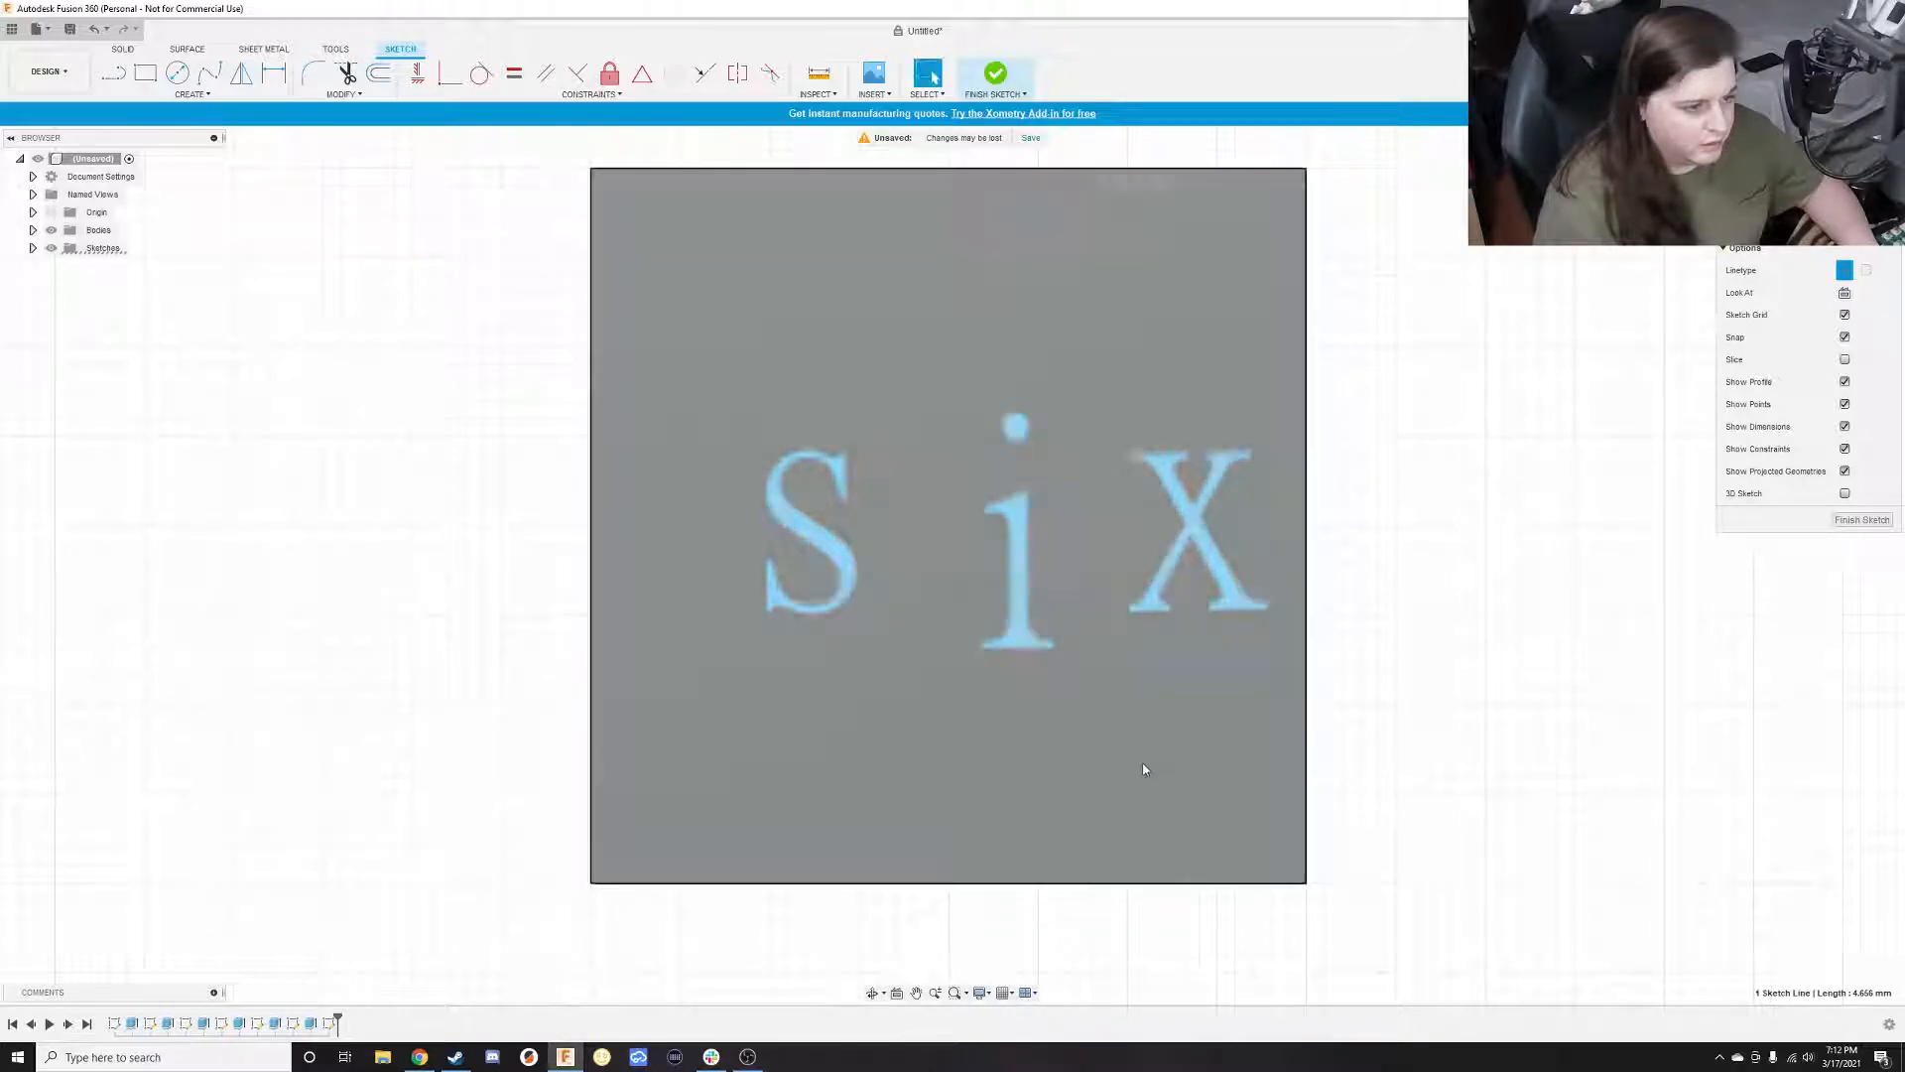
drag(1114, 671, 1115, 659)
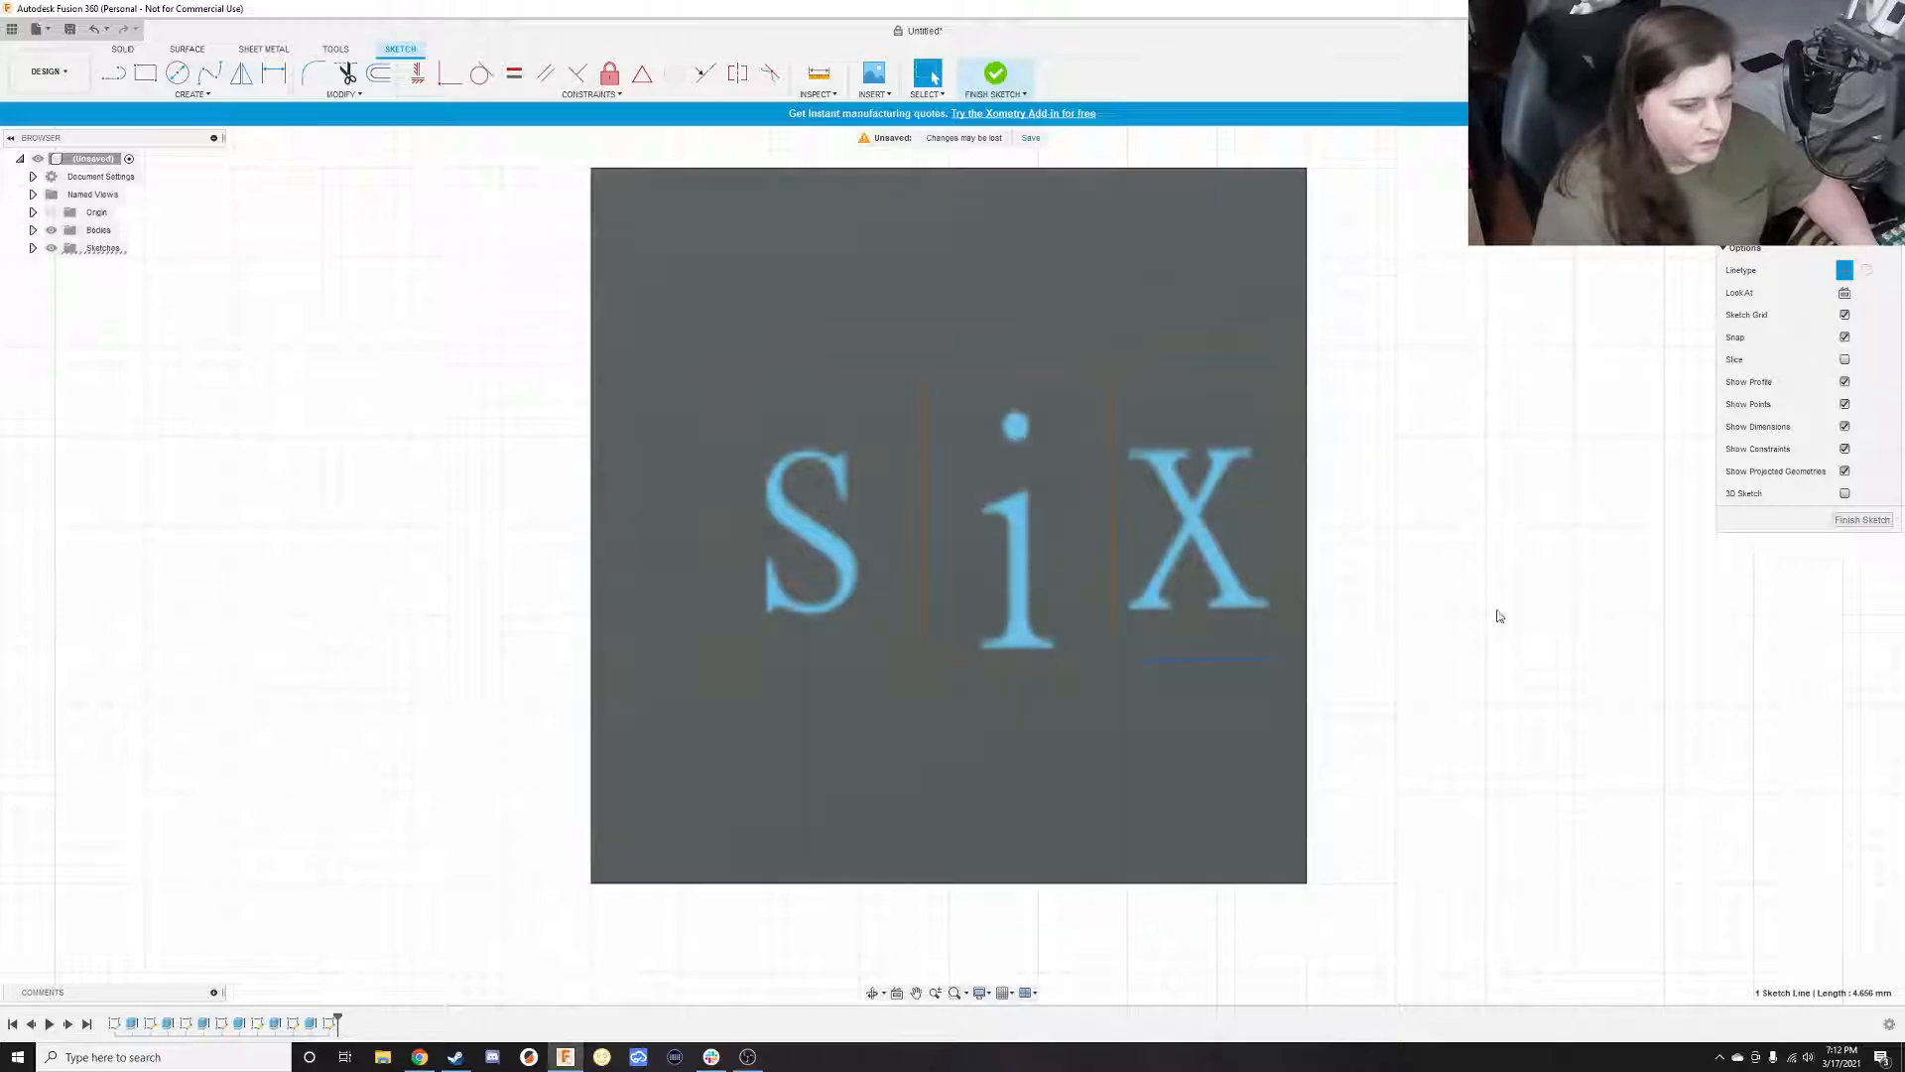
click(1855, 520)
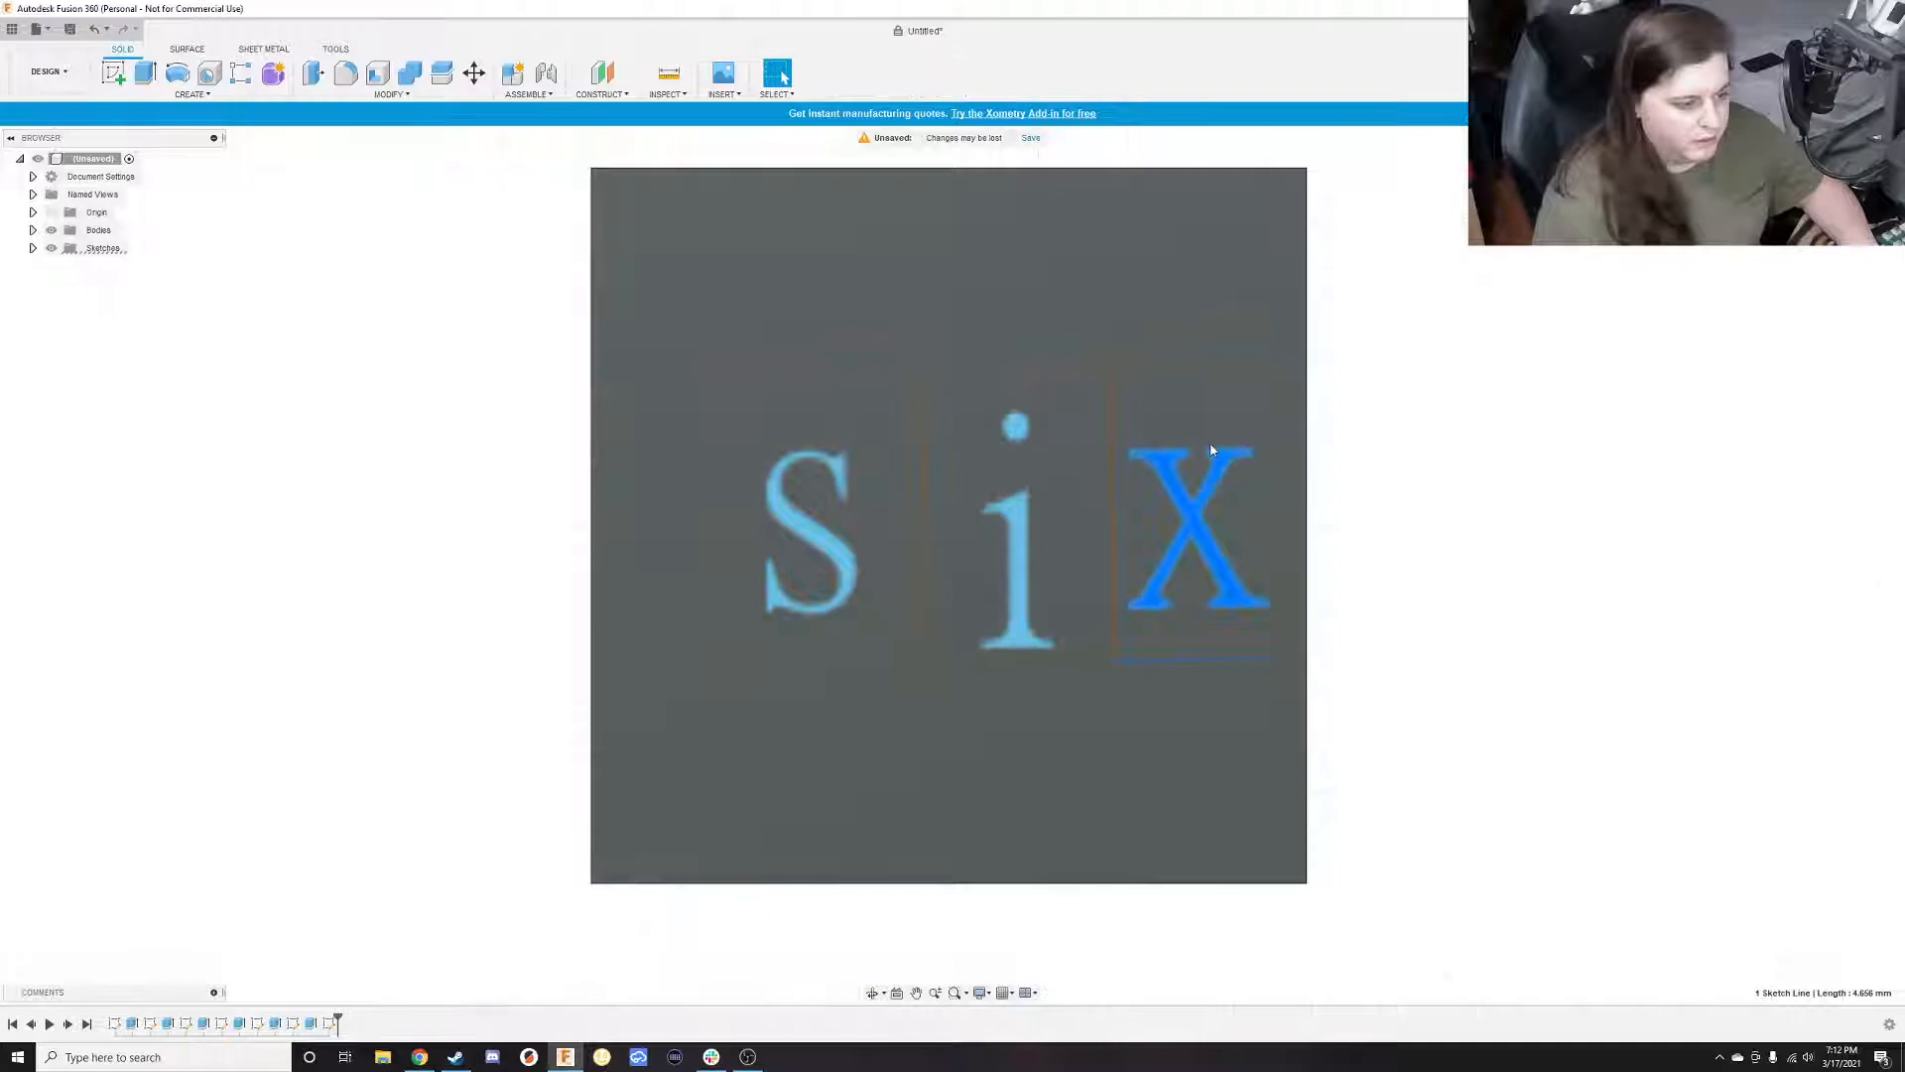
scroll(1298, 493, down, 2)
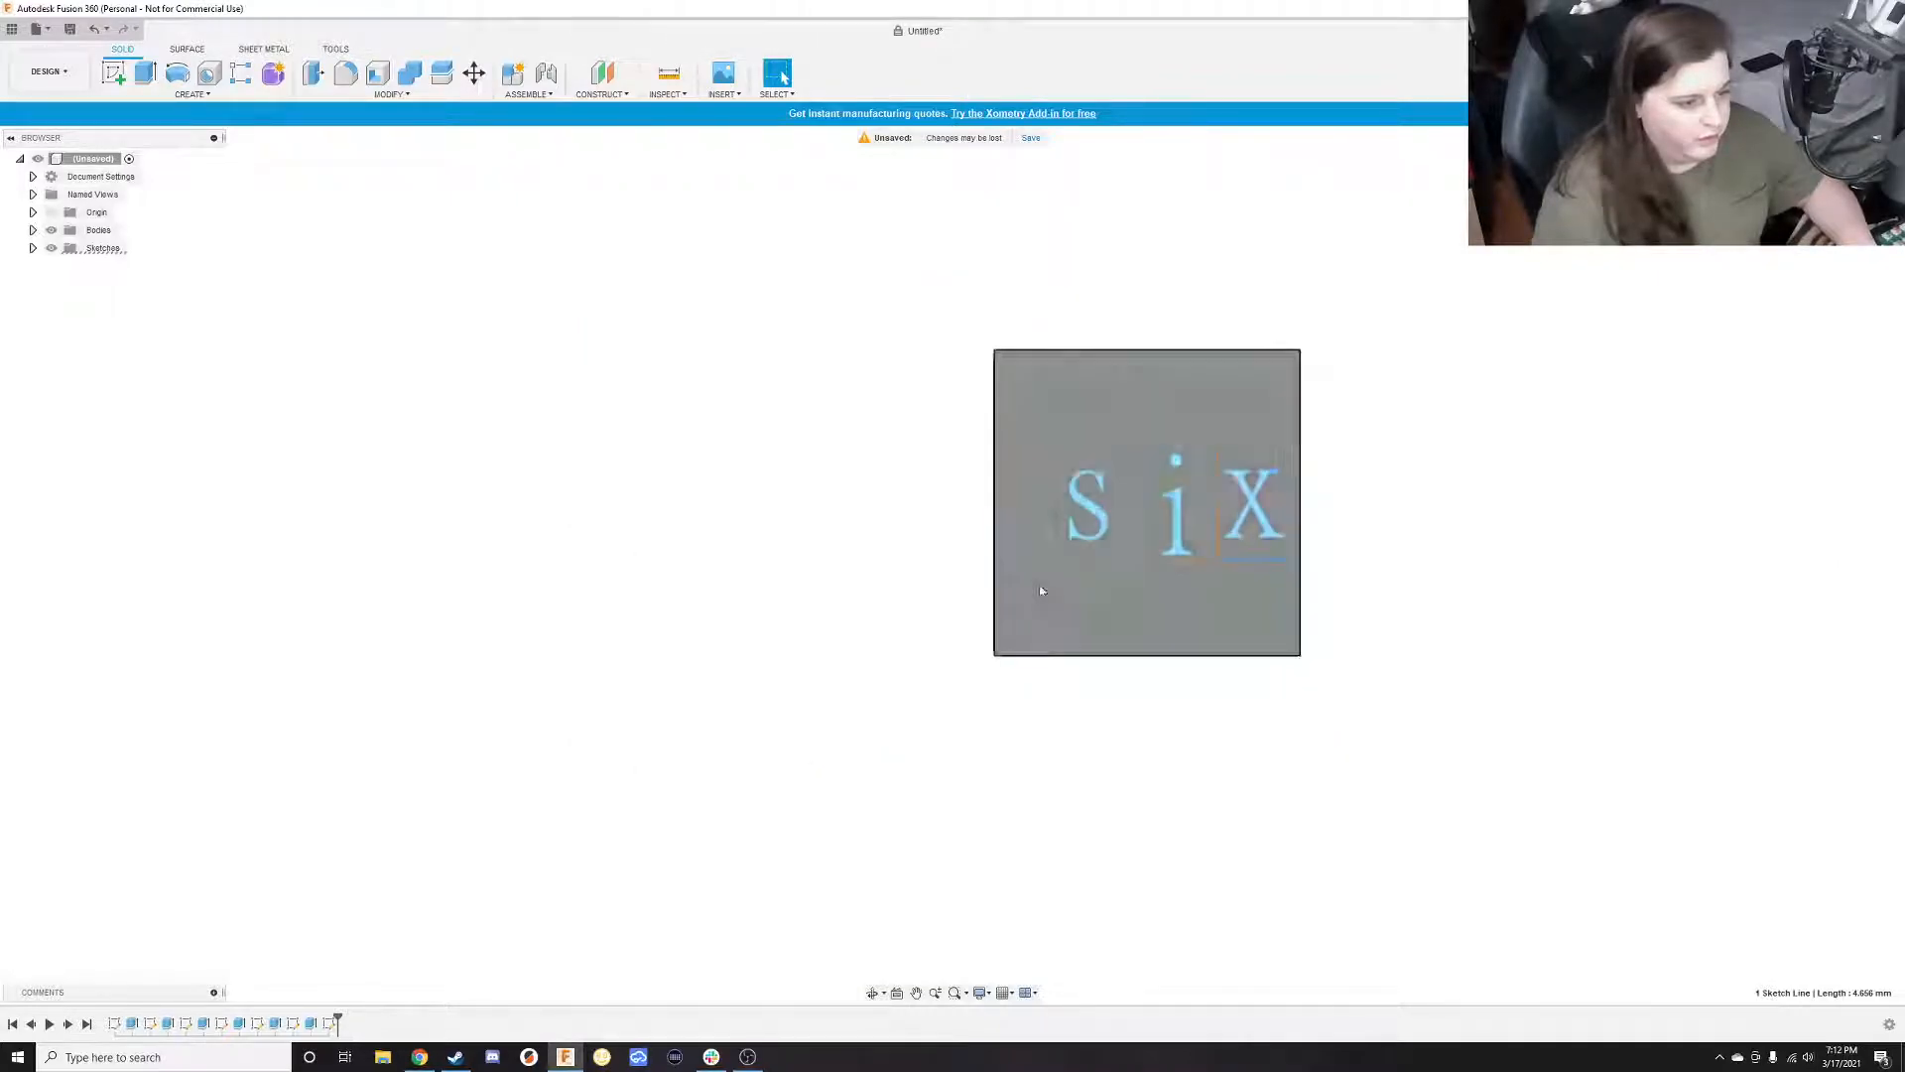
scroll(1184, 484, down, 2)
scroll(1184, 484, up, 4)
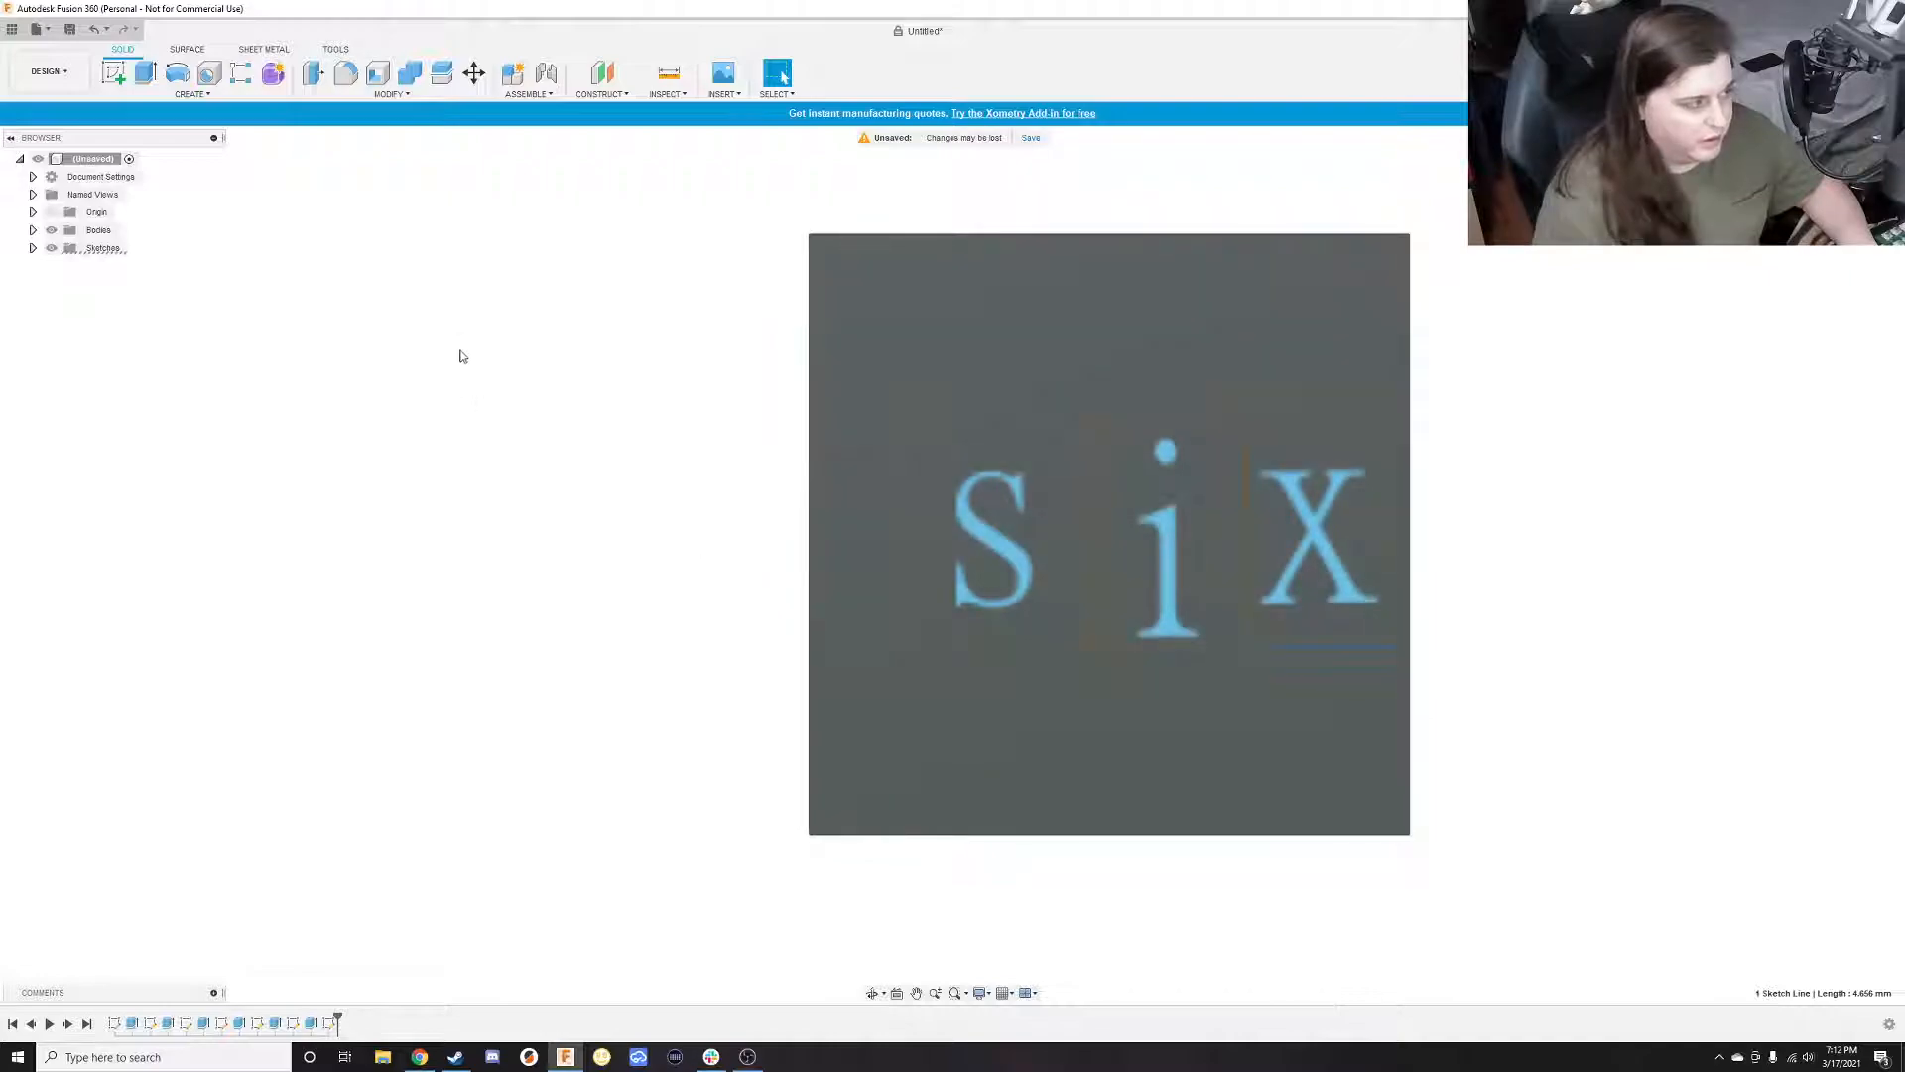
scroll(1112, 504, down, 2)
scroll(1229, 561, up, 5)
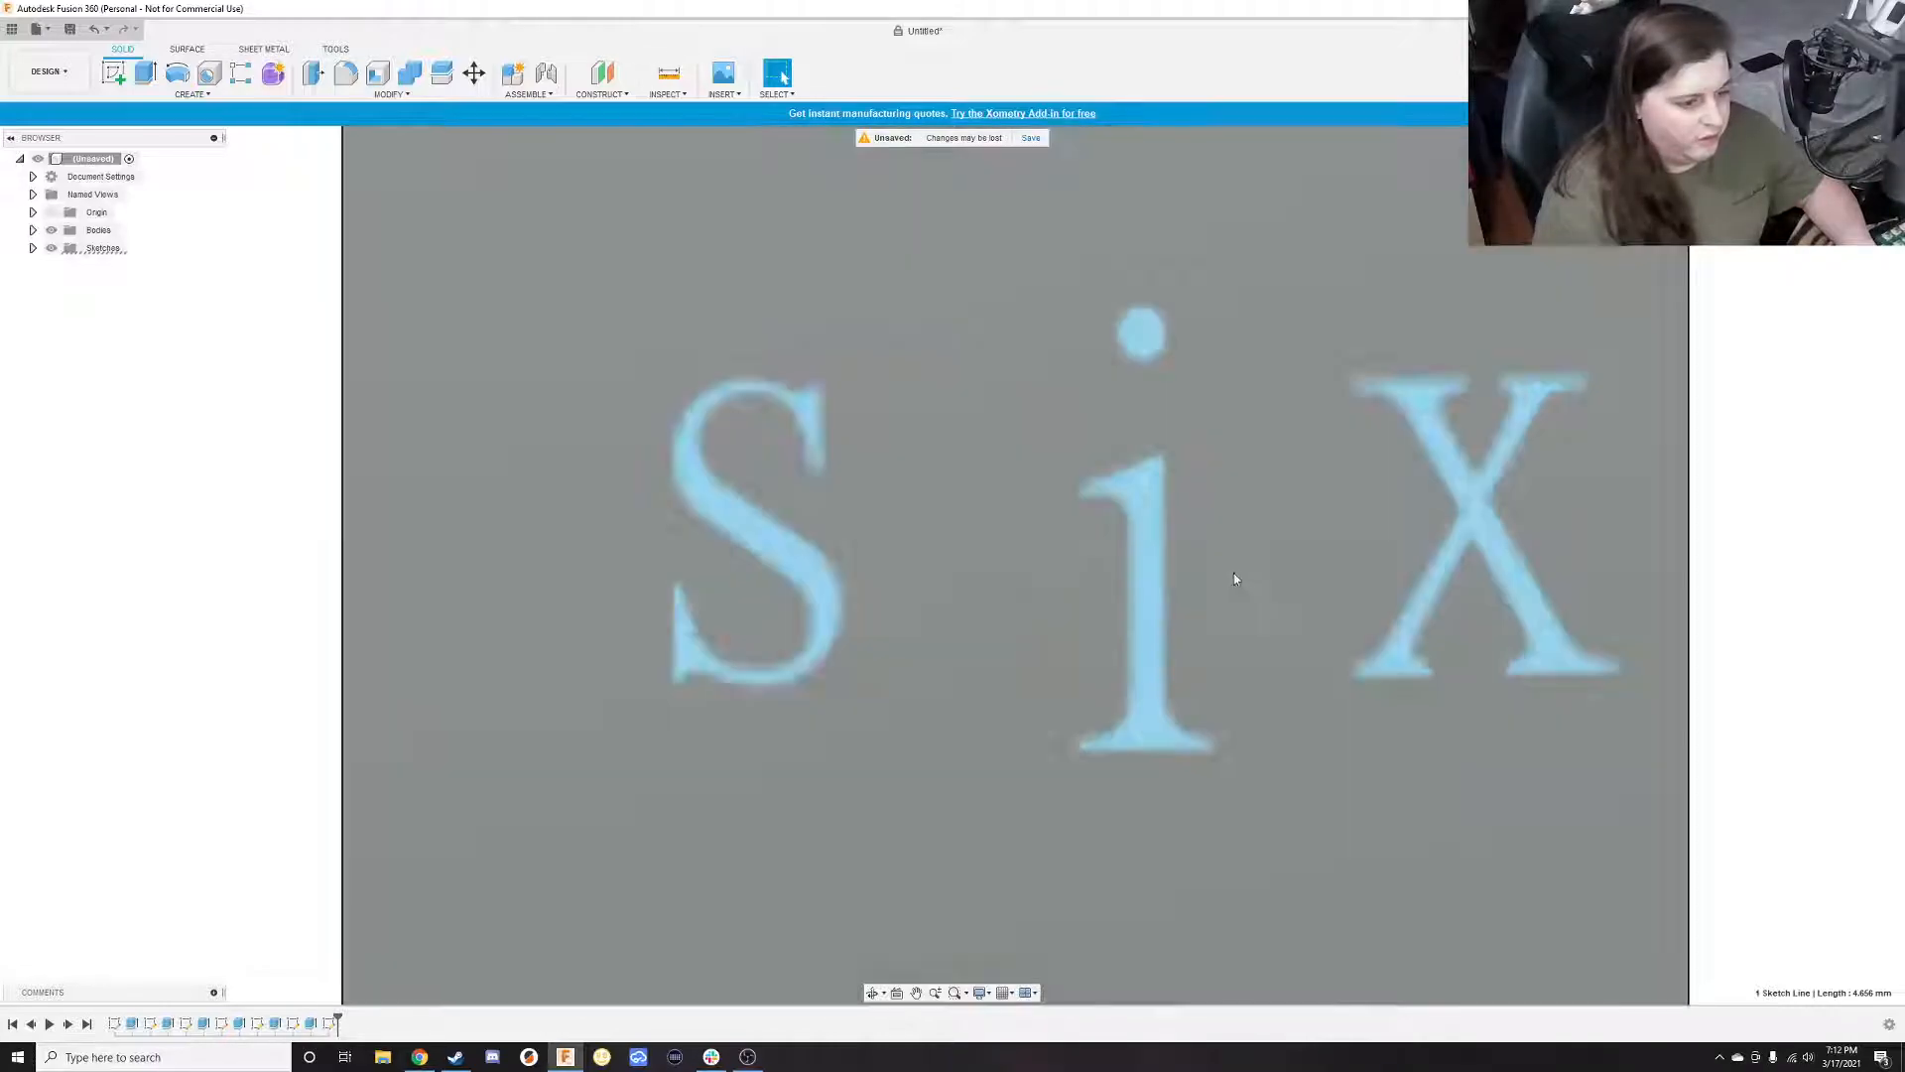
scroll(1234, 576, down, 5)
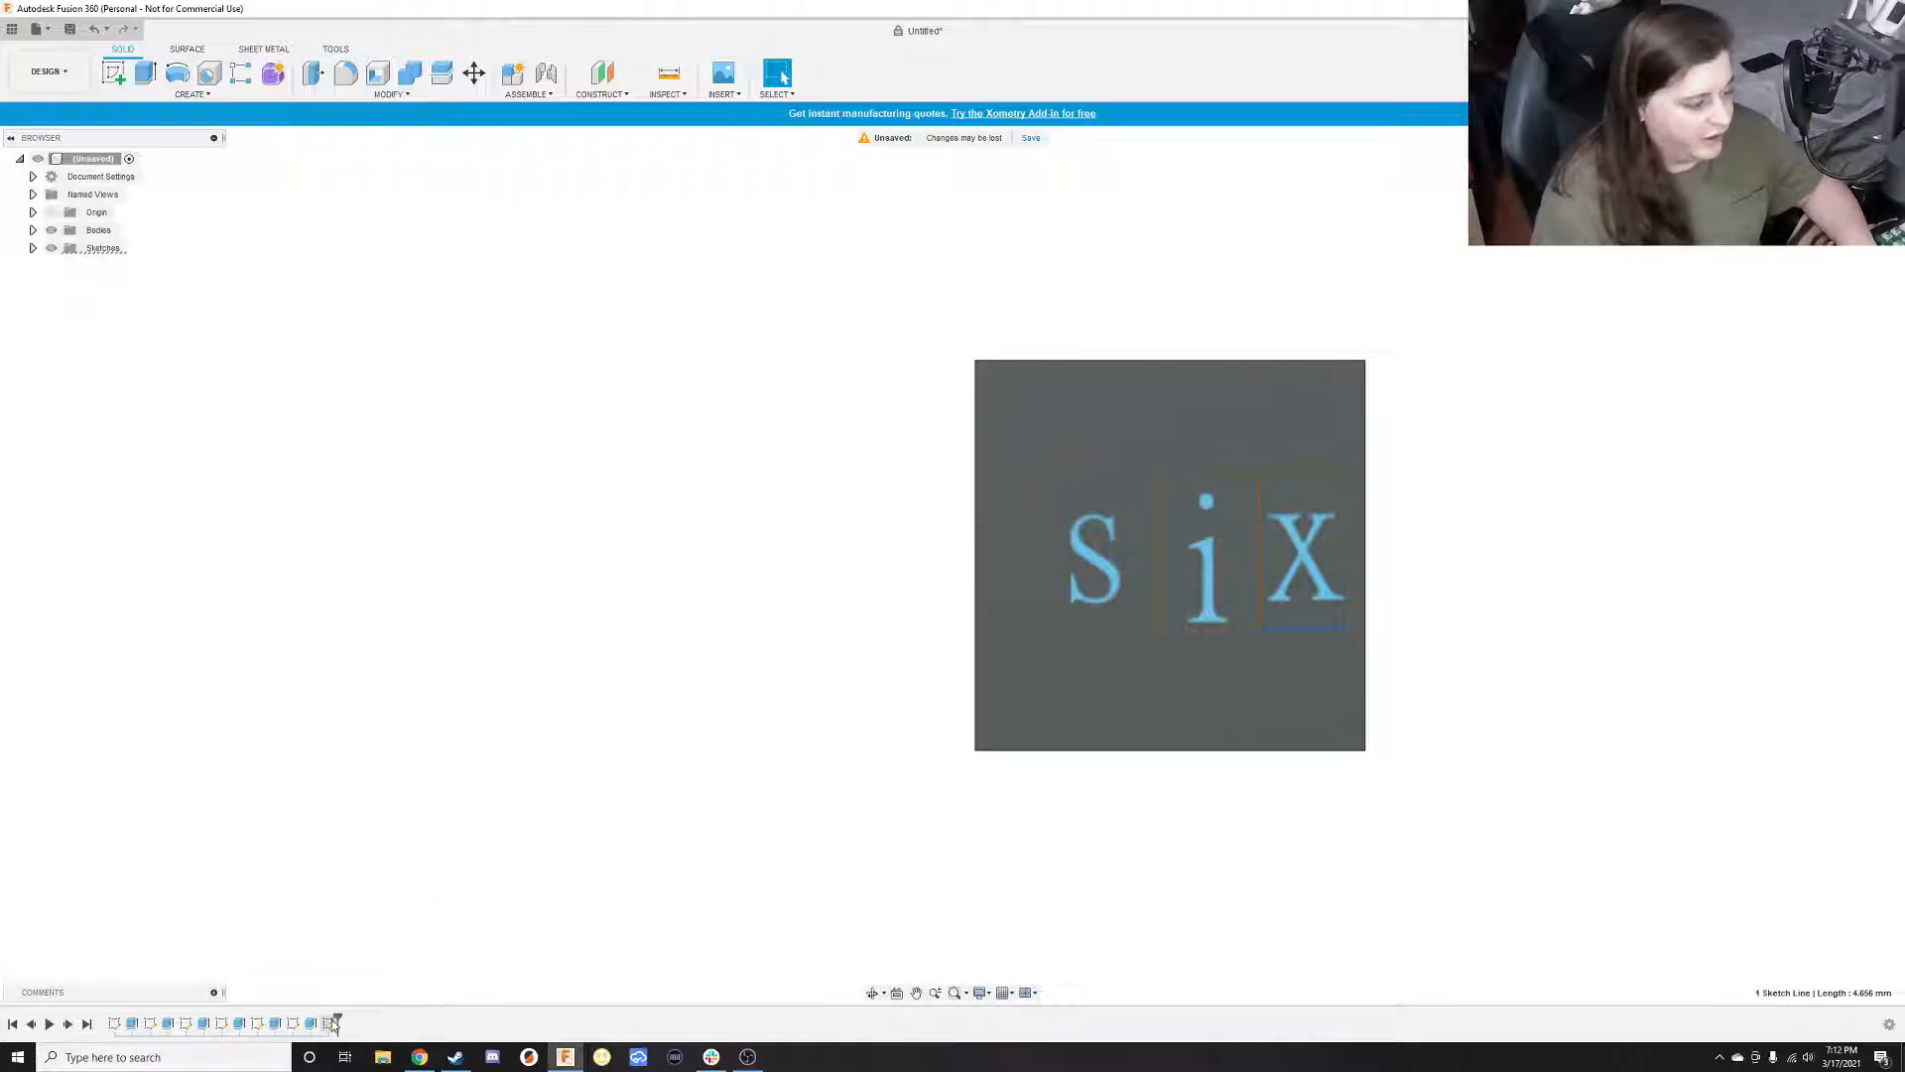
scroll(1292, 598, down, 2)
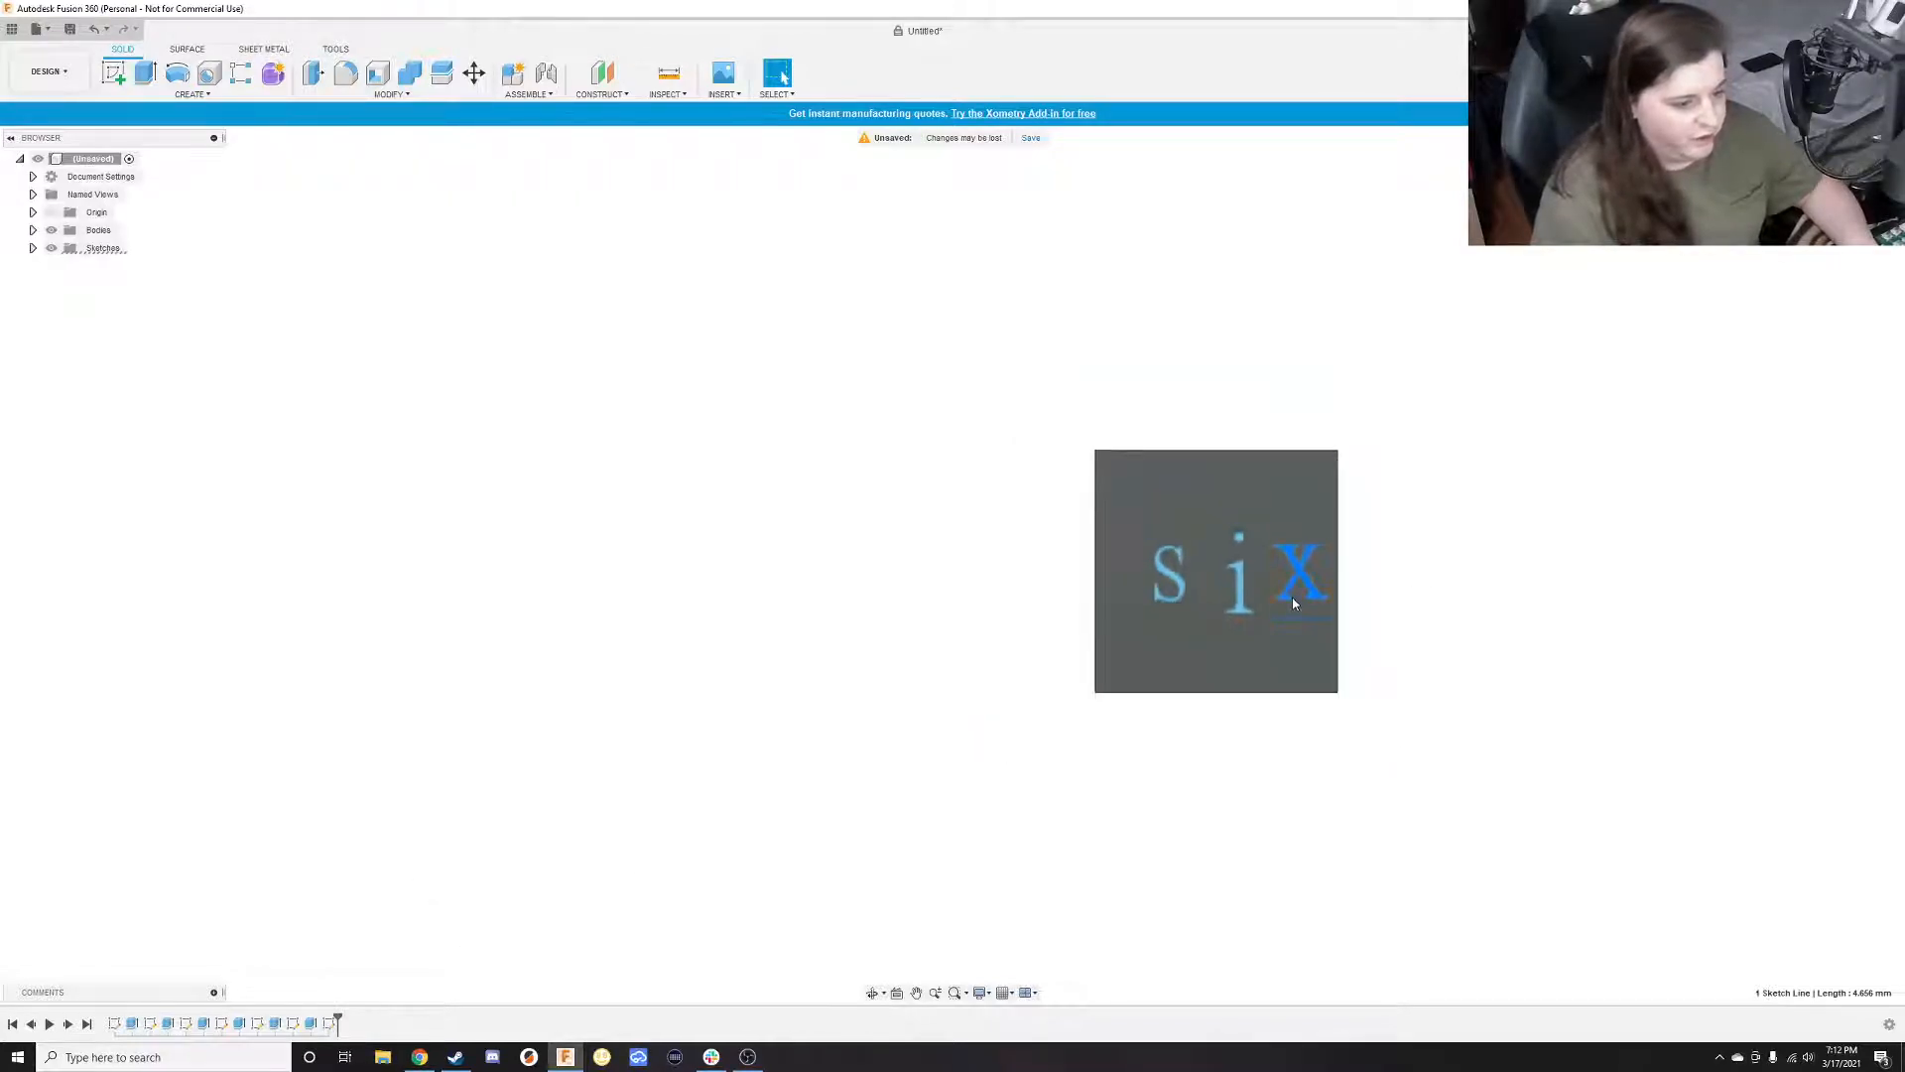
scroll(1289, 596, up, 5)
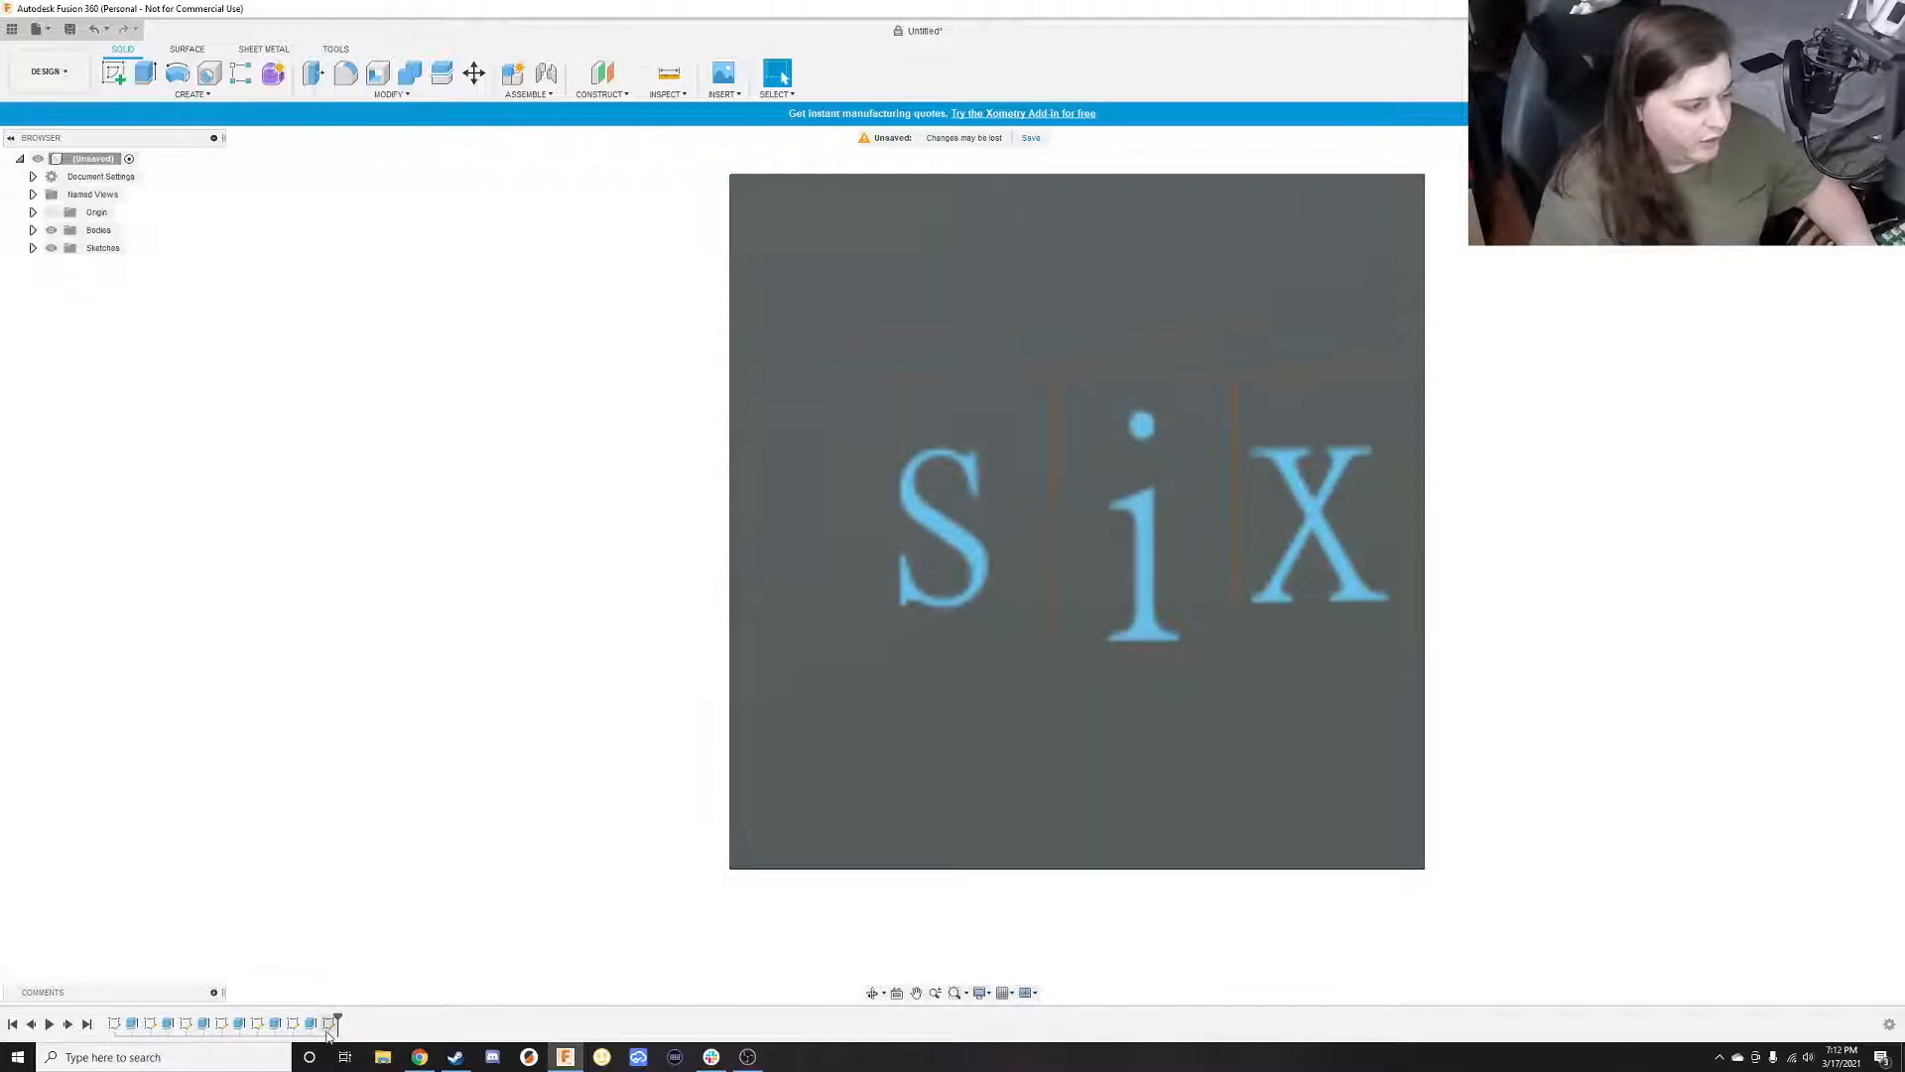
Reopen the sketch with the separate letters and delete the text with the letter x
click(329, 1026)
double_click(330, 1025)
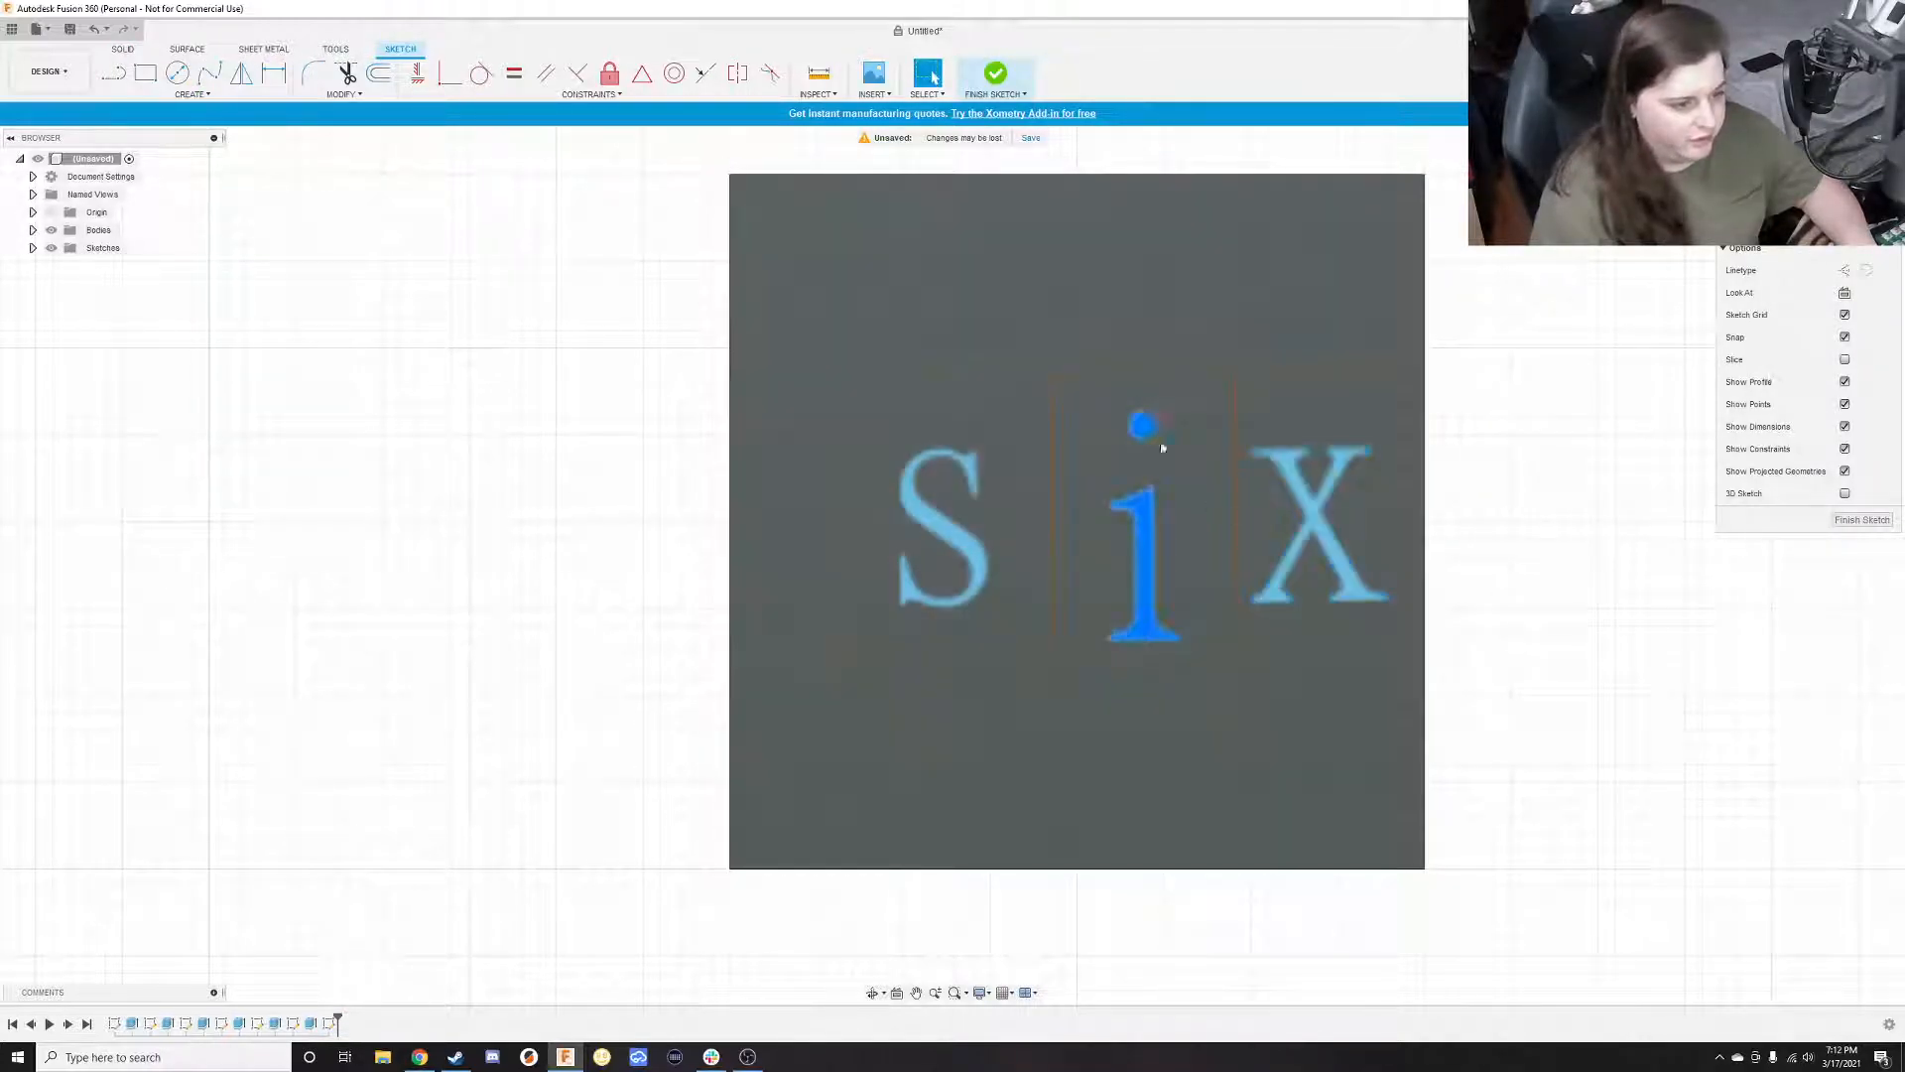
click(1303, 379)
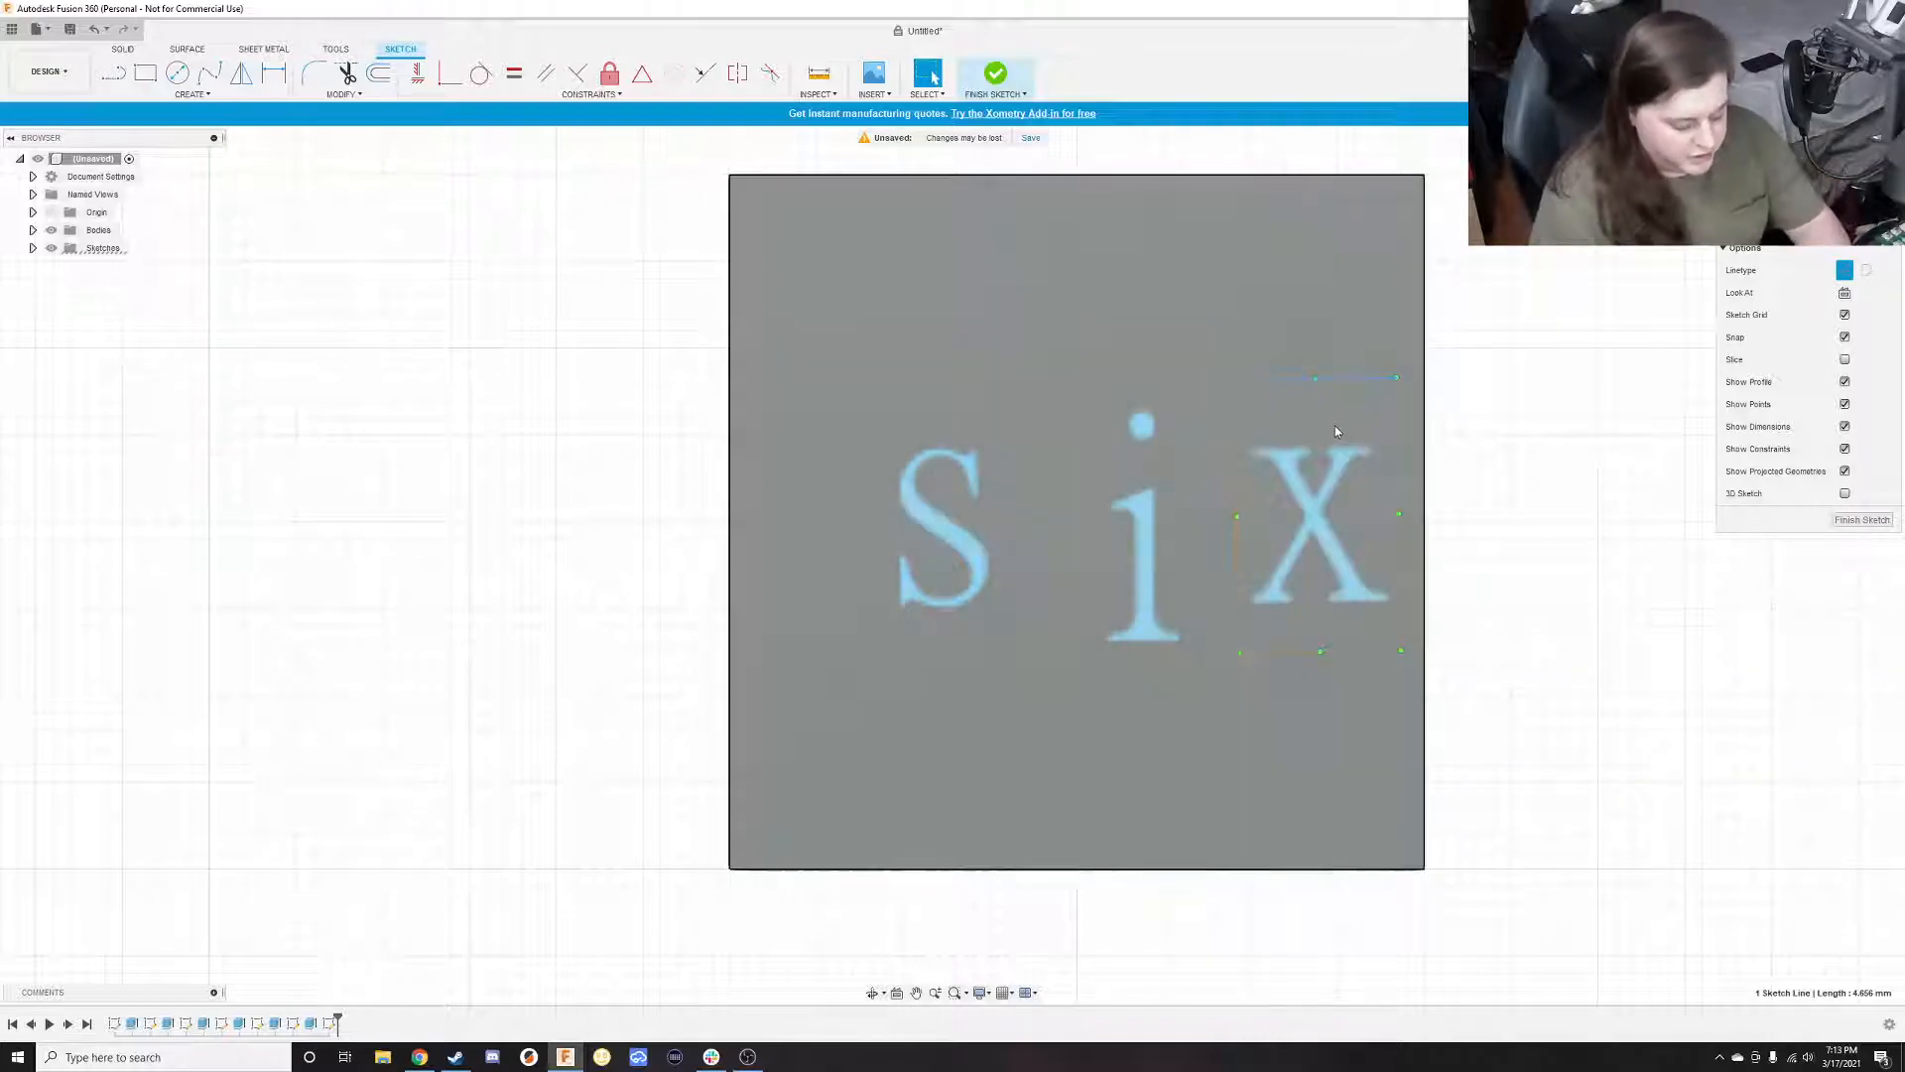
click(1328, 445)
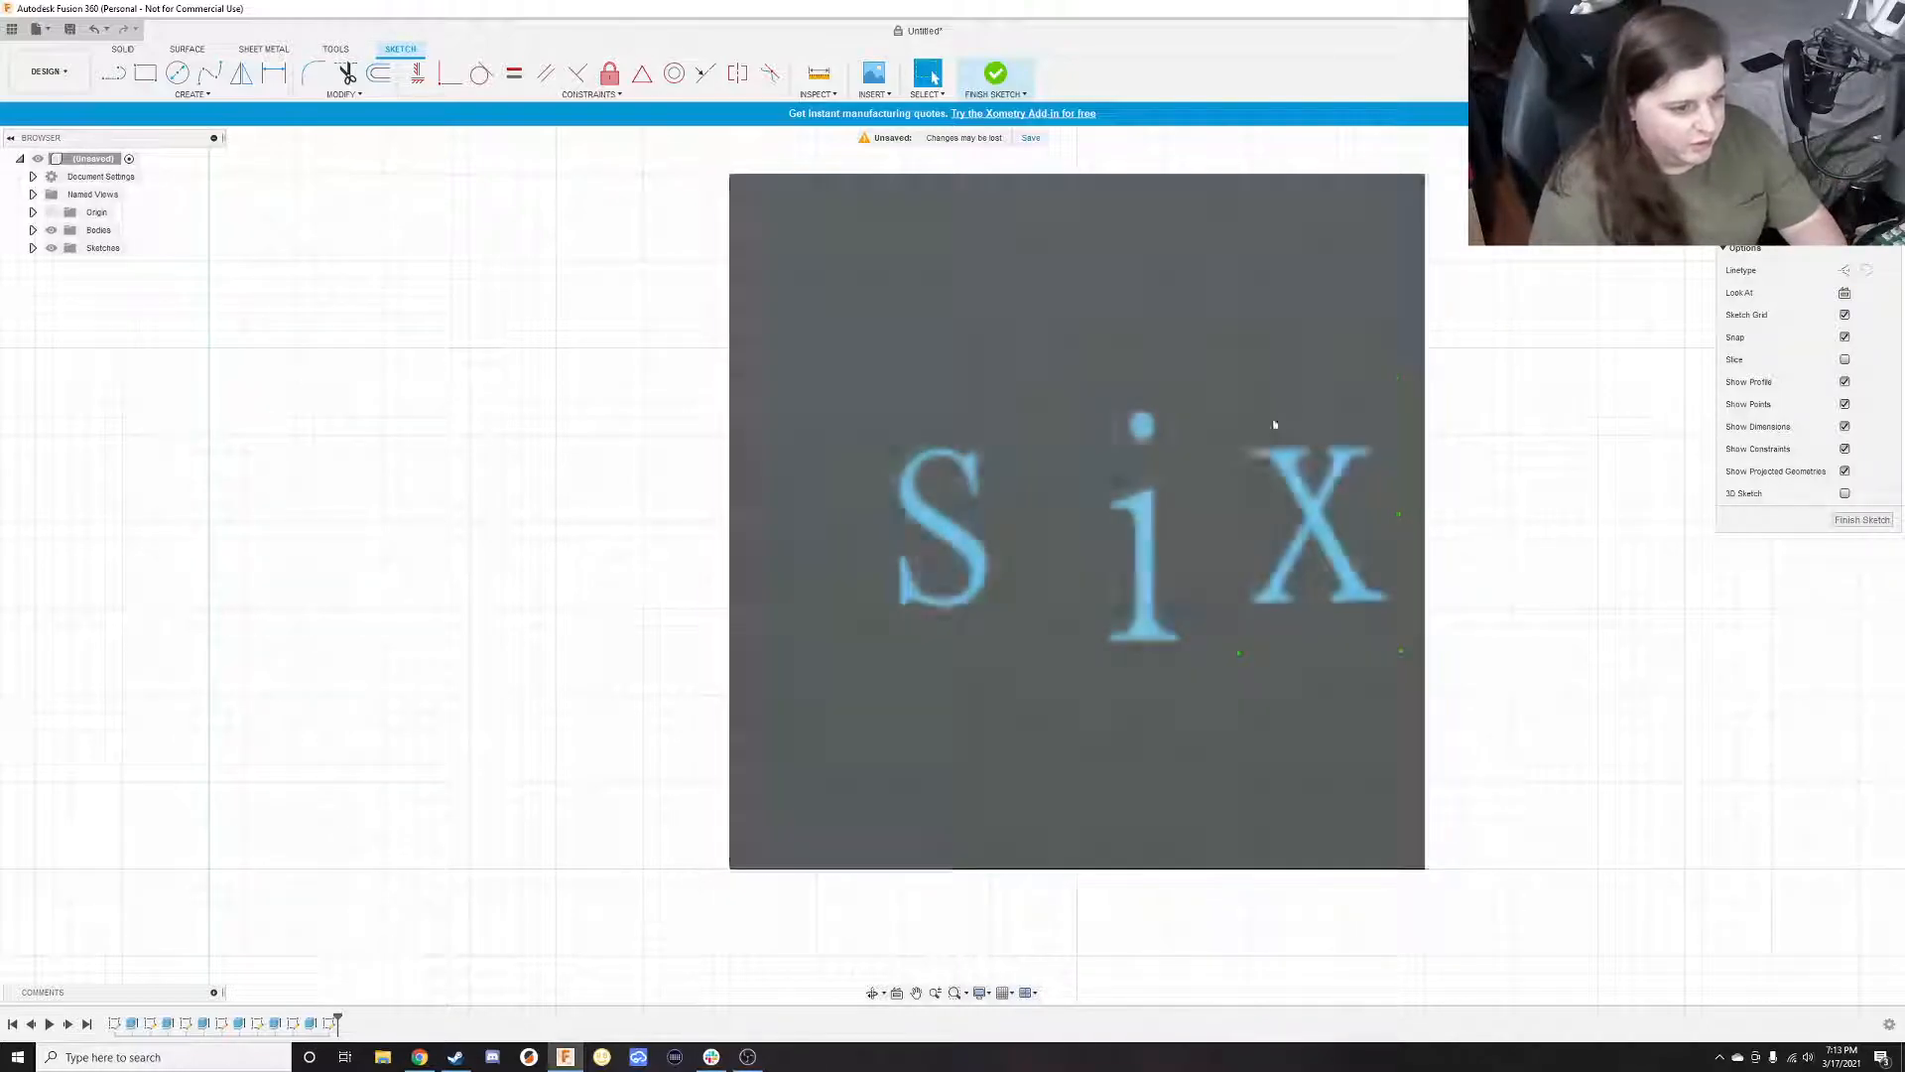
key(Delete)
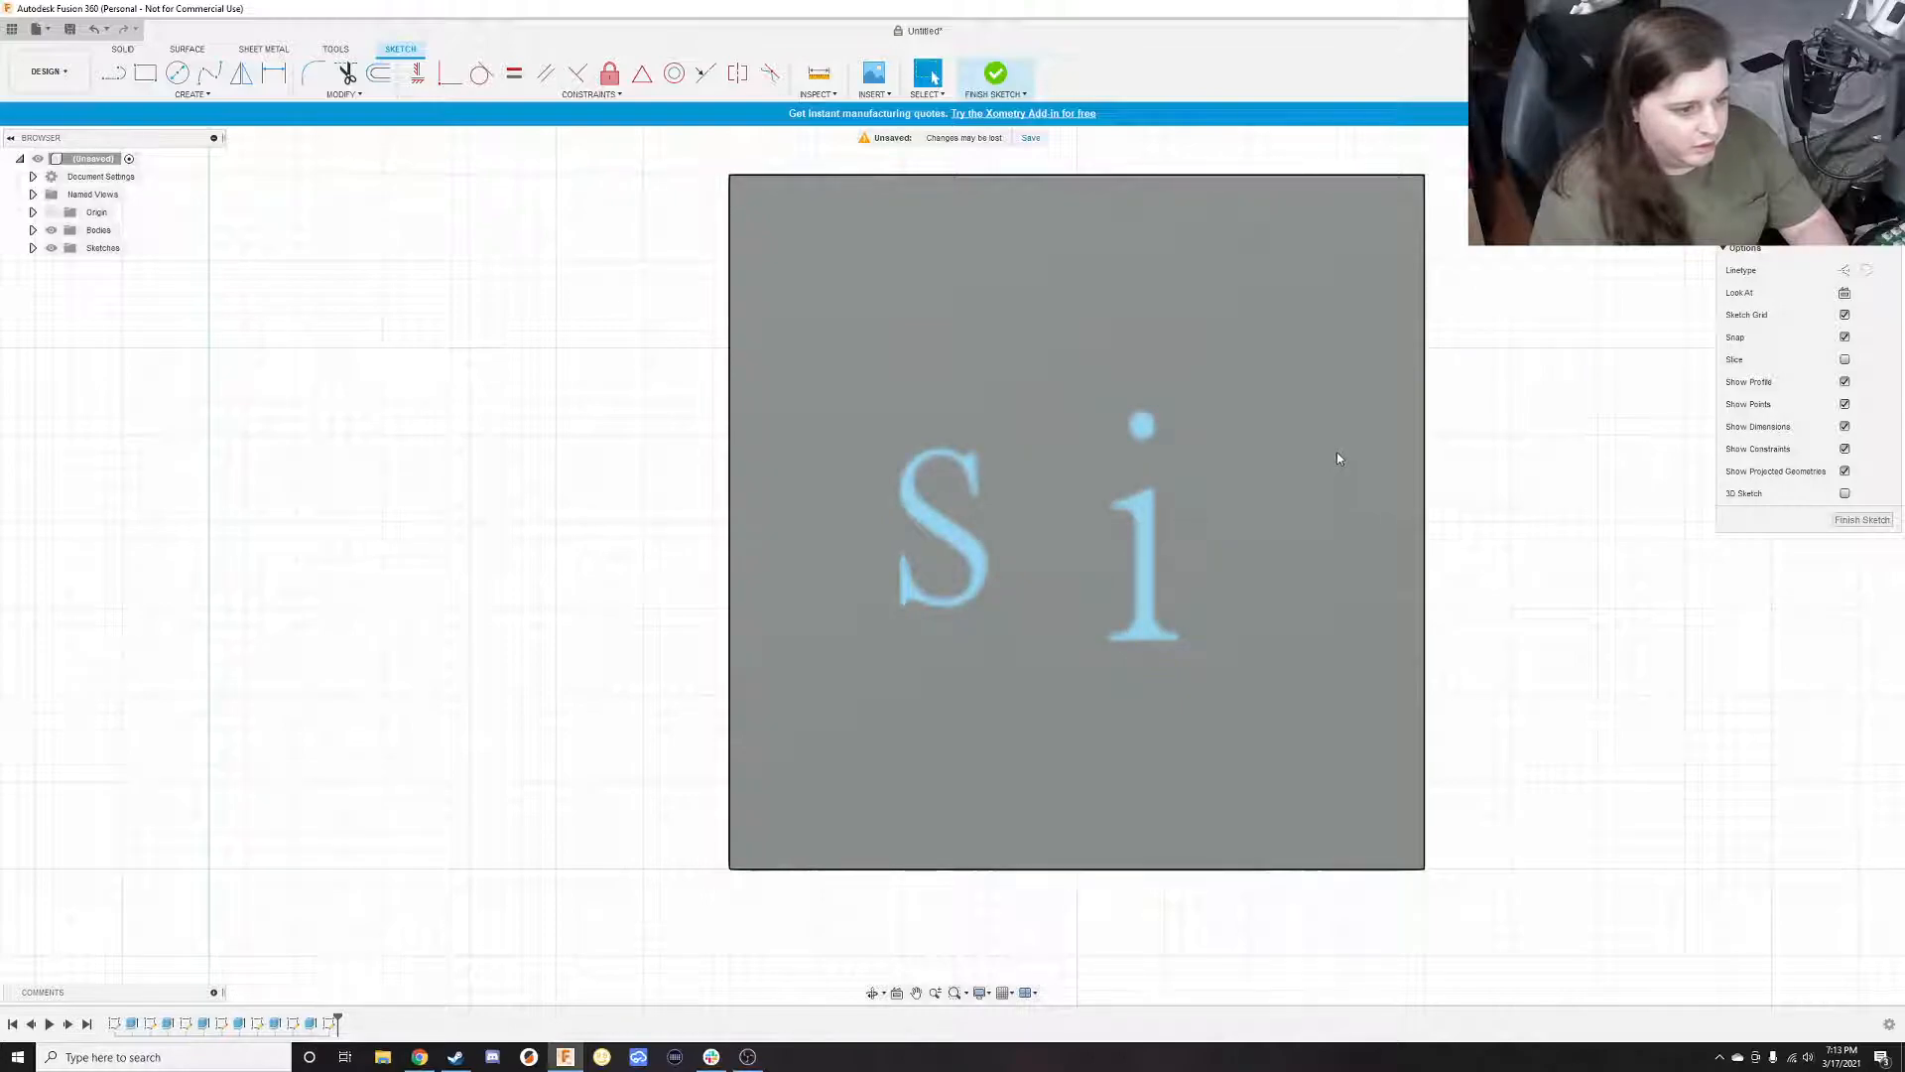
click(171, 97)
click(149, 289)
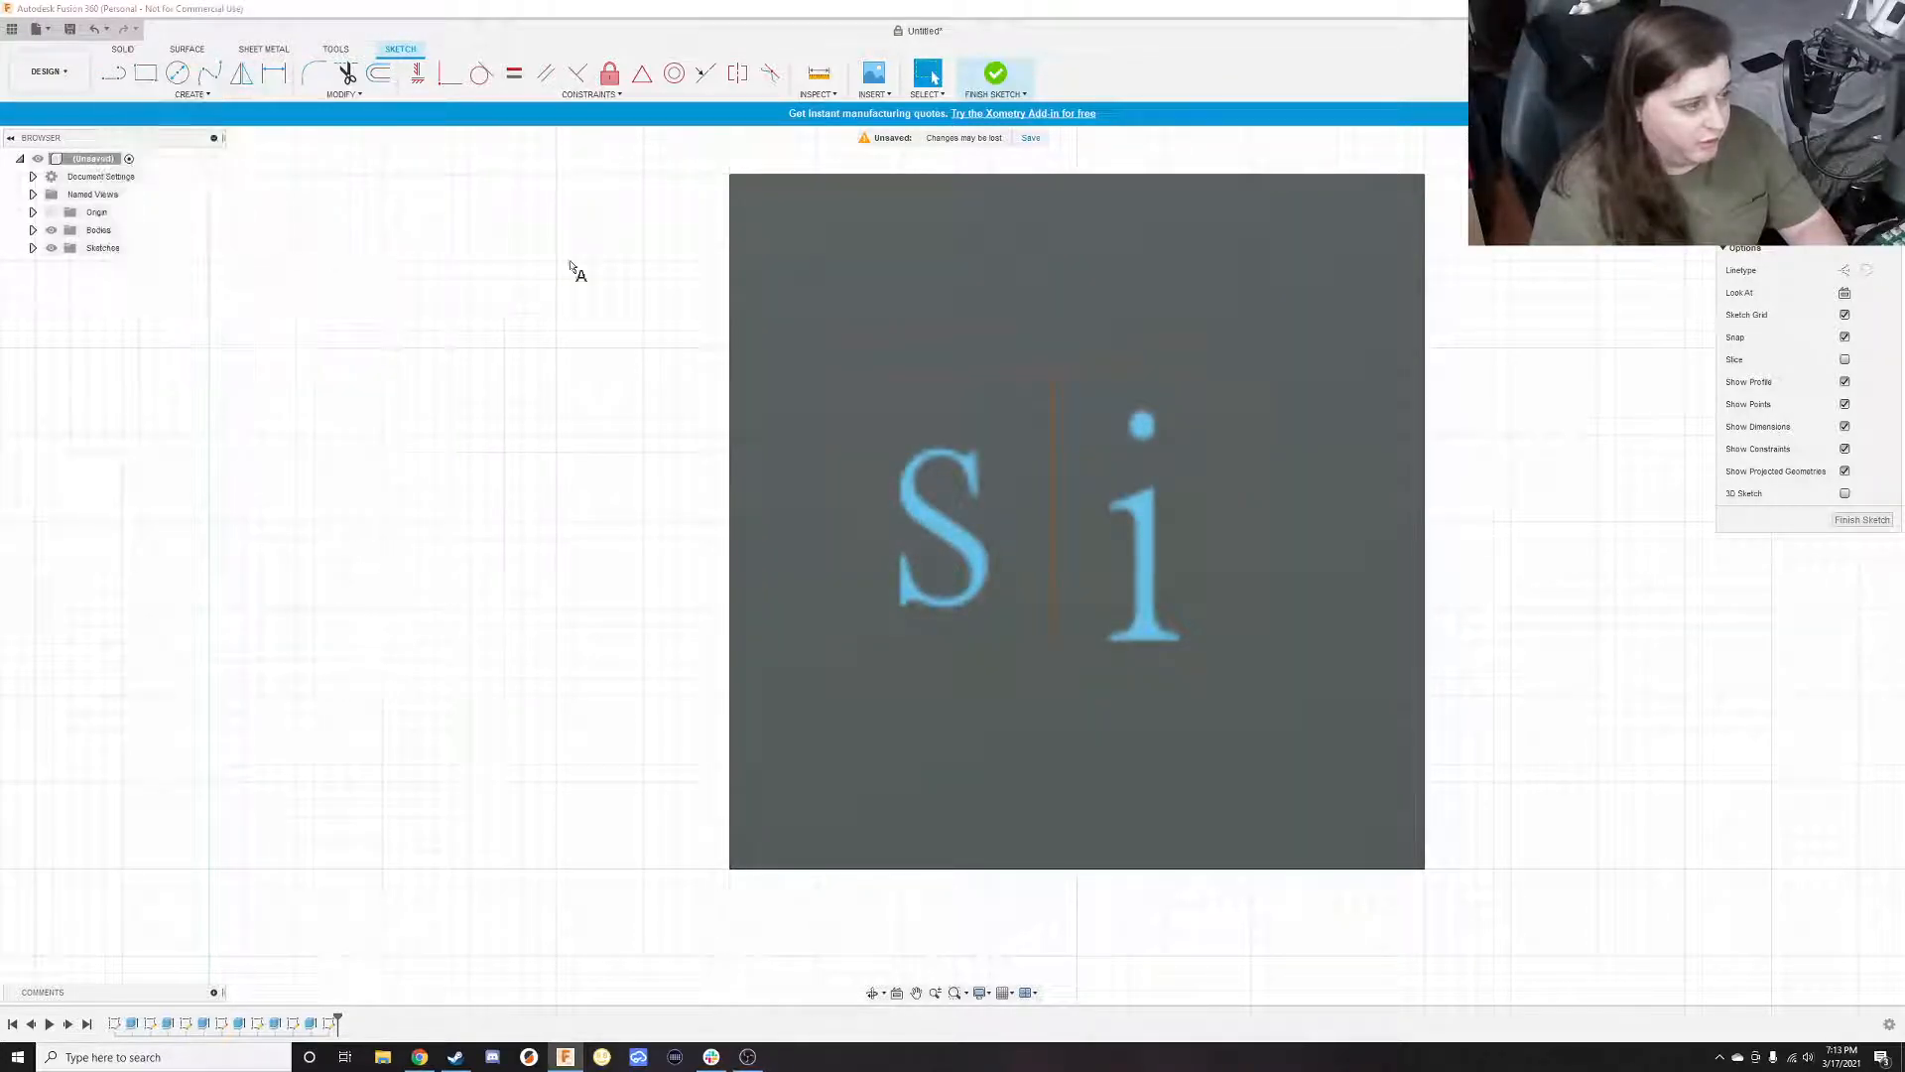
click(1383, 469)
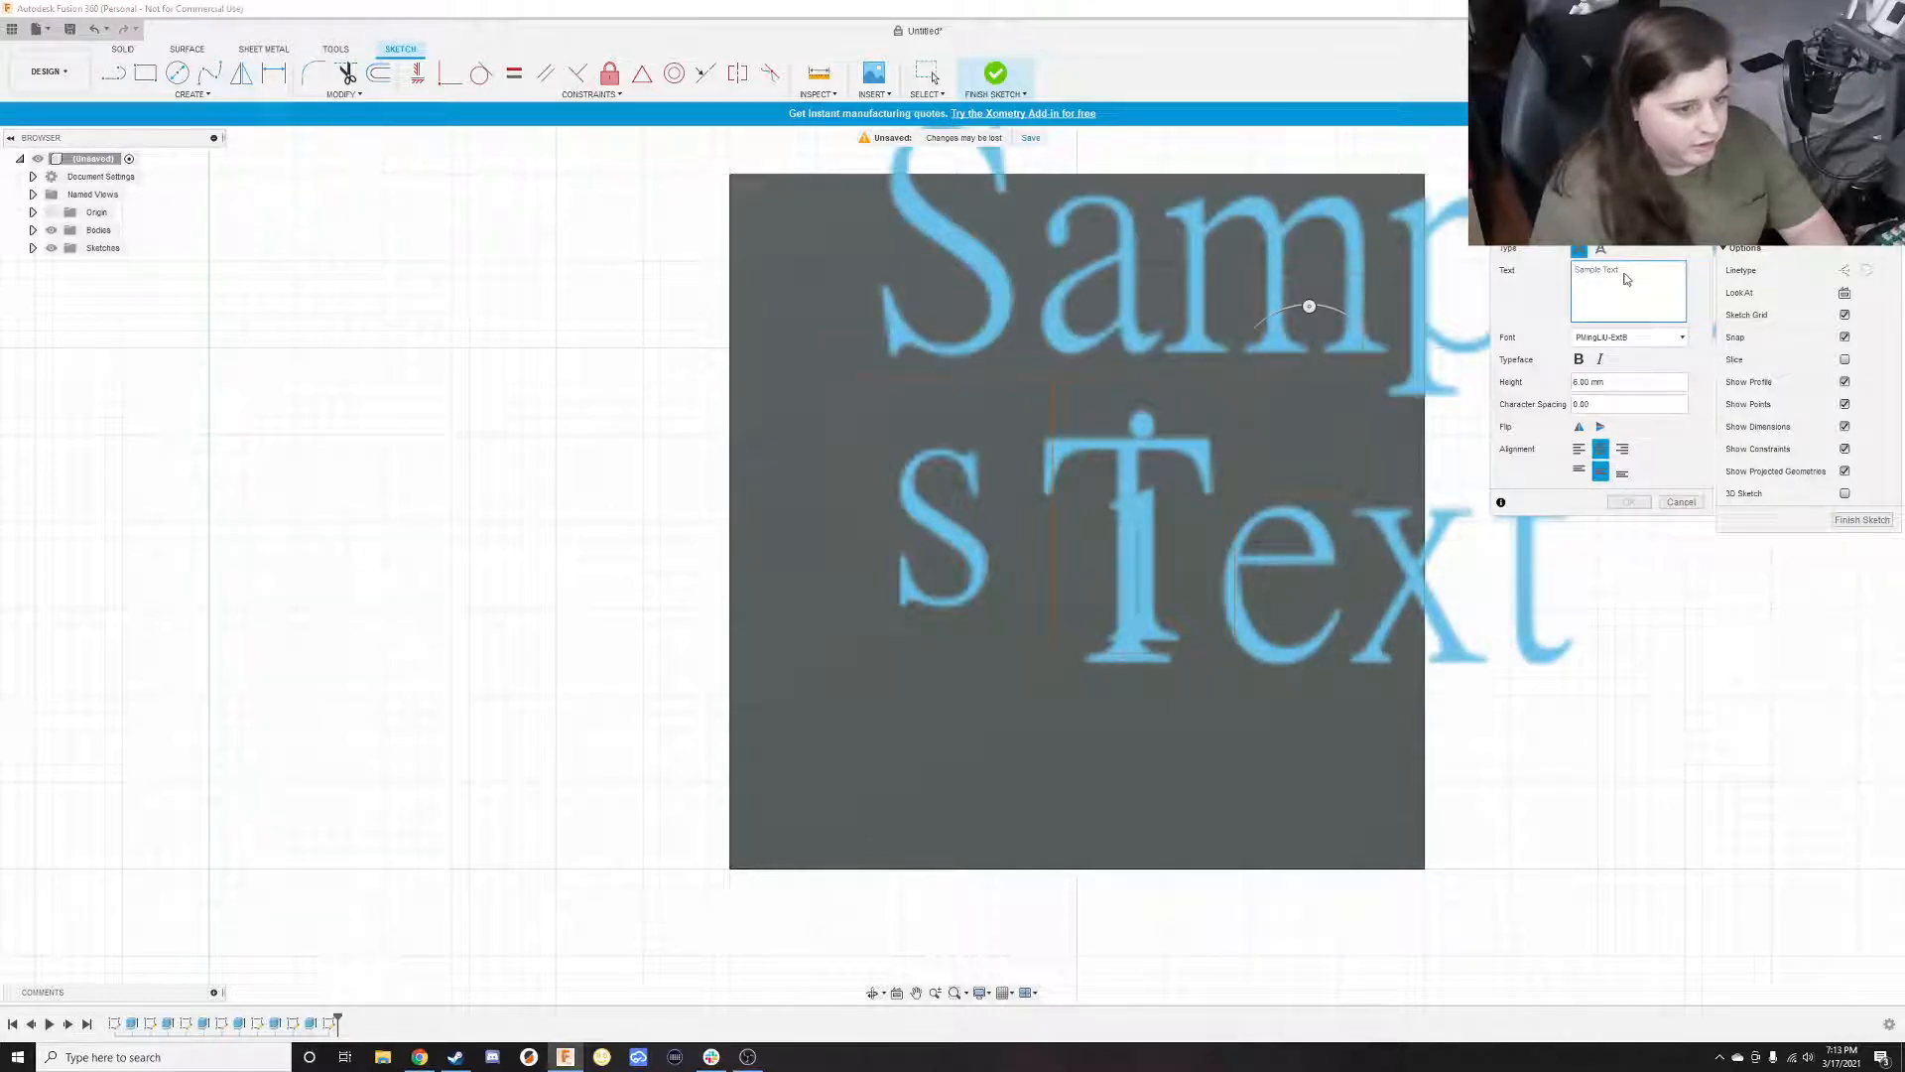
text(fd)
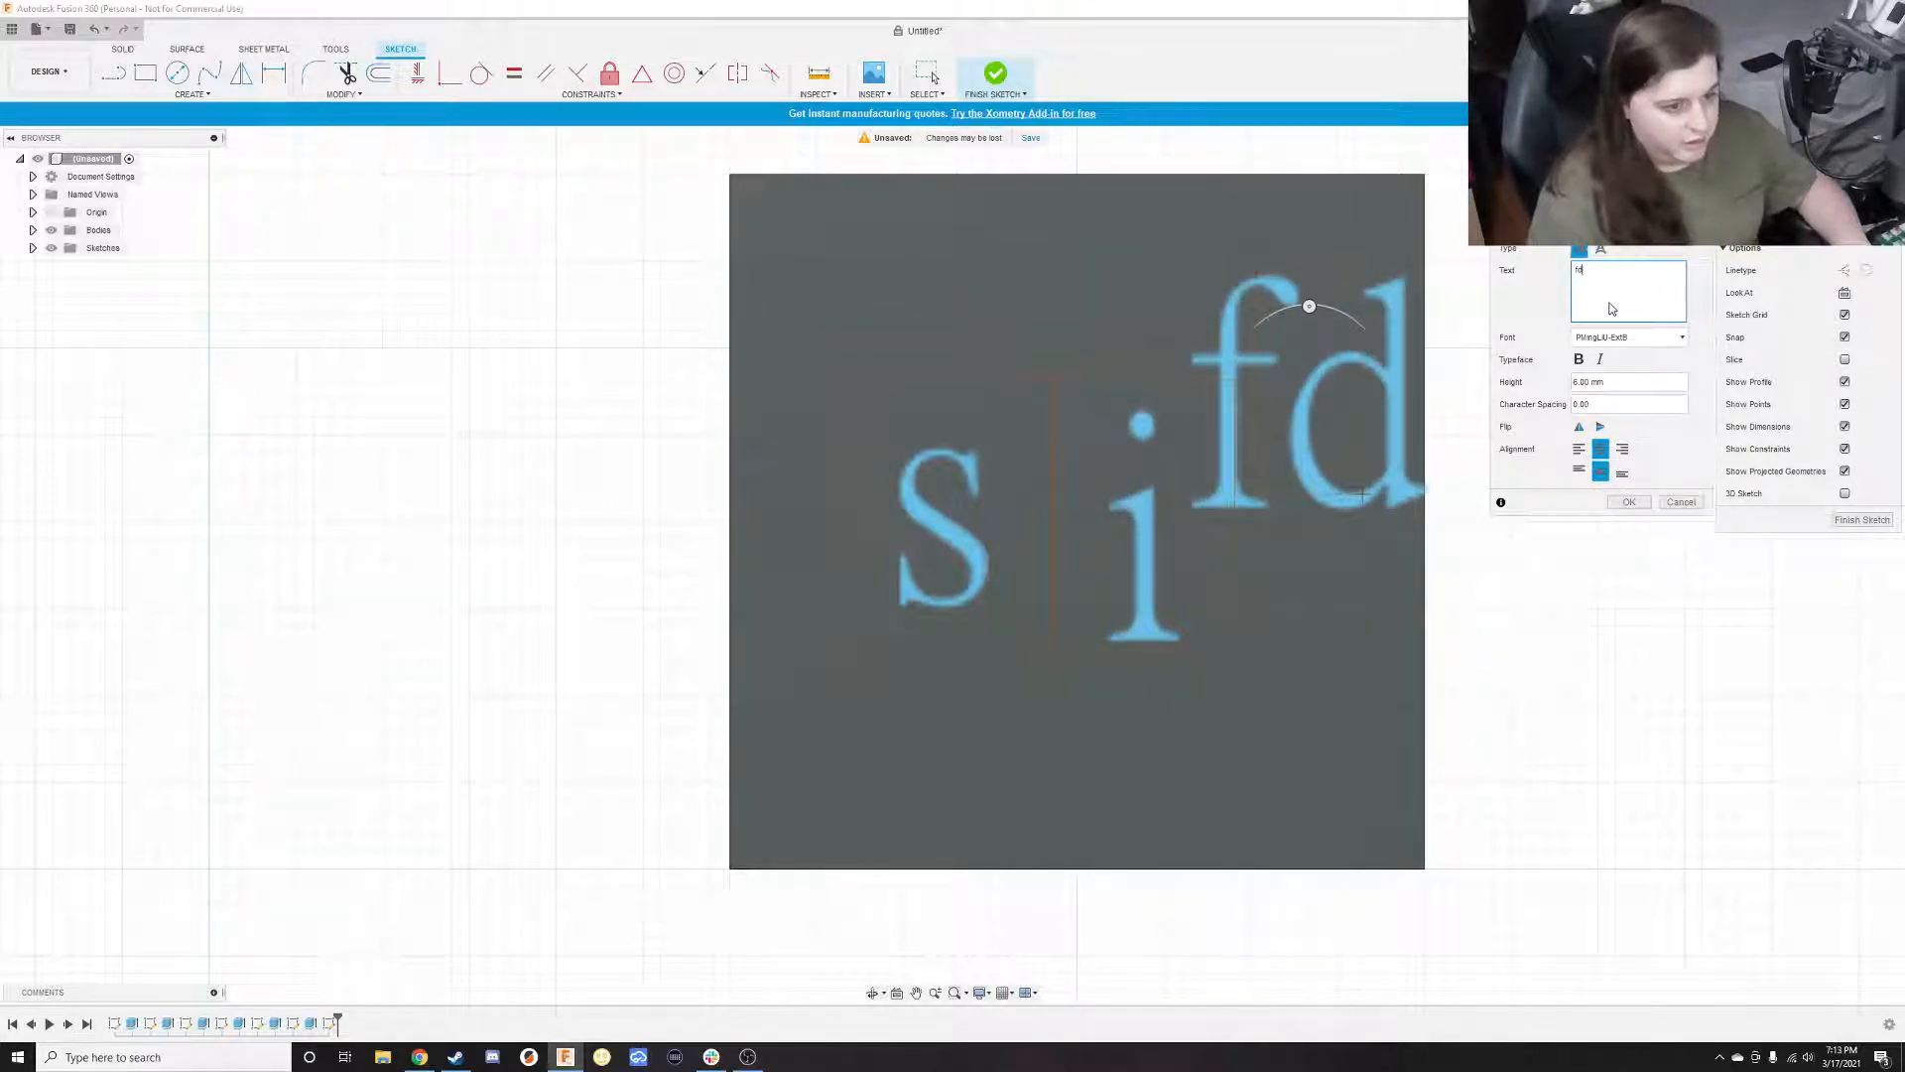
key(BackSpace)
key(BackSpace)
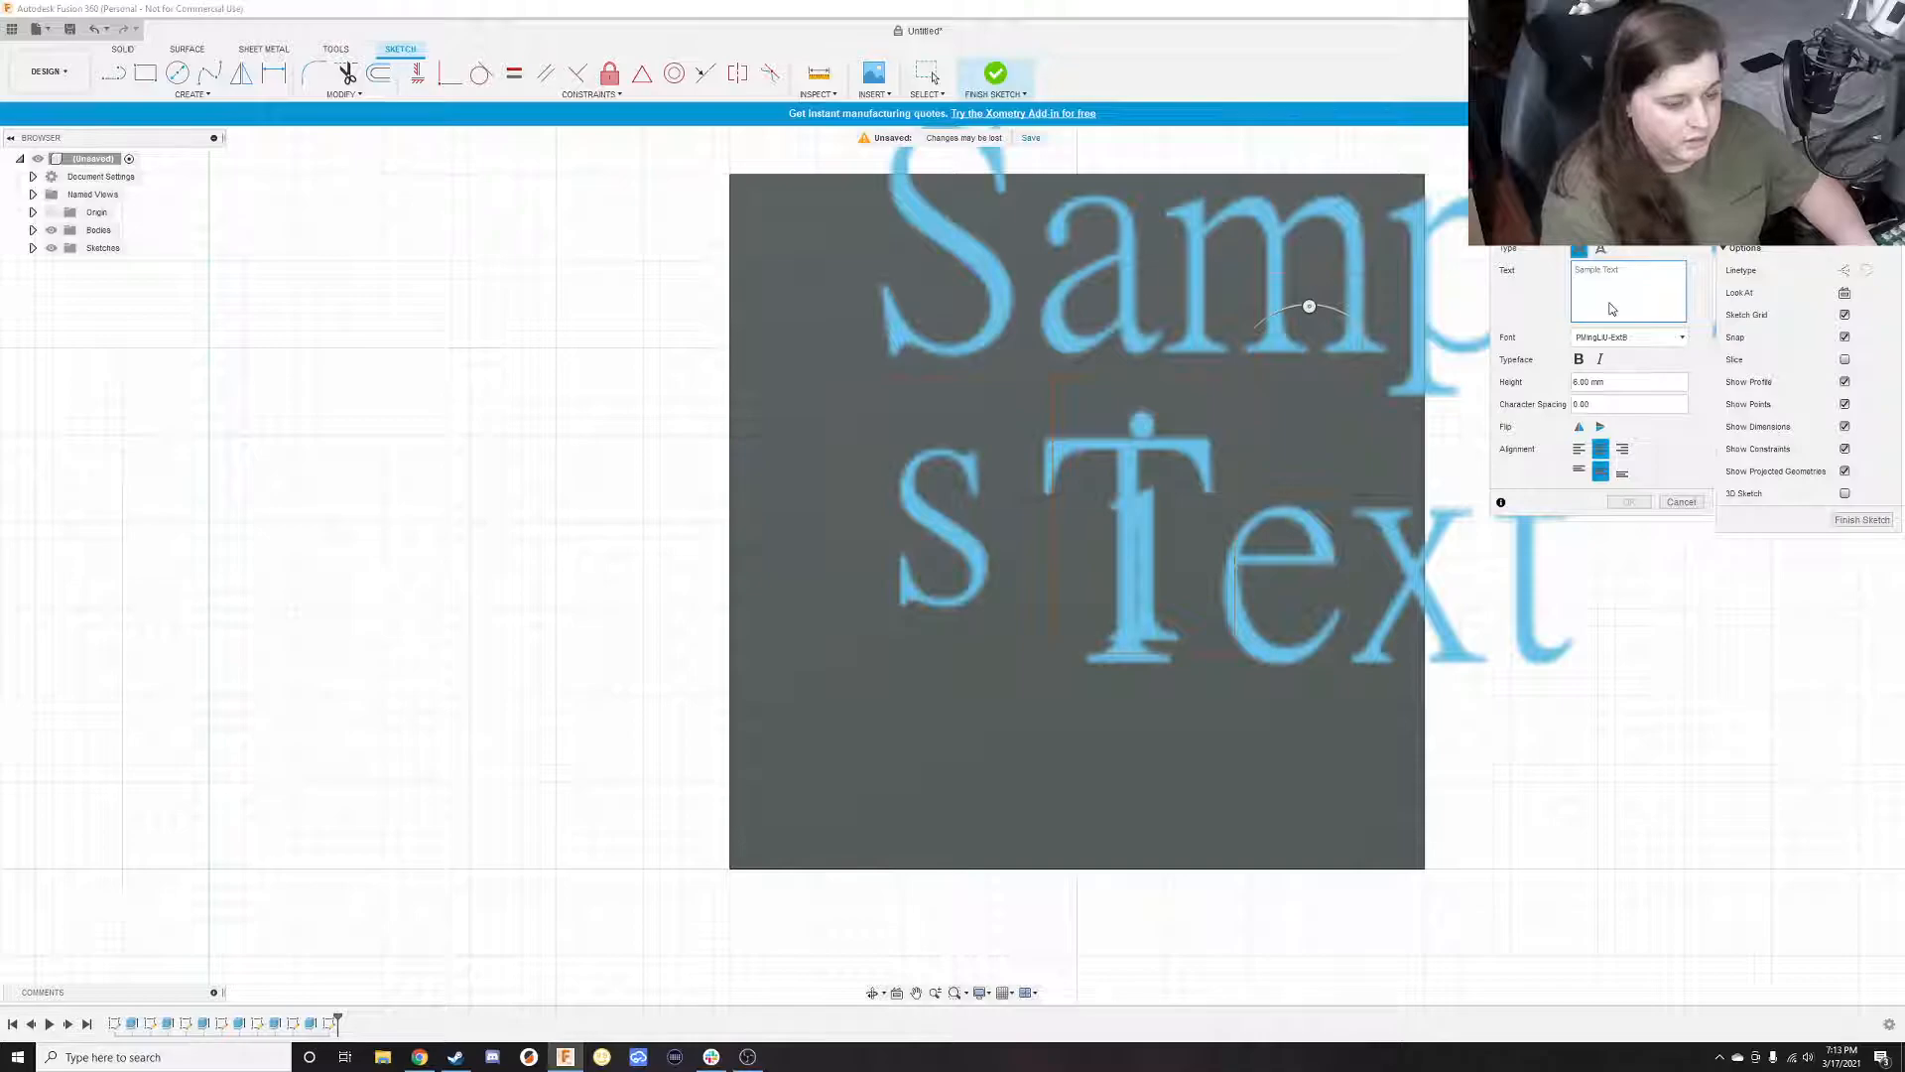
text(s)
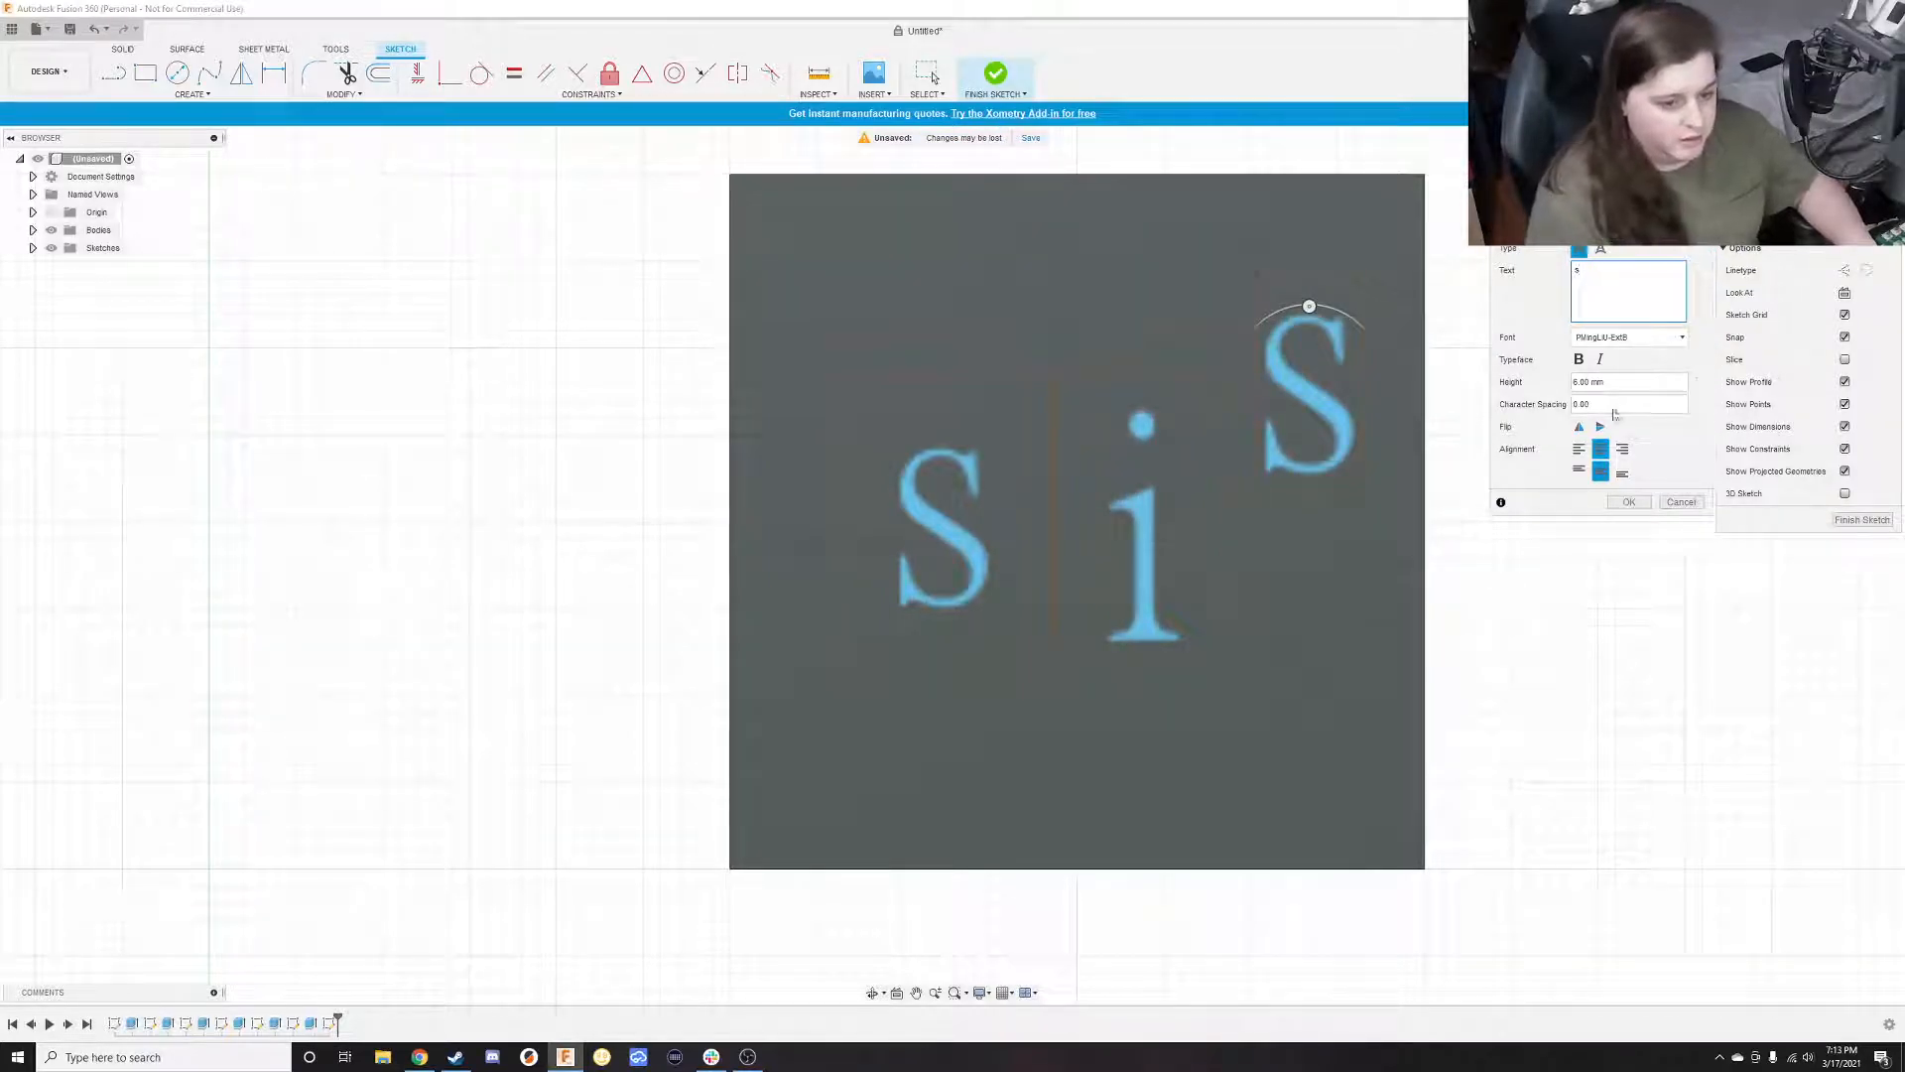
click(1628, 501)
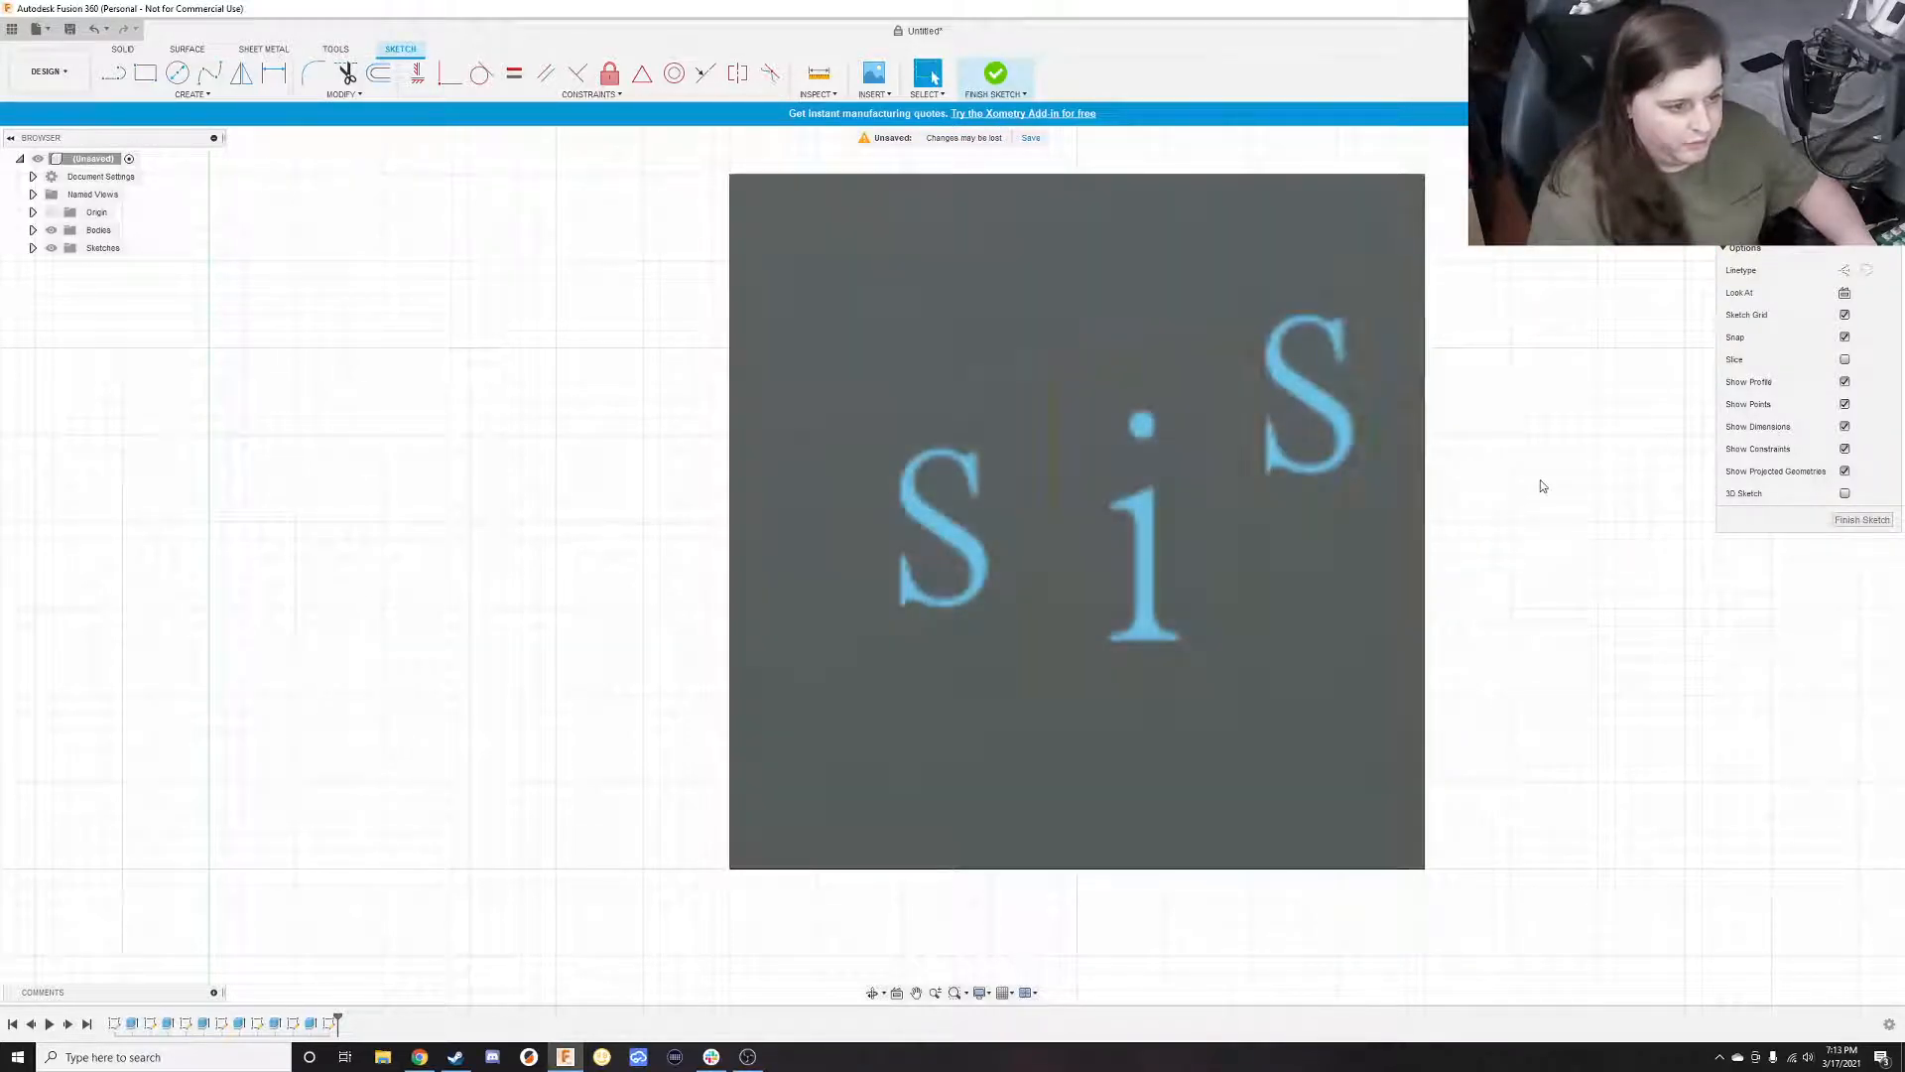
click(1331, 434)
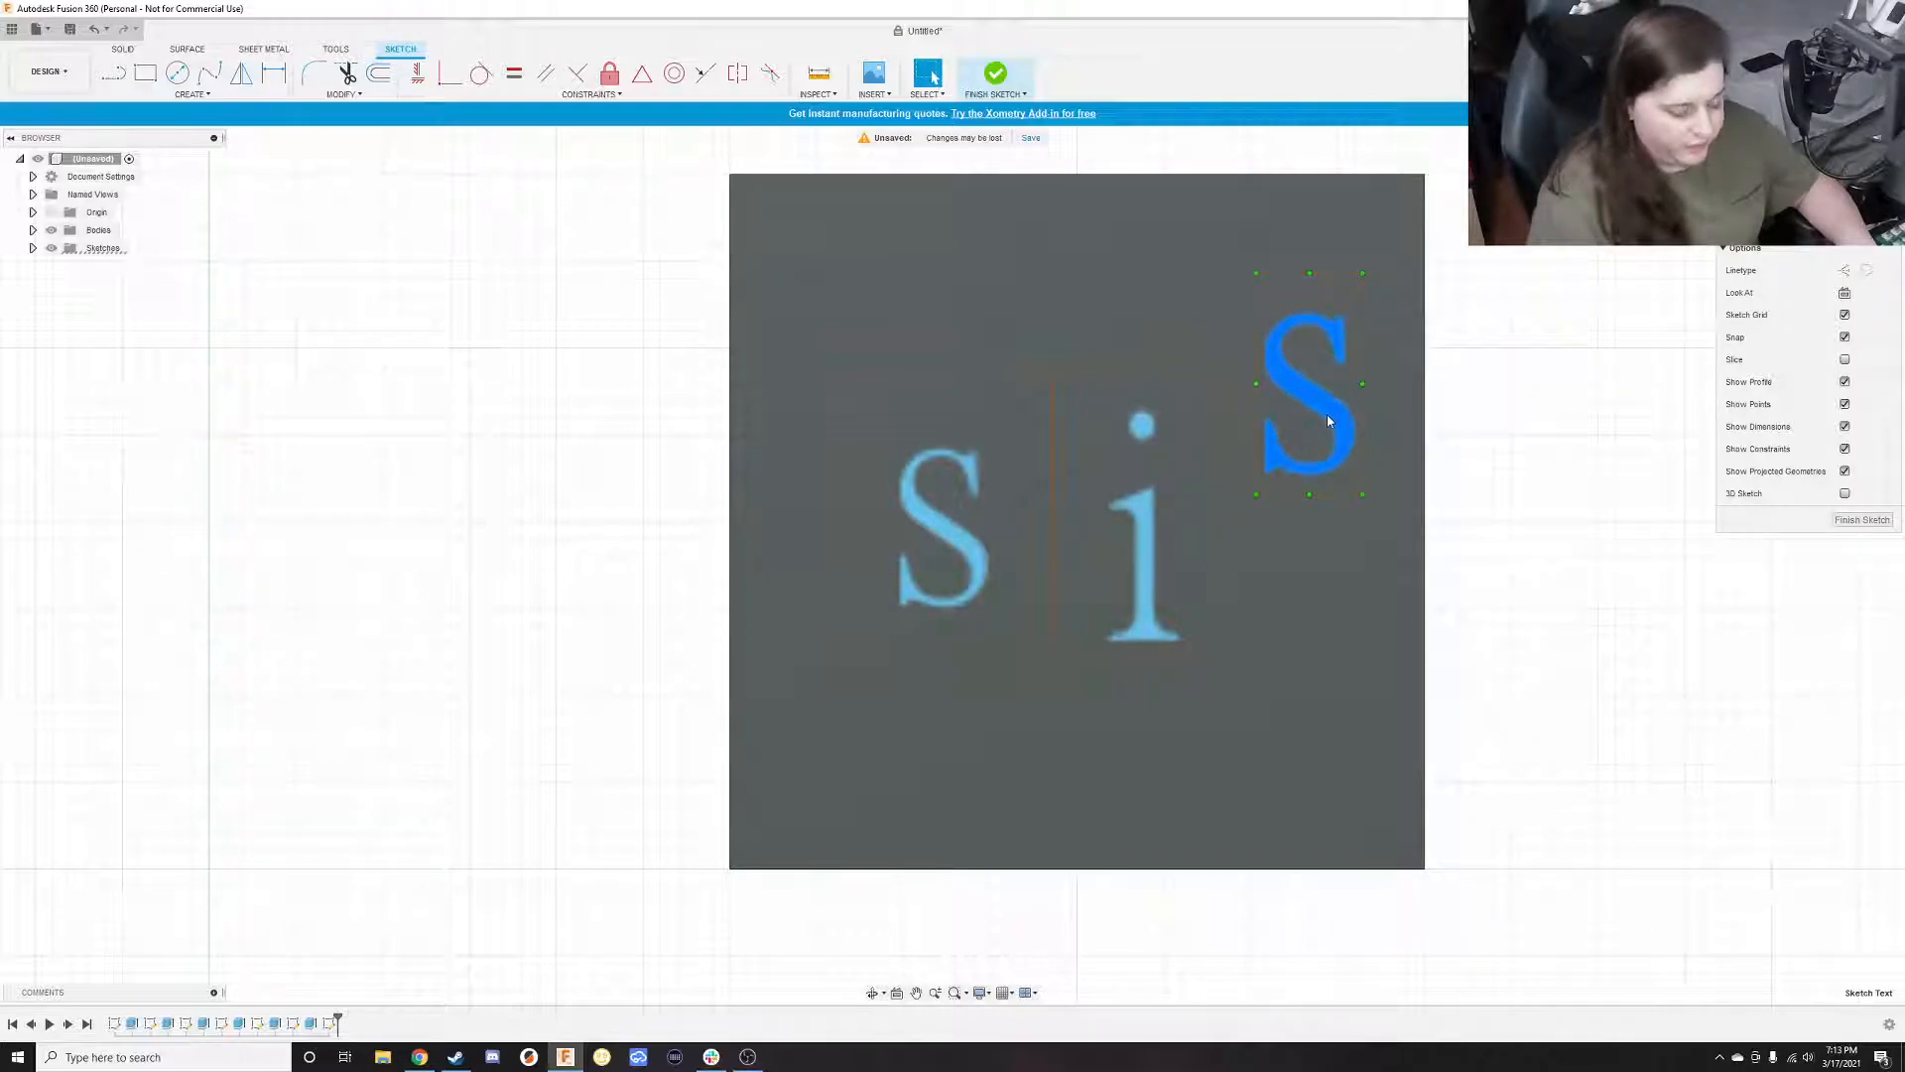
key(Delete)
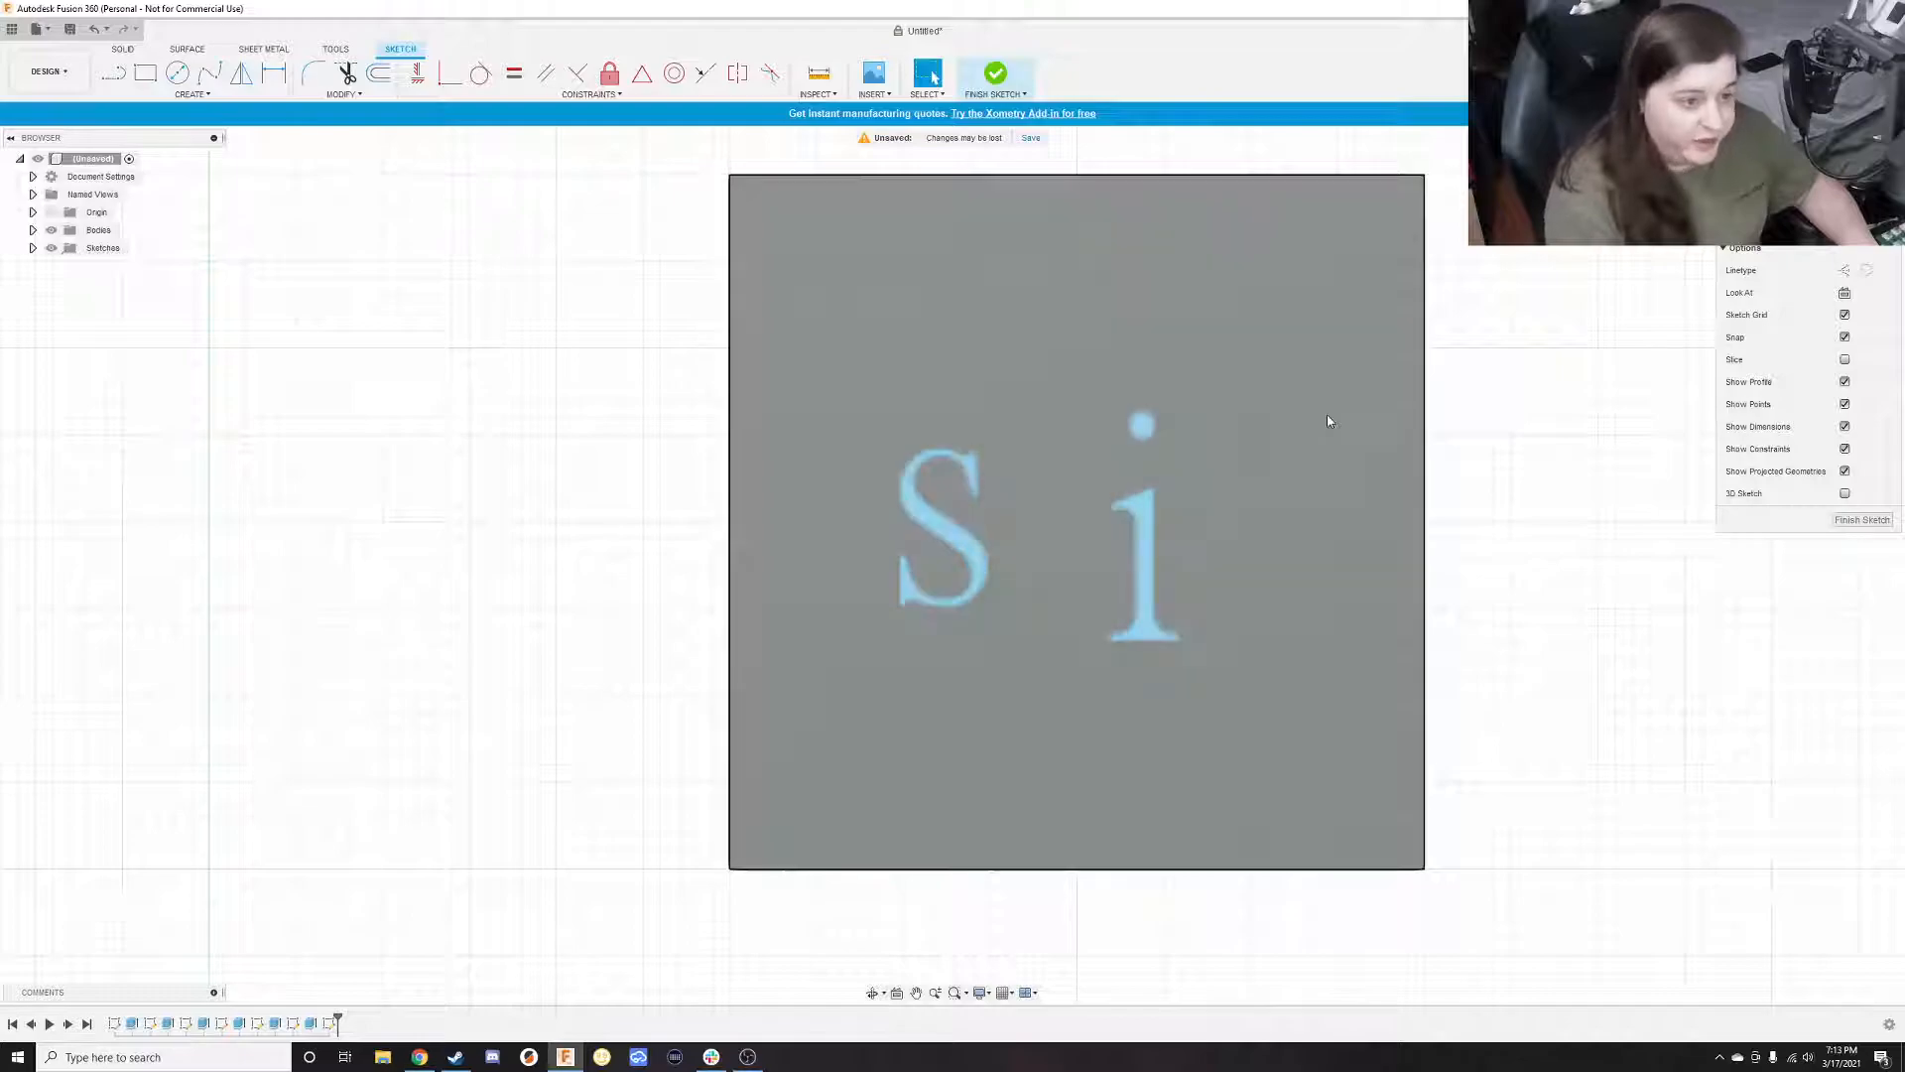
click(1341, 455)
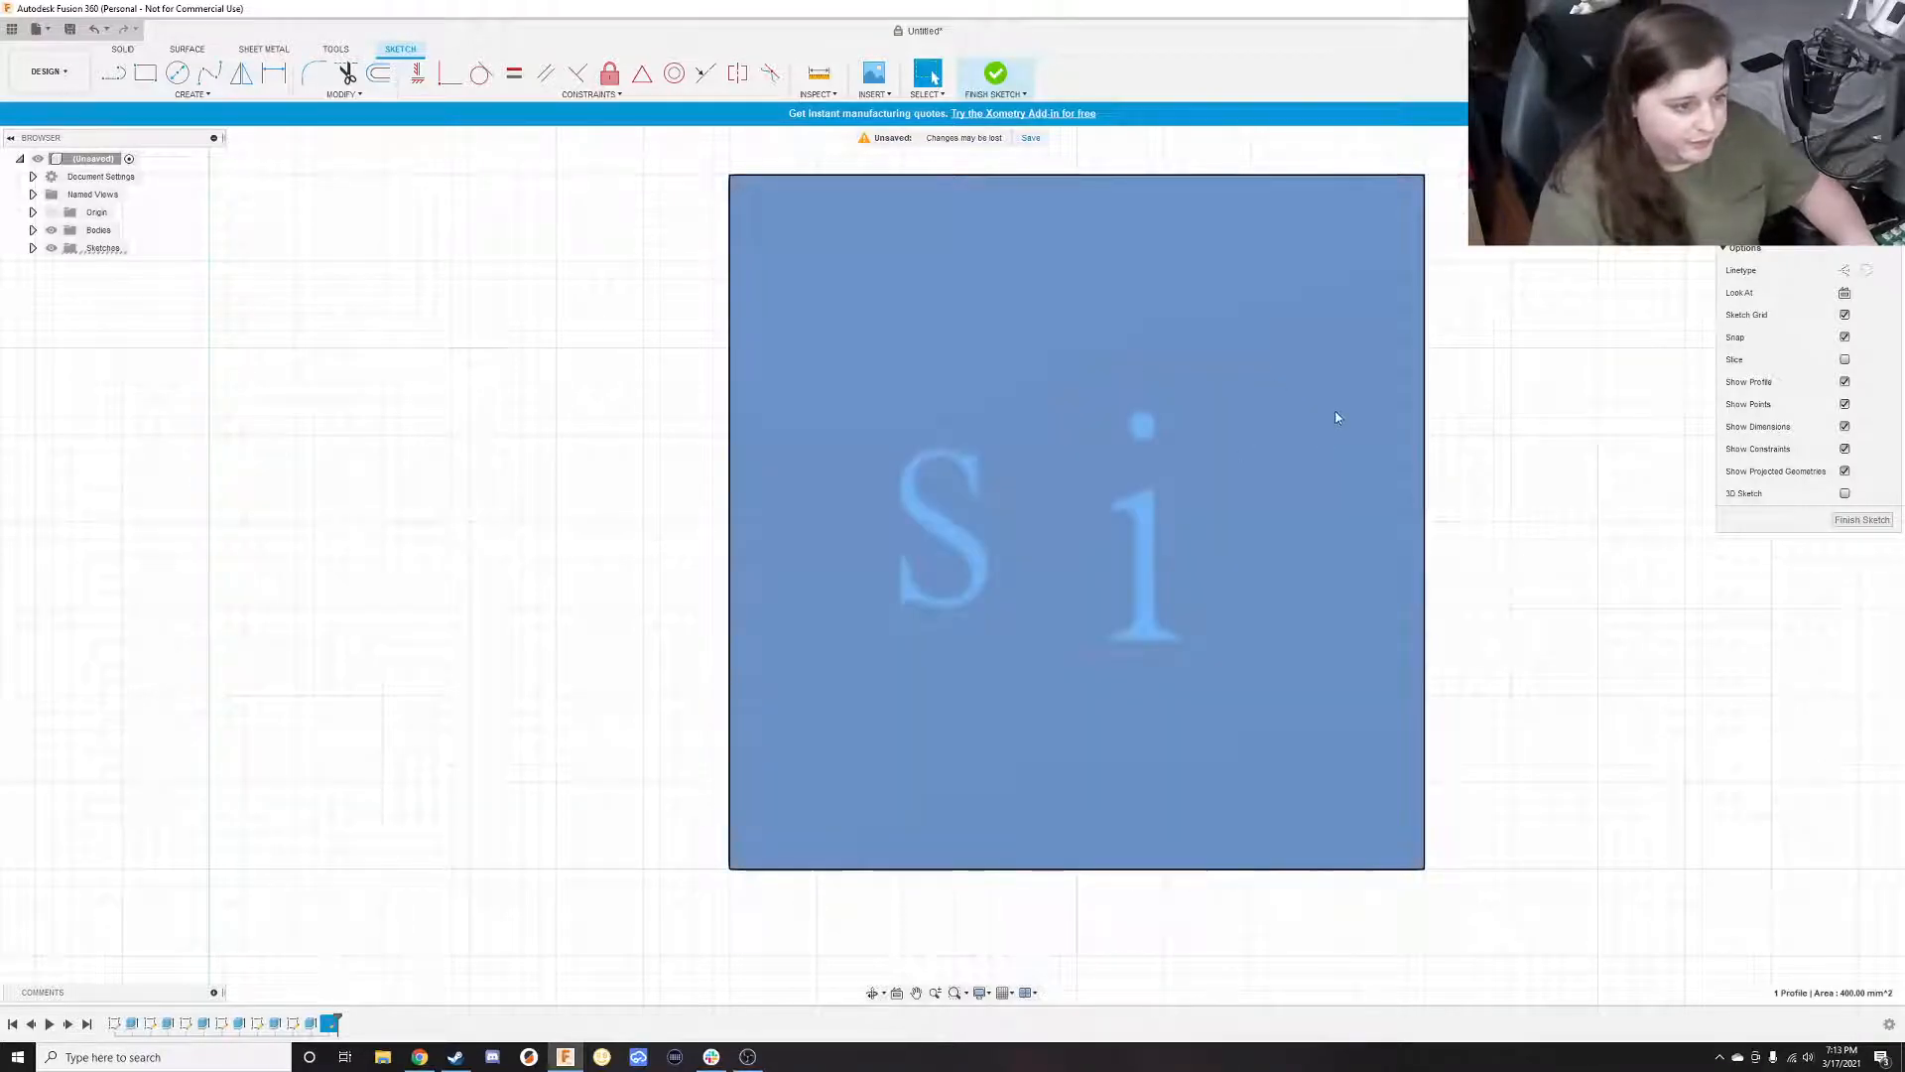
click(1667, 413)
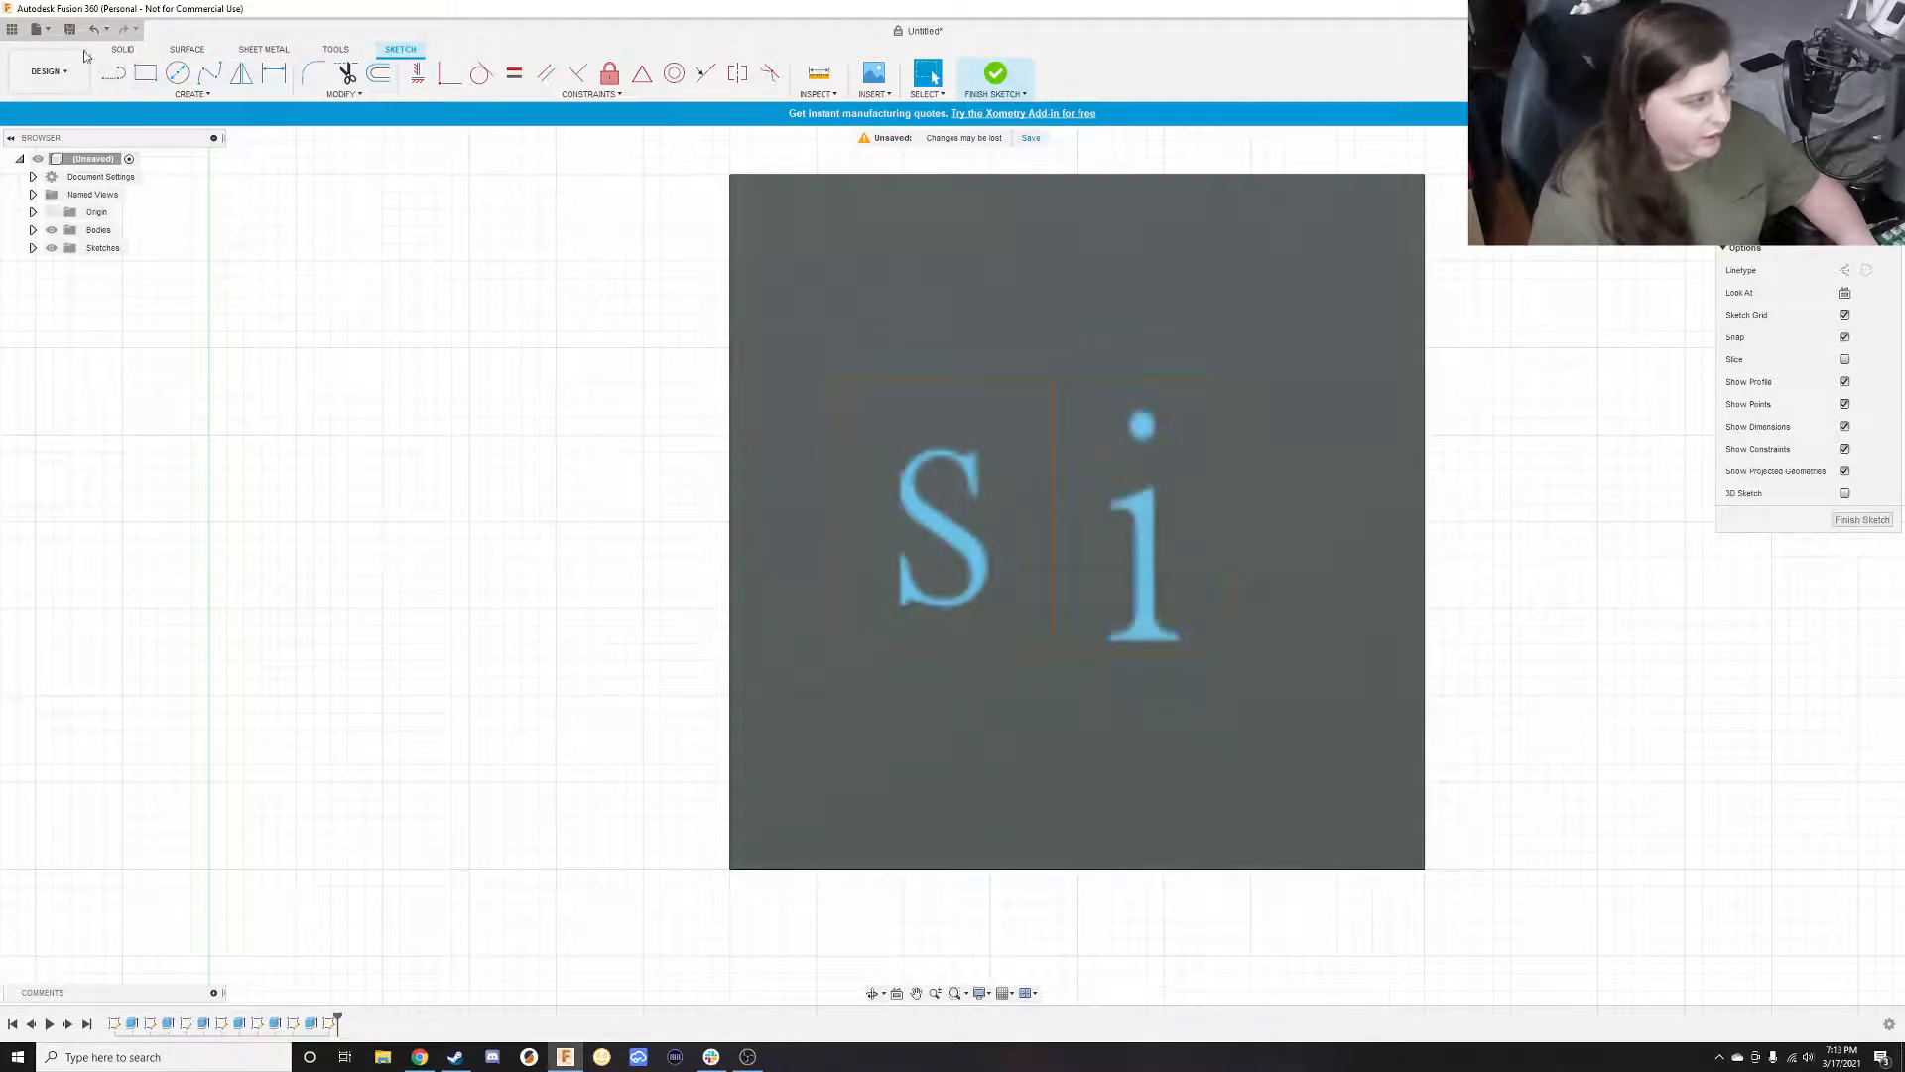
Add a new text with the letter x in a narrow frame adjoining the right side of the letter i's frame
click(177, 74)
click(174, 95)
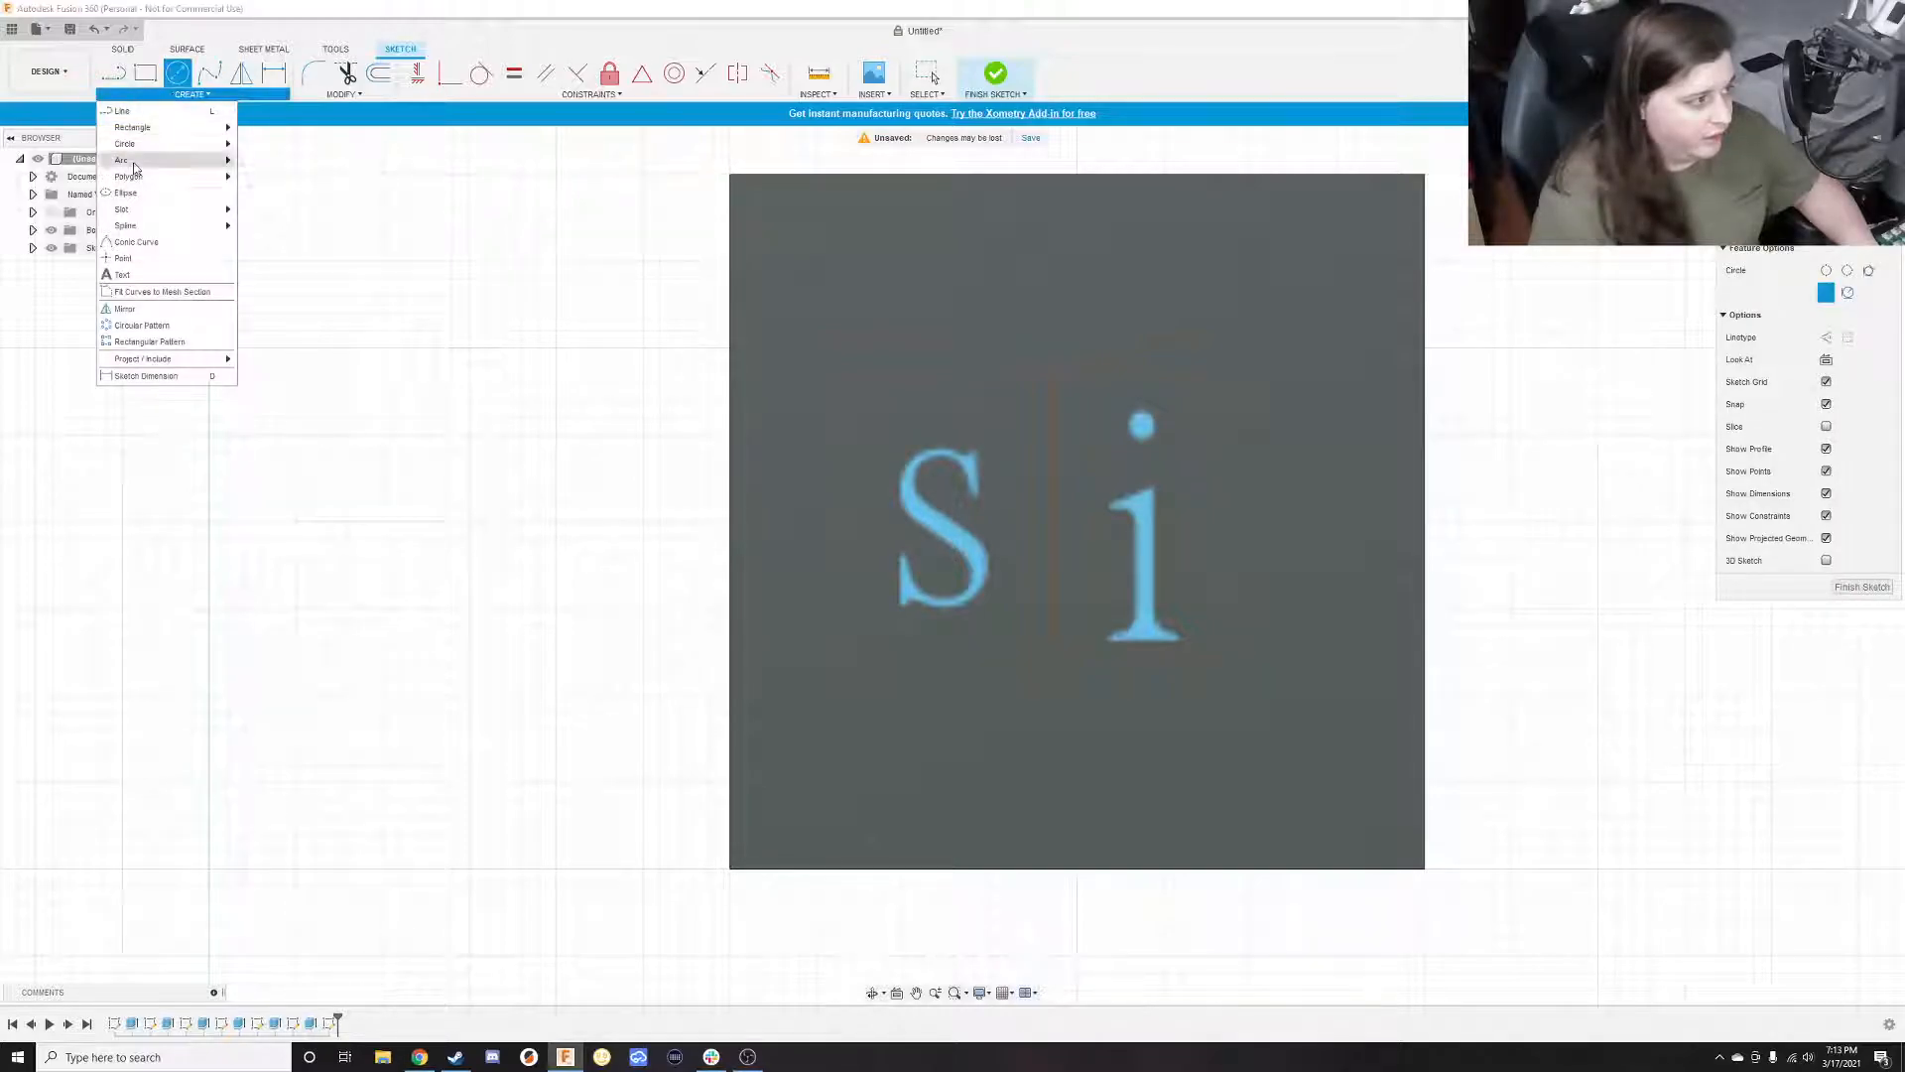
click(140, 278)
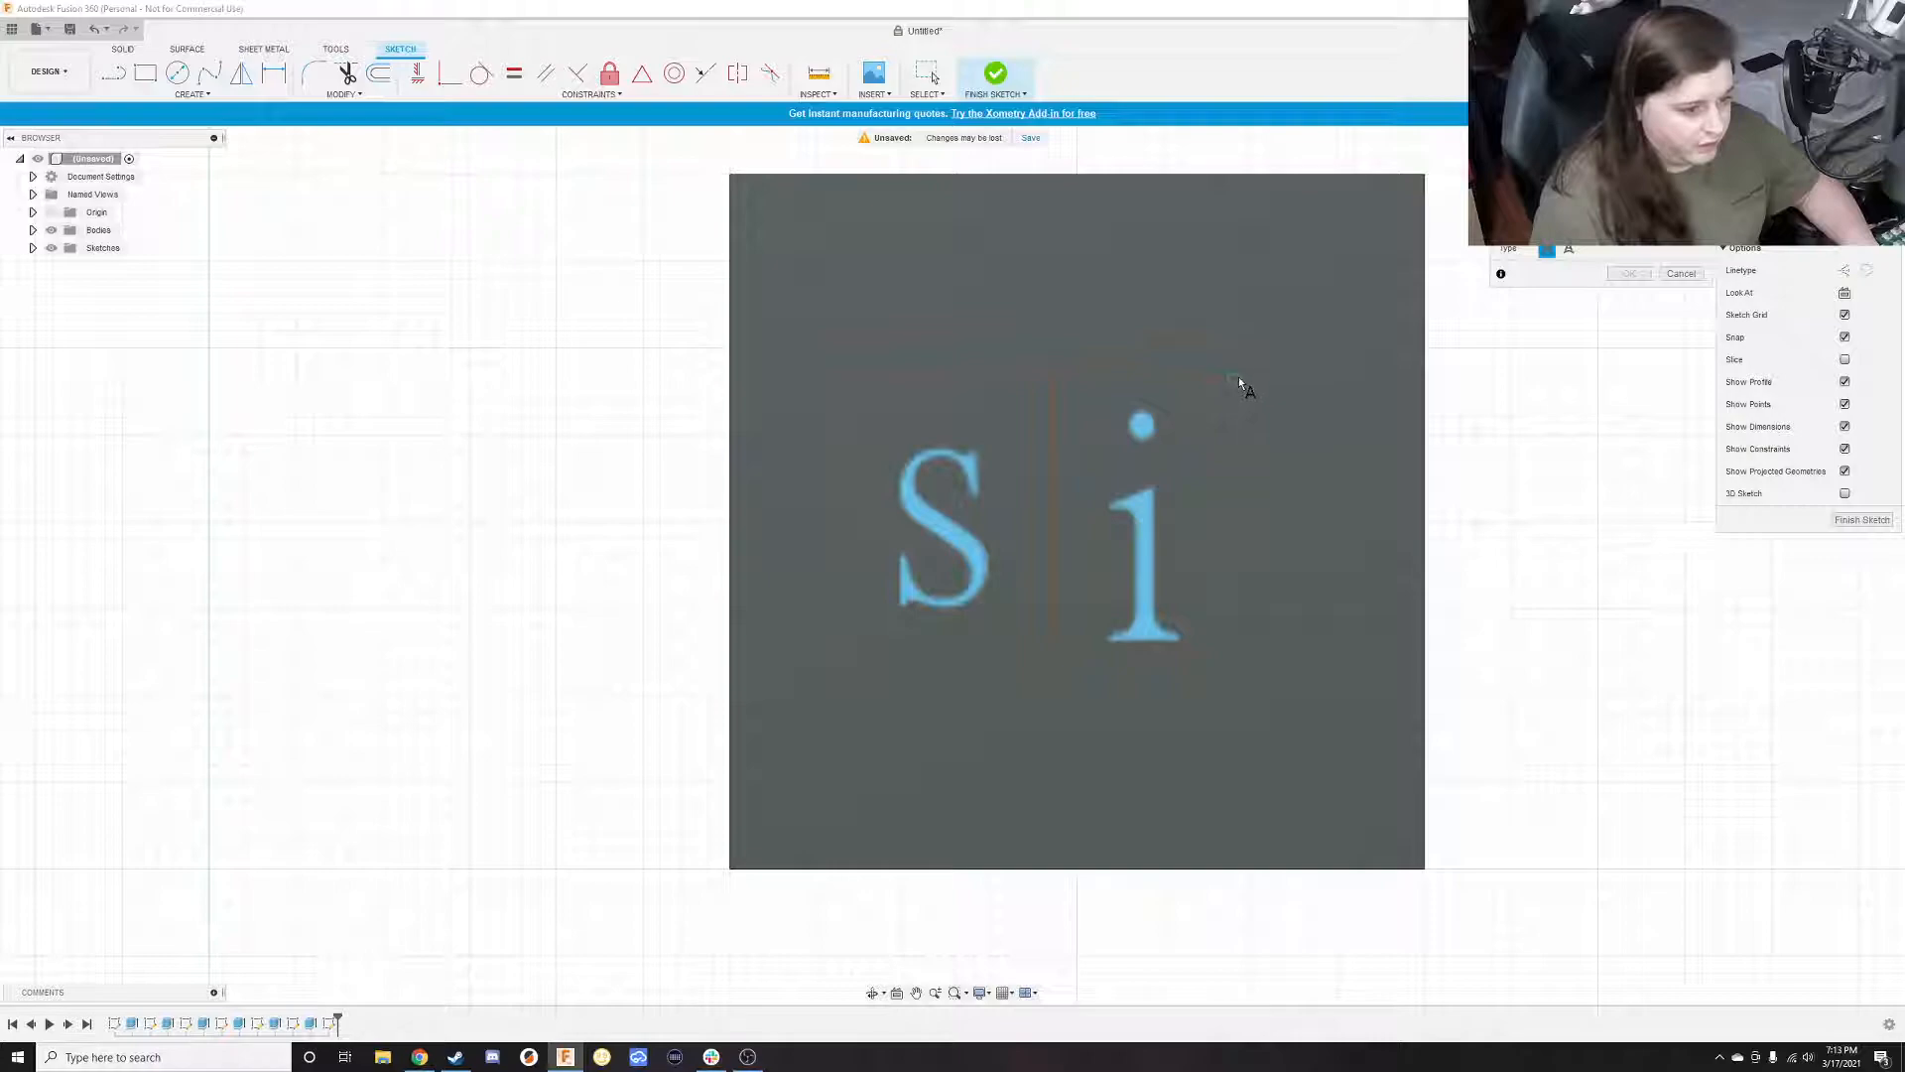
click(1356, 661)
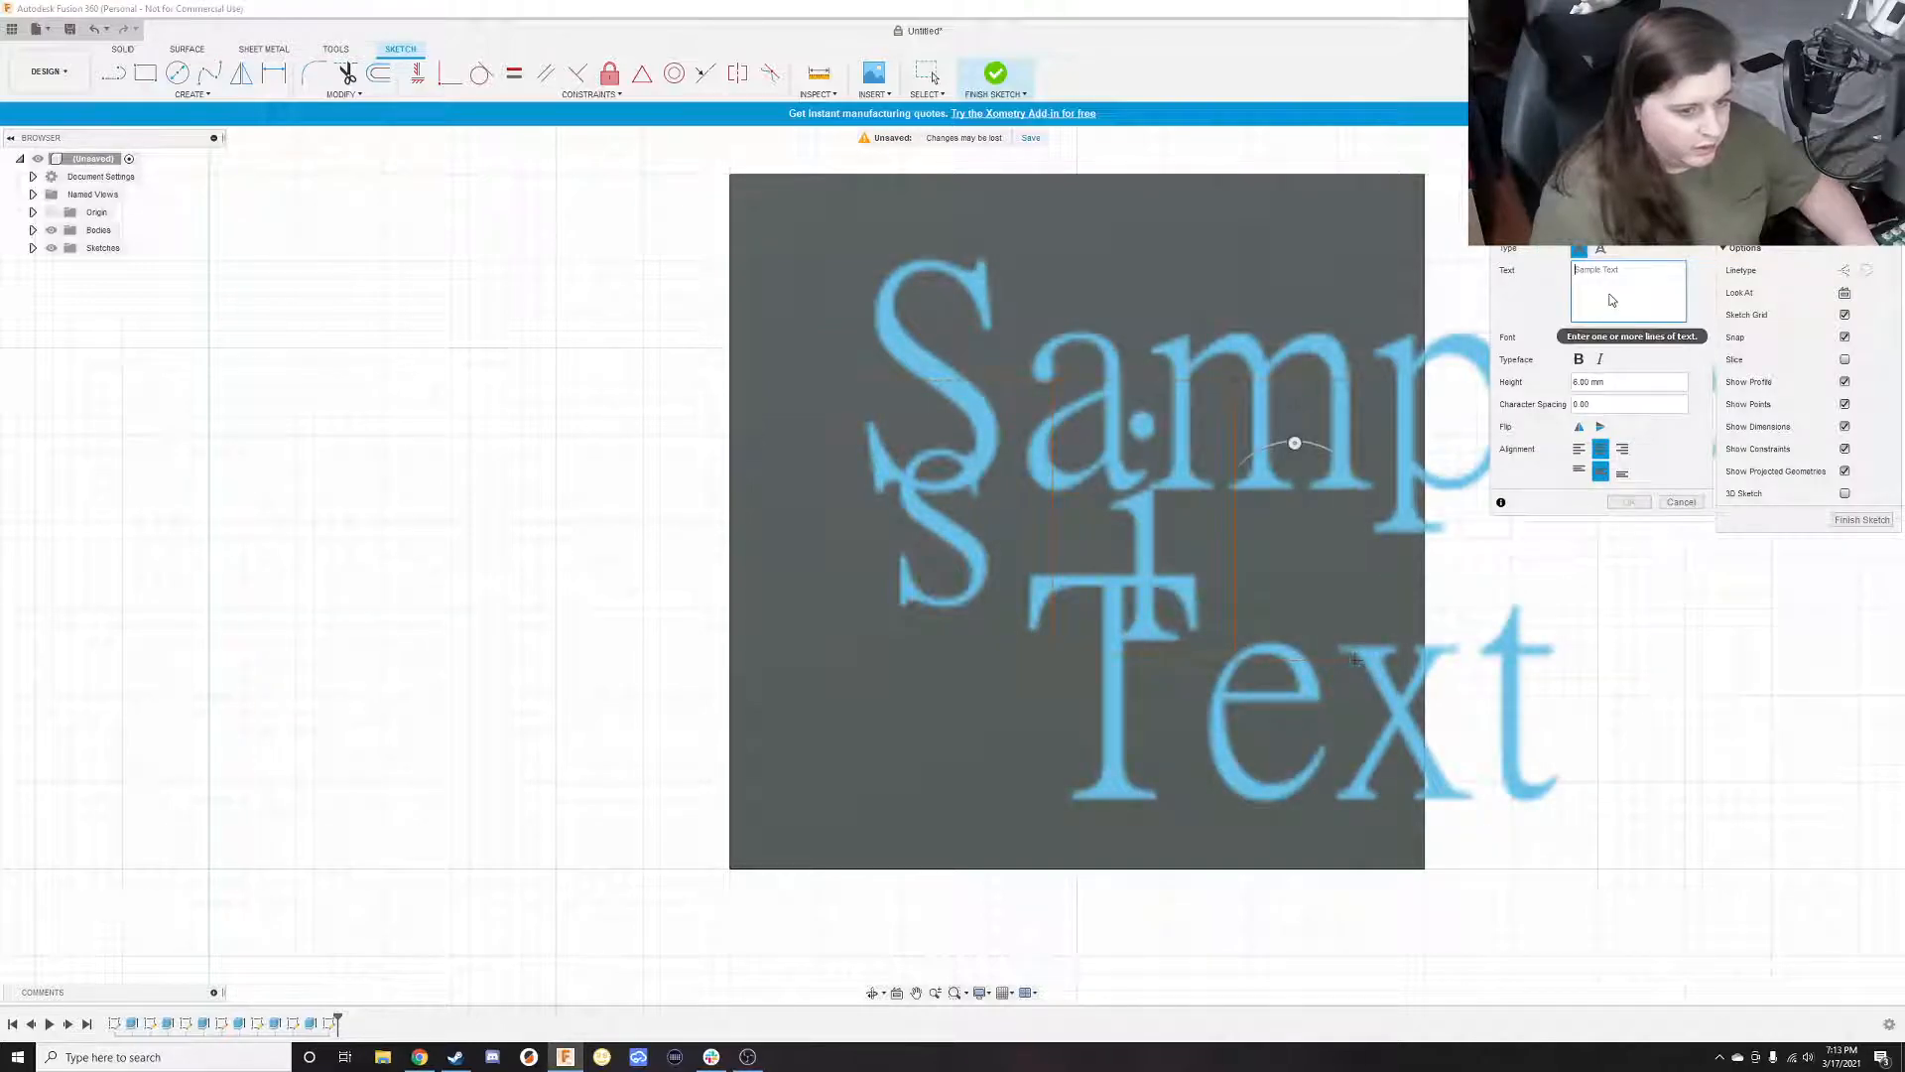
text(x)
click(1628, 503)
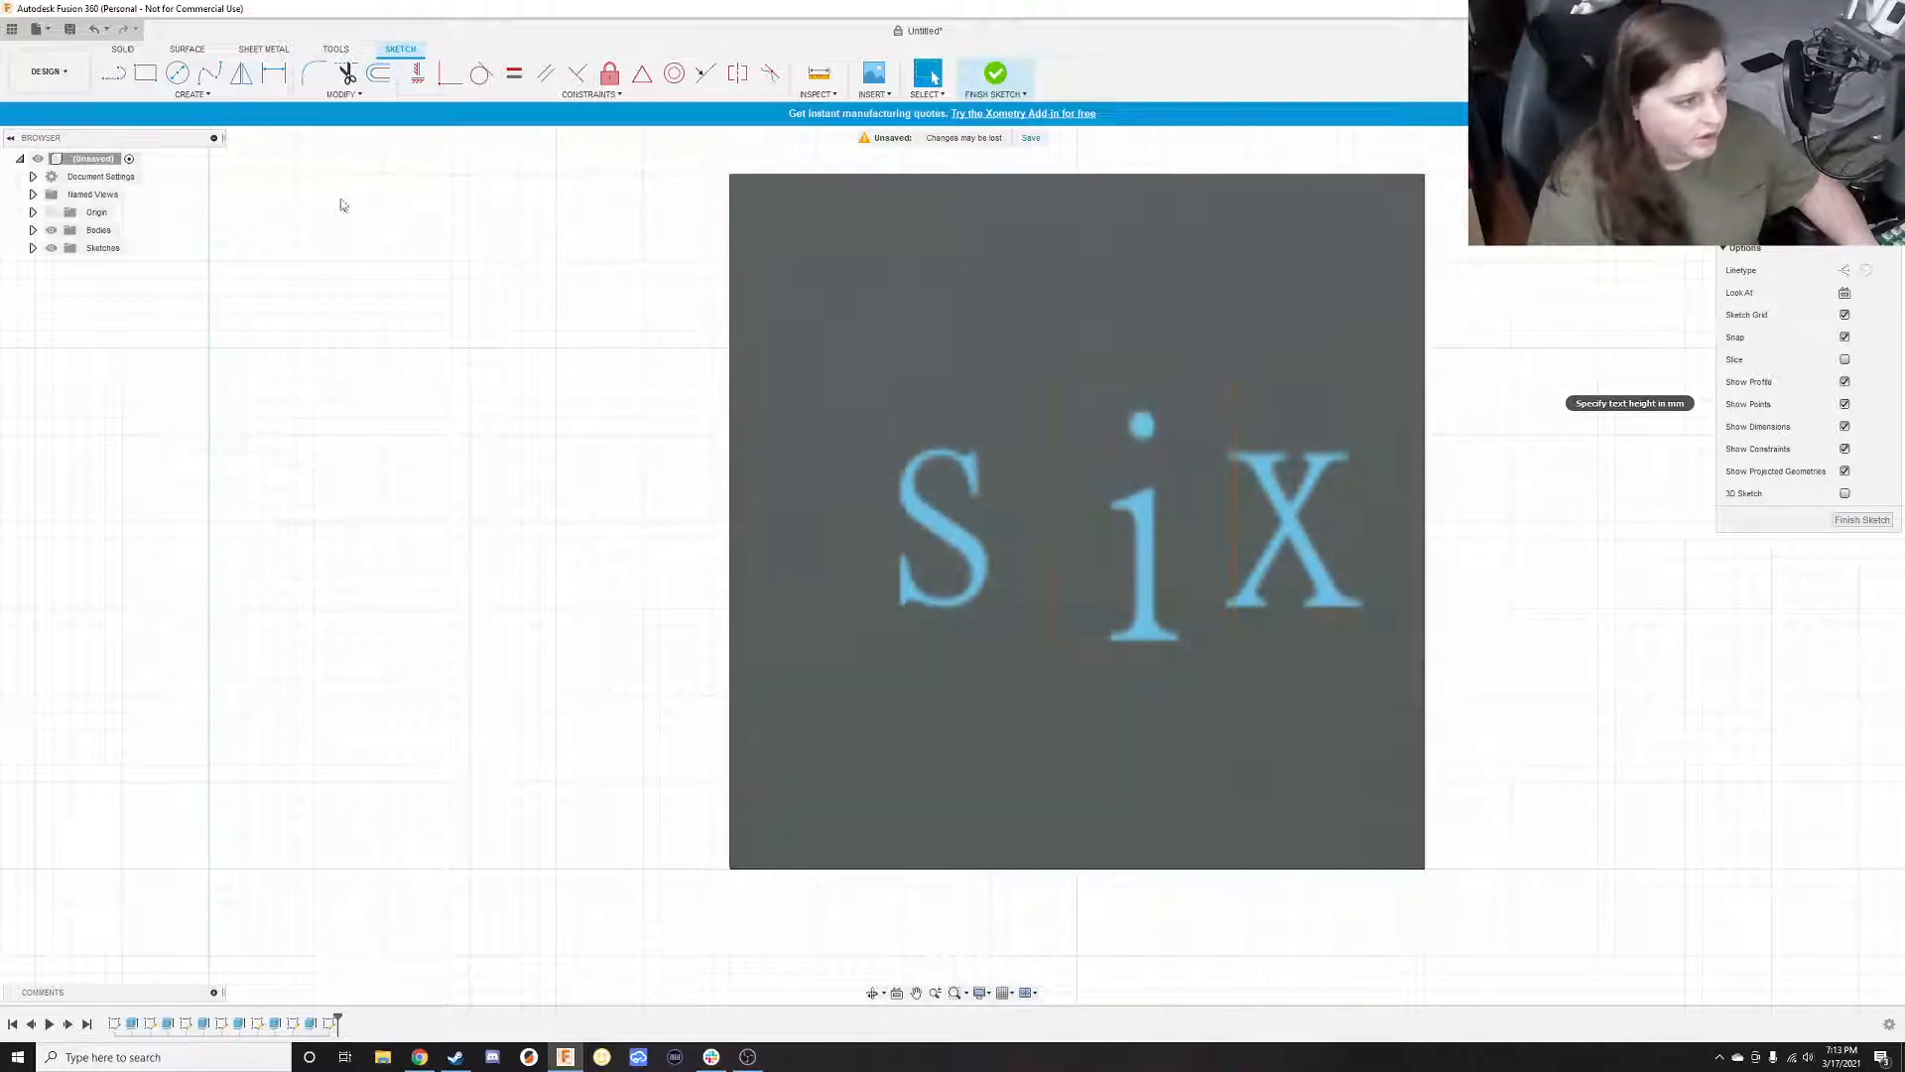
Draw a horizontal 20 mm line across the face between the midpoints of its left and right edges
click(115, 73)
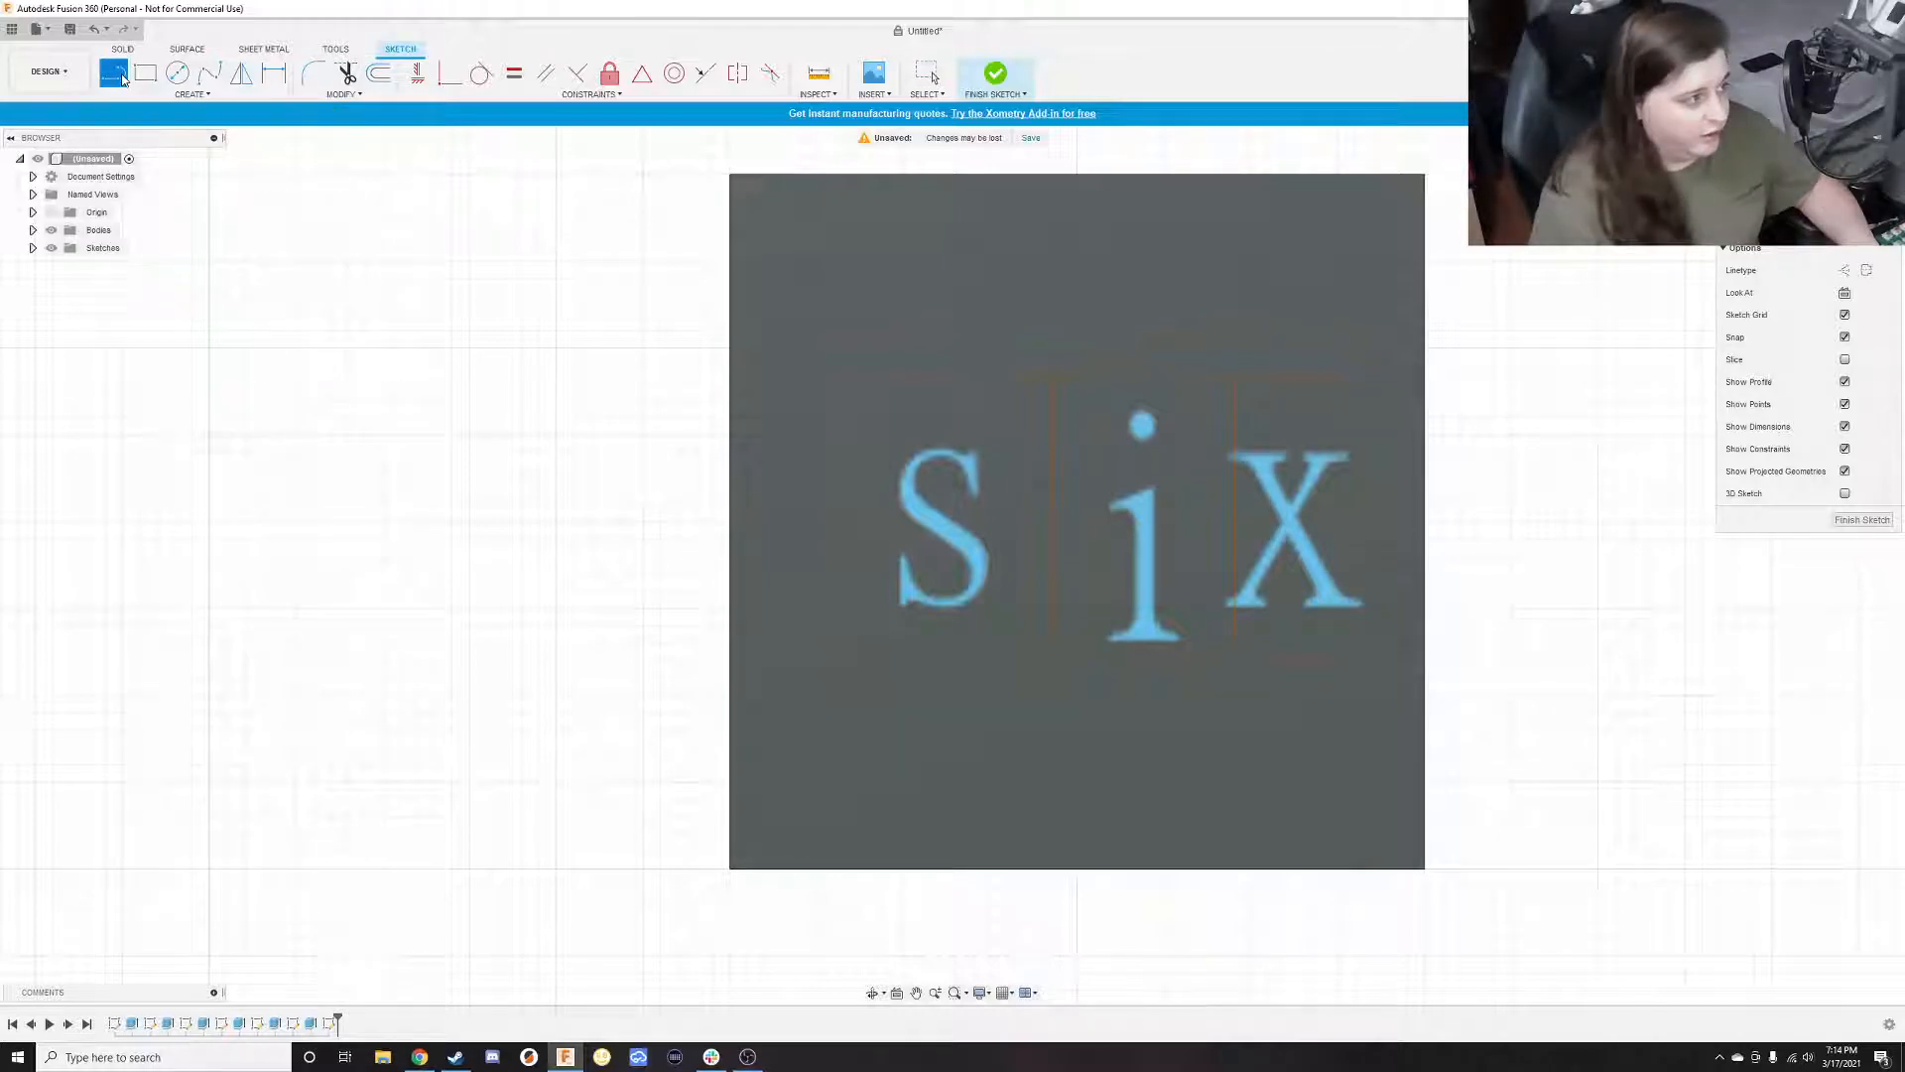
click(731, 521)
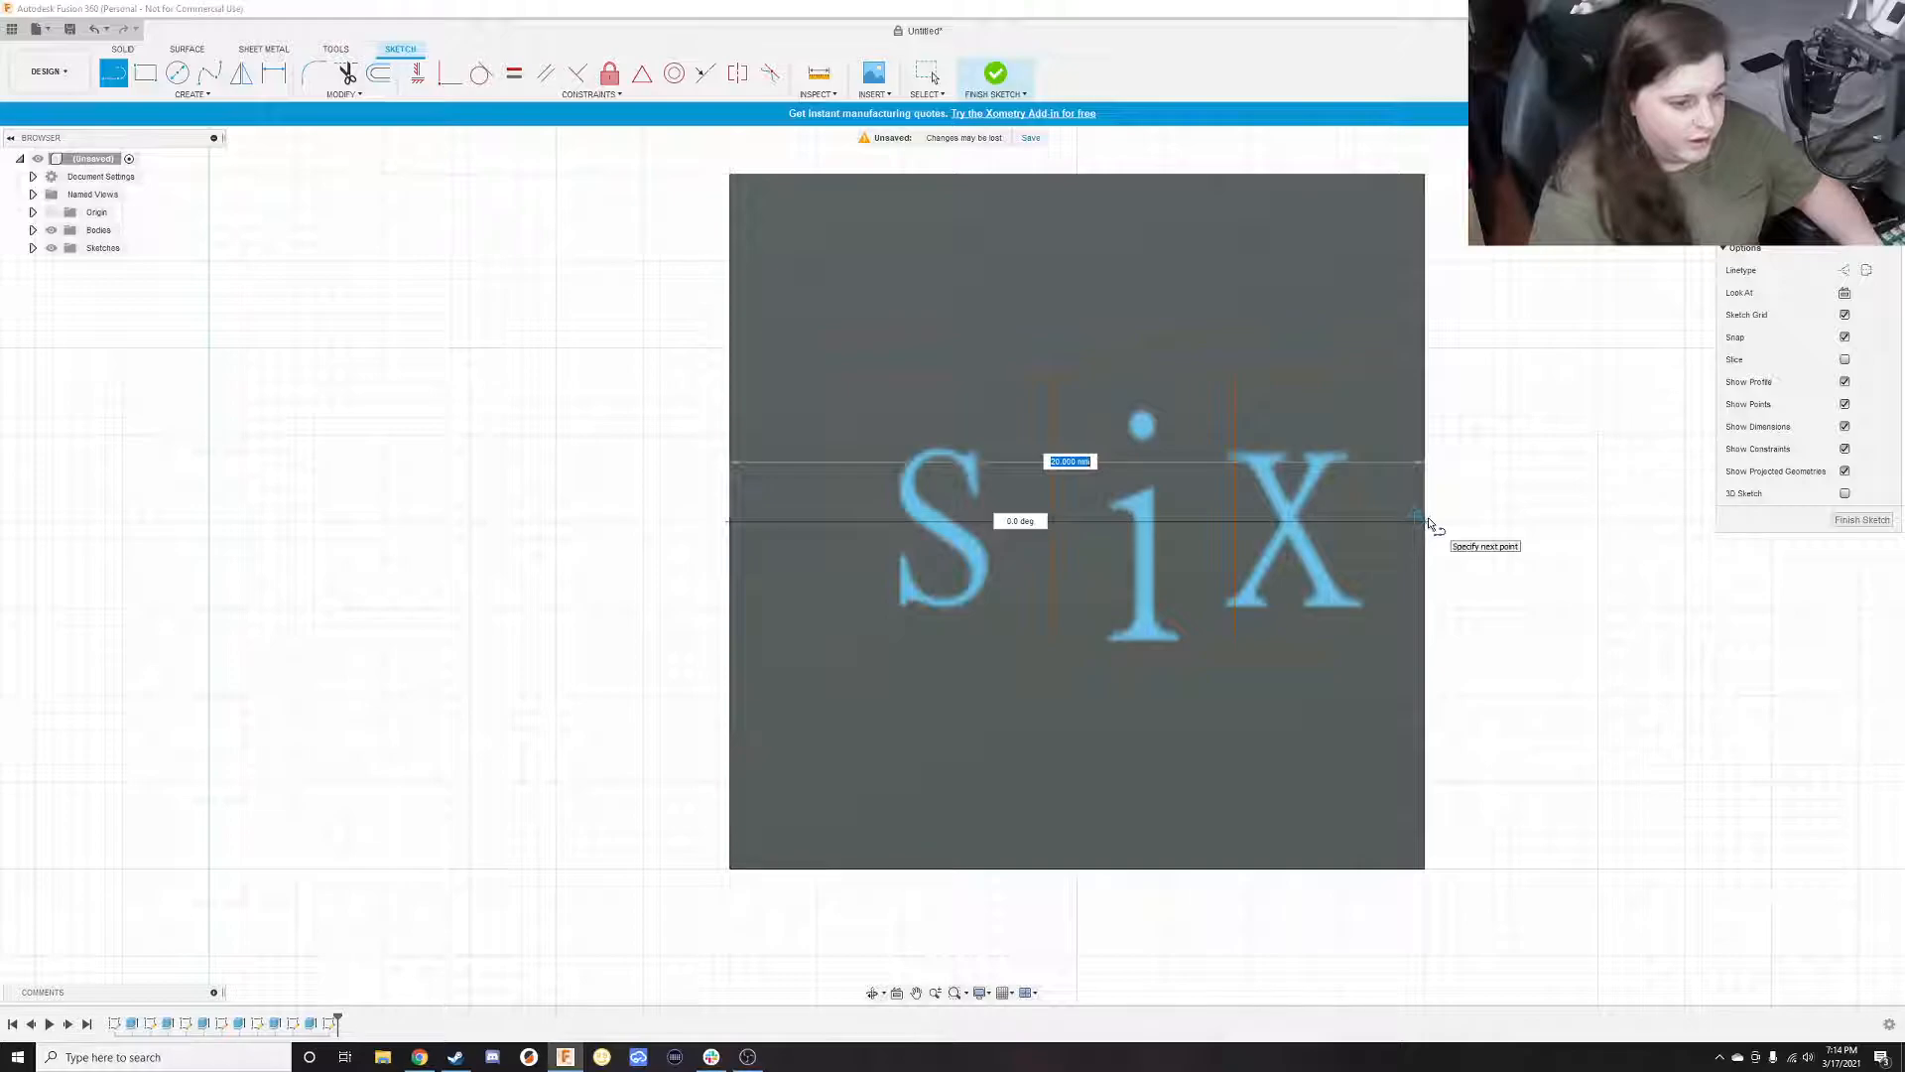
scroll(1427, 524, down, 1)
scroll(1424, 526, up, 5)
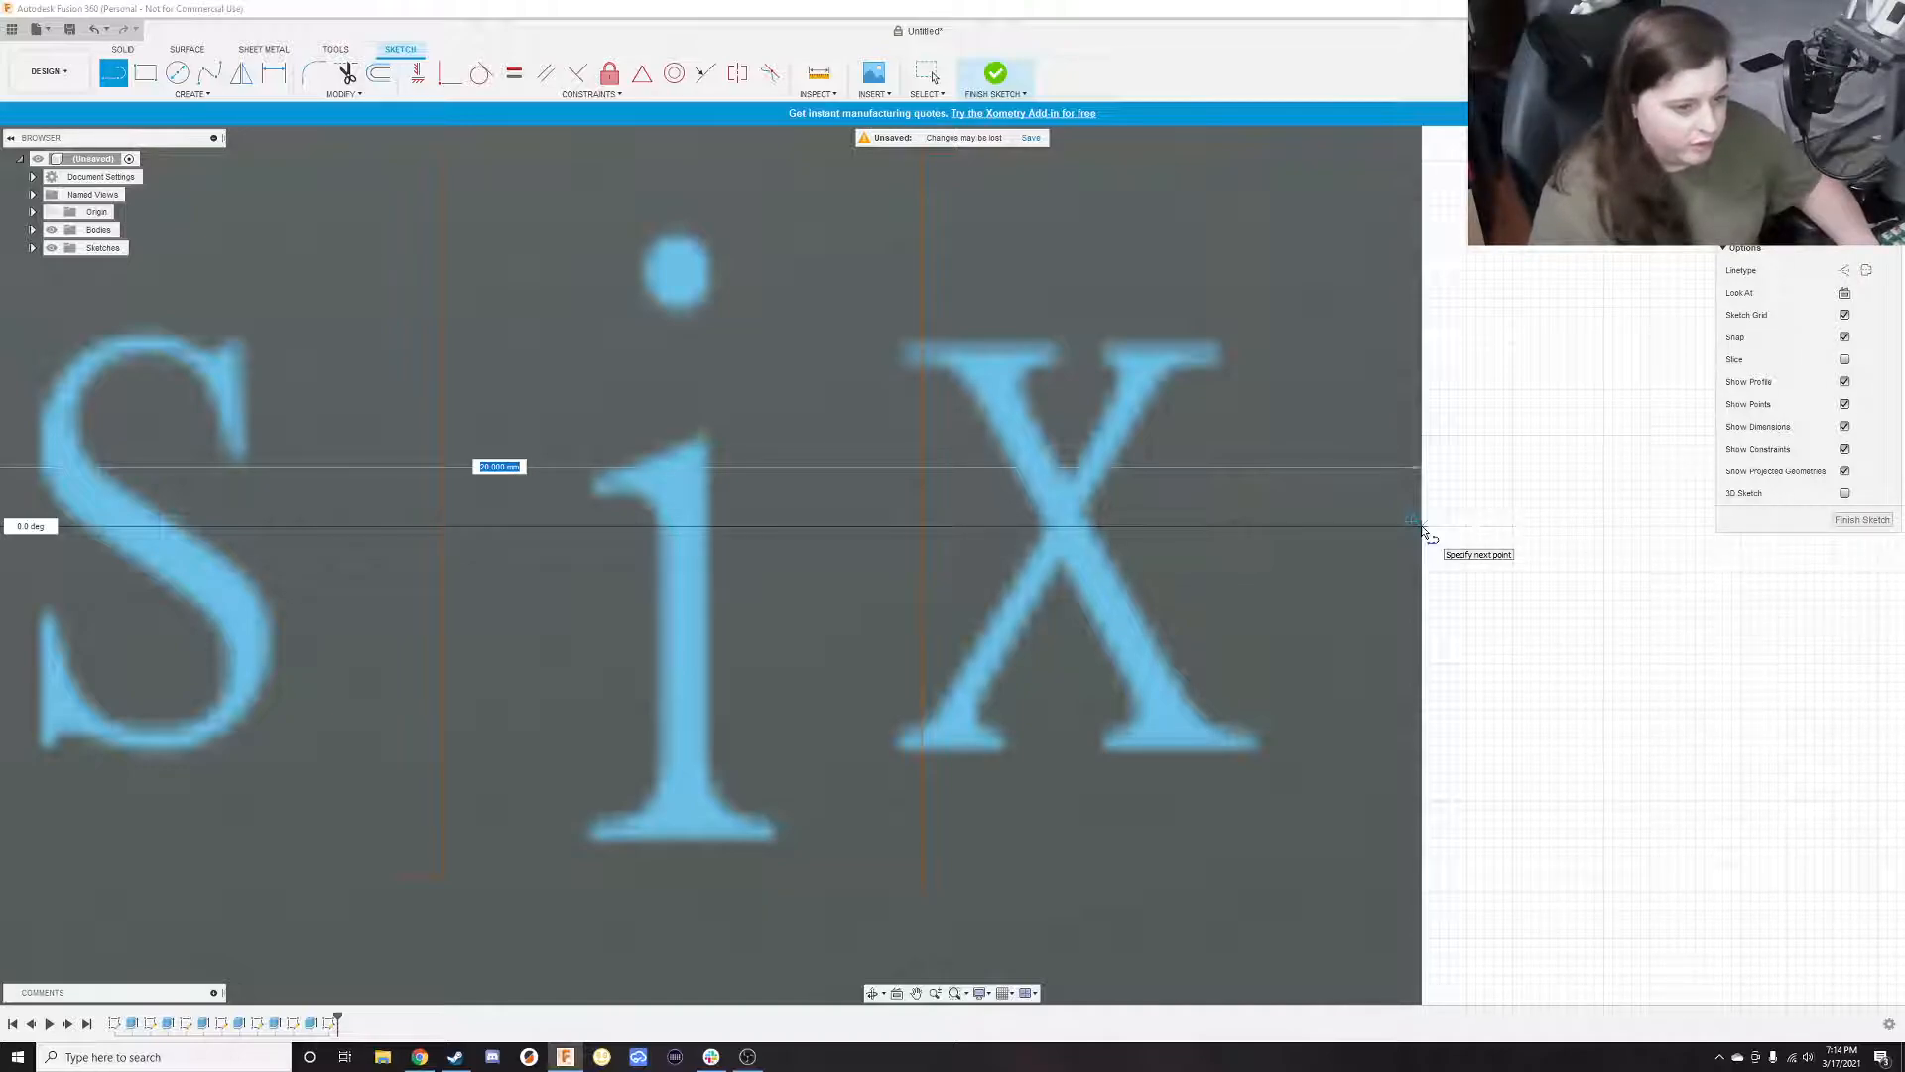
click(1422, 528)
scroll(1329, 532, up, 3)
scroll(1324, 532, down, 3)
scroll(1324, 529, down, 5)
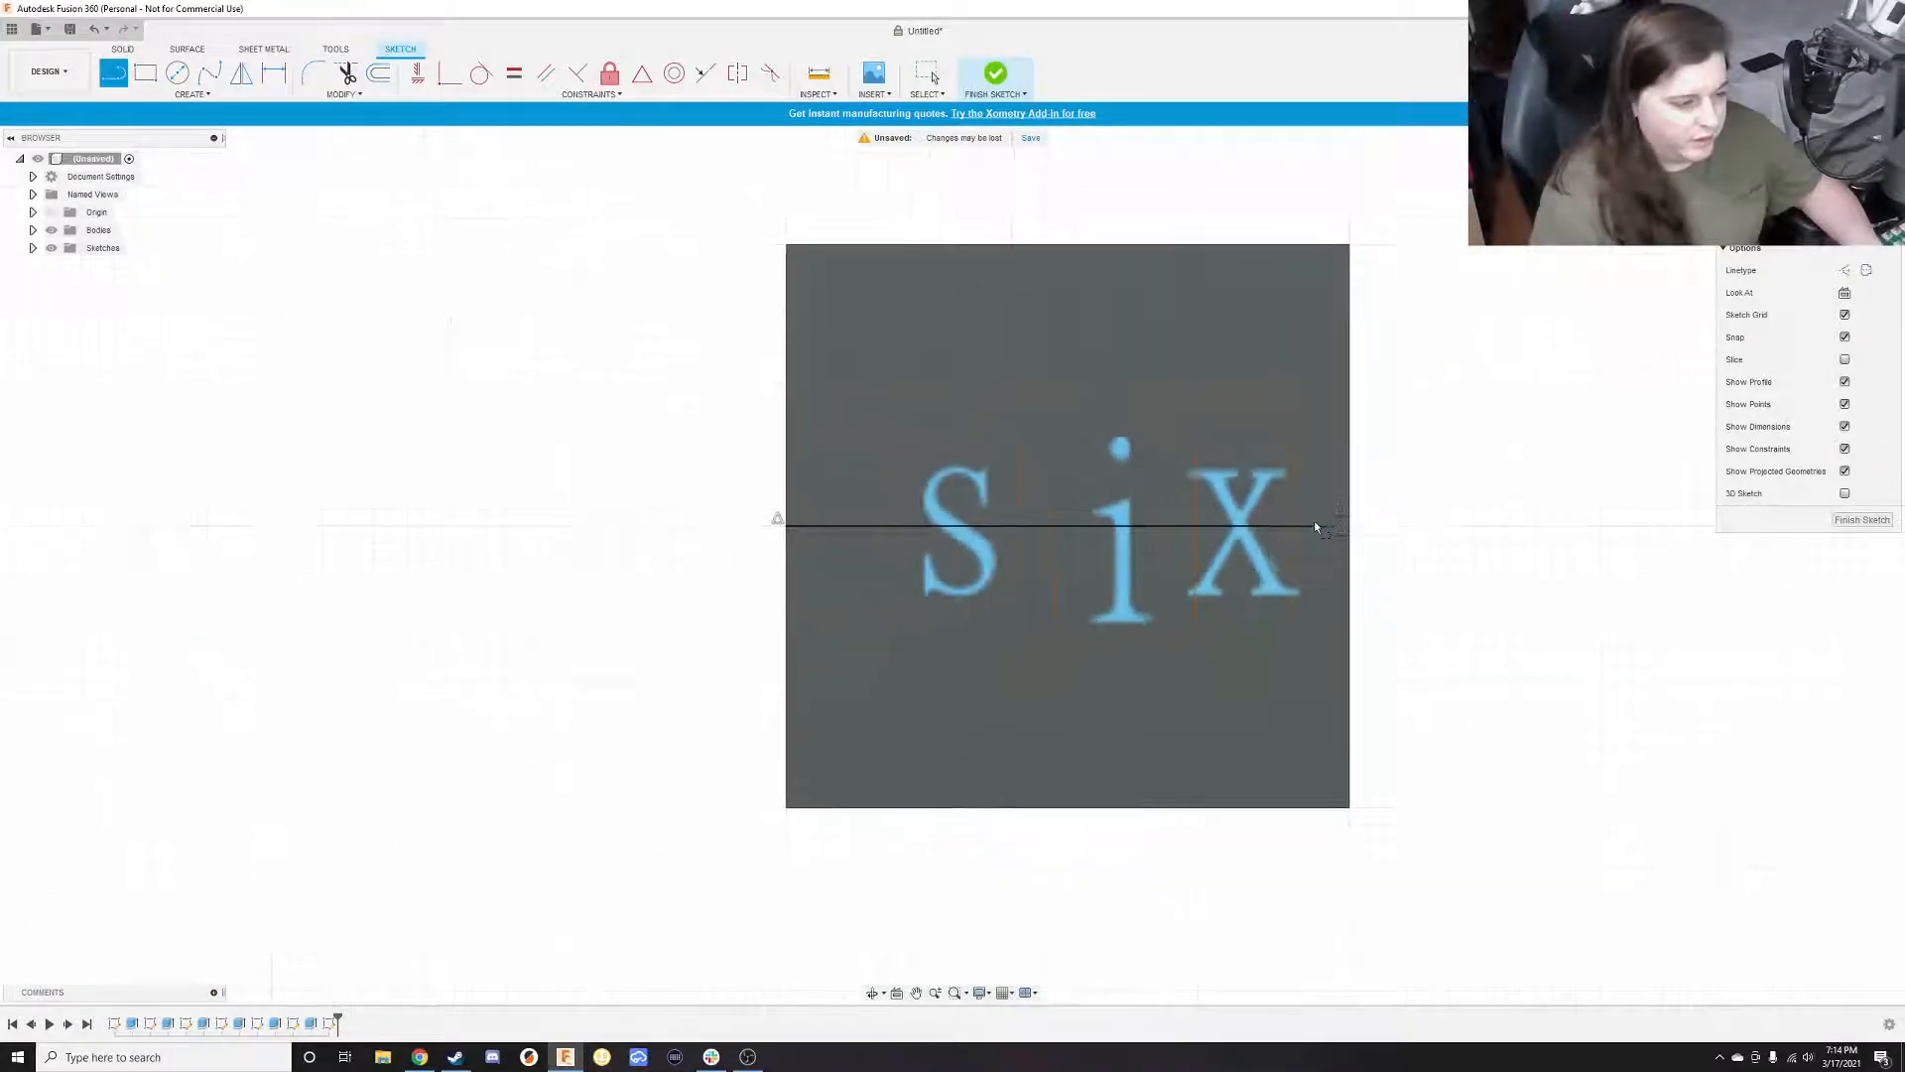
scroll(1314, 520, up, 2)
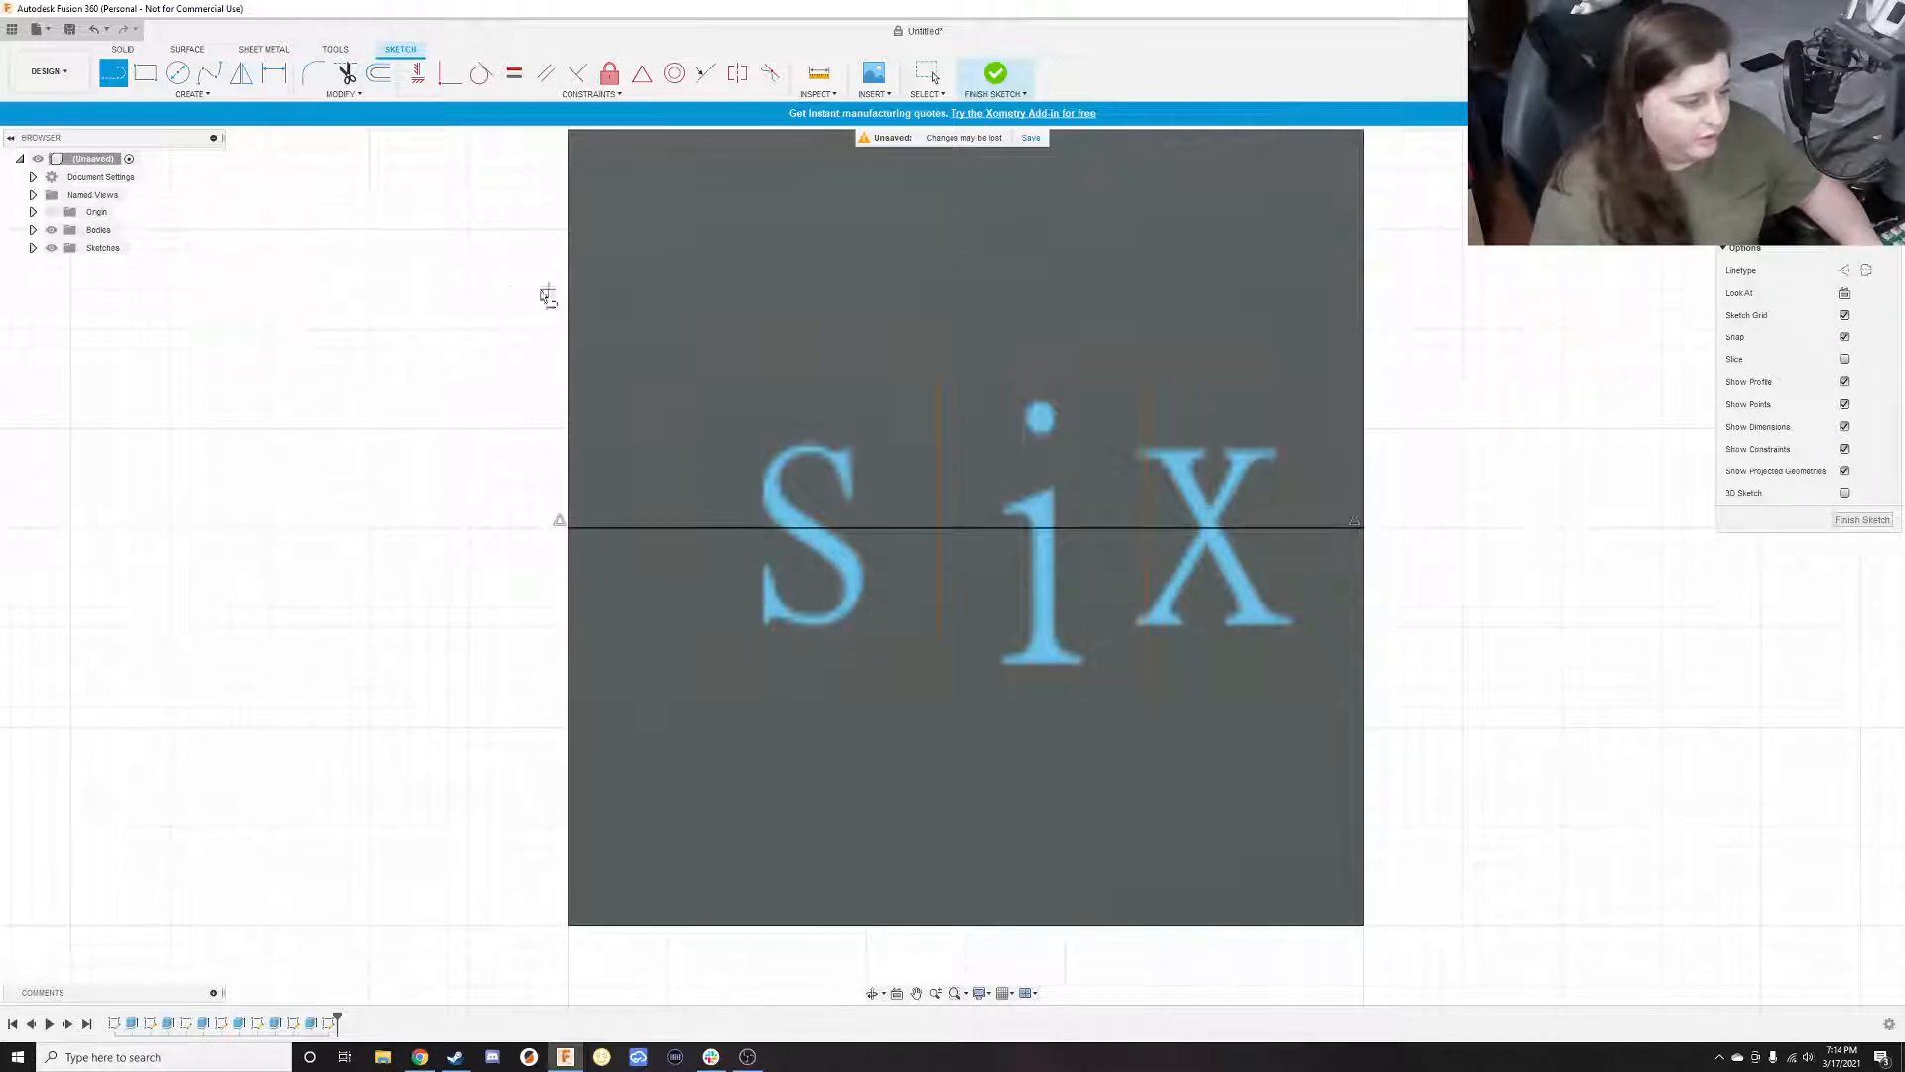
Move the letter s toward the face's left edge, shifting the adjoining letter i along with it
key(Escape)
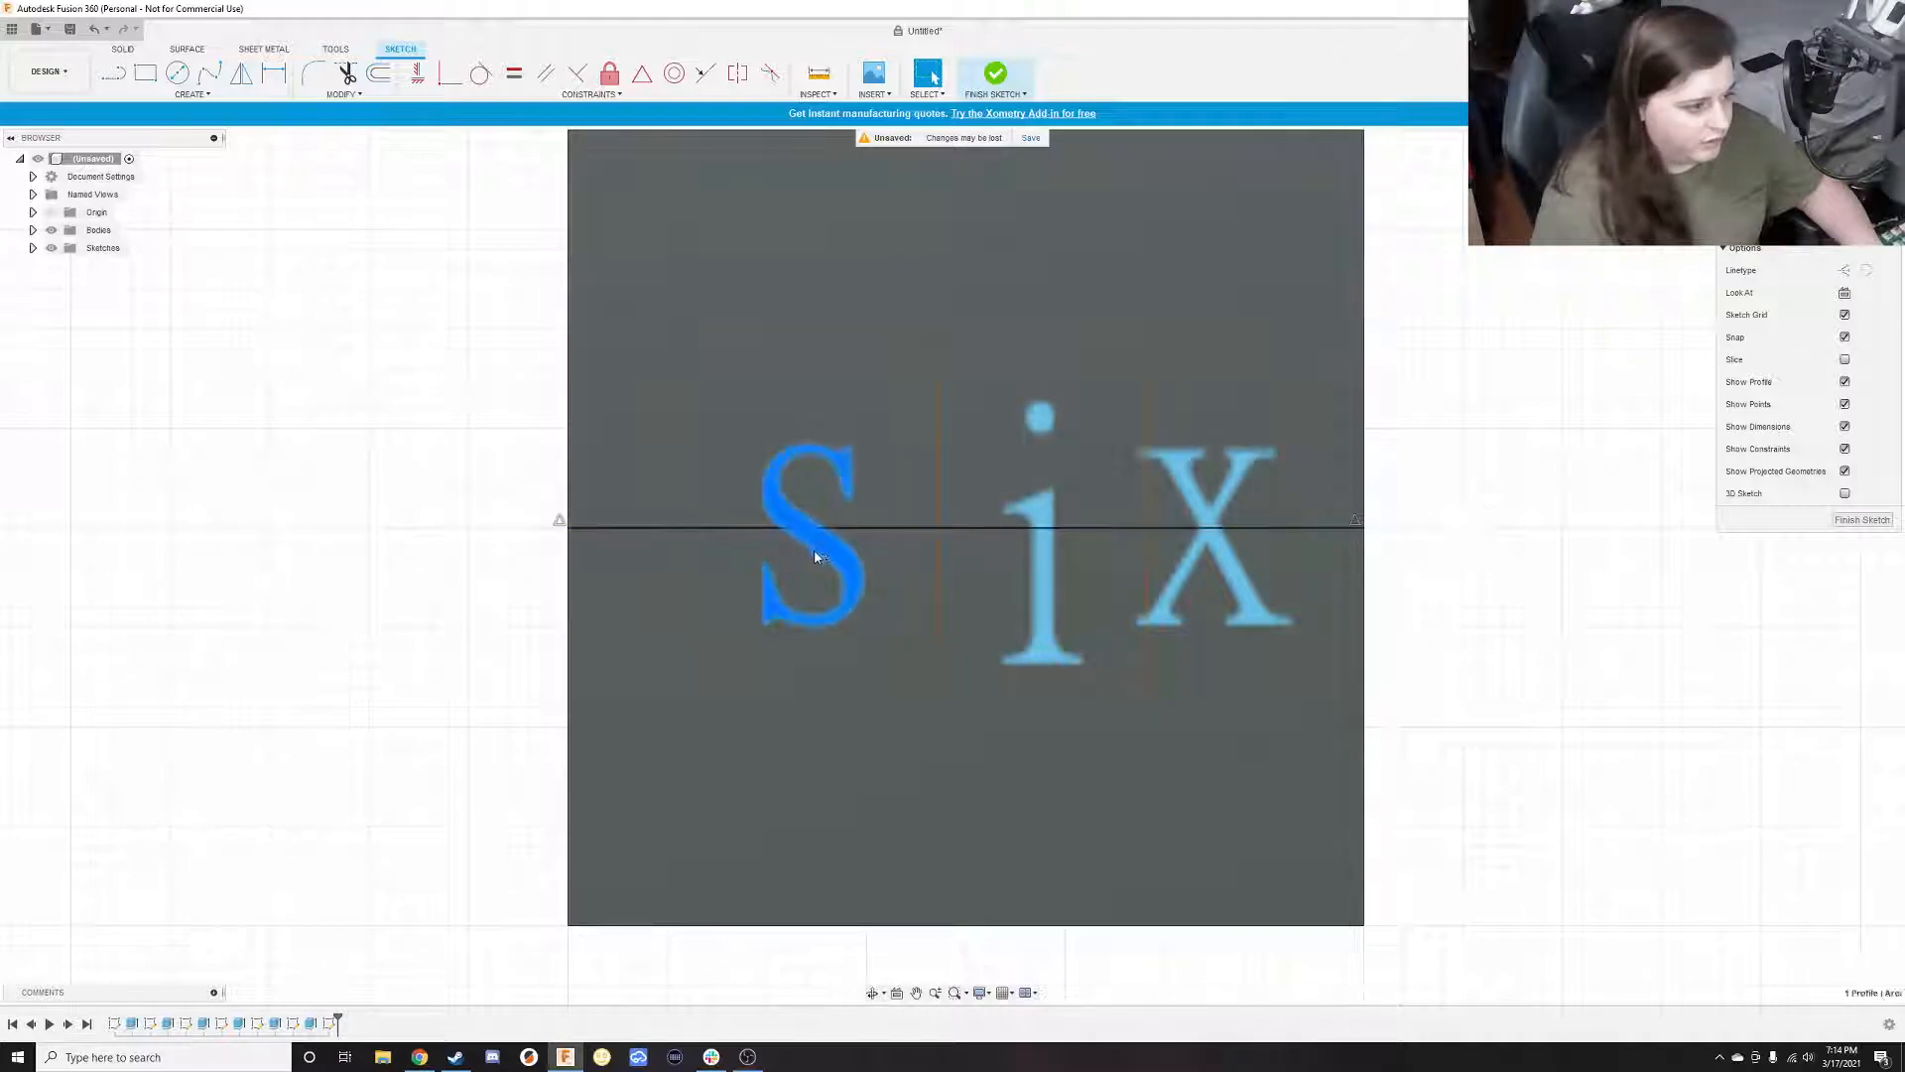
drag(804, 536, 747, 552)
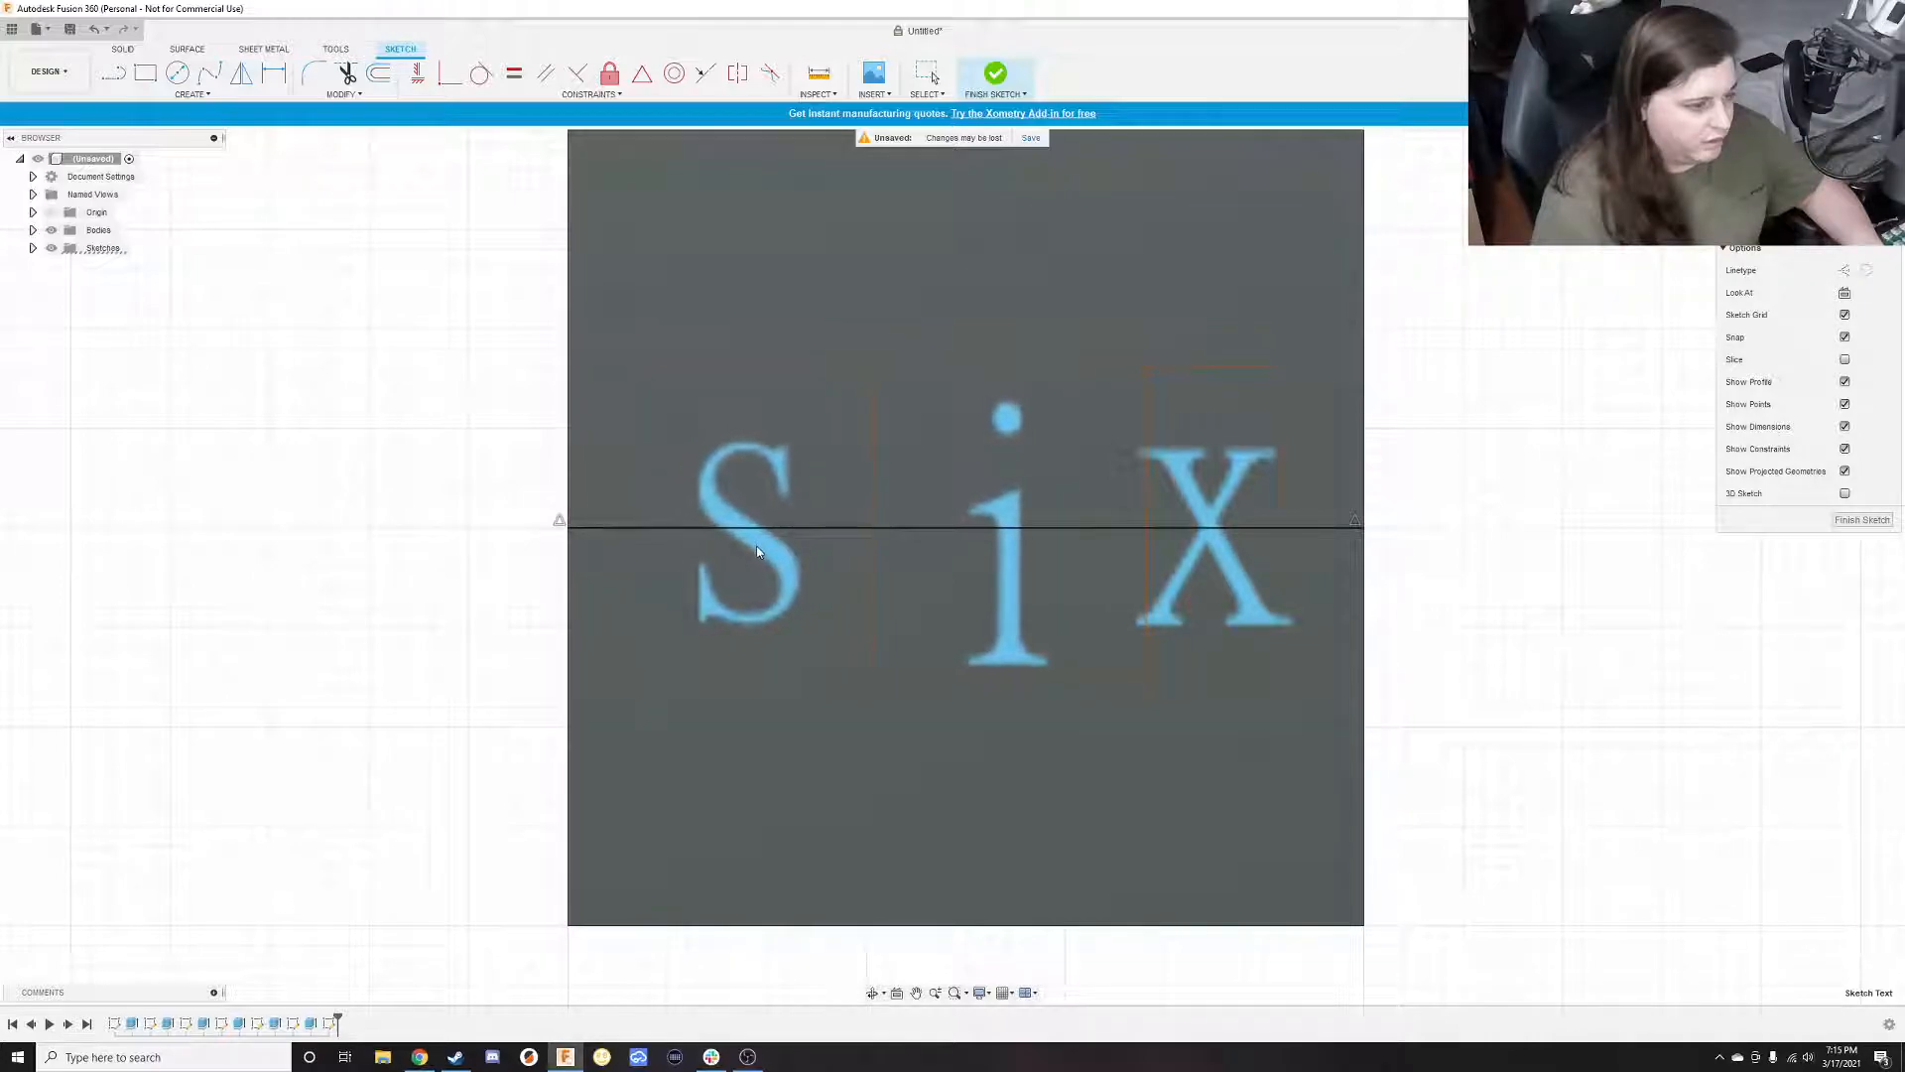
scroll(893, 436, down, 2)
scroll(918, 318, up, 1)
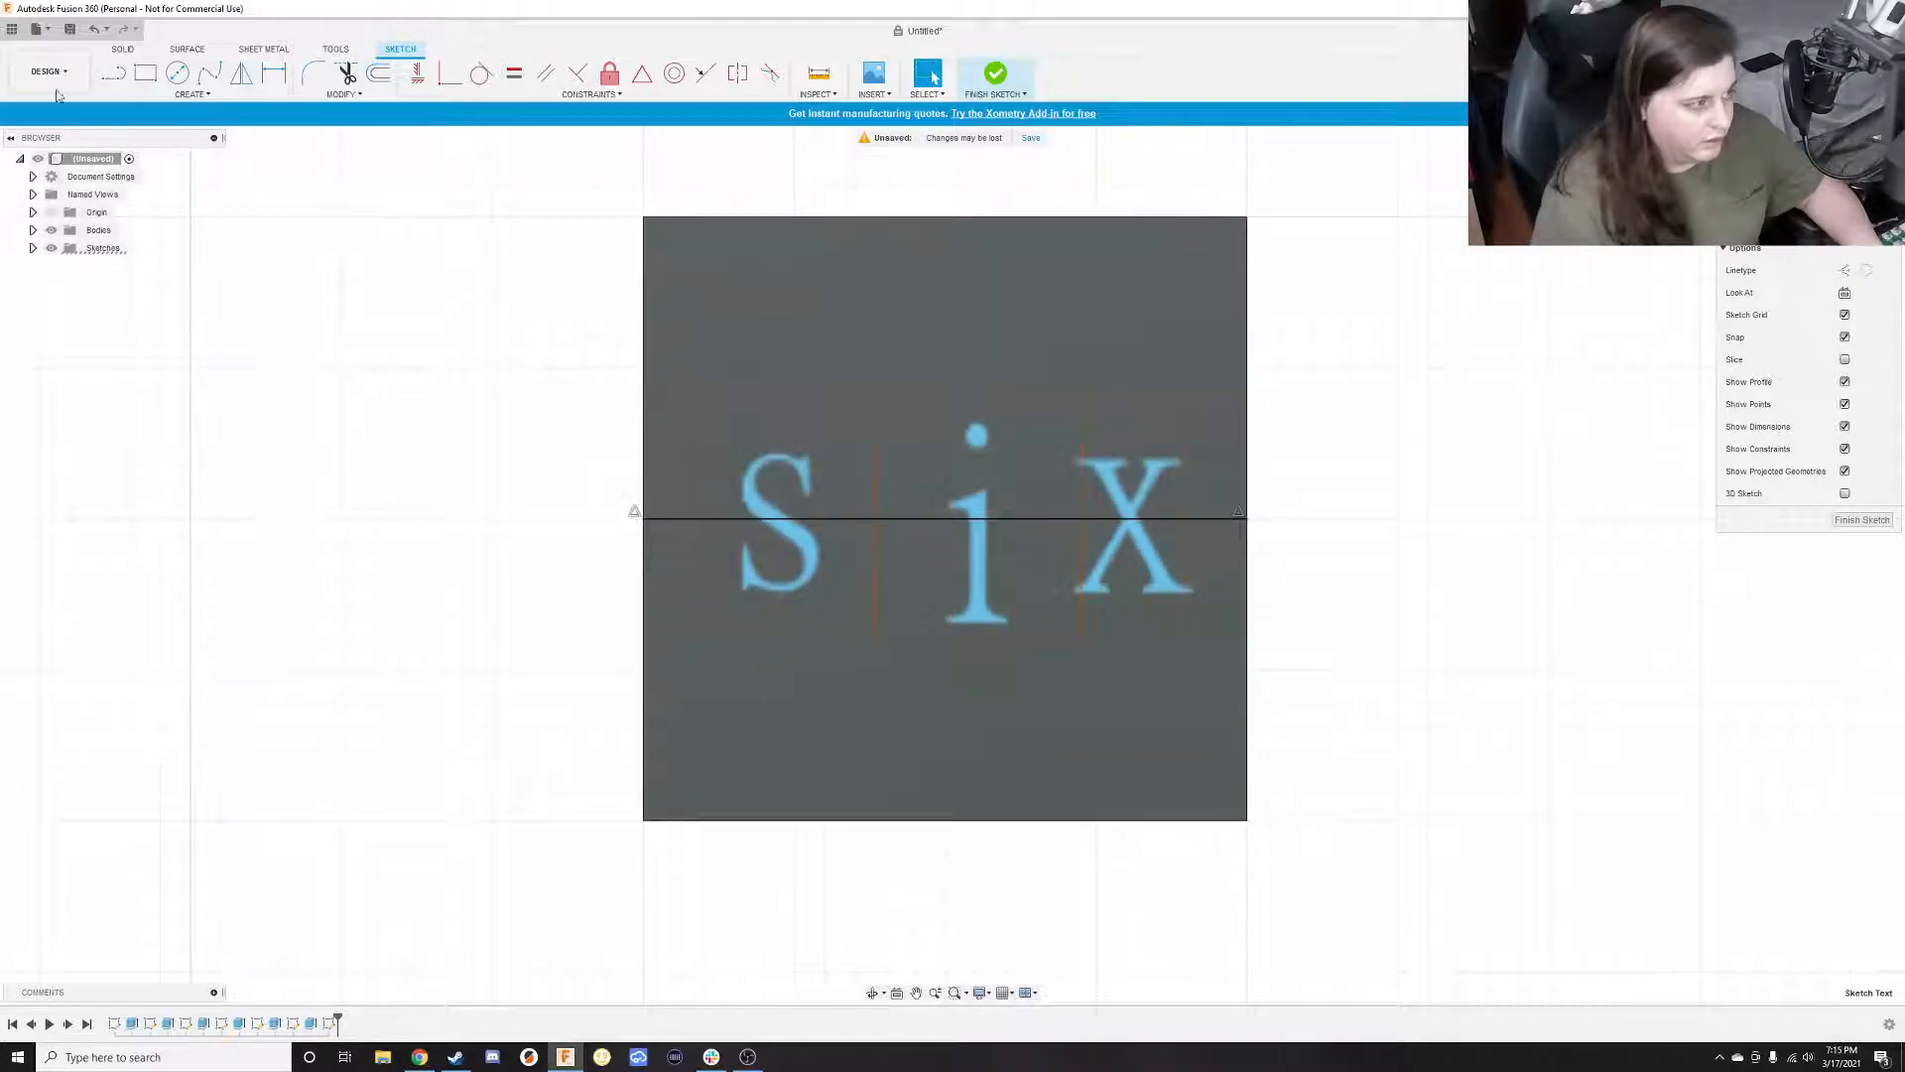
click(117, 79)
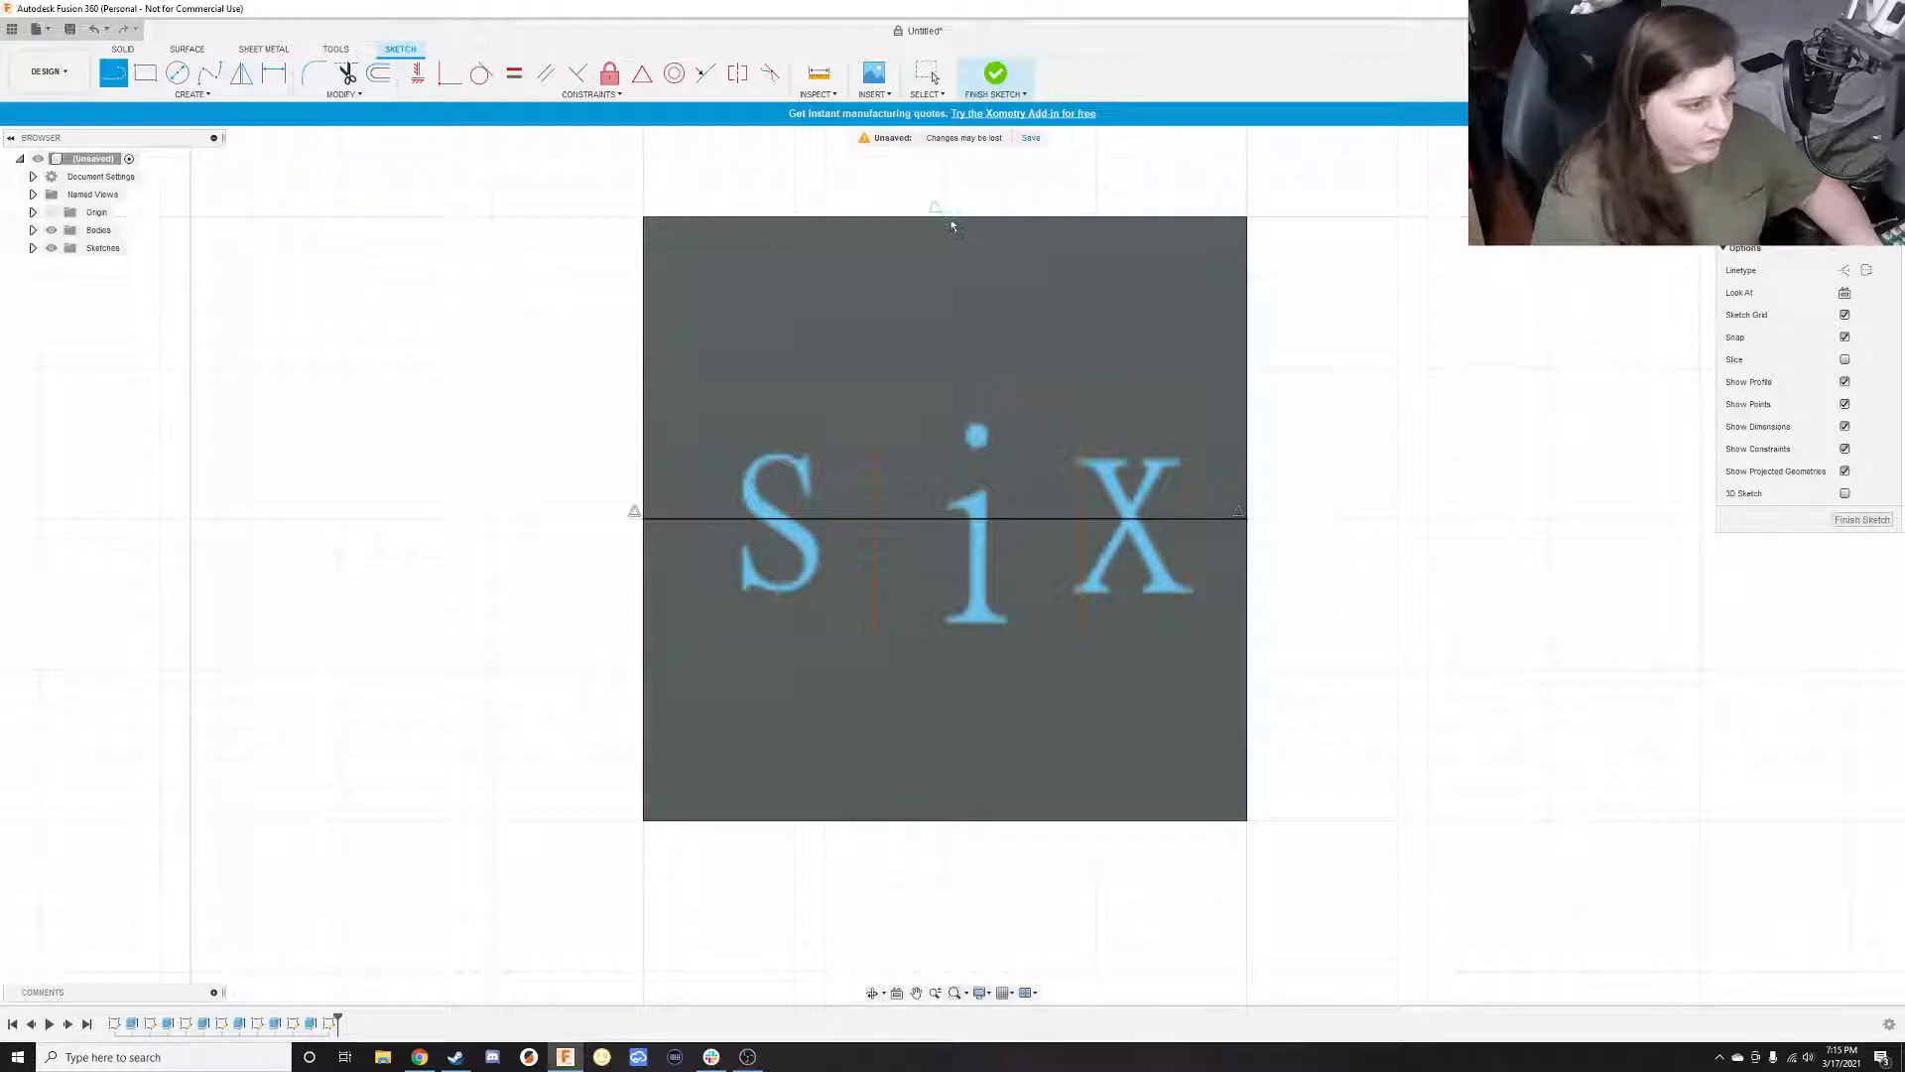
click(948, 216)
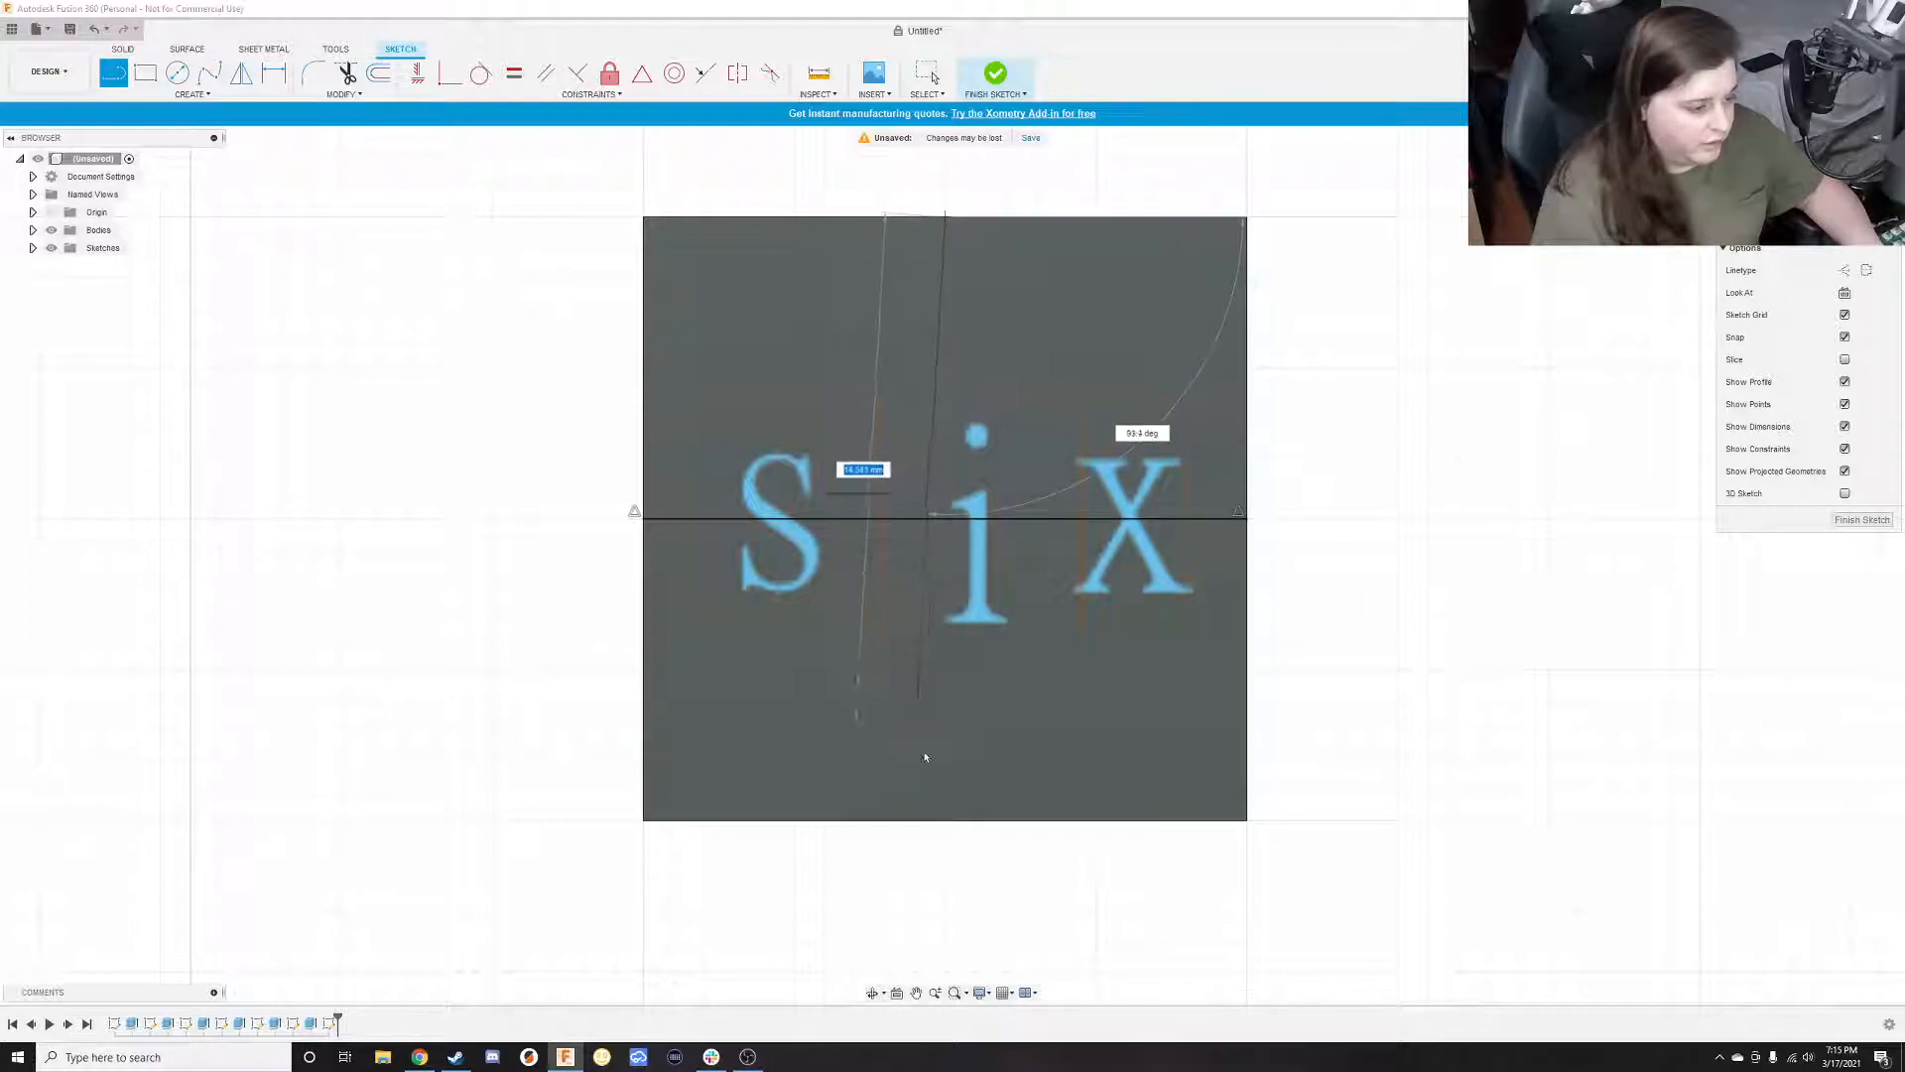
click(948, 819)
key(Escape)
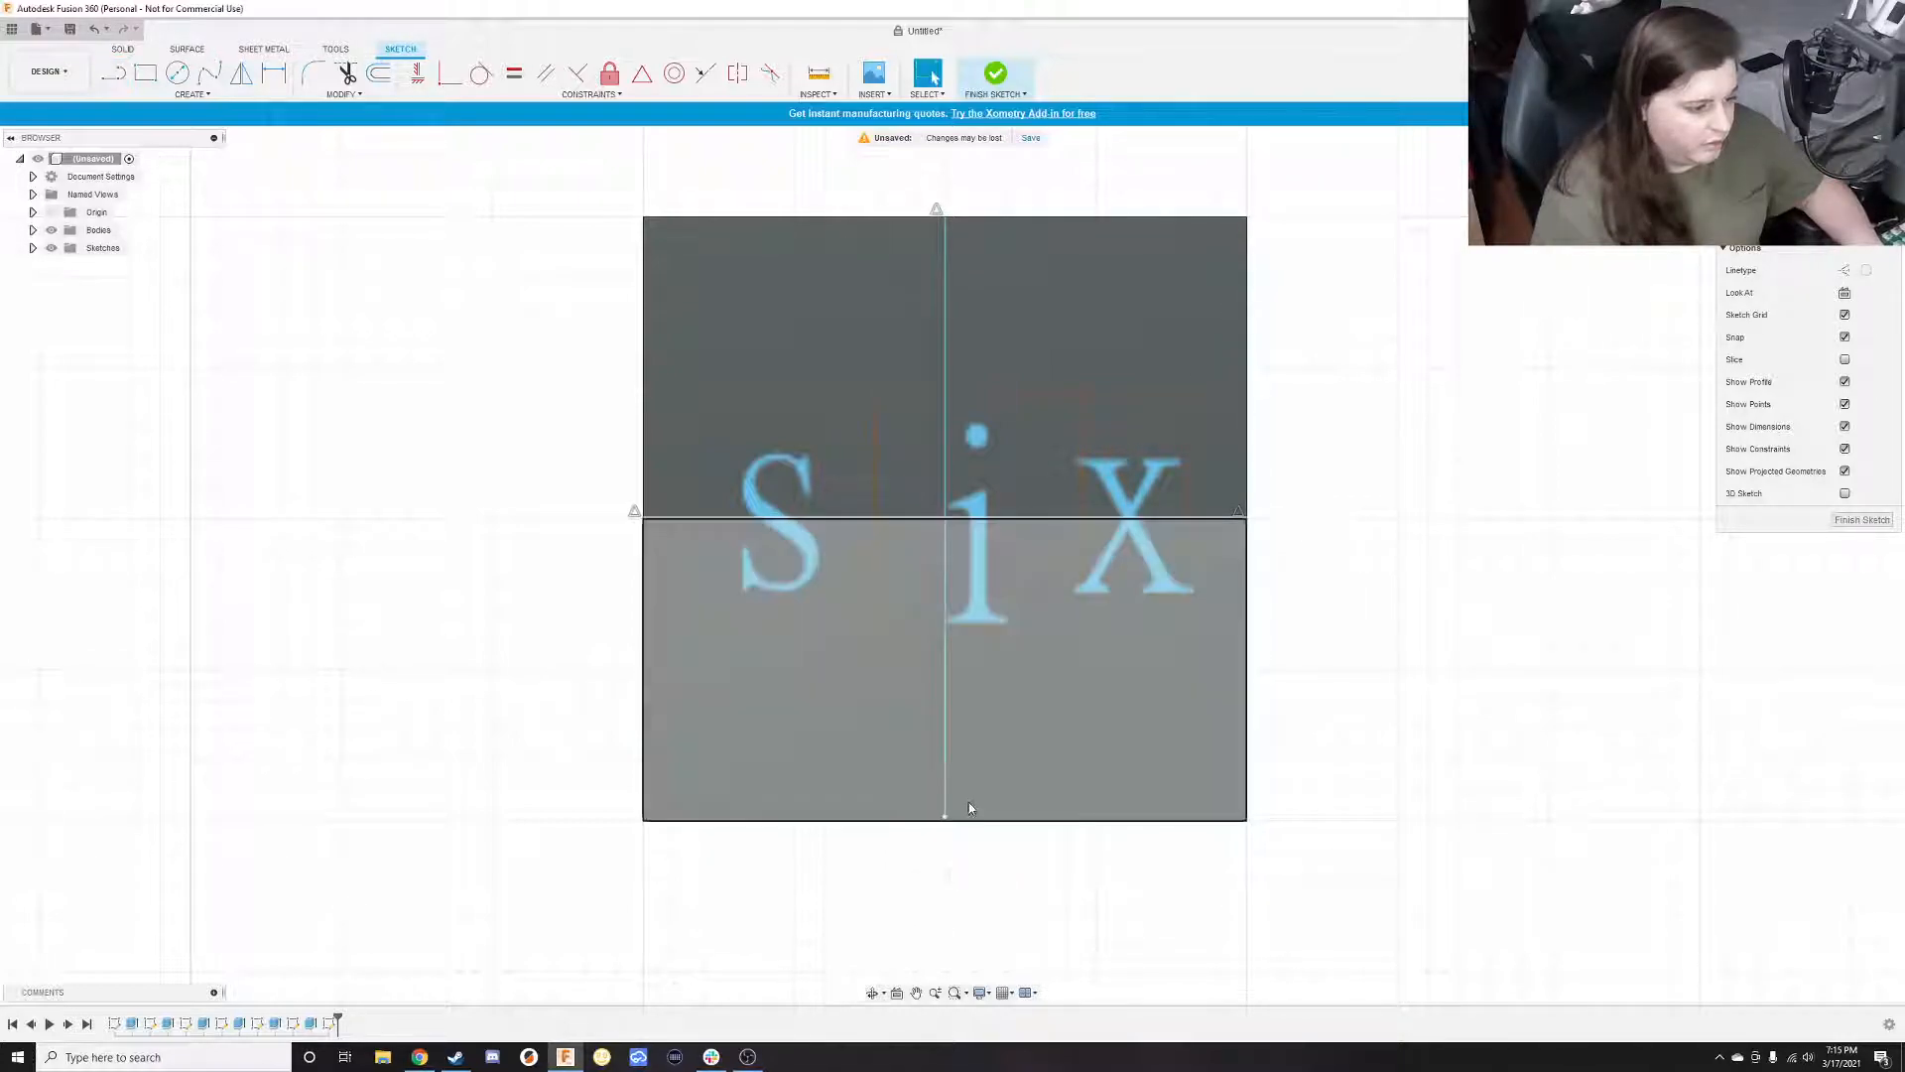
key(ctrl+z)
Draw a vertical line between the midpoints of the face's upper and lower edges, and move the letter i onto it
click(116, 77)
click(945, 219)
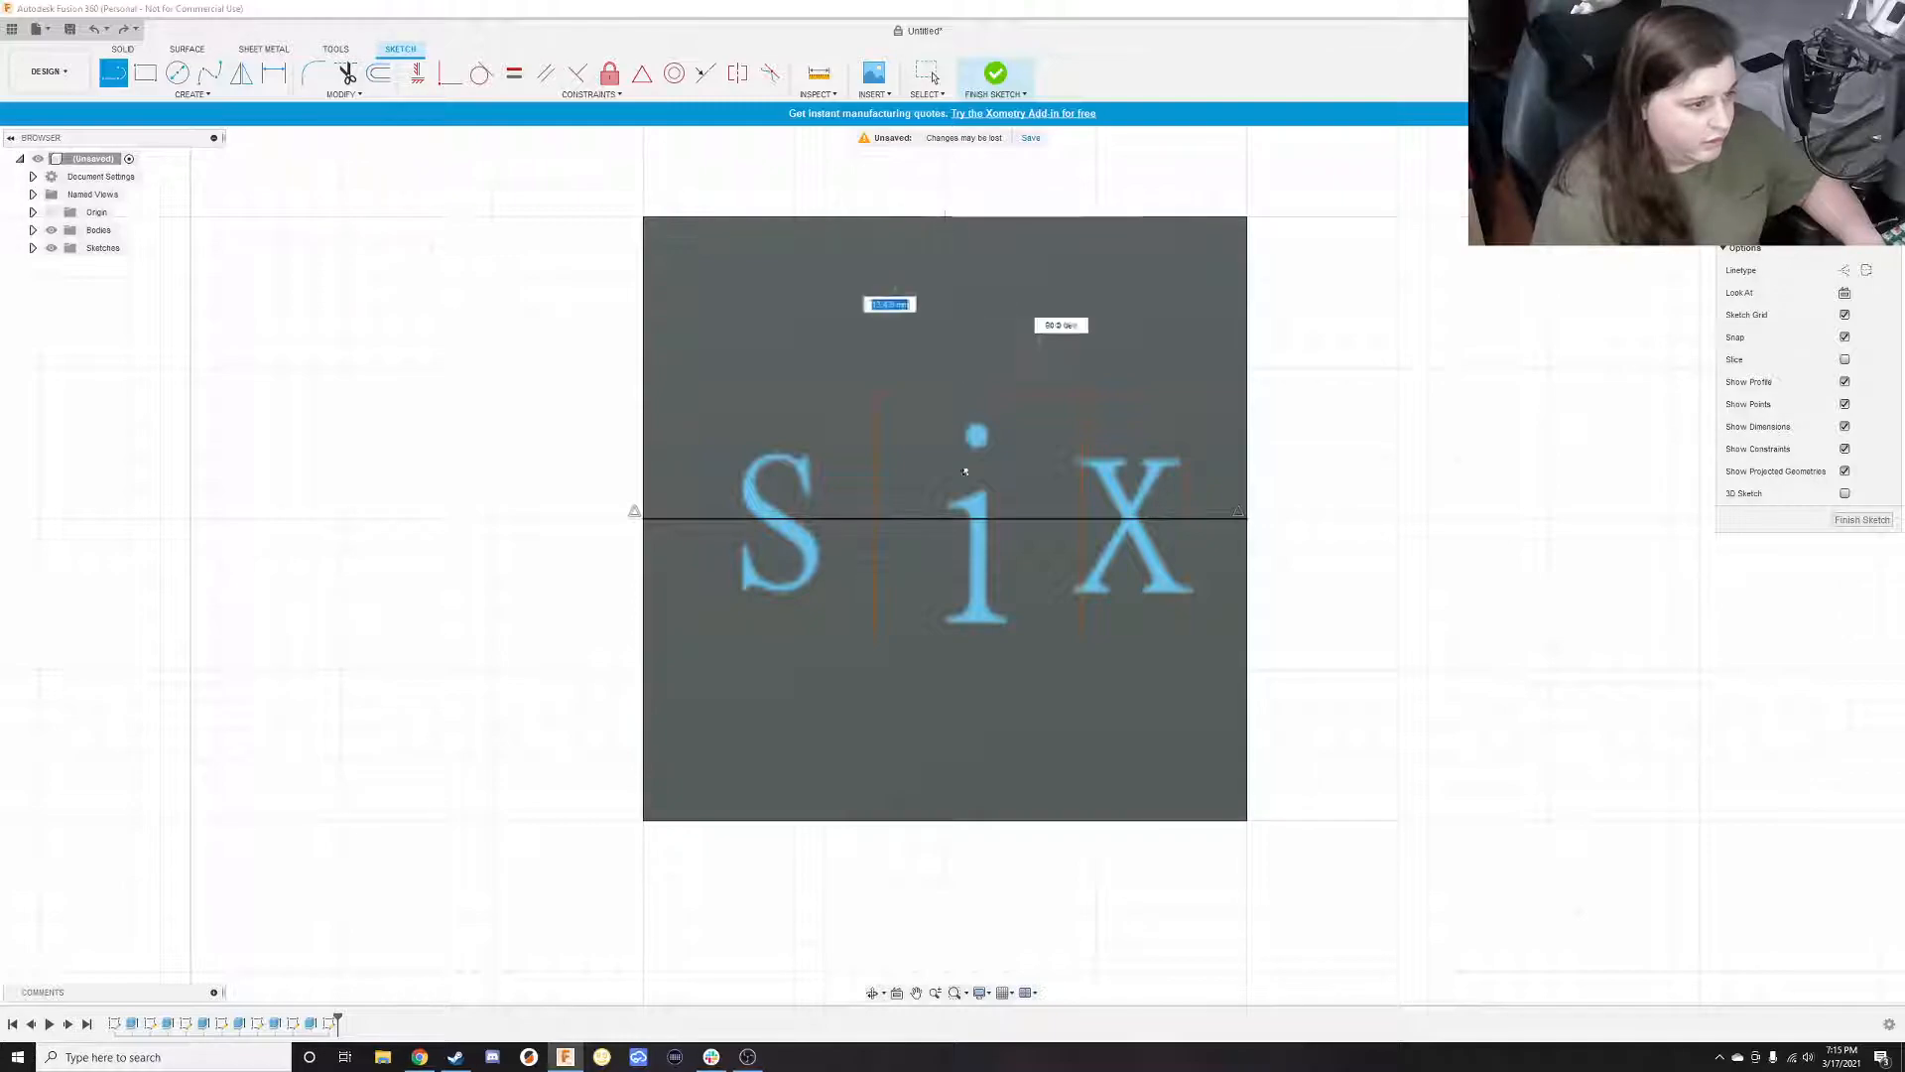
click(944, 831)
scroll(961, 463, down, 3)
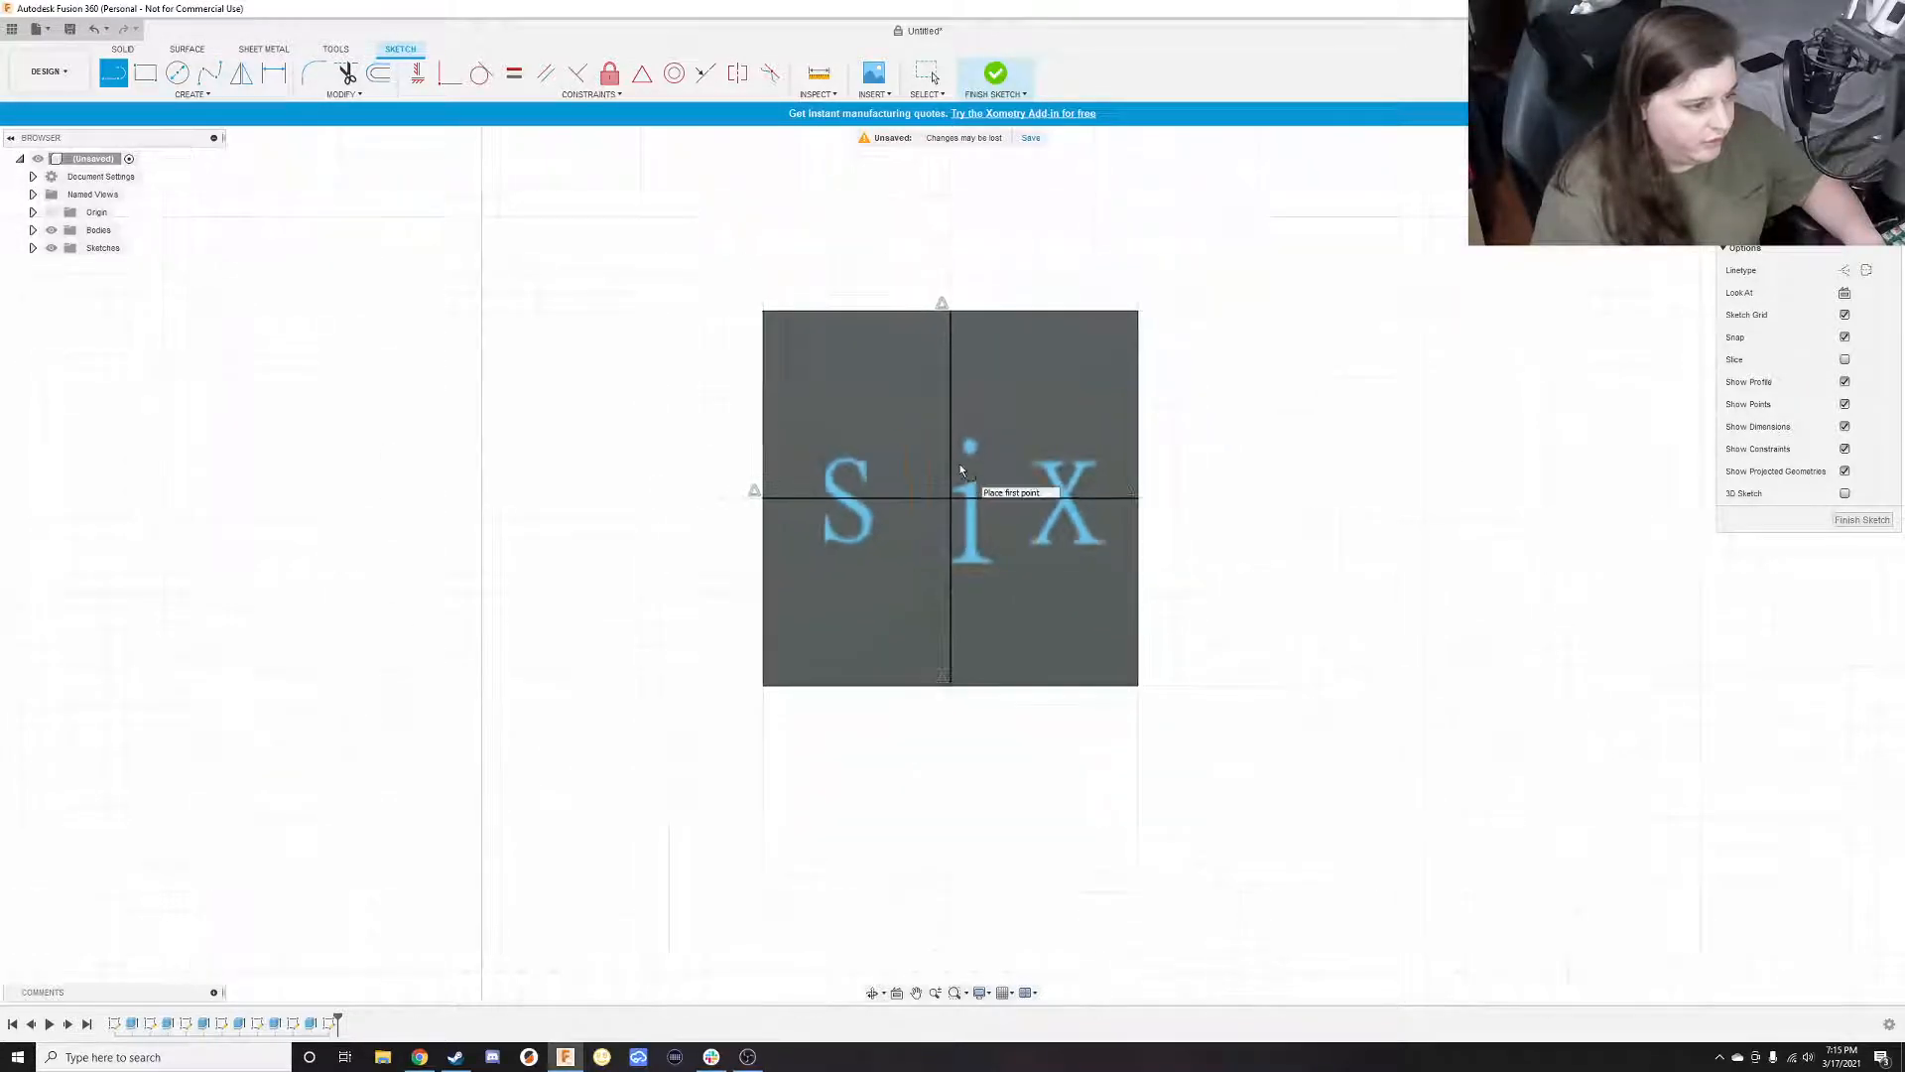
scroll(960, 463, up, 4)
key(Escape)
mouse_move(984, 556)
mouse_down()
mouse_move(951, 558)
mouse_move(950, 532)
mouse_up()
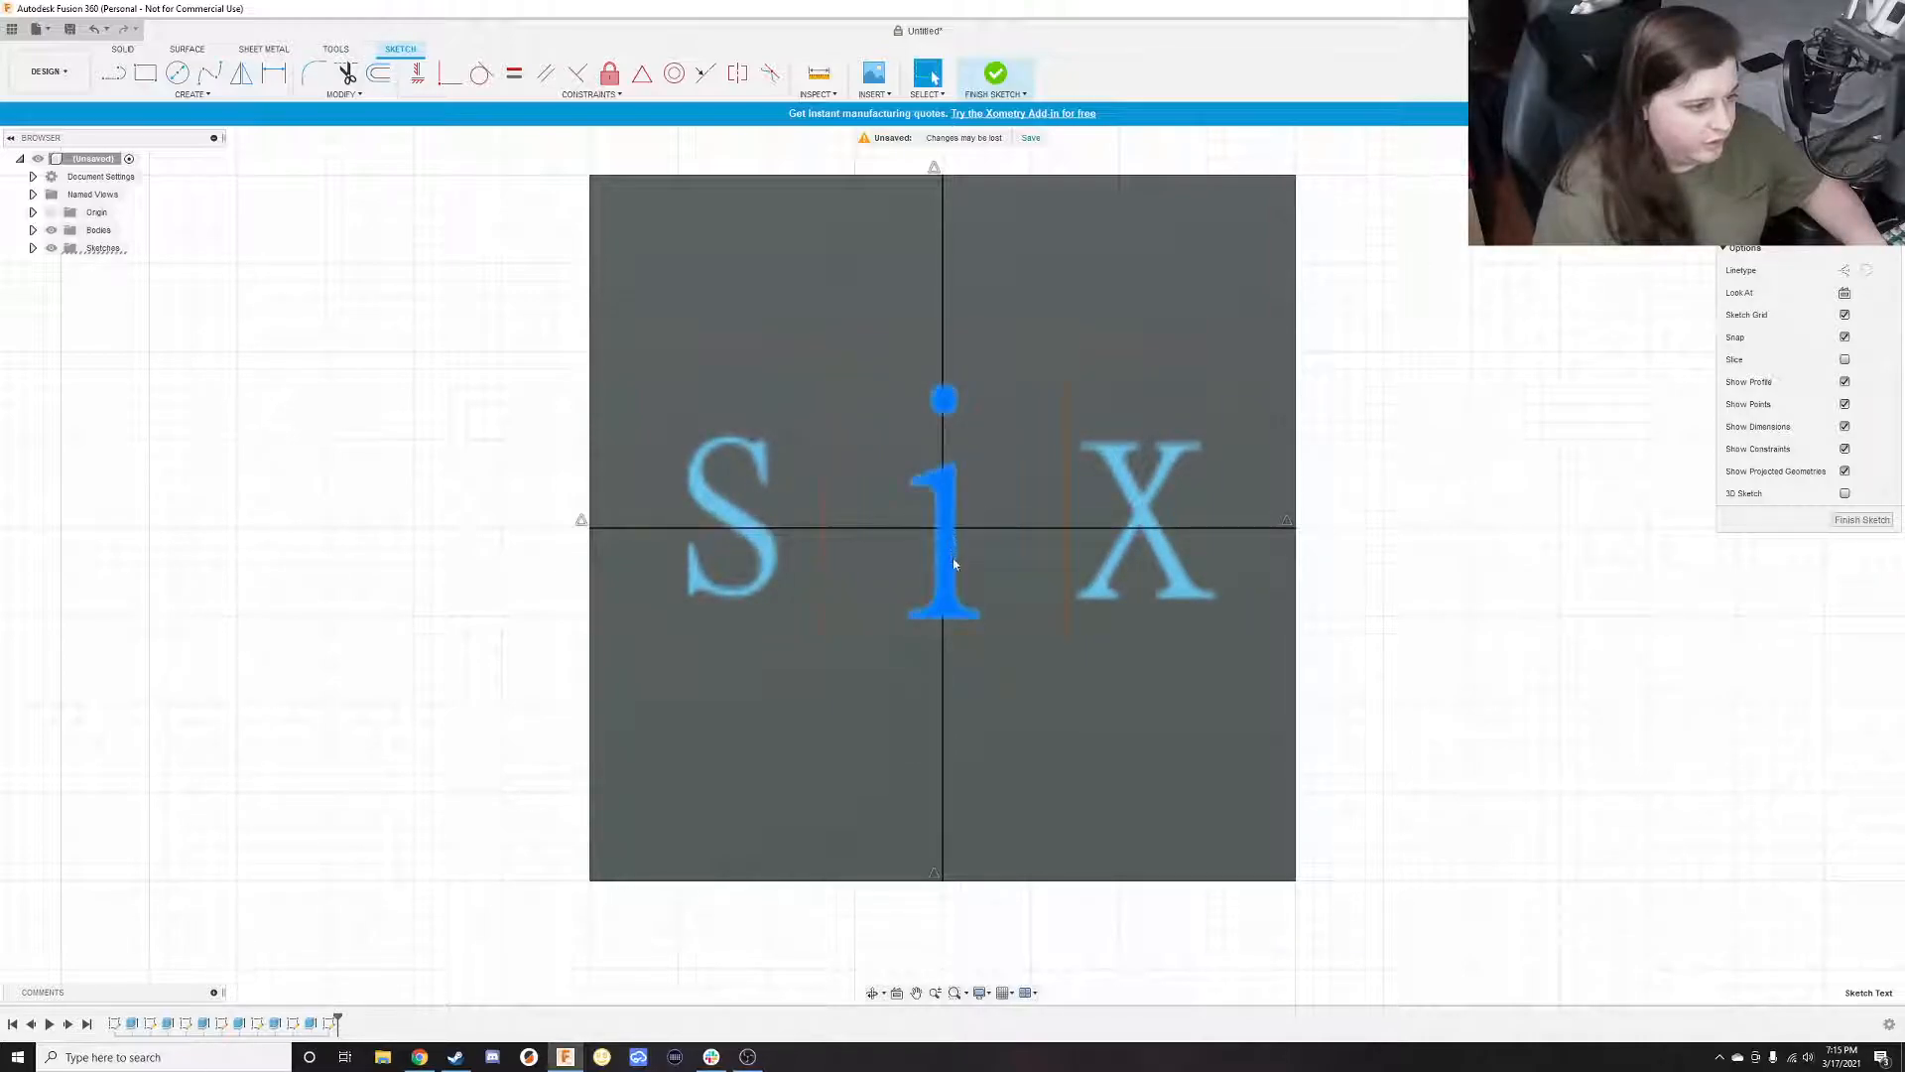
Try to apply a Midpoint constraint between the horizontal line and the vertical line through the letter i
click(956, 605)
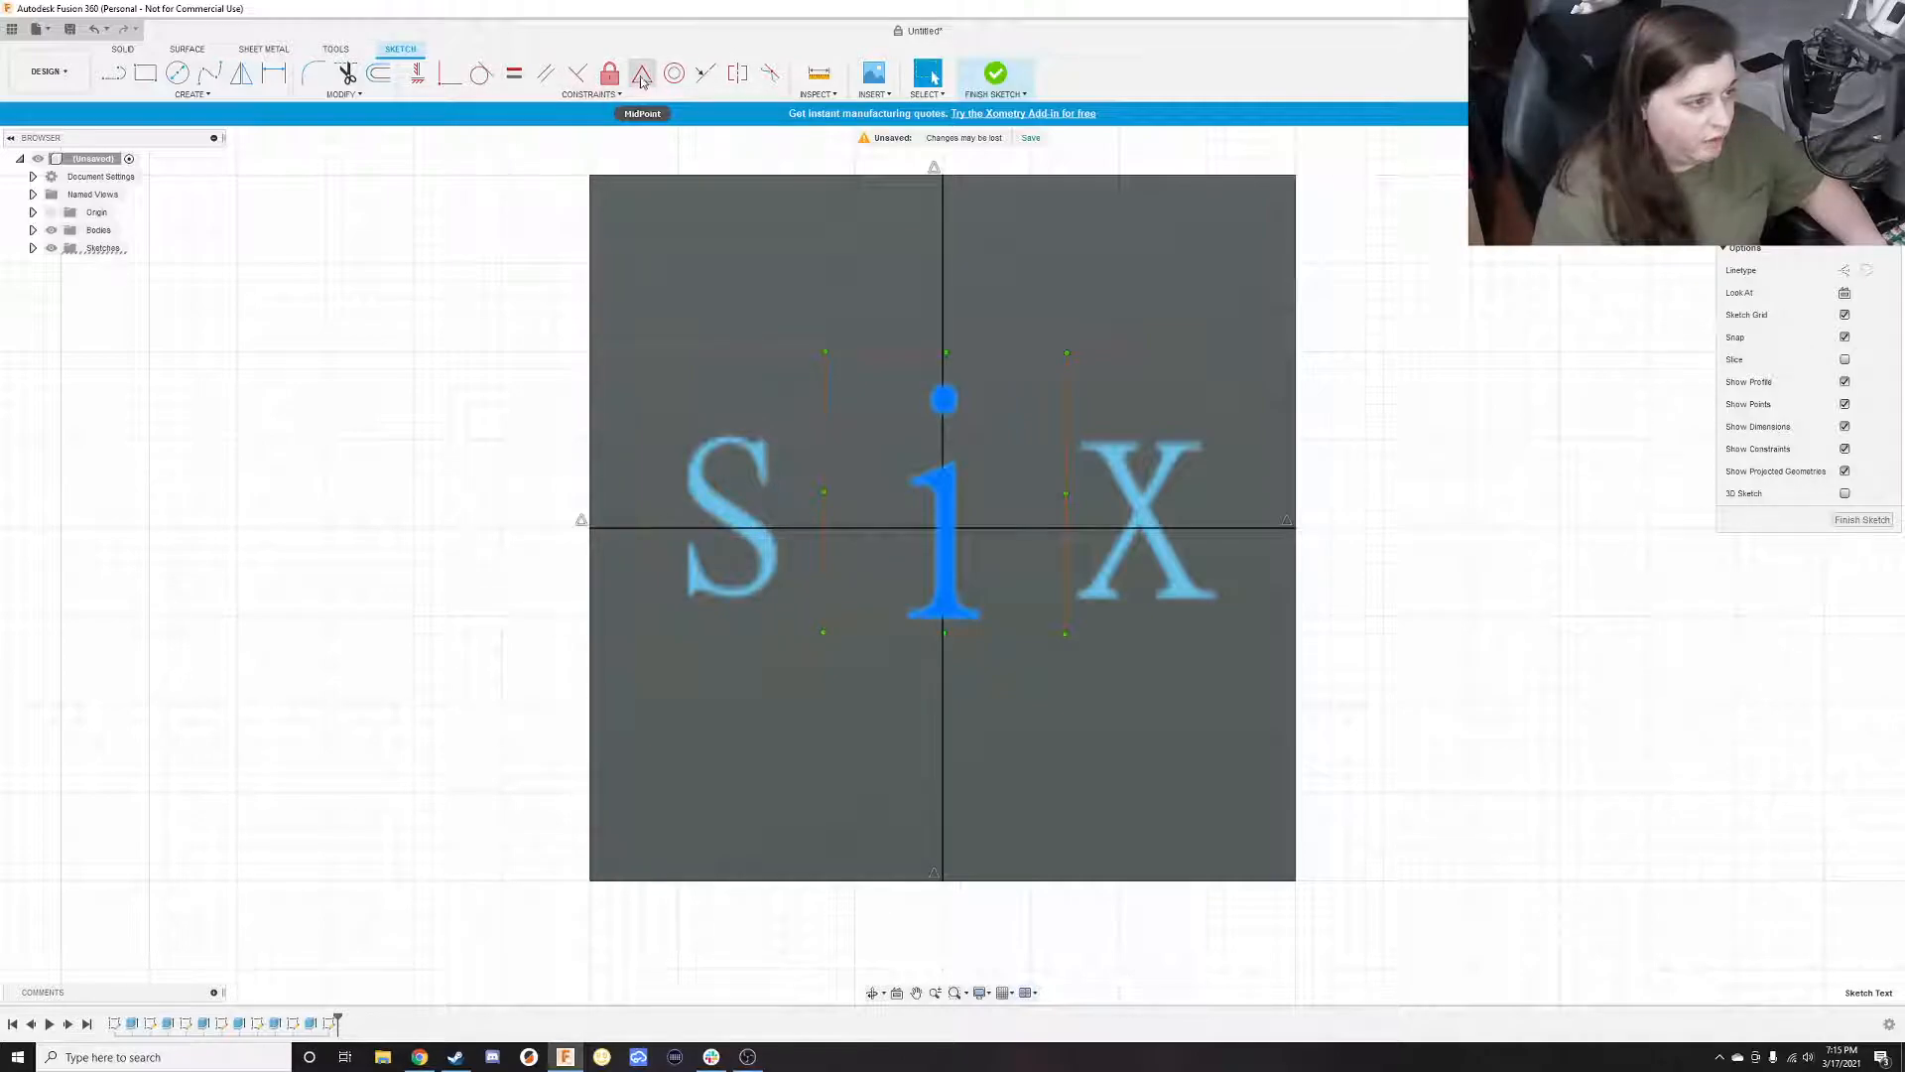
click(645, 78)
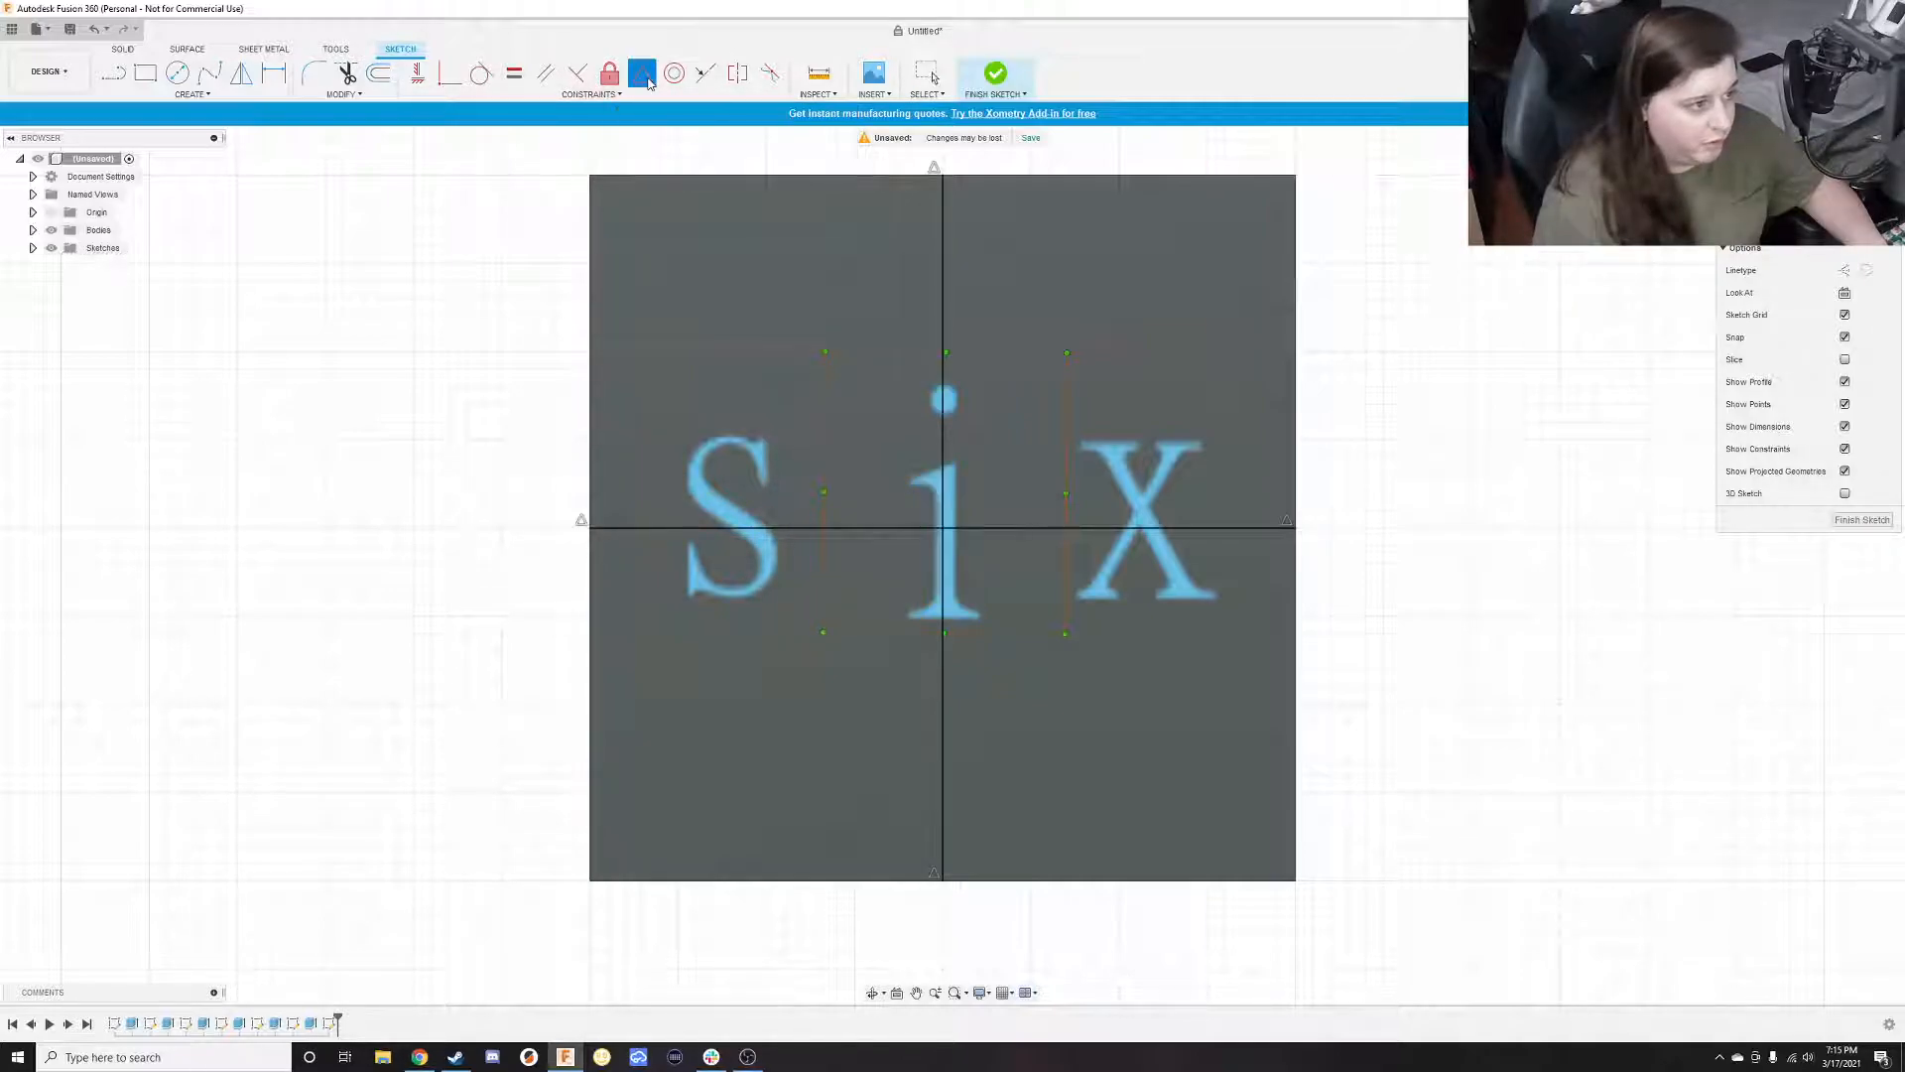
click(976, 529)
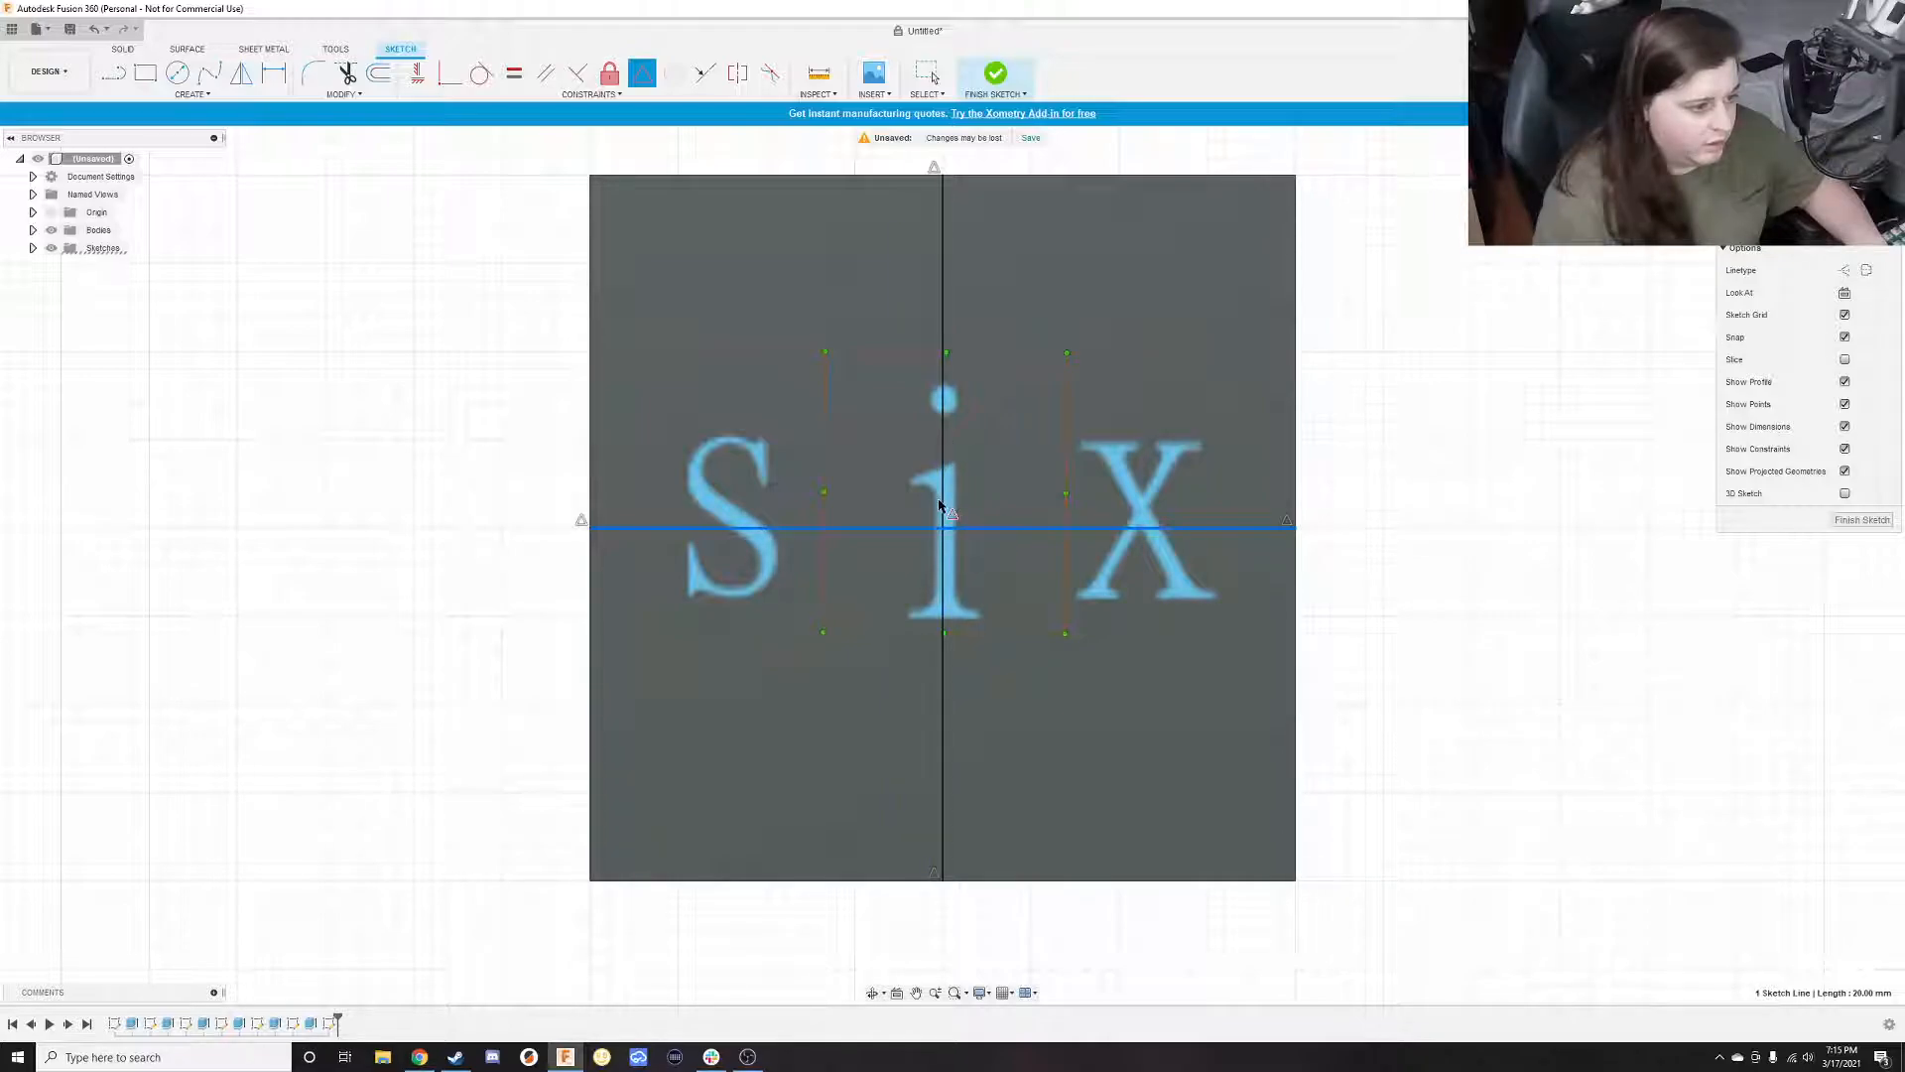
click(943, 510)
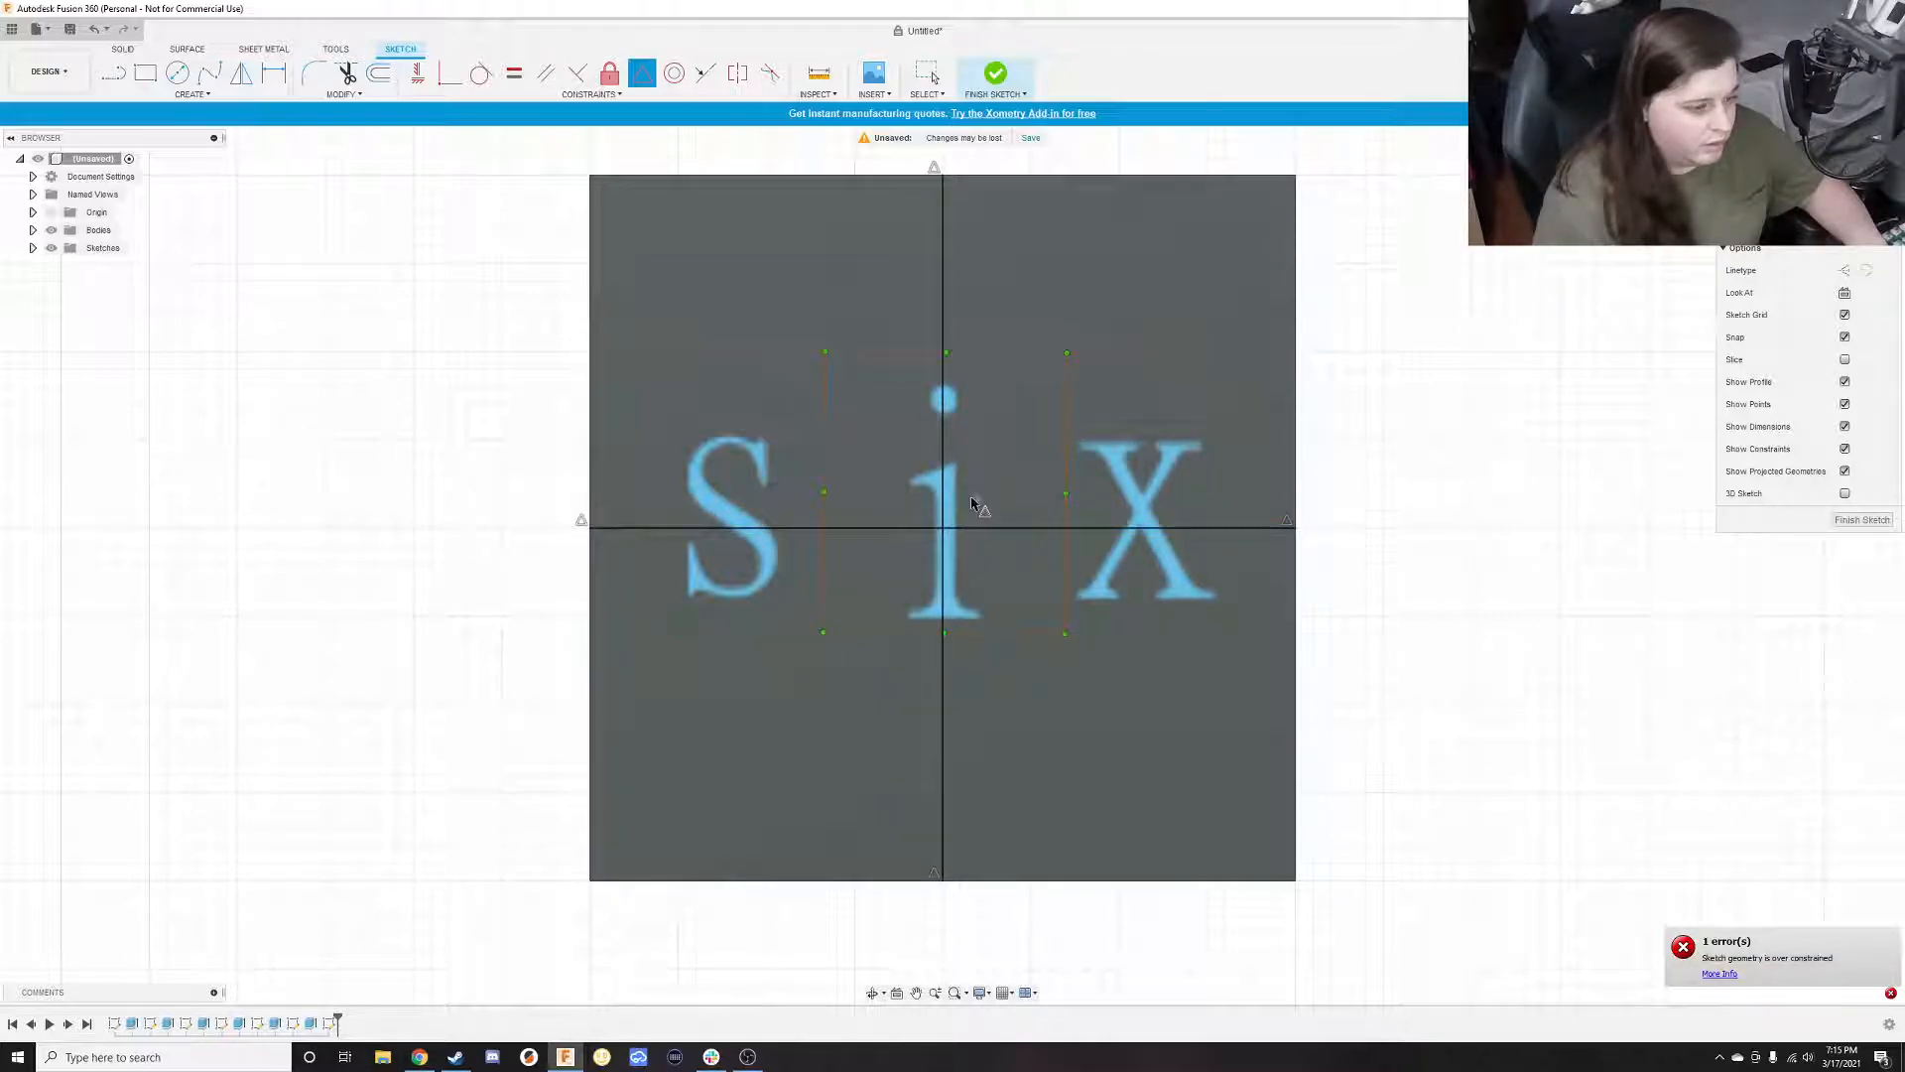
key(Escape)
click(943, 510)
drag(956, 550, 888, 632)
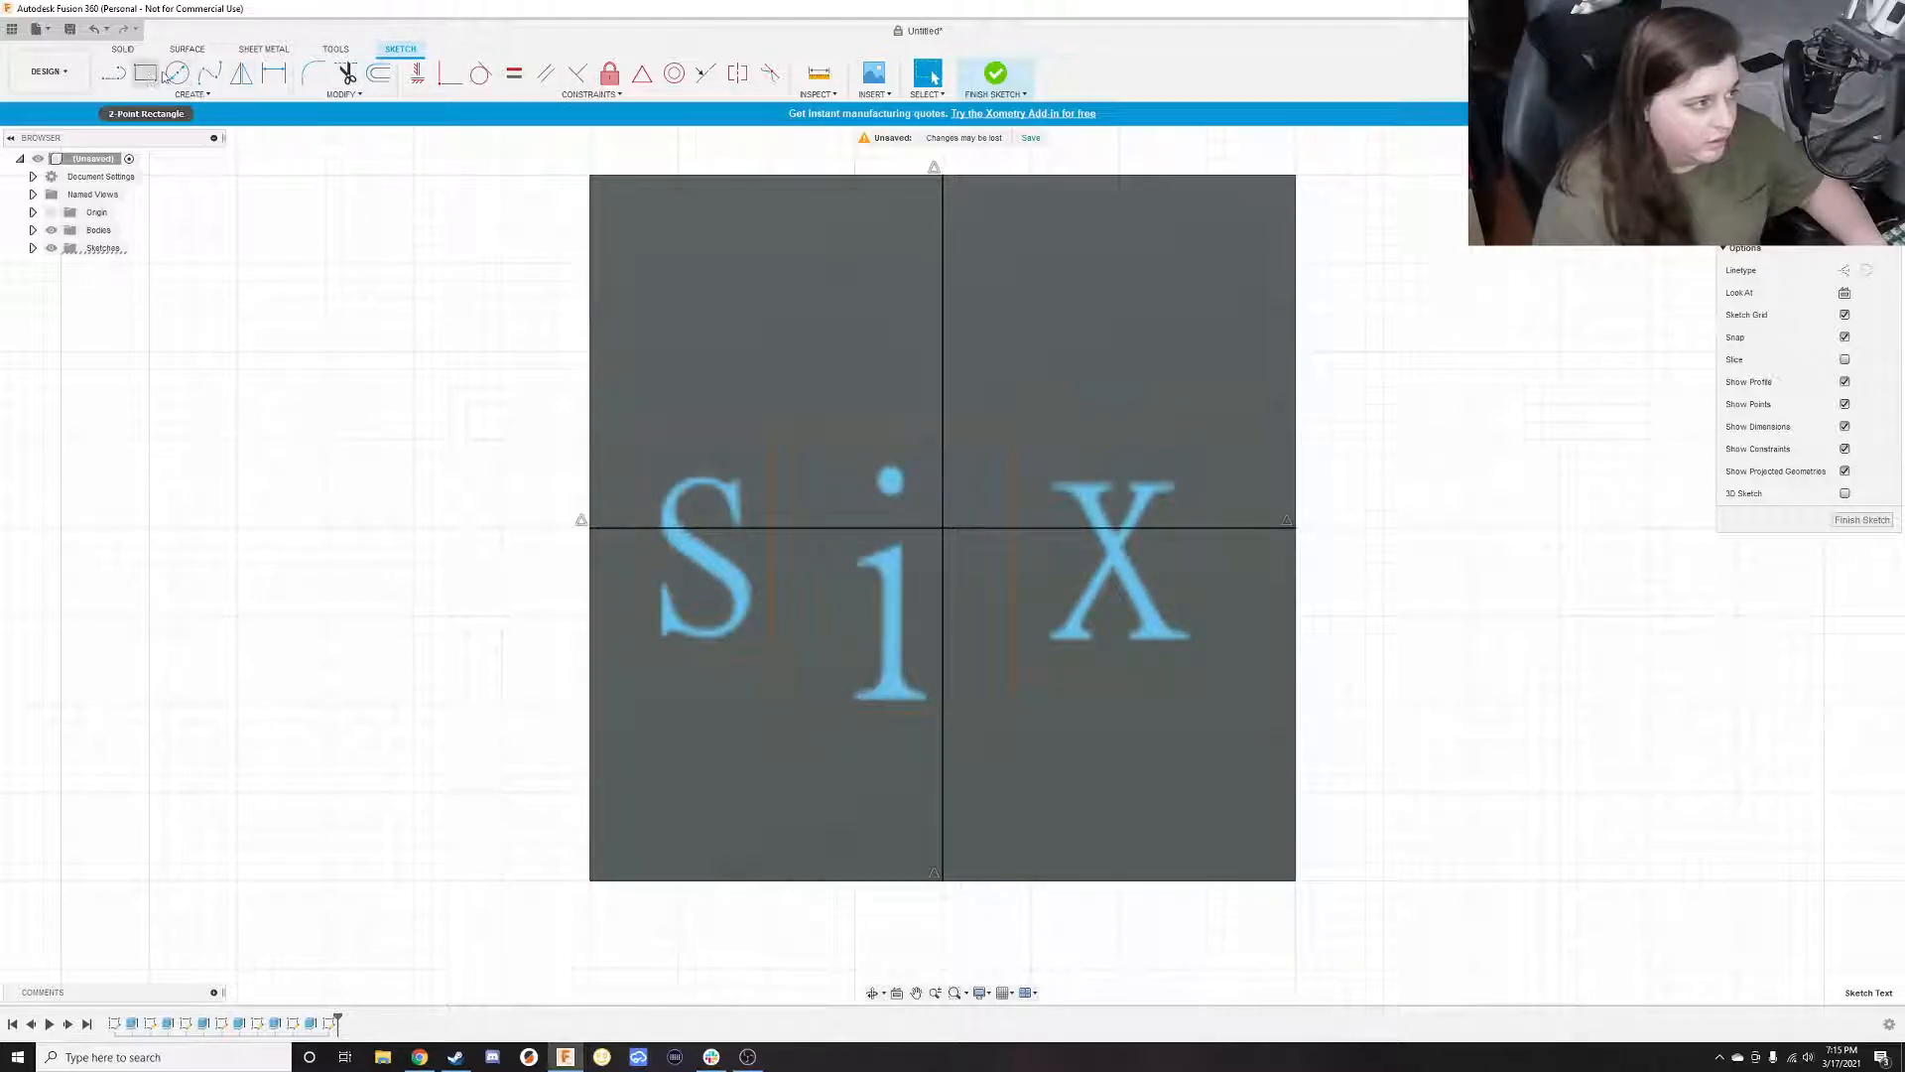
click(640, 77)
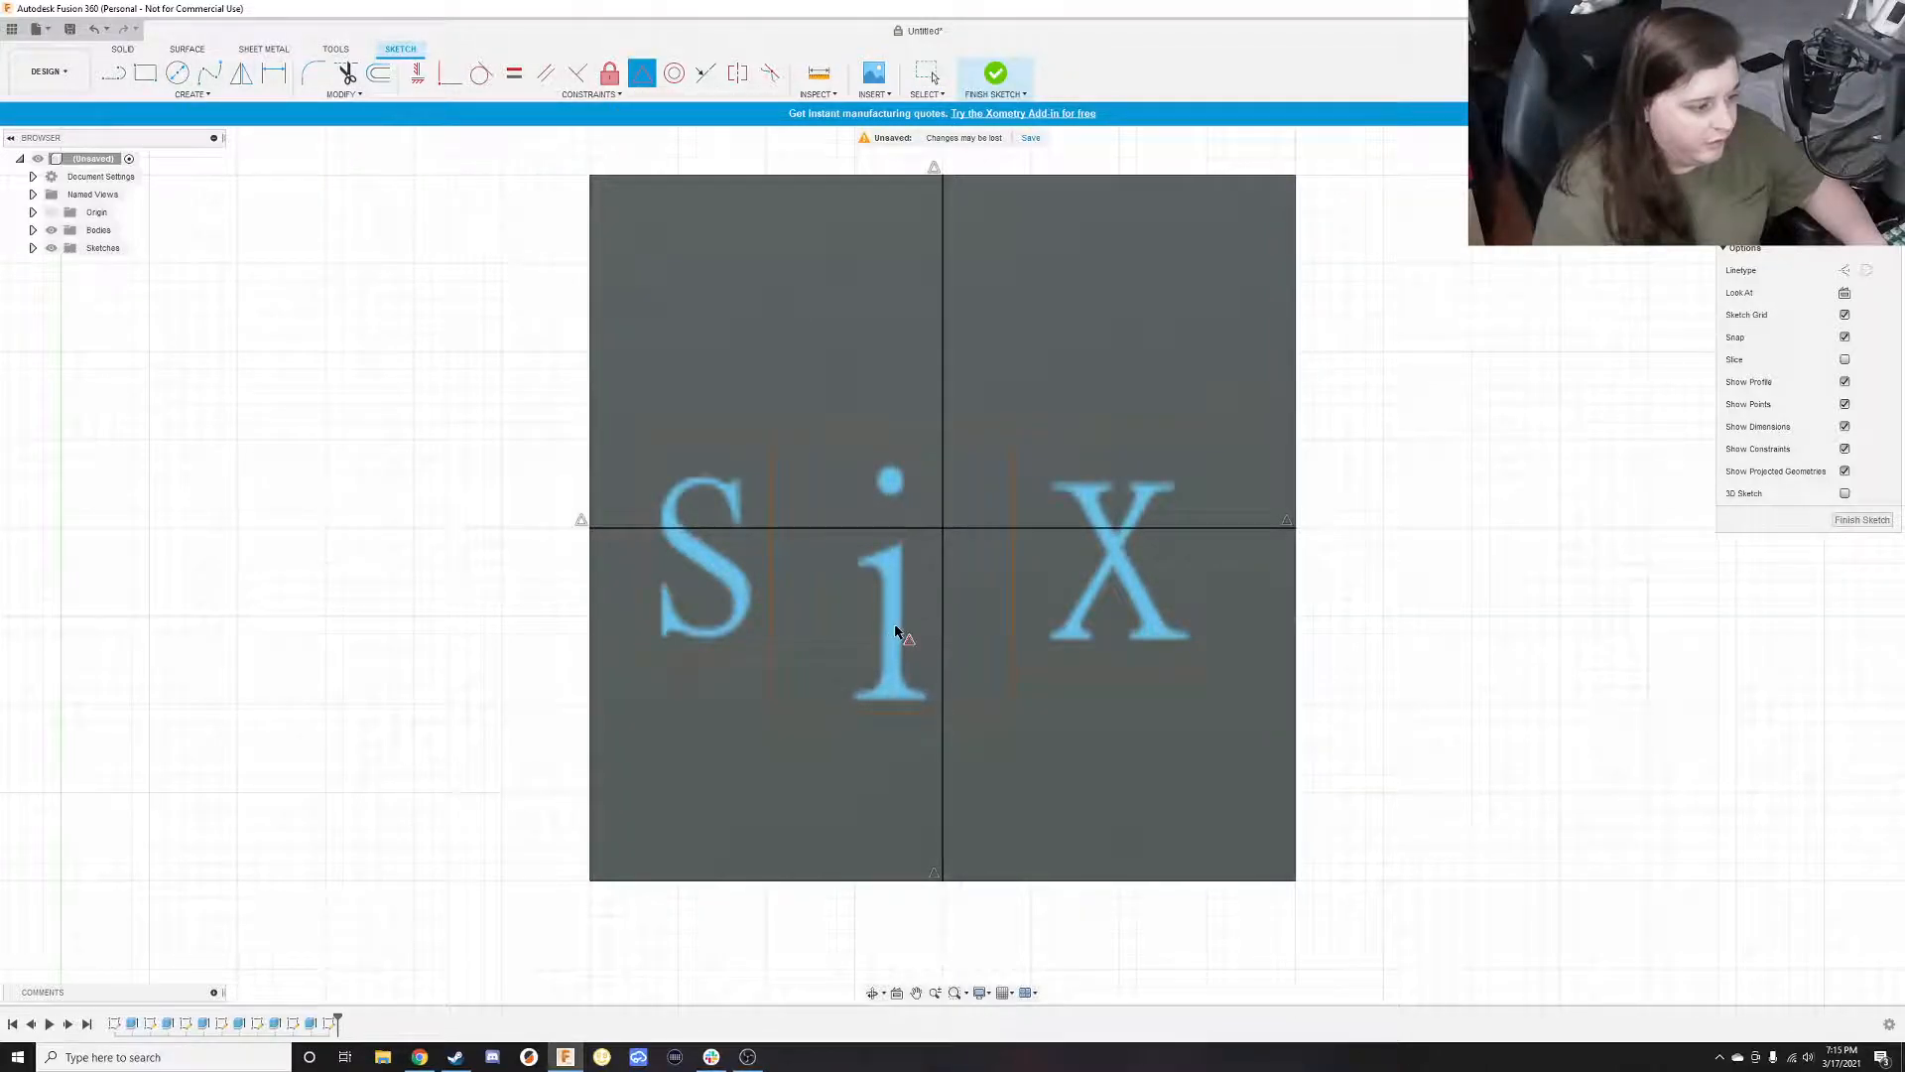
key(Escape)
Move the letters so the i sits centred on the crossing of the two lines, and finish the sketch
drag(906, 565, 943, 527)
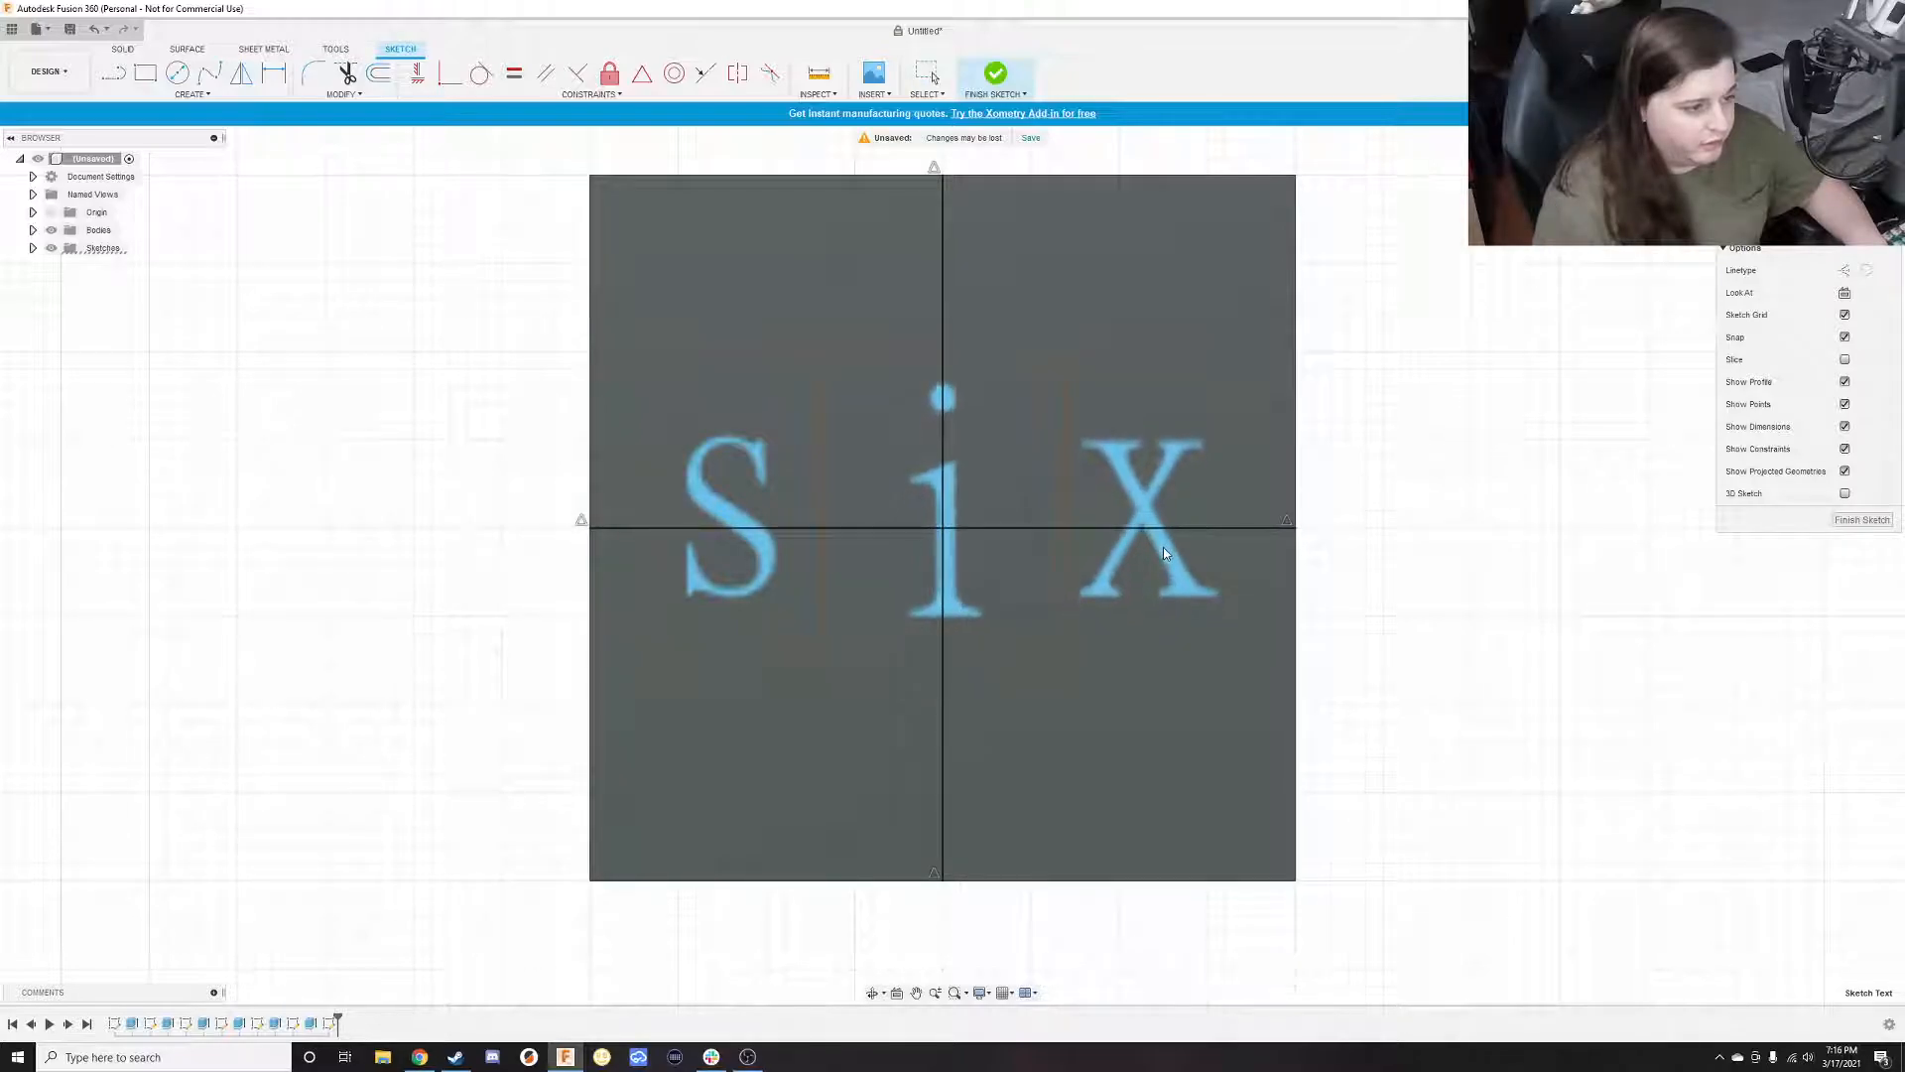
click(943, 562)
drag(944, 562, 961, 603)
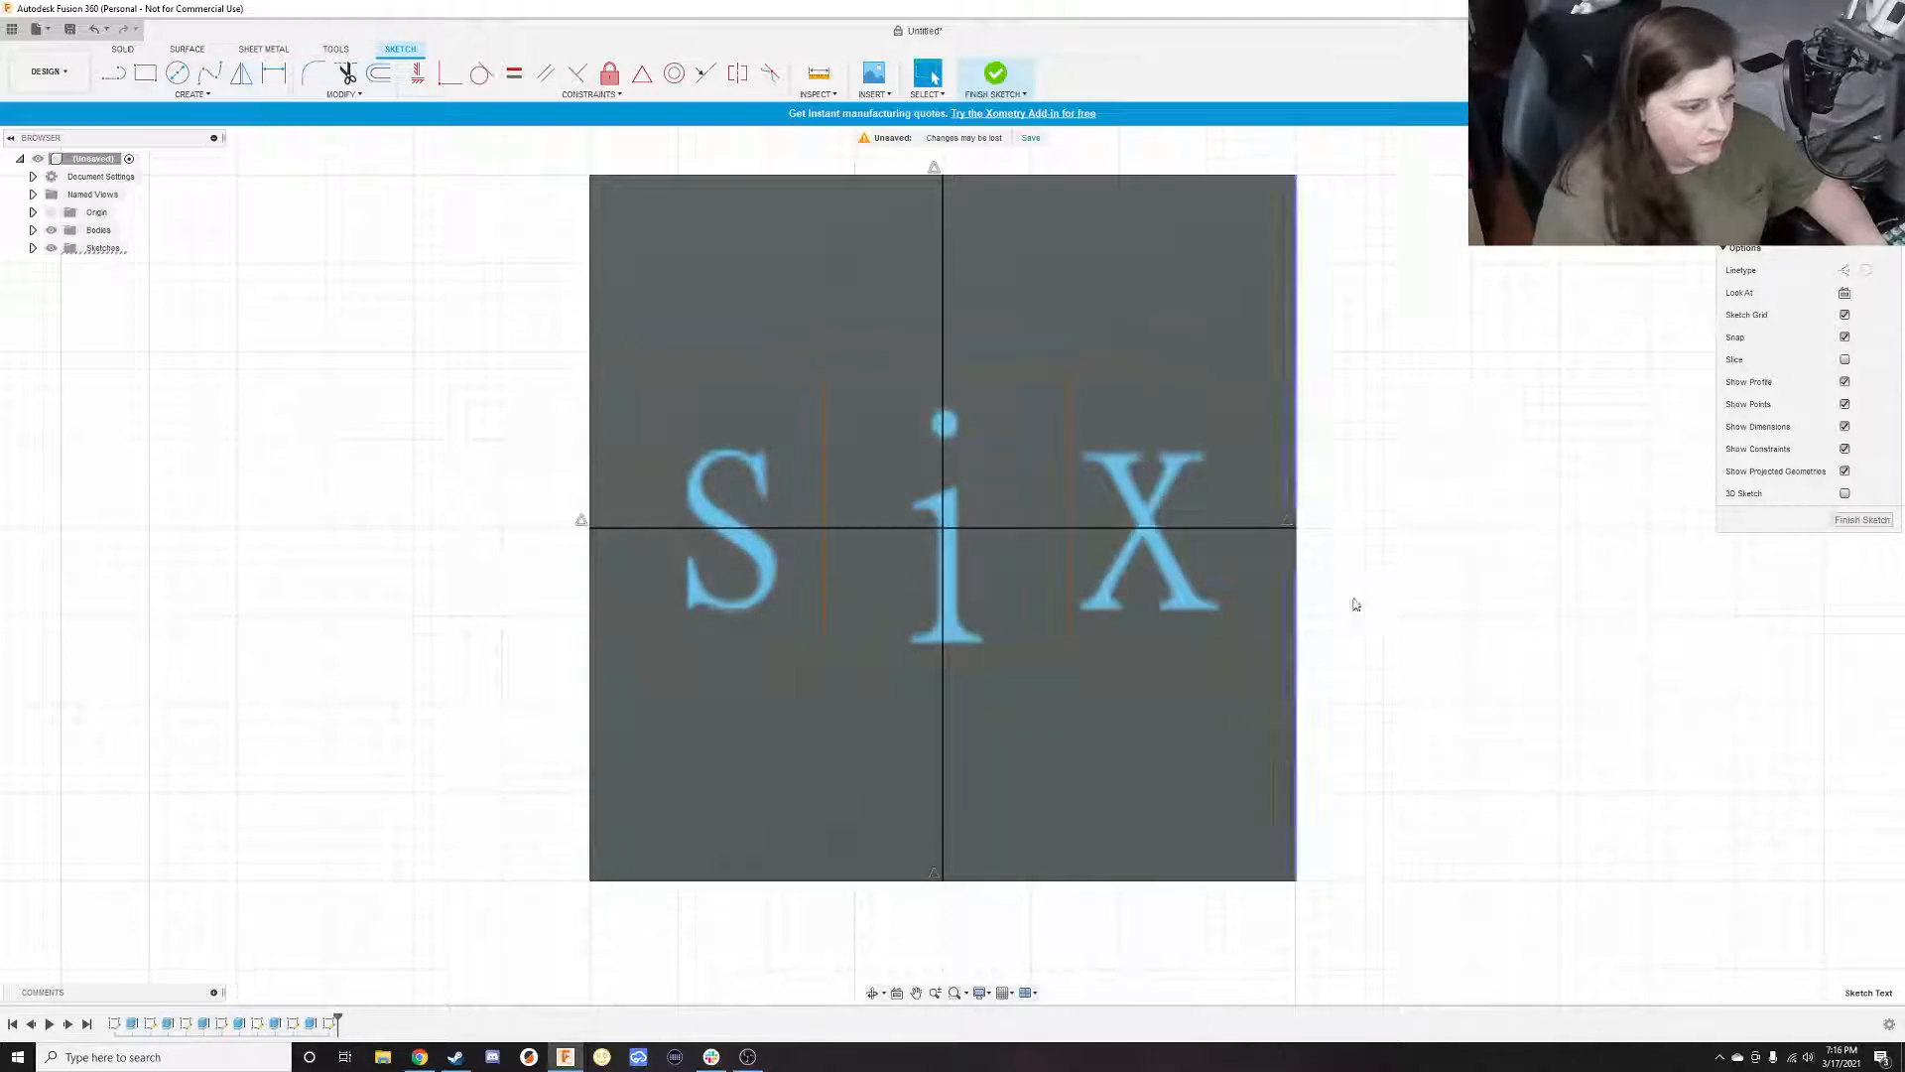
click(1861, 520)
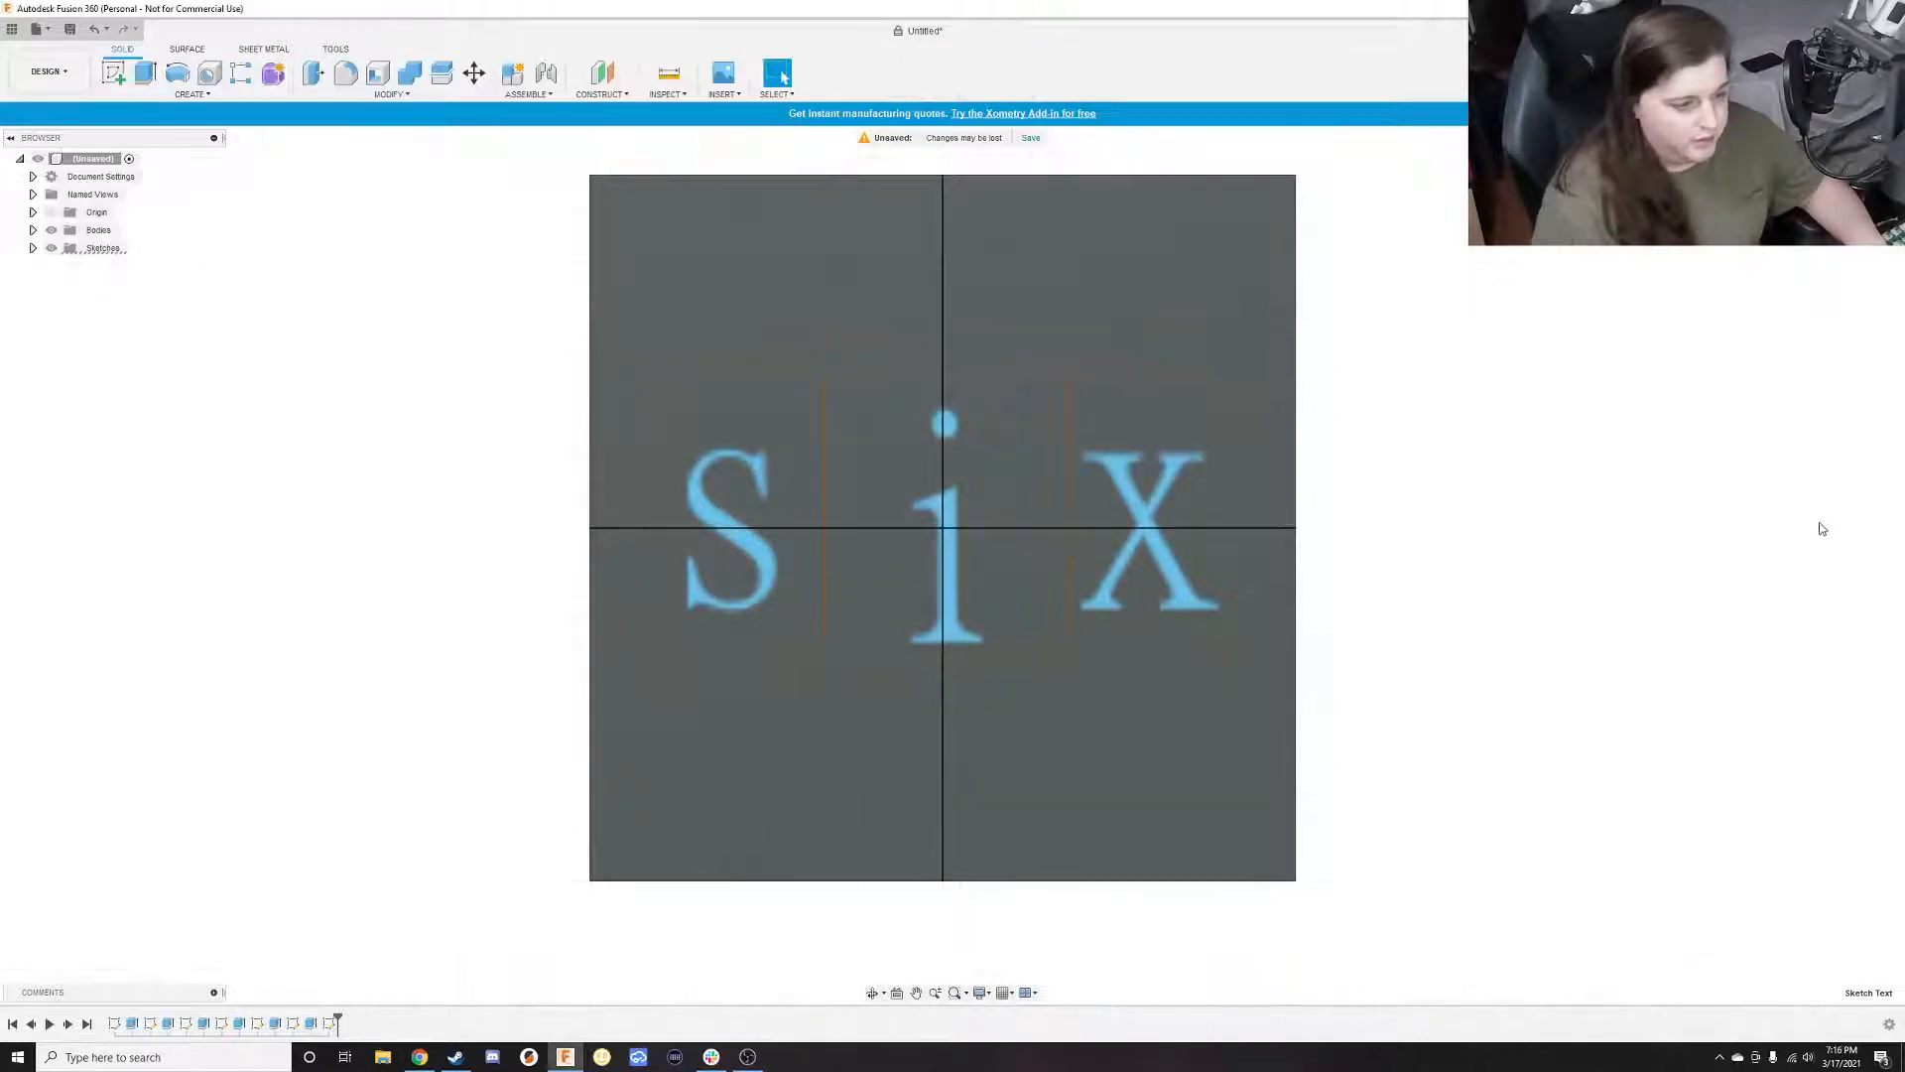
Extrude the letter s as a cut with a distance of -3 mm into the face
scroll(1277, 467, up, 1)
scroll(1277, 466, down, 3)
mouse_move(1437, 579)
shift+middle_down()
mouse_move(1468, 553)
mouse_move(1401, 570)
shift+middle_up()
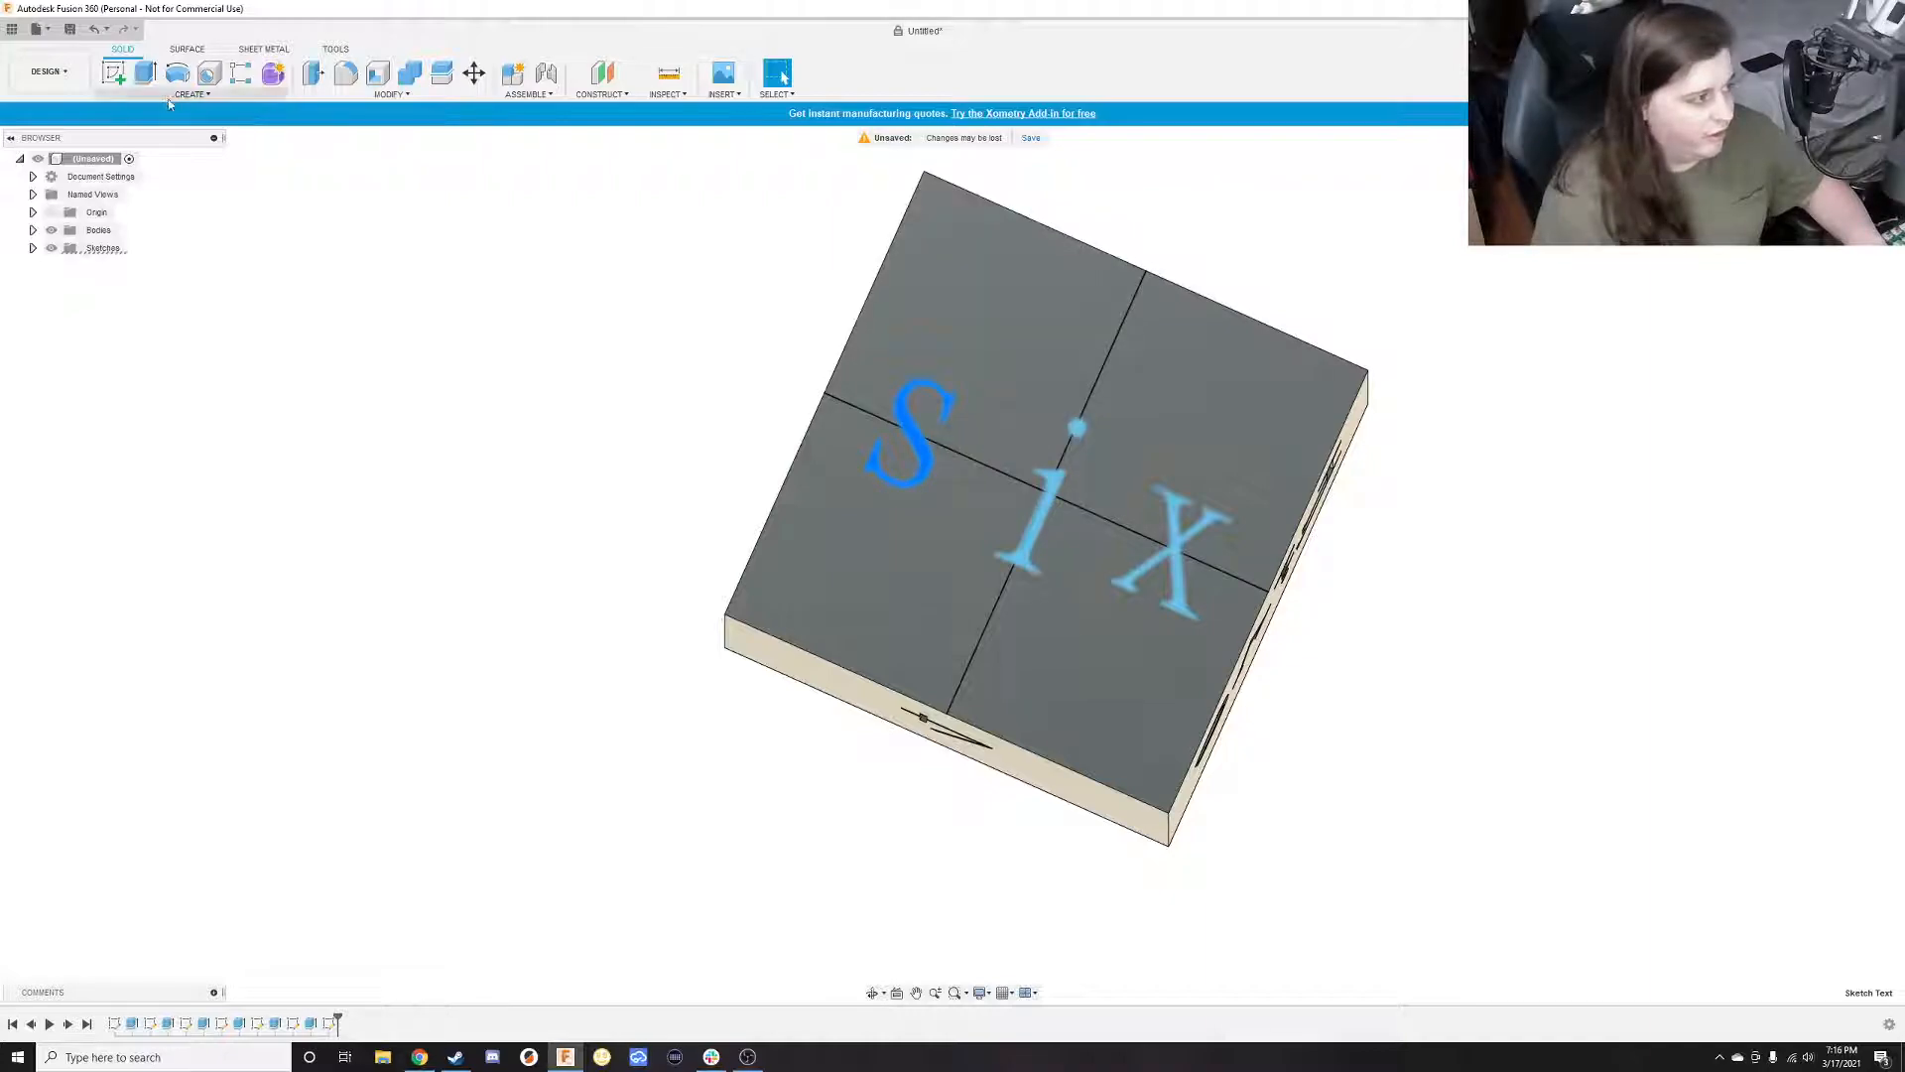
click(145, 72)
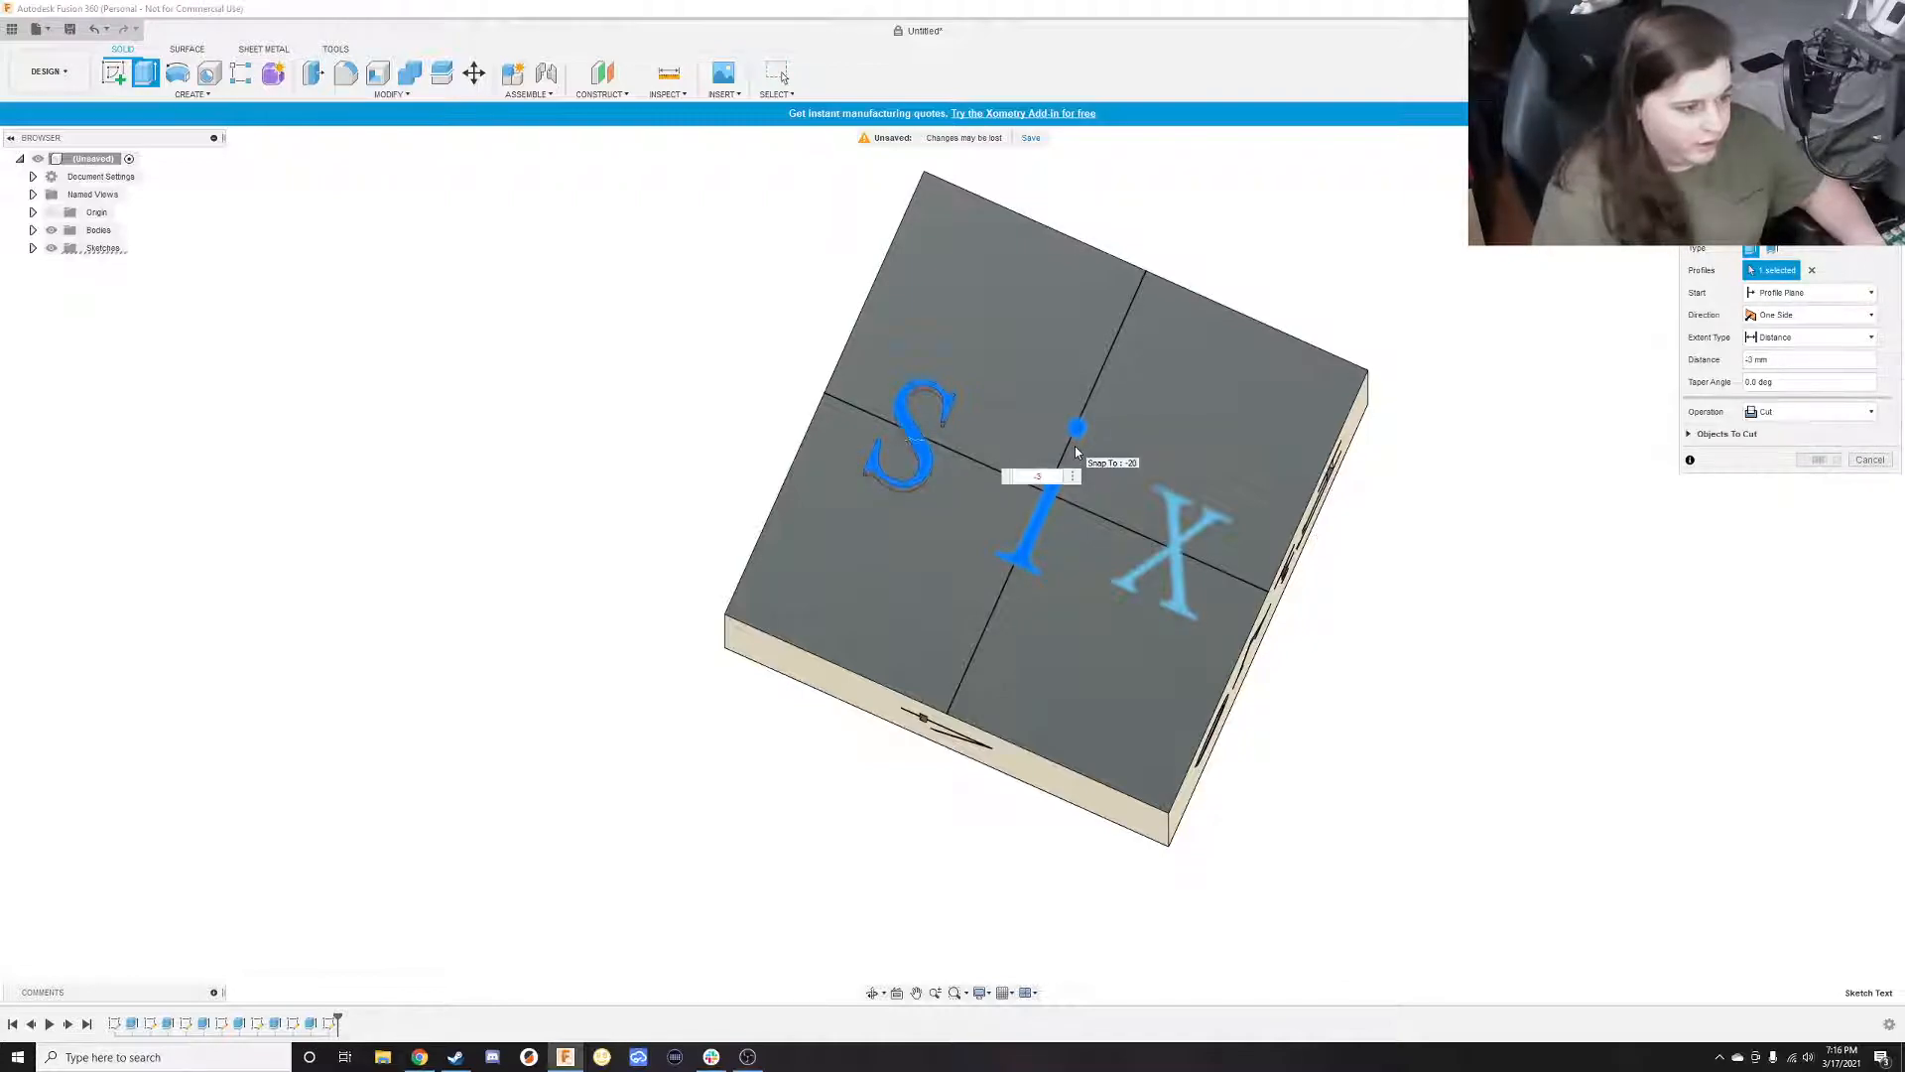
key(Return)
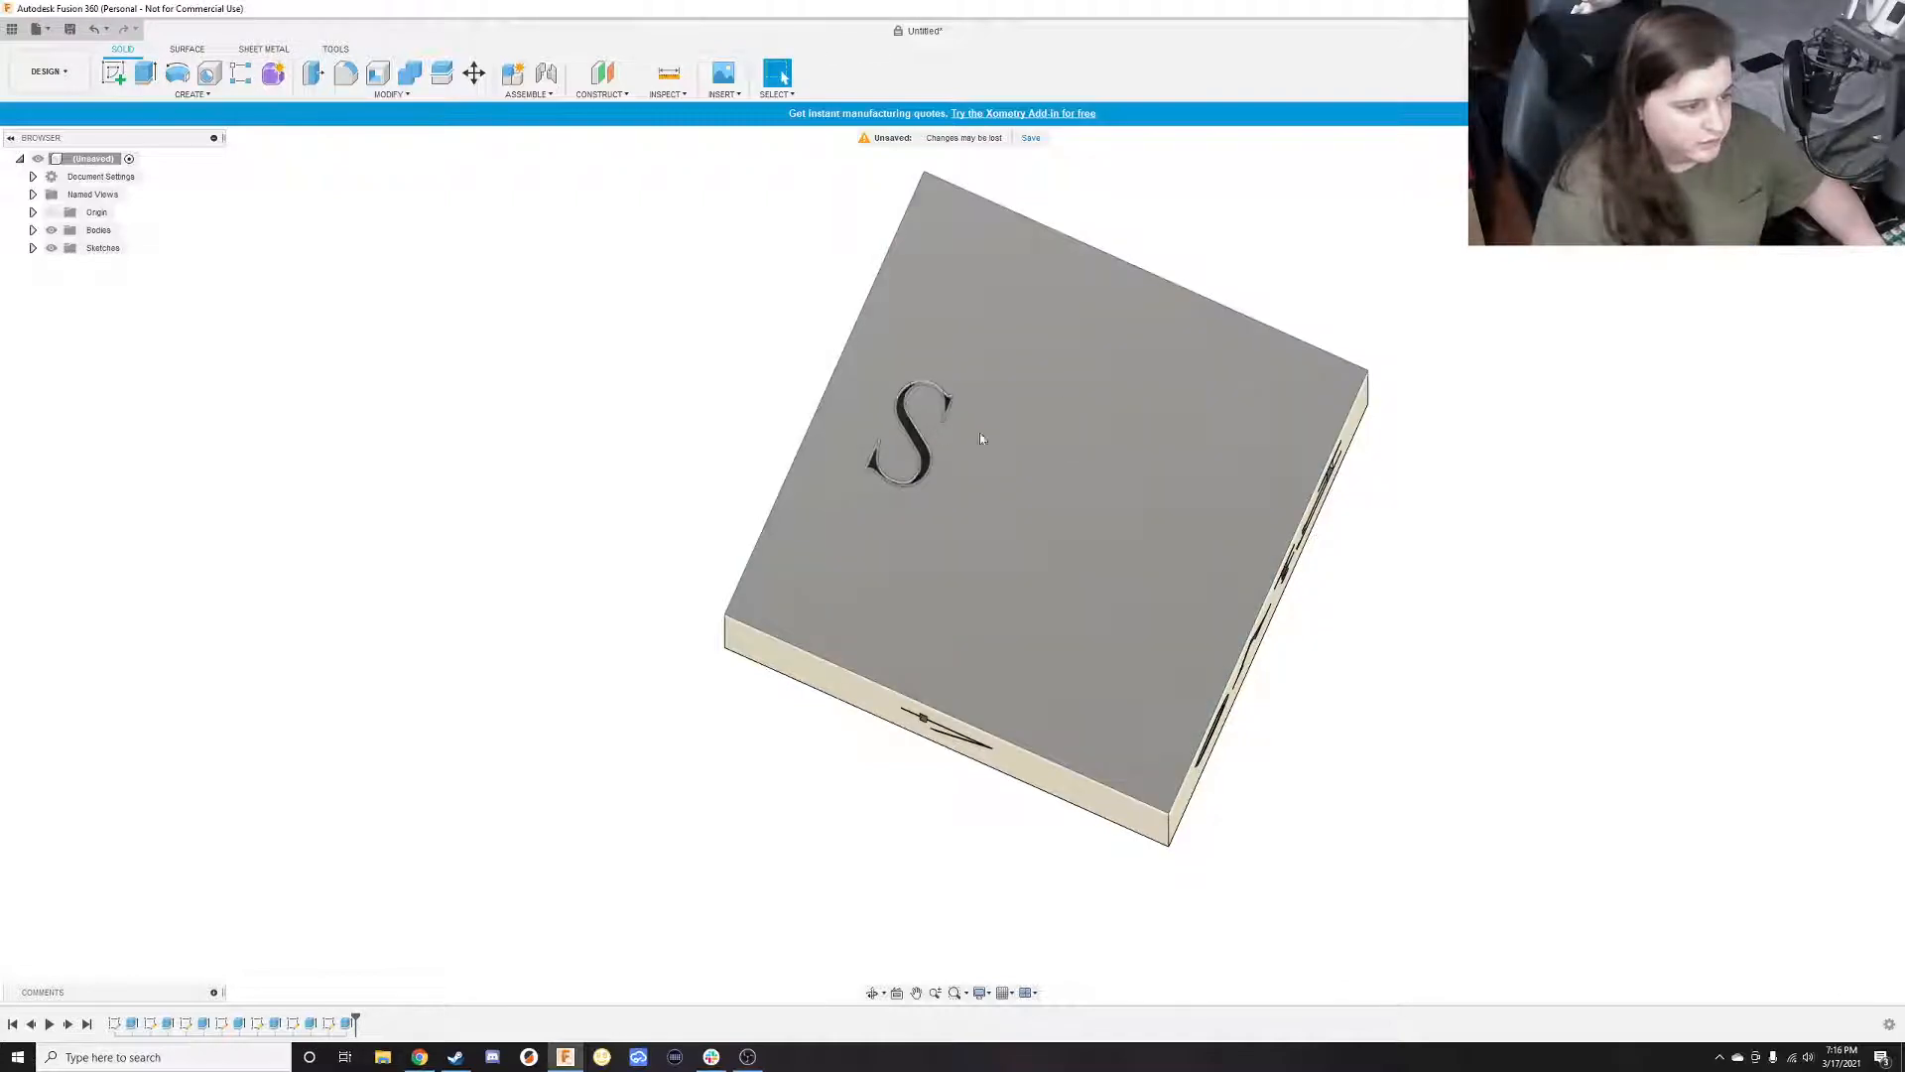
Make Sketch7 with the letters s, i and x visible again on the cube's face
shift+middle_drag(1060, 581, 1092, 527)
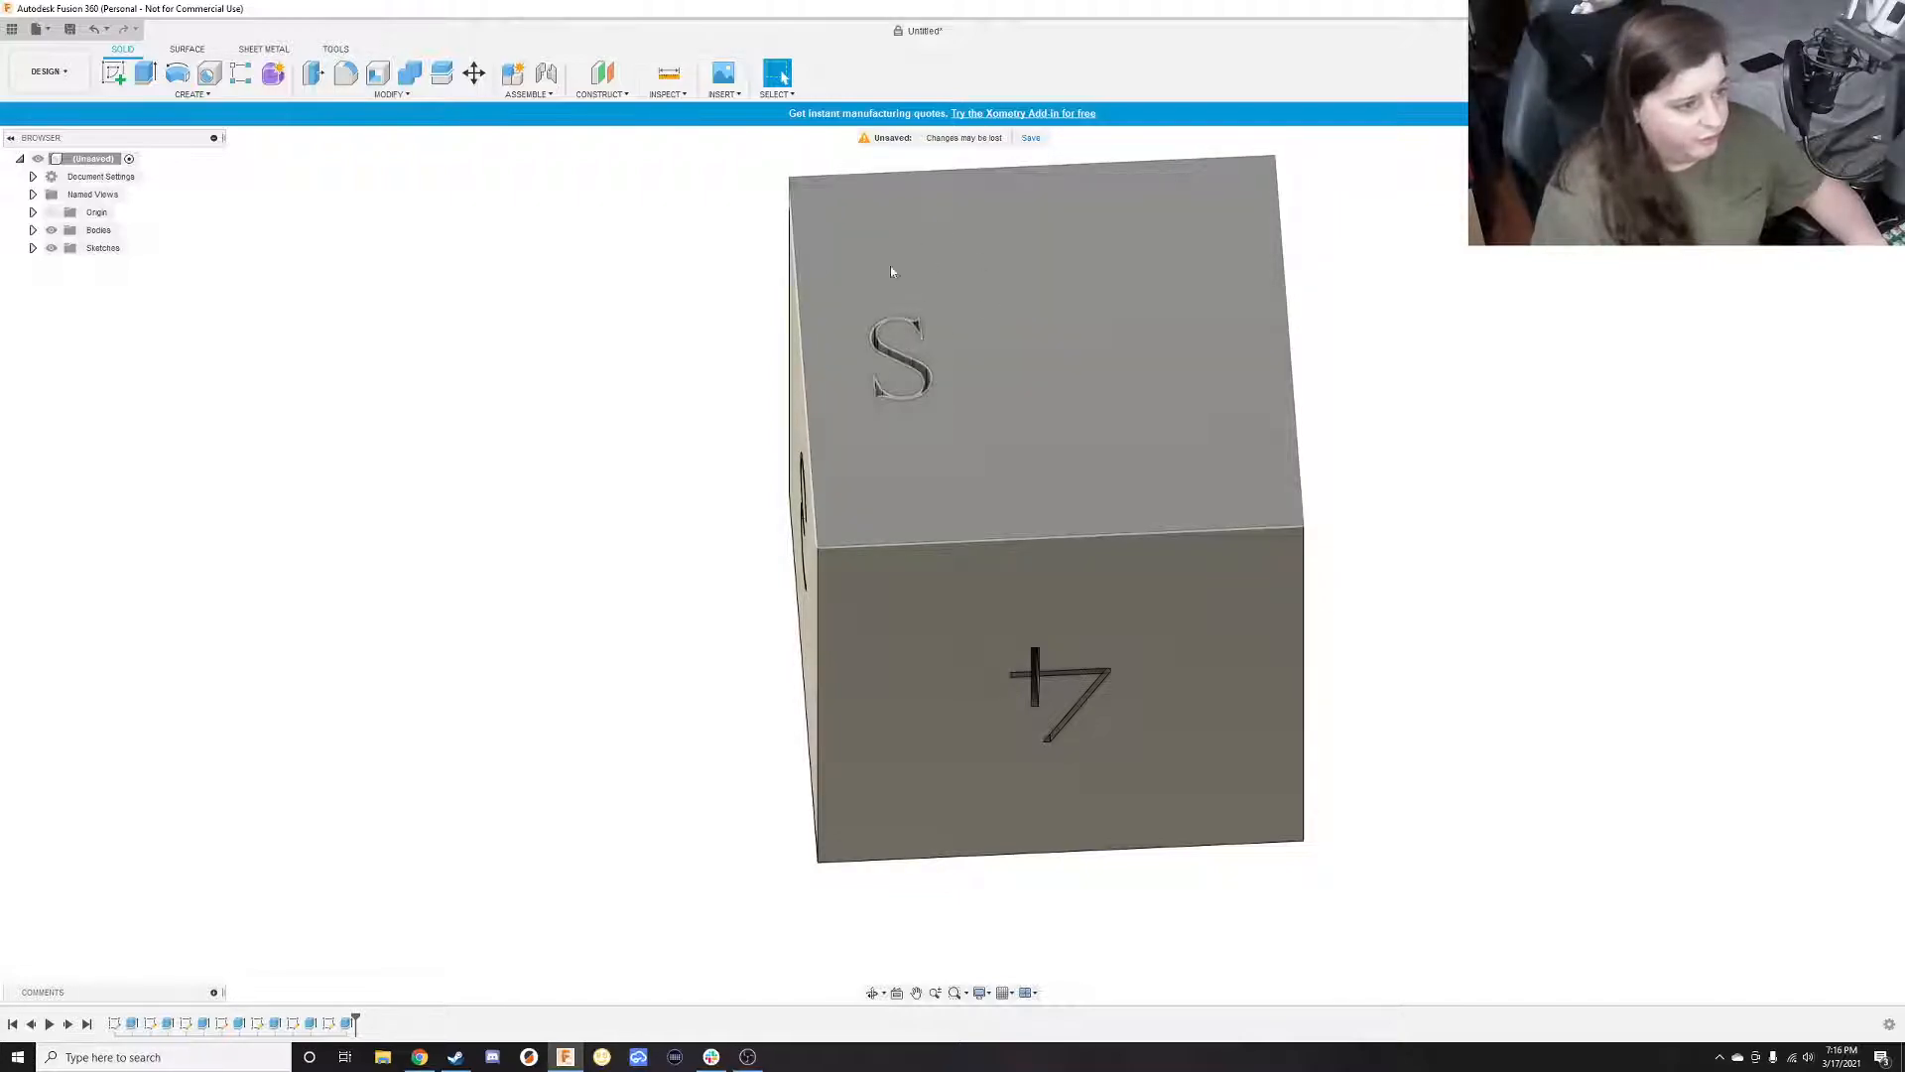
click(33, 248)
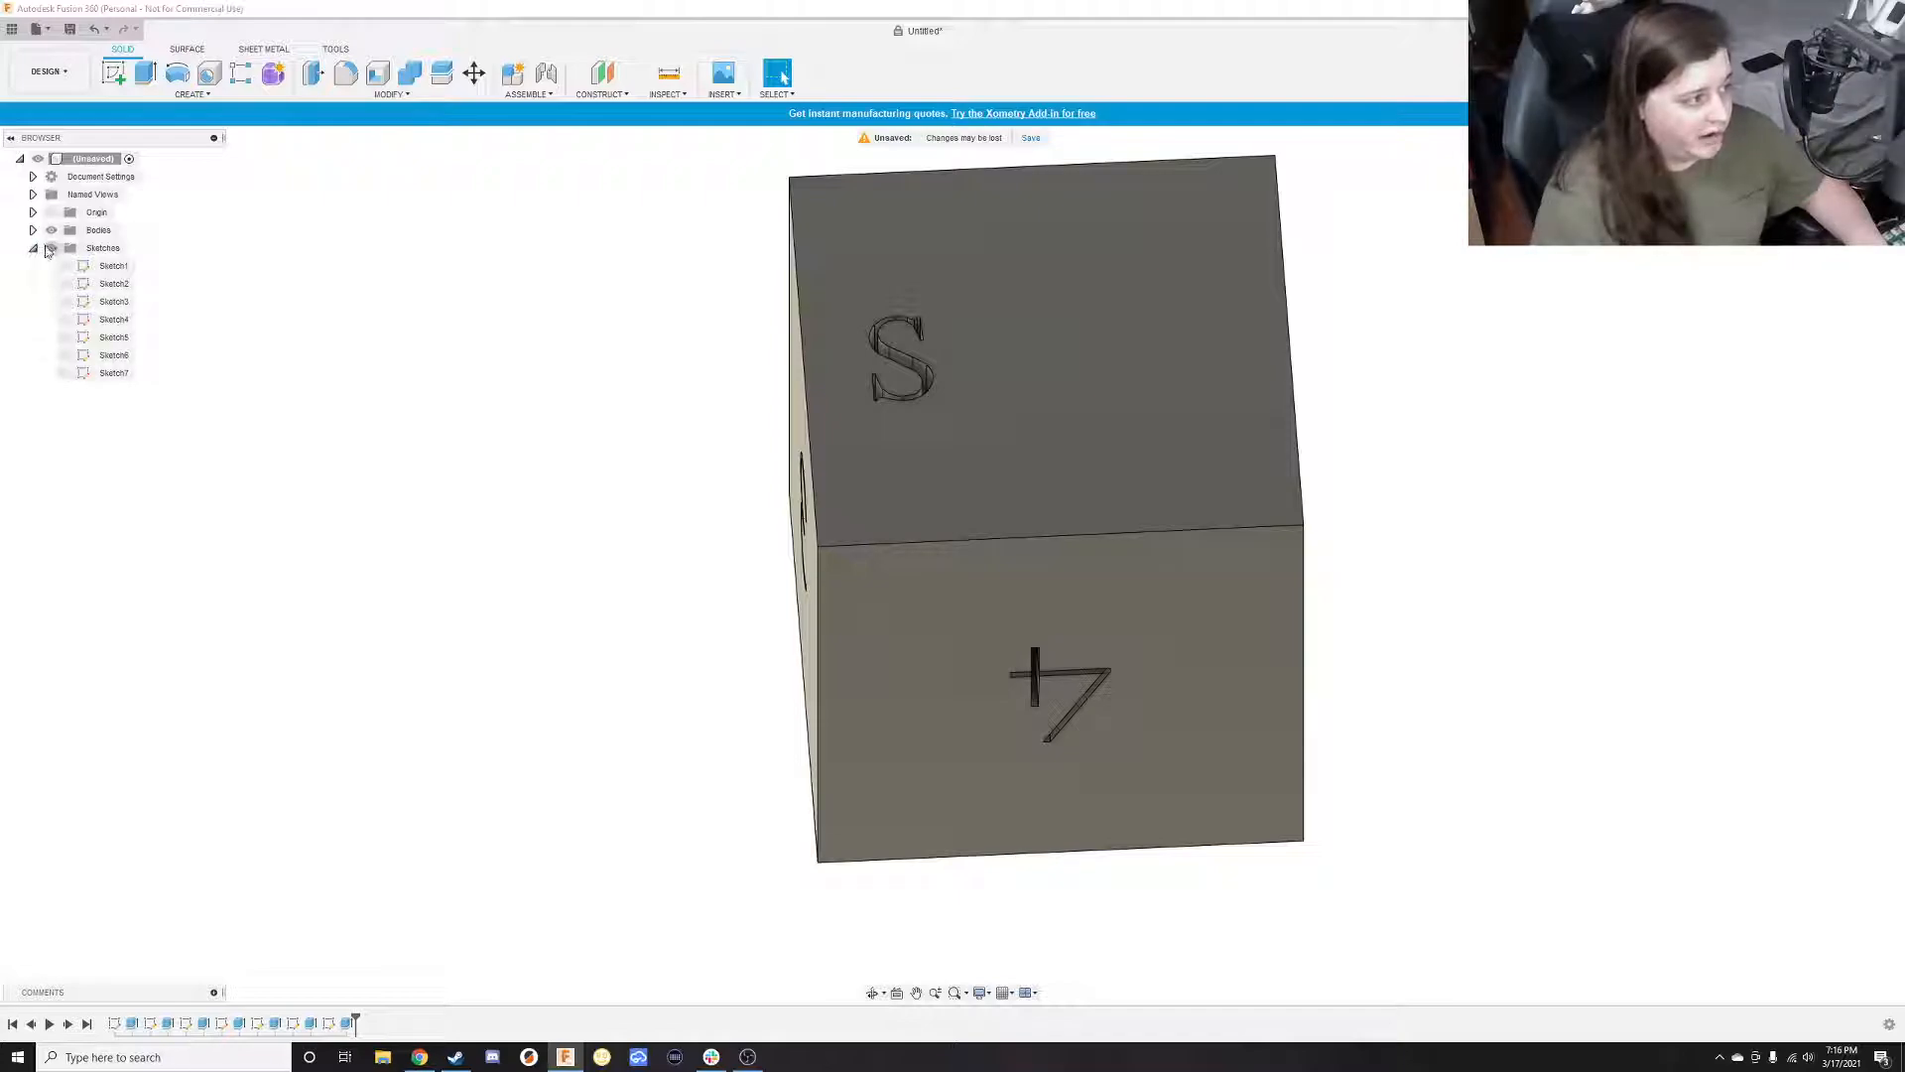
click(32, 248)
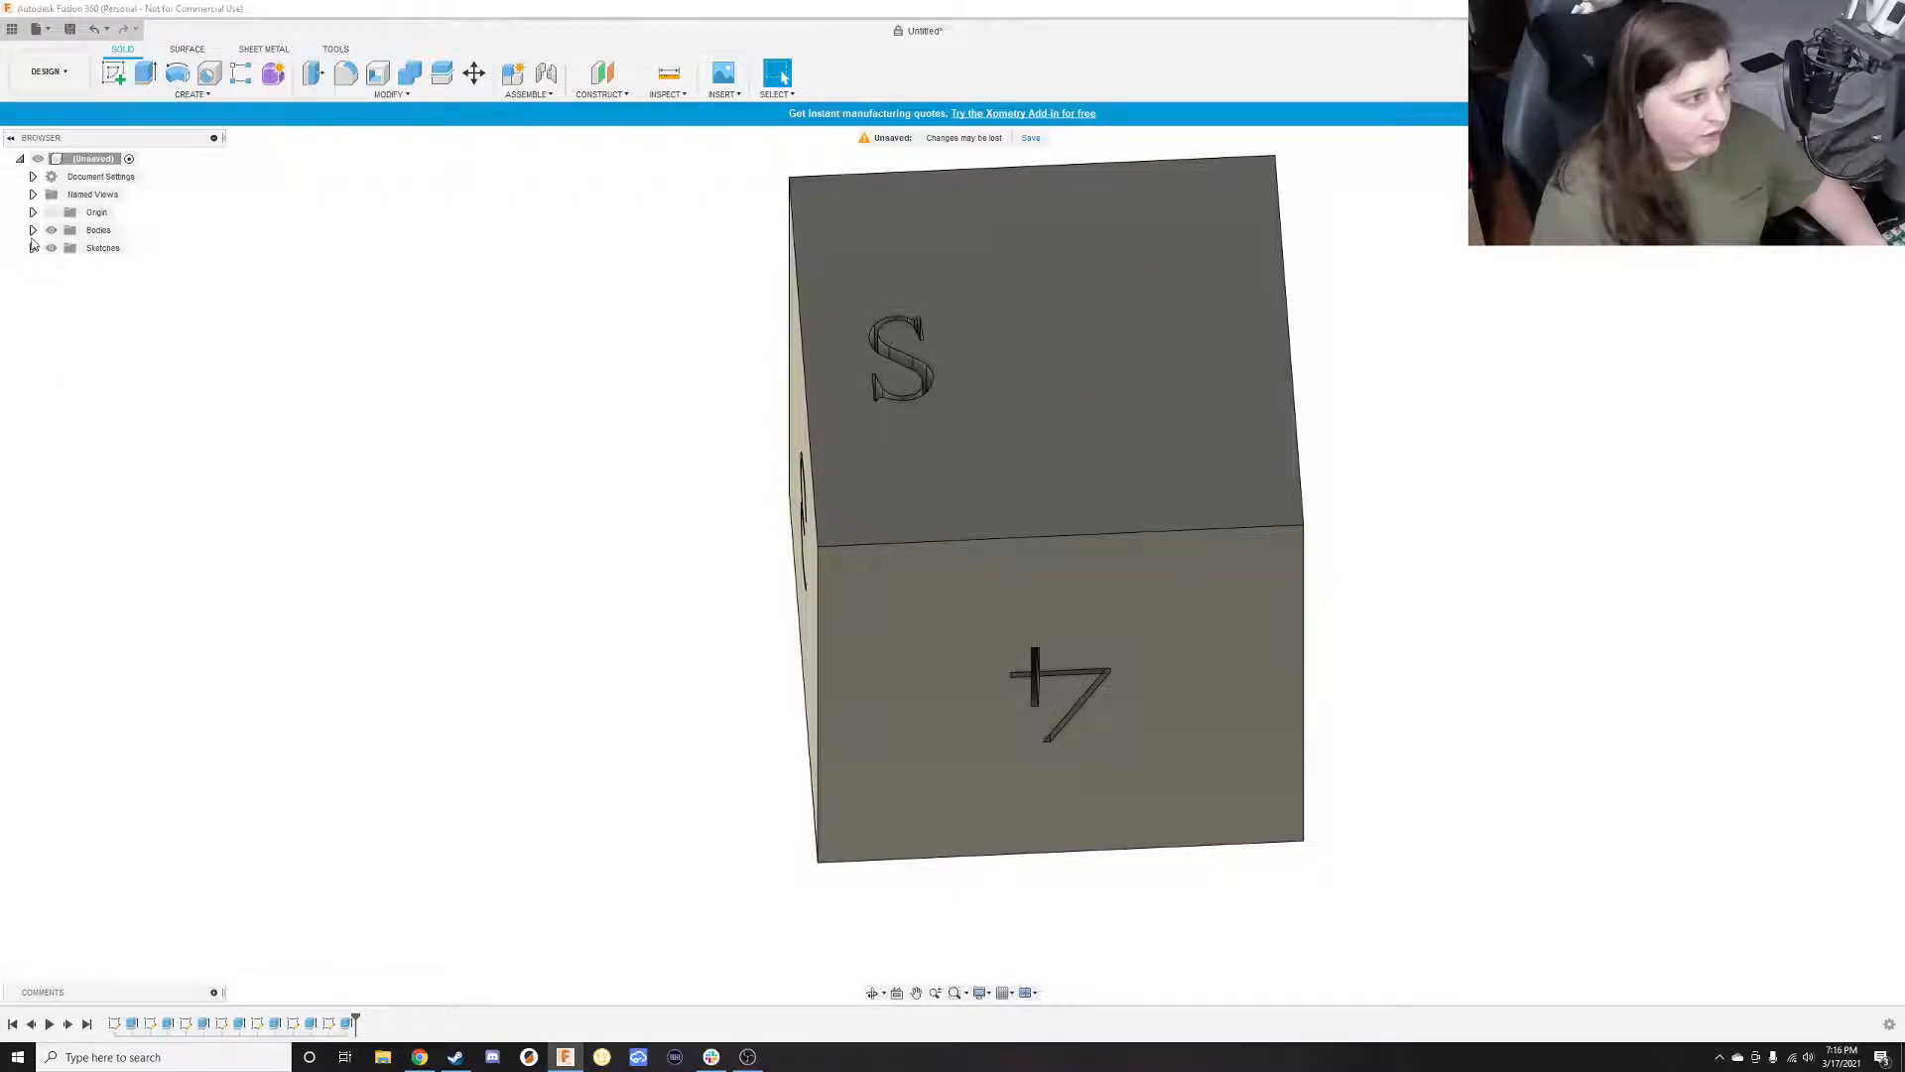
click(33, 248)
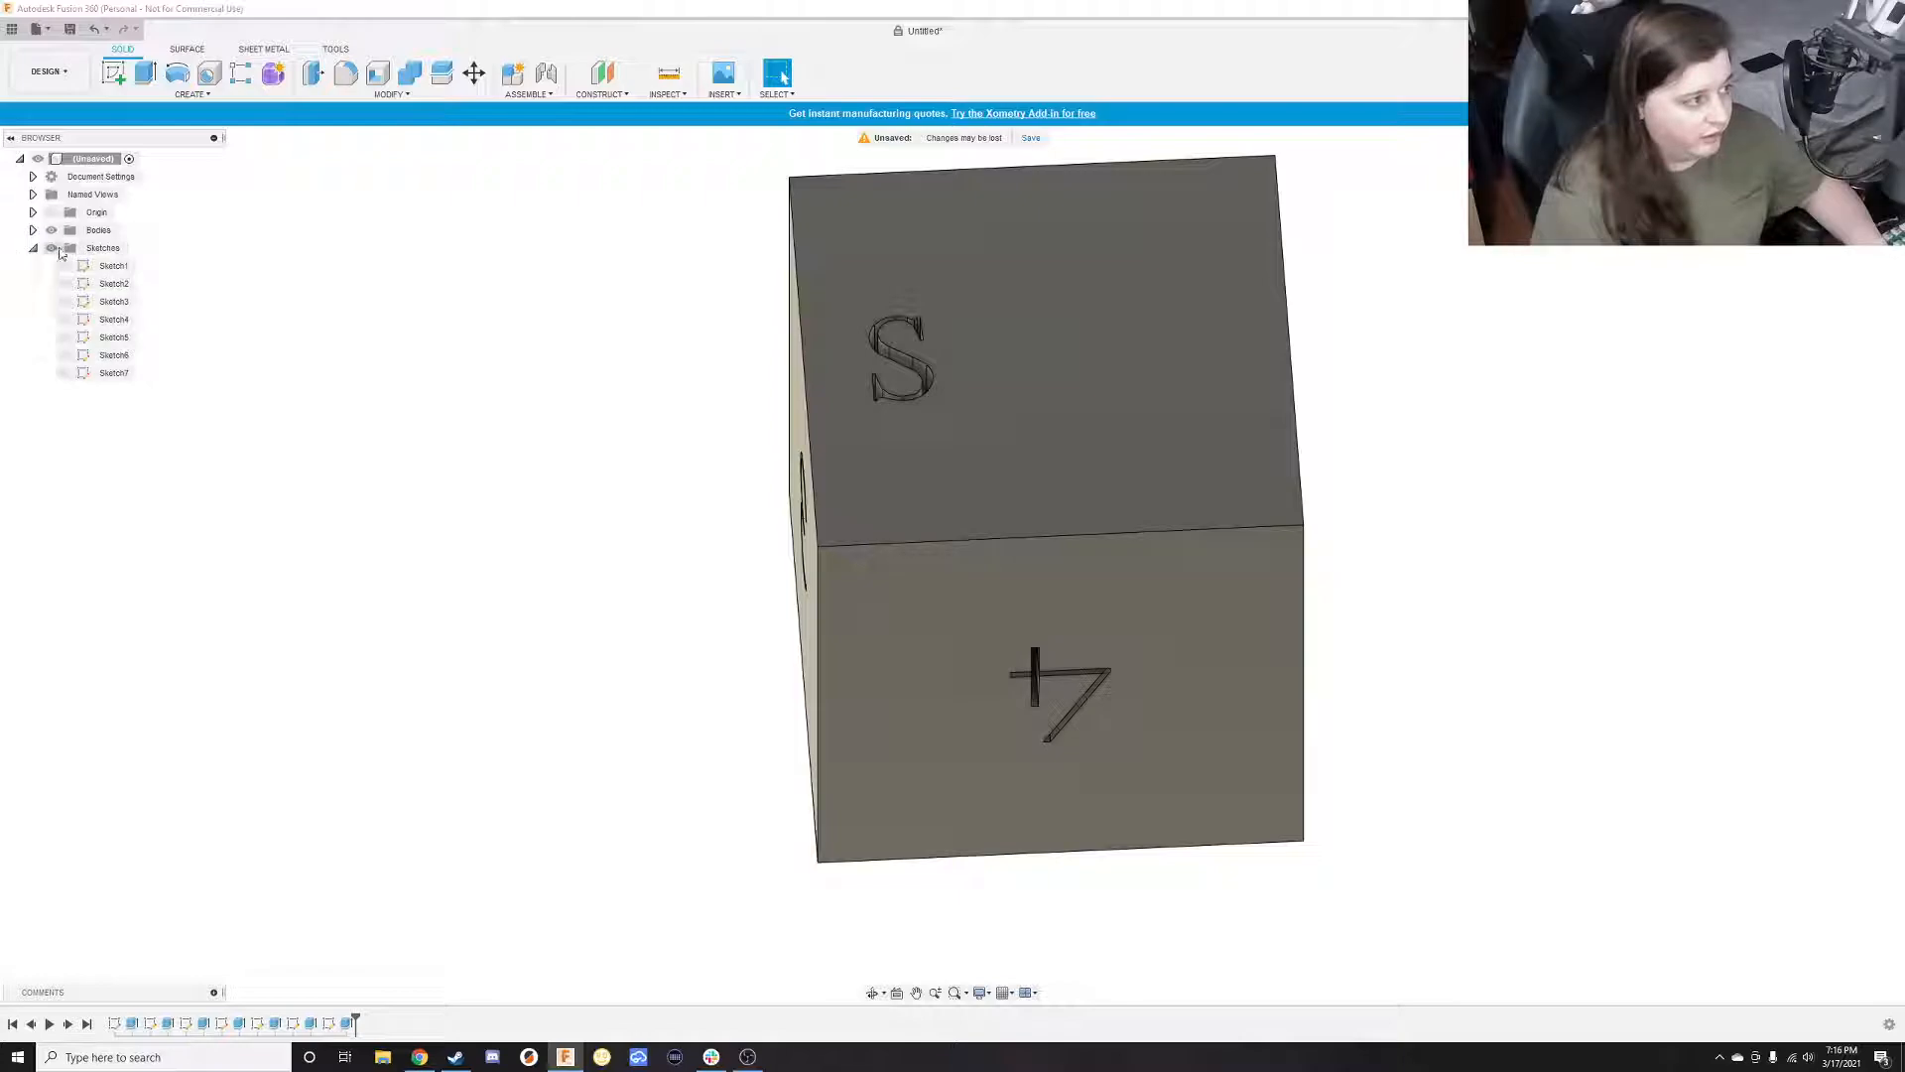
click(64, 378)
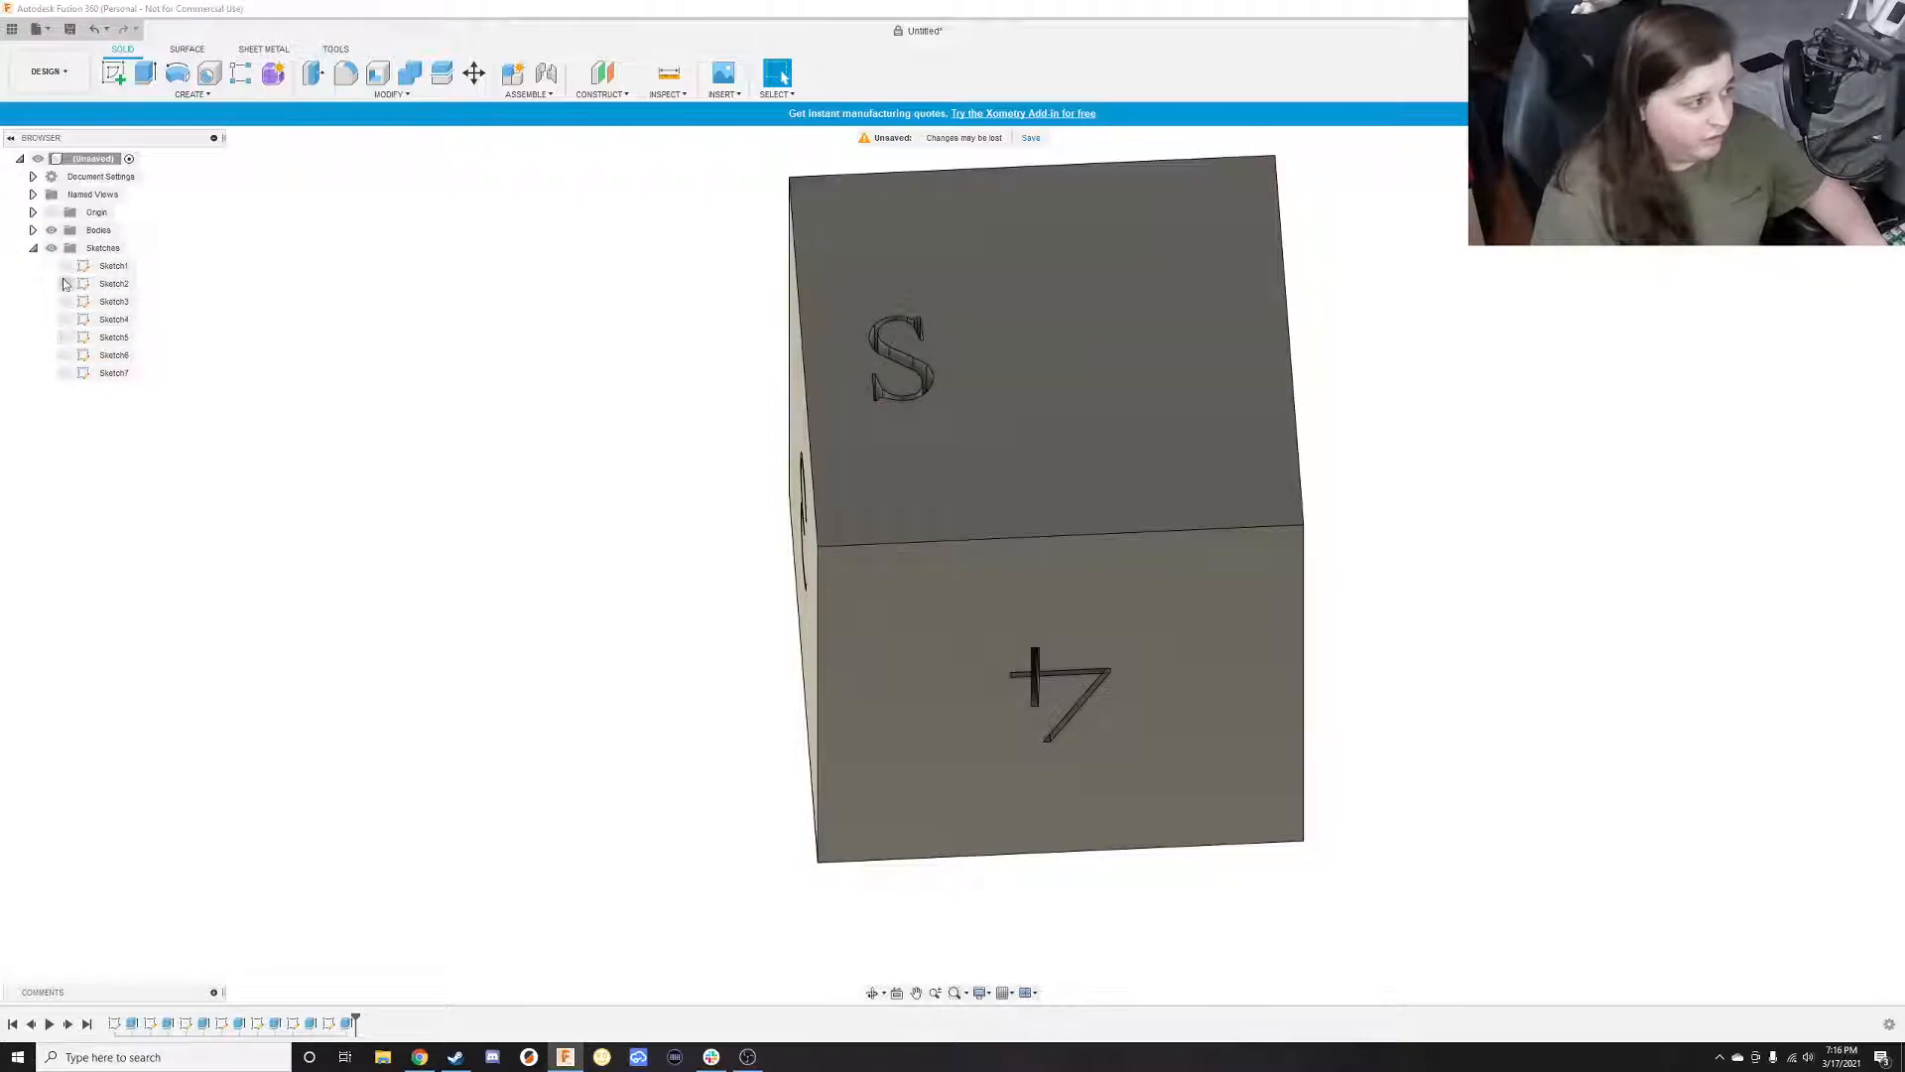
click(65, 374)
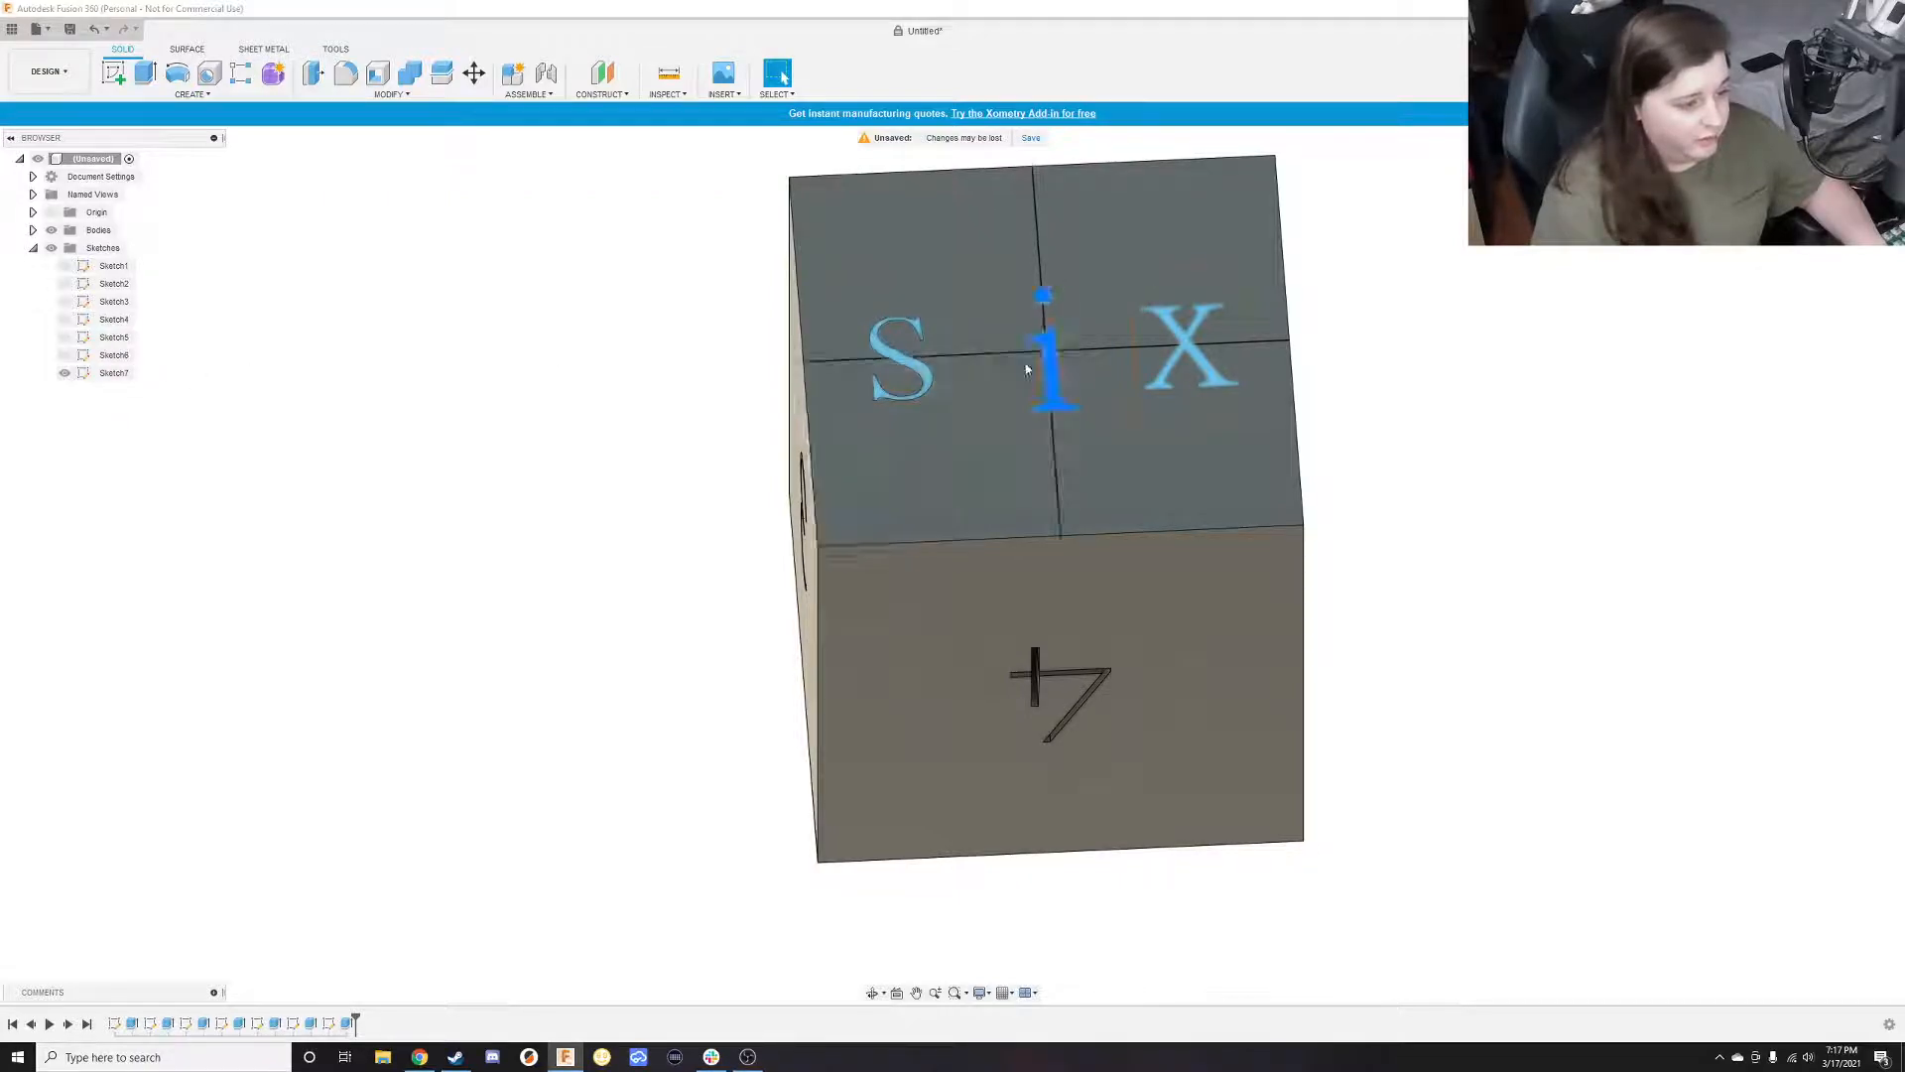
Extrude the letter i as a cut with a distance of -10 mm into the cube
shift+middle_drag(1429, 332, 1386, 343)
key(Escape)
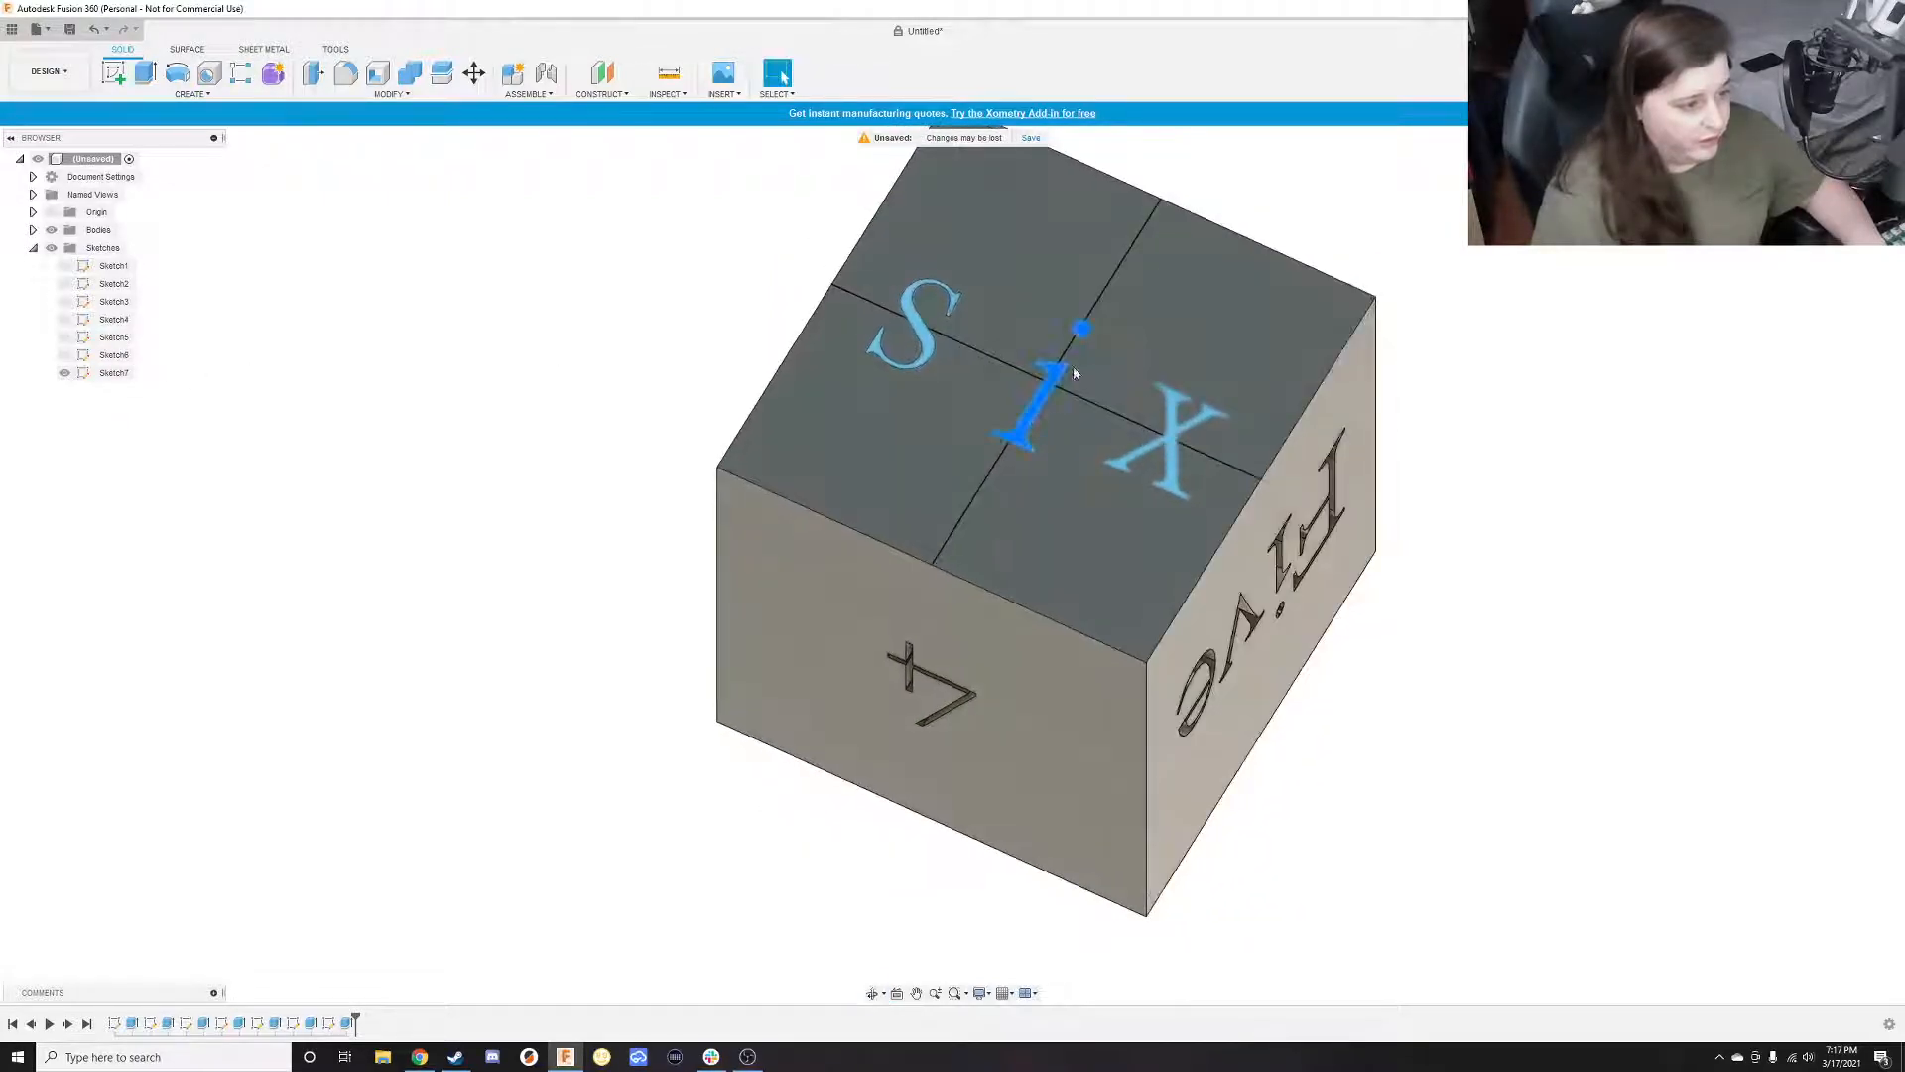
click(1048, 390)
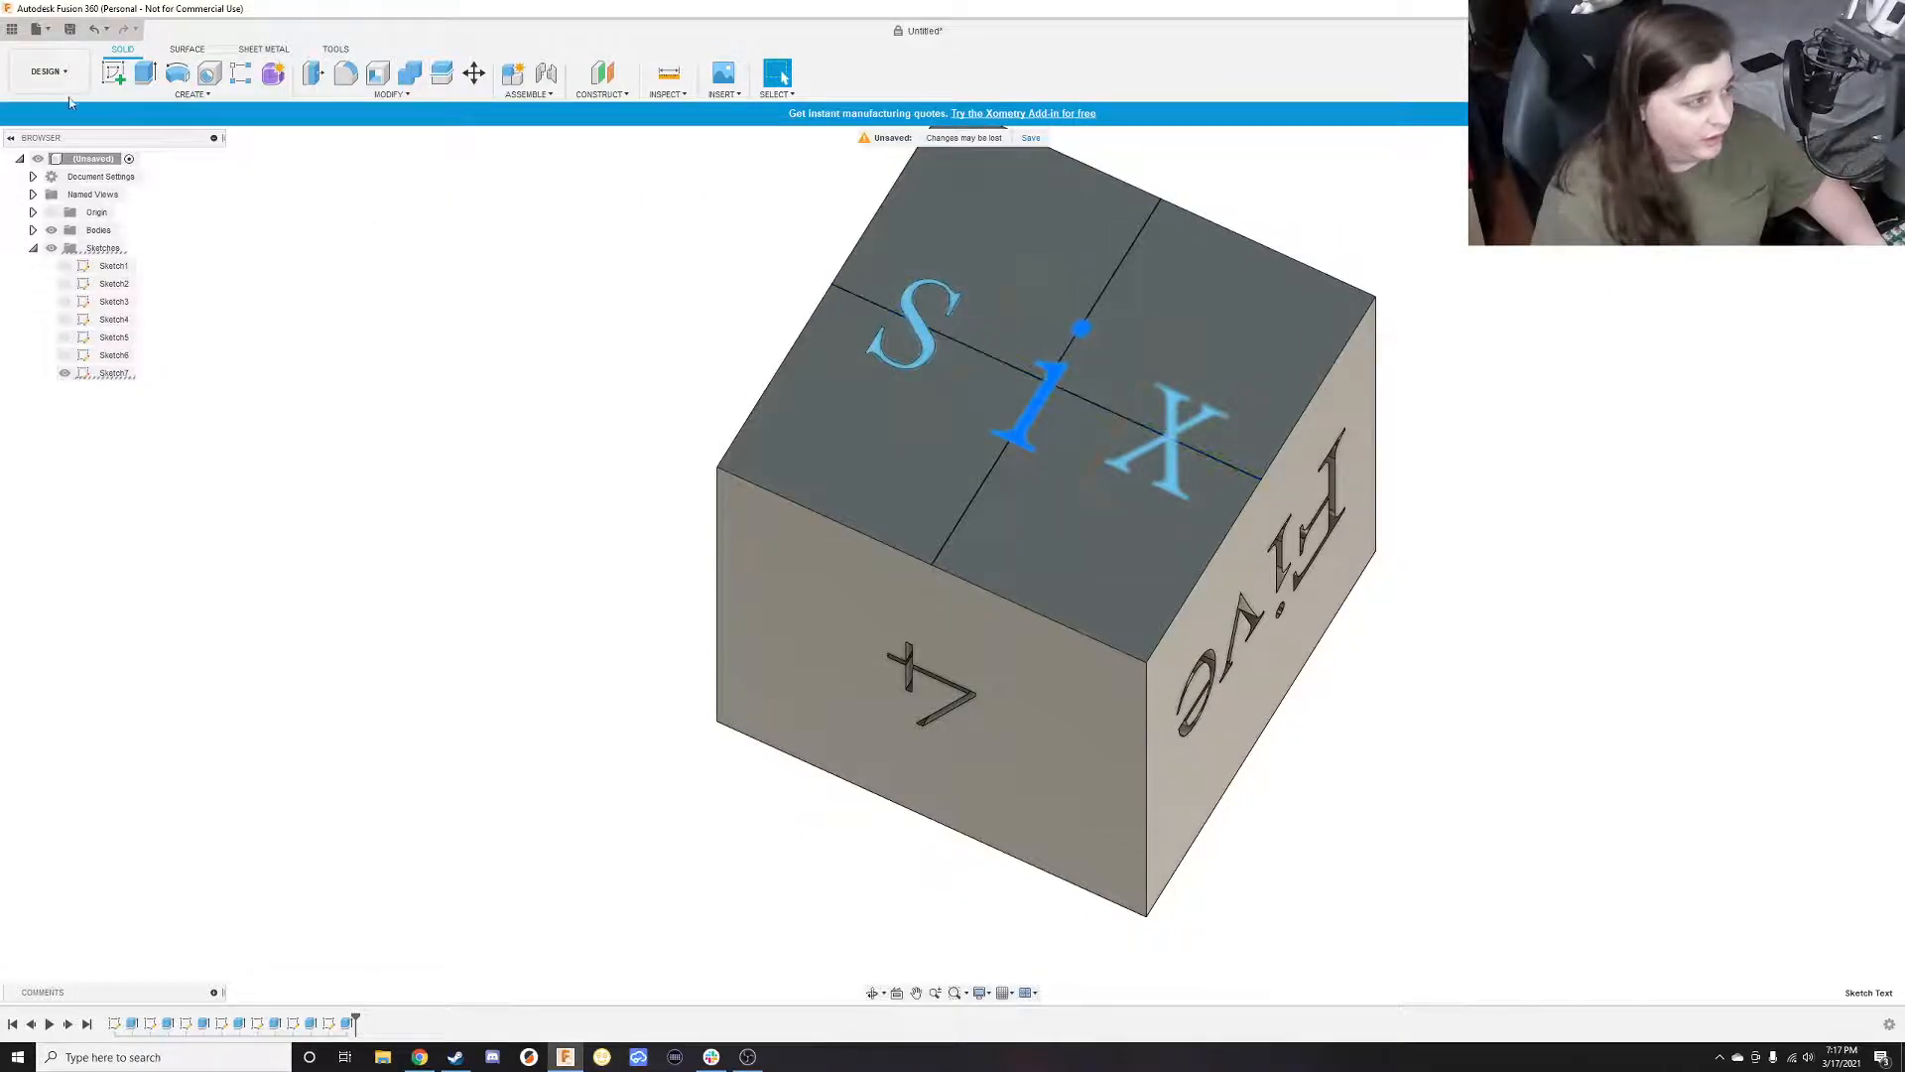
click(144, 75)
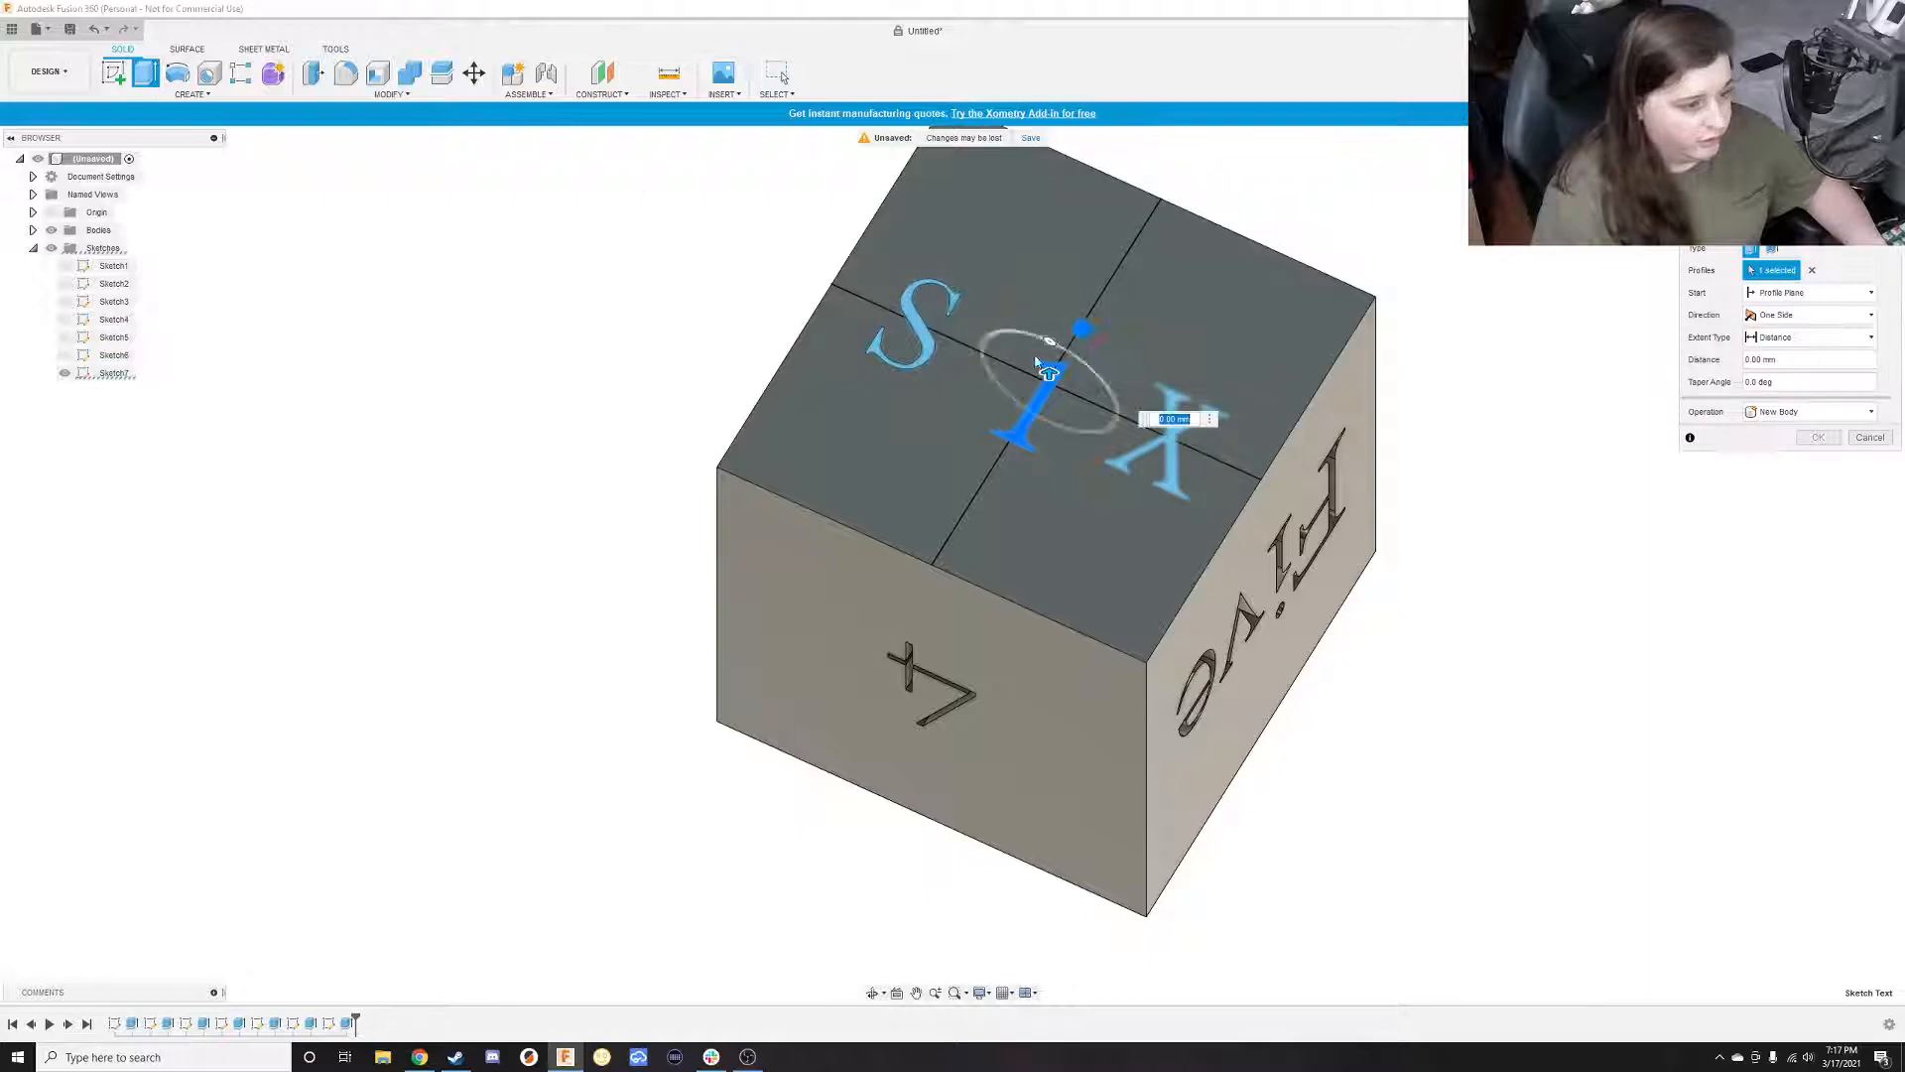
text(-10)
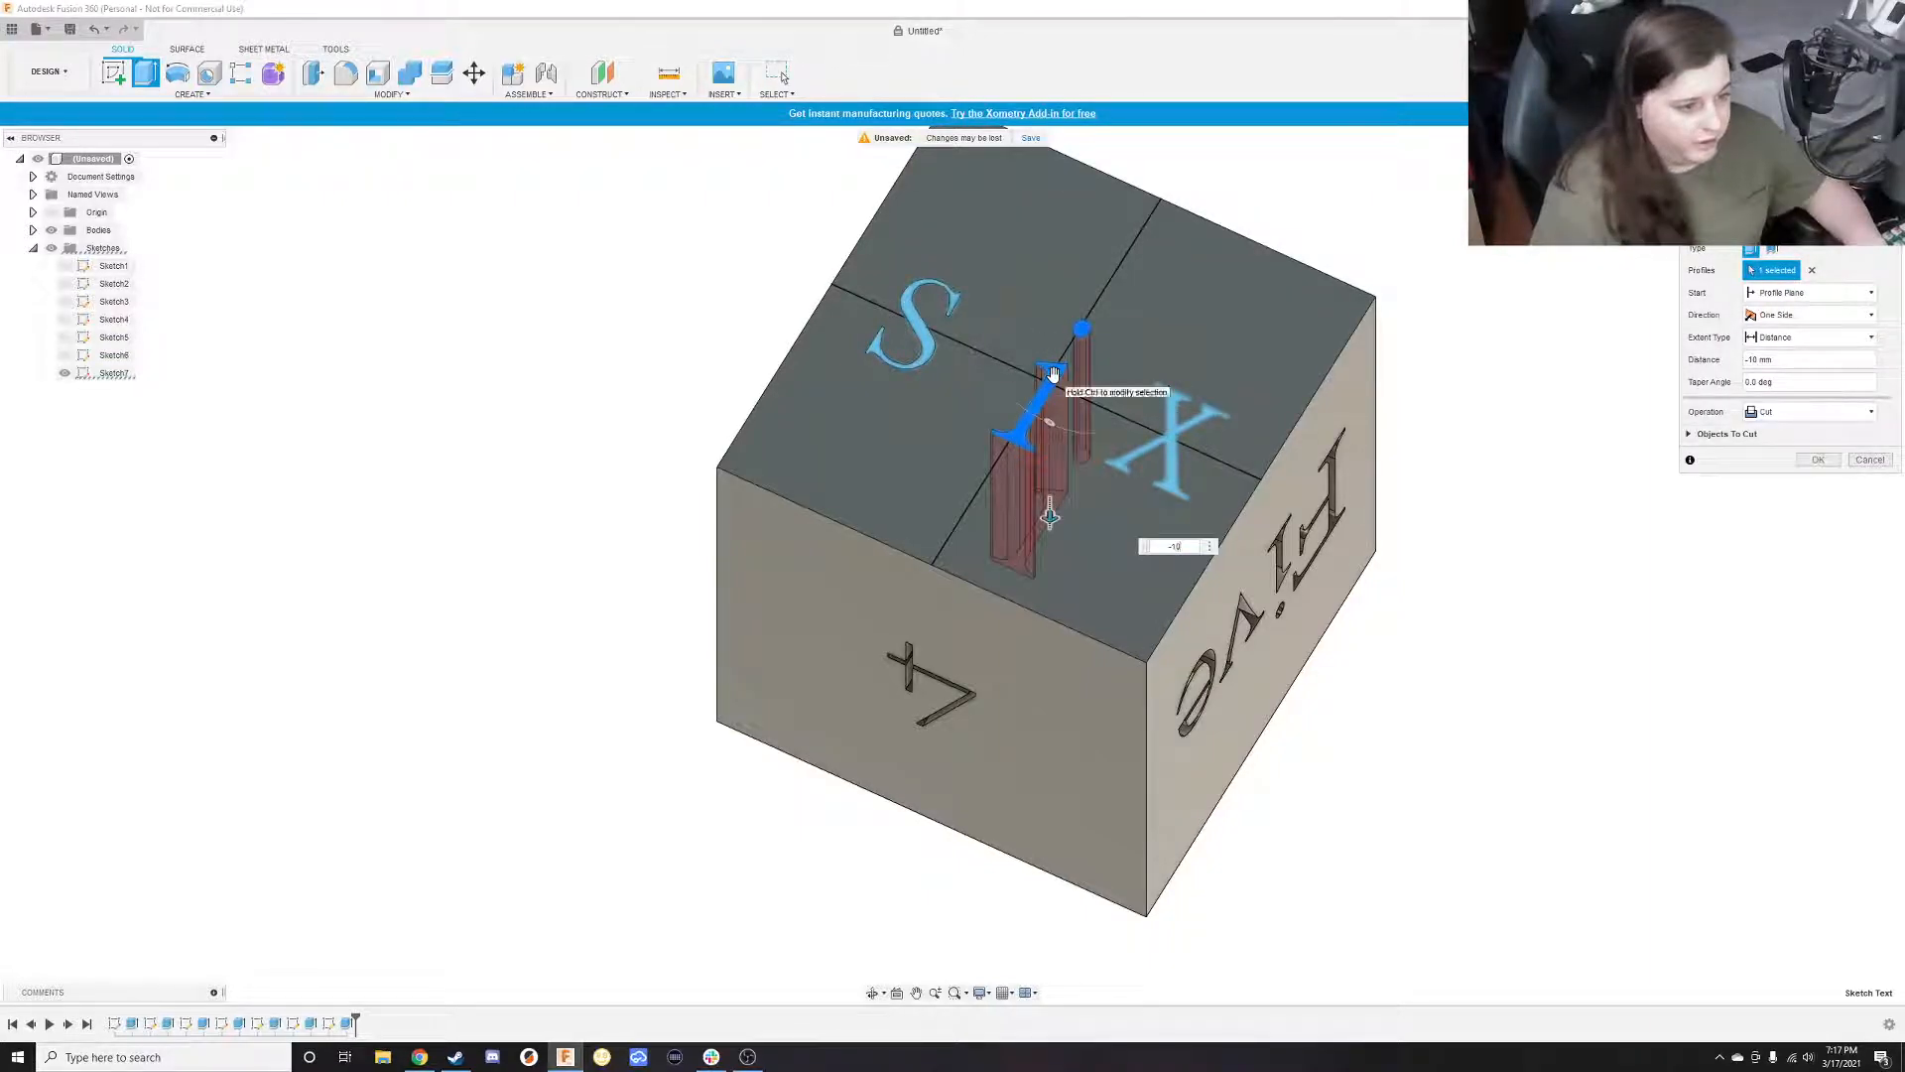
key(Return)
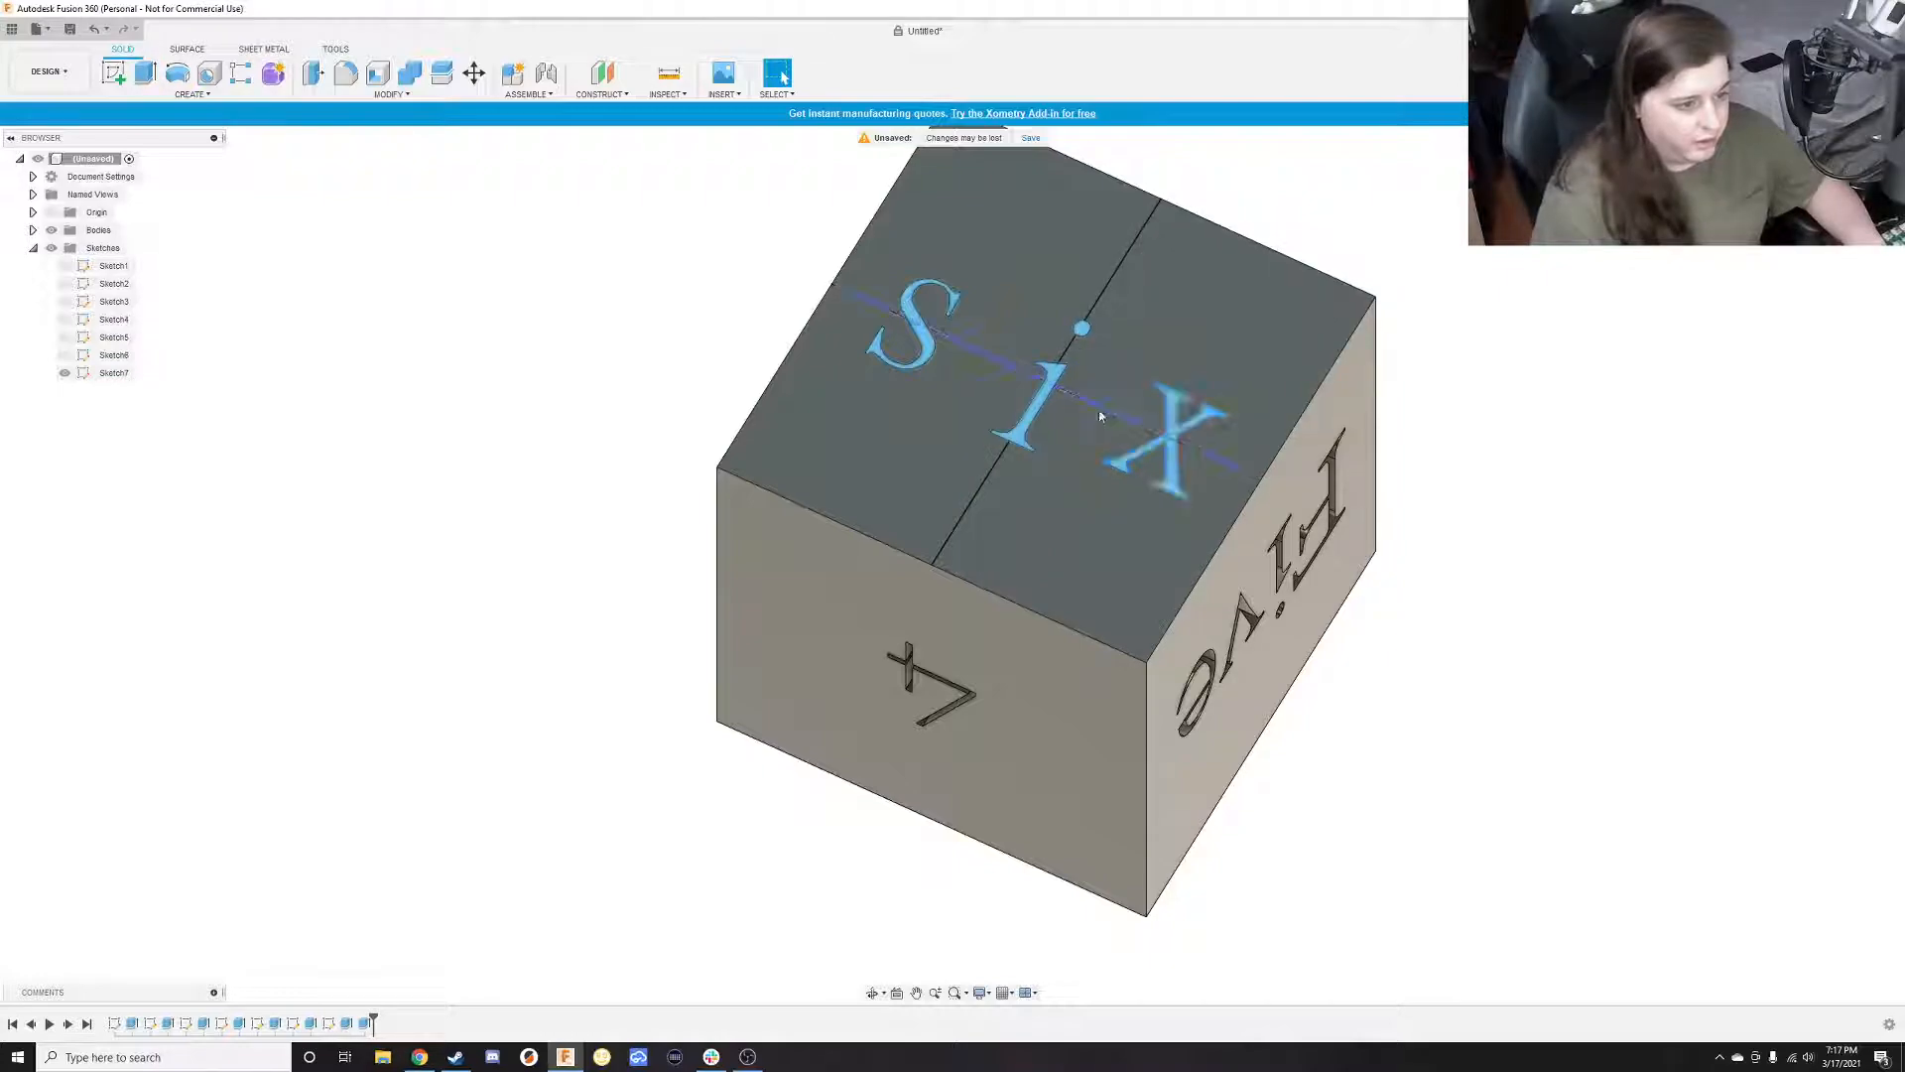
Extrude the letter x as a cut into the same face of the cube
shift+middle_drag(1070, 469, 1022, 486)
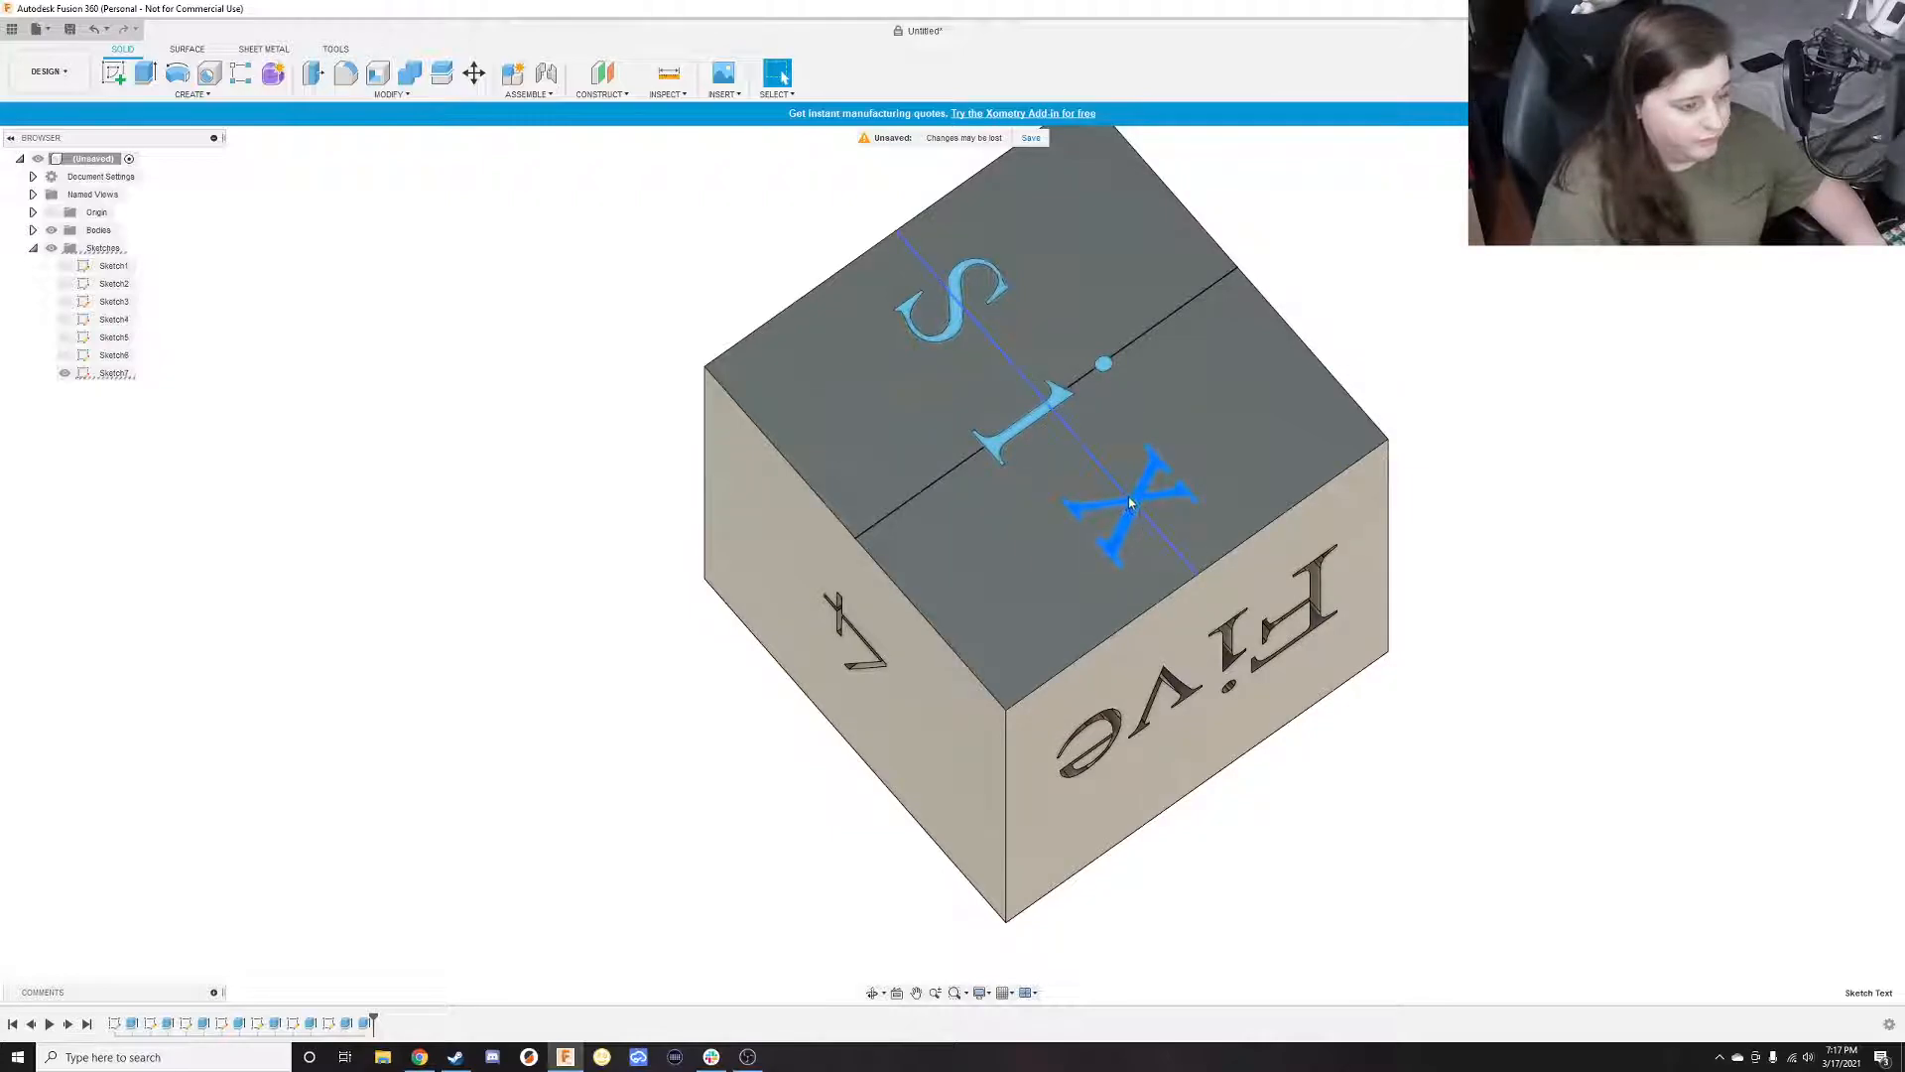
click(146, 72)
click(874, 384)
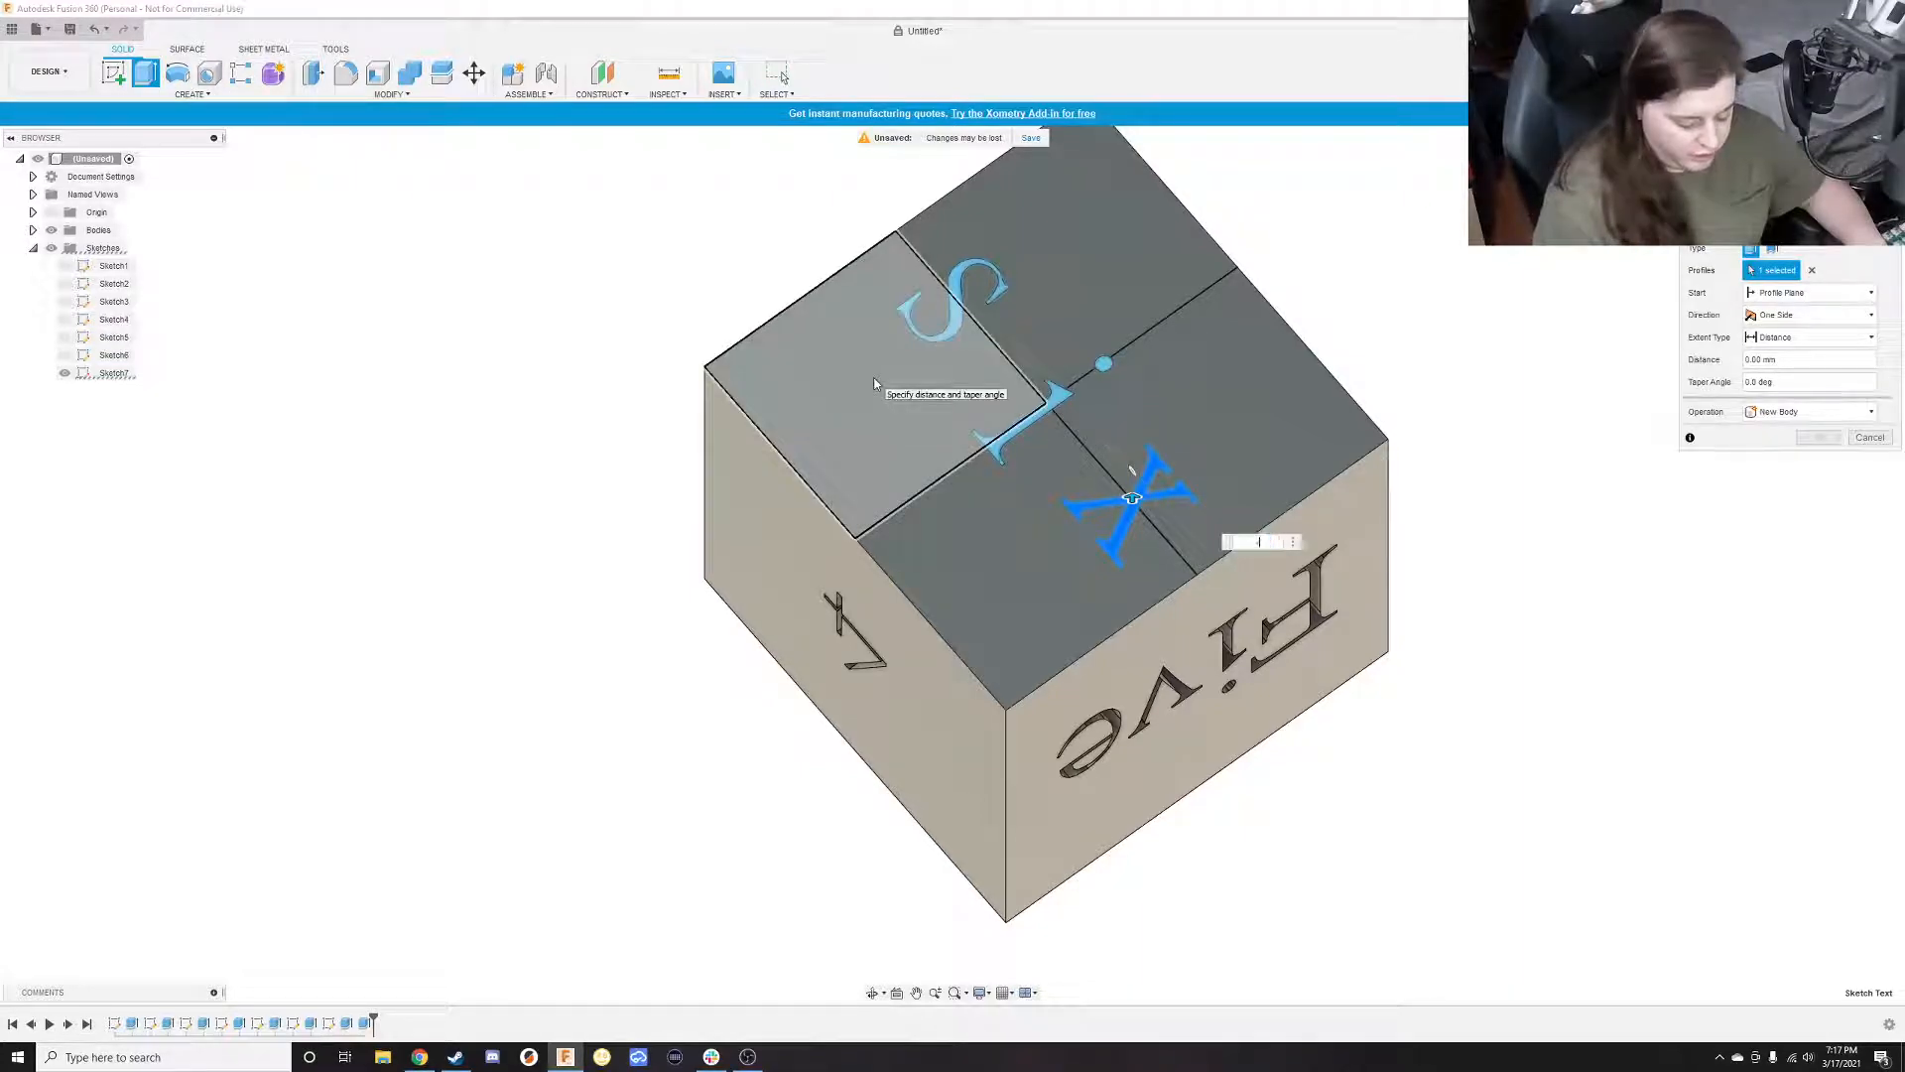
key(Return)
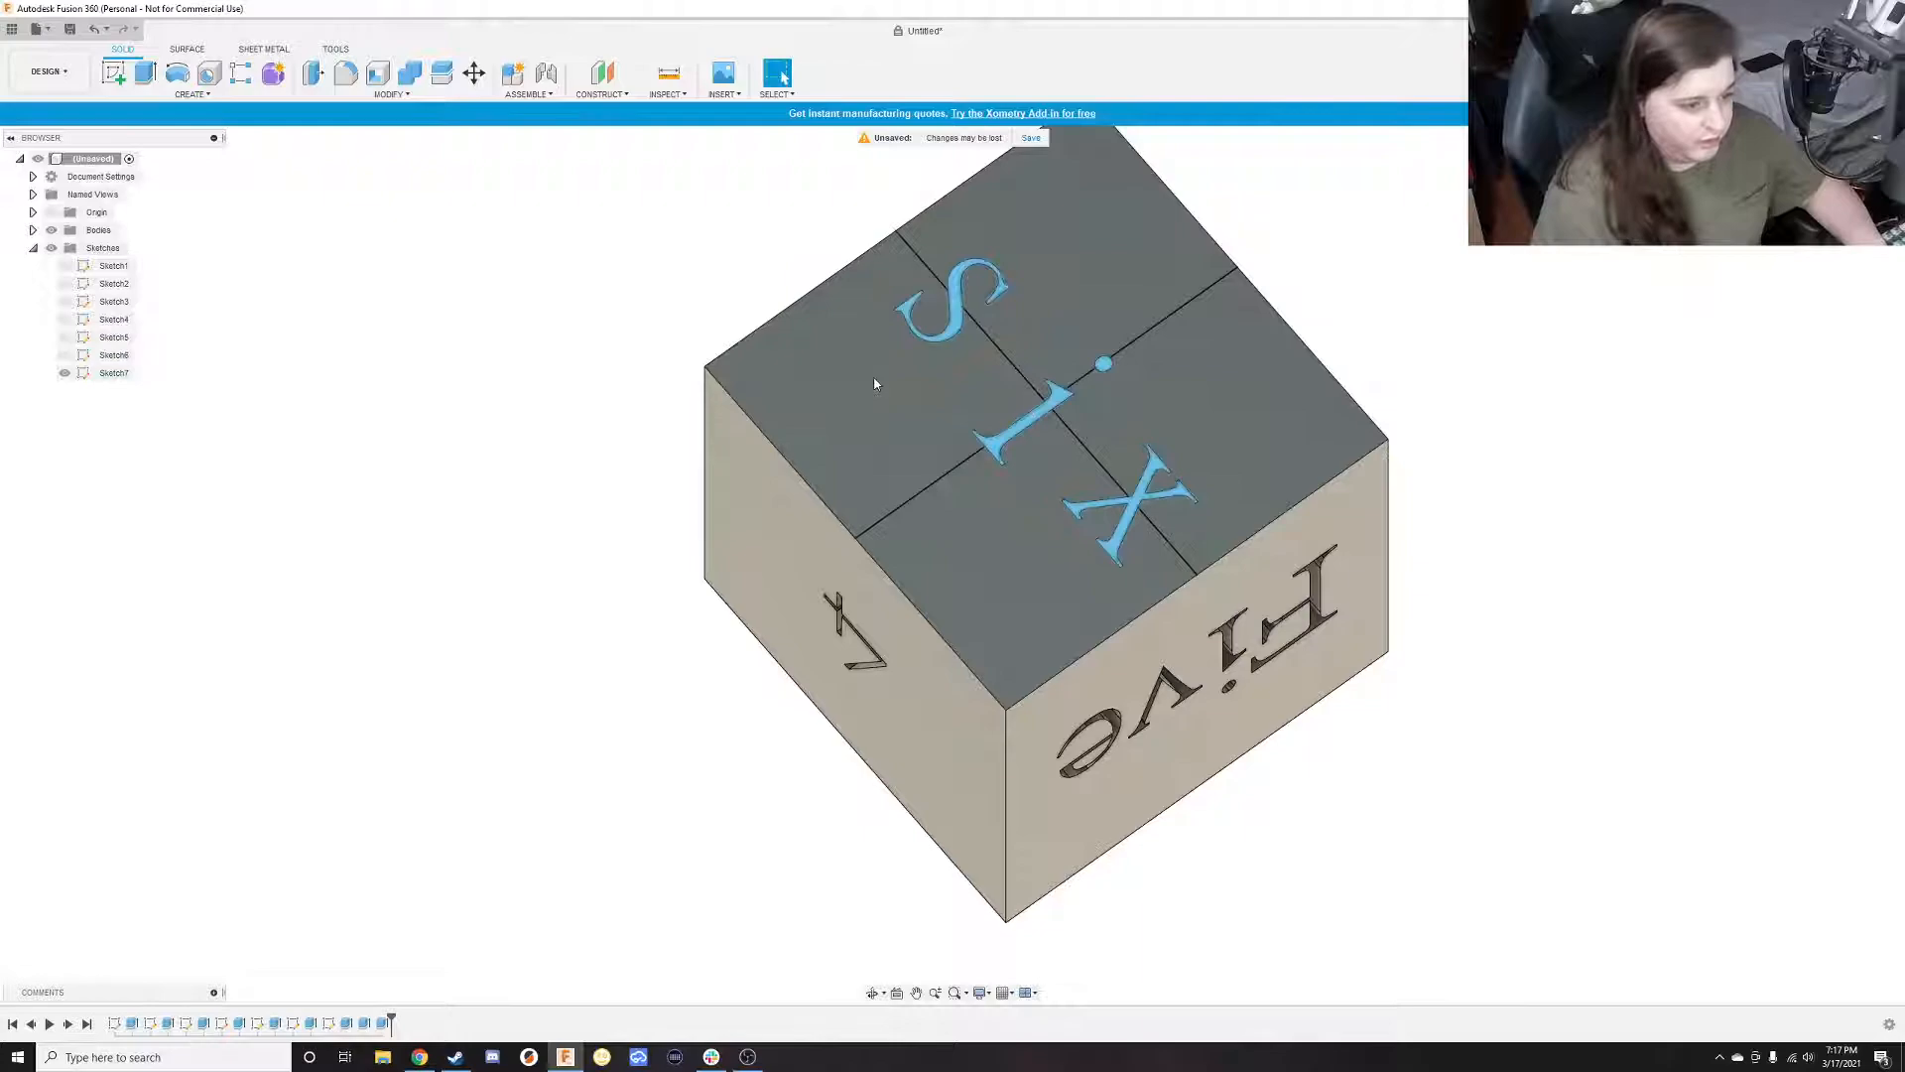
Hide Sketch7 so only the cut letters s, i and x remain on the cube's face
scroll(880, 294, up, 1)
shift+middle_drag(1051, 422, 1159, 377)
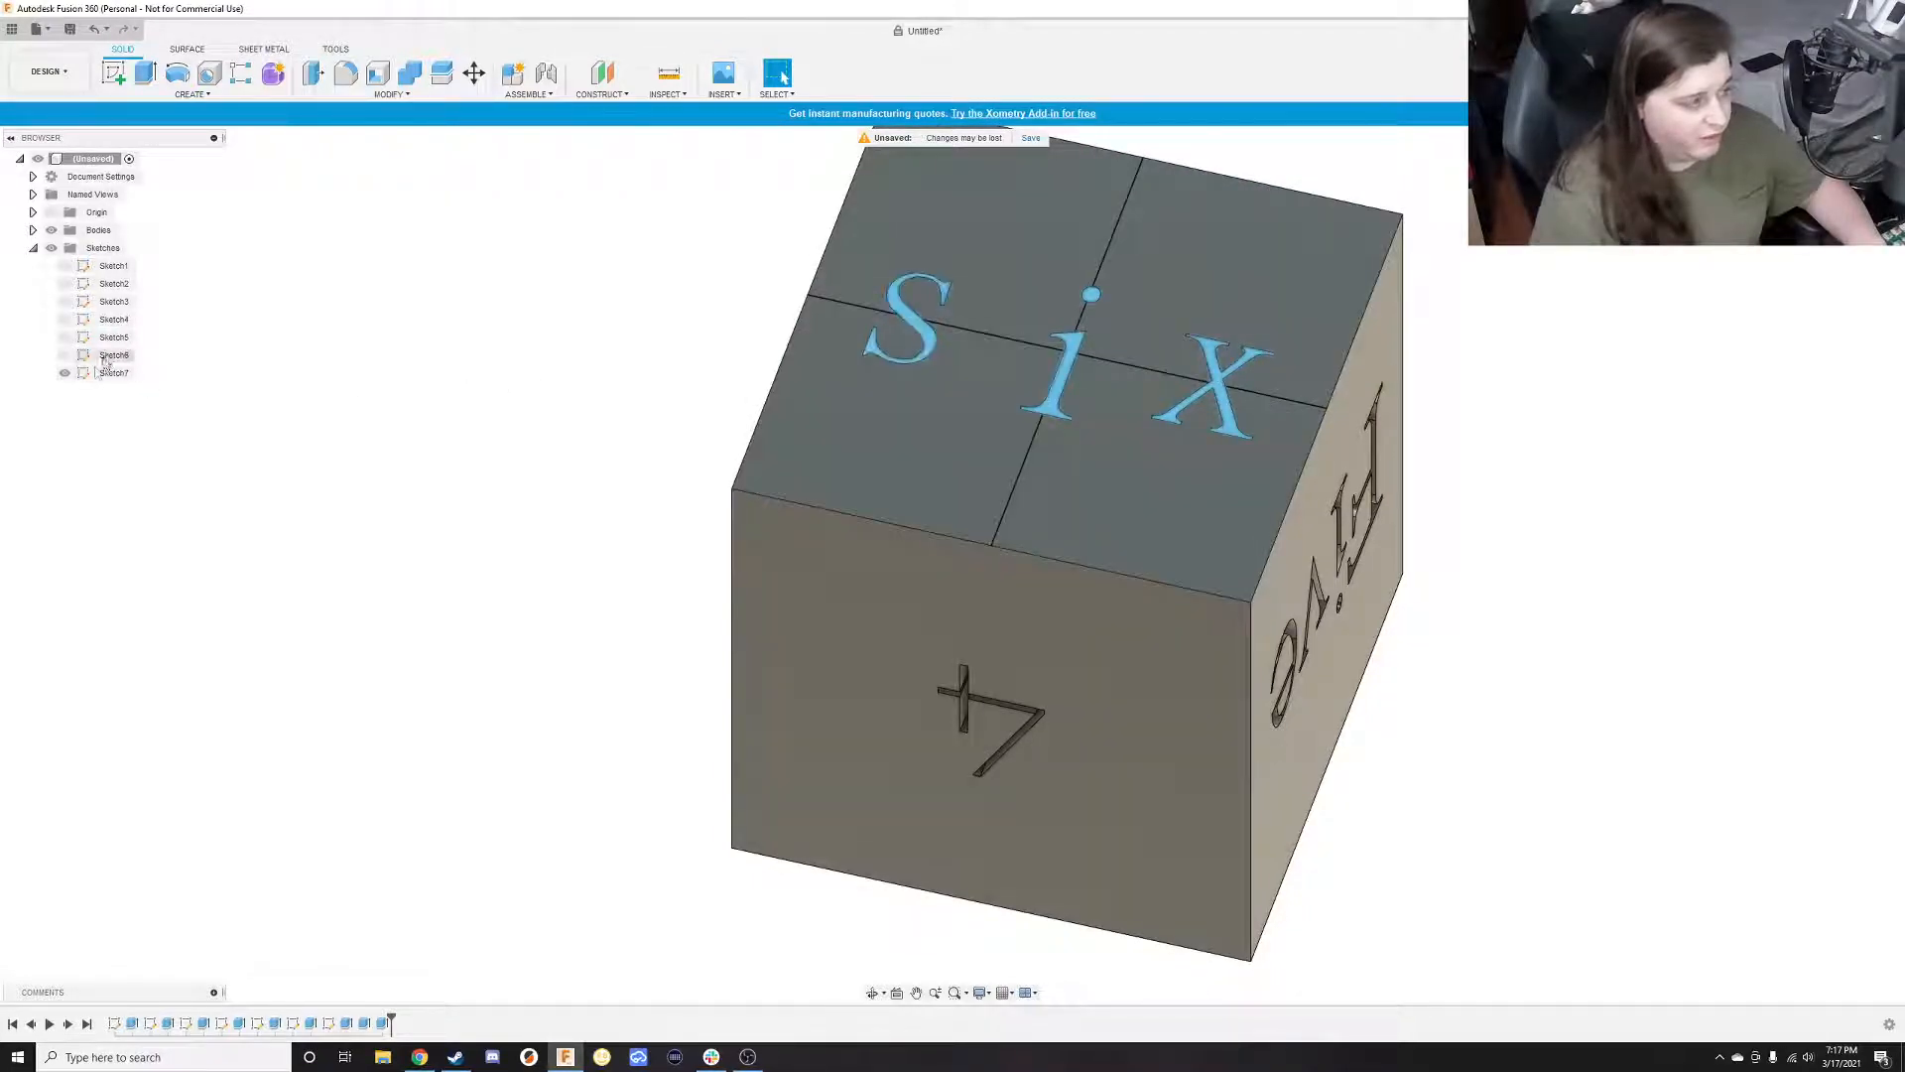
click(69, 378)
click(65, 375)
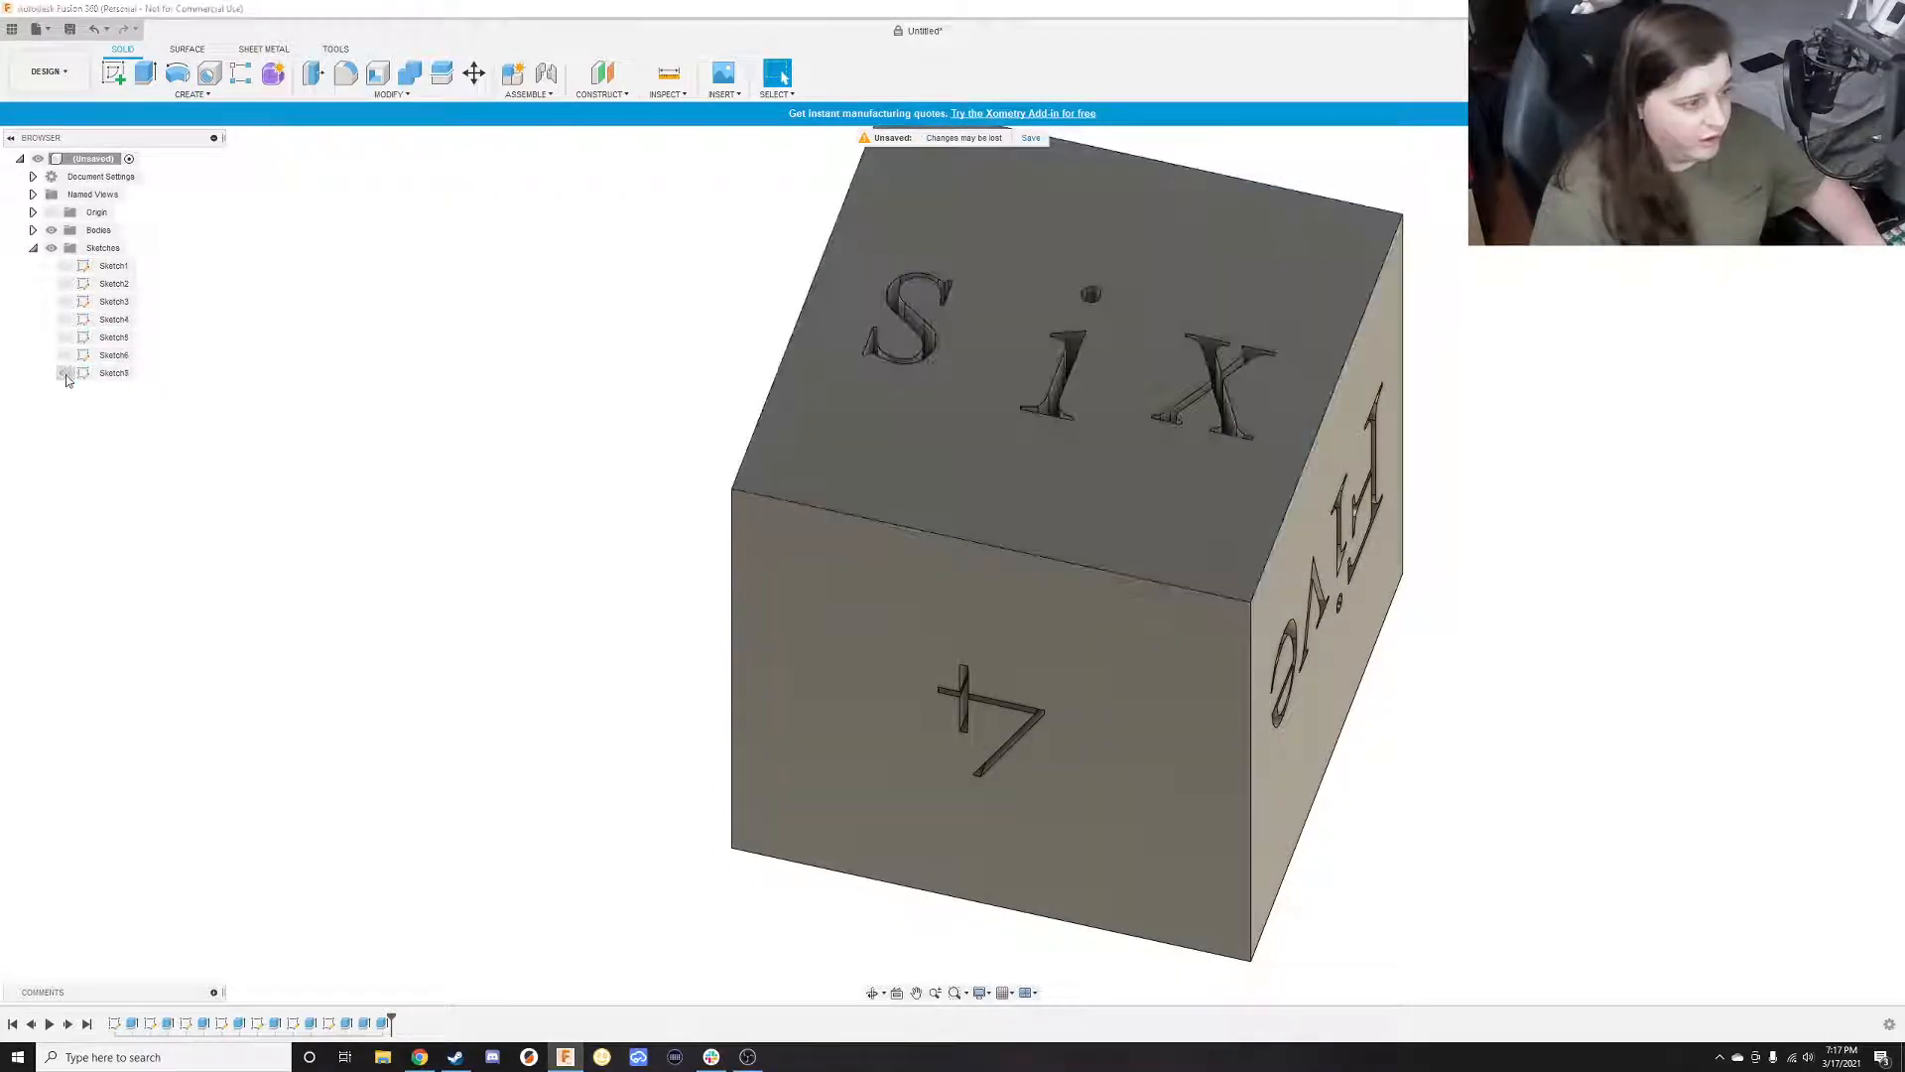
Examine the finished die from several sides to check the numbers and words cut into its faces
shift+middle_drag(900, 288, 1590, 539)
scroll(1541, 515, down, 4)
middle_drag(1488, 312, 1219, 335)
scroll(1151, 426, down, 4)
scroll(1112, 427, up, 1)
shift+middle_drag(1112, 428, 1247, 535)
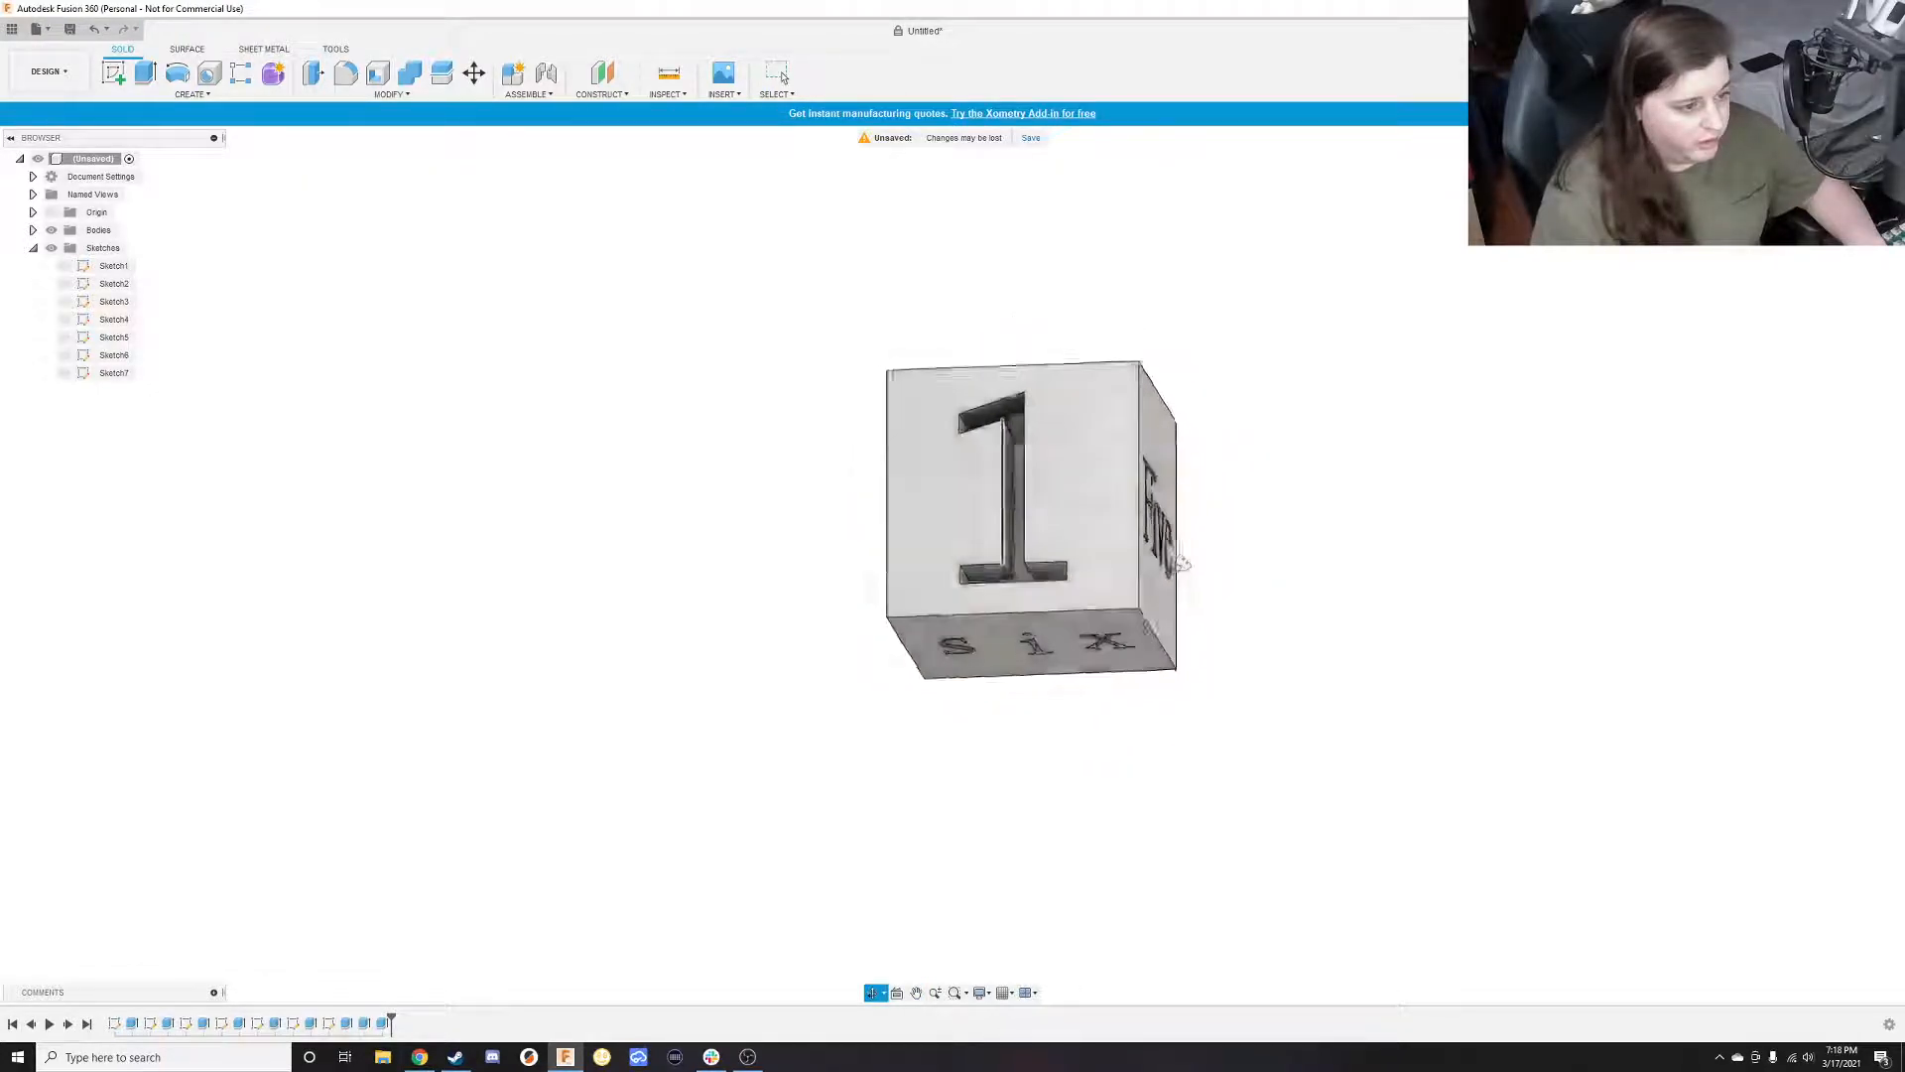
drag(1239, 670, 837, 510)
key(Escape)
shift+middle_drag(877, 464, 1047, 421)
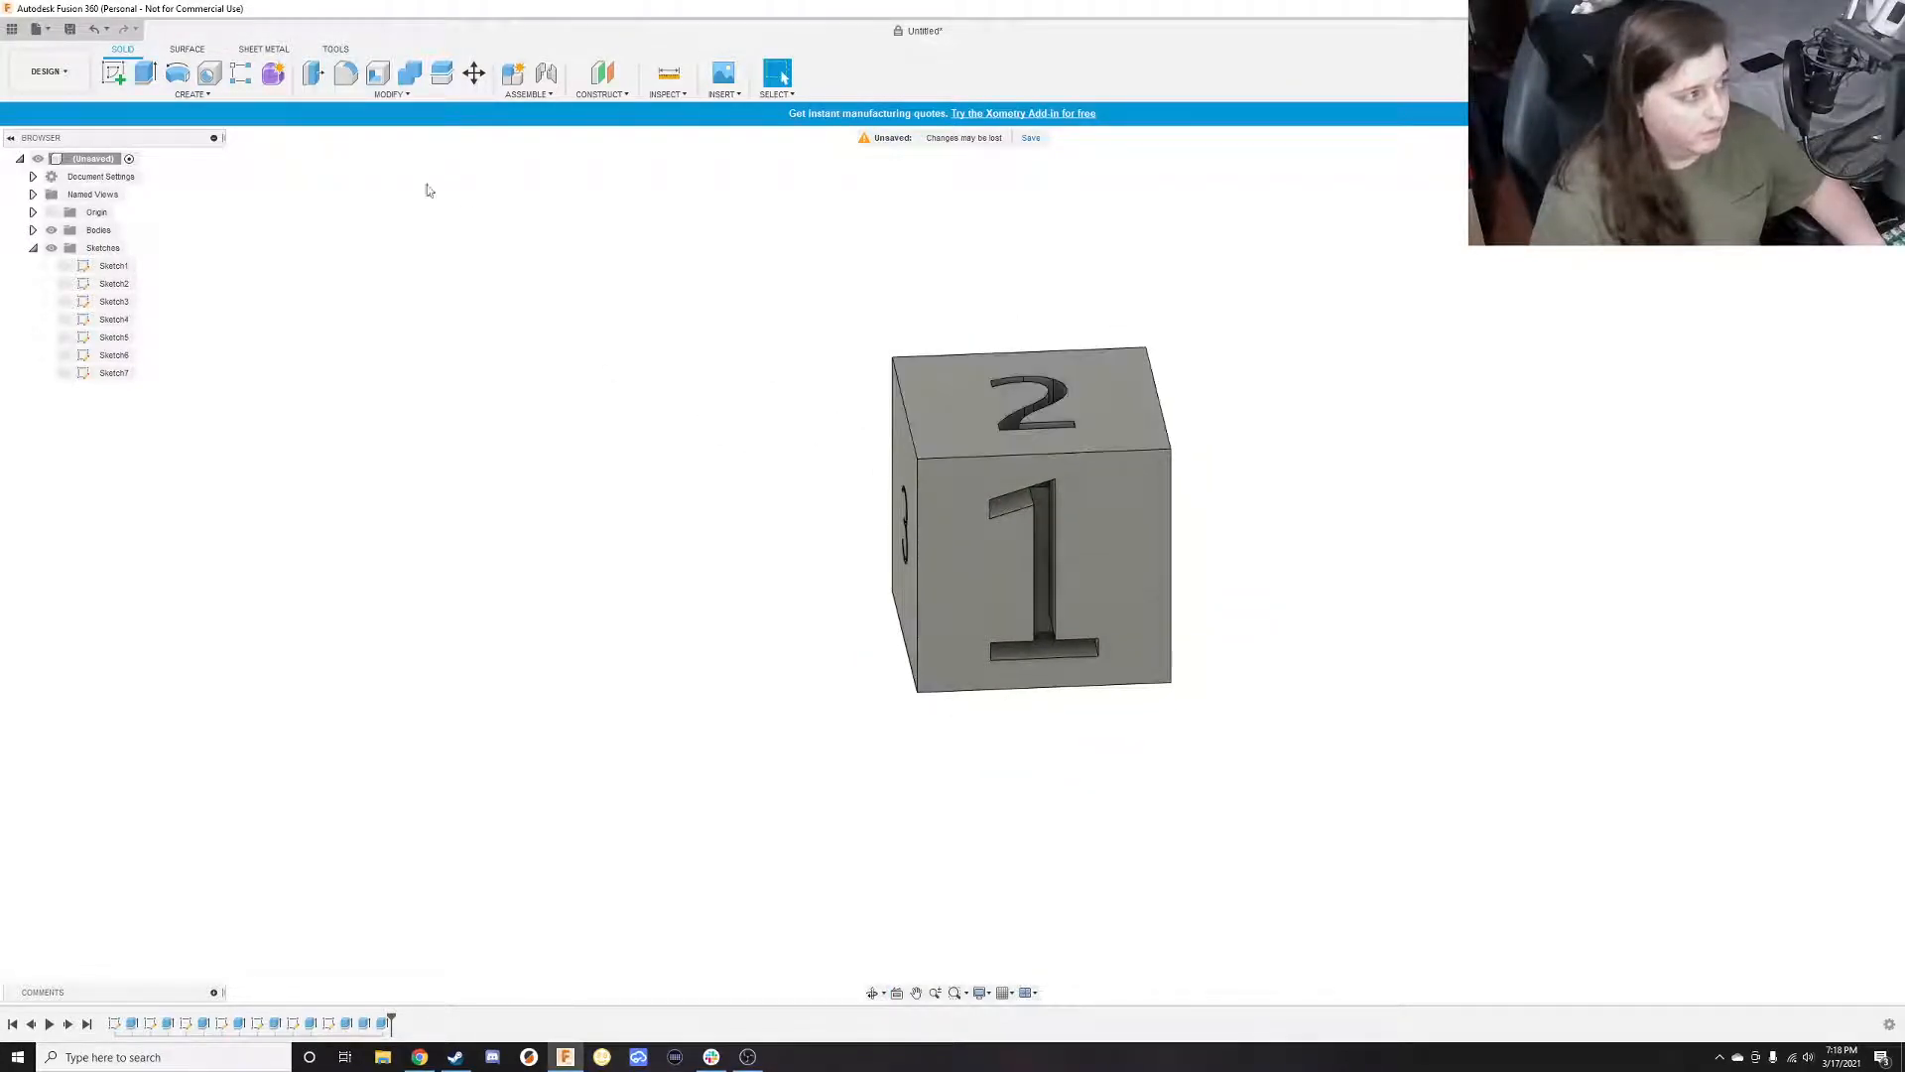
Save the design under the name Dice in the Admin Project location
click(71, 30)
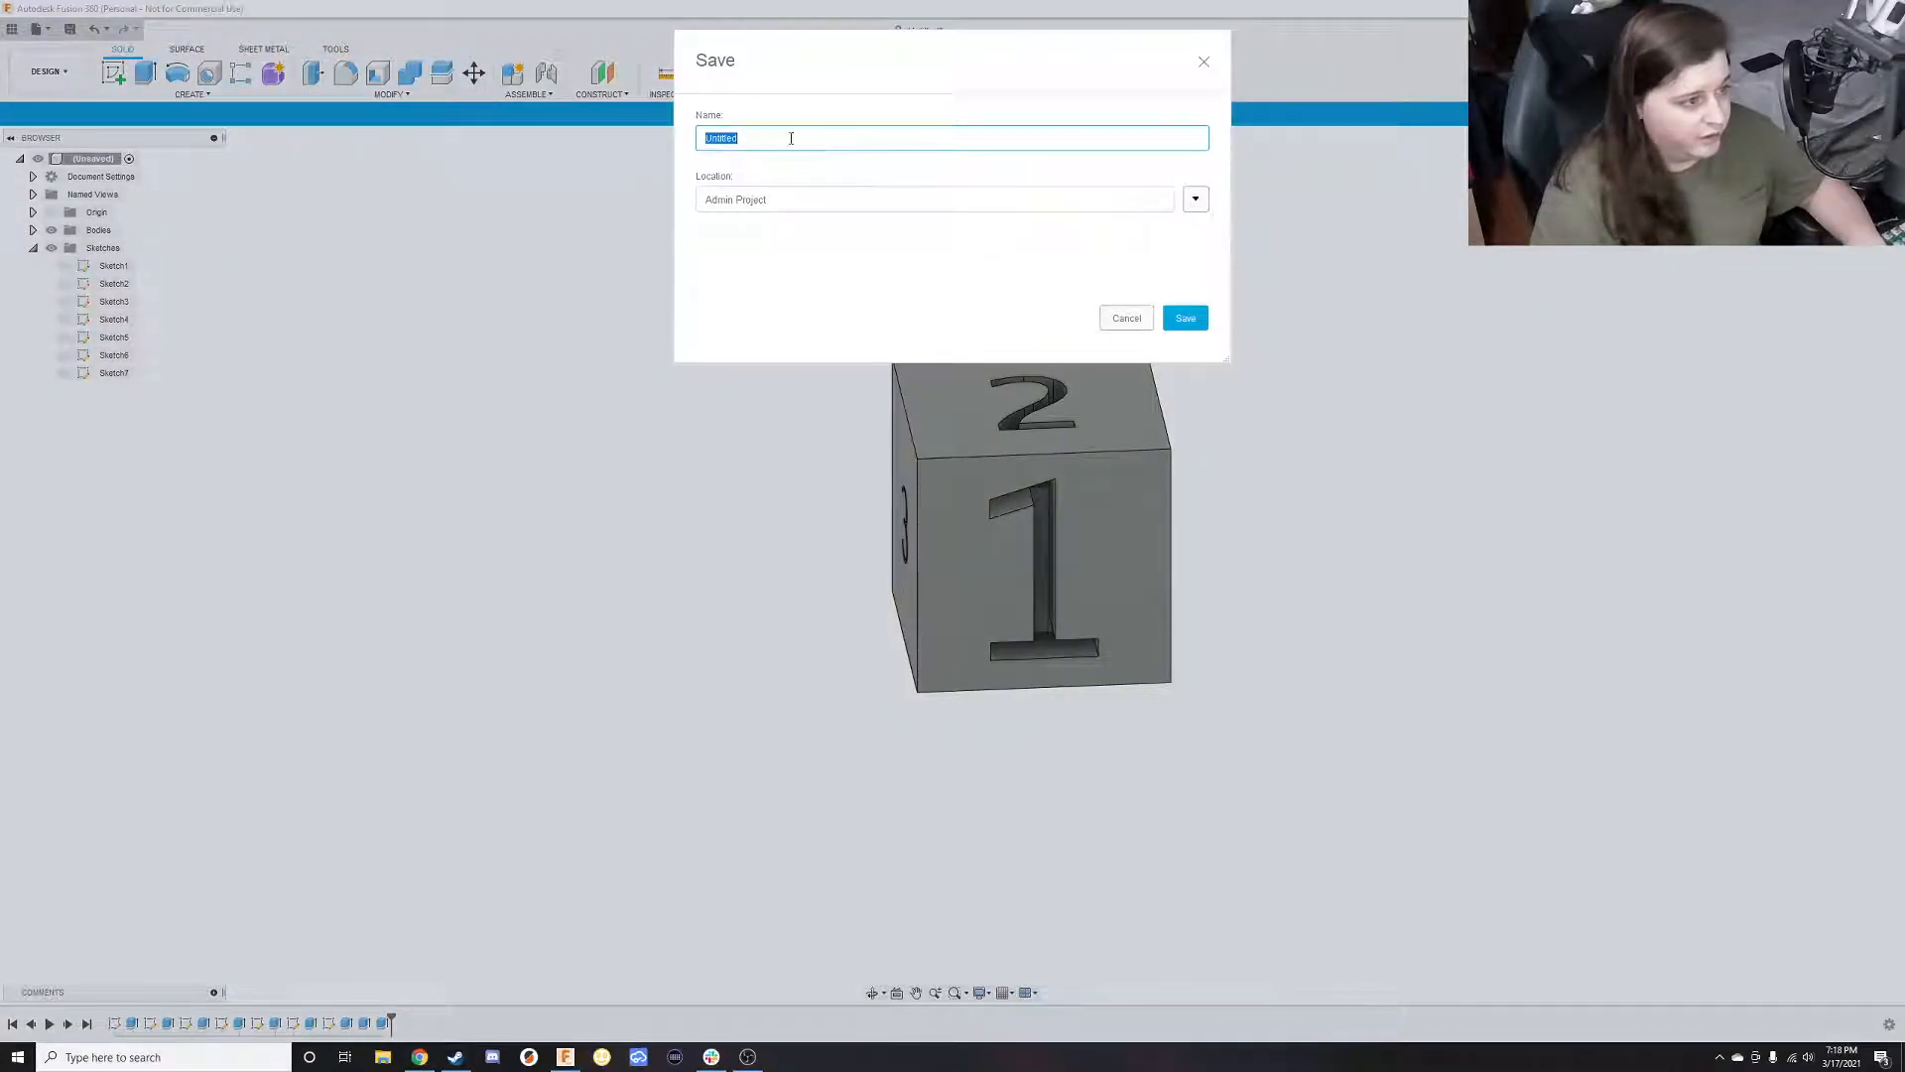
text(Dice)
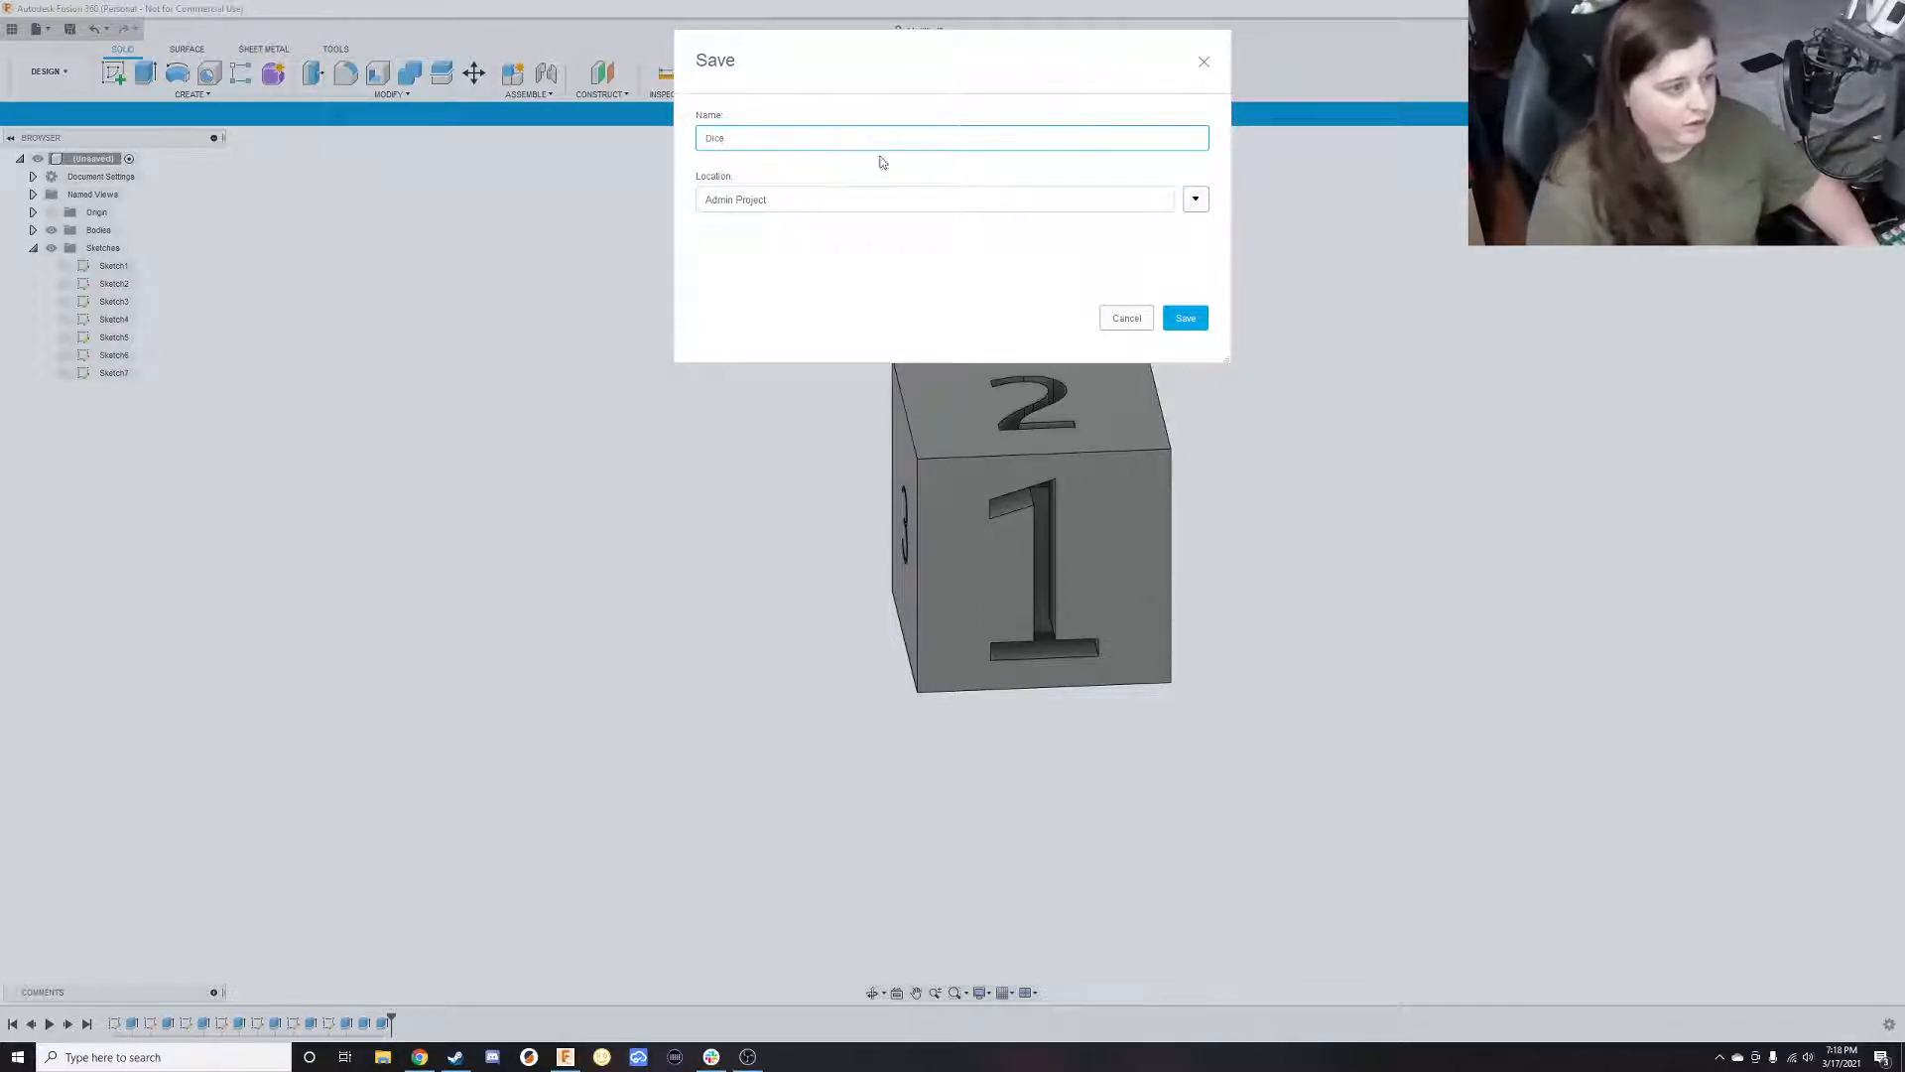
click(1189, 317)
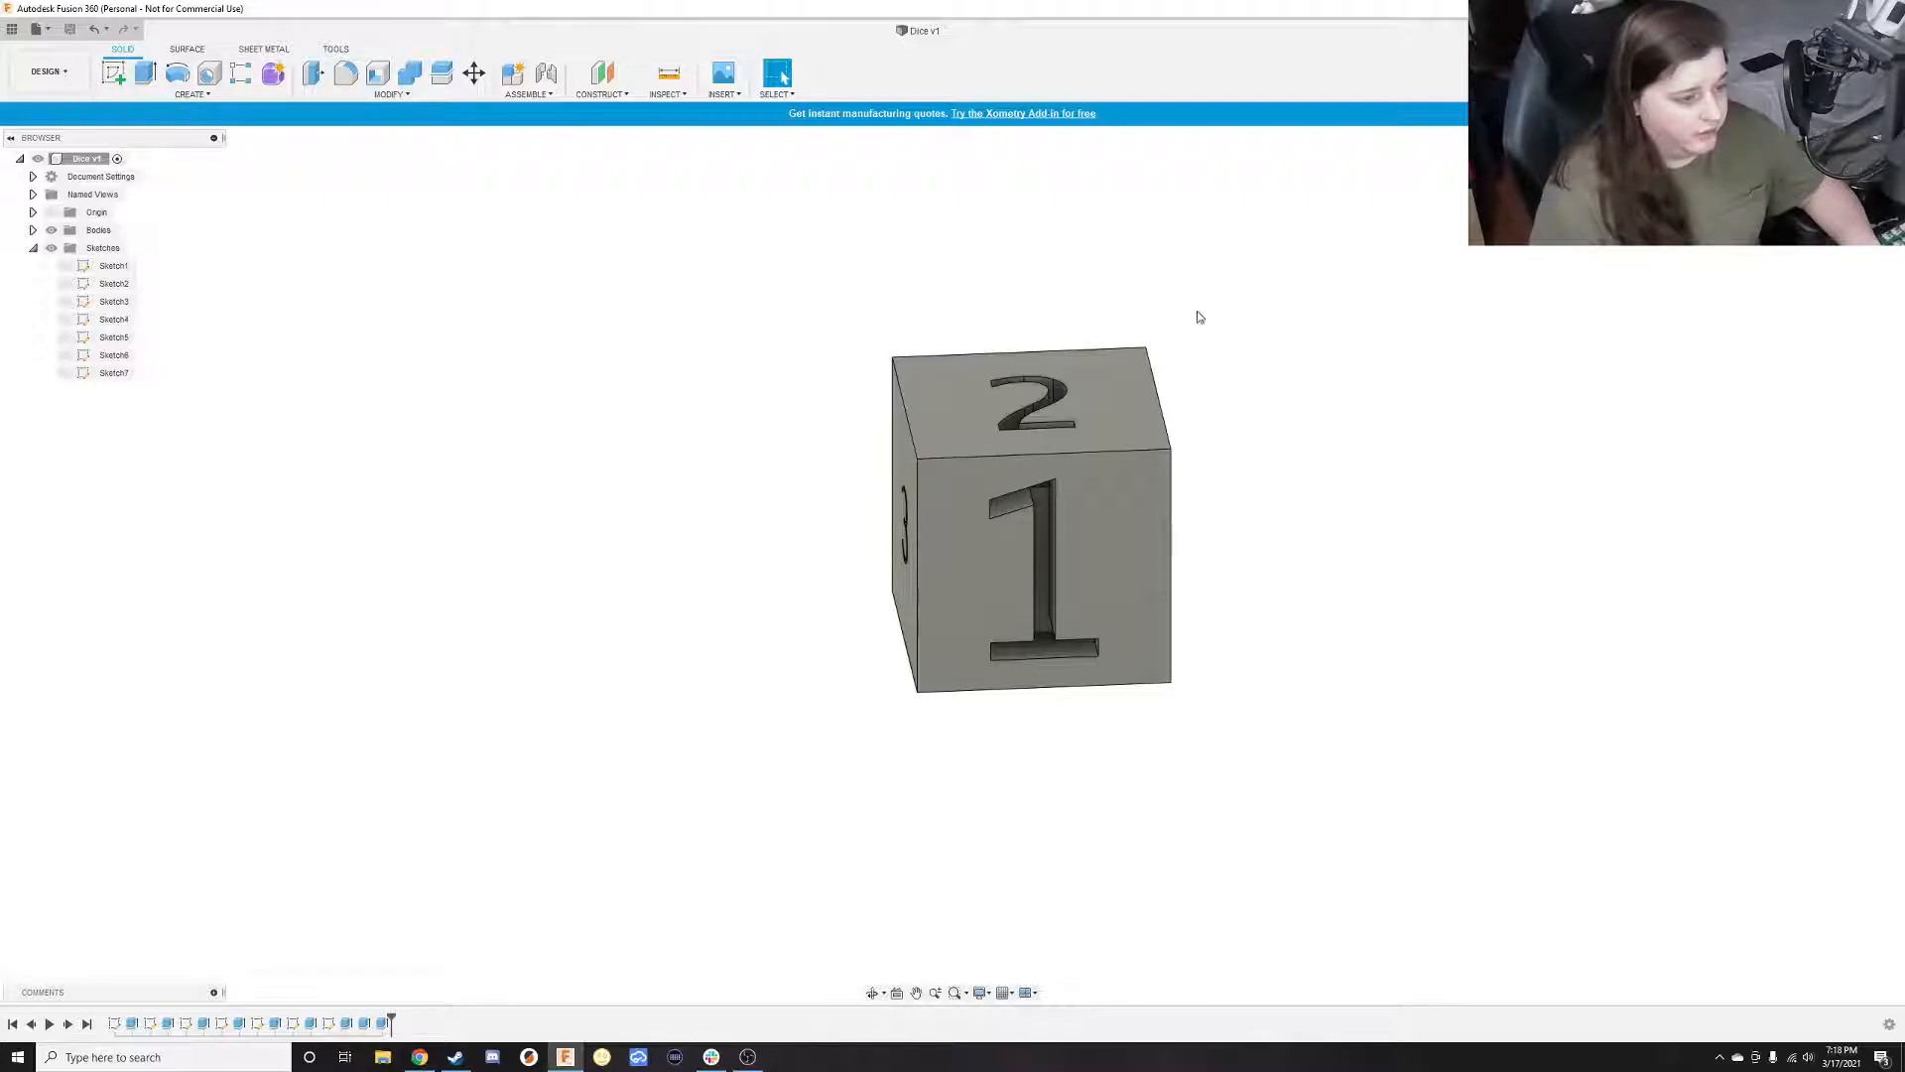
Extrude the face carrying the number 2 outward to lengthen the cube into a tall block
shift+middle_drag(1344, 297, 1111, 407)
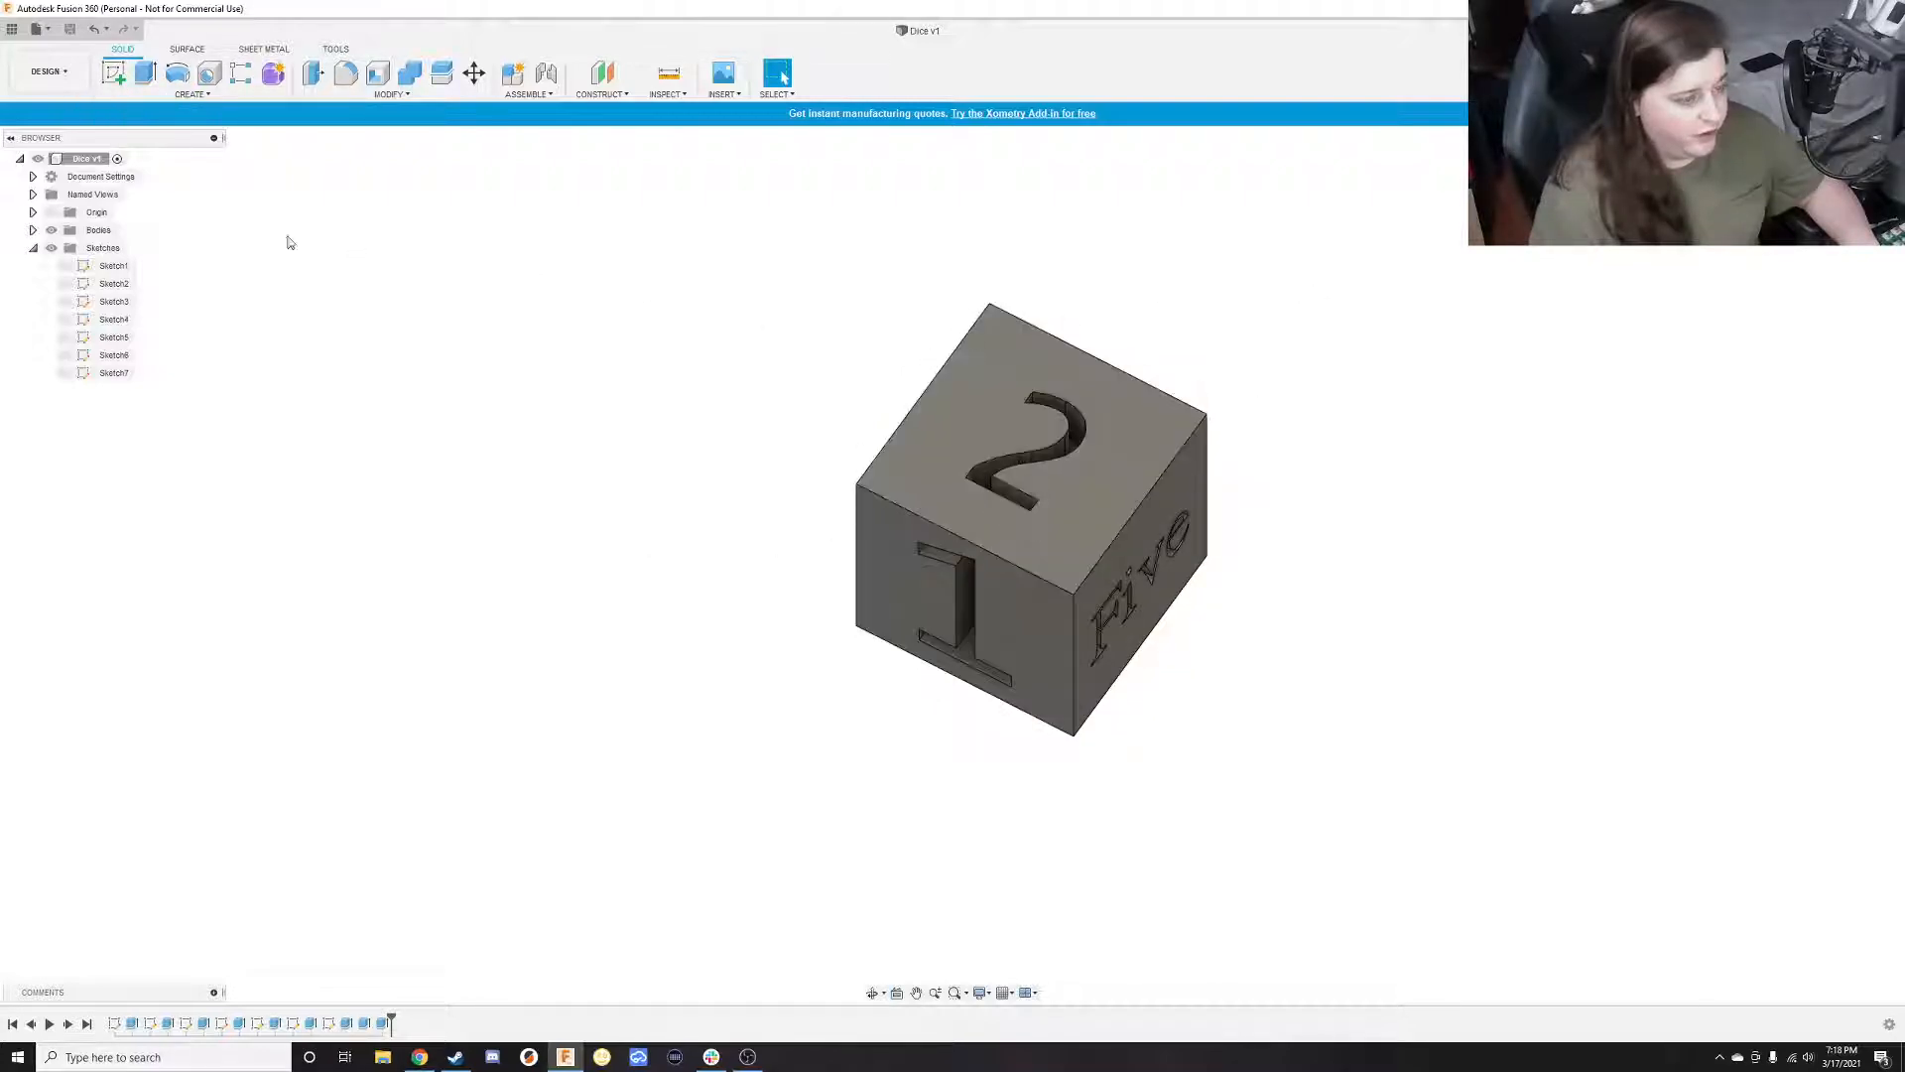
click(145, 72)
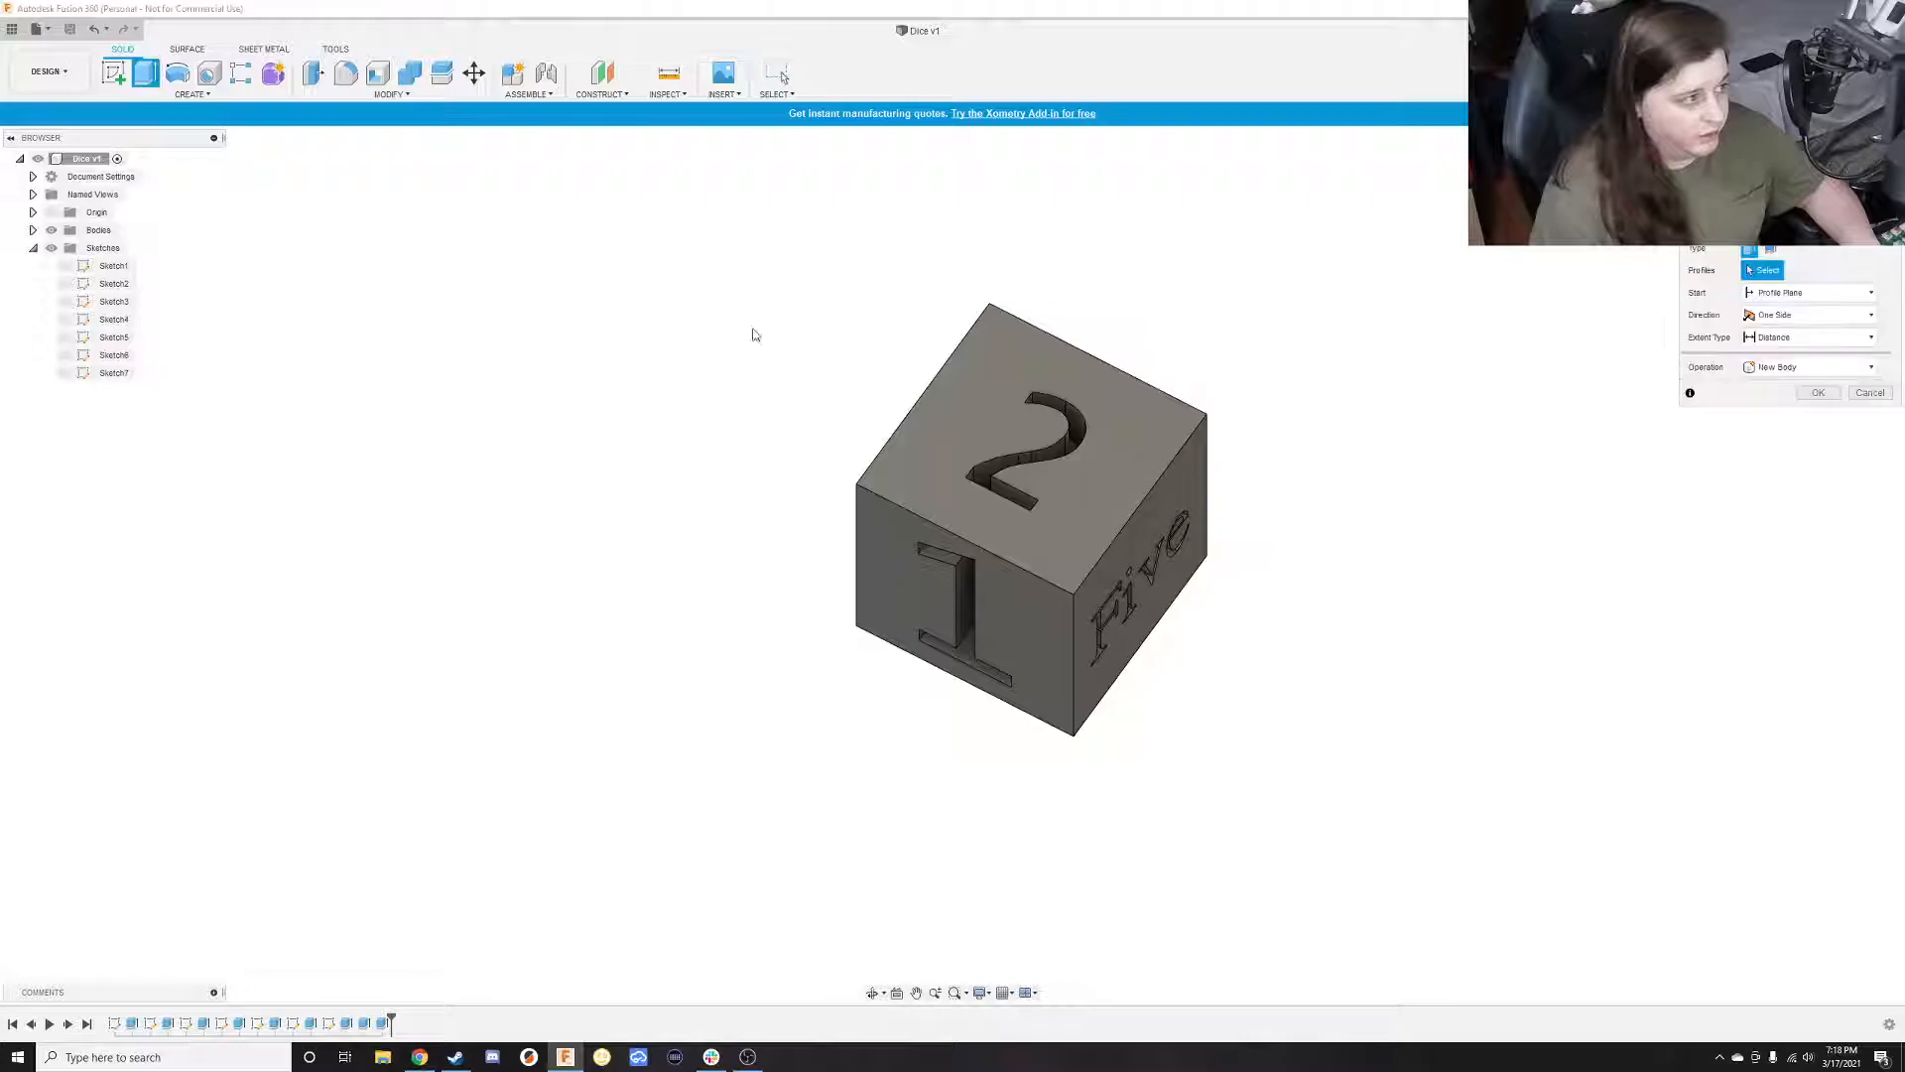
click(958, 393)
drag(959, 377, 950, 235)
key(Return)
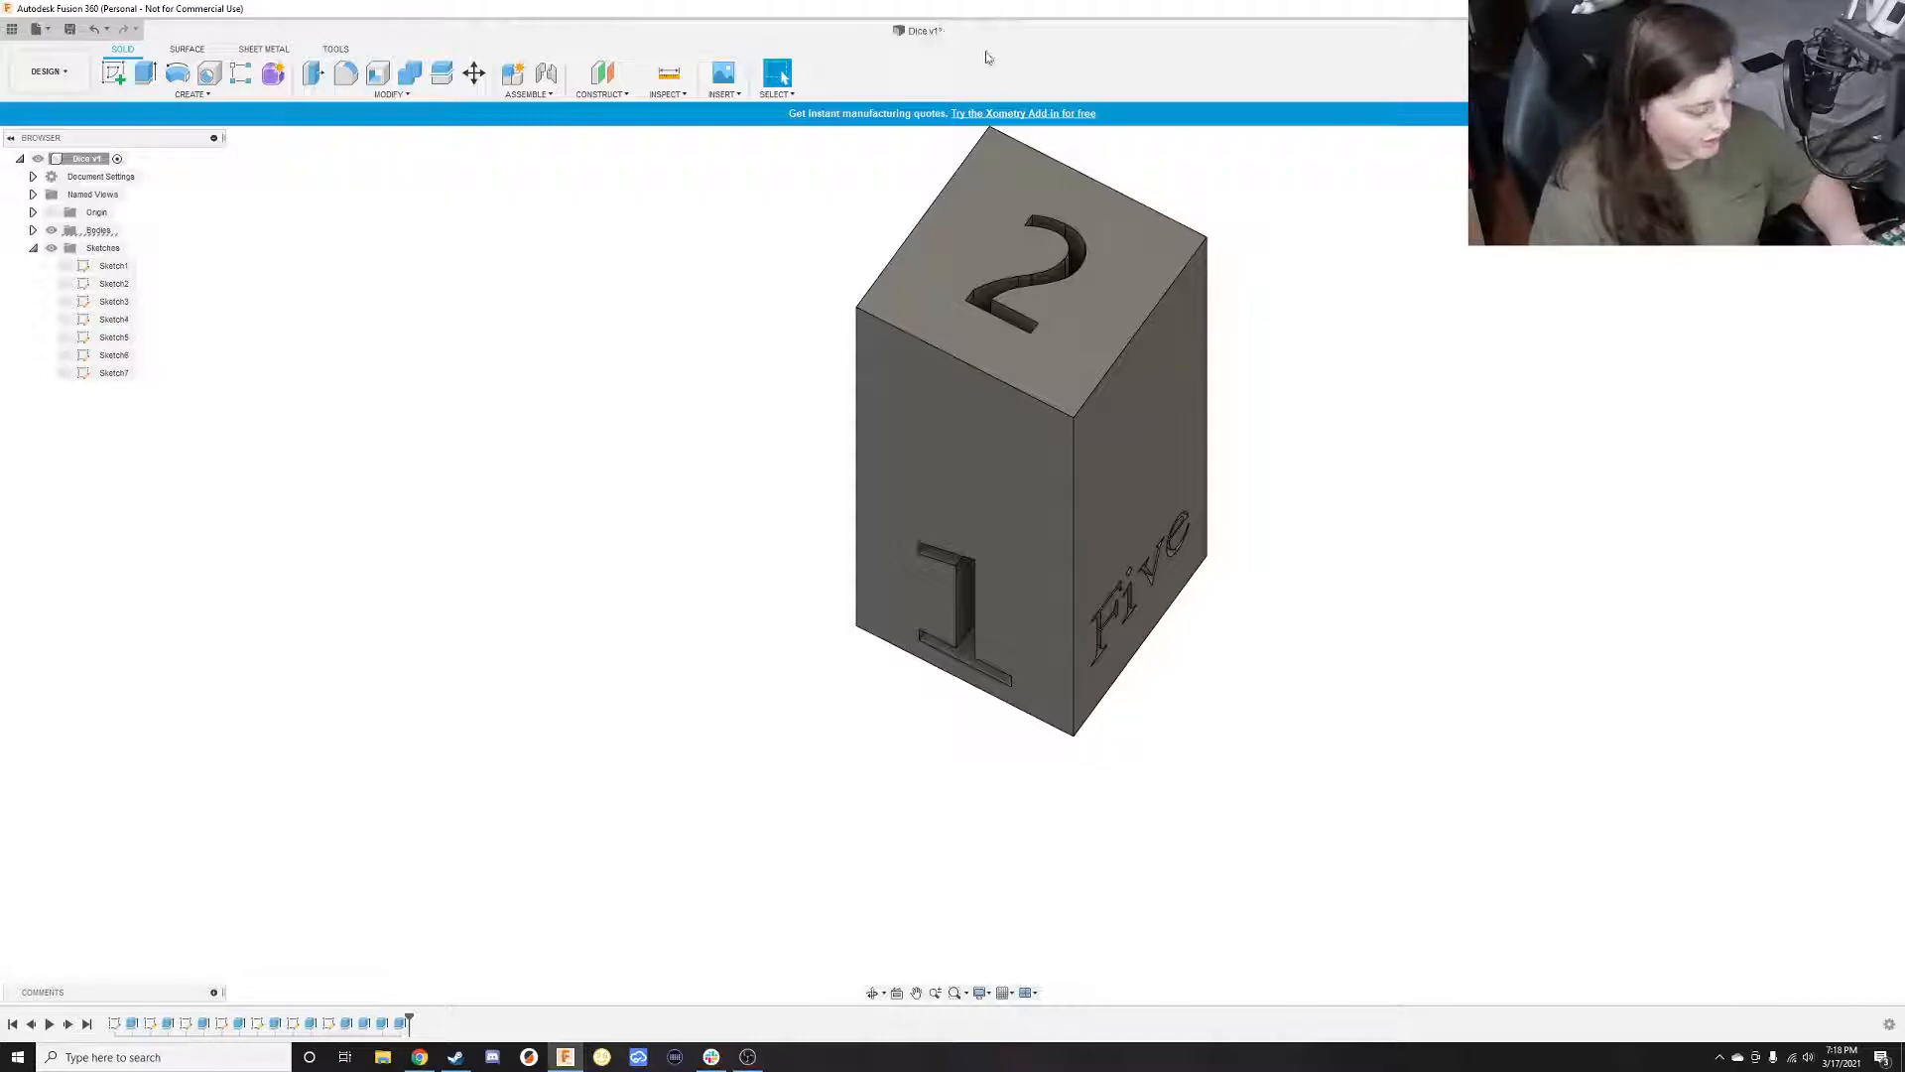
Save the lengthened block as a new version with the description User Saved
key(ctrl+s)
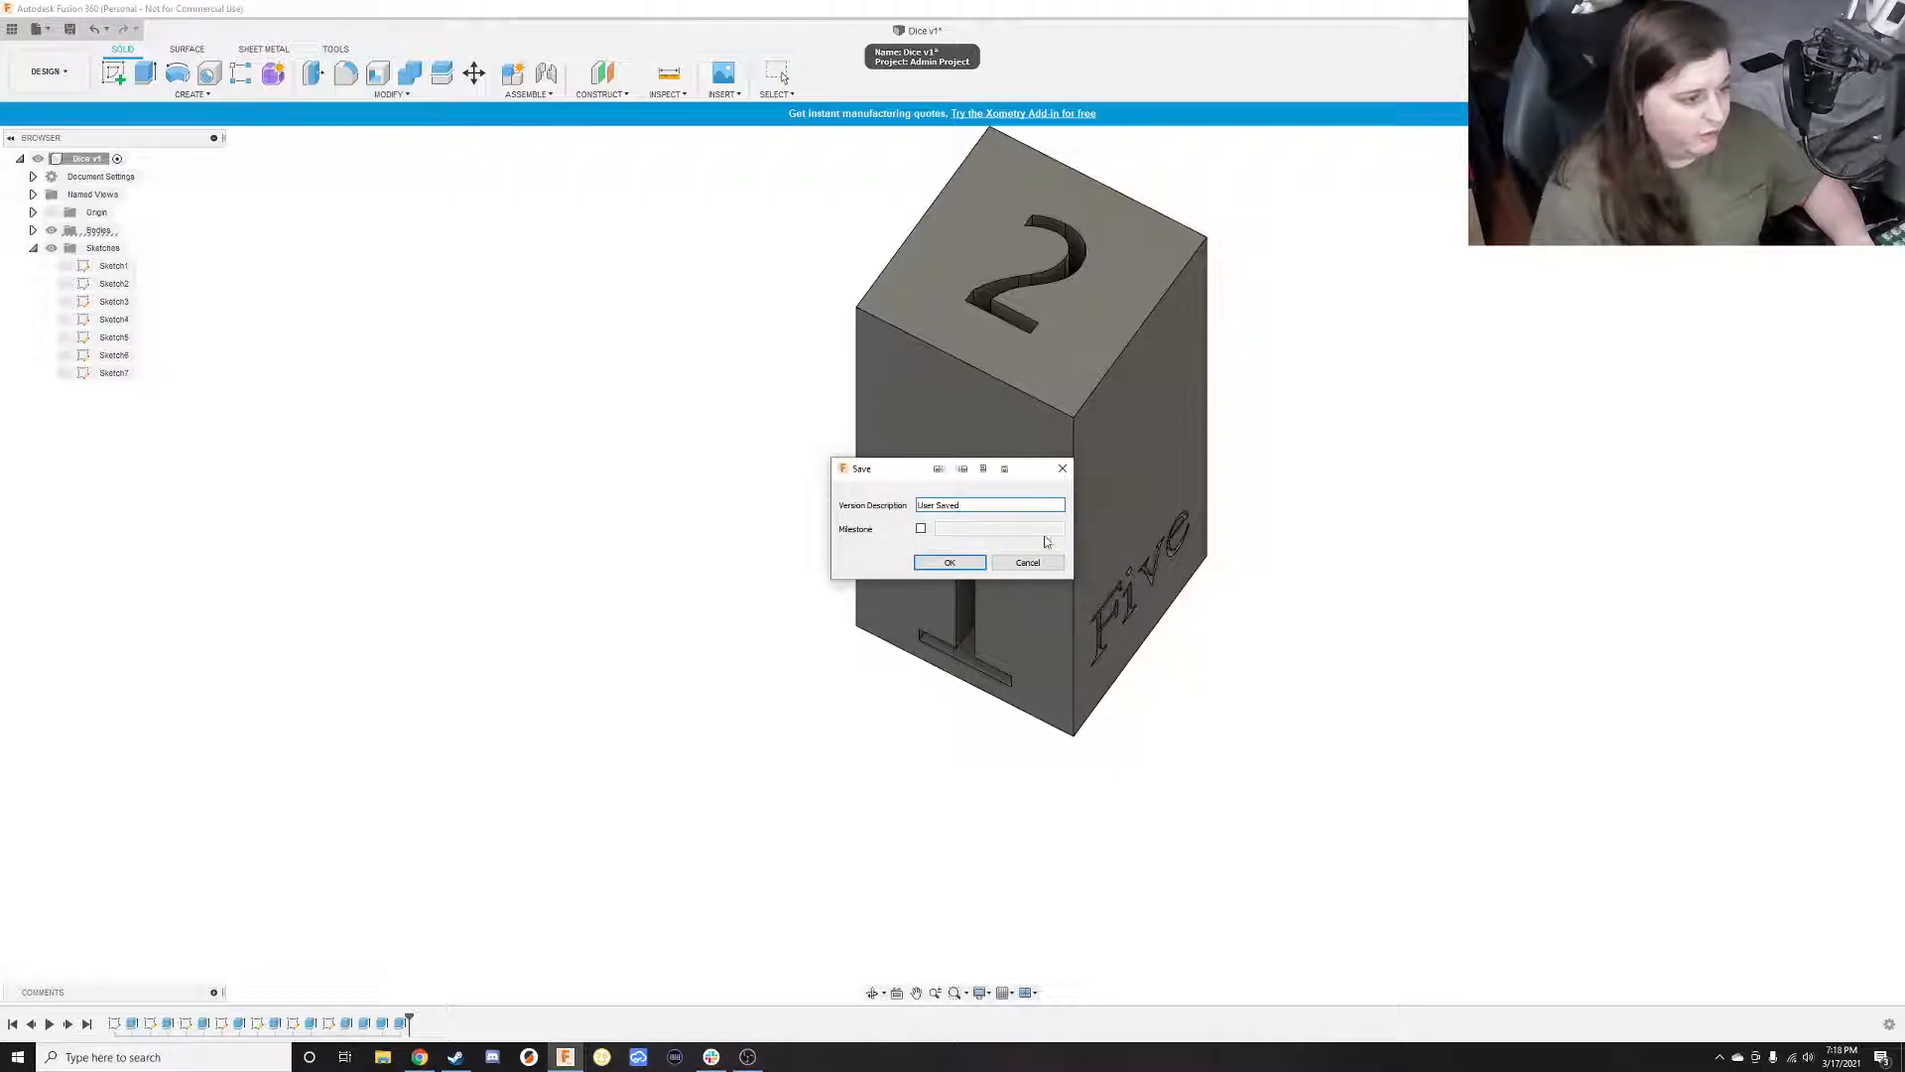
click(1022, 561)
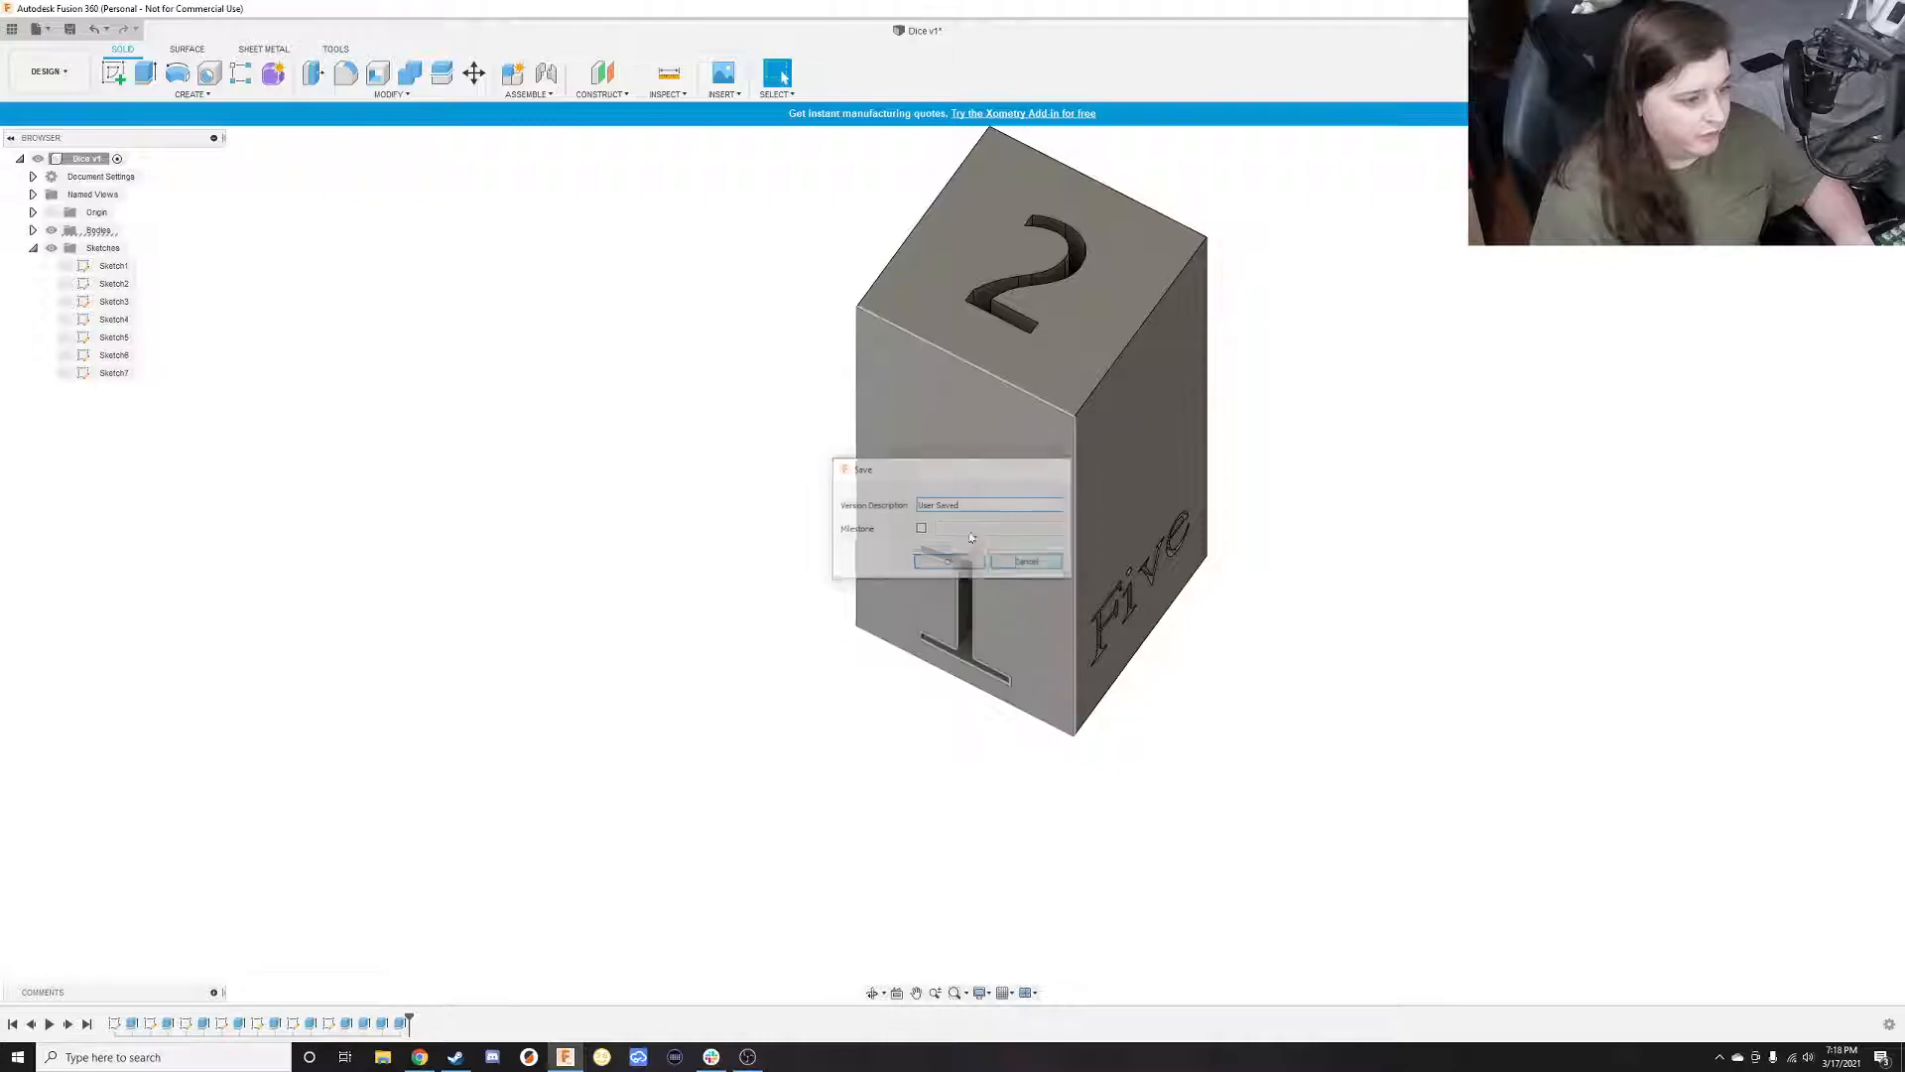
click(71, 30)
text(,)
key(BackSpace)
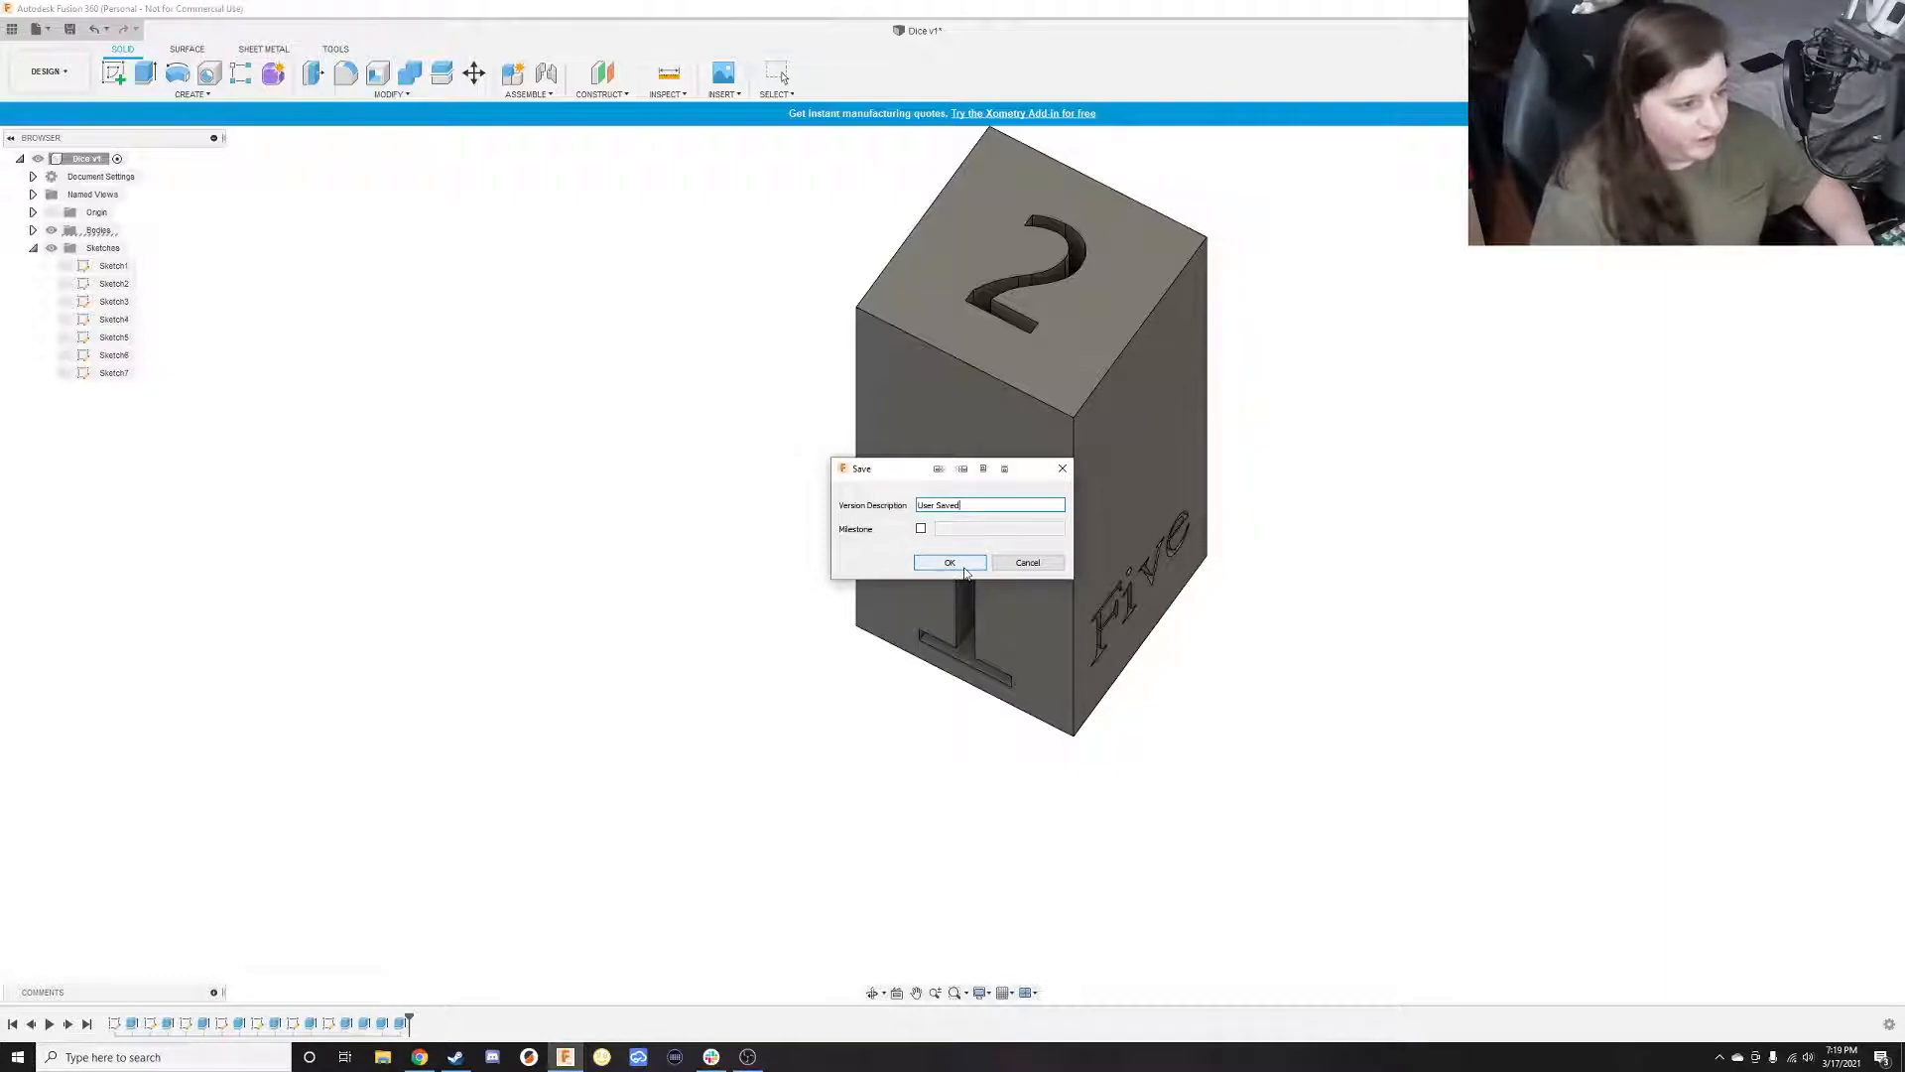
text(,)
key(BackSpace)
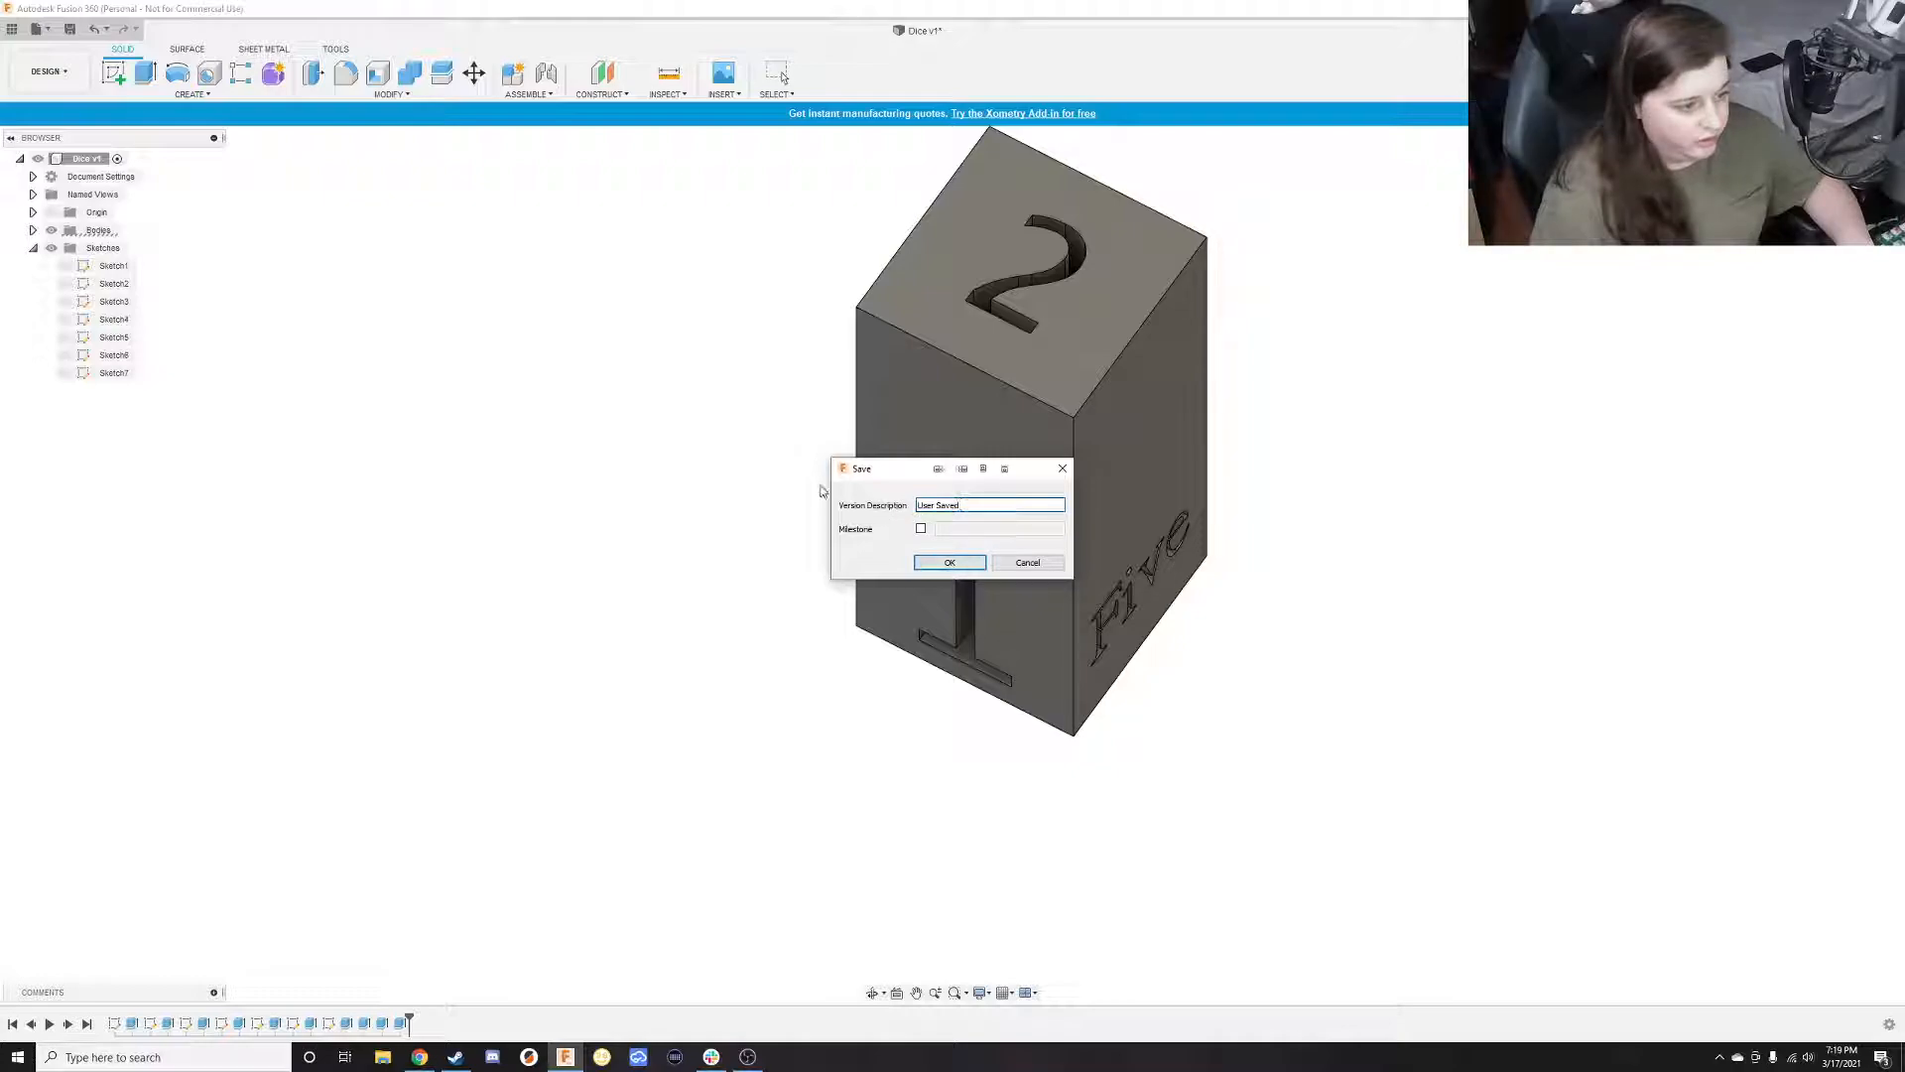
click(963, 566)
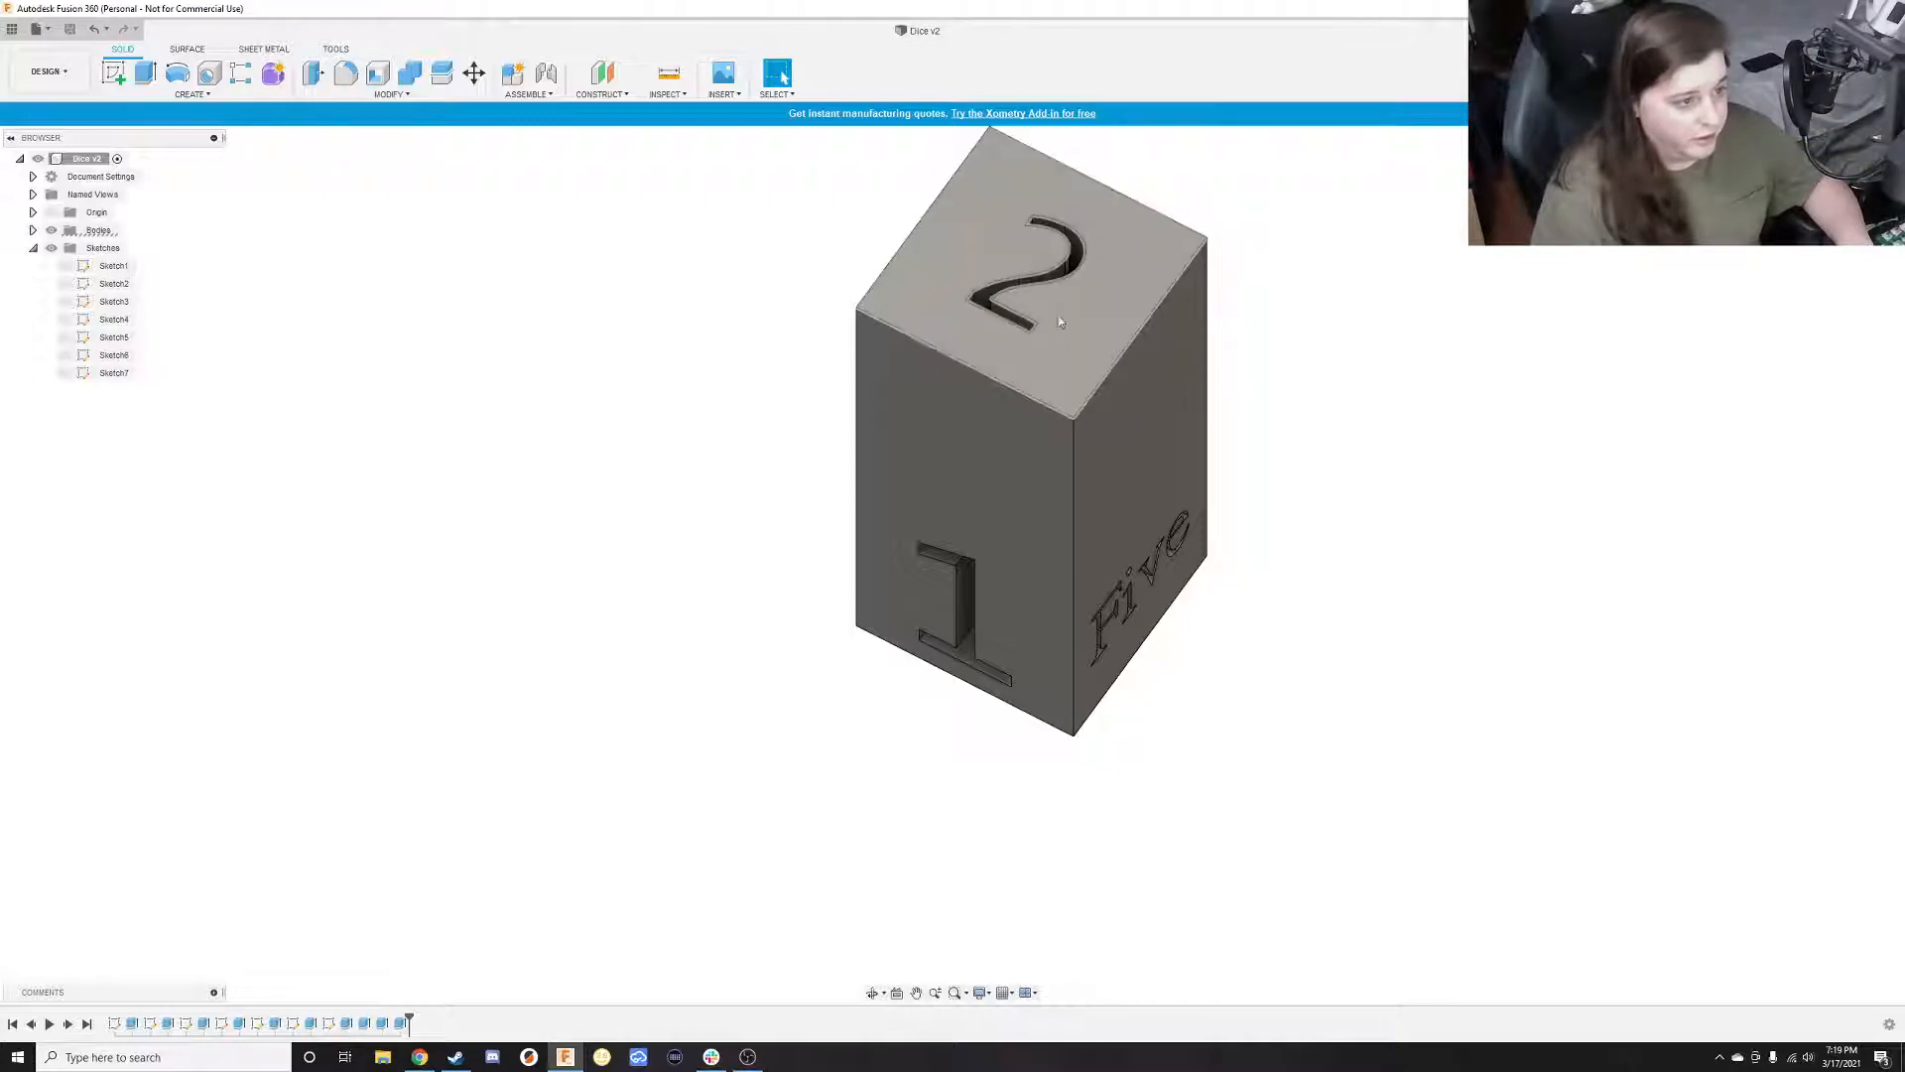
Undo the extrusion of the face with the 2 and save the design again as a new version described User Saved
key(ctrl+z)
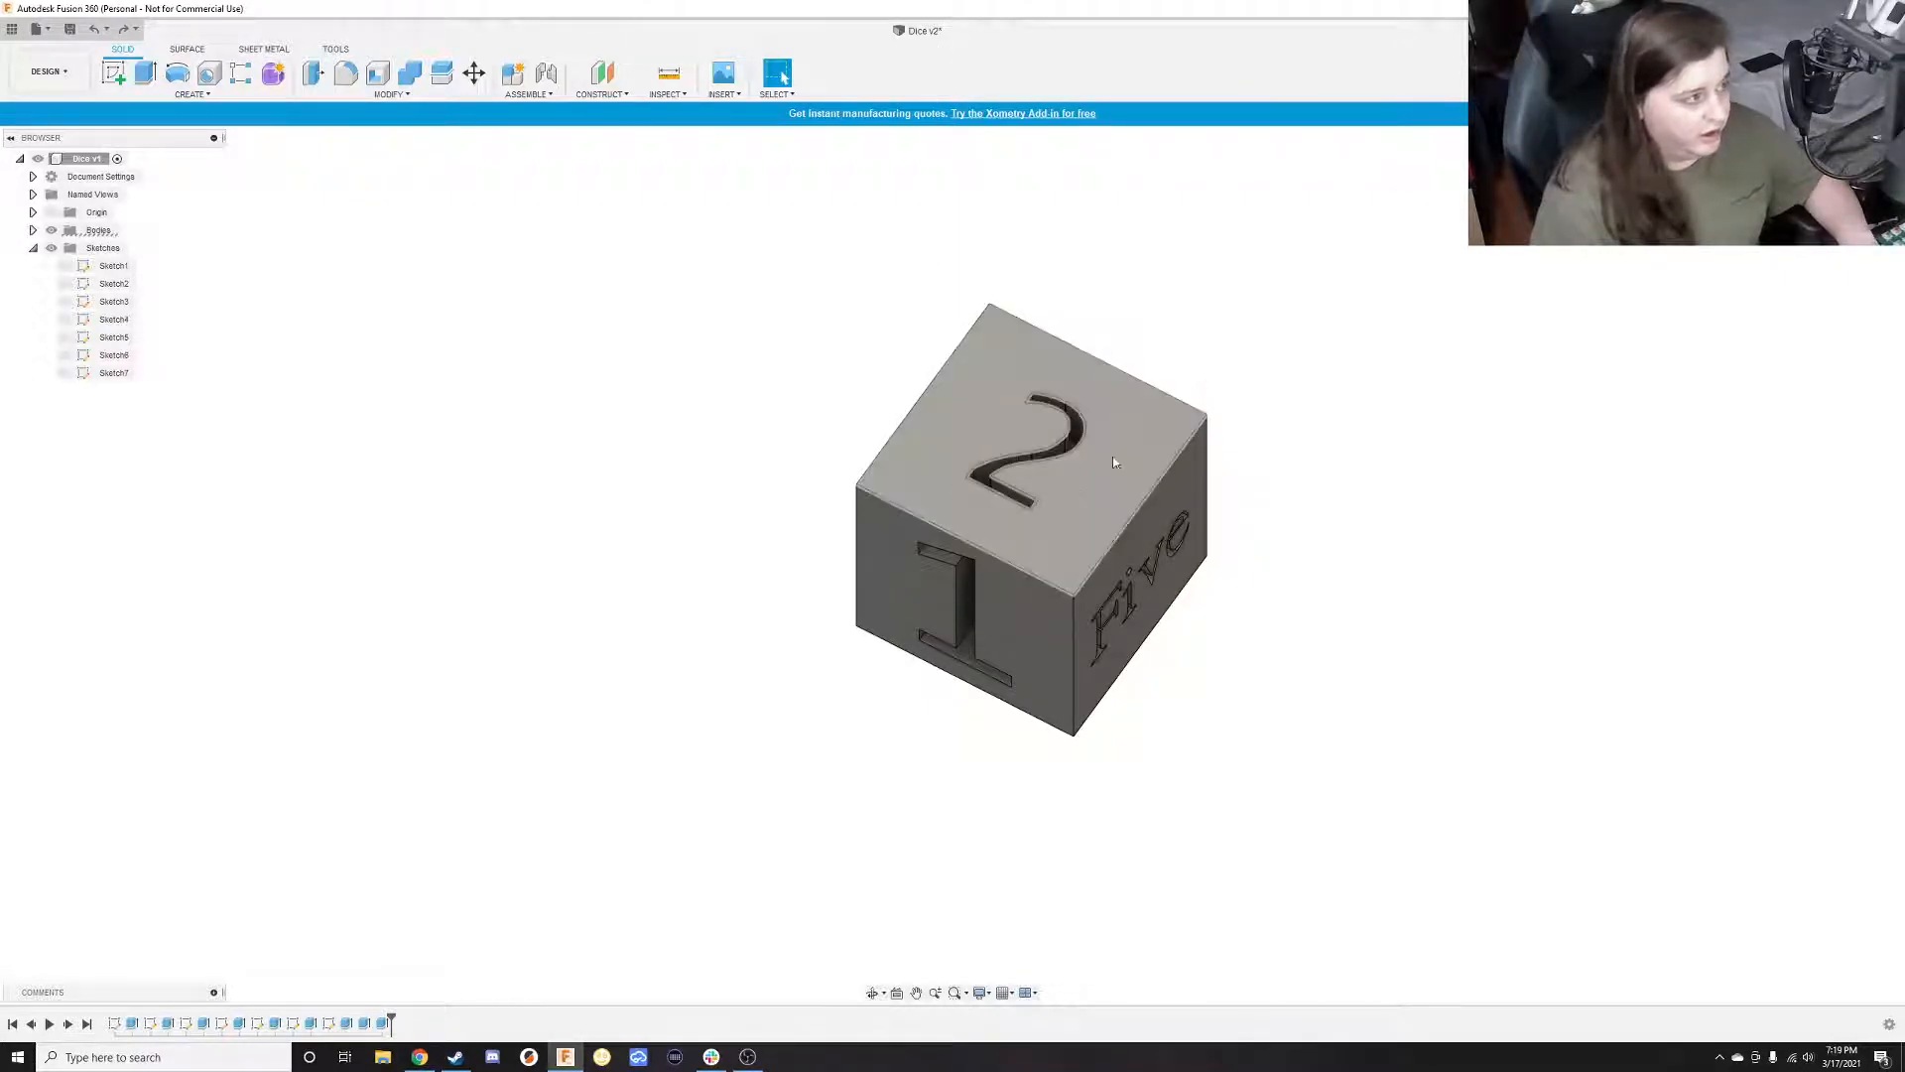
click(122, 29)
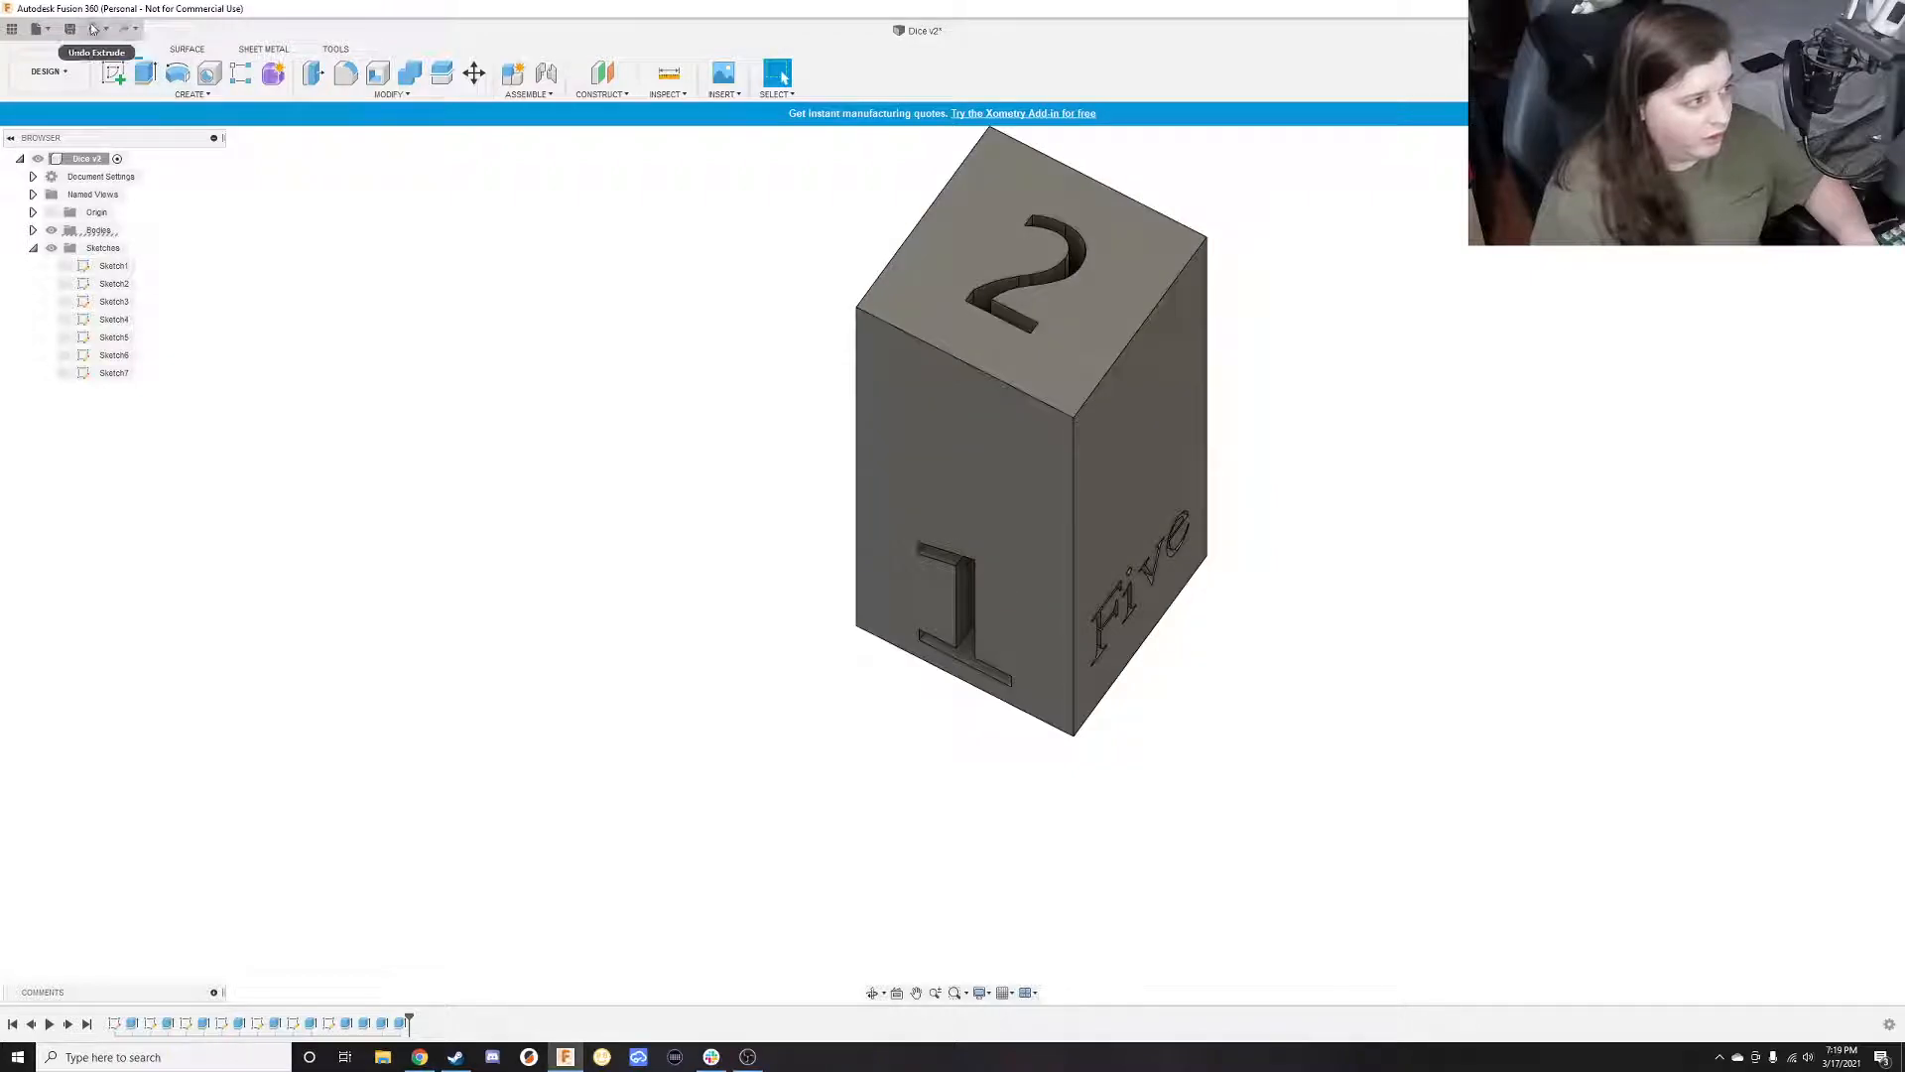
click(94, 30)
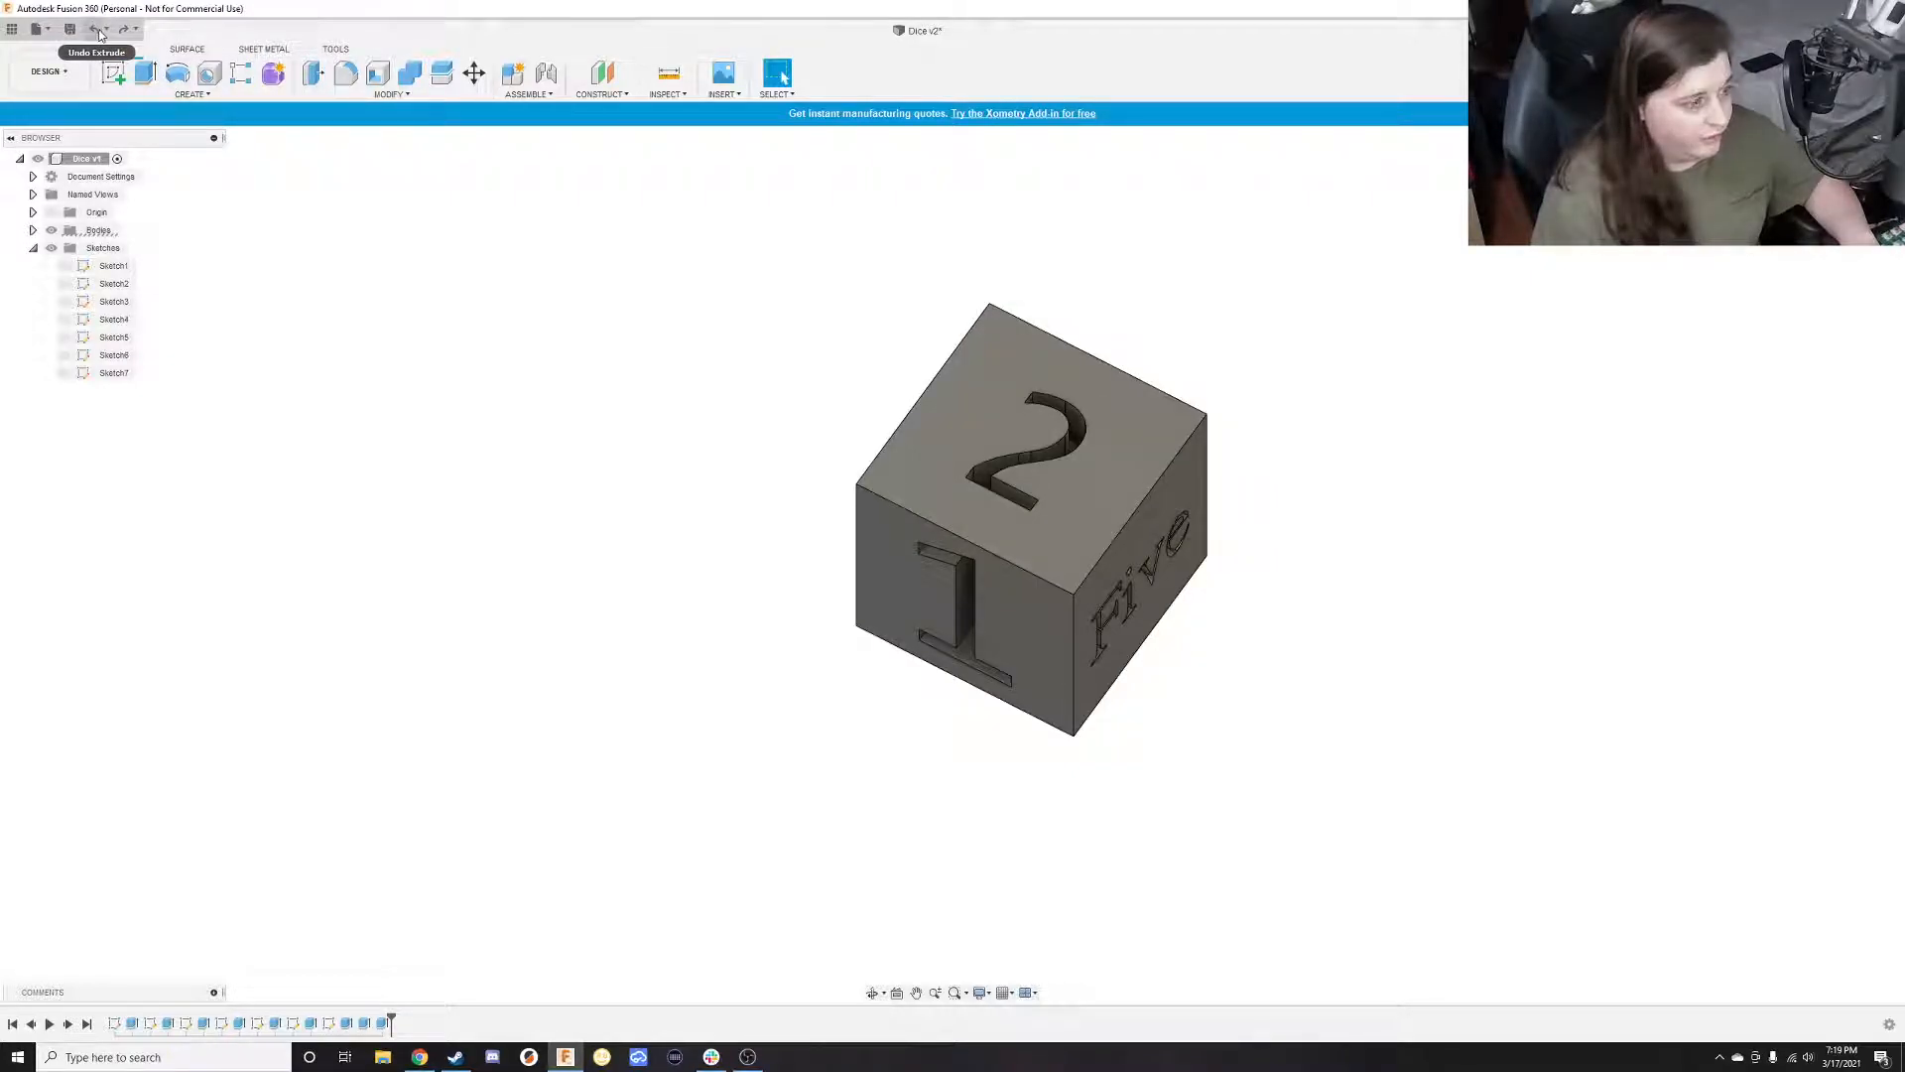
click(70, 29)
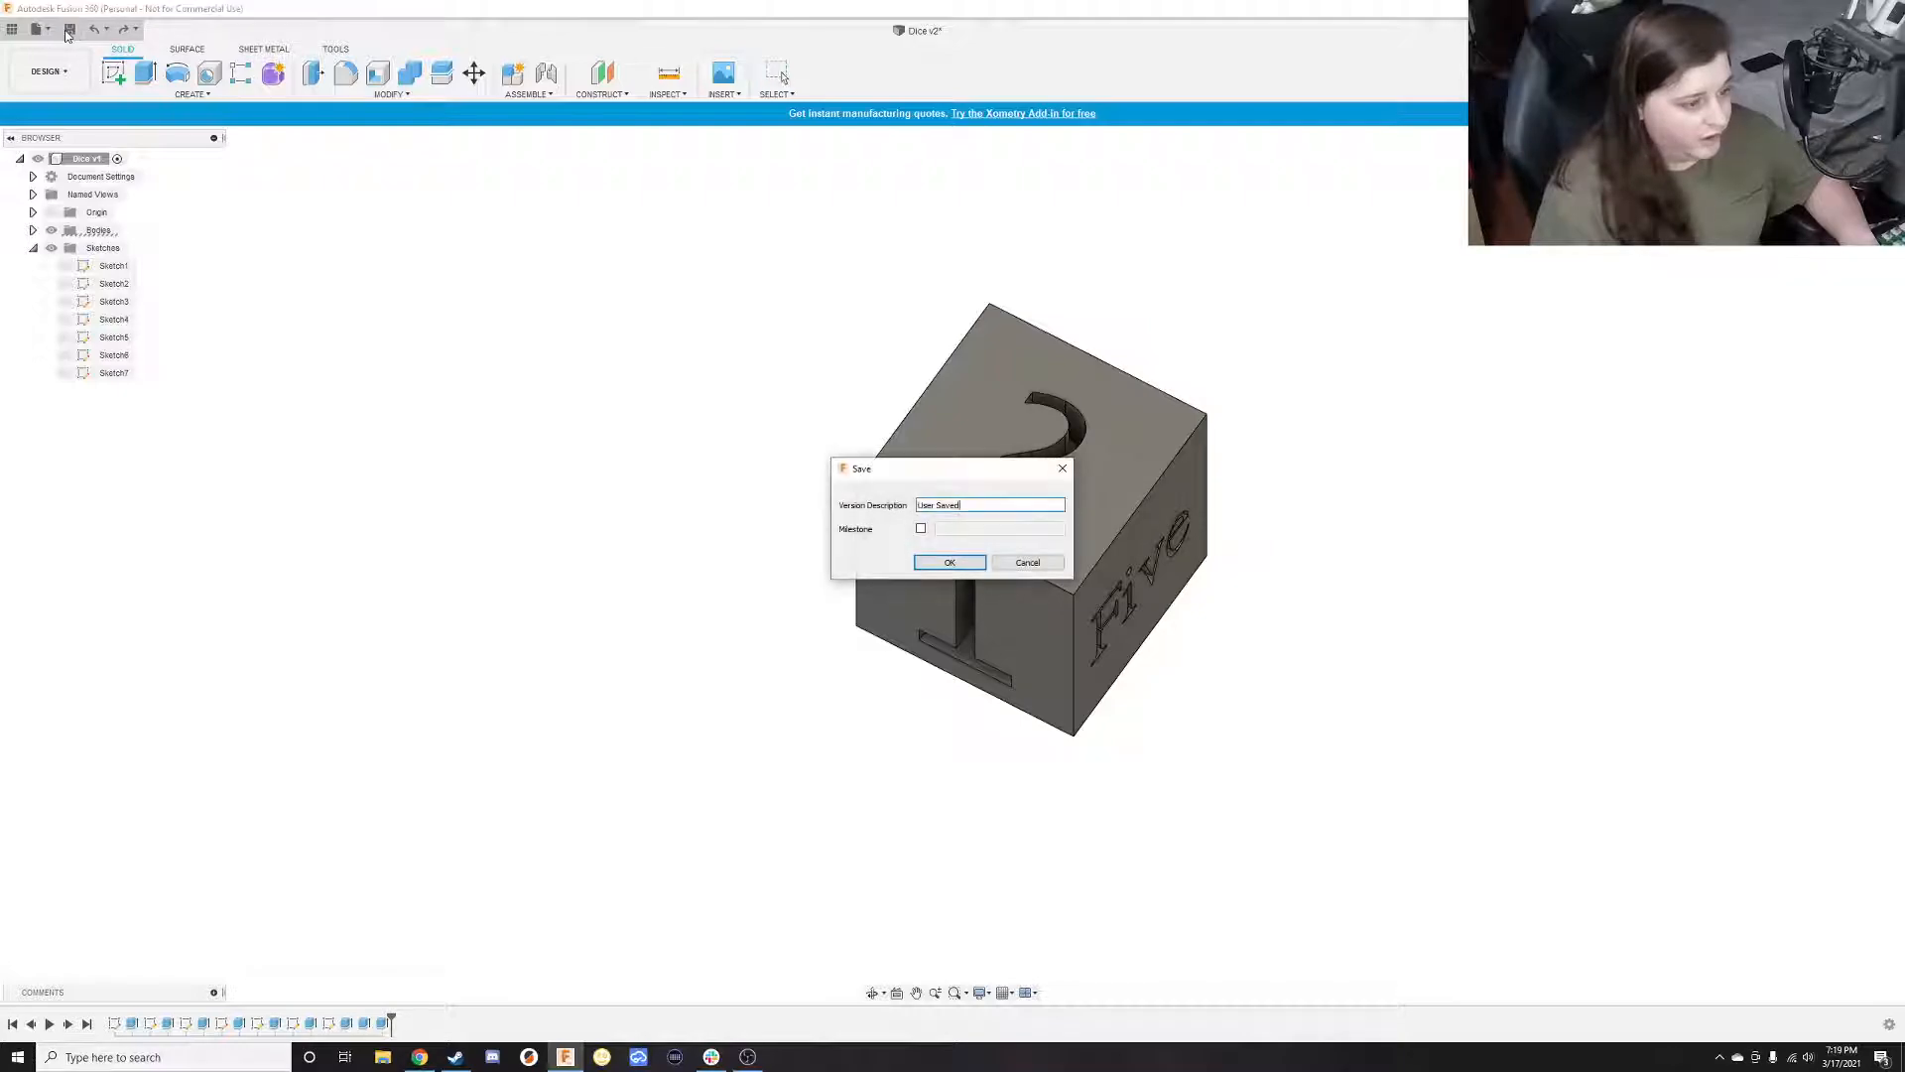
click(950, 563)
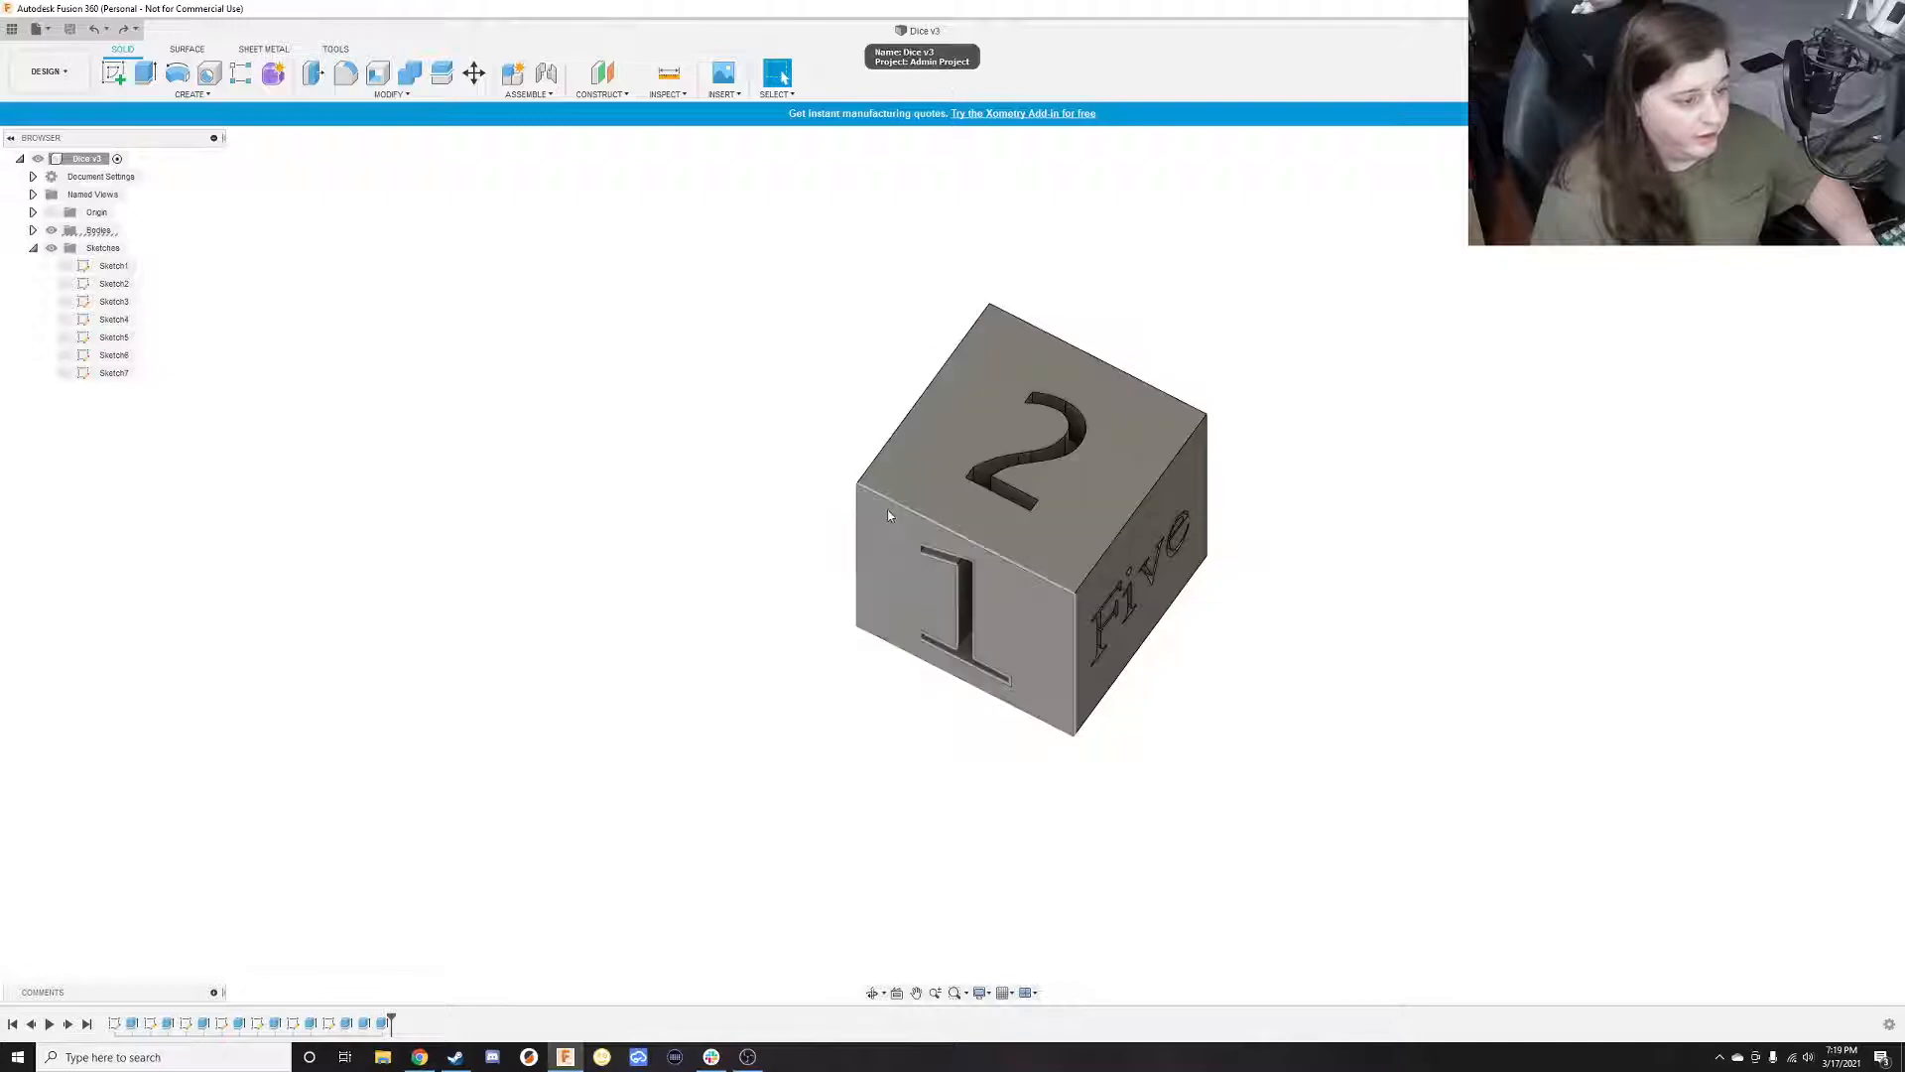
Inspect the saved die from all around, looking at the depth and orientation of the text on each face
shift+middle_drag(805, 609, 973, 563)
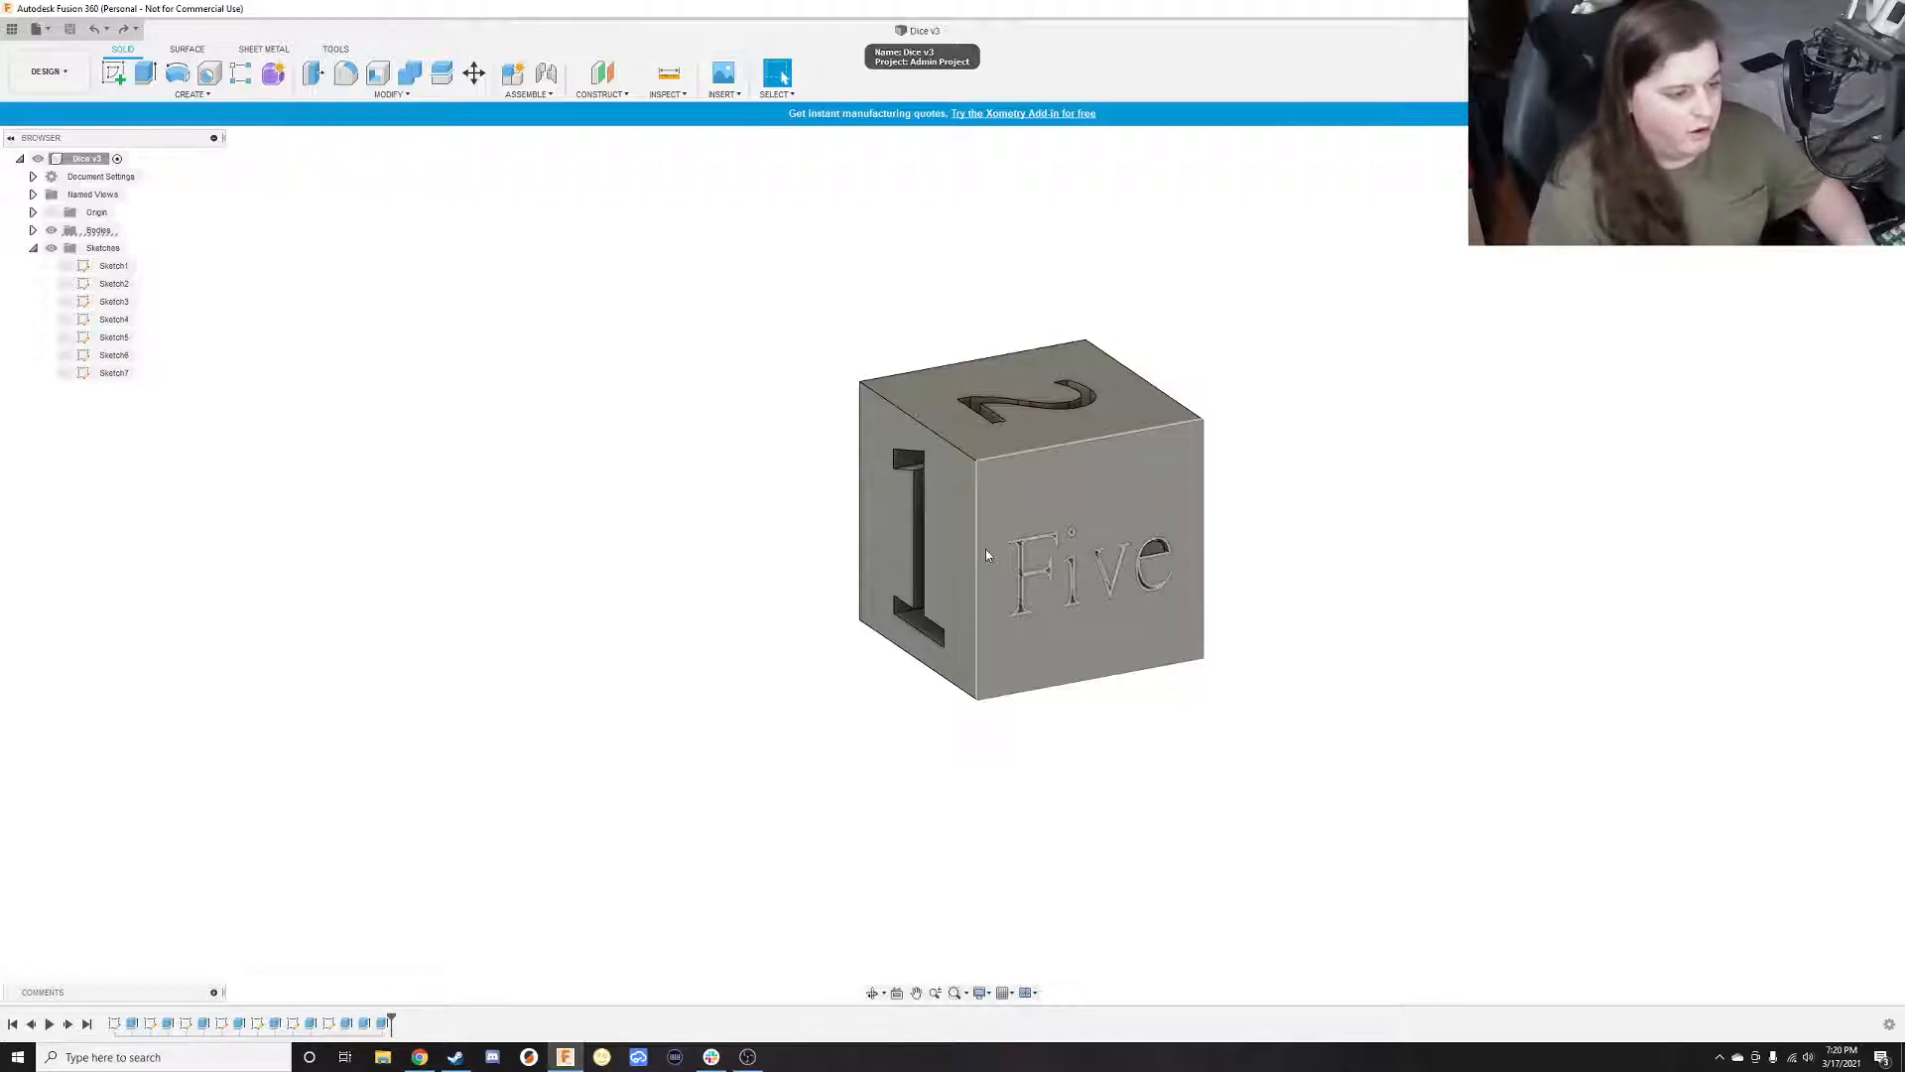
shift+middle_drag(685, 682, 1041, 466)
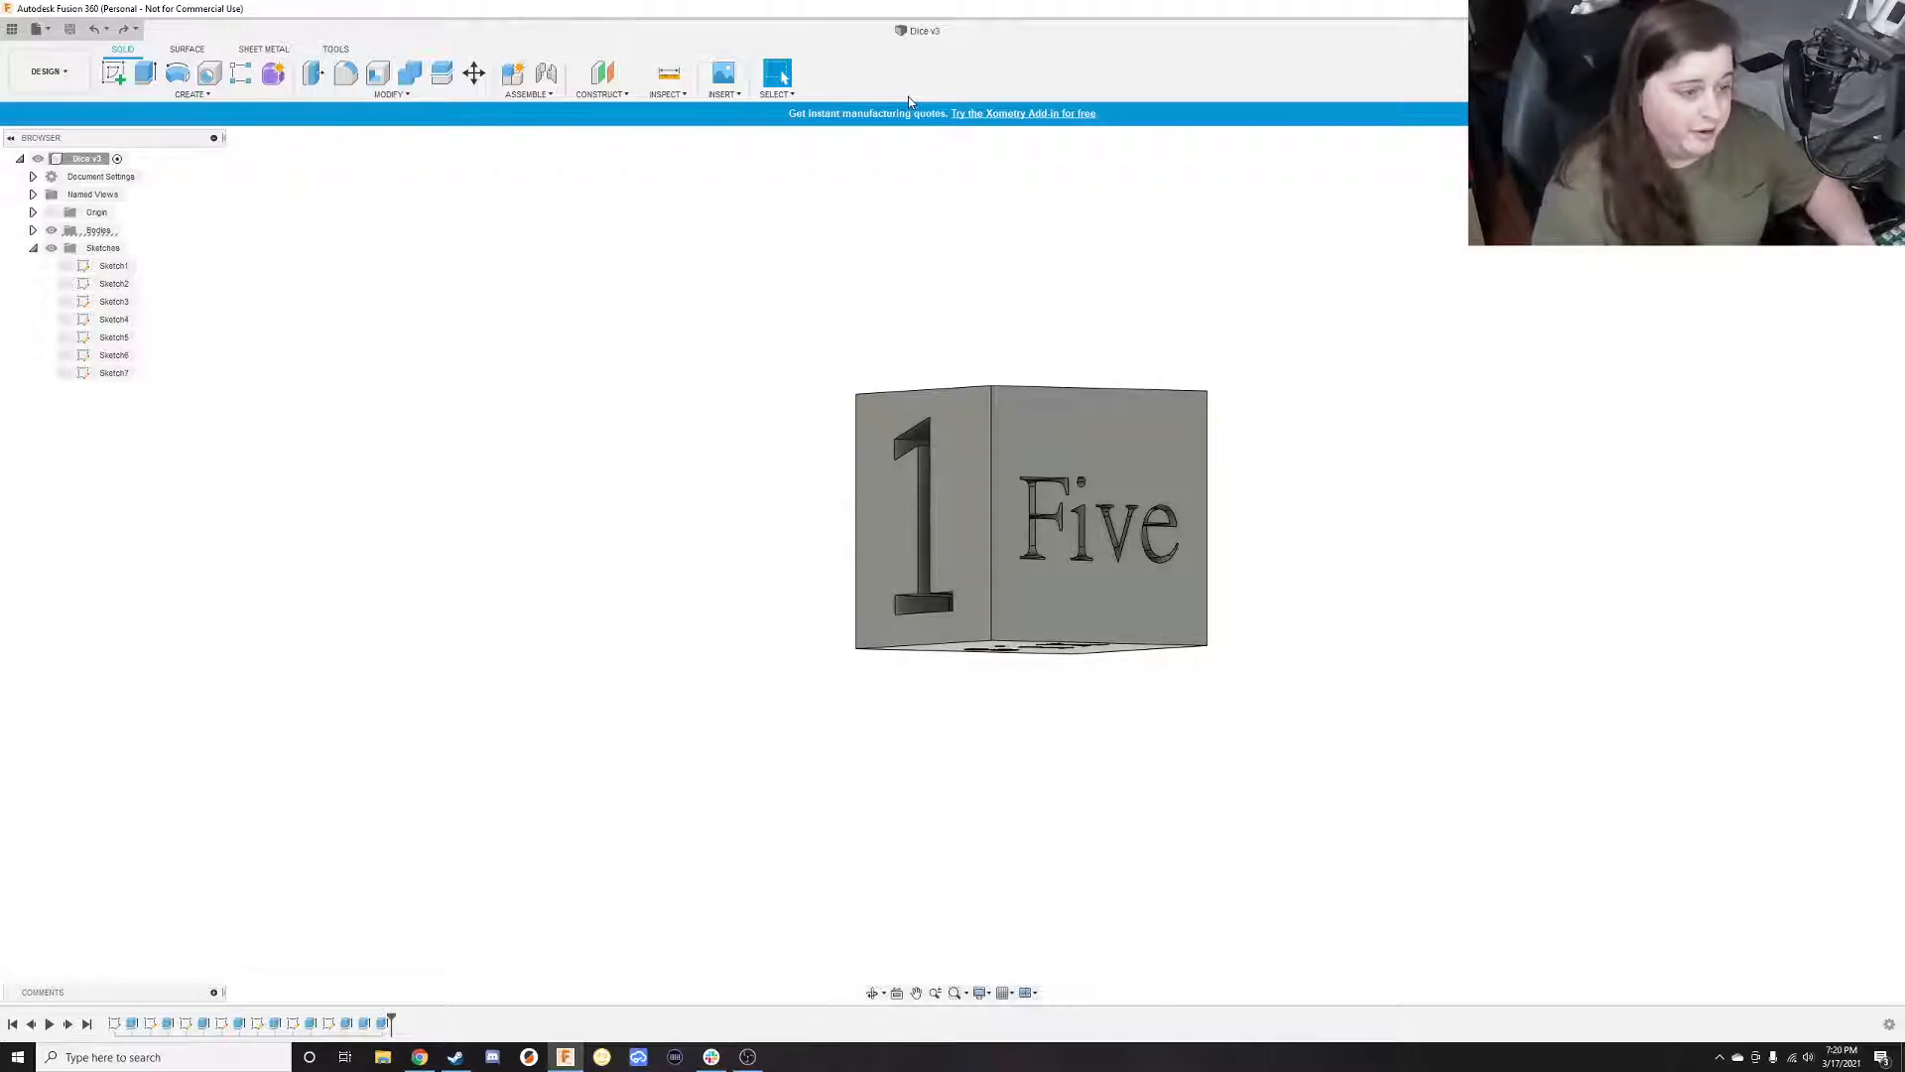
shift+middle_drag(1032, 204, 987, 289)
key(Escape)
shift+middle_drag(1305, 482, 1227, 424)
shift+middle_drag(1113, 380, 940, 338)
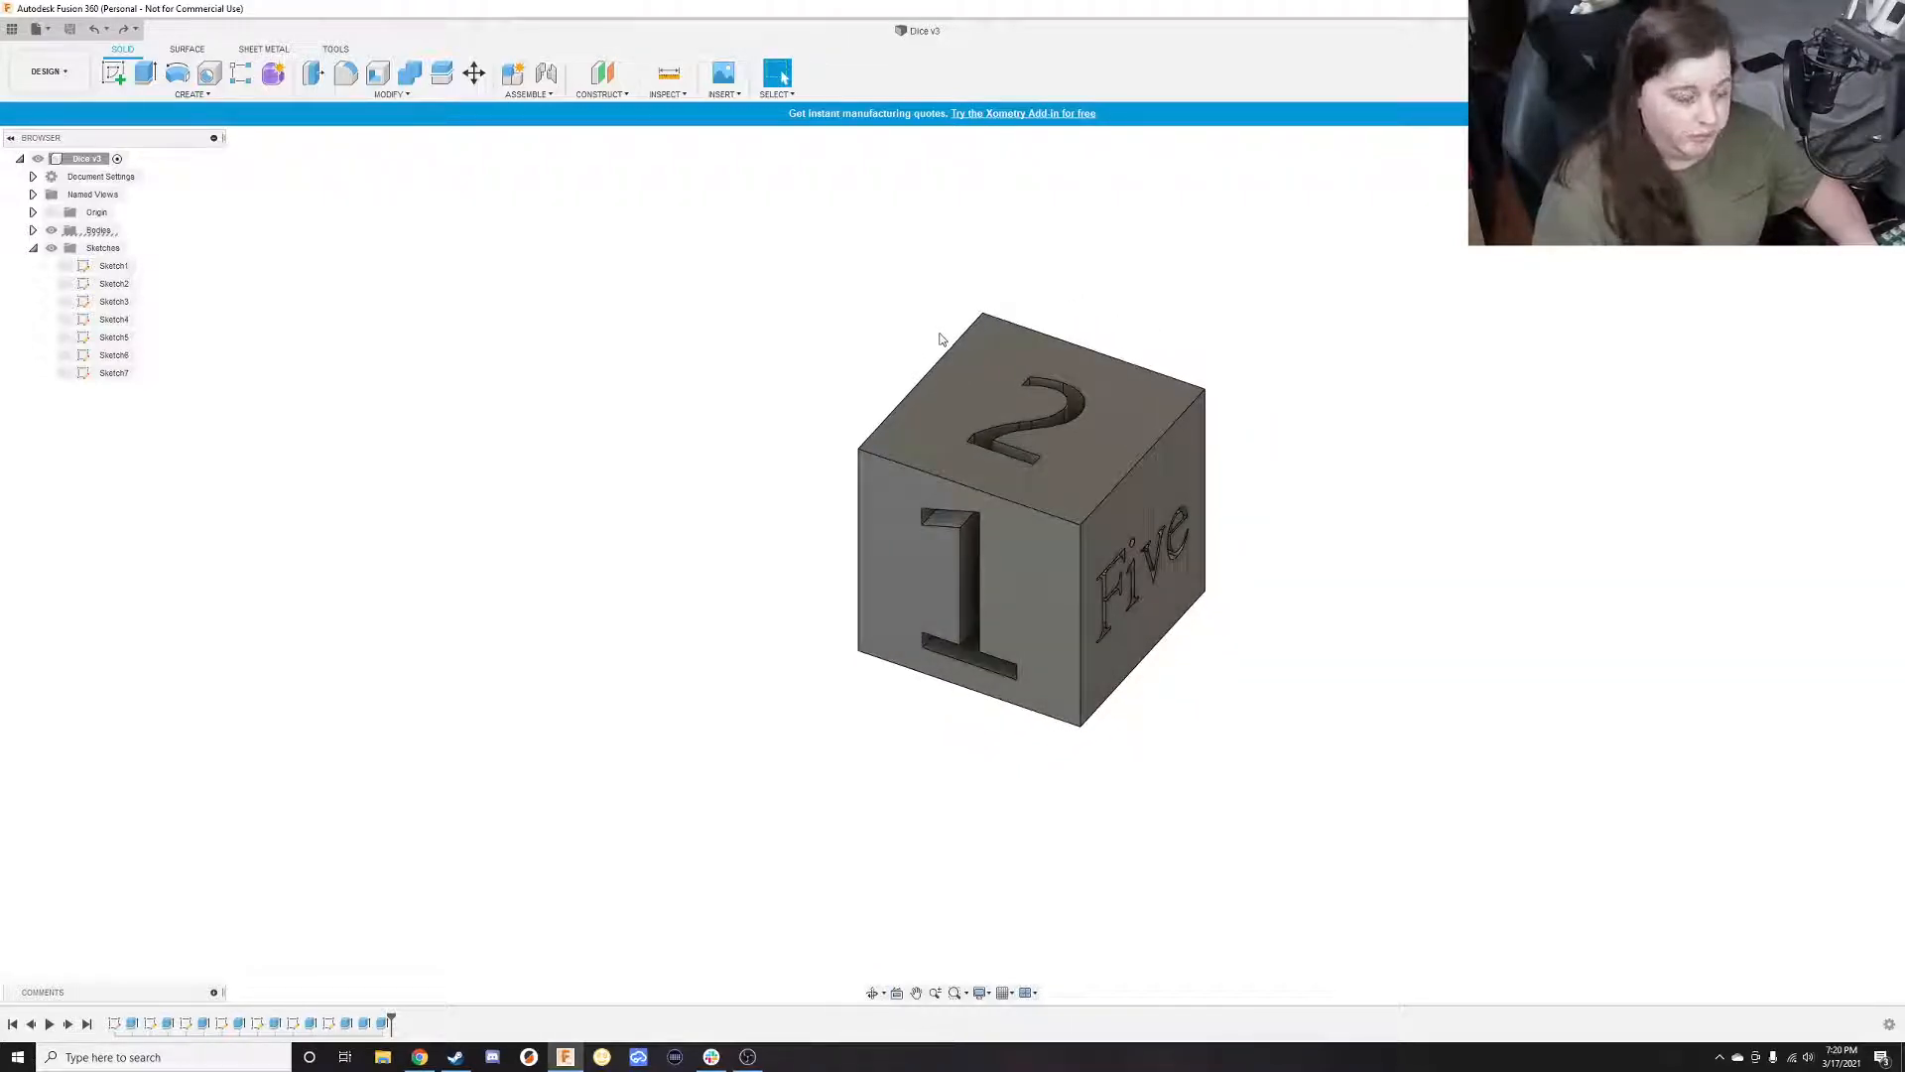
shift+middle_drag(1288, 383, 1071, 477)
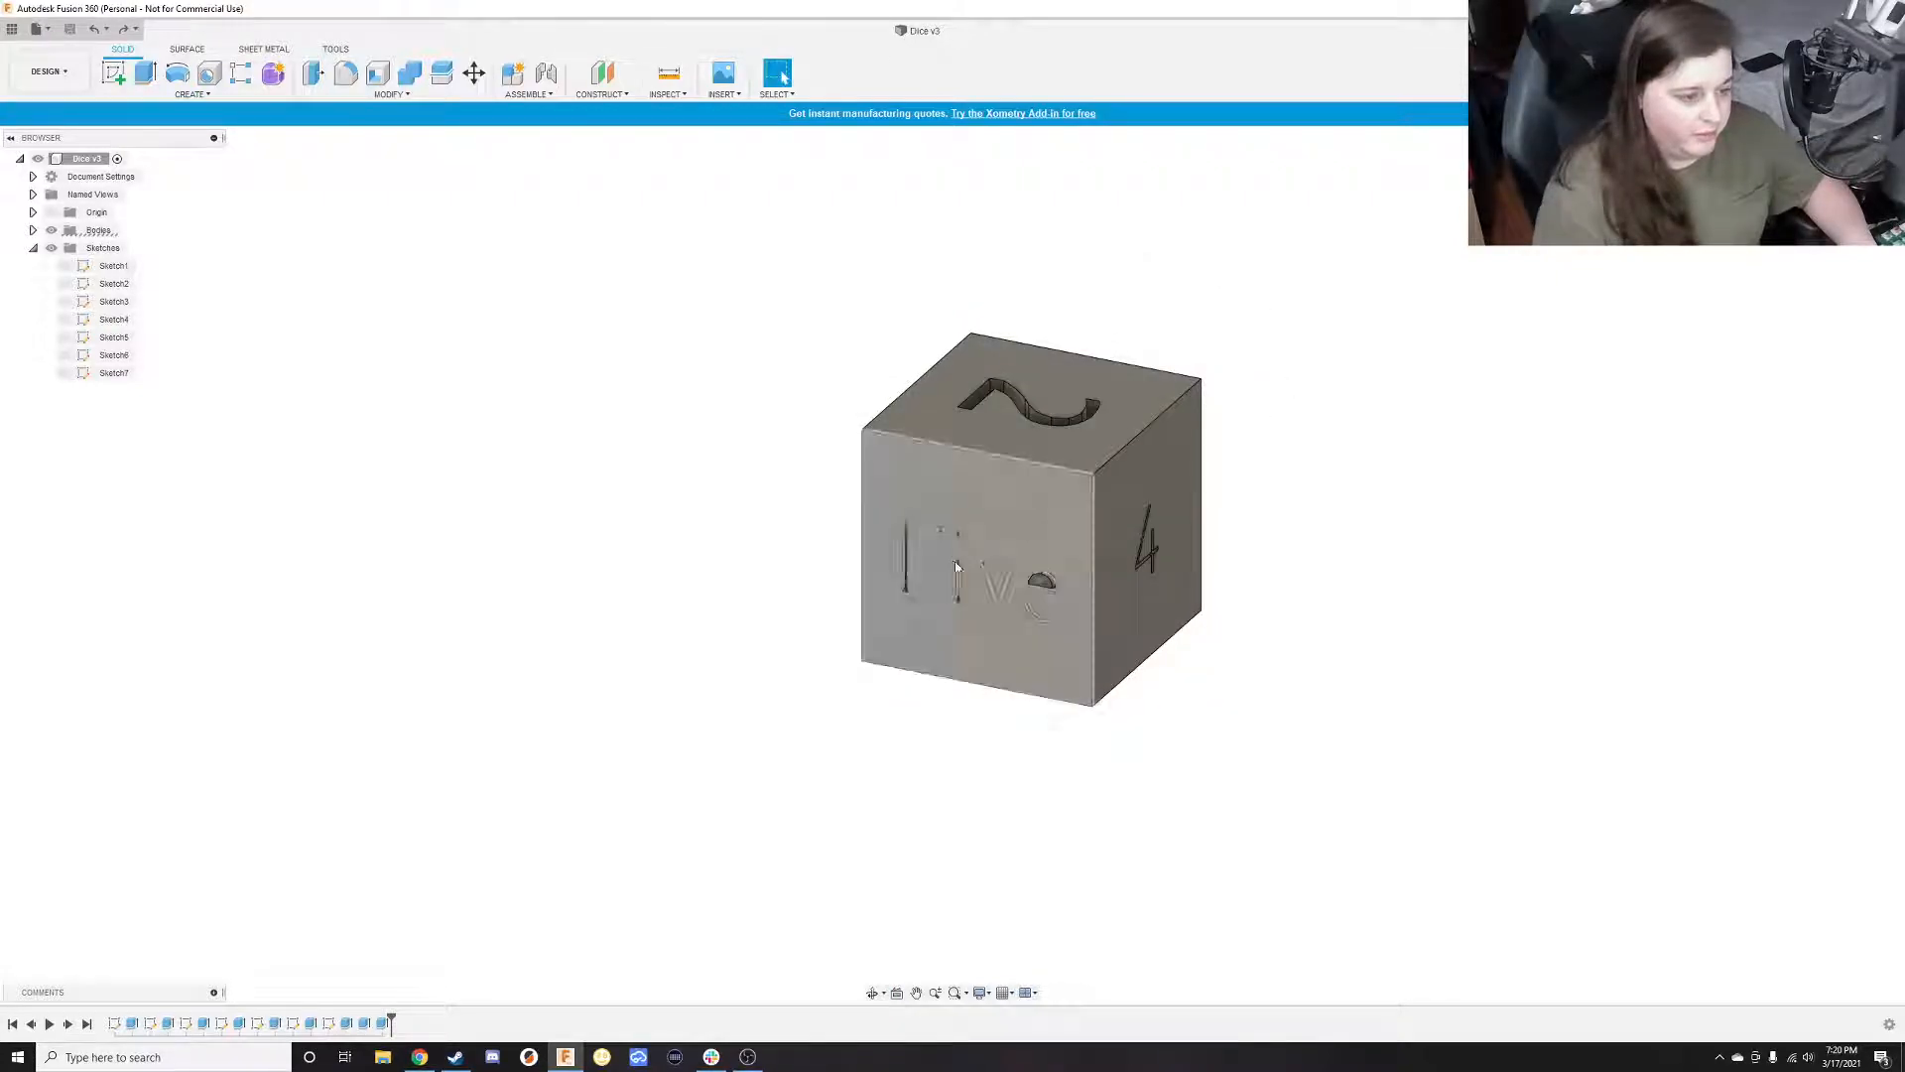
scroll(961, 649, down, 1)
shift+middle_drag(721, 594, 963, 476)
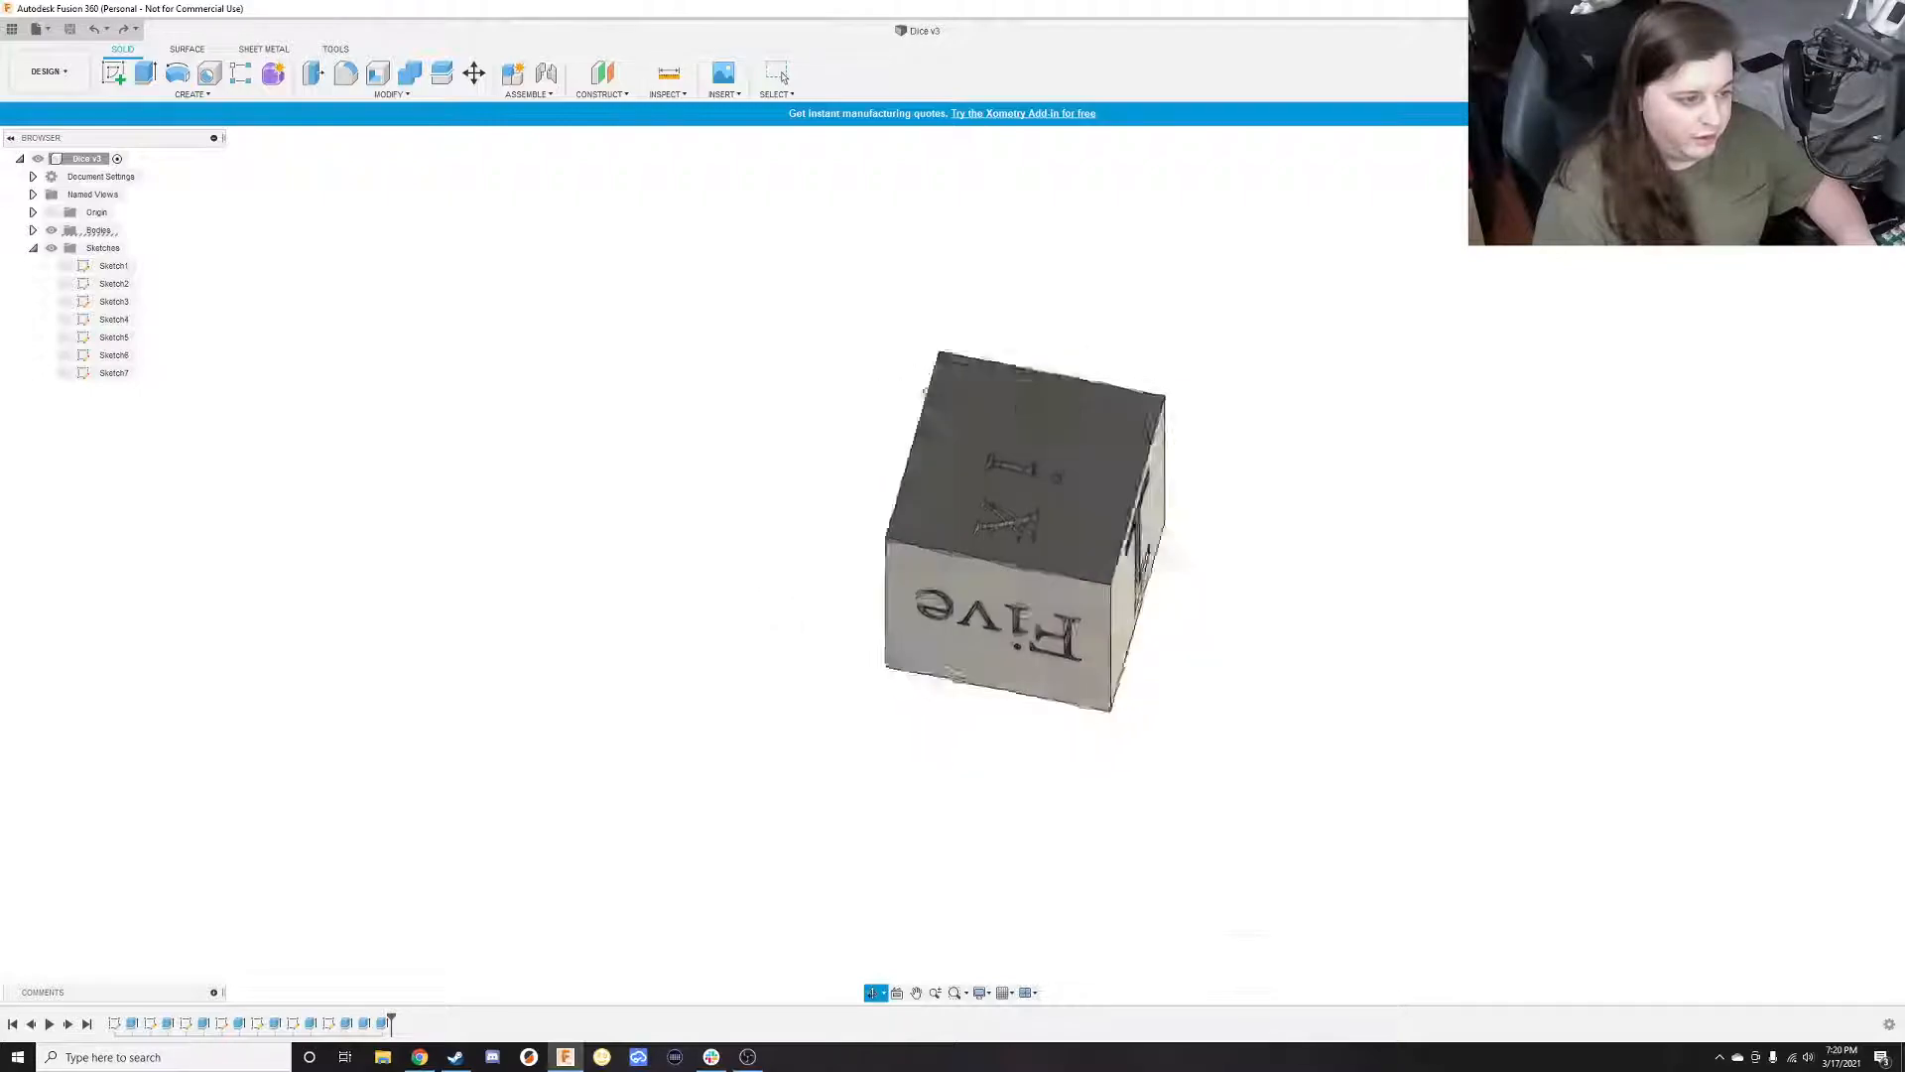
click(778, 74)
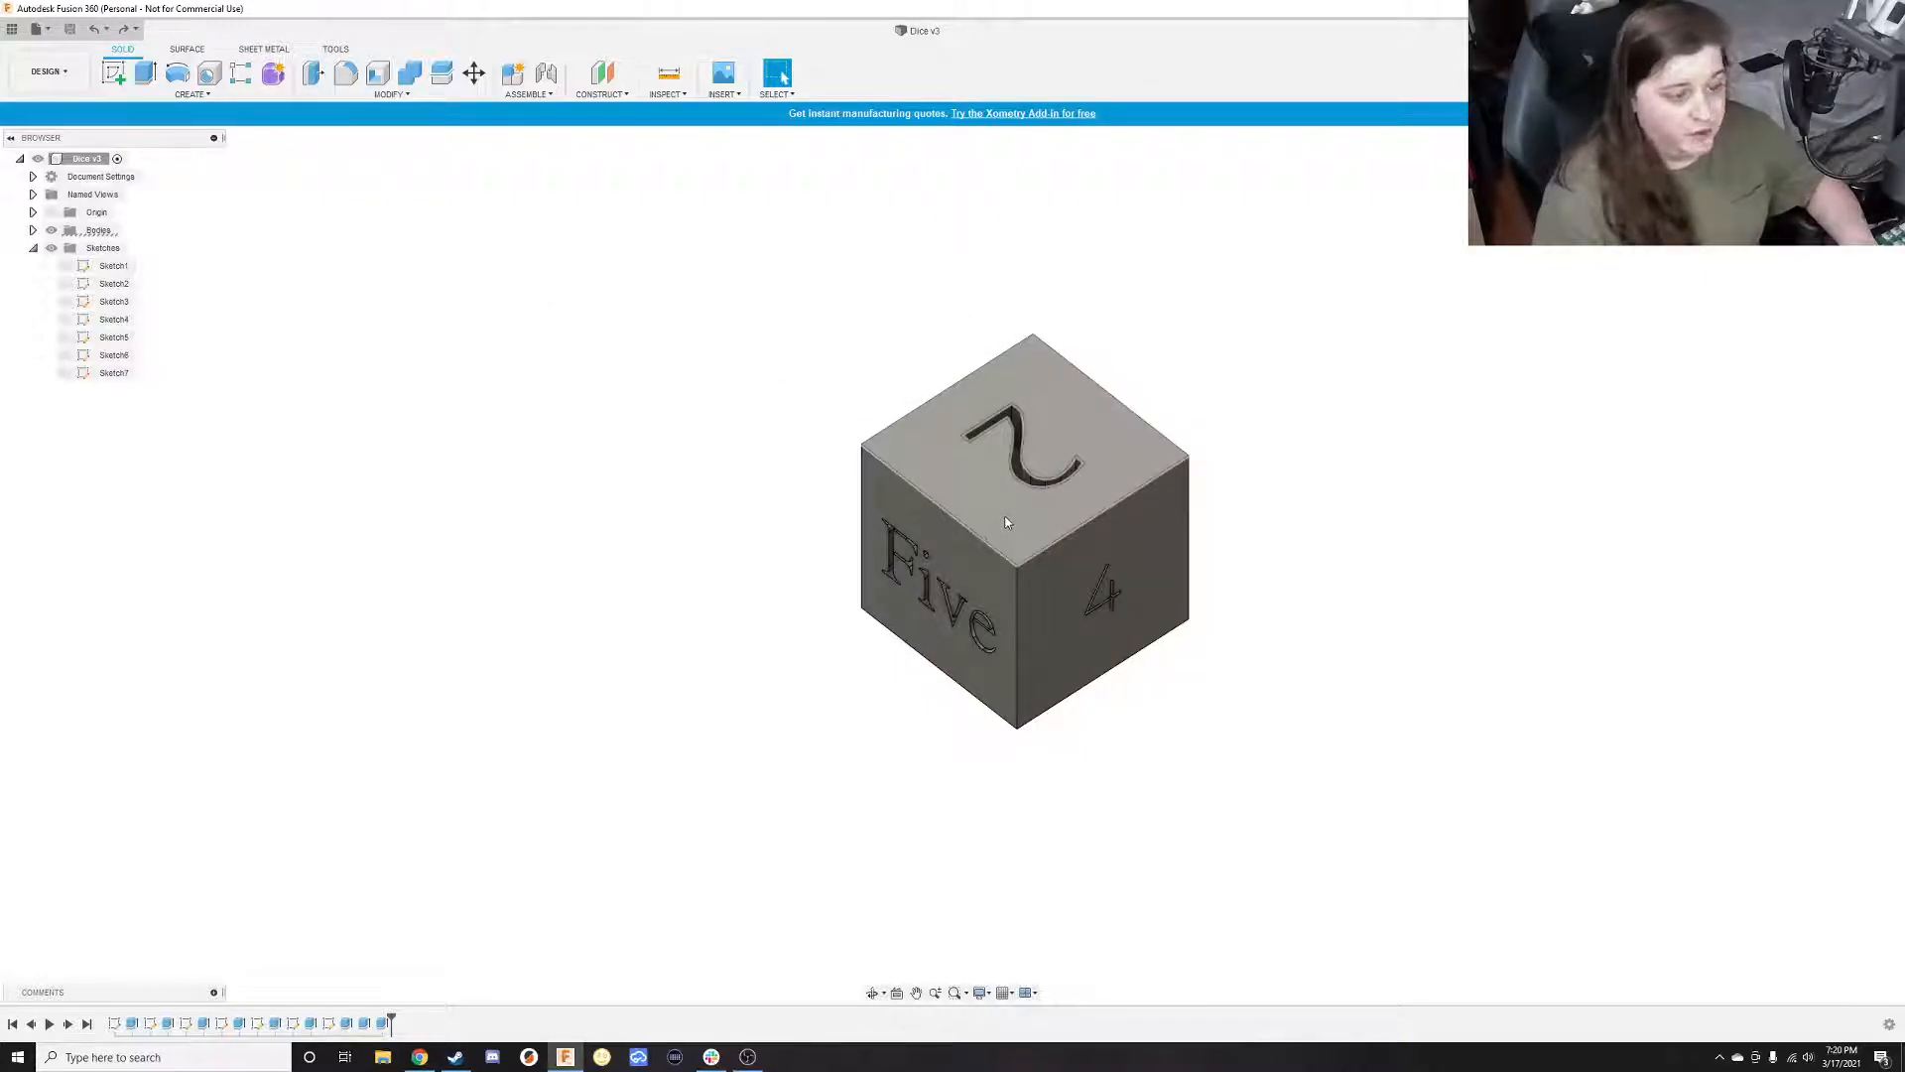
Start exporting the design and set the file type to STL Files (*.stl)
click(47, 31)
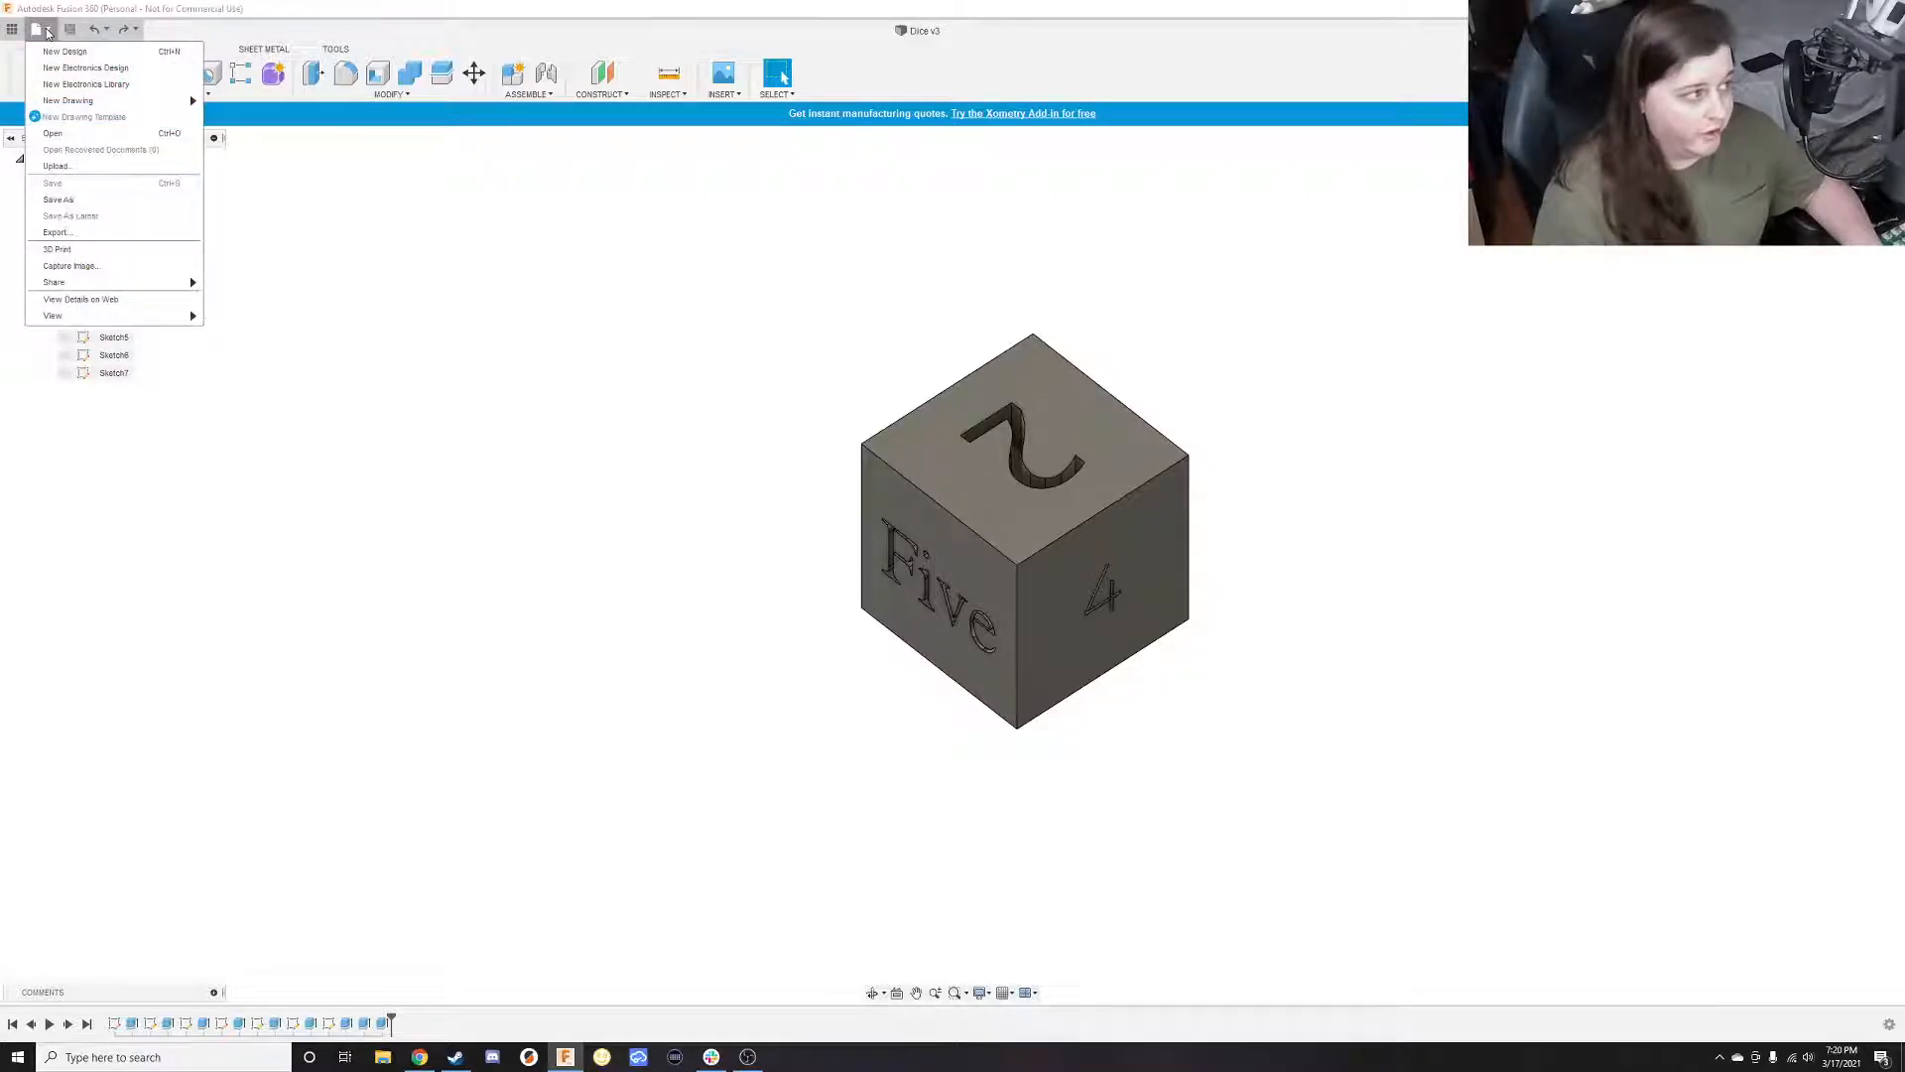
click(83, 236)
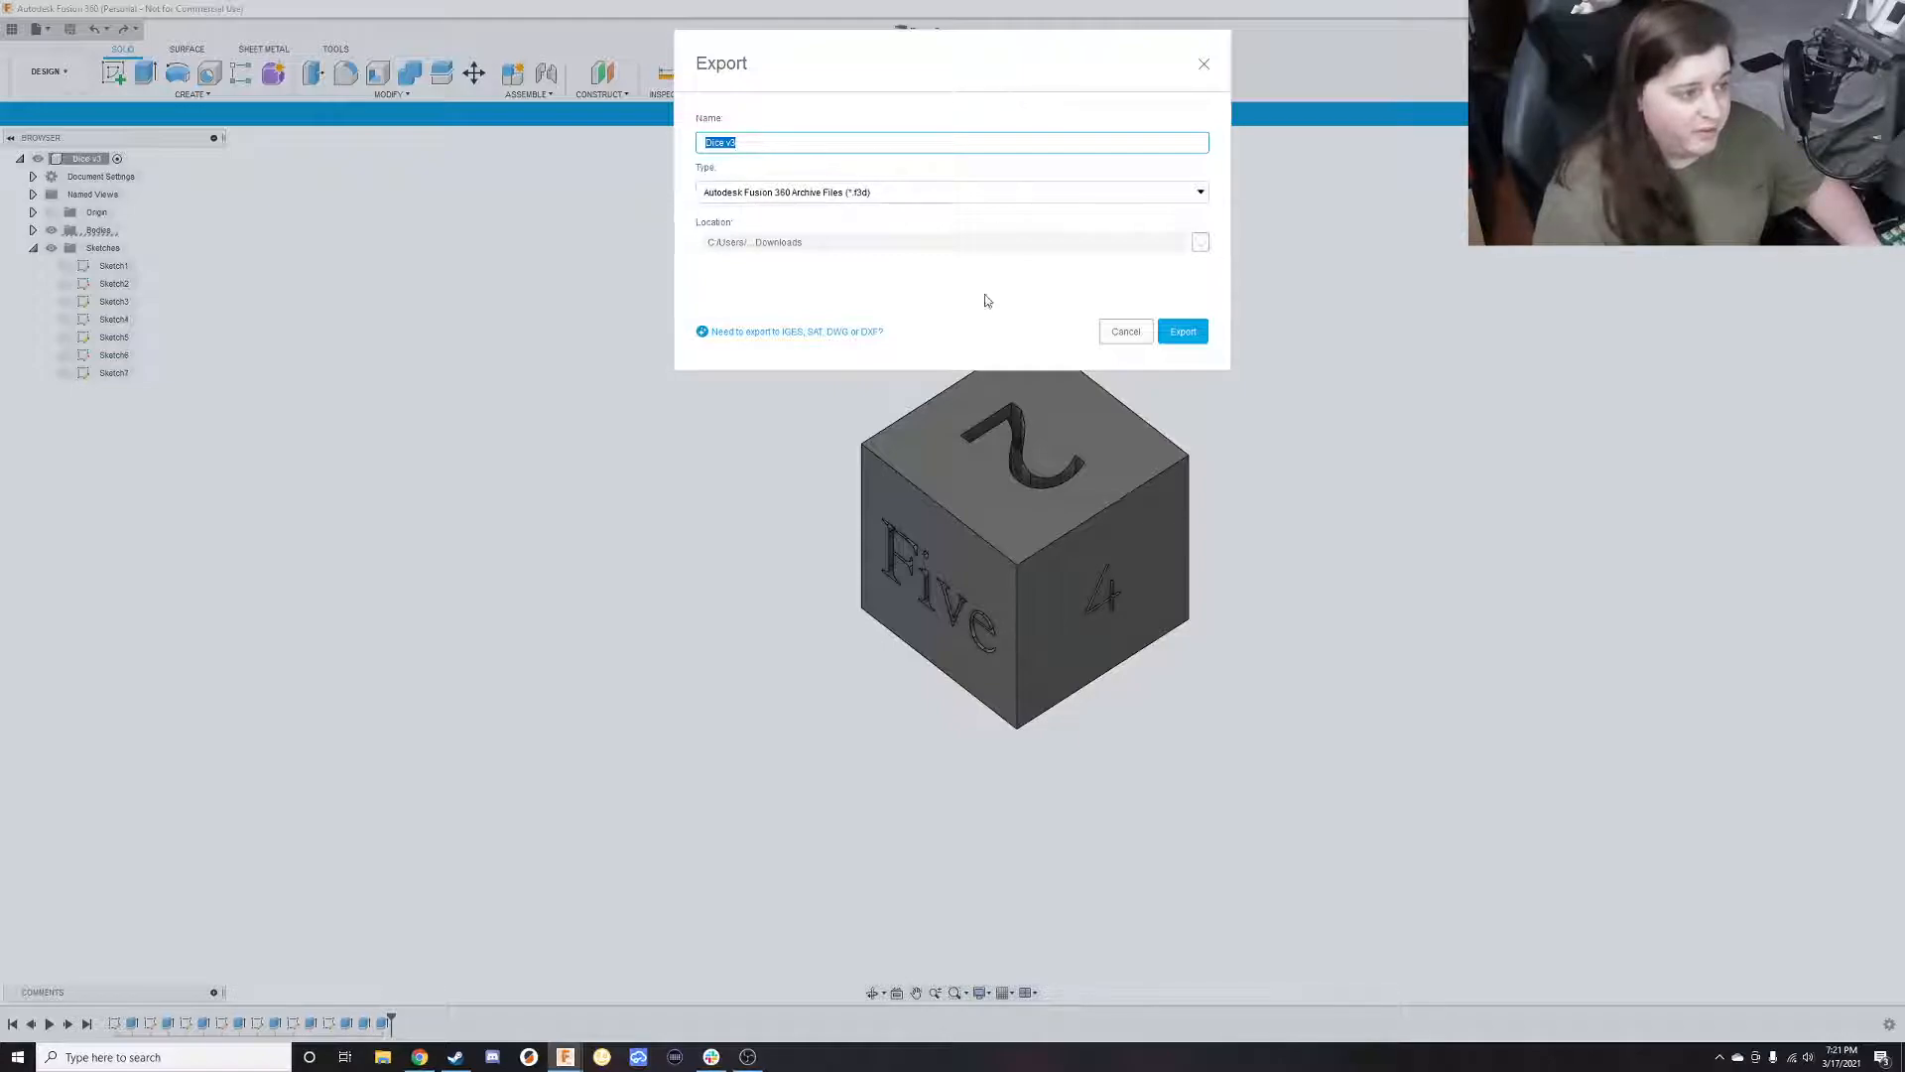
click(901, 193)
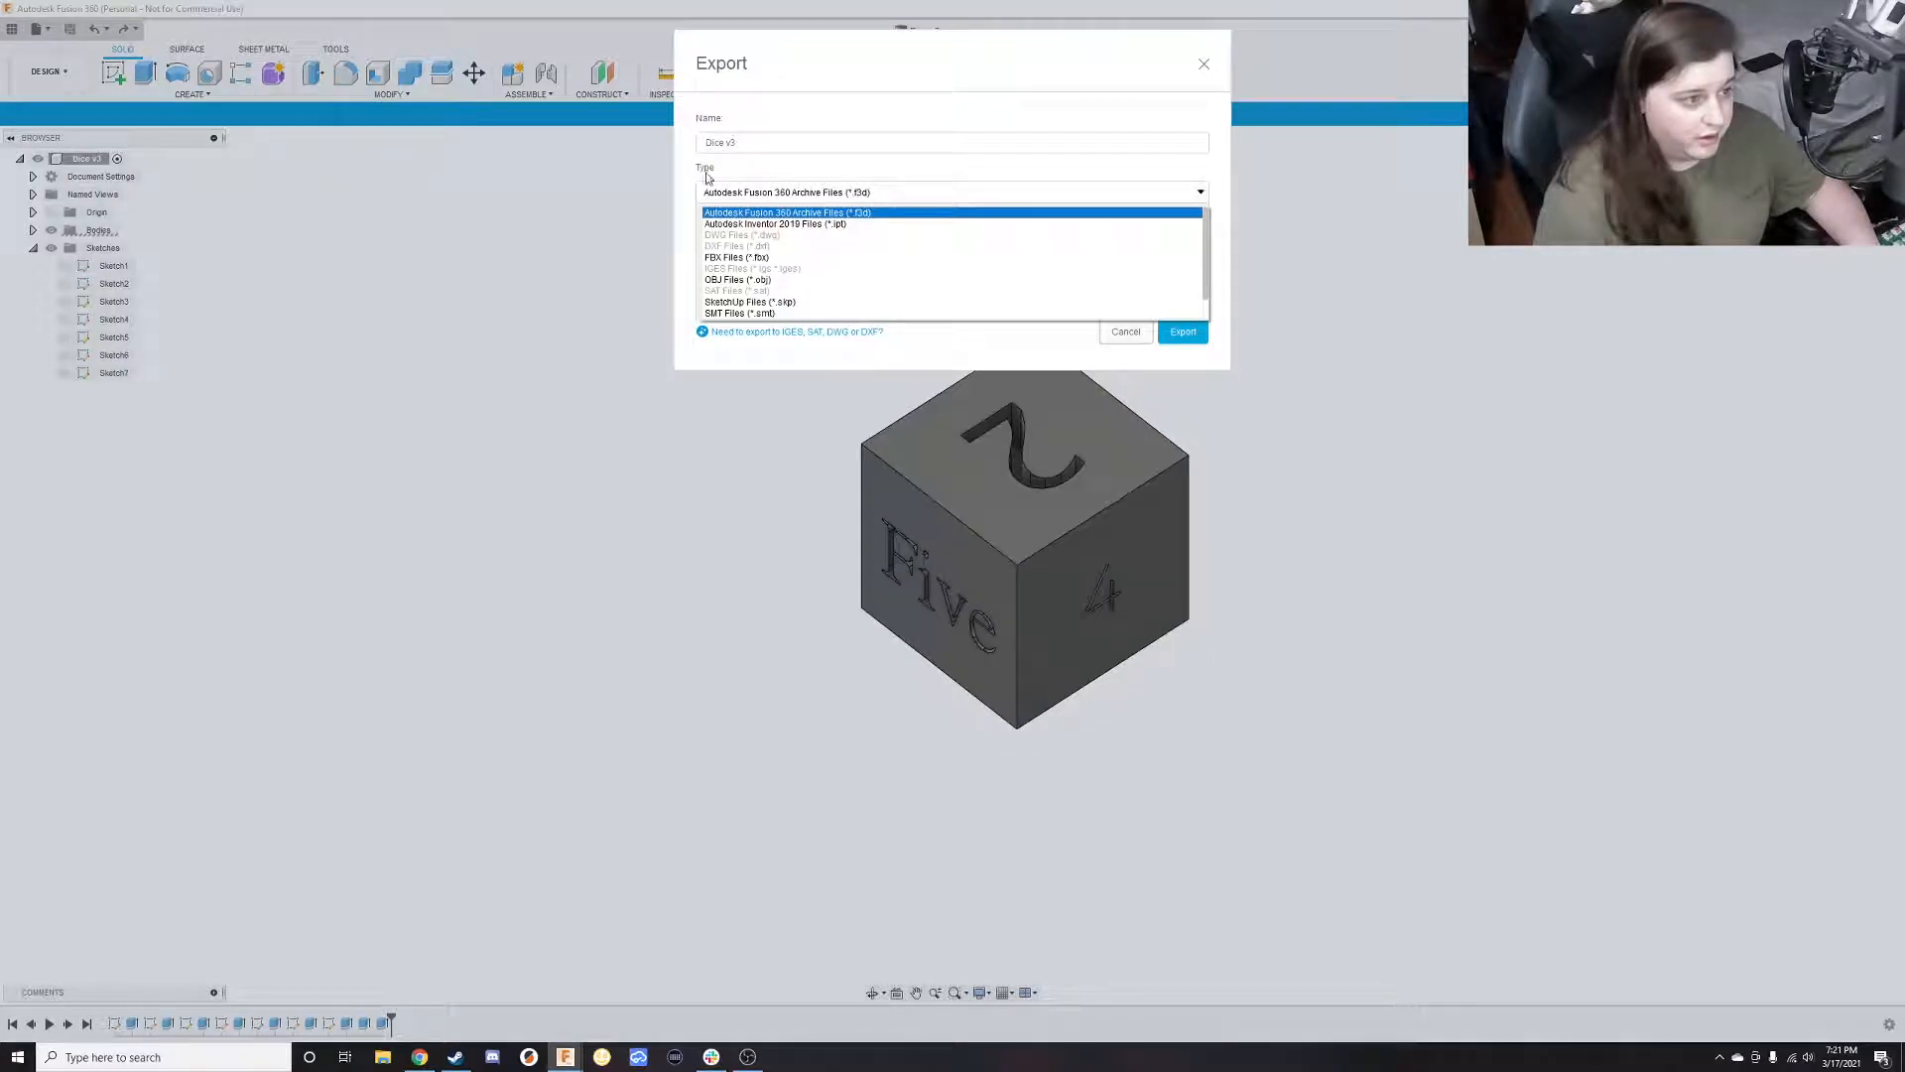
scroll(799, 309, down, 1)
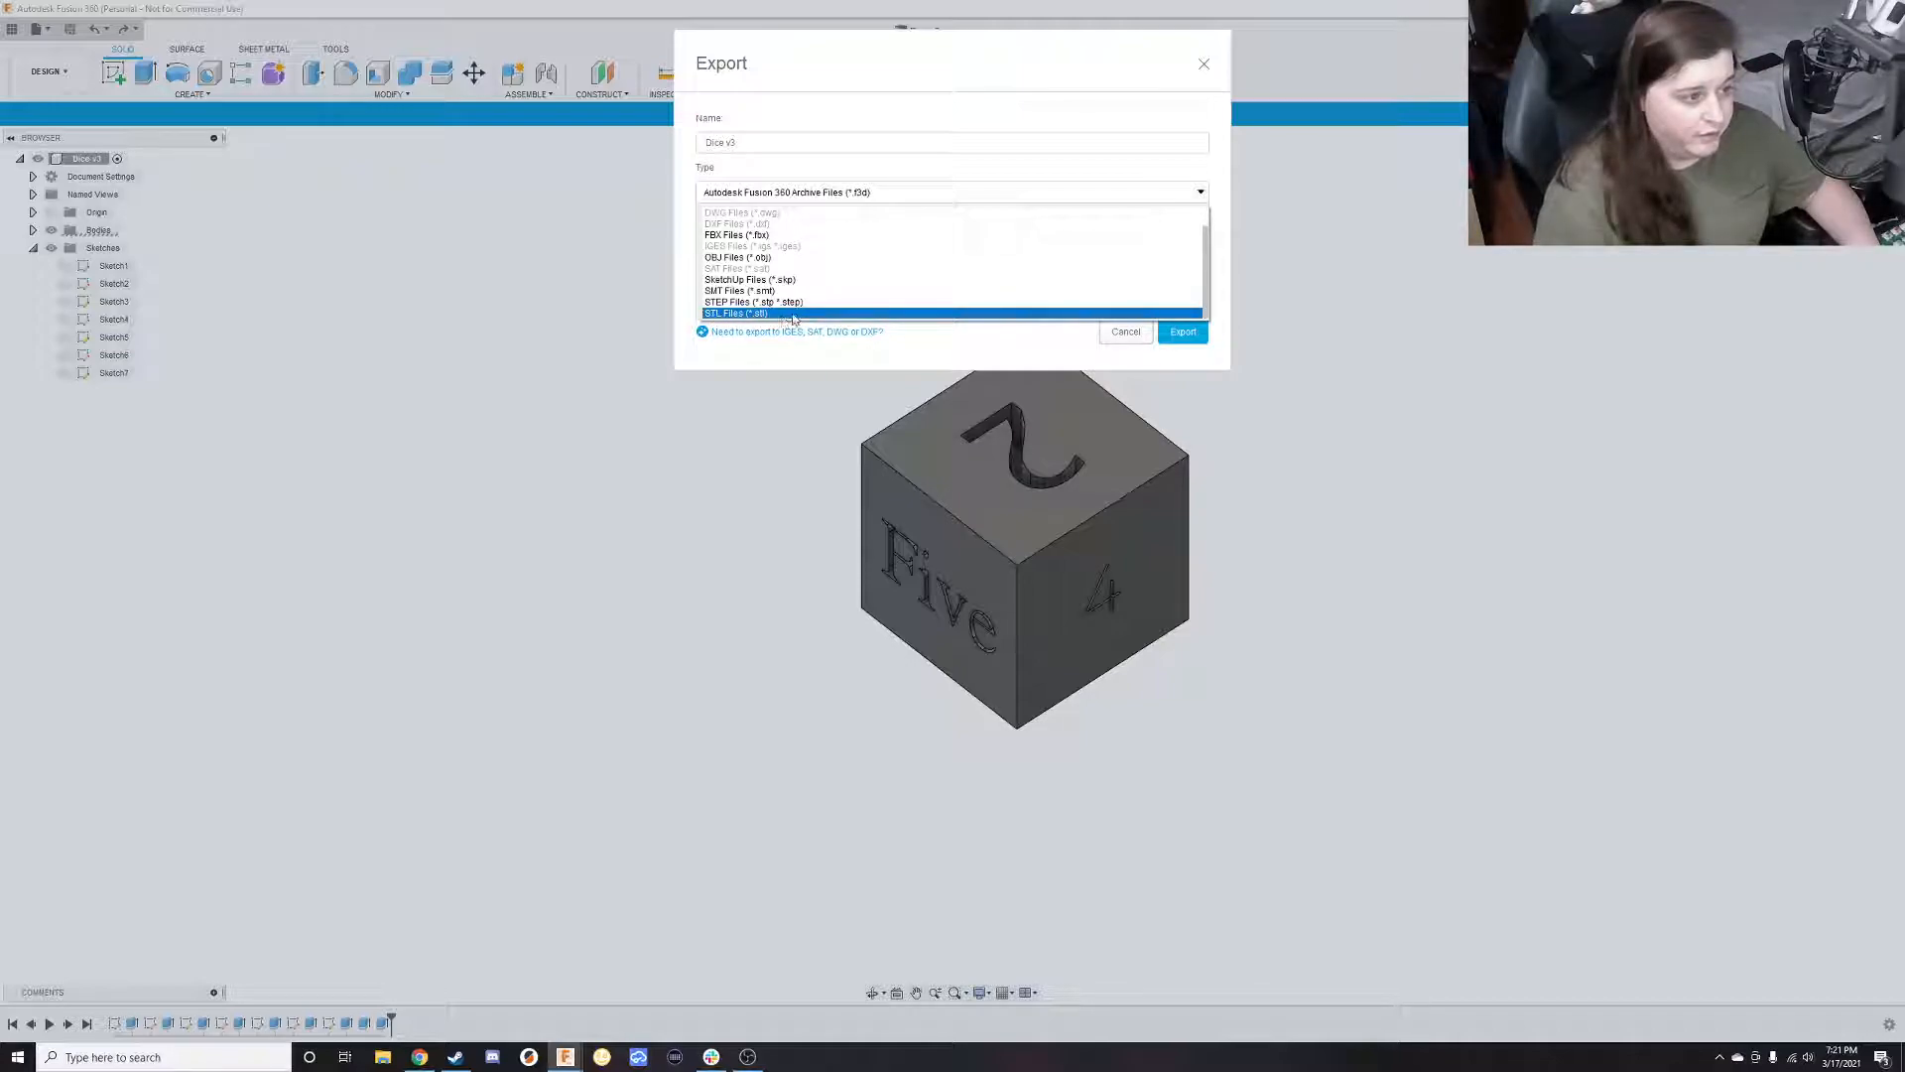
click(792, 314)
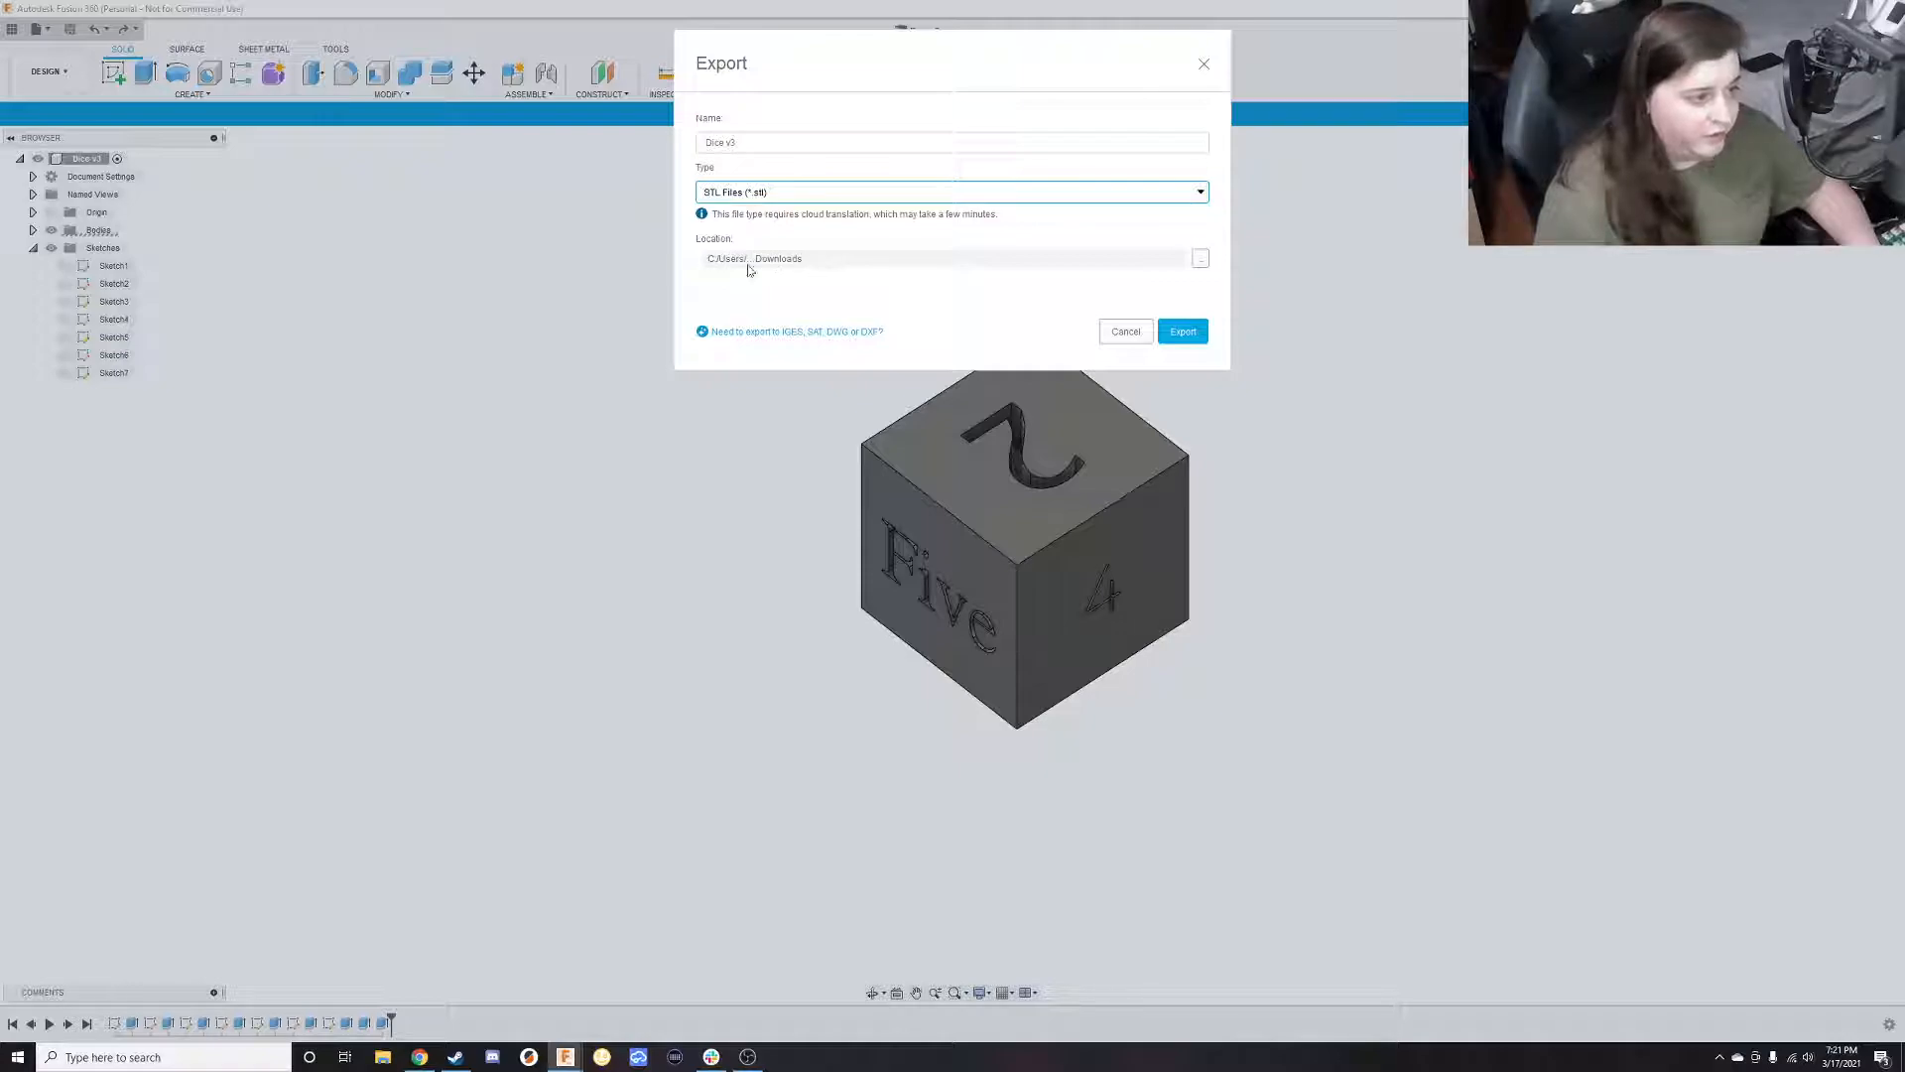
Name the export file Dice v3 and export it to the Downloads folder
click(705, 141)
click(706, 142)
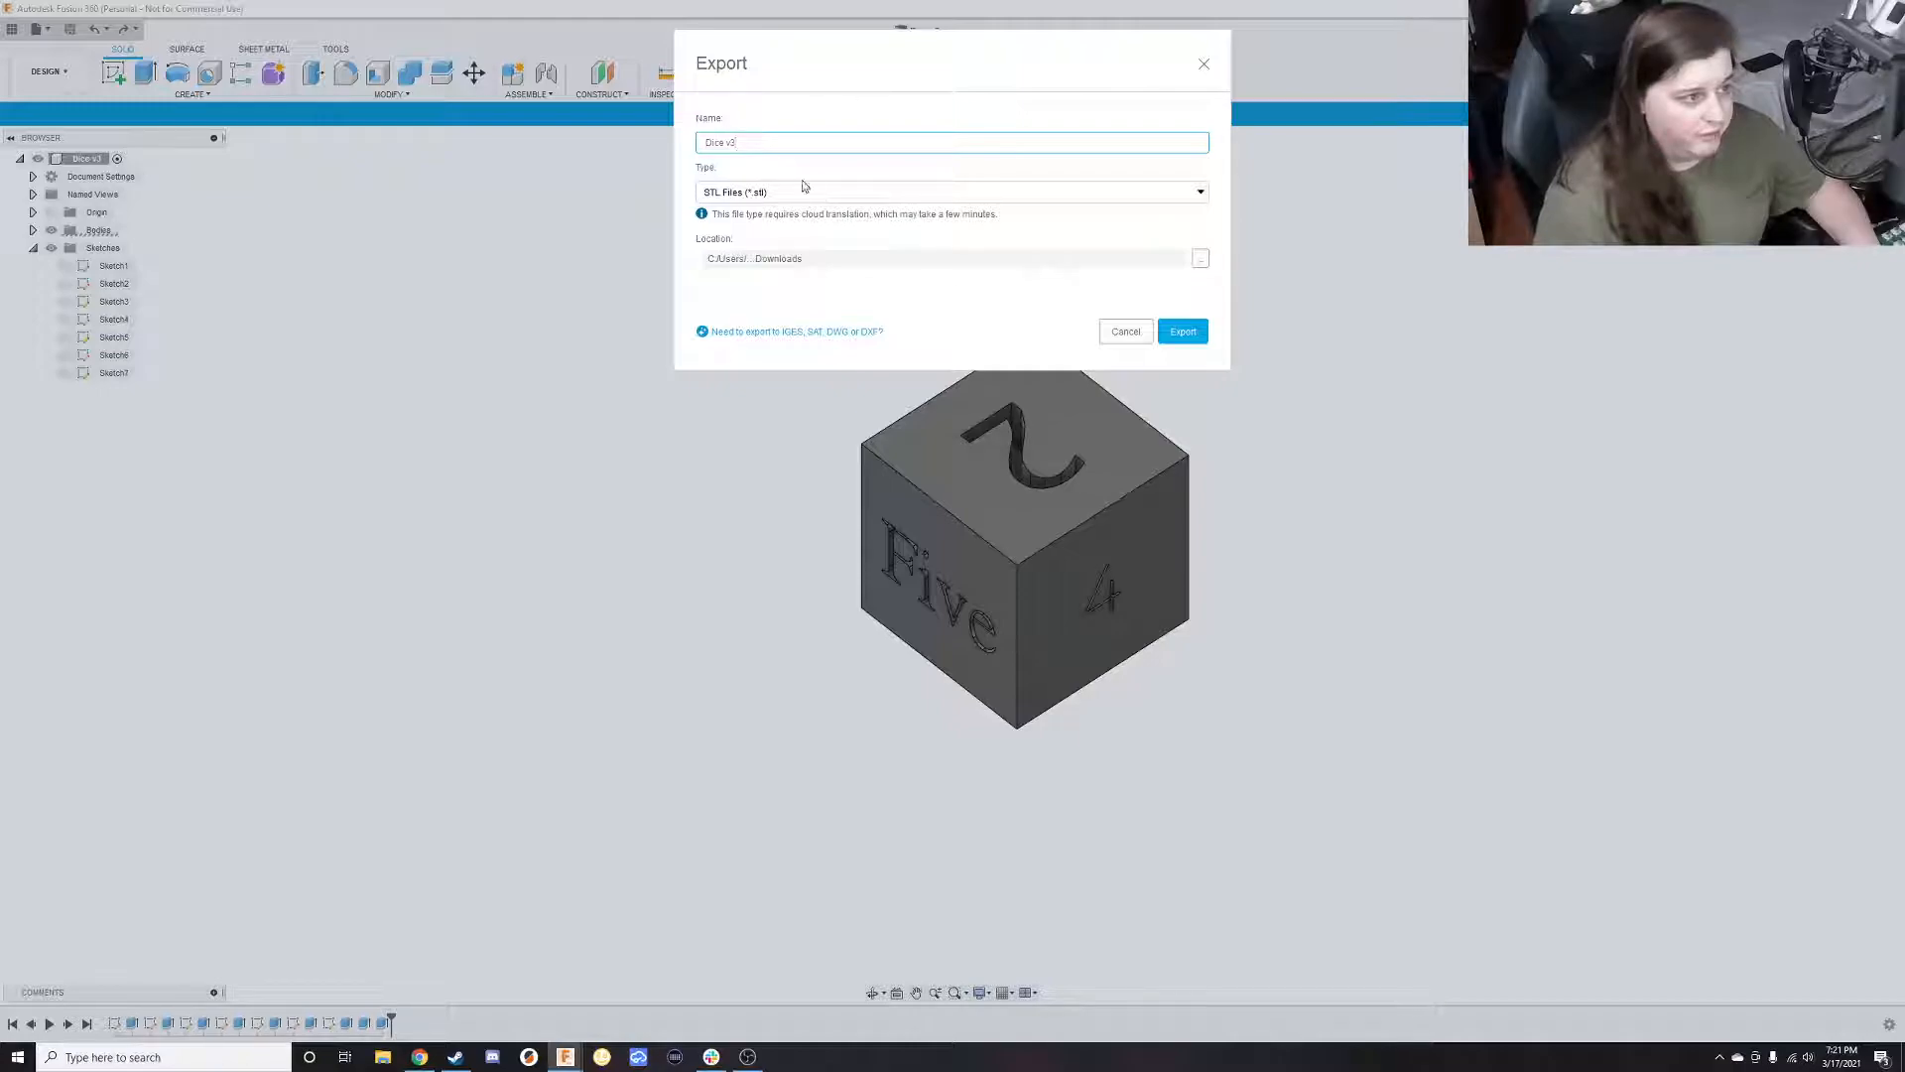
double_click(722, 142)
drag(725, 140, 751, 139)
click(745, 140)
click(729, 140)
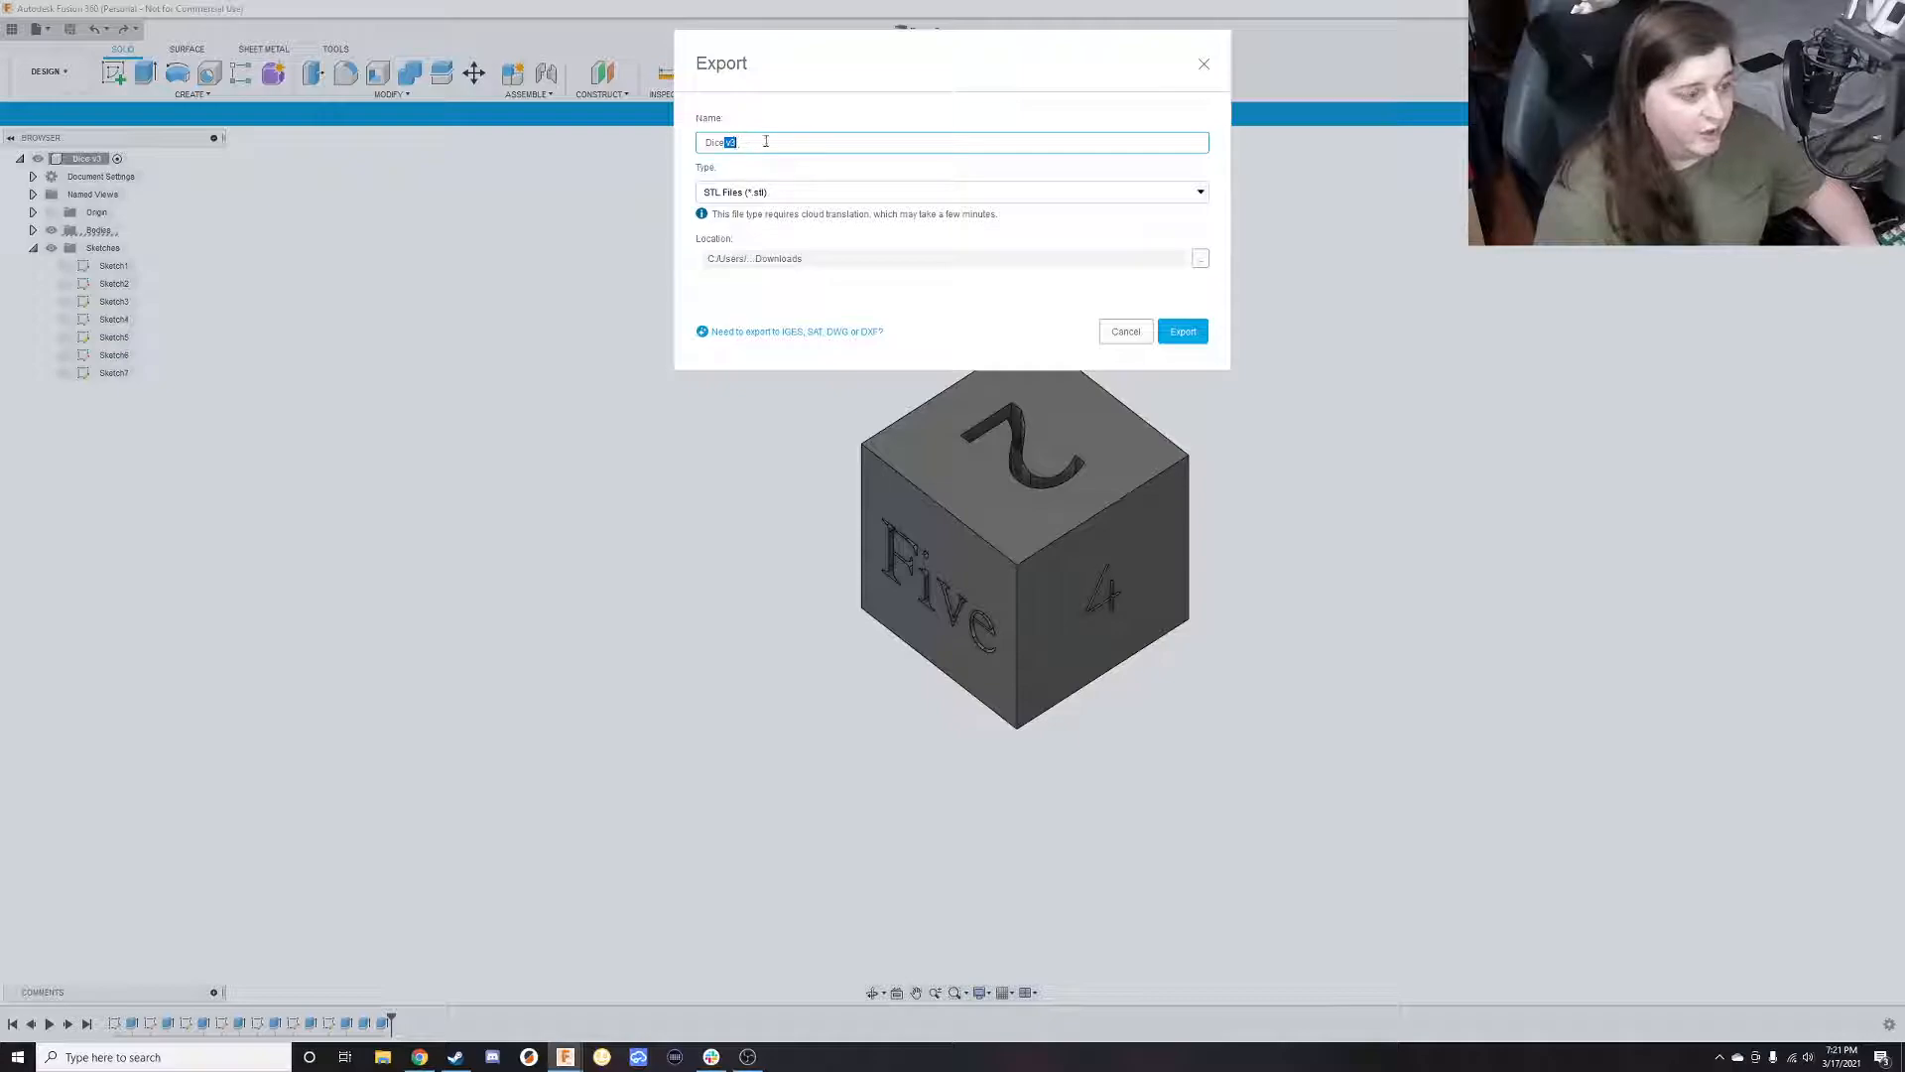
text(v2)
key(BackSpace)
text(3)
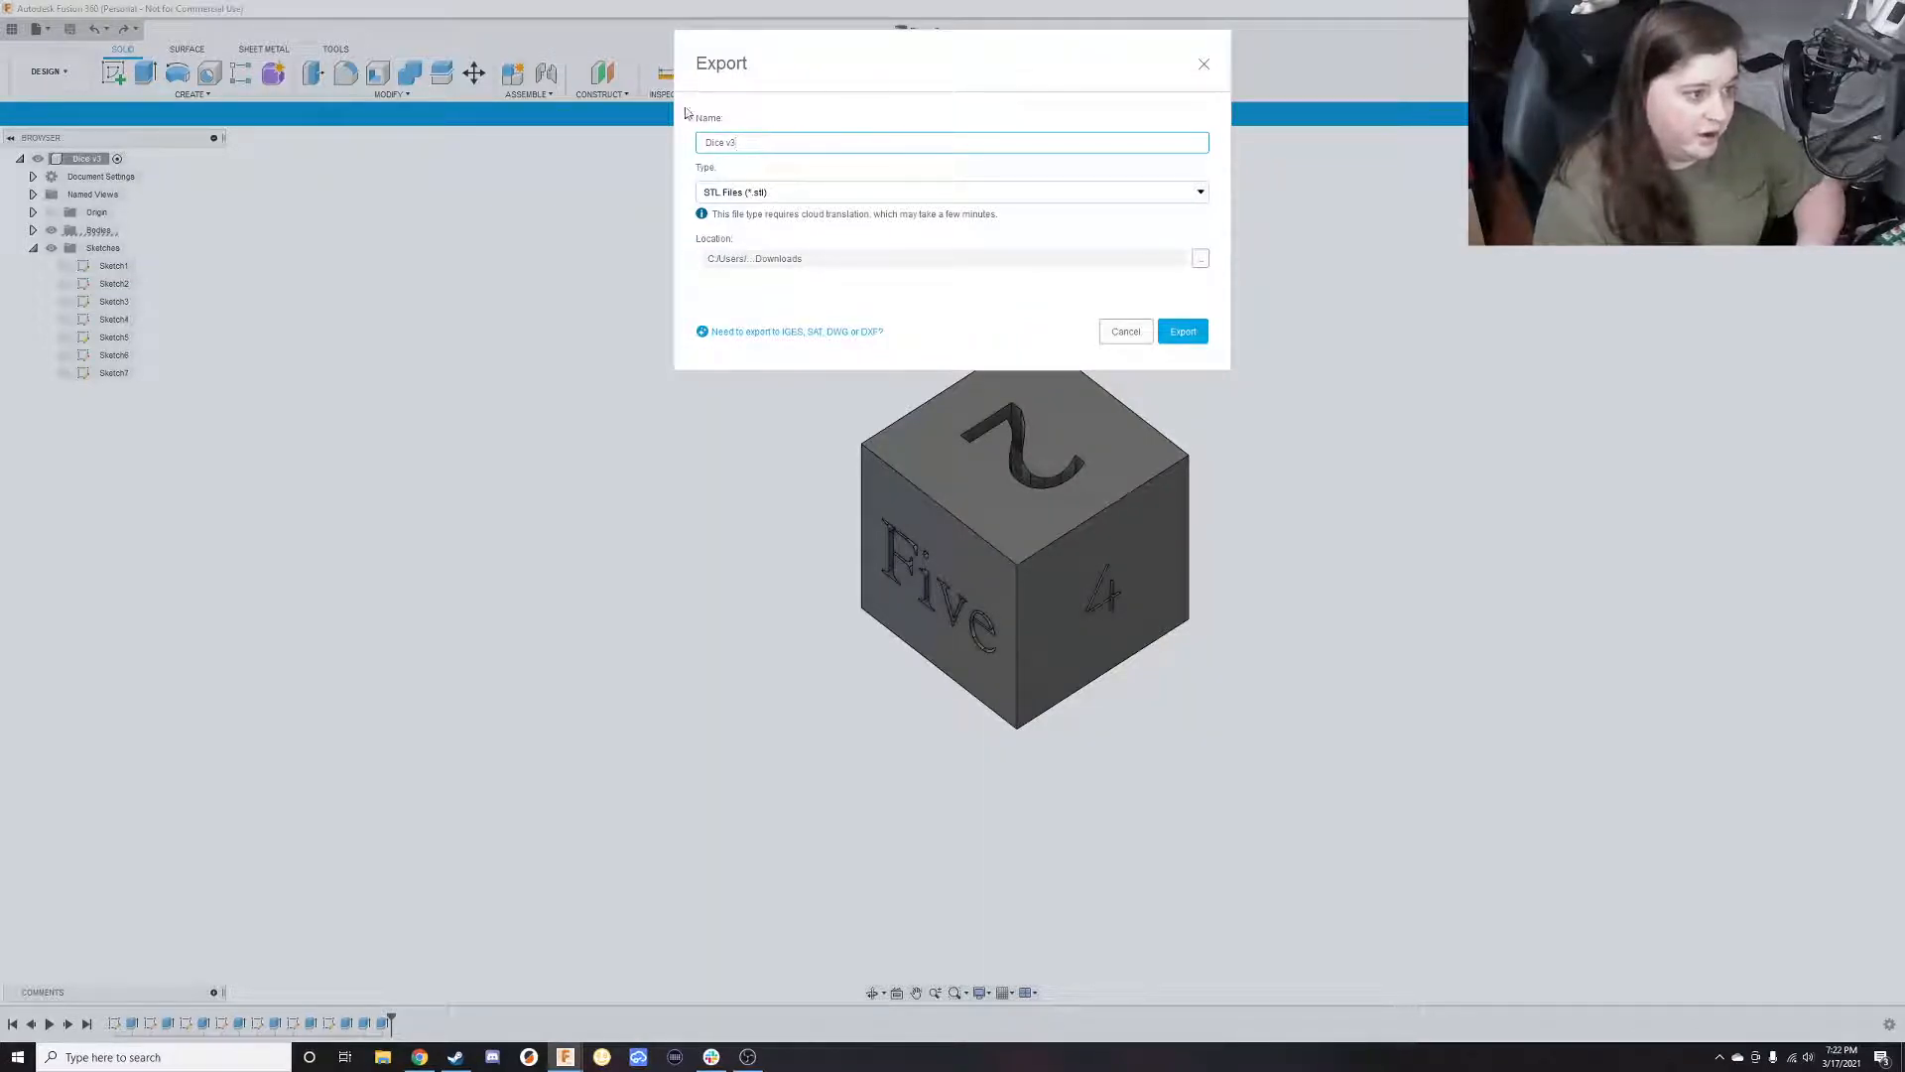
click(1191, 340)
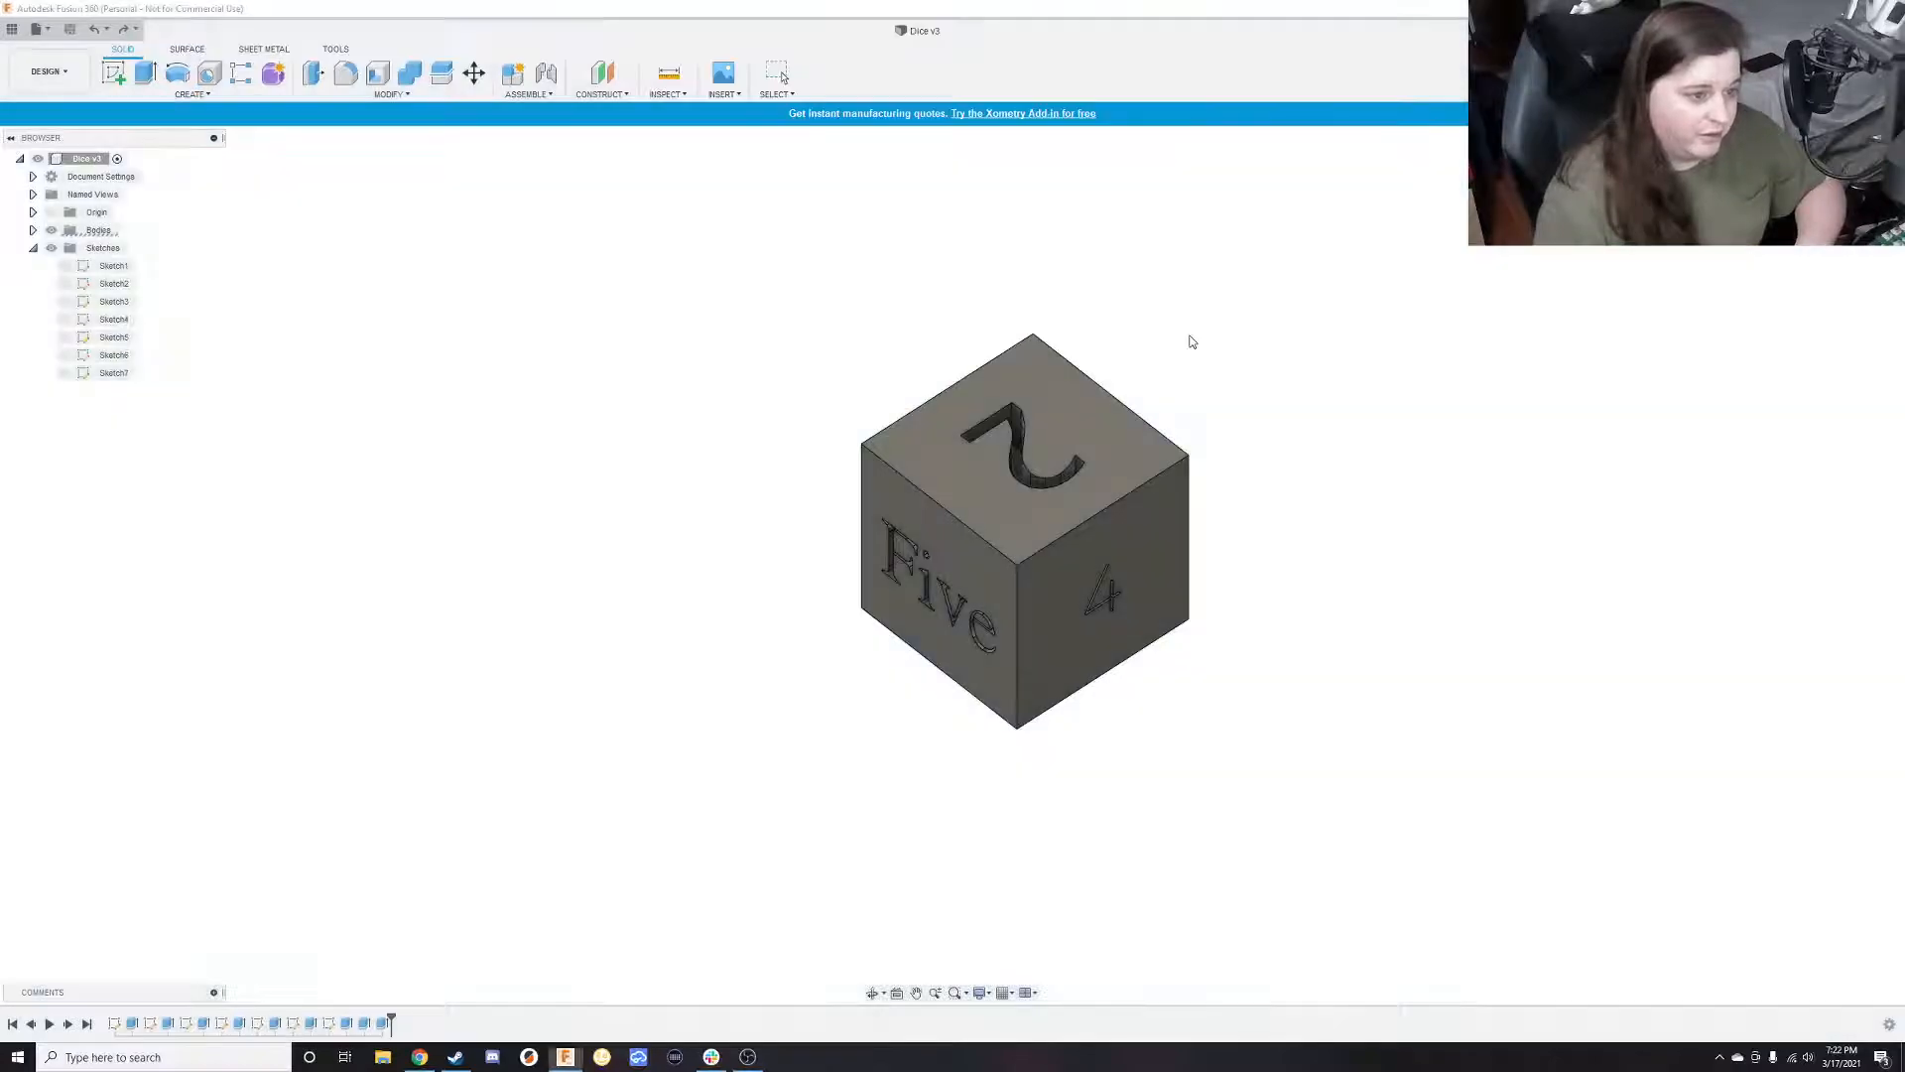
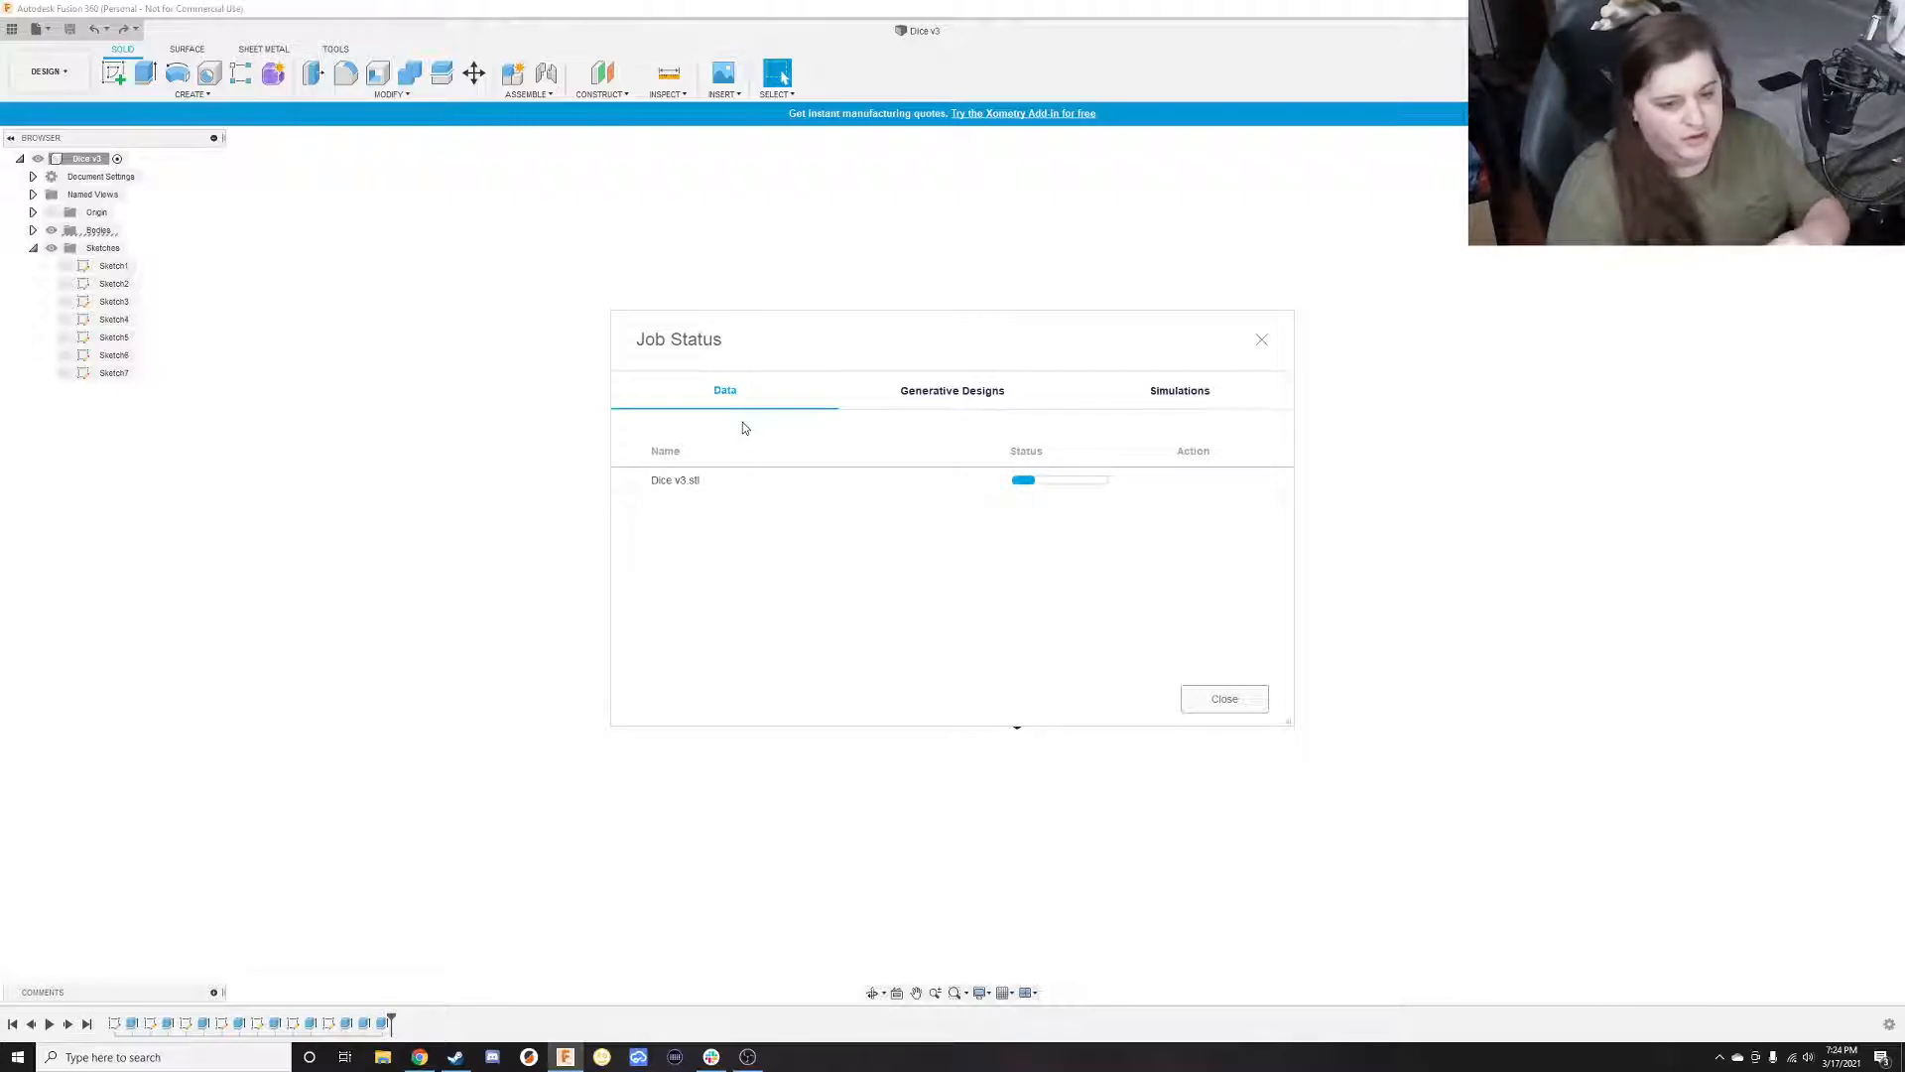
Move the export status window out of the way and examine the die's numbered faces from all around
drag(891, 316, 1904, 327)
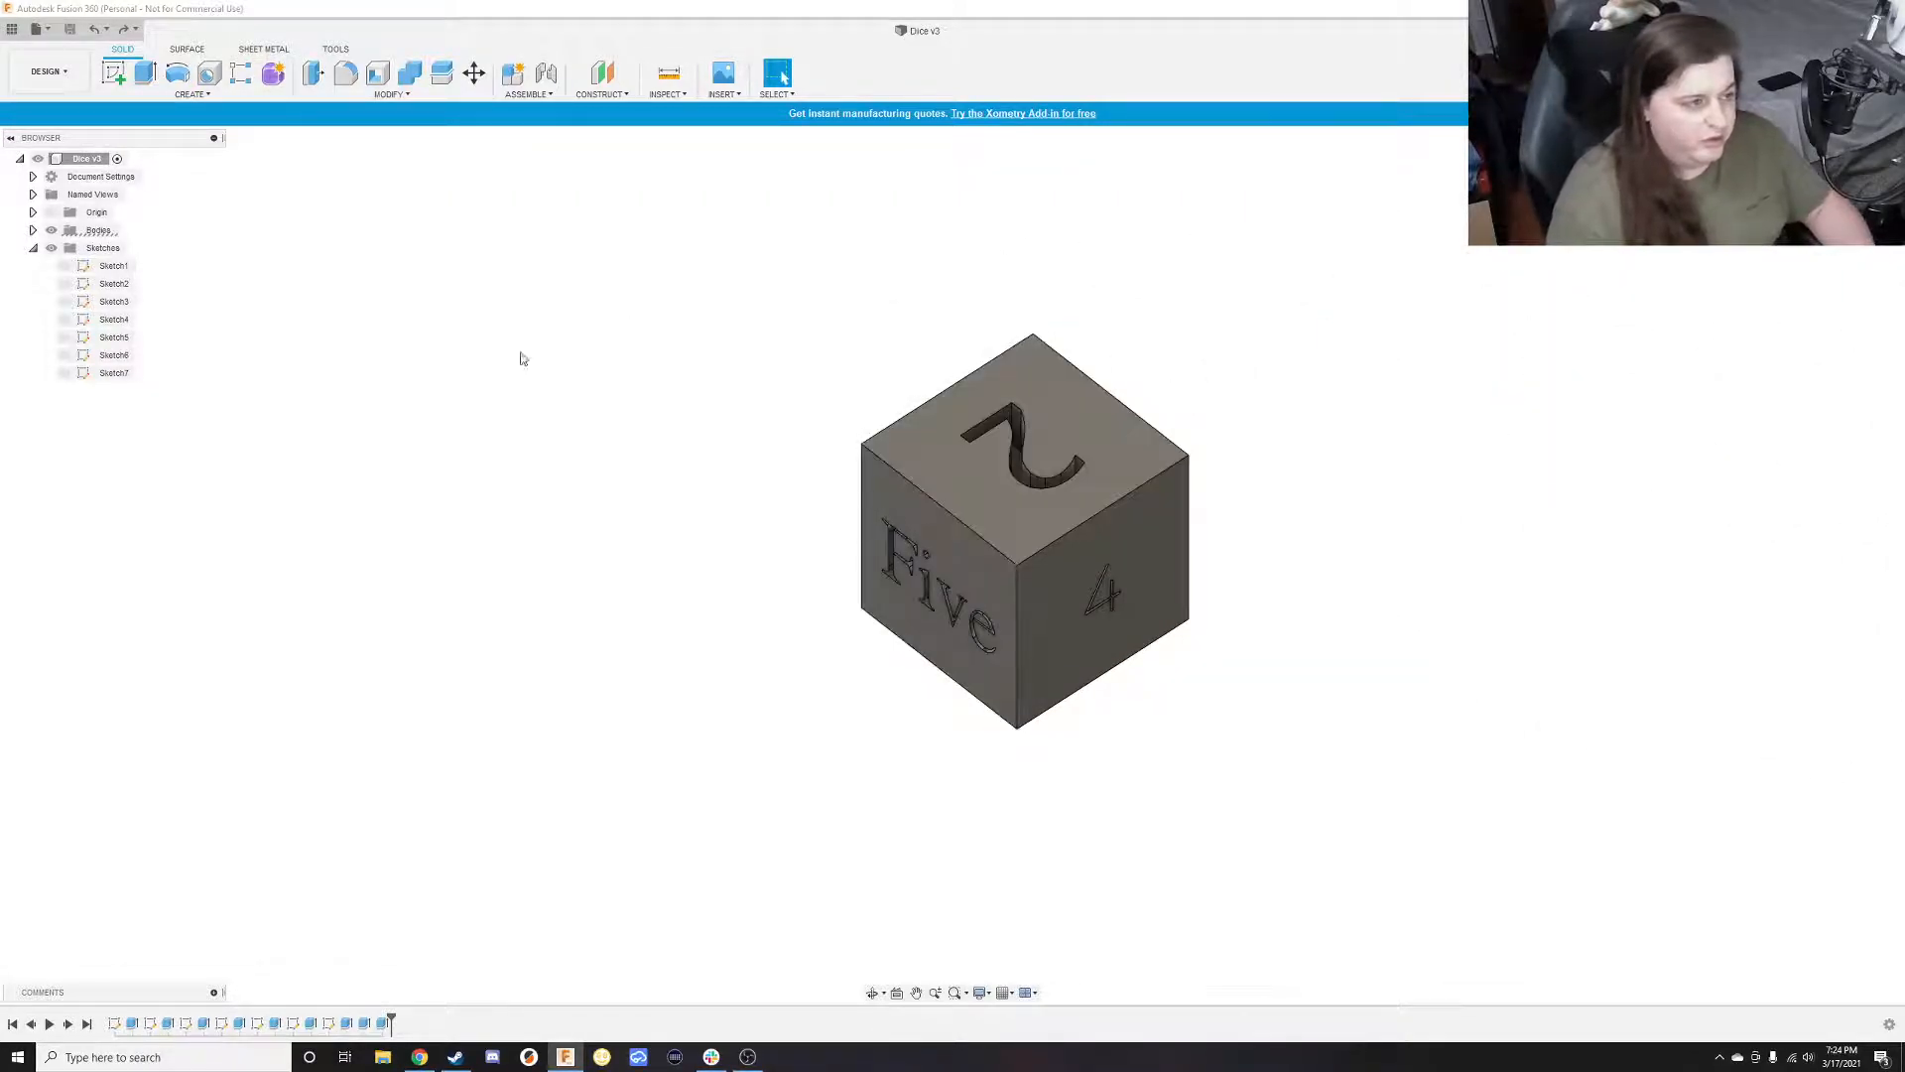
shift+middle_drag(732, 357, 1219, 385)
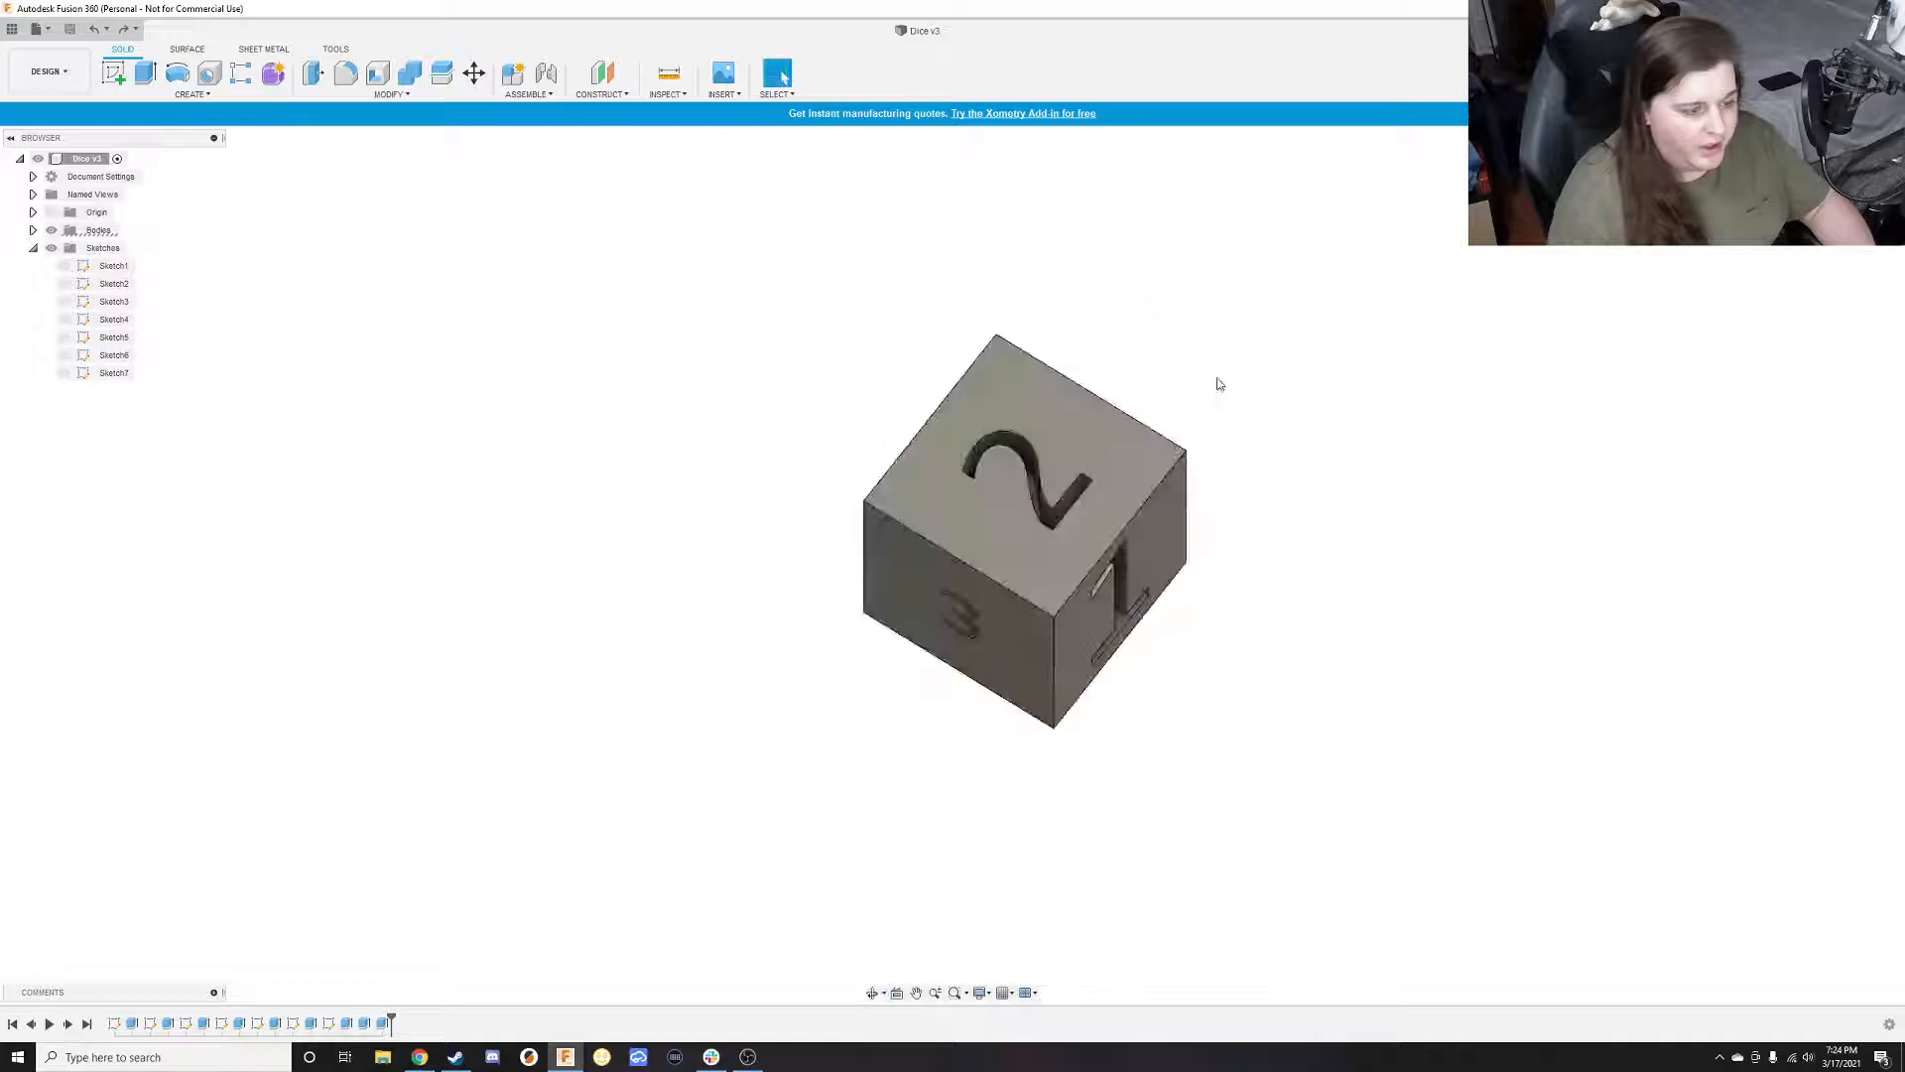
shift+middle_drag(1003, 804, 944, 761)
shift+middle_drag(1215, 594, 898, 541)
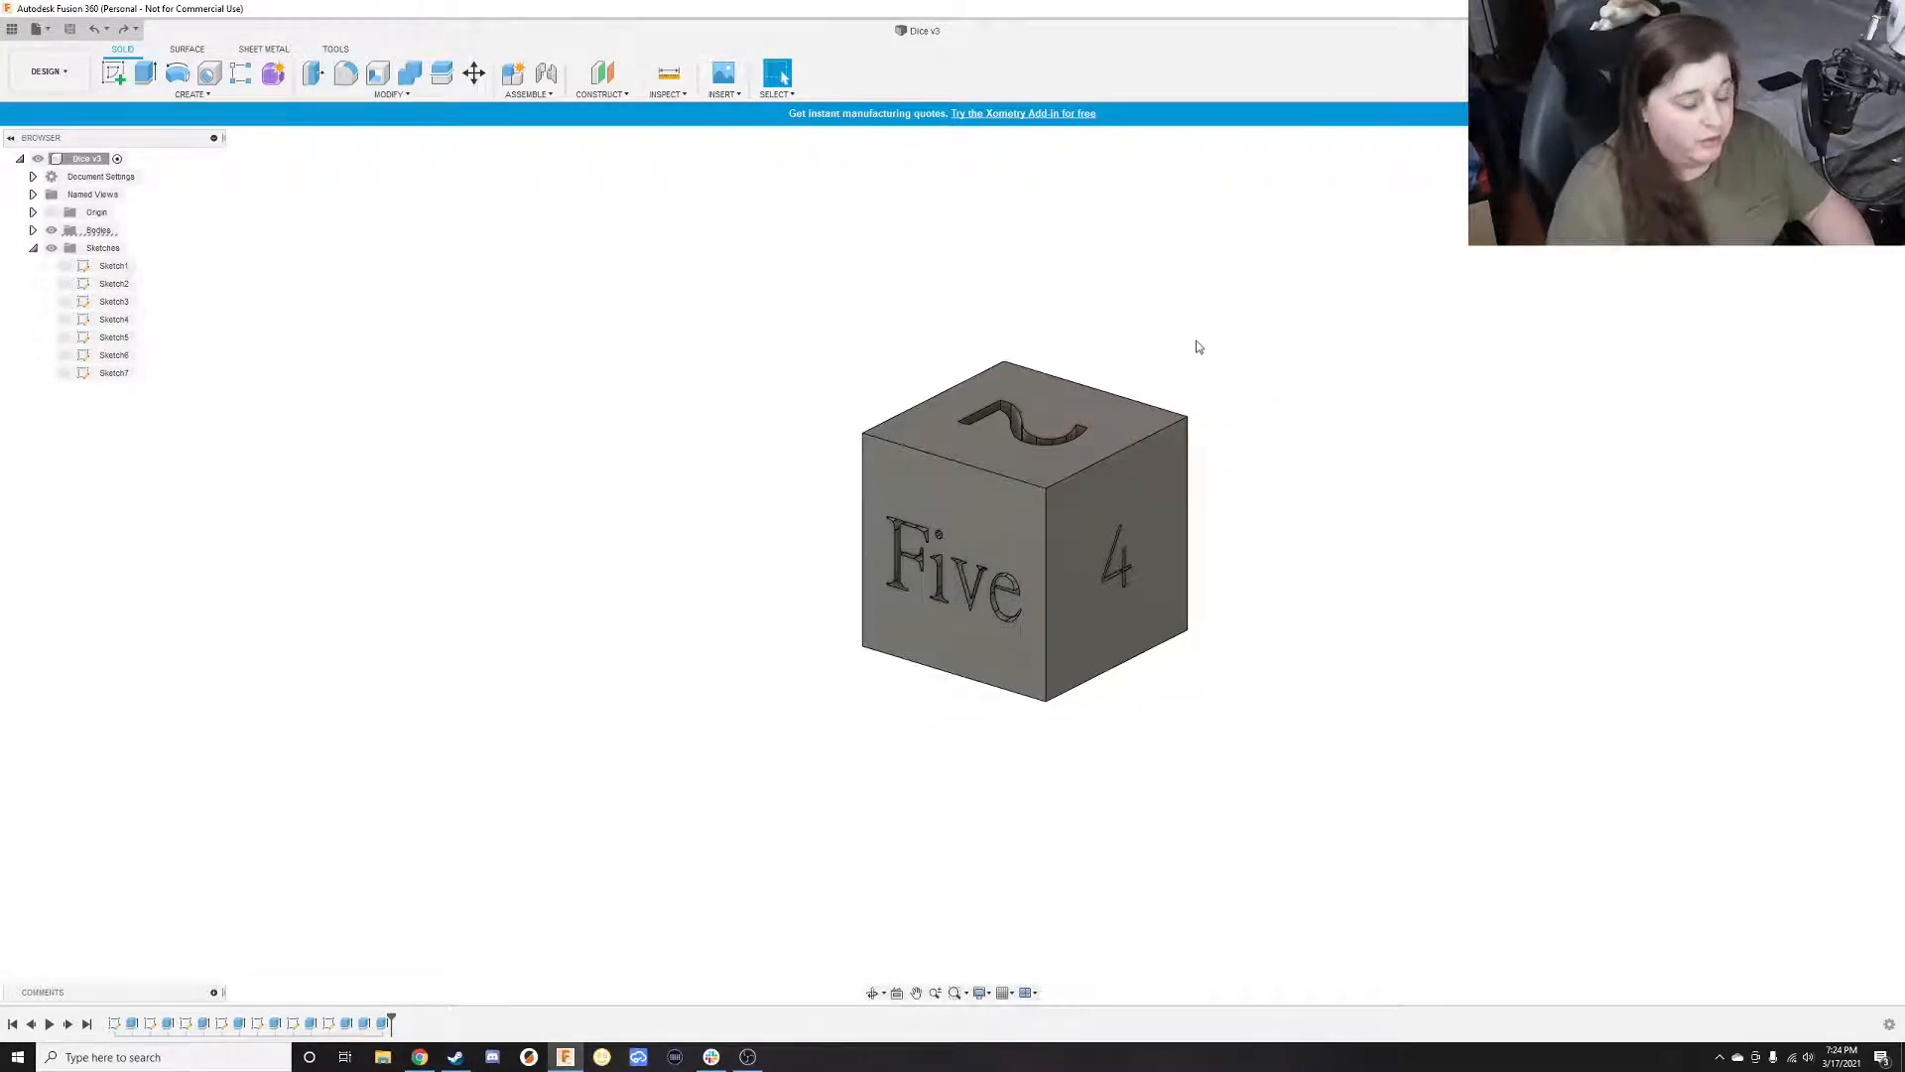
shift+middle_drag(812, 349, 1042, 412)
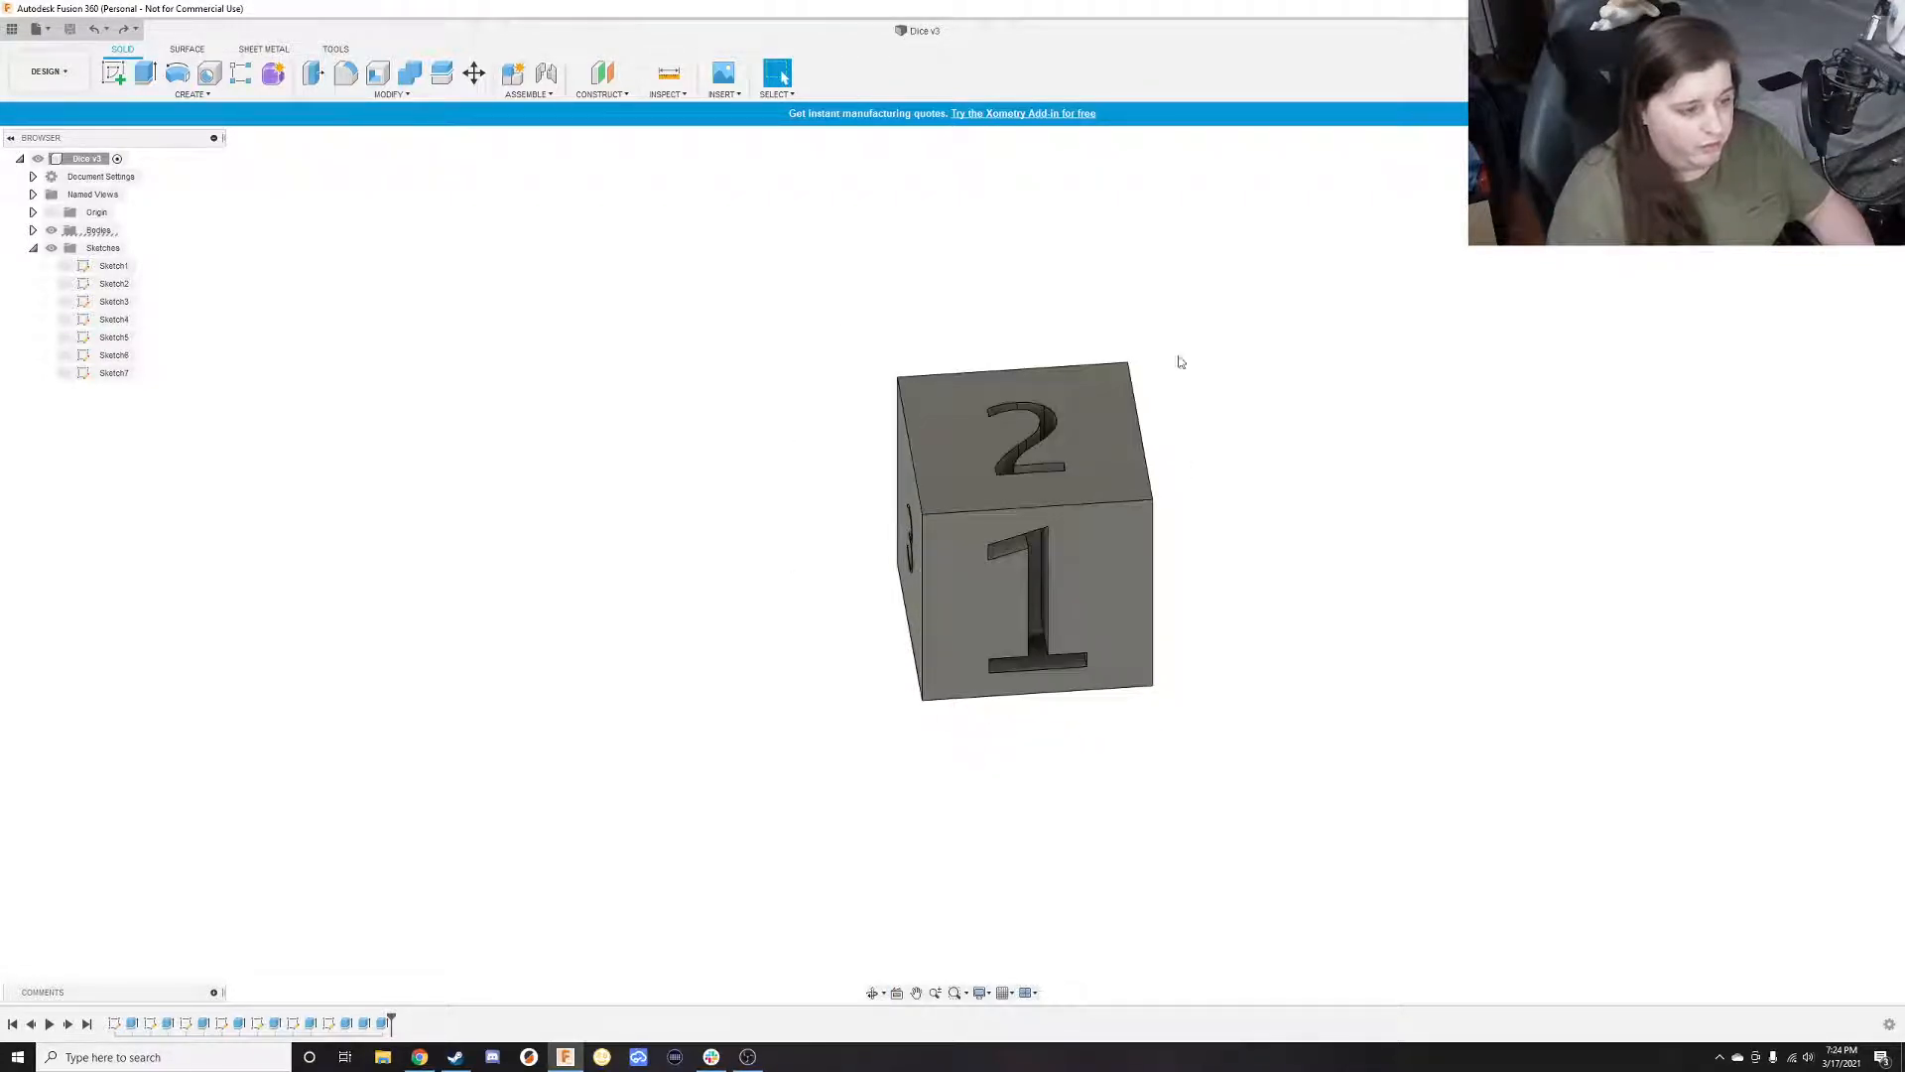
shift+middle_drag(765, 622, 1280, 629)
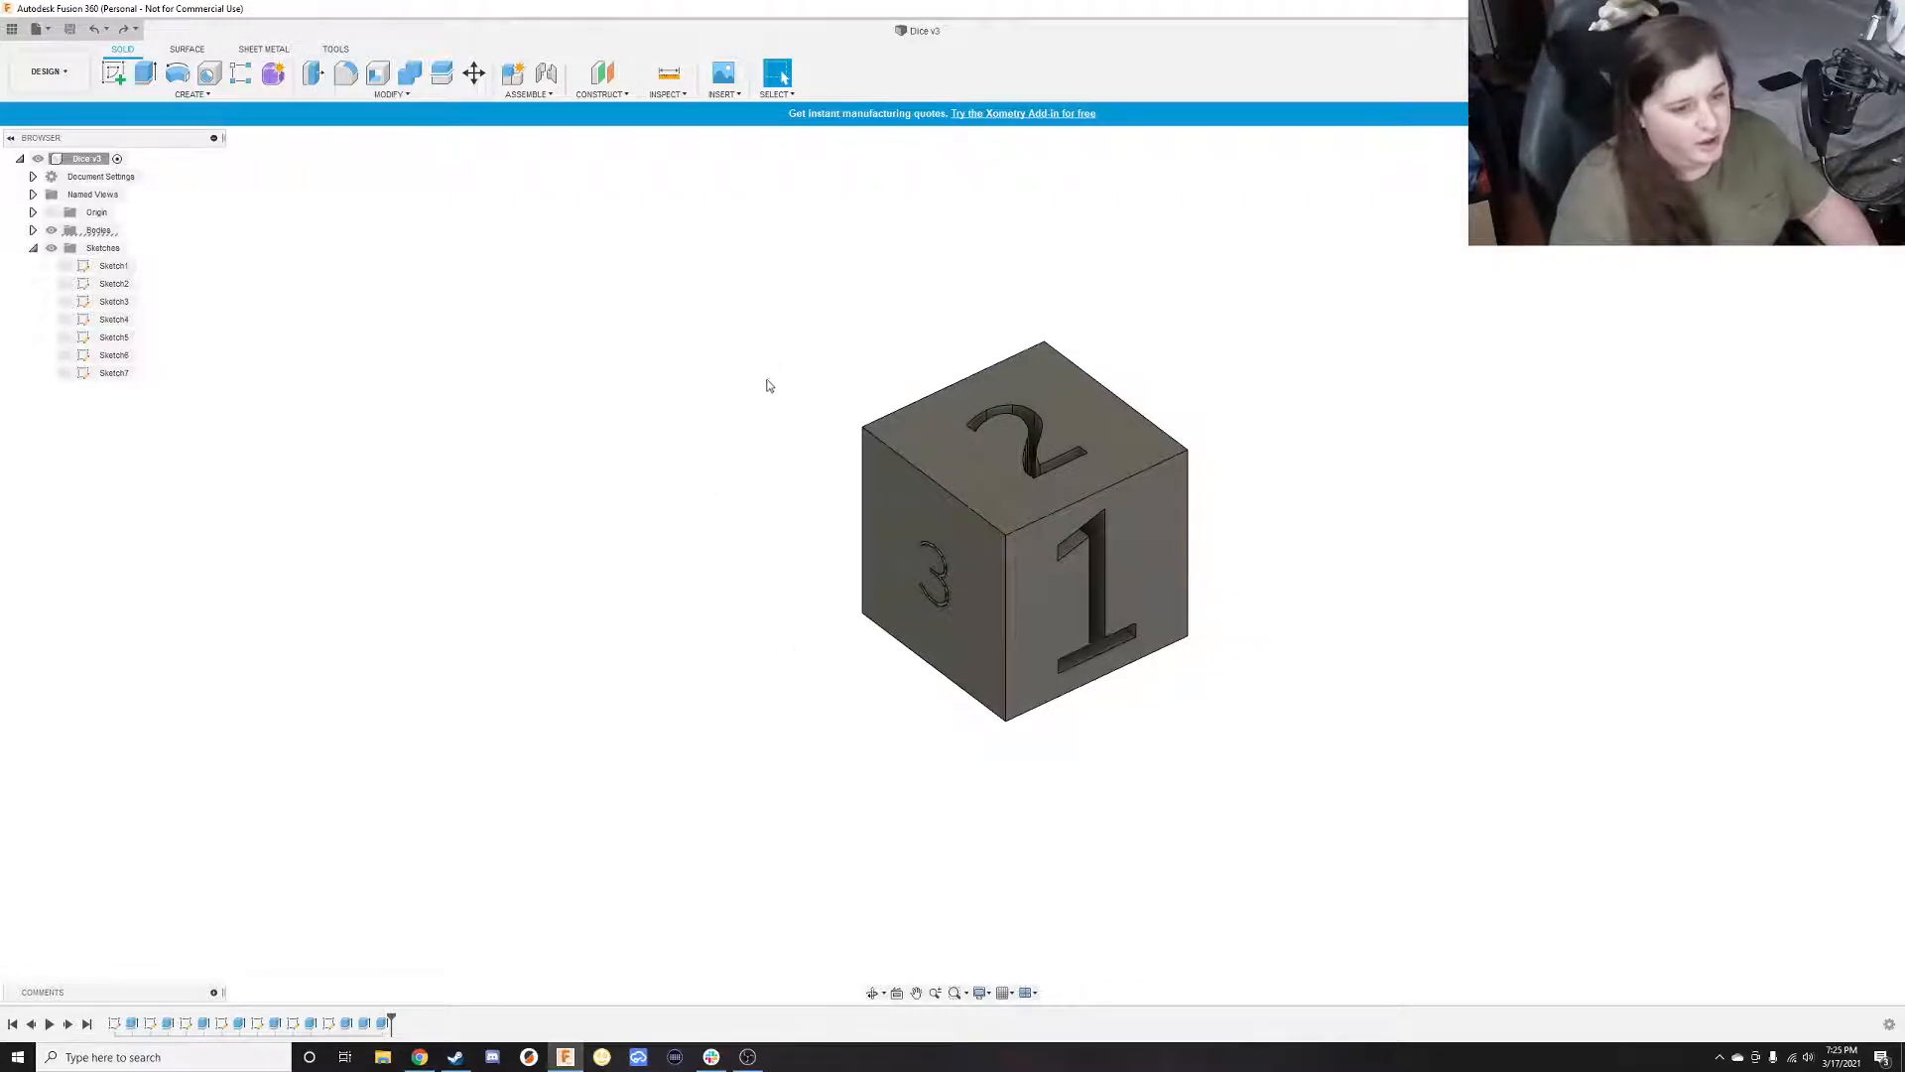
shift+middle_drag(687, 468, 1208, 446)
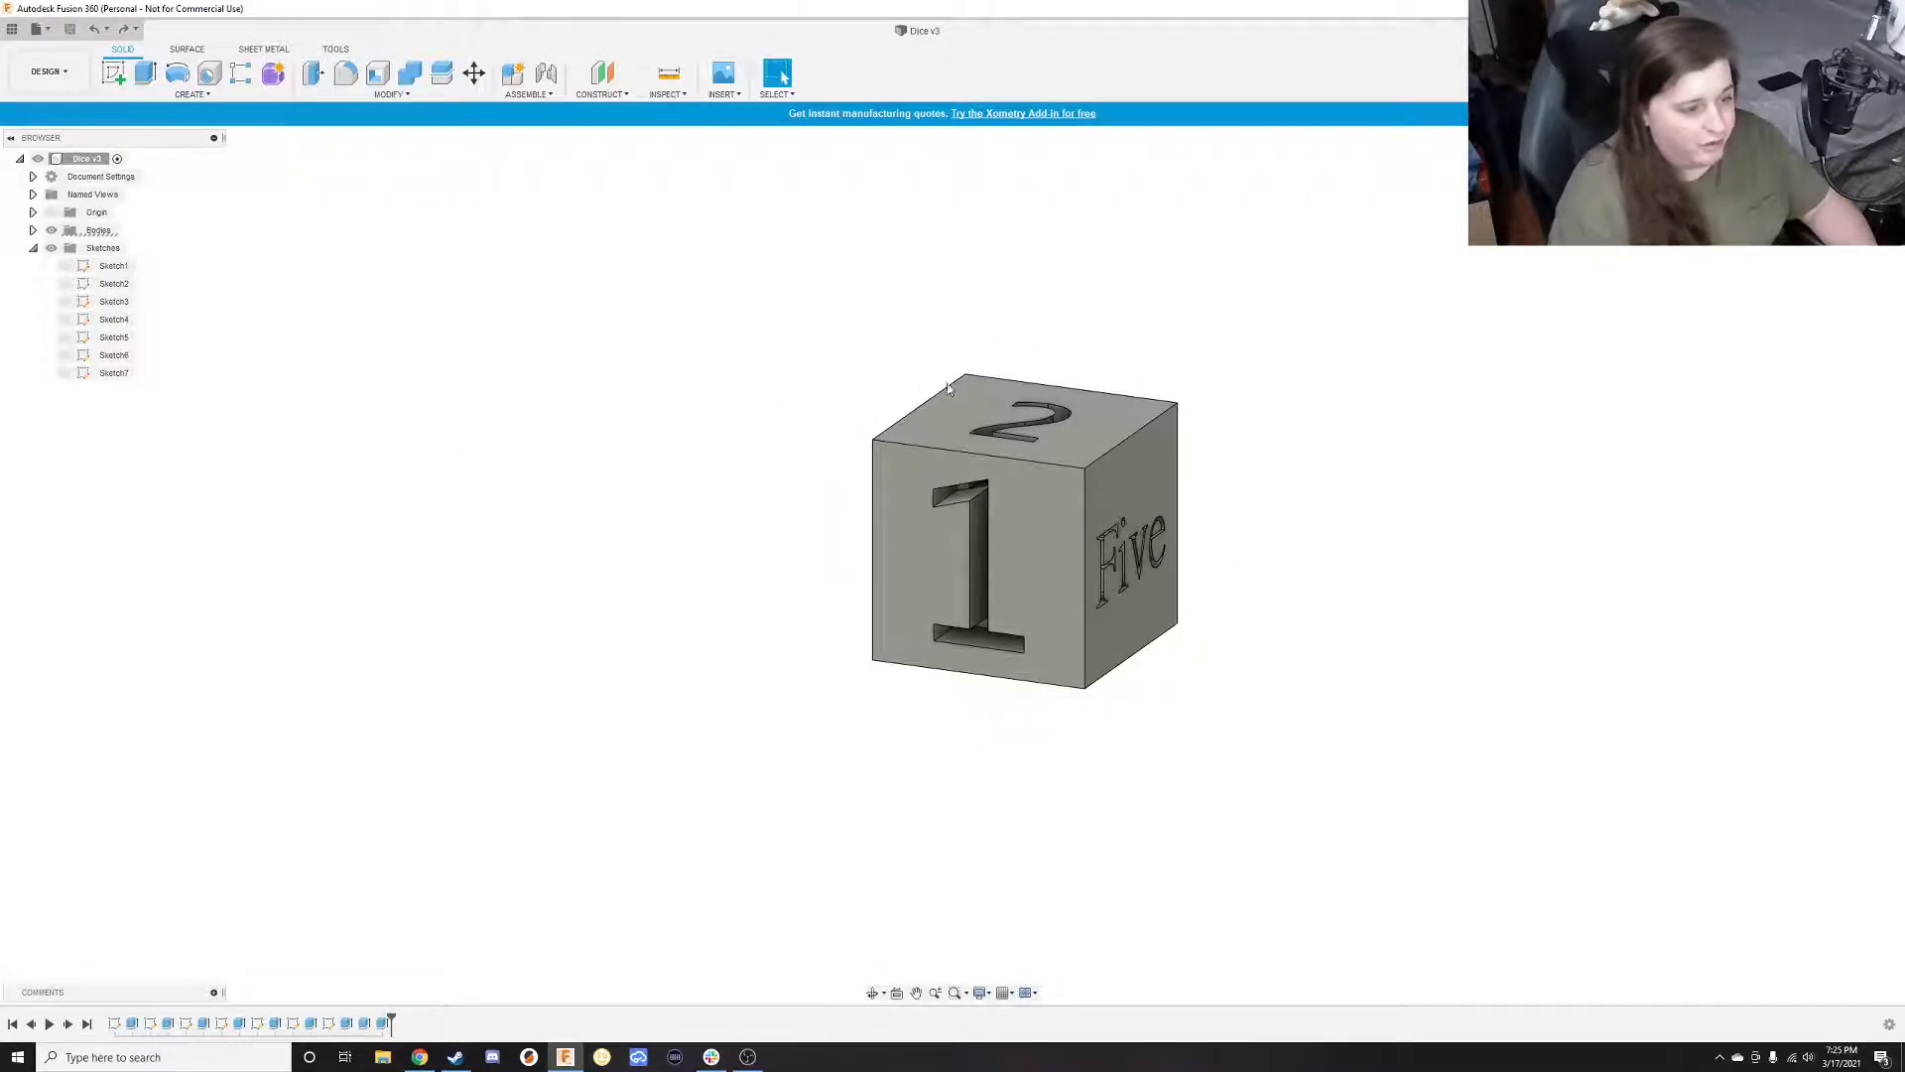
shift+middle_drag(1348, 361, 889, 400)
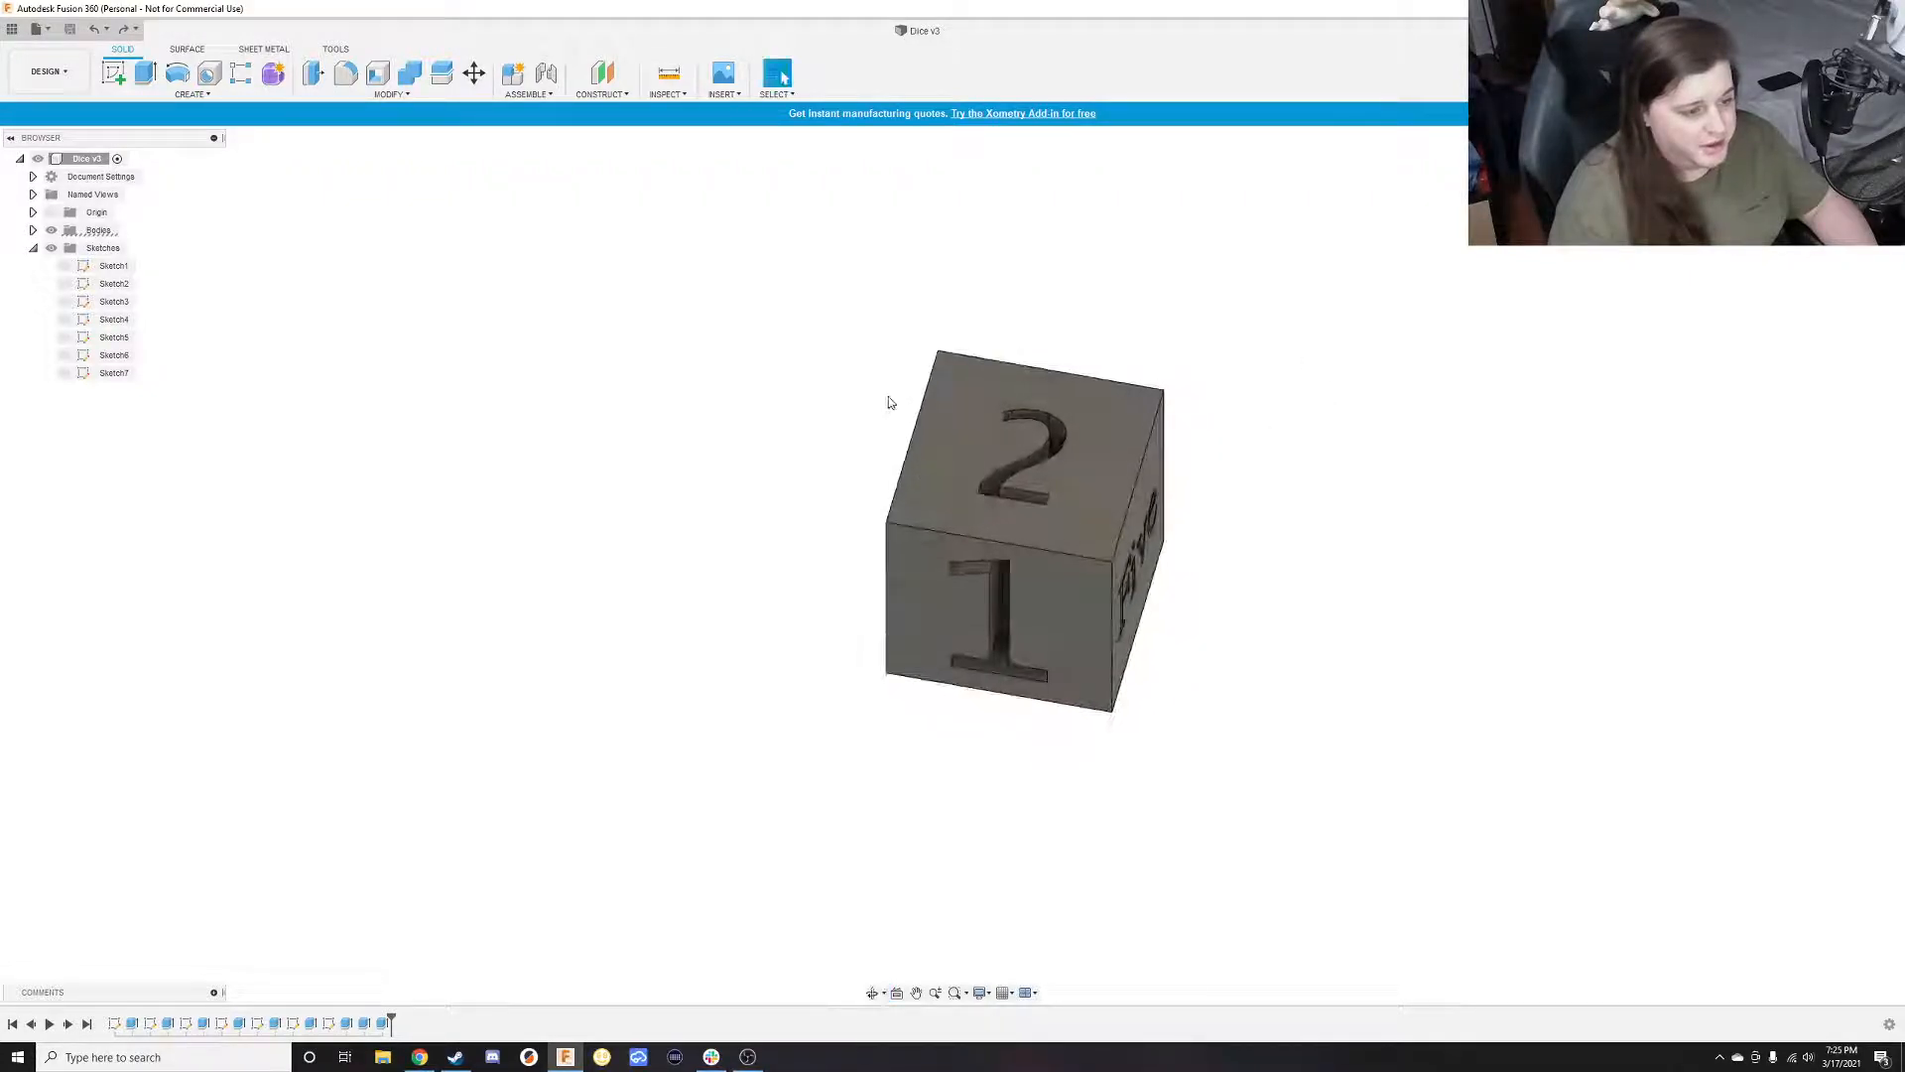
shift+middle_drag(1239, 432, 1185, 416)
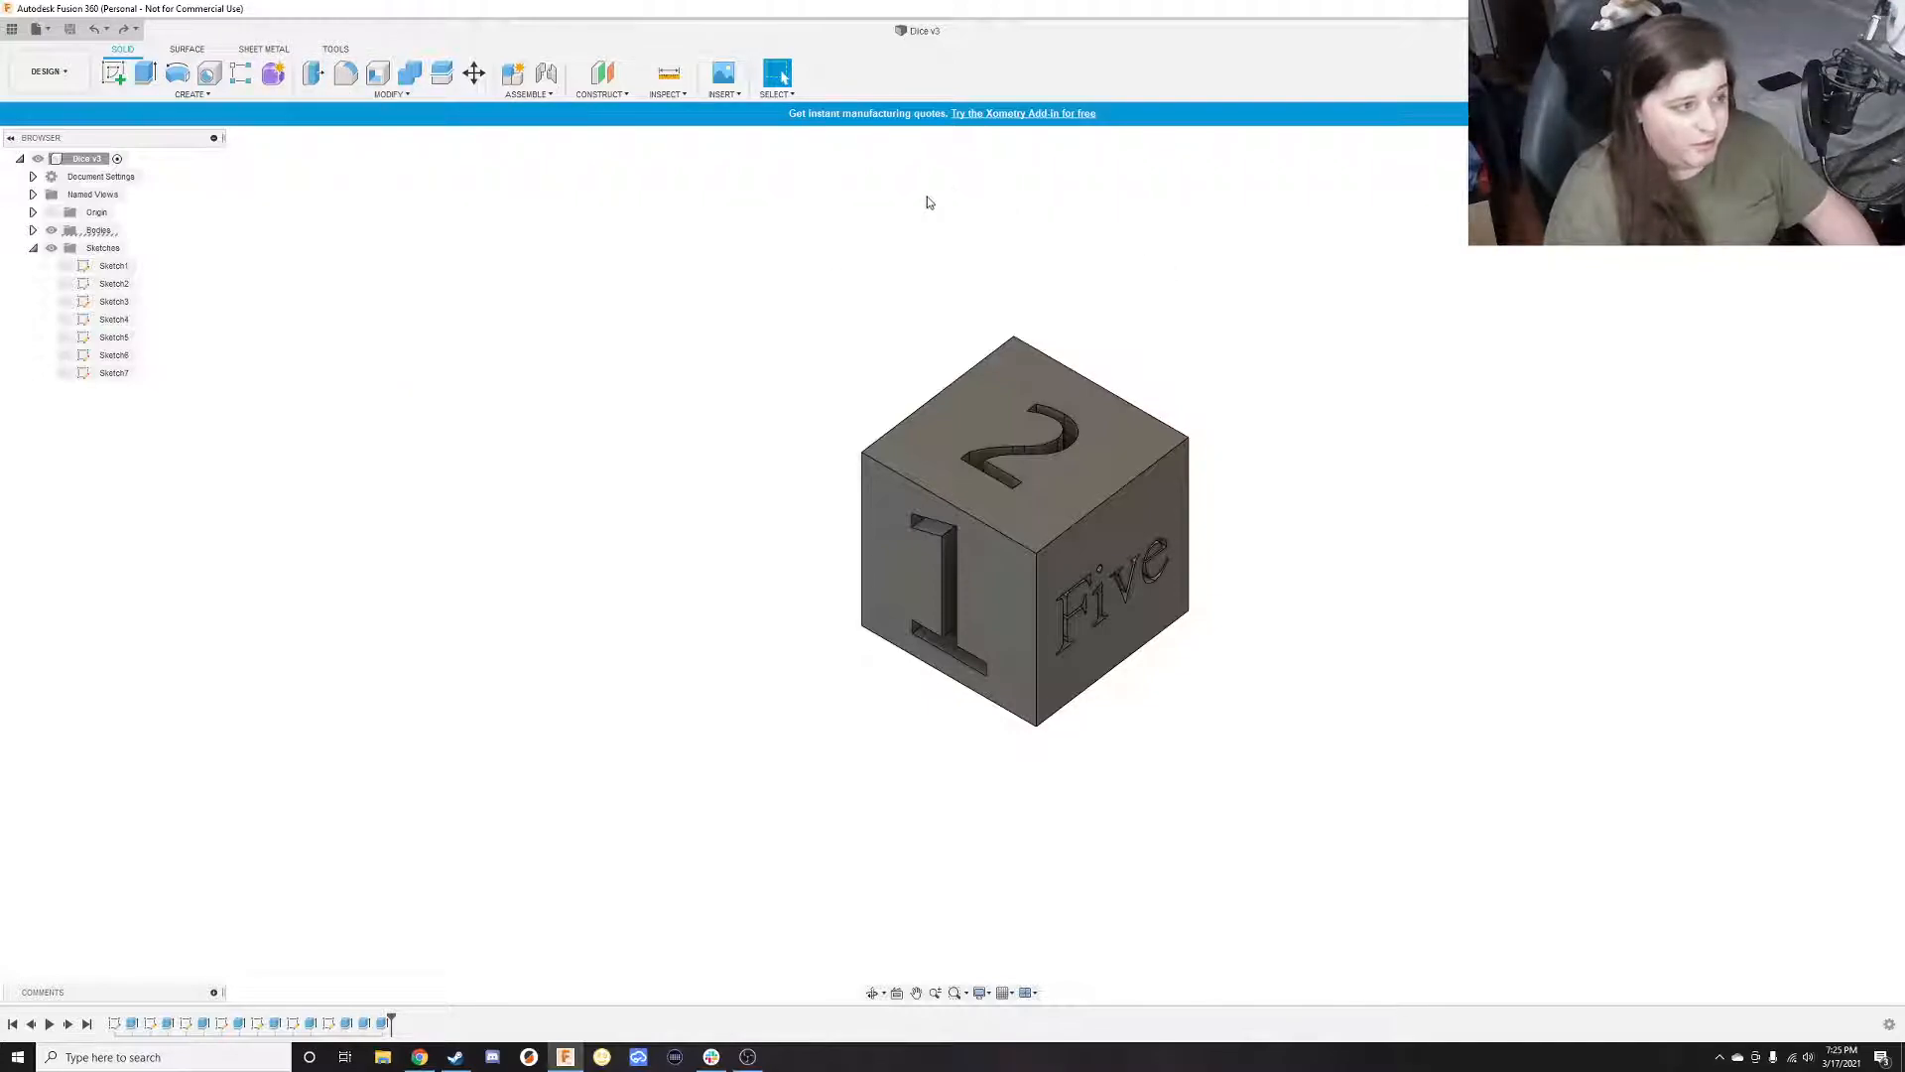
Check the progress of the STL export job and look over the available solid creation commands
drag(1904, 330, 1367, 419)
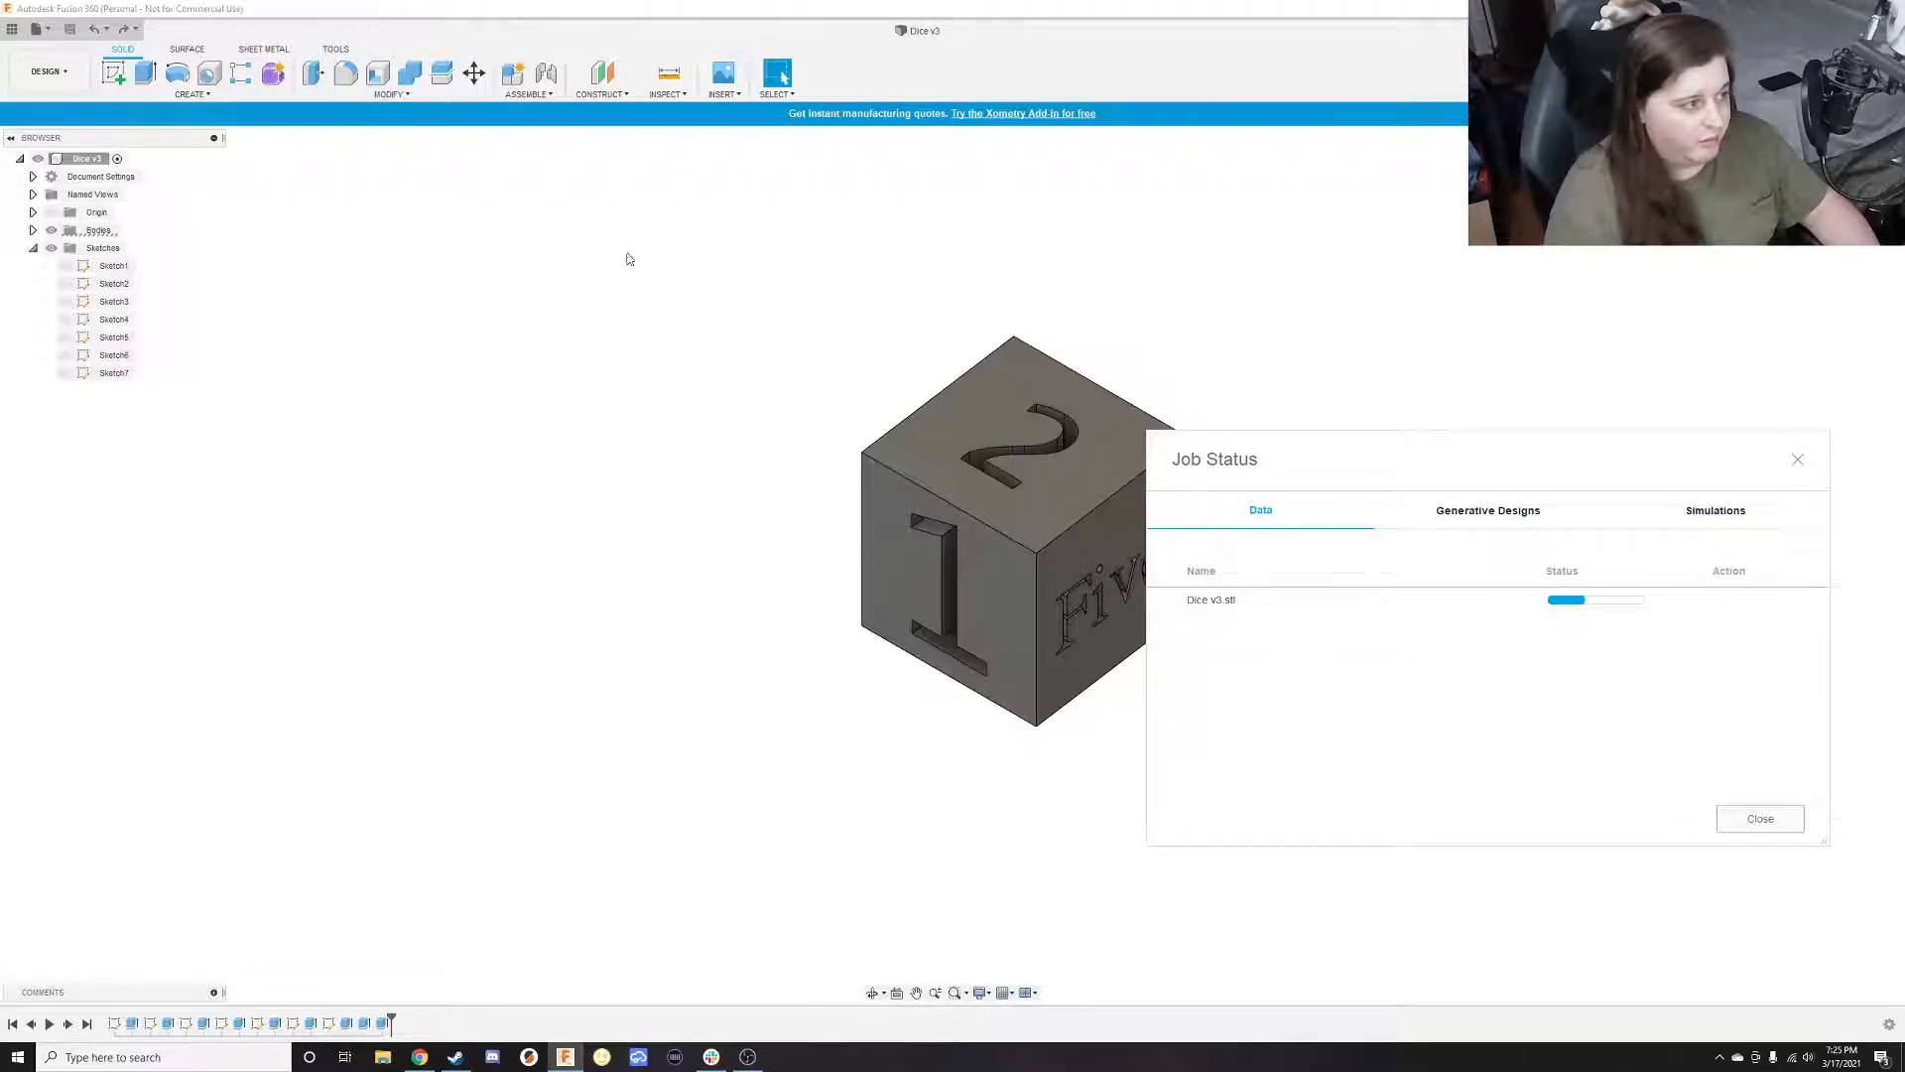
click(196, 96)
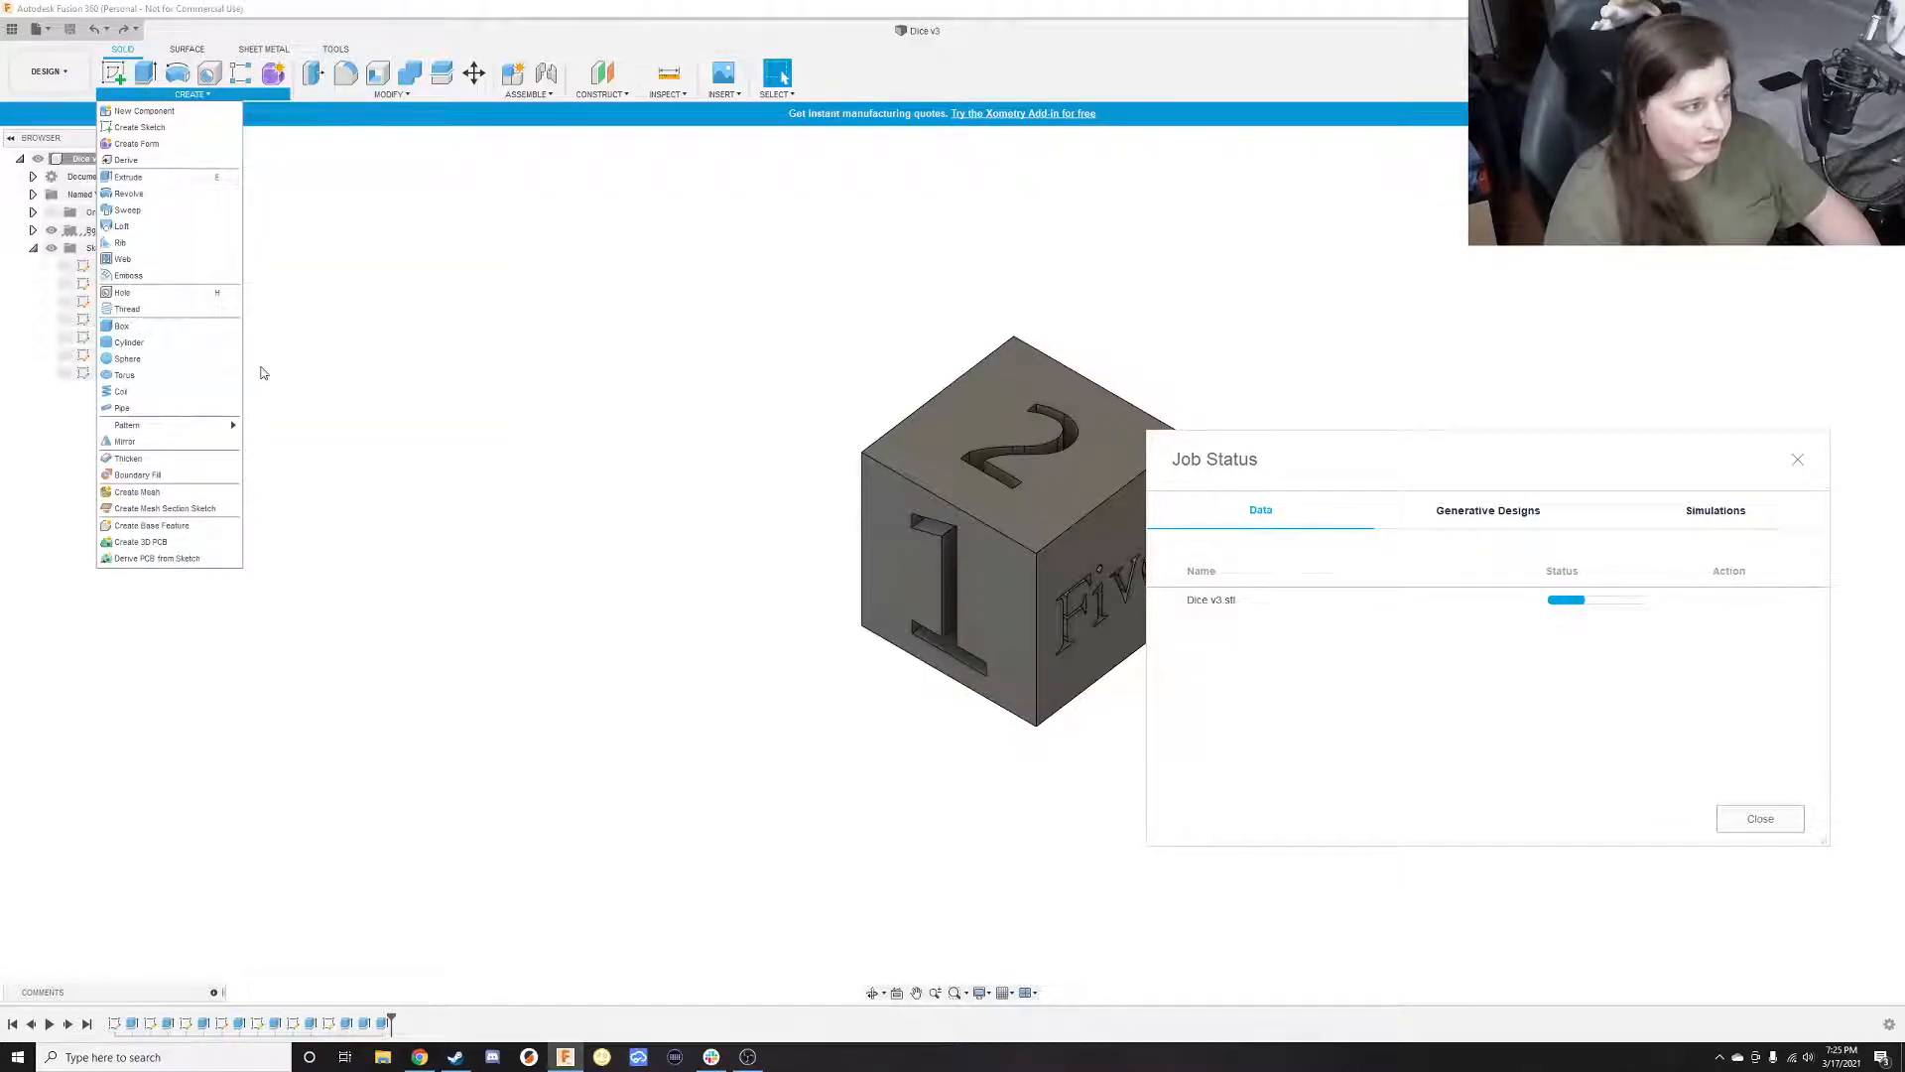
click(477, 434)
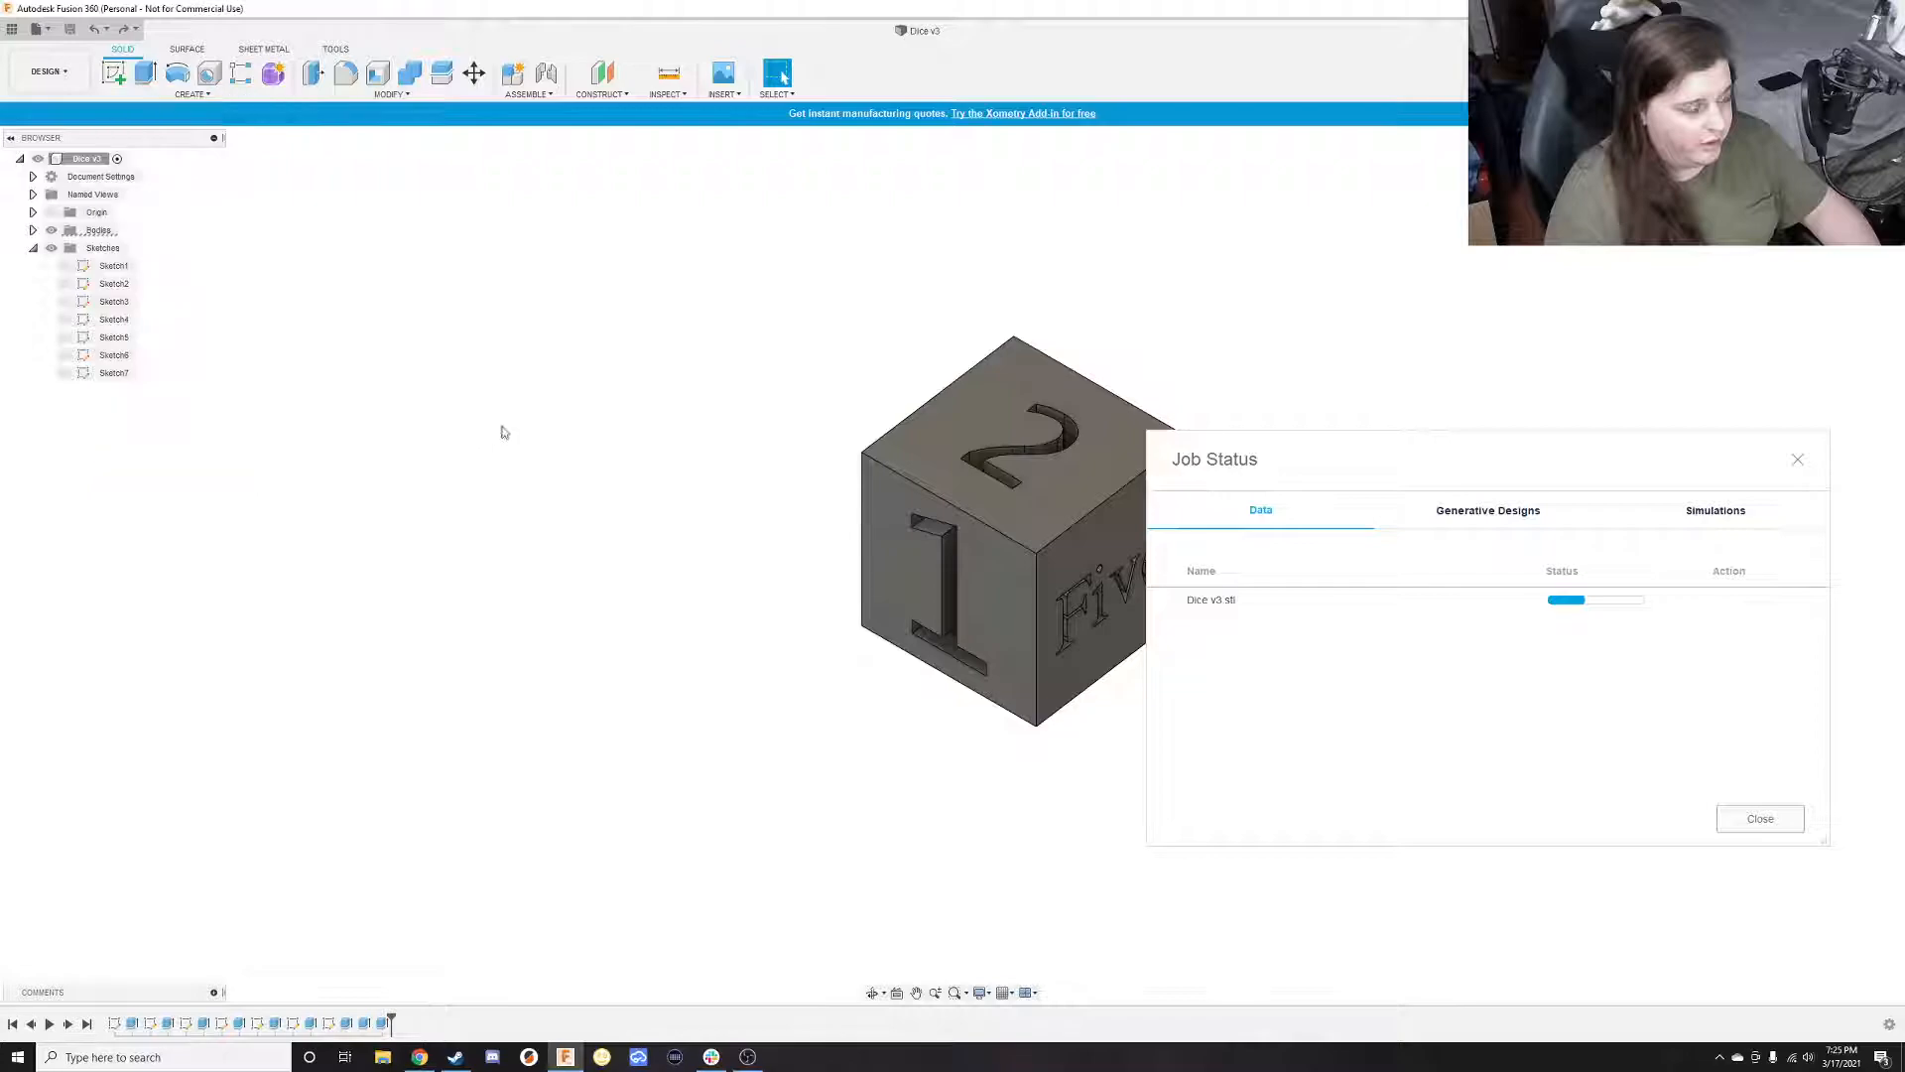
mouse_move(543, 499)
shift+middle_down()
mouse_move(718, 477)
mouse_move(726, 500)
mouse_move(838, 456)
mouse_move(761, 417)
mouse_move(668, 497)
mouse_move(536, 467)
mouse_move(519, 510)
mouse_move(556, 518)
shift+middle_up()
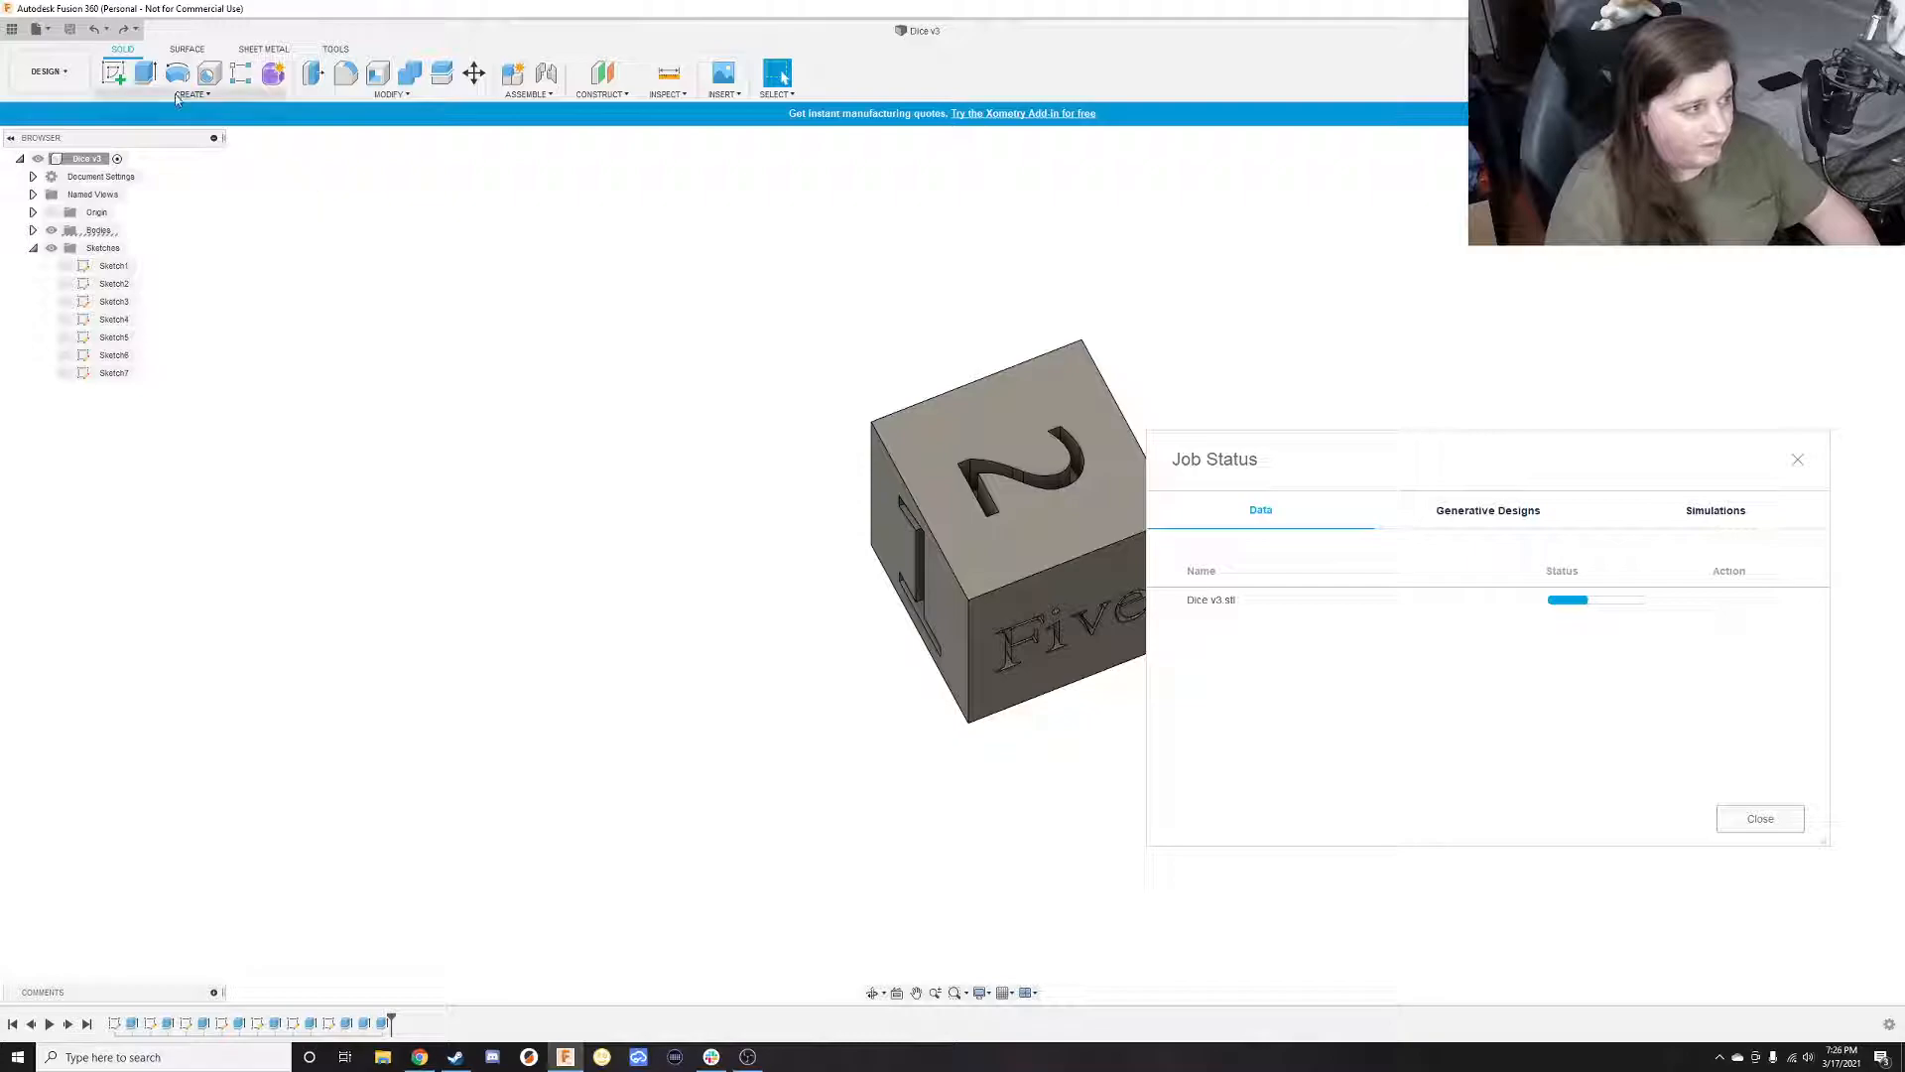
Start a sketch on the die face with the 2, moving the export status window out of view
click(127, 80)
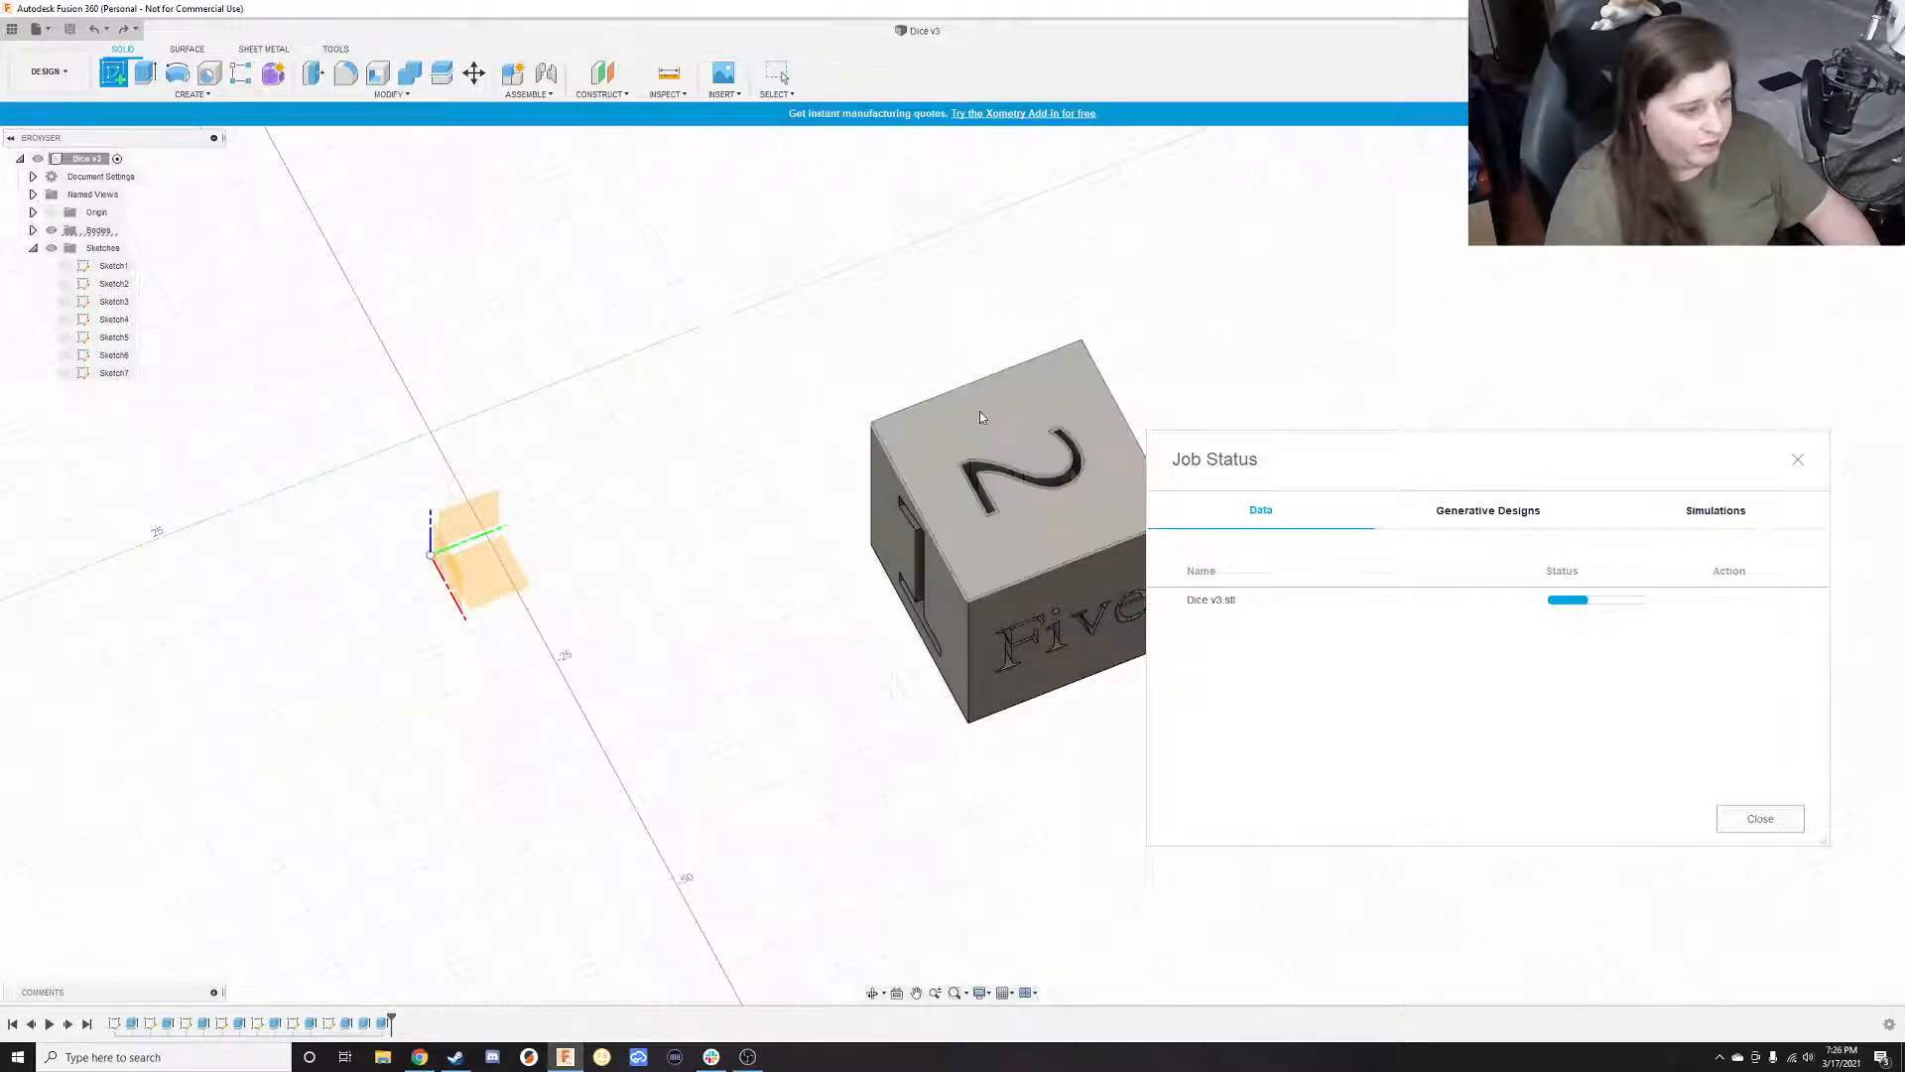
drag(1389, 457, 1904, 460)
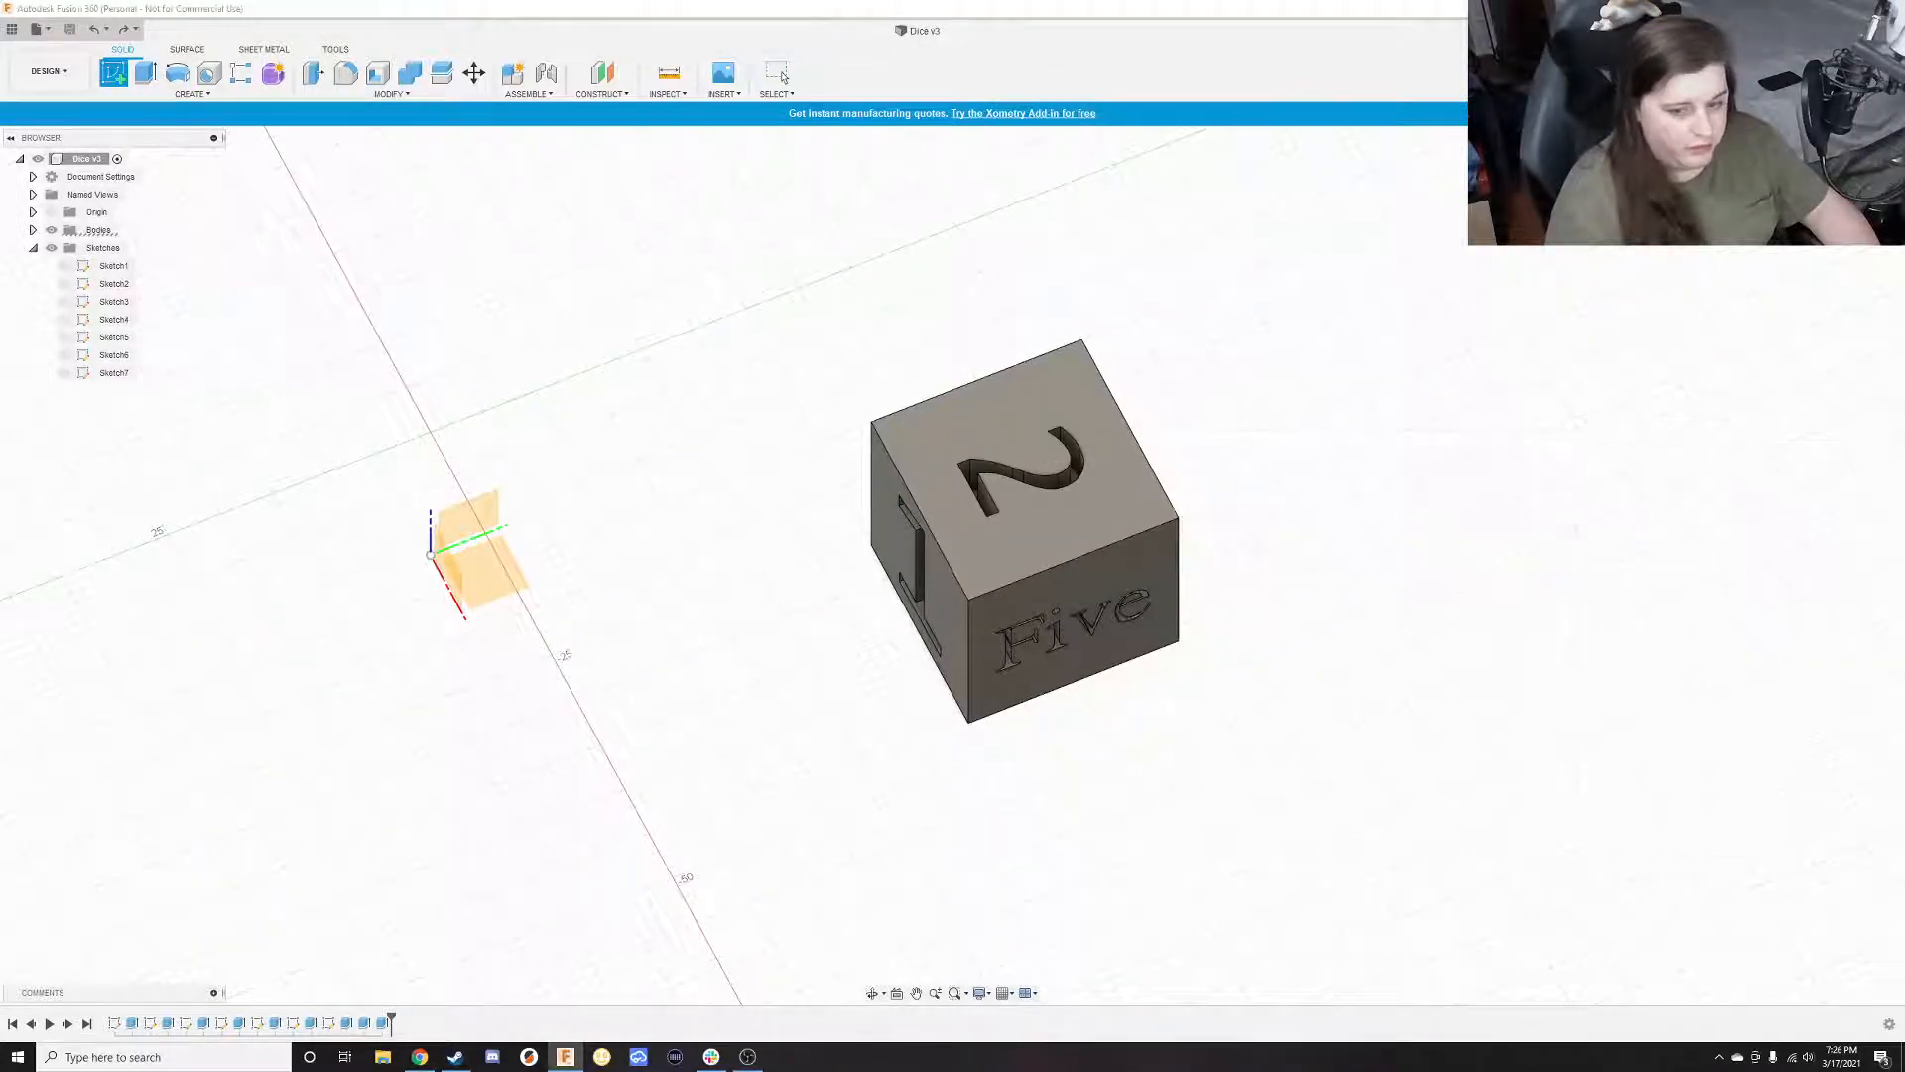
click(978, 420)
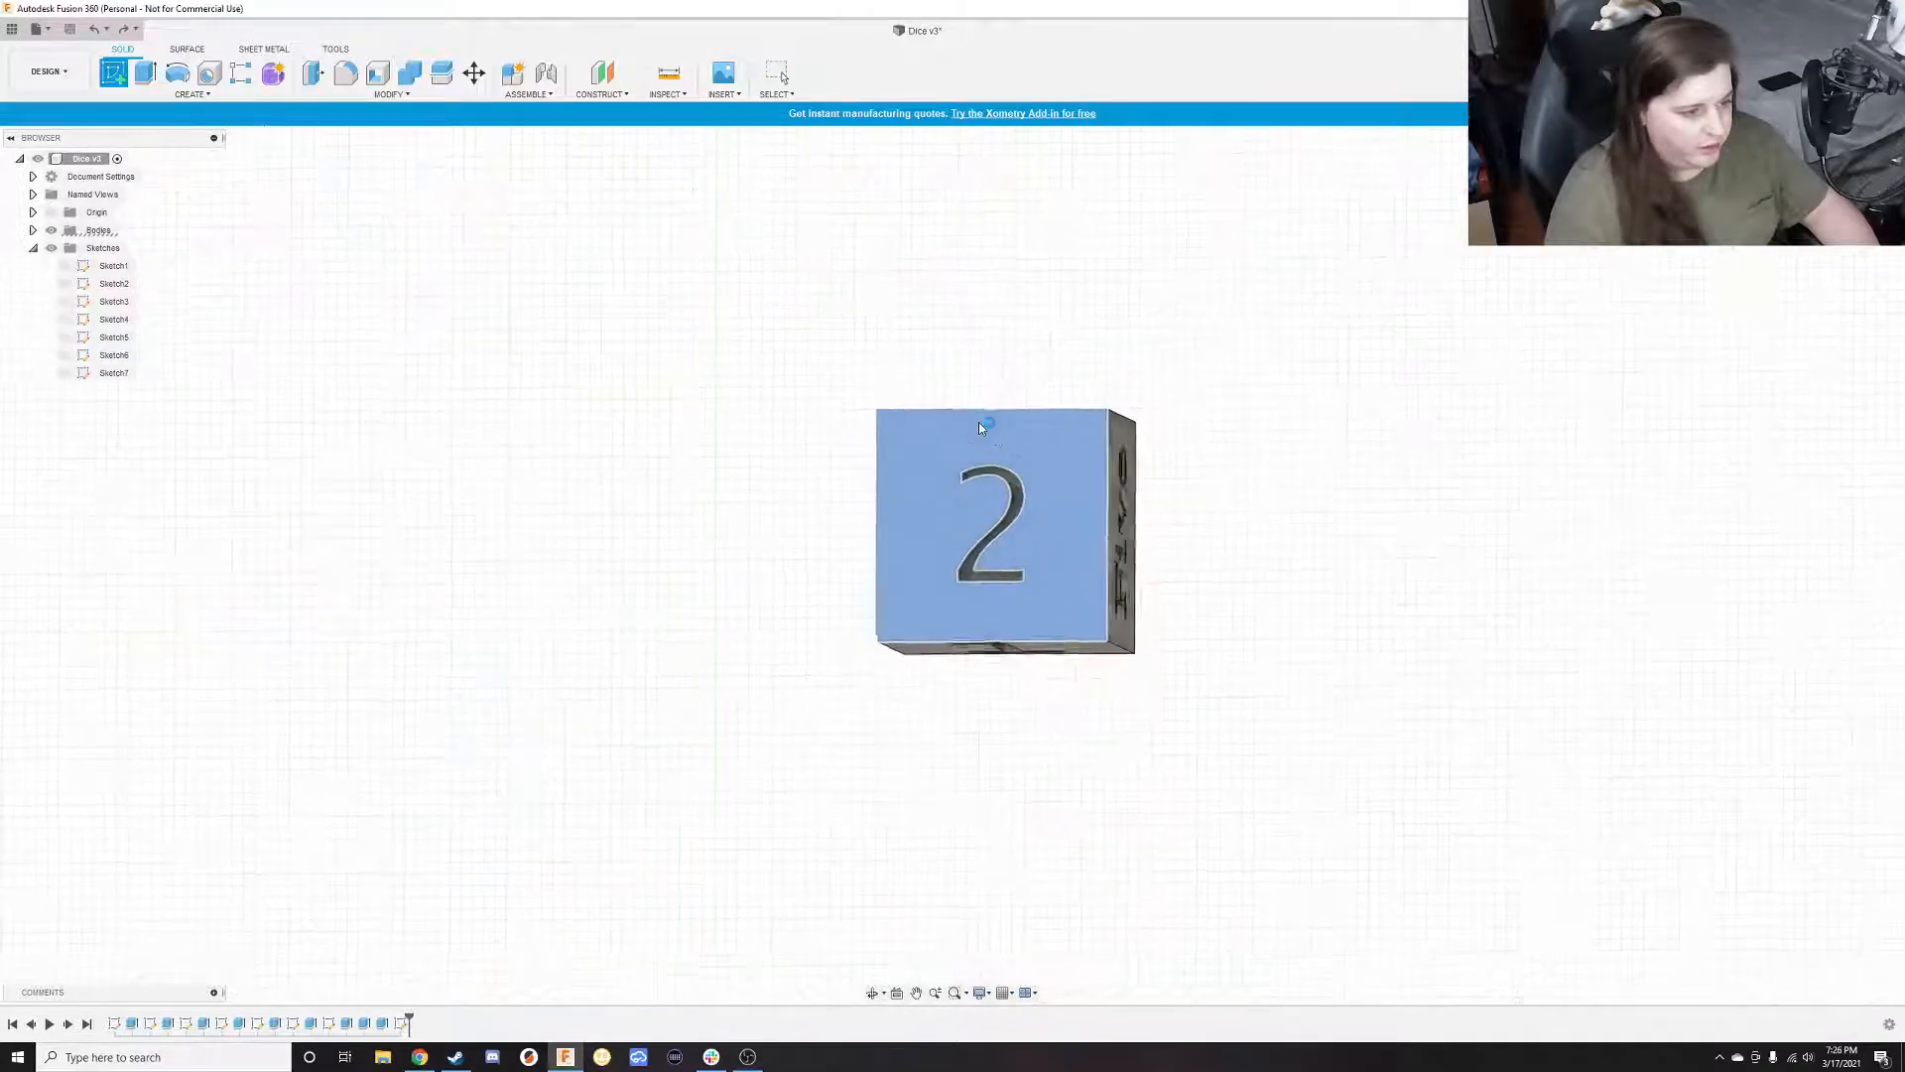
Draw a circle centred on the face with the 2 through the square's corner and finish the sketch
click(178, 72)
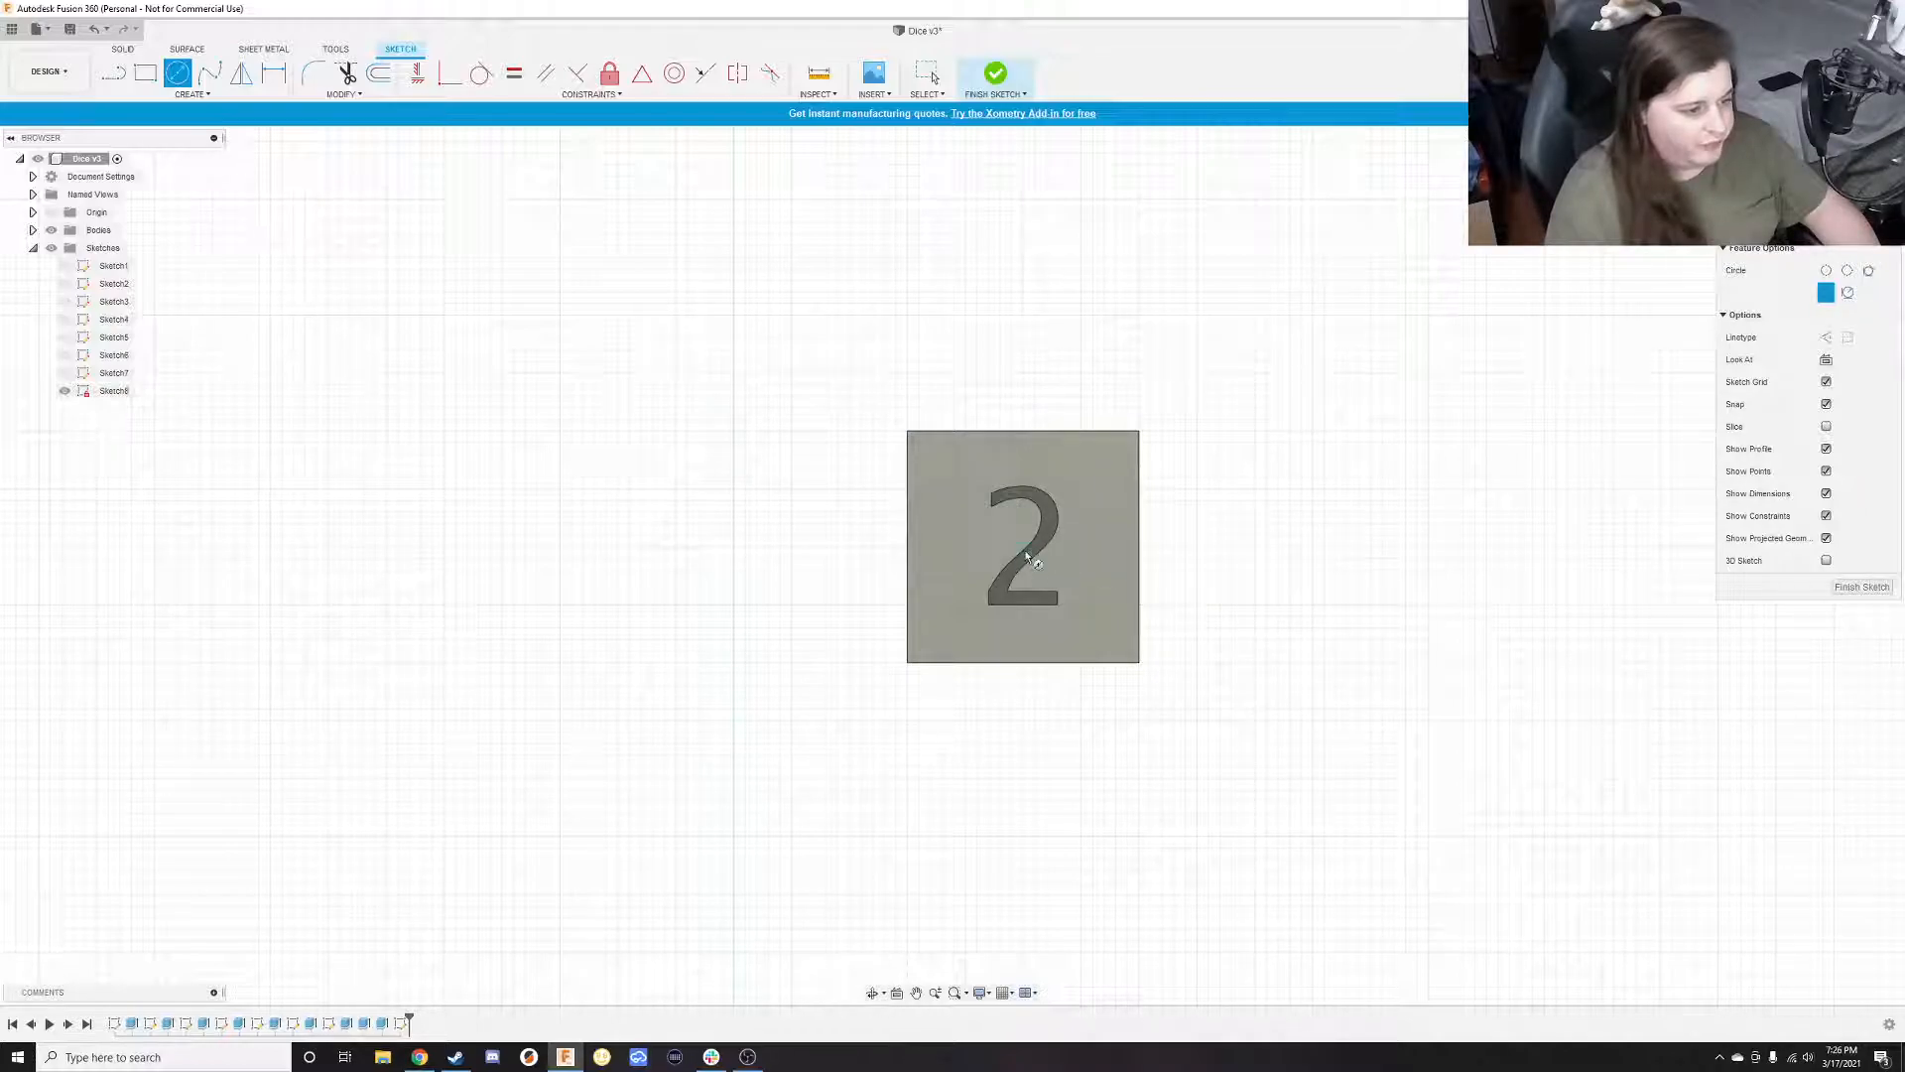
scroll(1028, 556, down, 1)
scroll(1027, 556, up, 4)
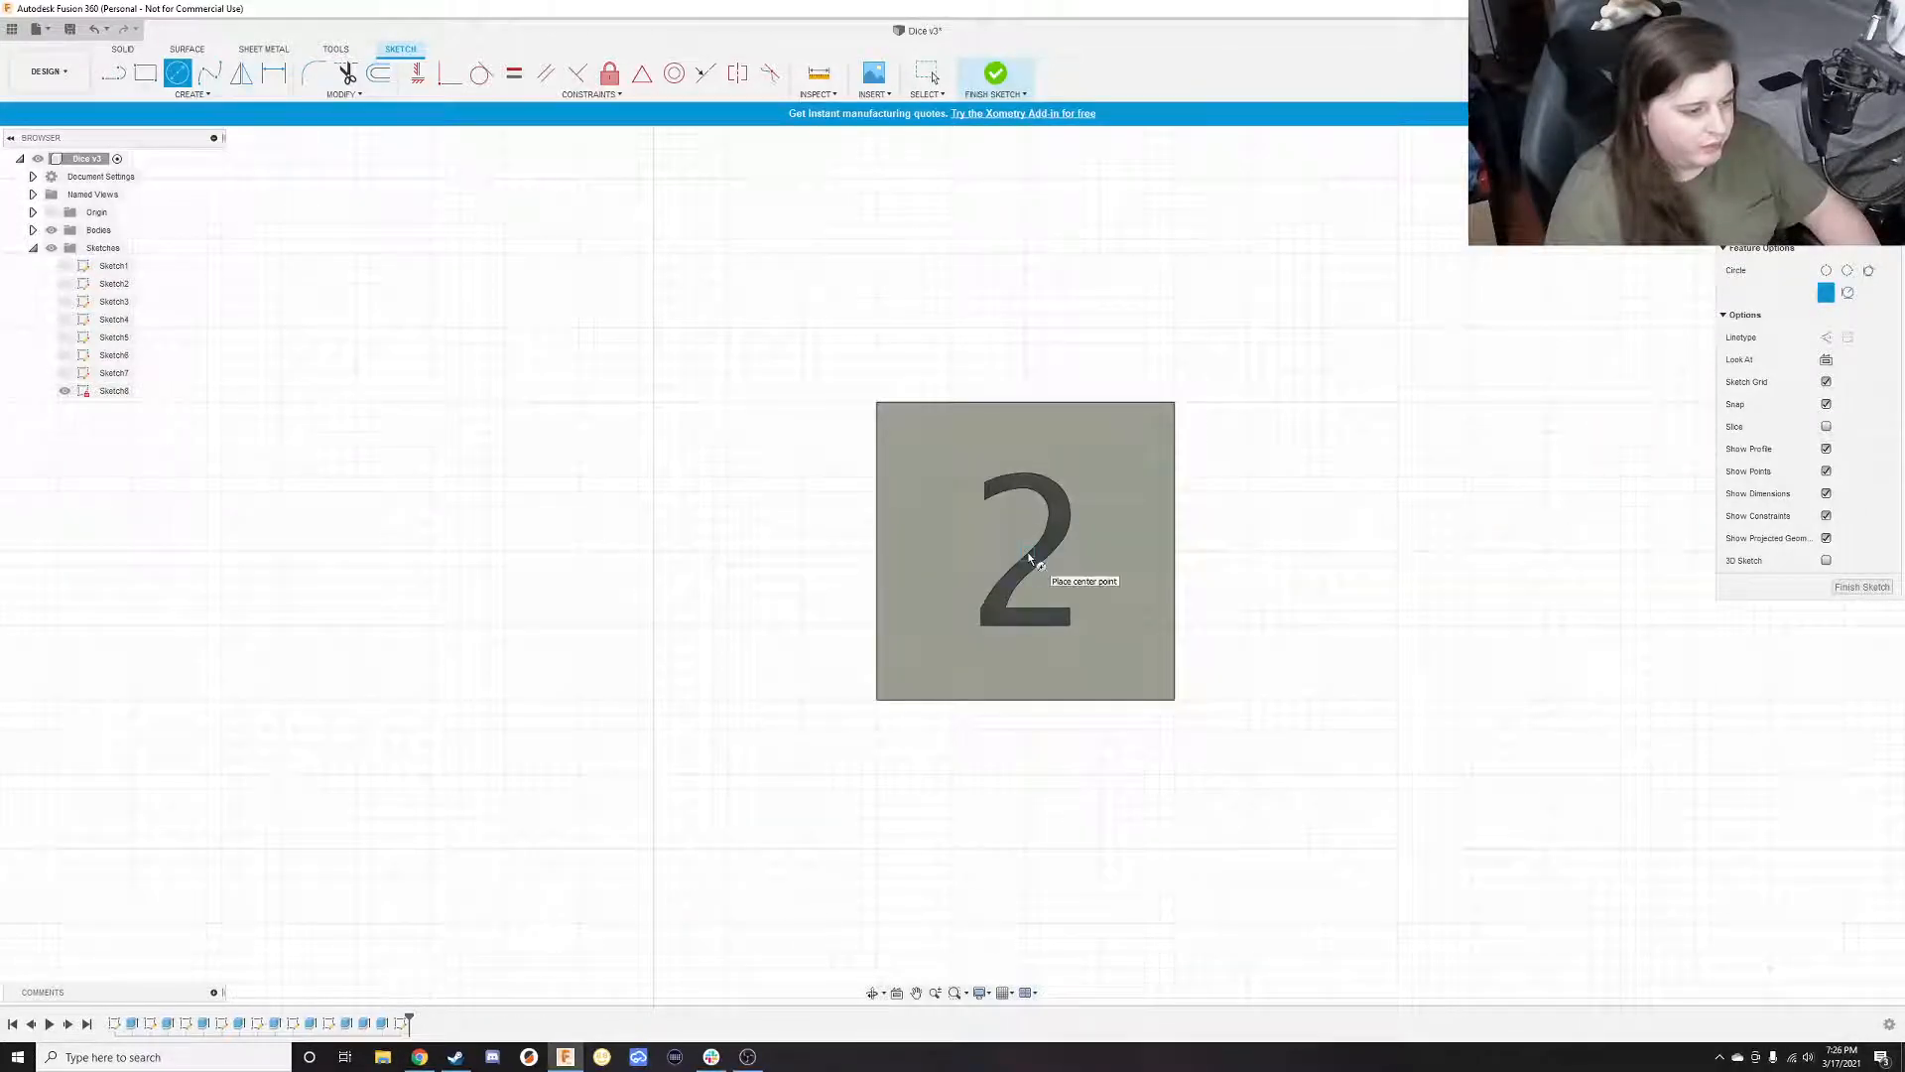
scroll(1029, 558, up, 1)
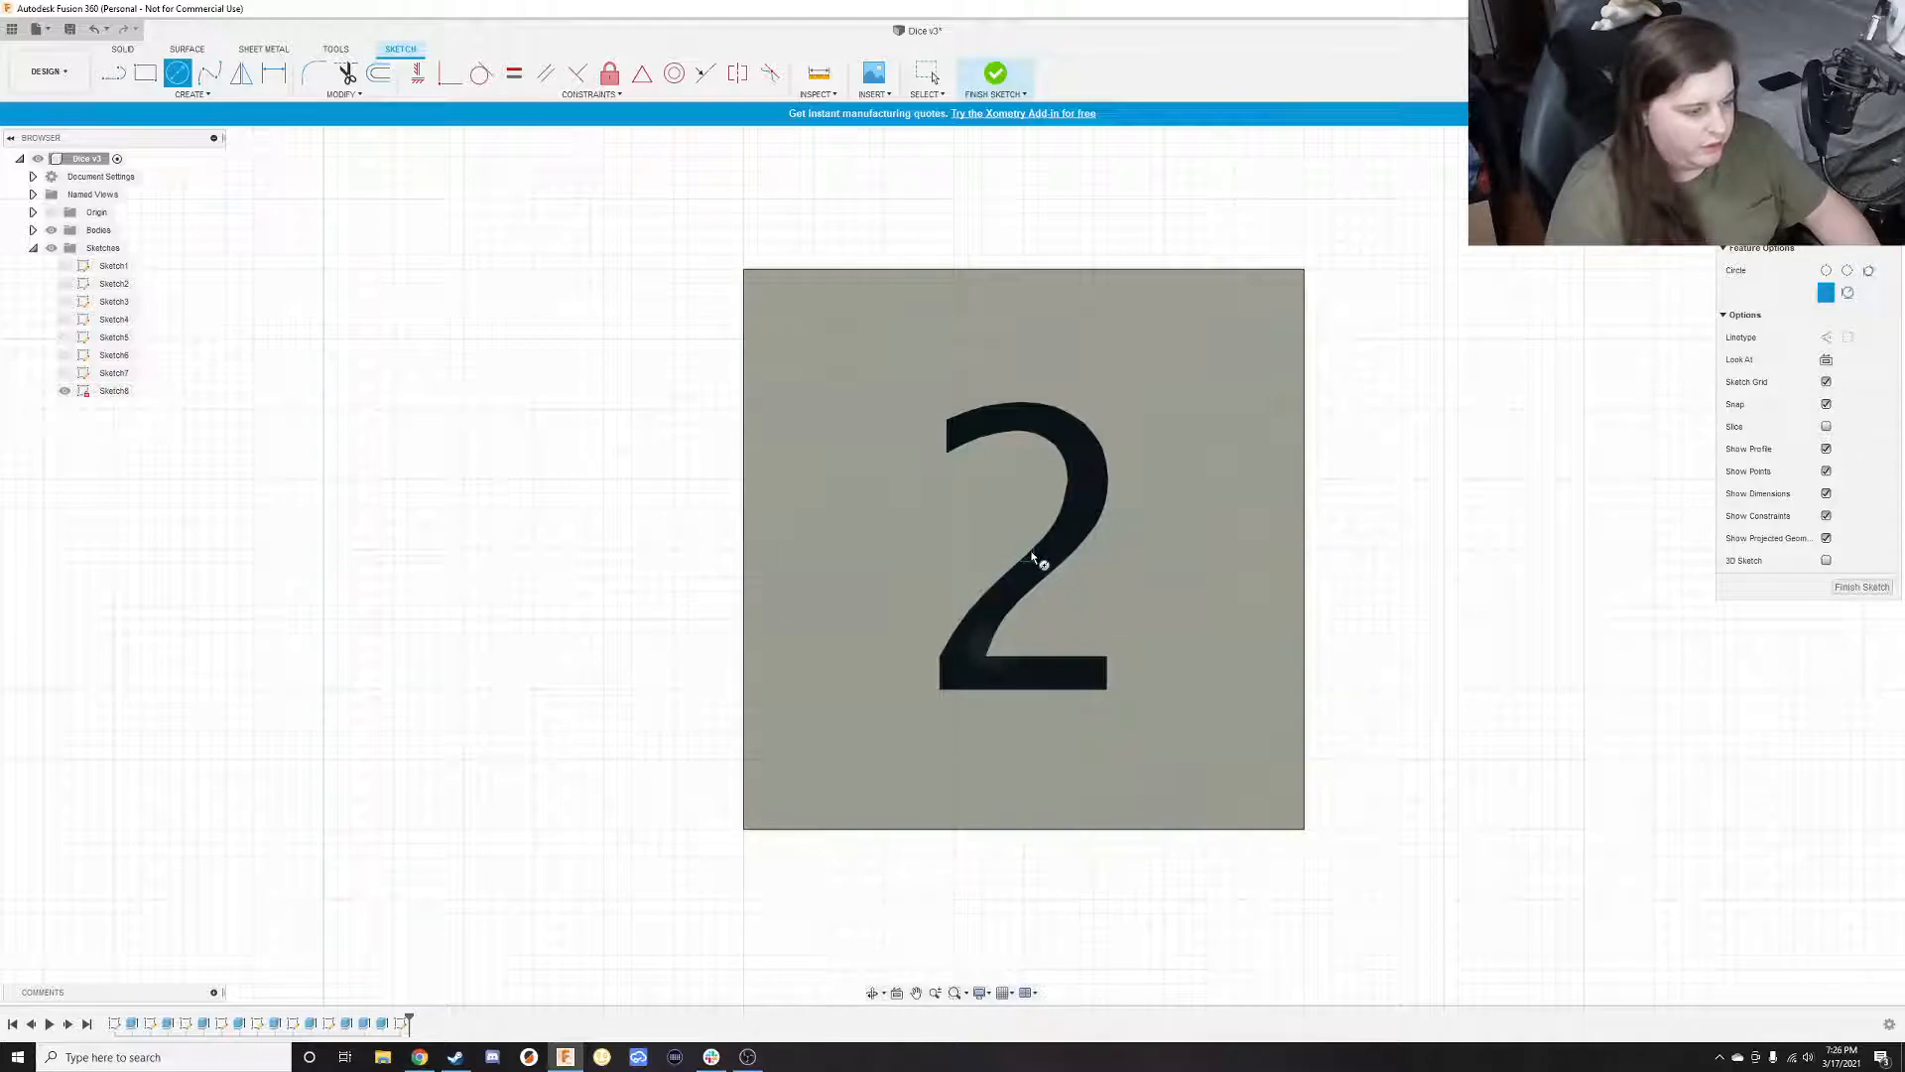
scroll(1033, 557, up, 8)
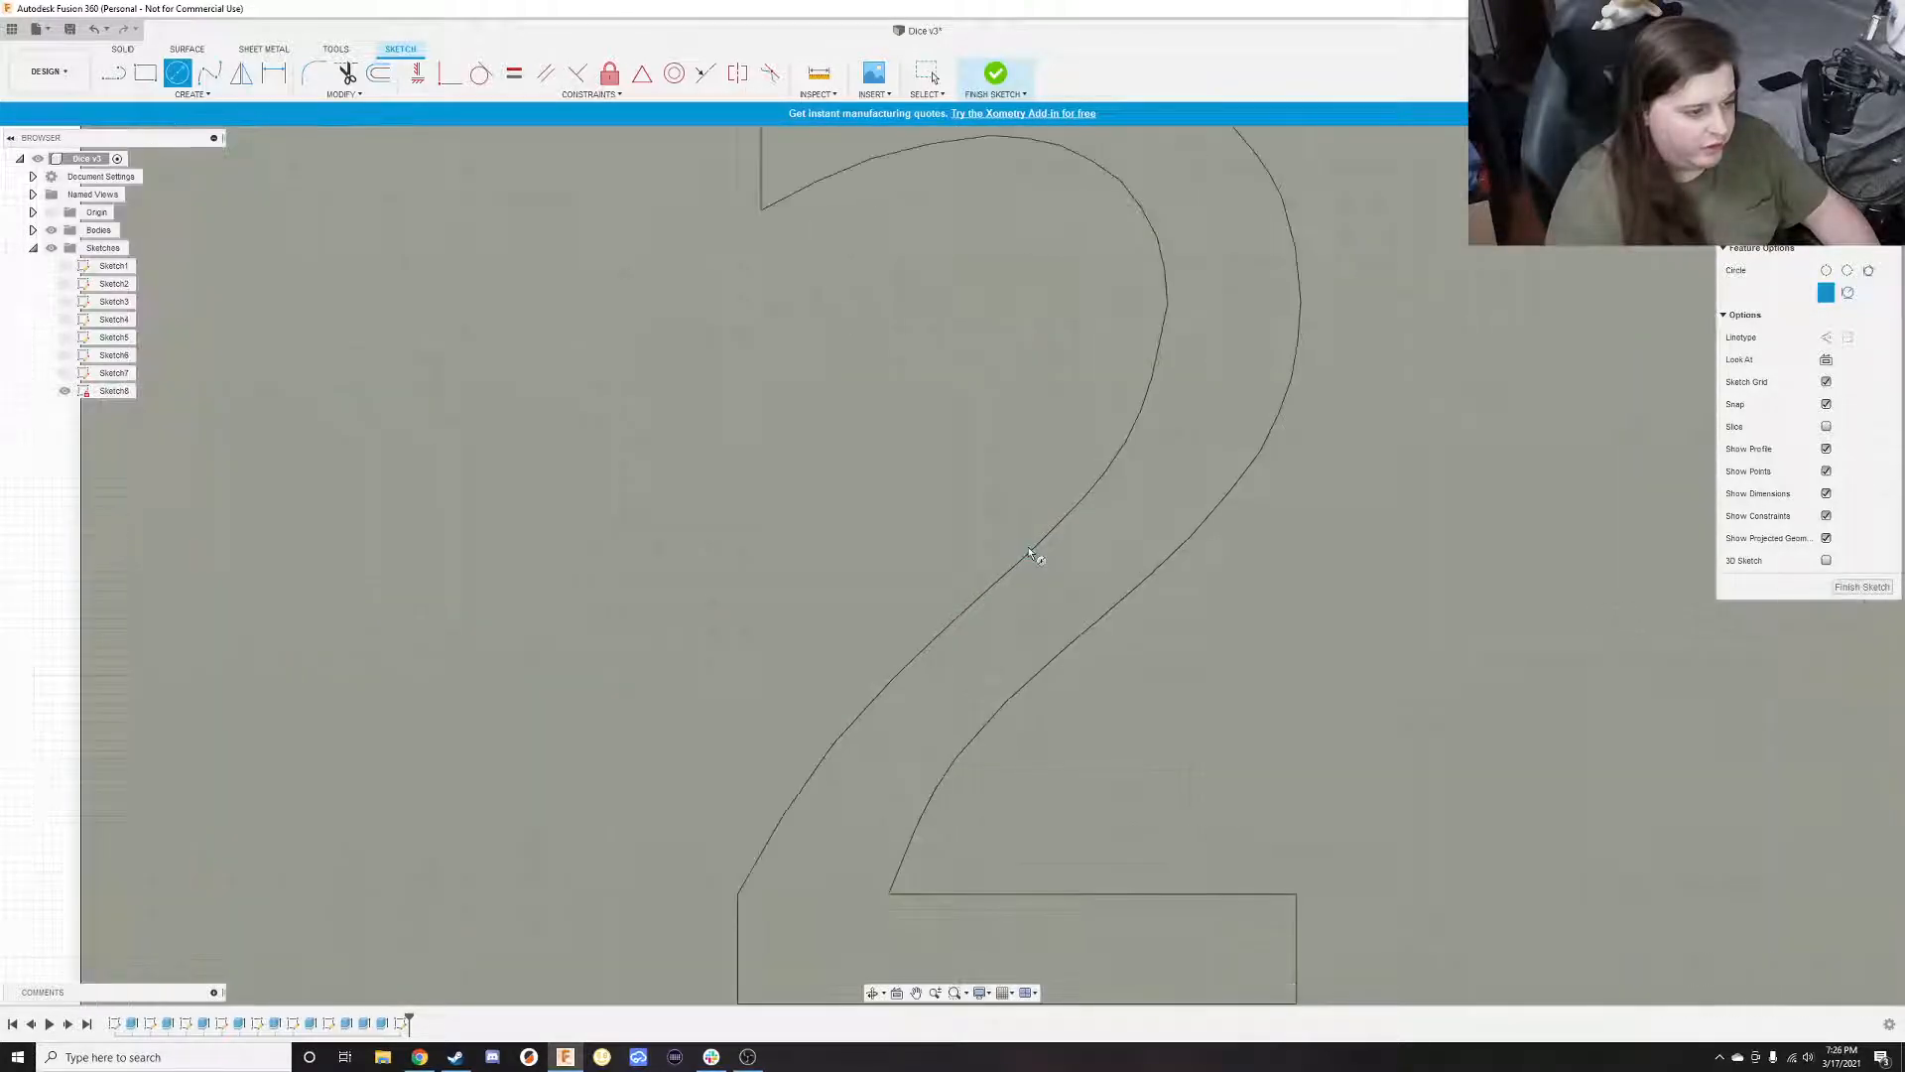
scroll(1029, 558, down, 10)
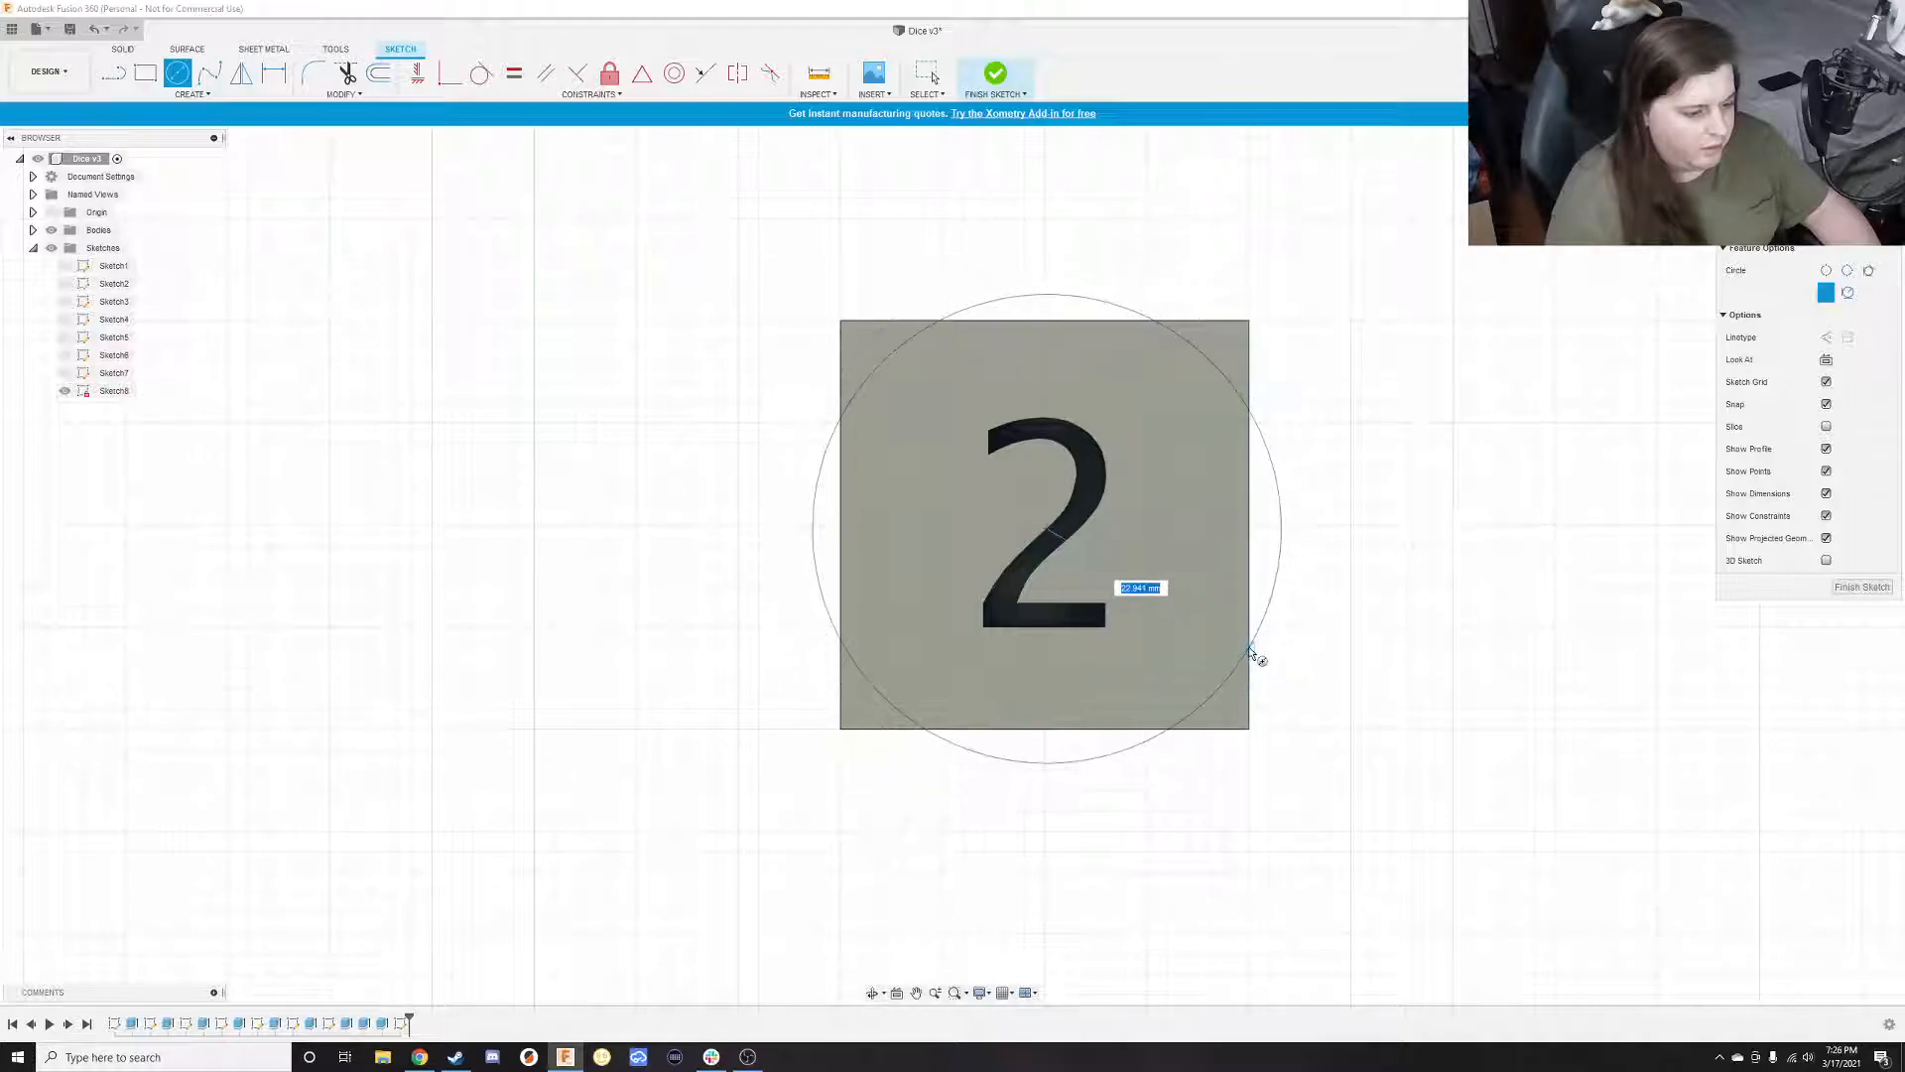
key(Escape)
click(1048, 532)
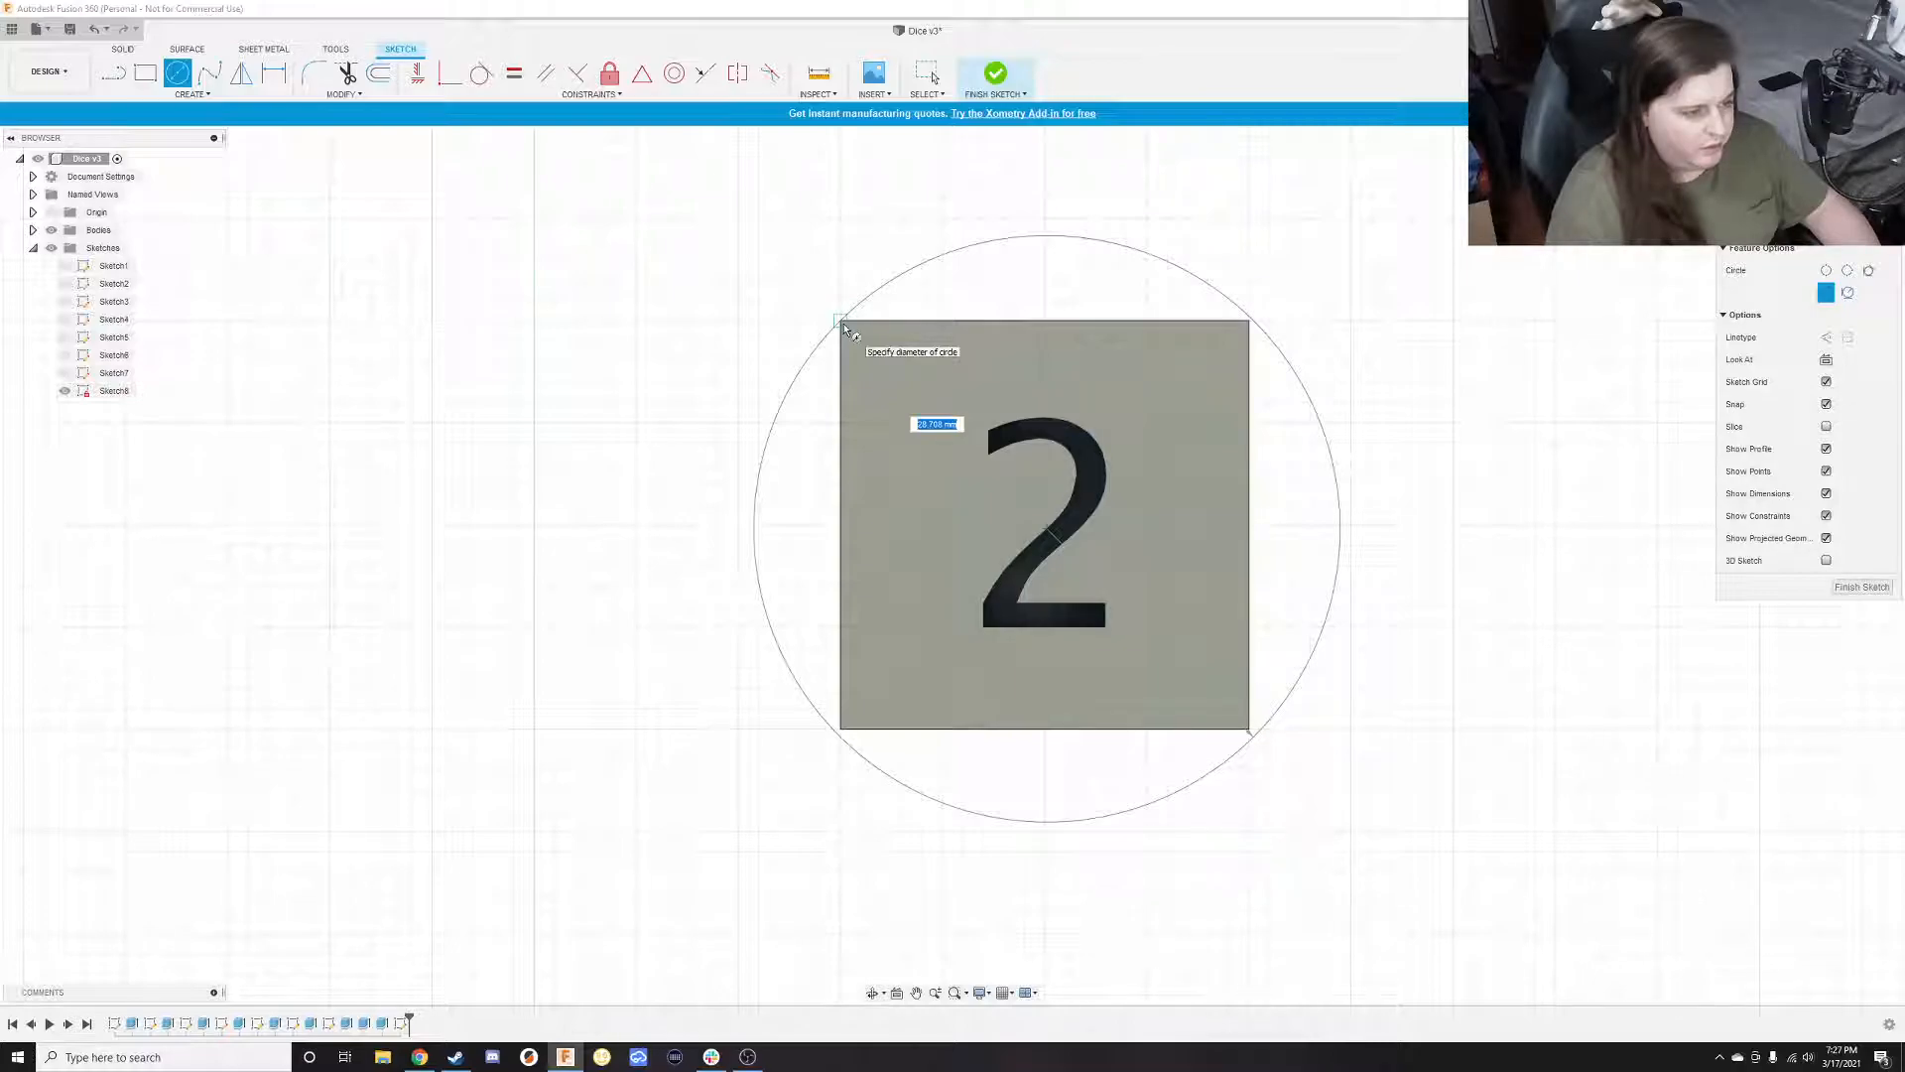
click(842, 323)
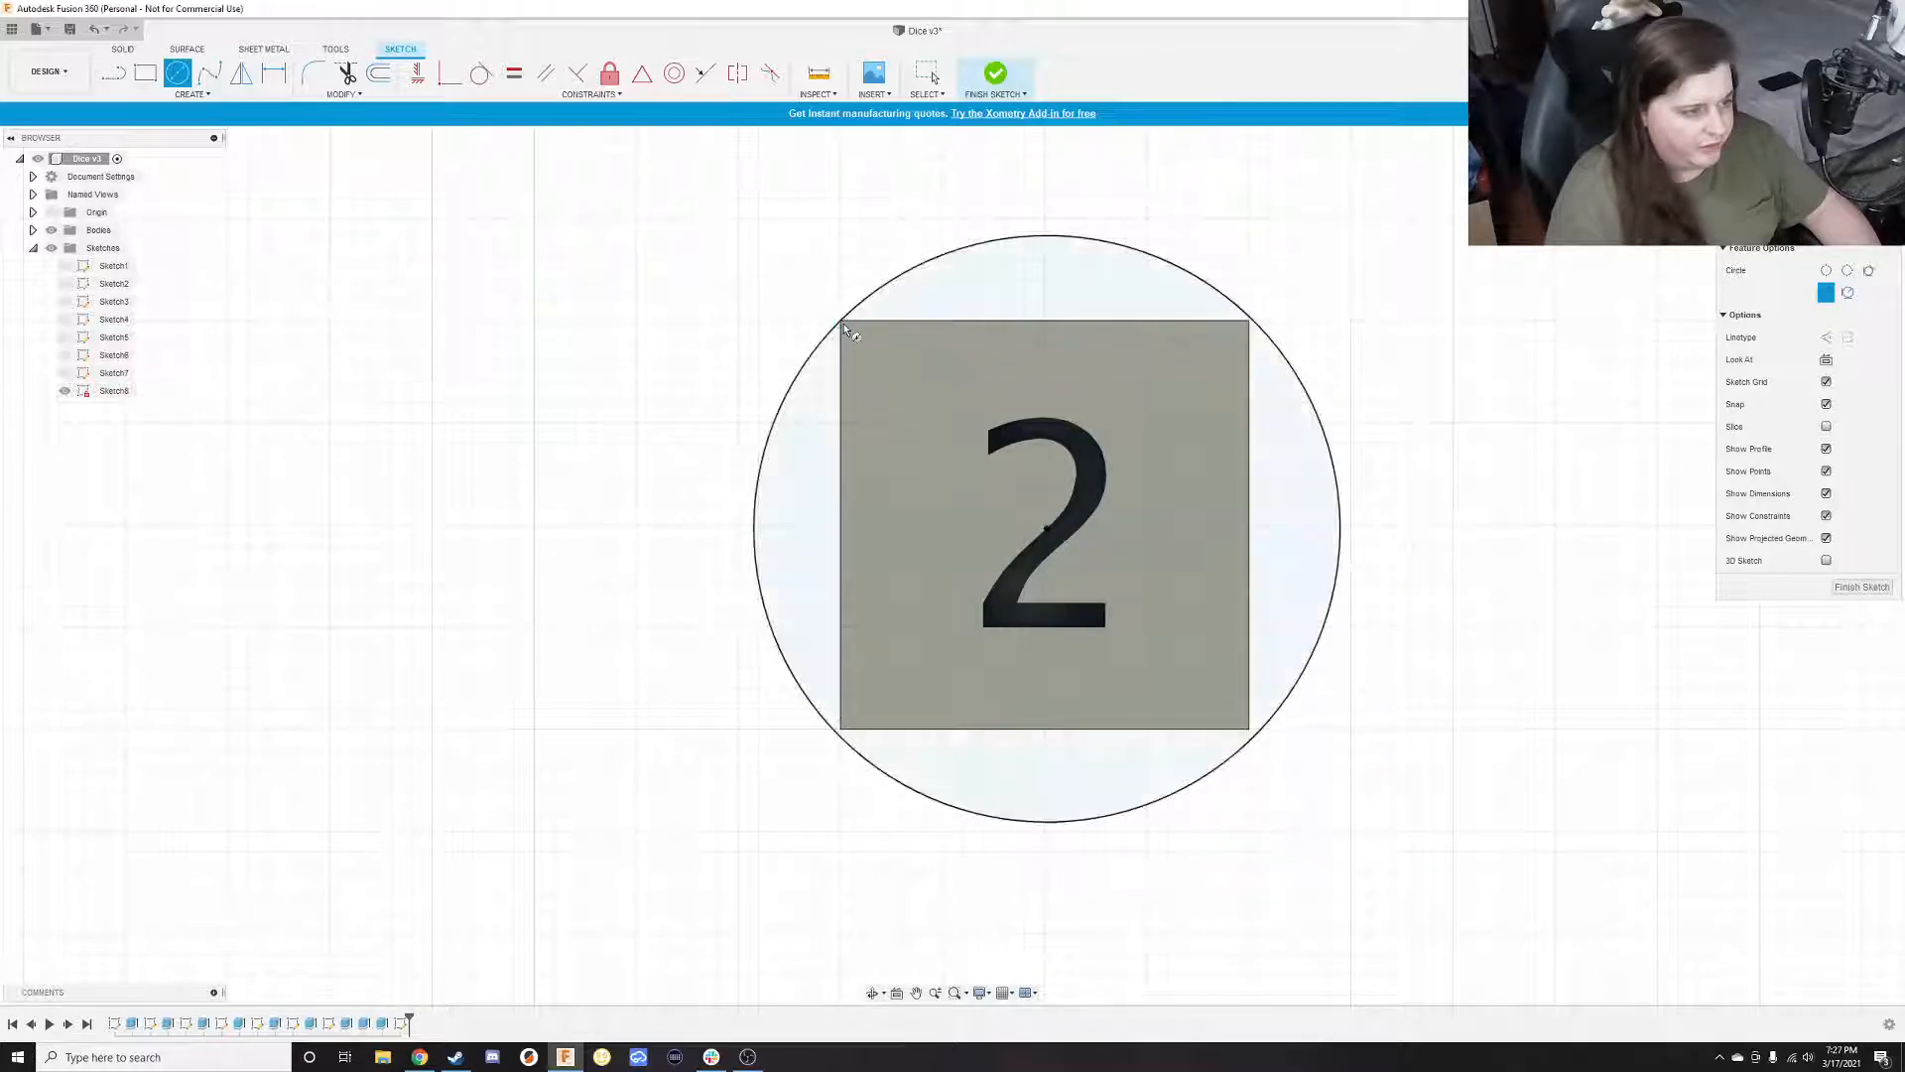
click(1857, 587)
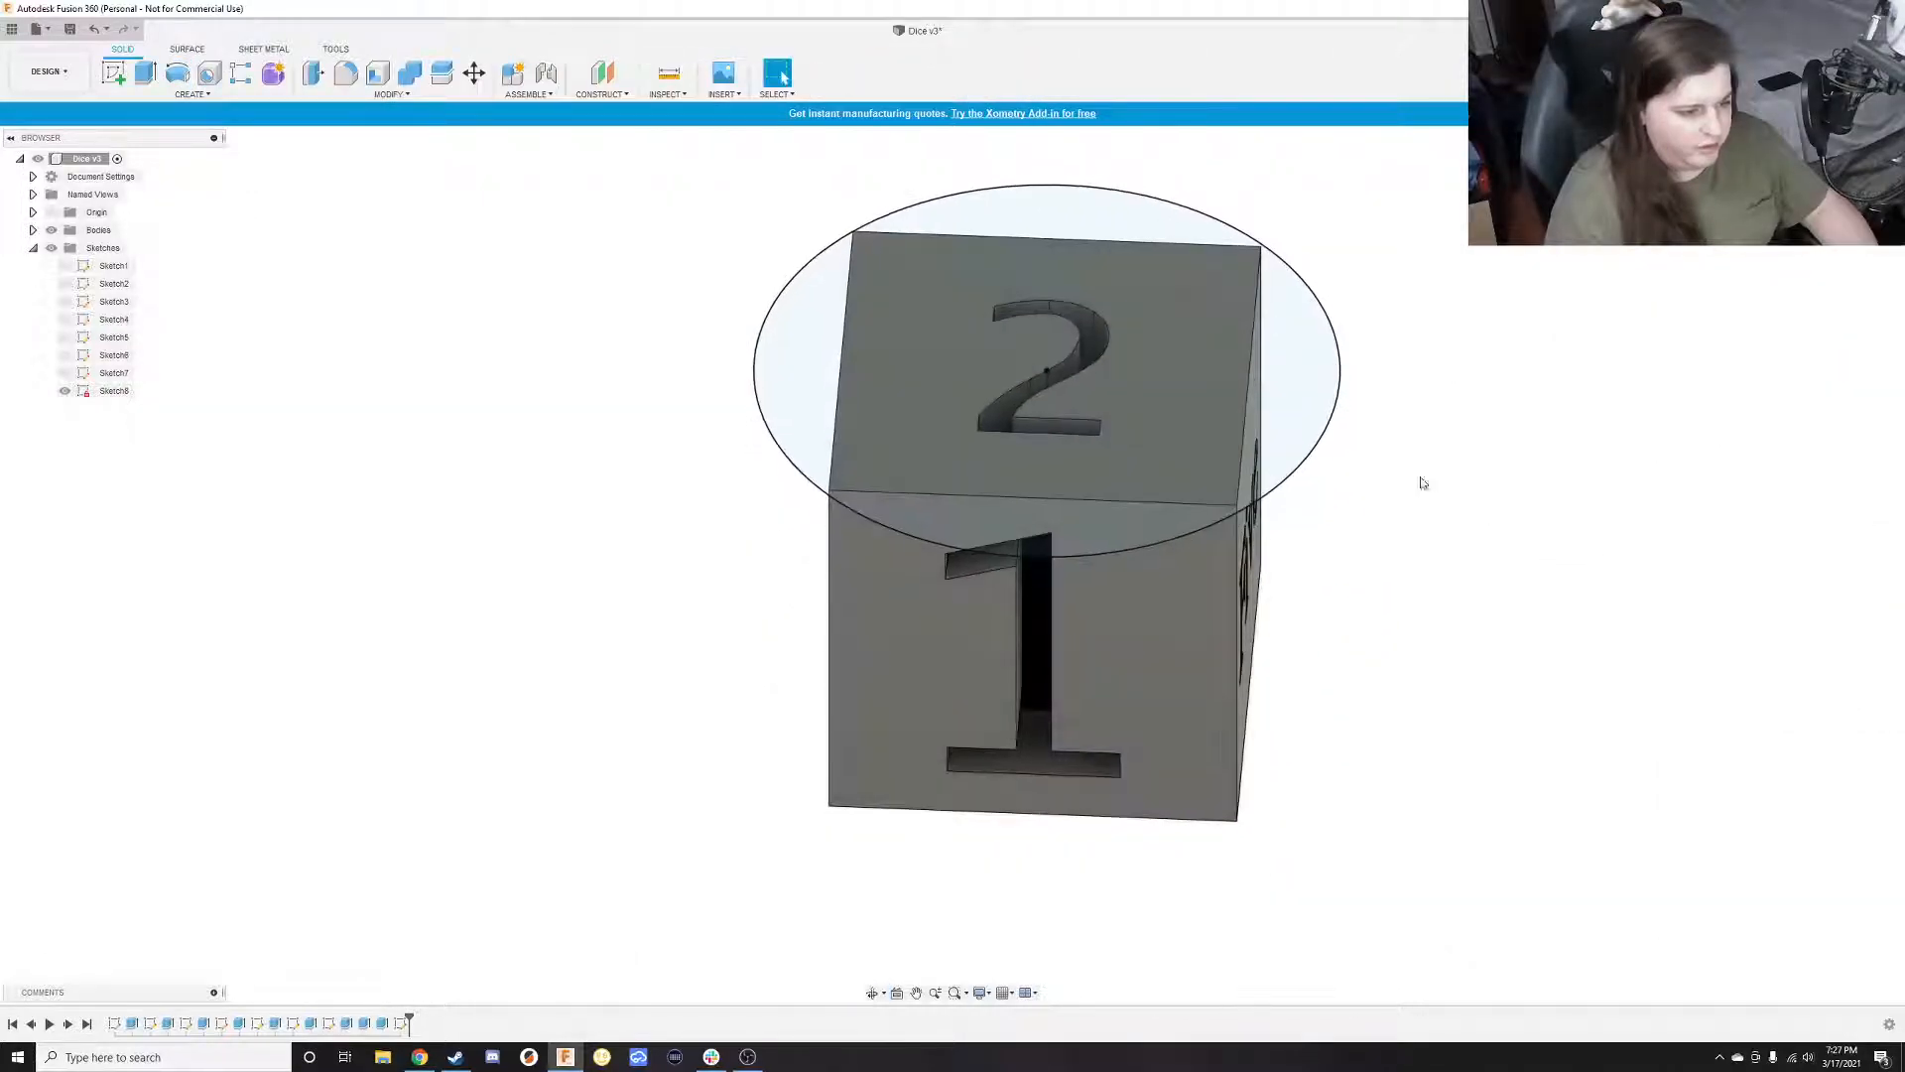
Extrude the area around the square and the face with the 2 by 10 mm outward, joined to the die
key(e)
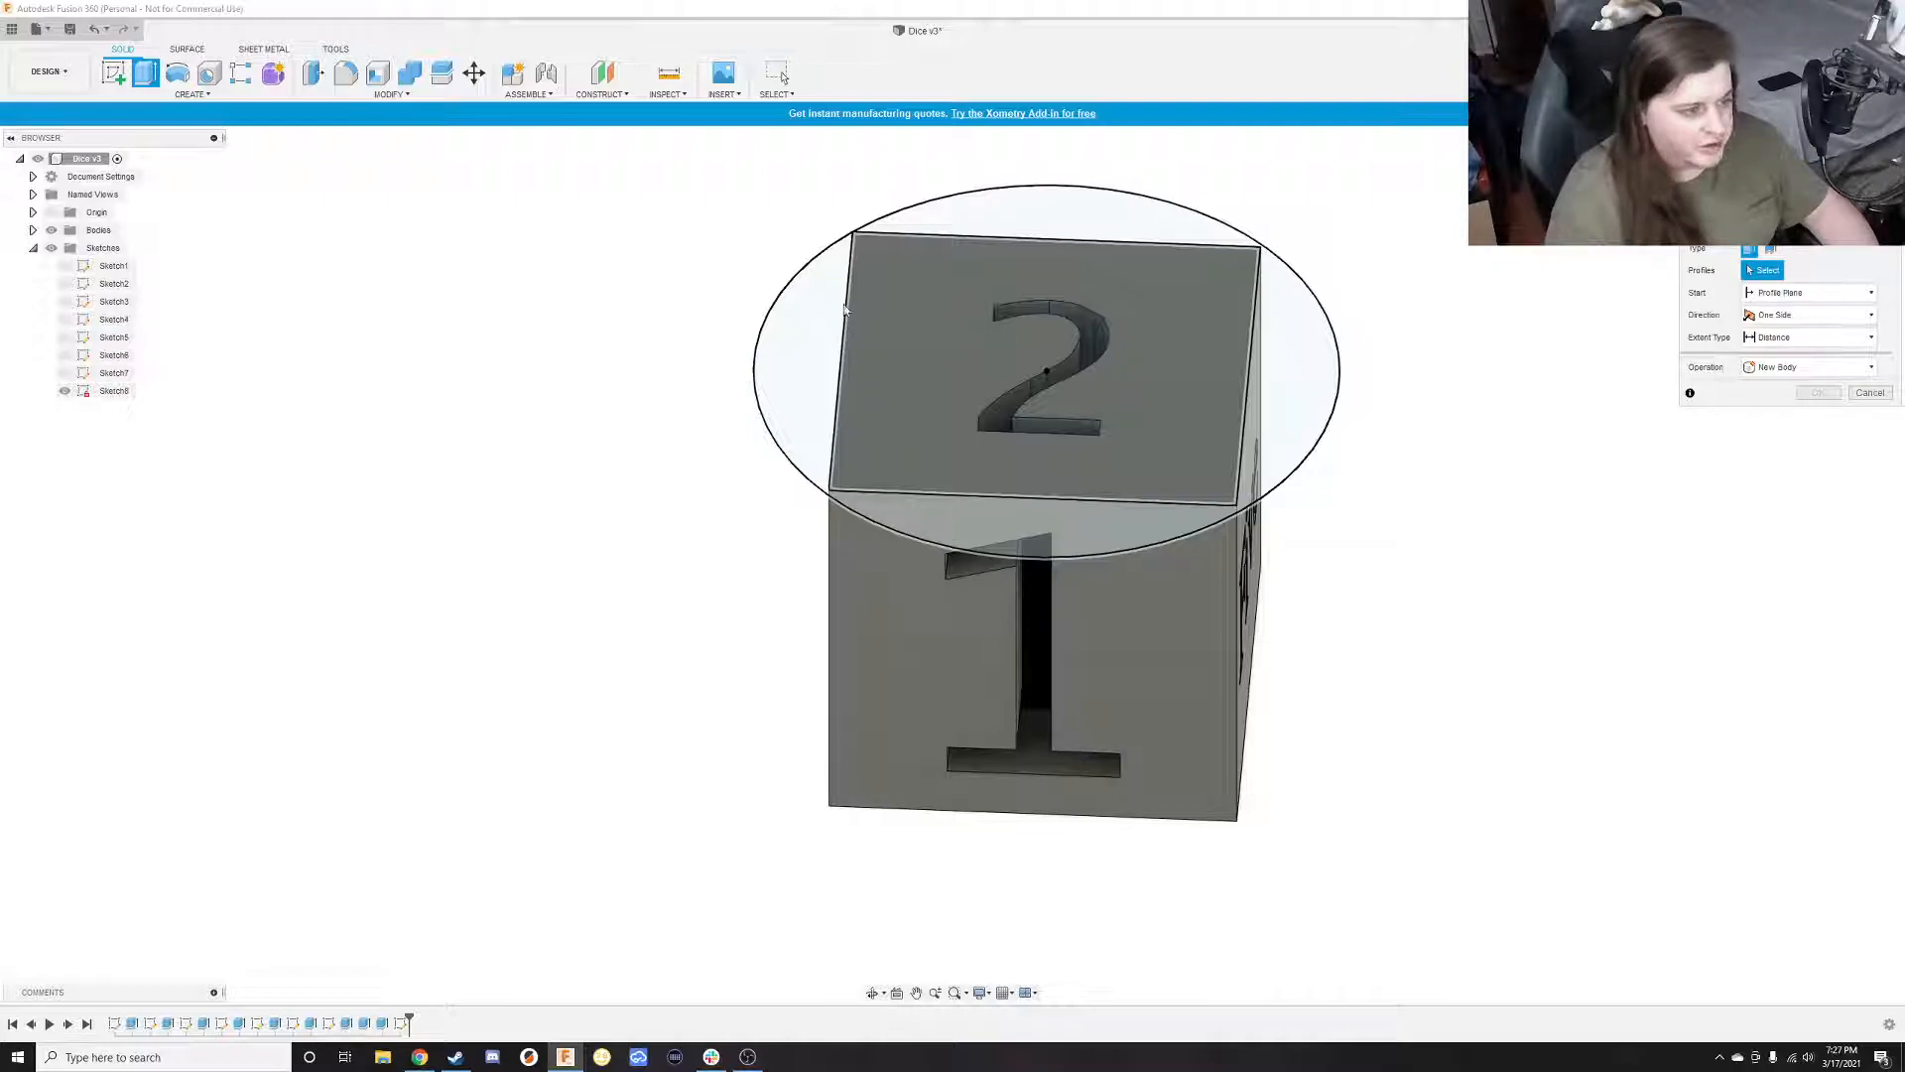
click(833, 314)
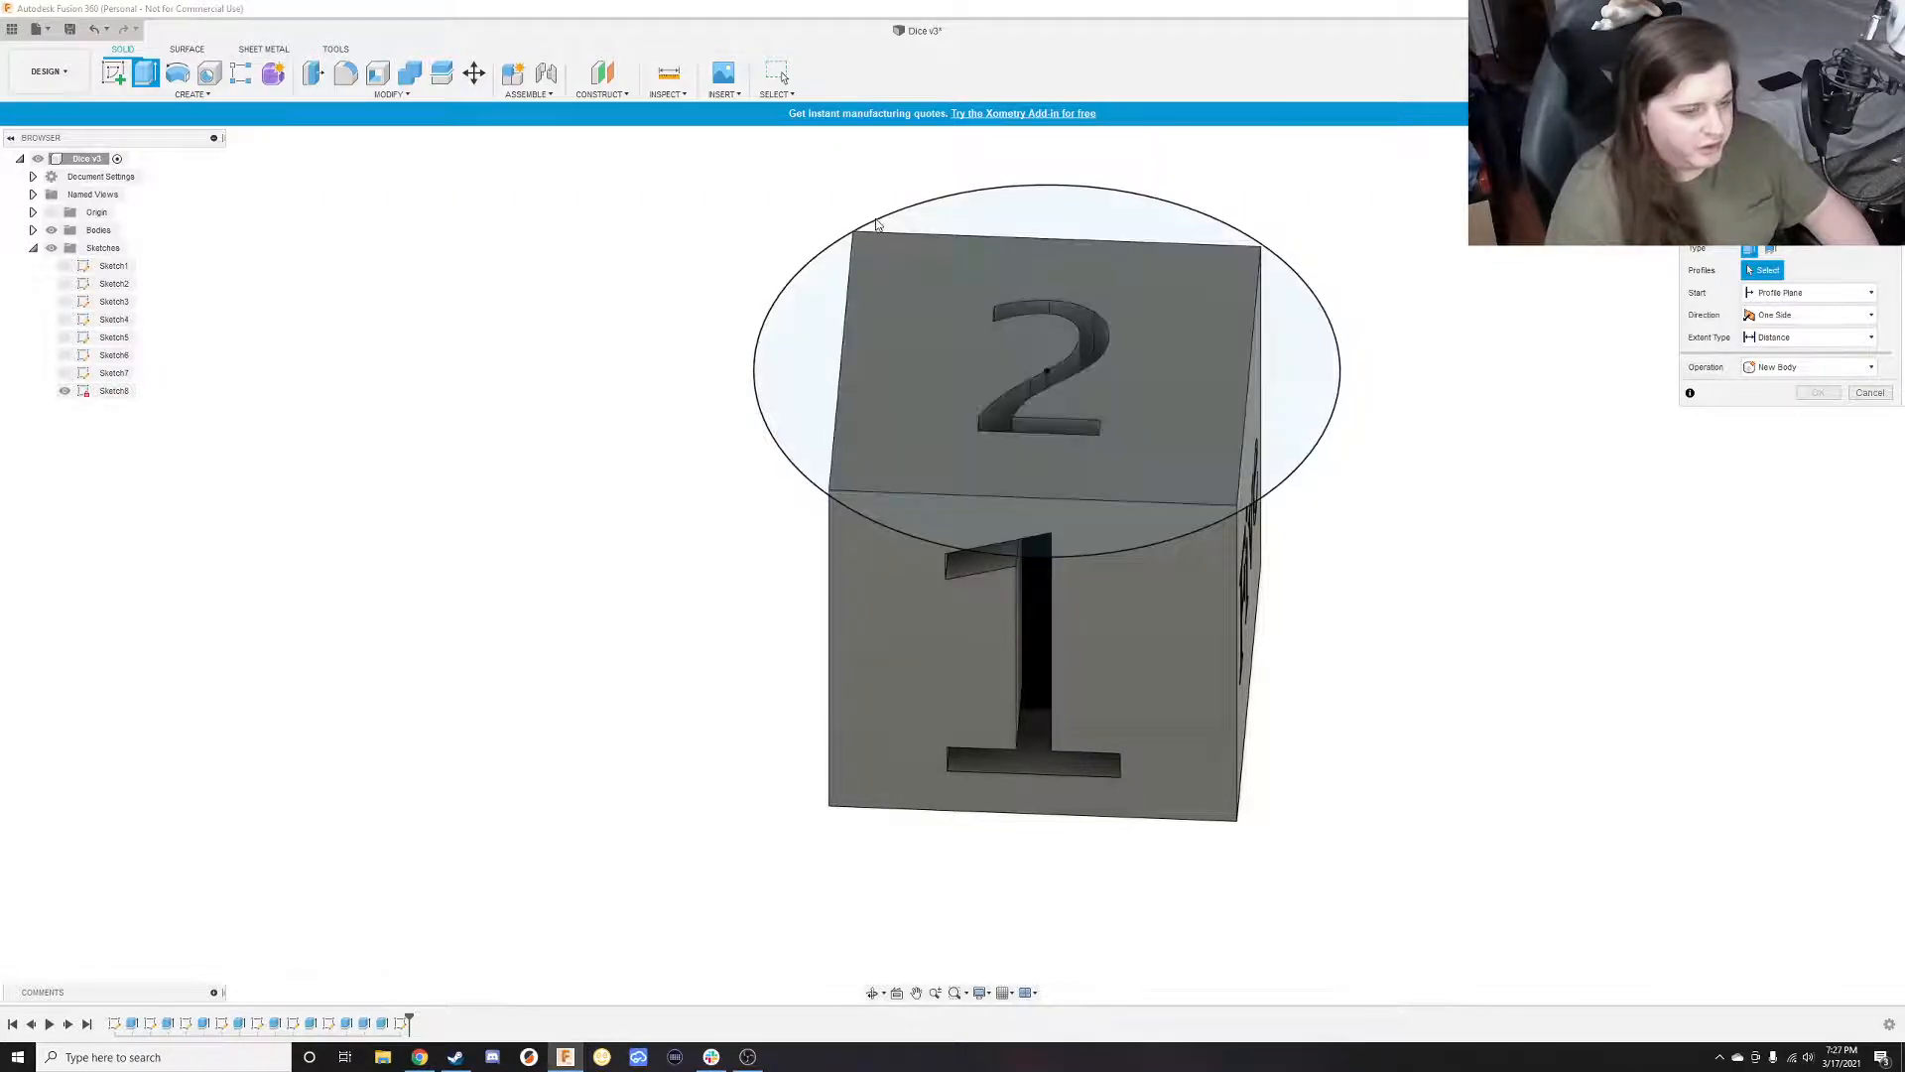
click(818, 343)
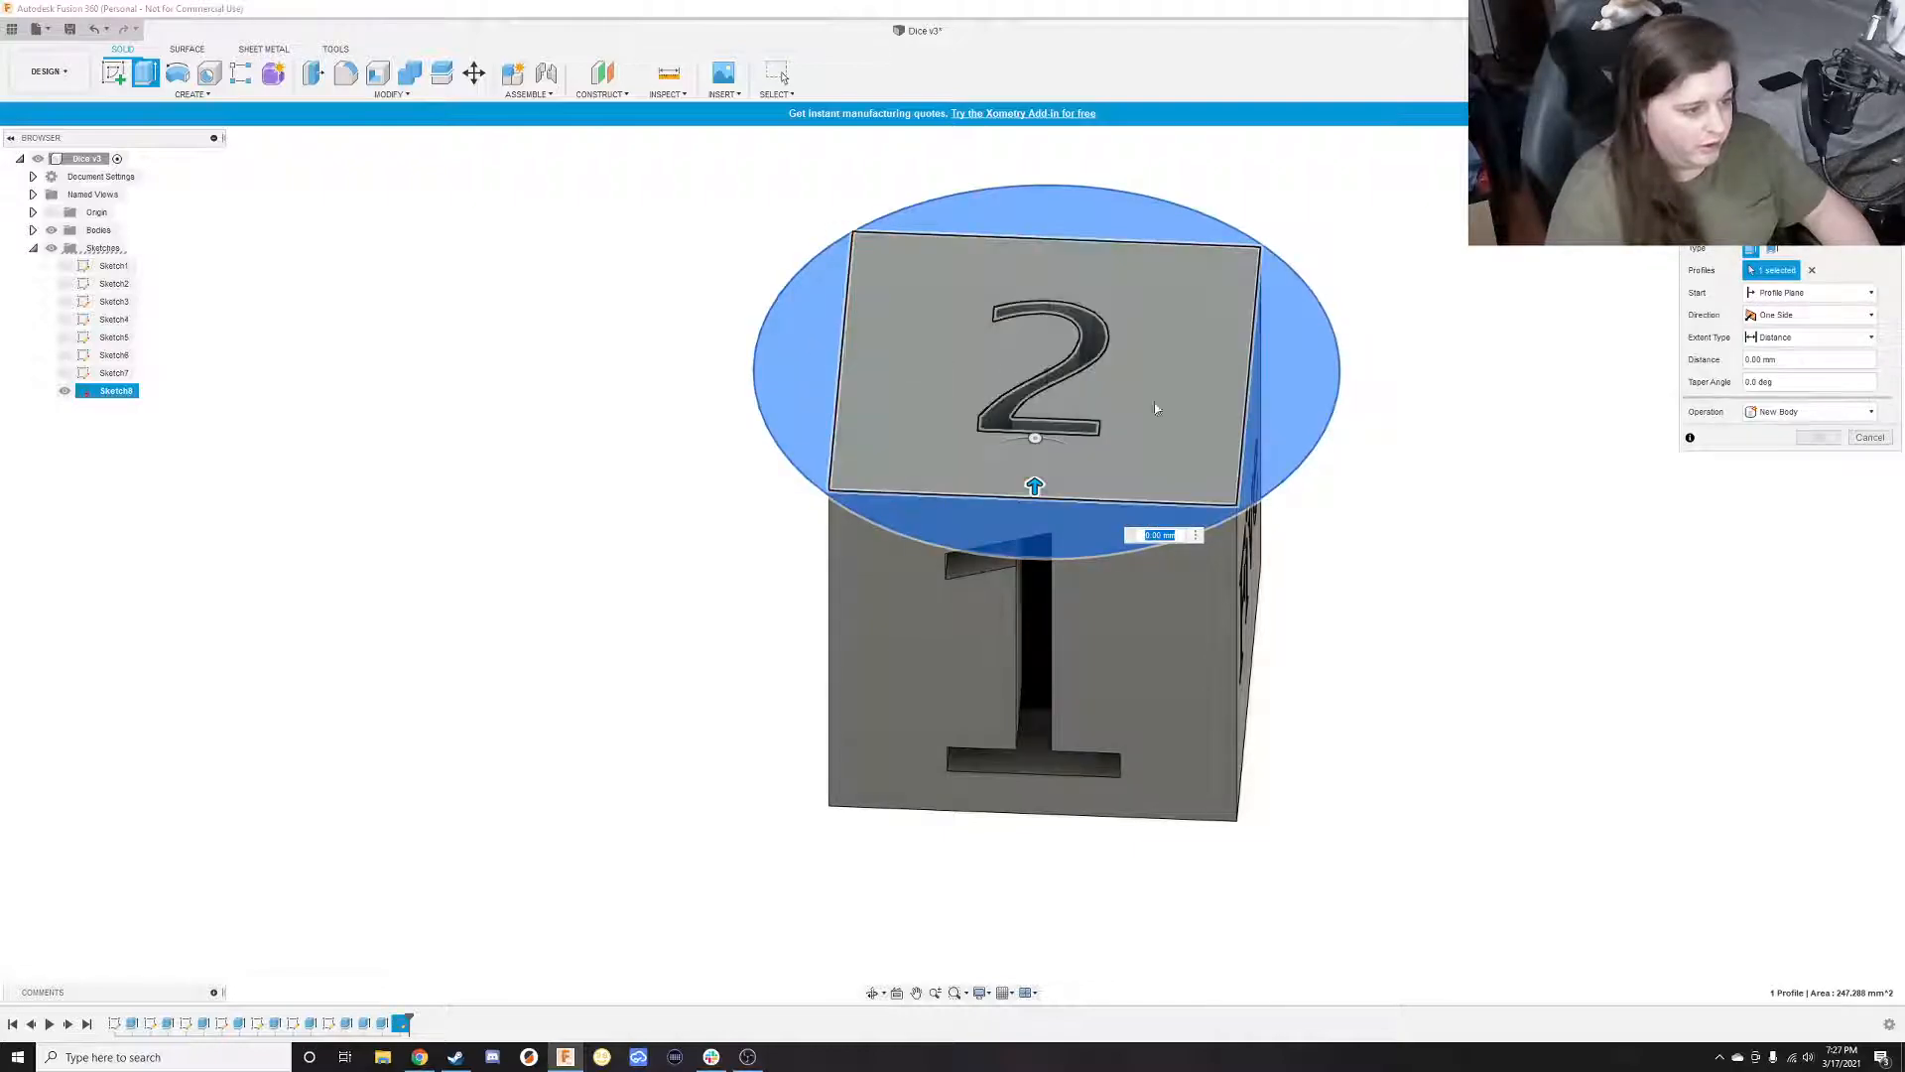
mouse_move(1203, 426)
shift+middle_down()
mouse_move(1326, 421)
mouse_move(1292, 359)
mouse_move(1223, 415)
shift+middle_up()
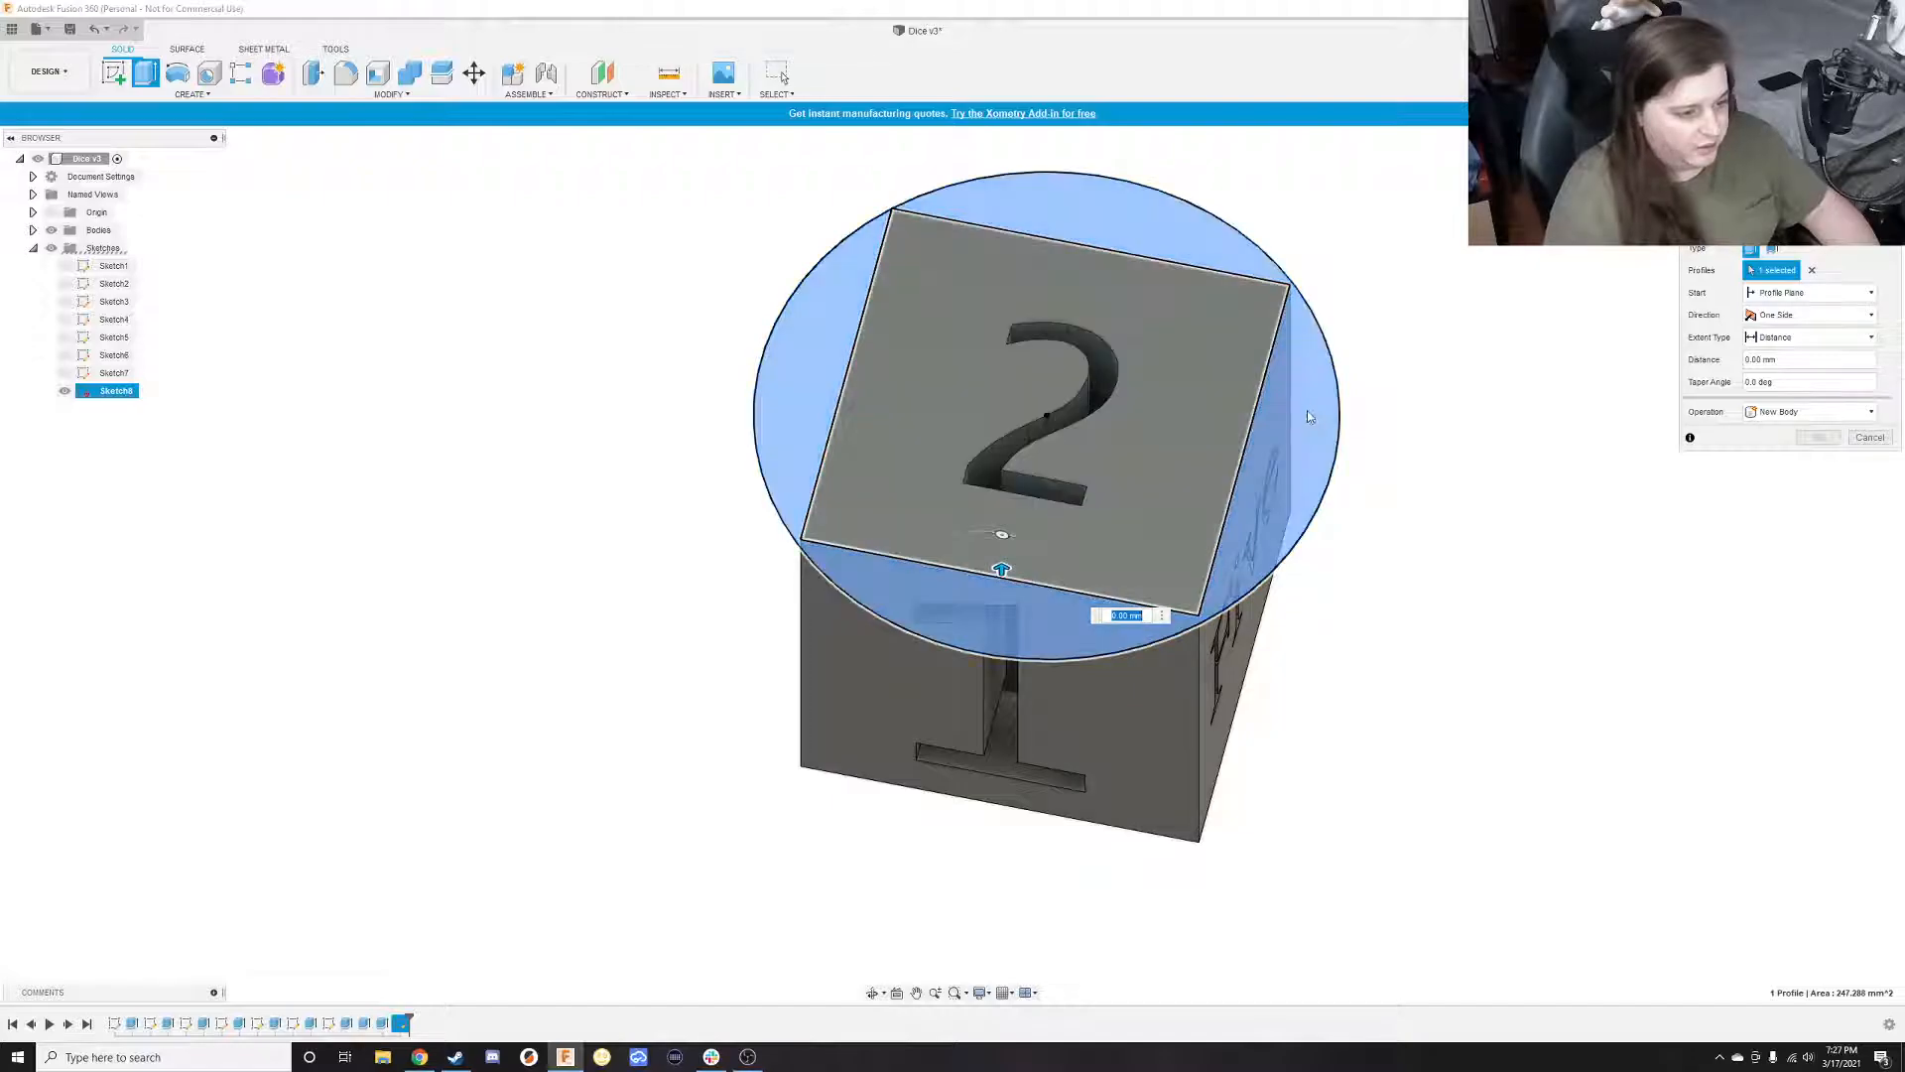
mouse_move(1059, 538)
shift+middle_down()
mouse_move(1140, 515)
mouse_move(1111, 556)
mouse_move(1094, 541)
shift+middle_up()
click(1177, 401)
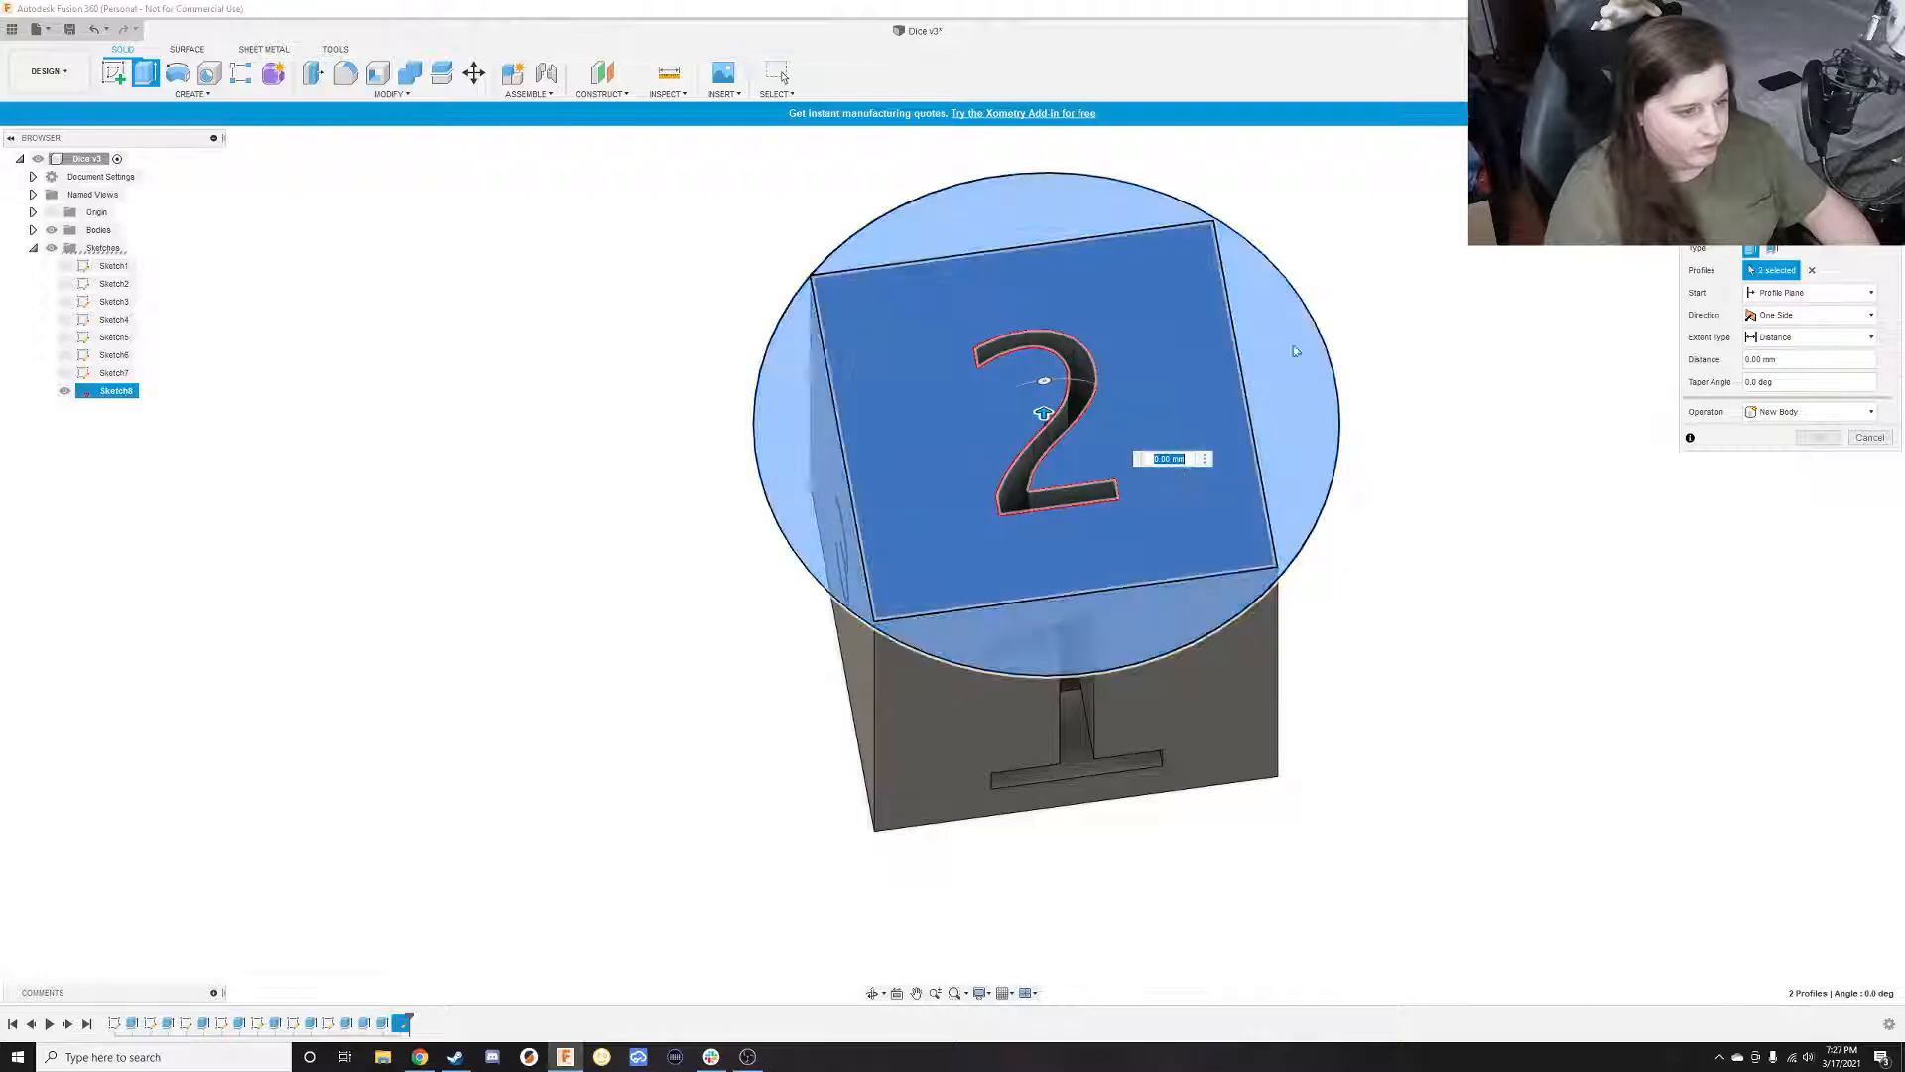
shift+middle_drag(1113, 435, 1110, 365)
drag(1045, 340, 1044, 151)
middle_drag(1232, 275, 1211, 553)
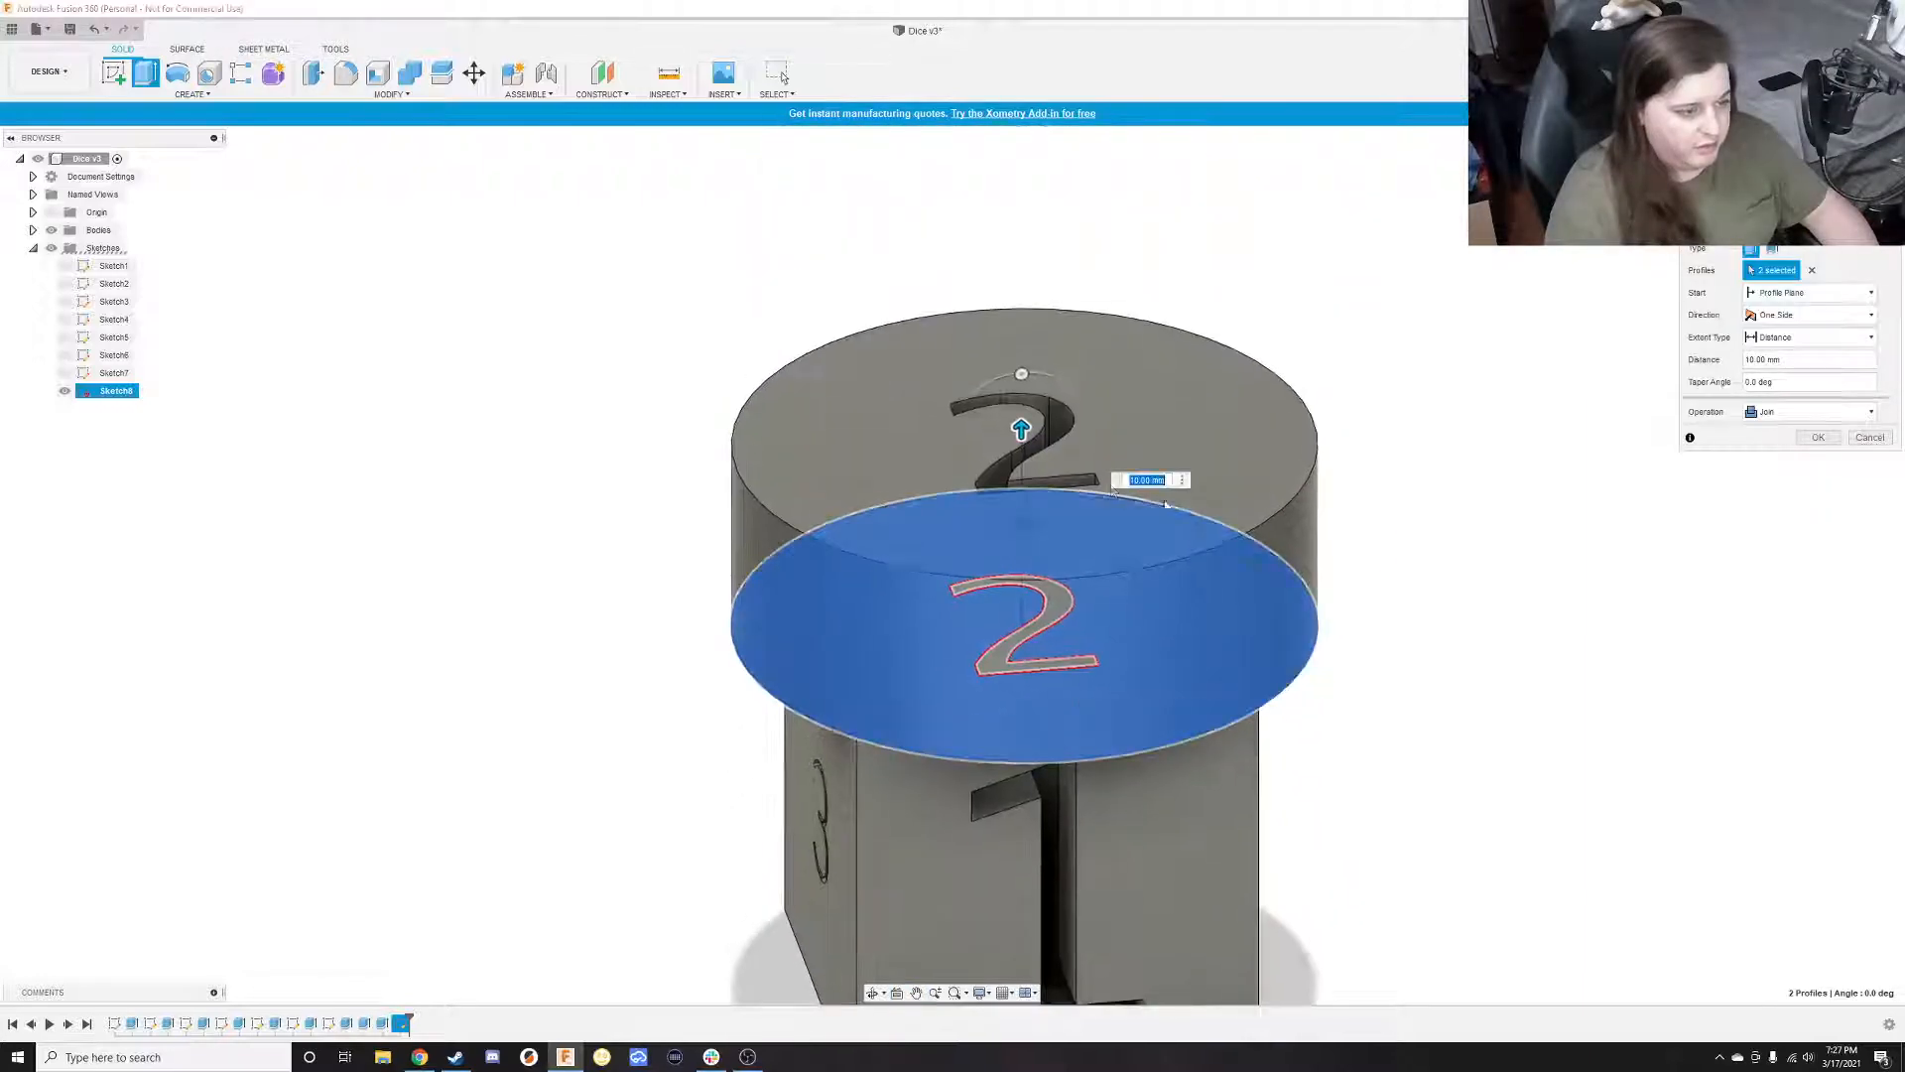
Set the distance of the round extrusion on the face with the 2 to 7 mm
shift+middle_drag(1184, 412, 1174, 446)
click(1153, 627)
shift+middle_drag(1155, 525, 1218, 519)
click(1174, 572)
drag(1023, 427, 1021, 483)
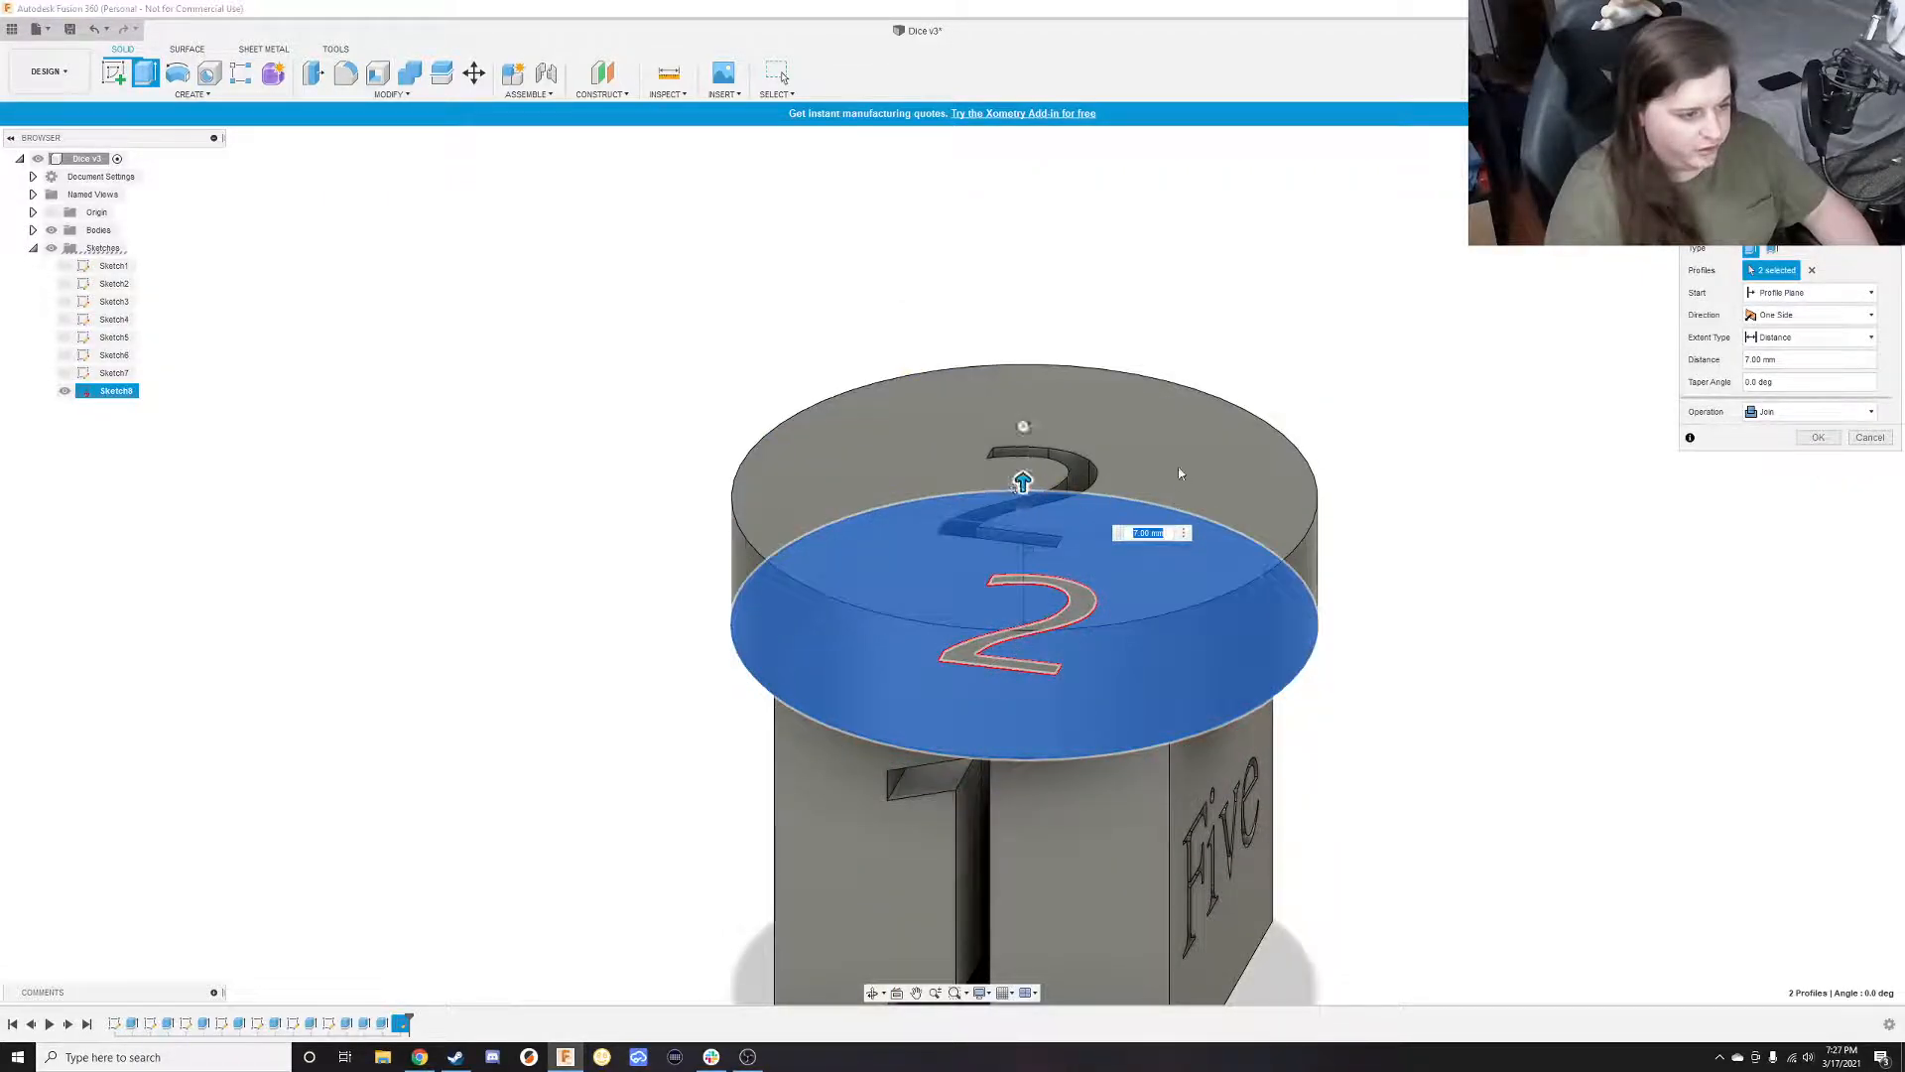
key(Return)
Inspect the extrusion preview of only the area between circle and square from below and above
mouse_move(1161, 651)
shift+middle_down()
mouse_move(1133, 725)
mouse_move(1212, 497)
mouse_move(1182, 378)
mouse_move(1141, 697)
mouse_move(1223, 537)
mouse_move(1220, 450)
mouse_move(1135, 668)
mouse_move(982, 829)
mouse_move(926, 701)
shift+middle_up()
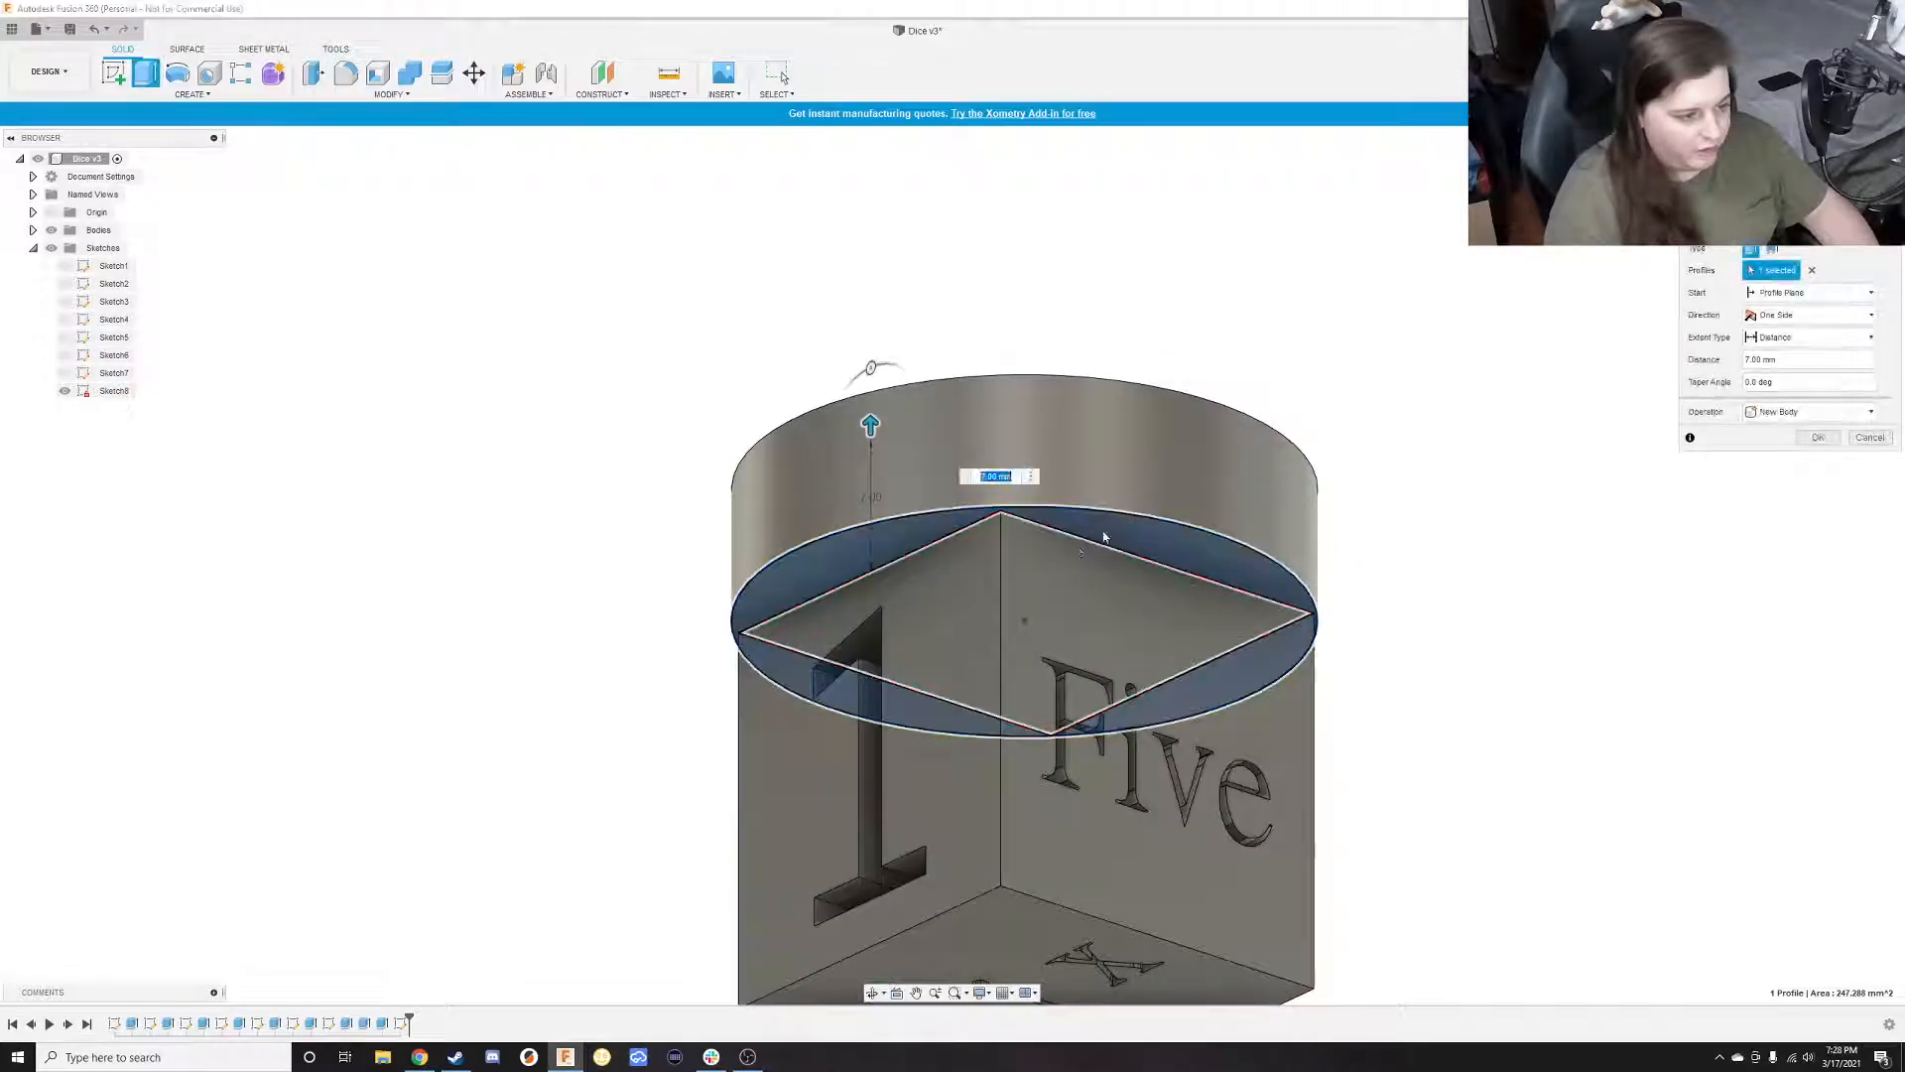
shift+drag(1275, 499, 1272, 486)
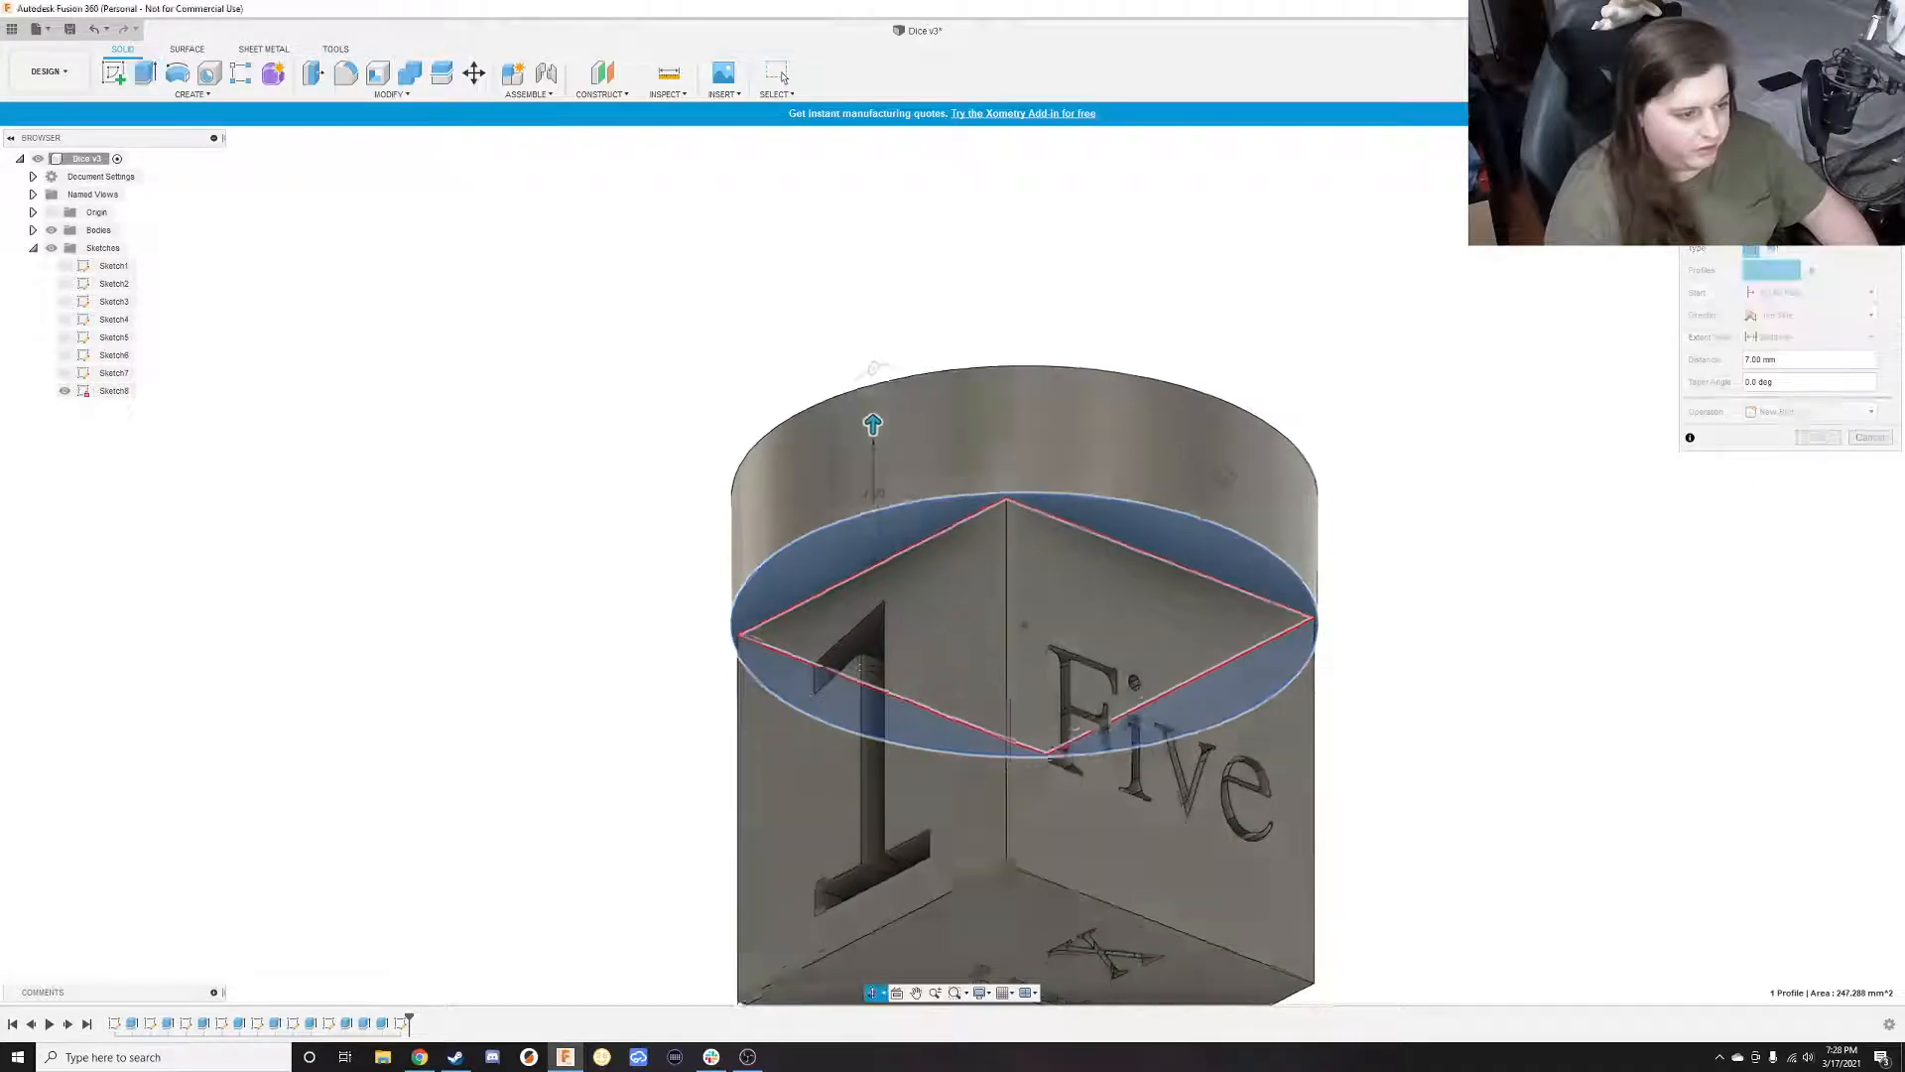
shift+middle_drag(1272, 486, 1219, 407)
shift+middle_drag(1119, 452, 1182, 629)
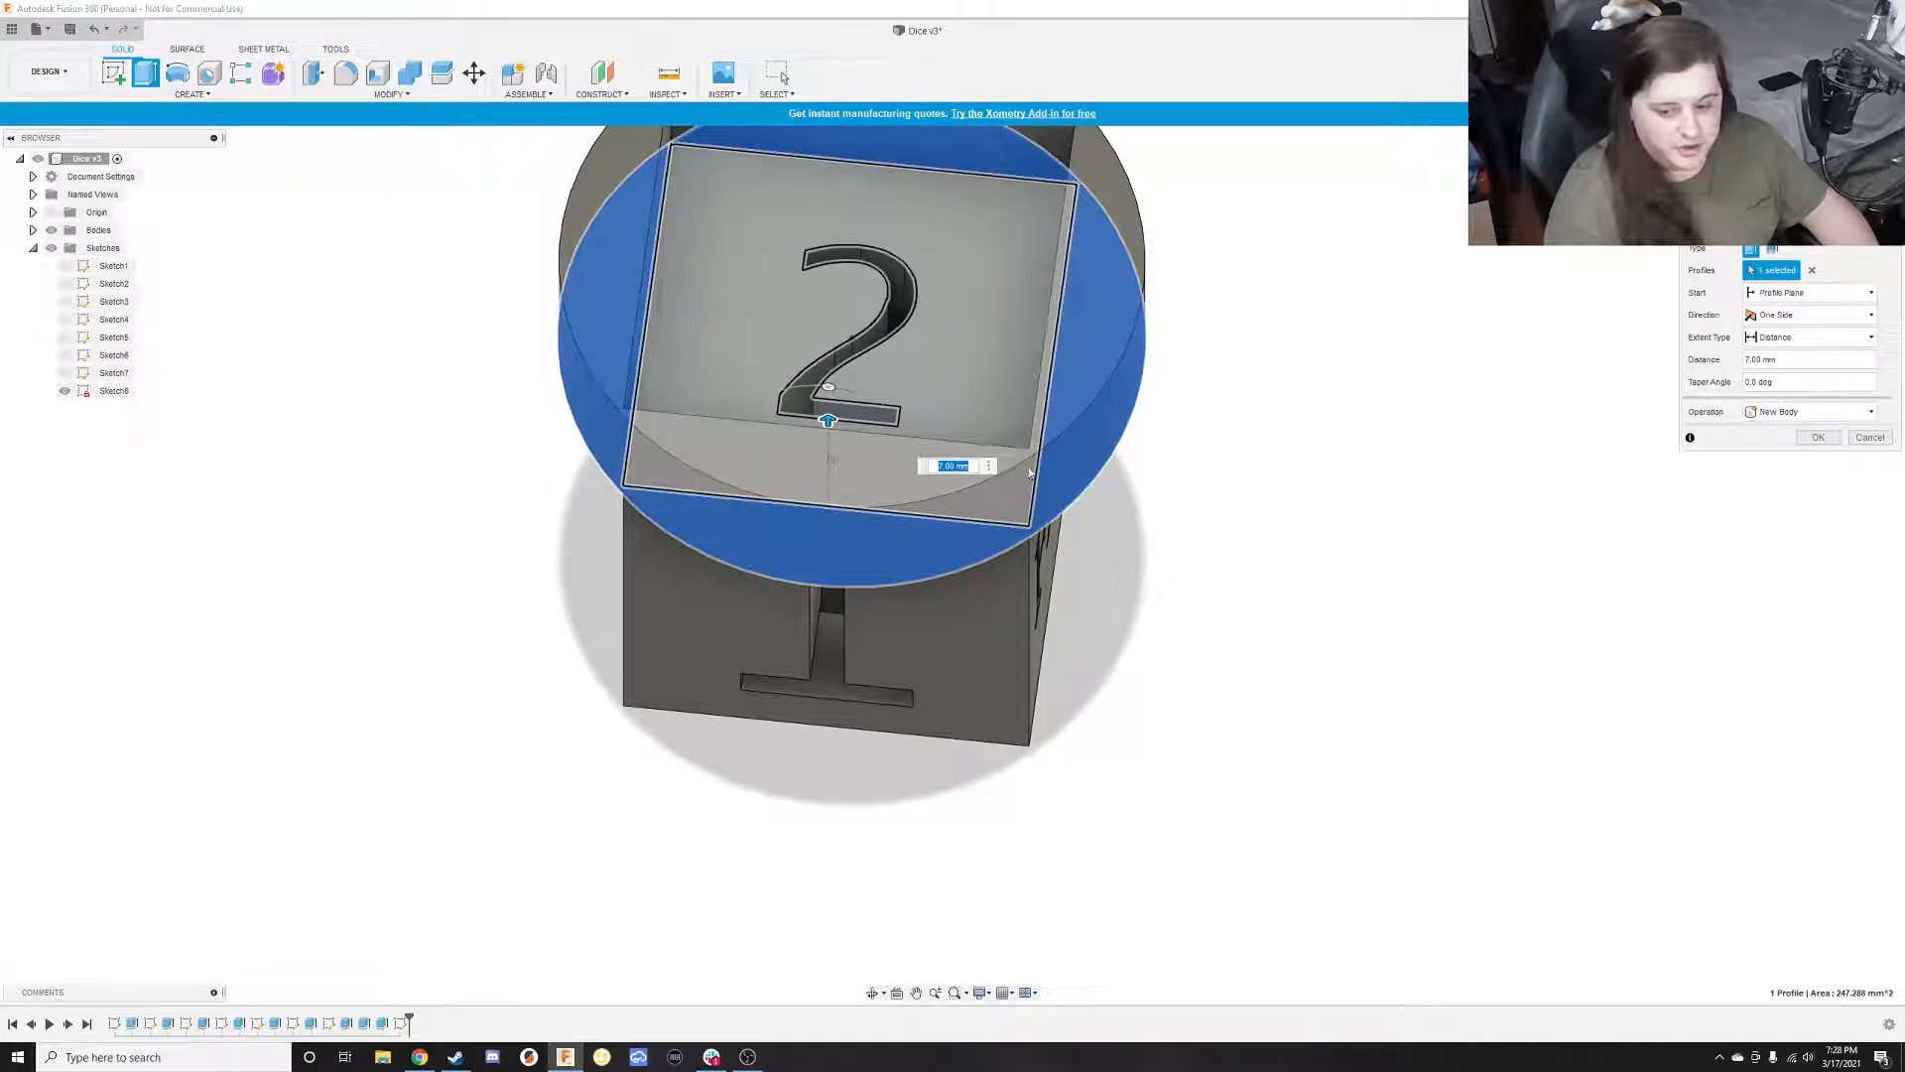
shift+middle_drag(1129, 488, 1219, 566)
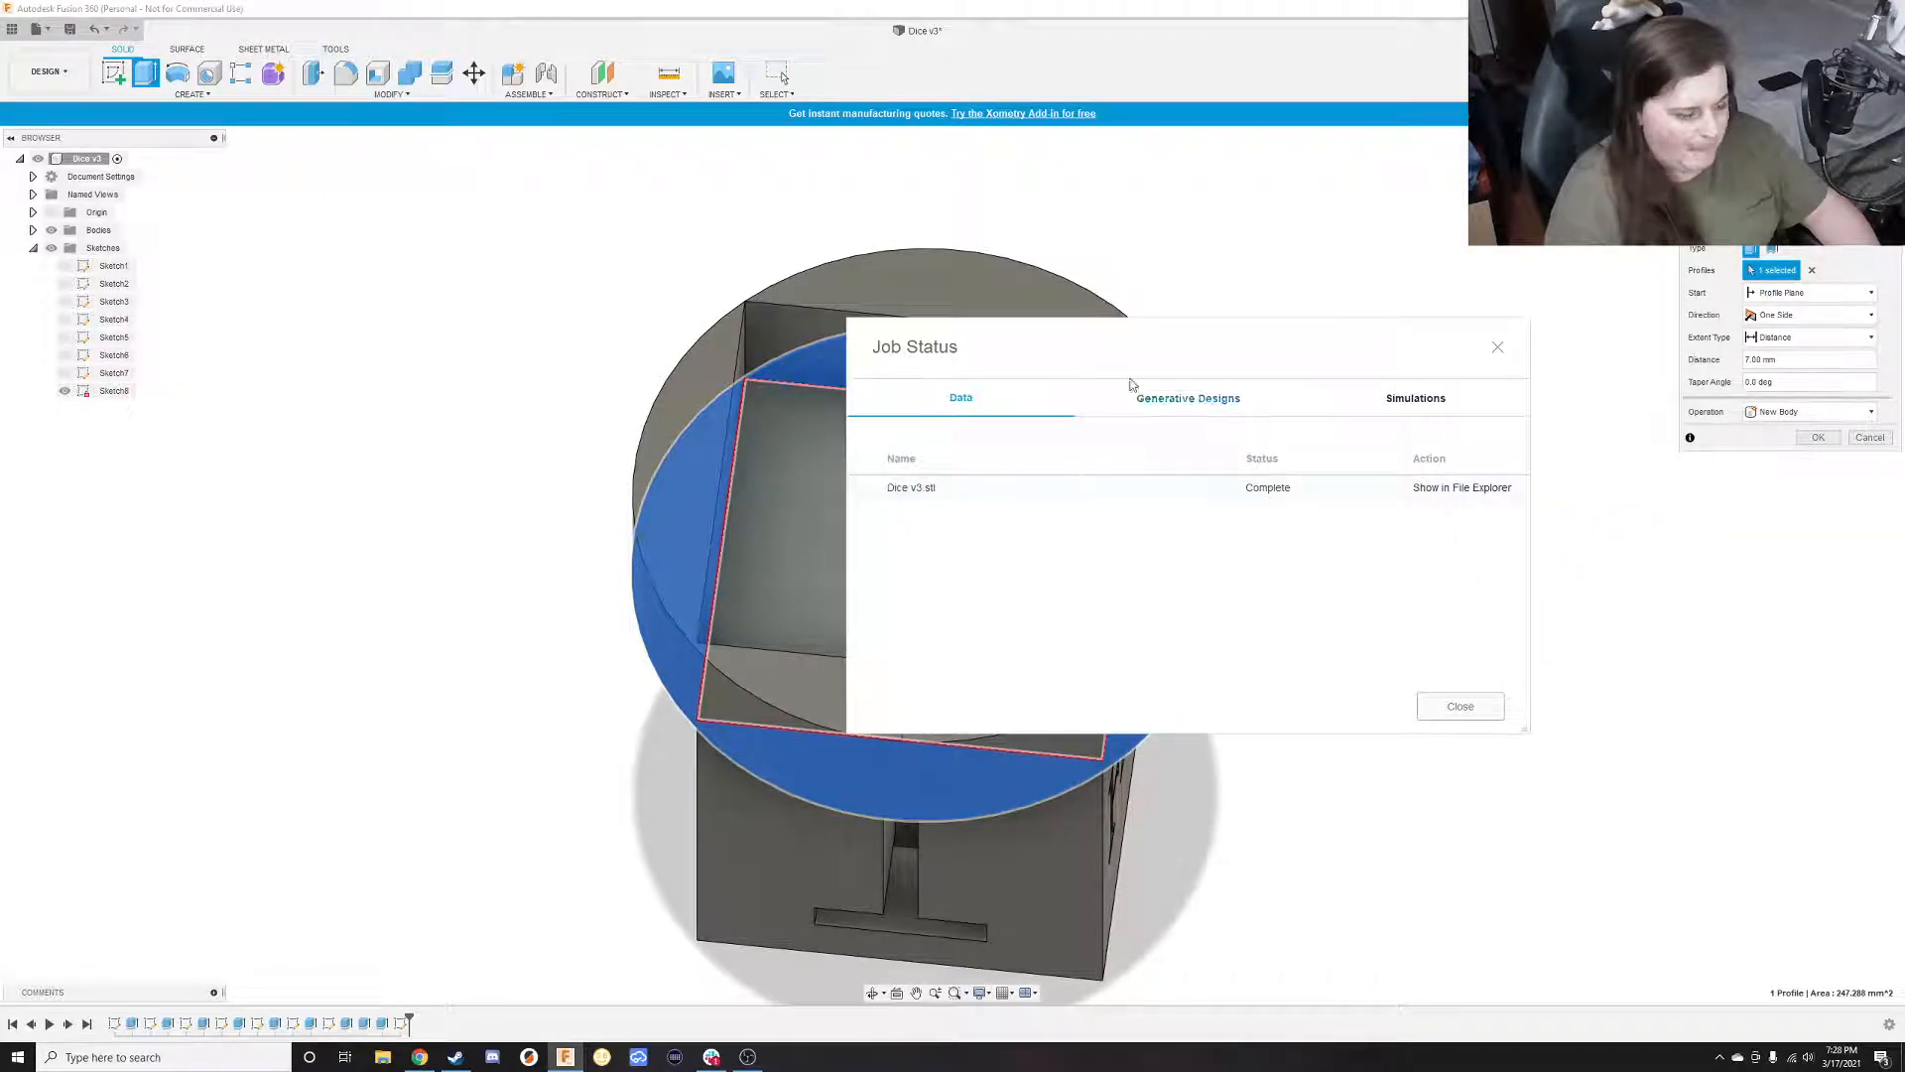
Locate the exported Dice v3.stl from its job status entry and open it in 3D Viewer
drag(1174, 340, 1334, 217)
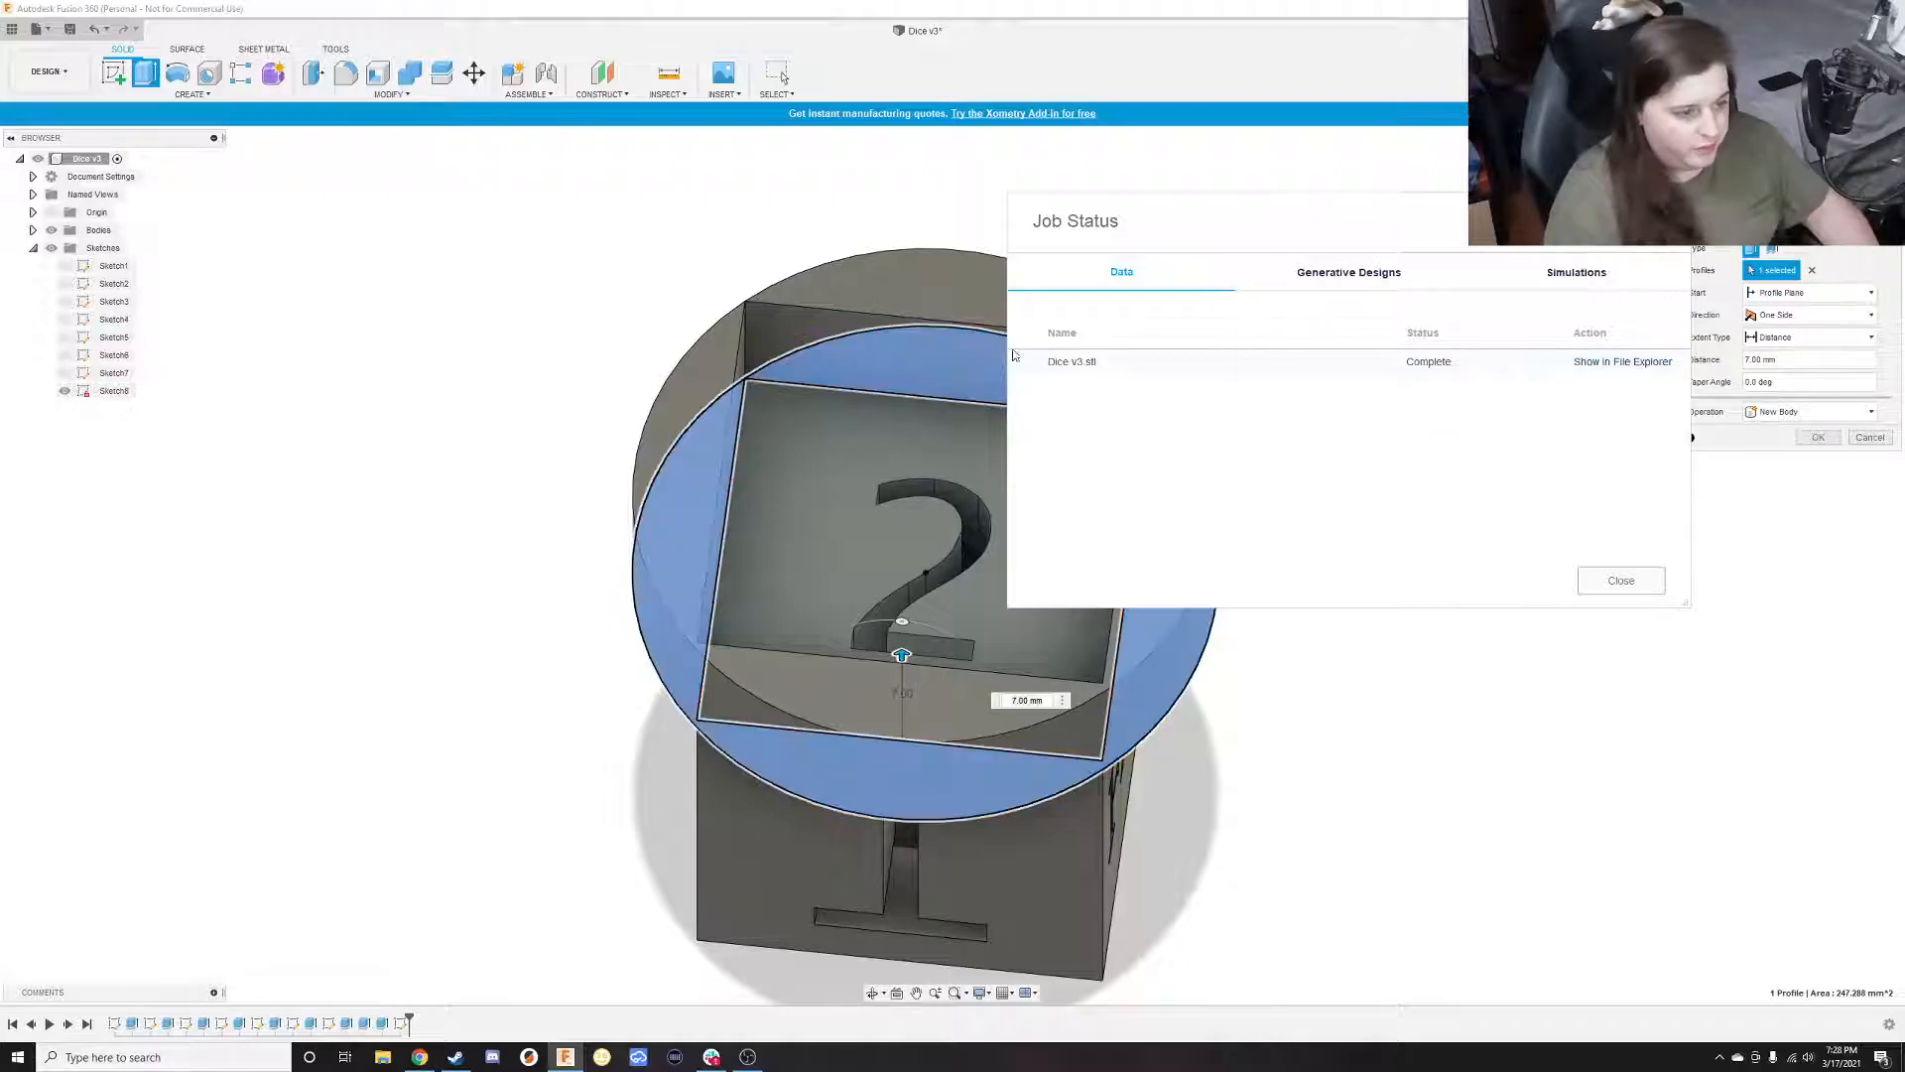
drag(1181, 234, 1055, 273)
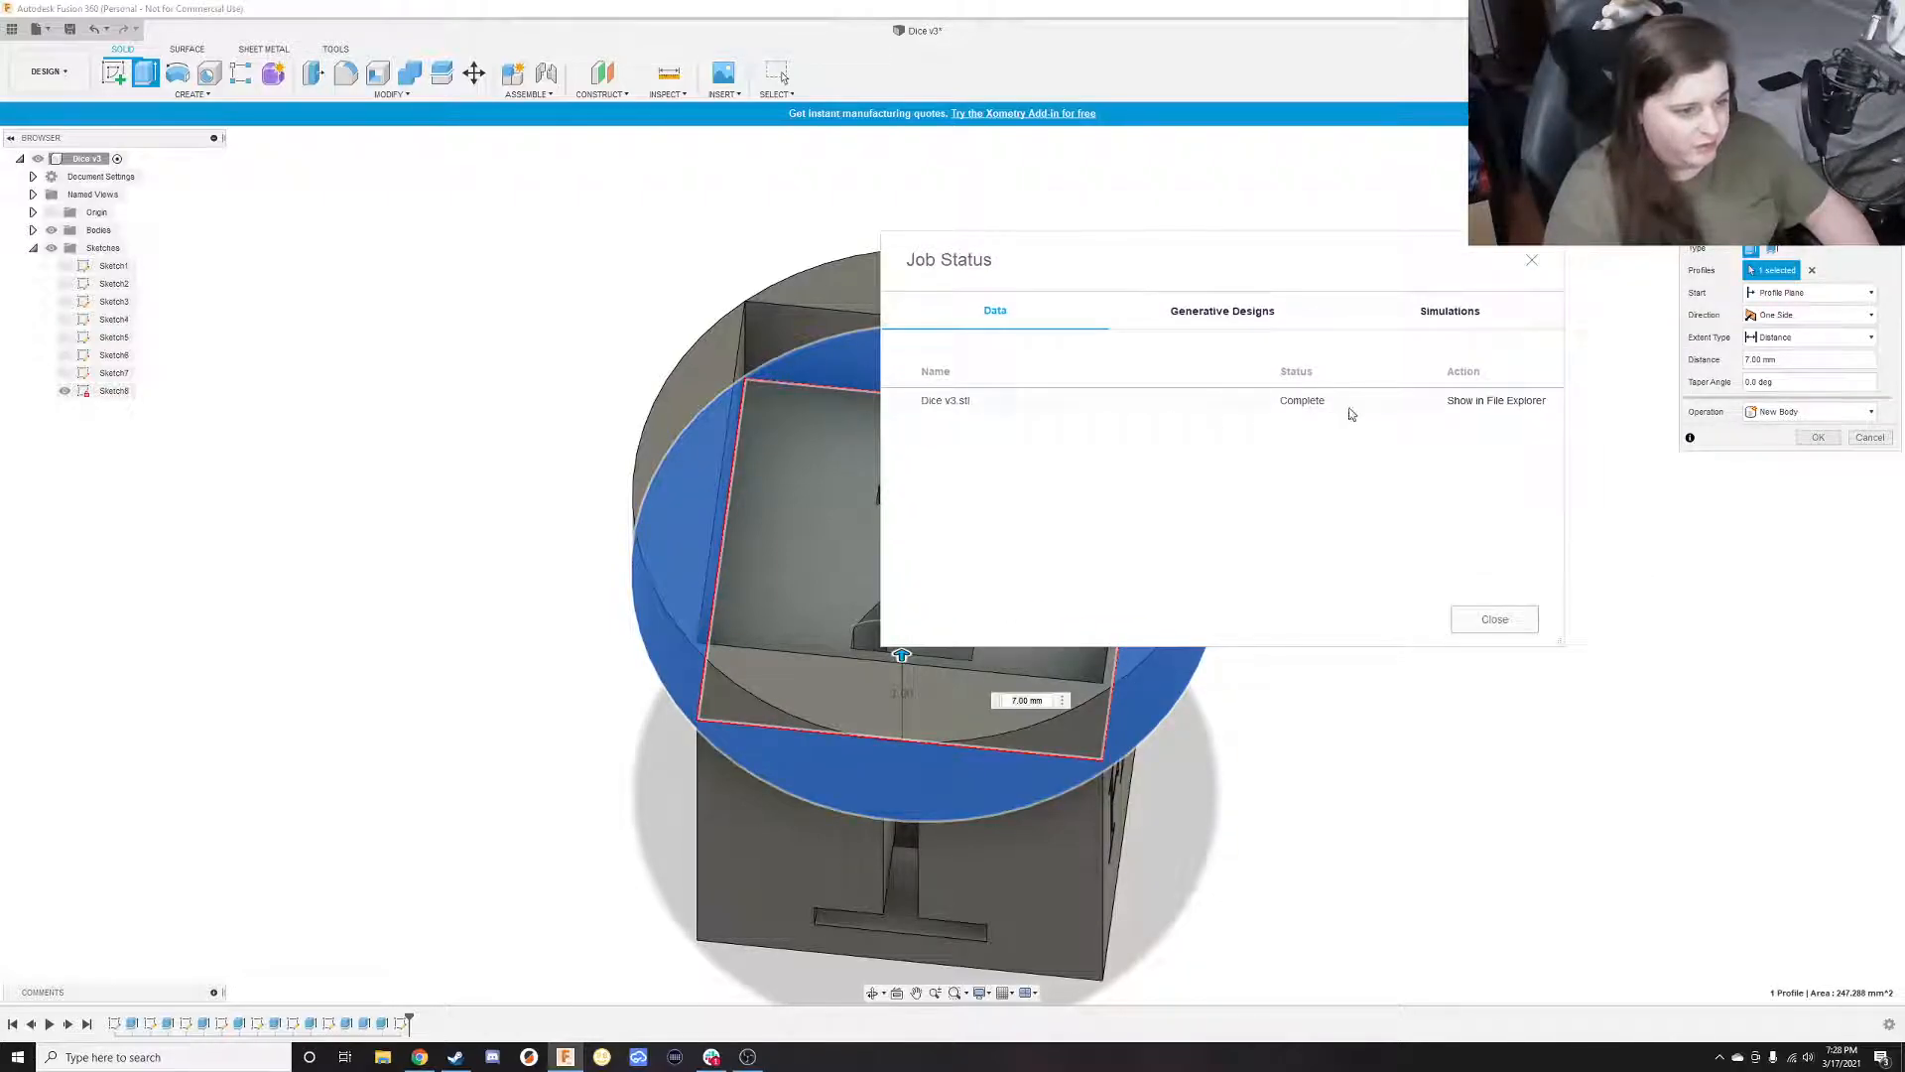
click(1502, 402)
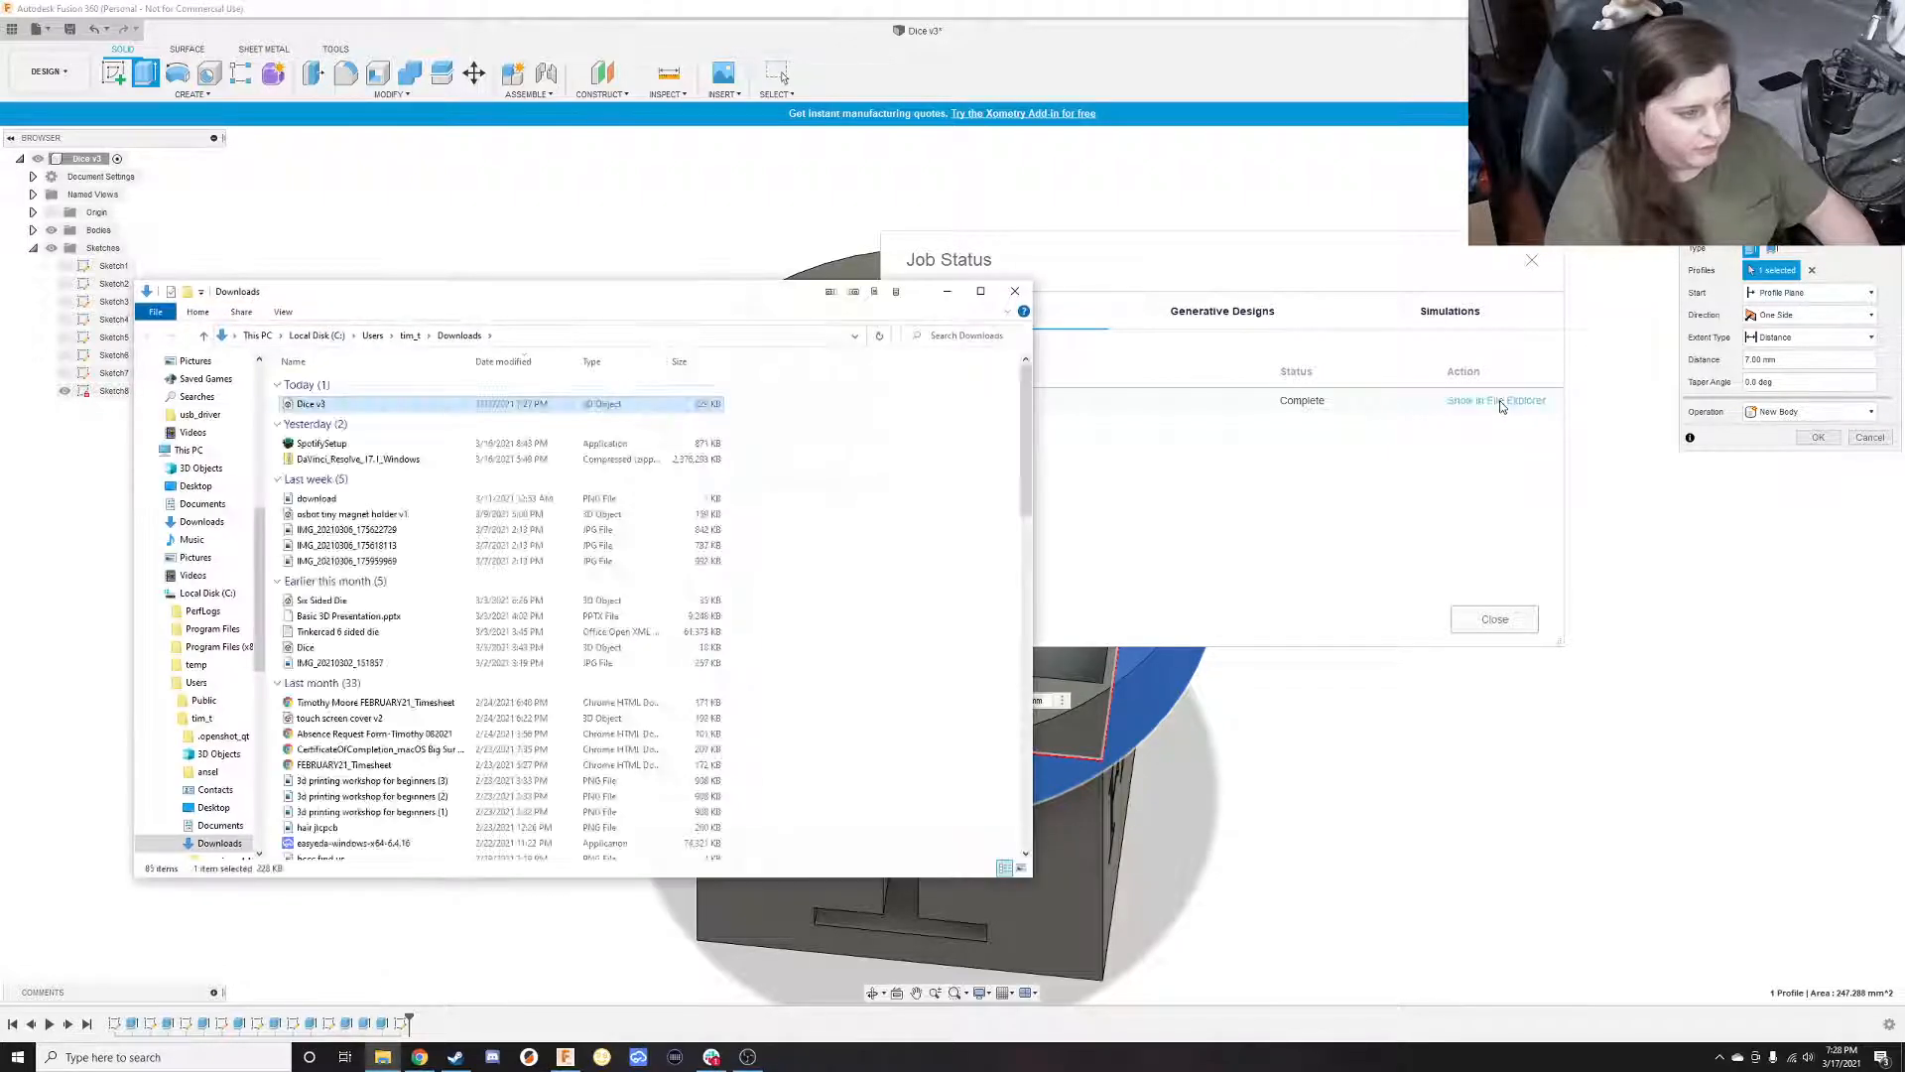
double_click(363, 404)
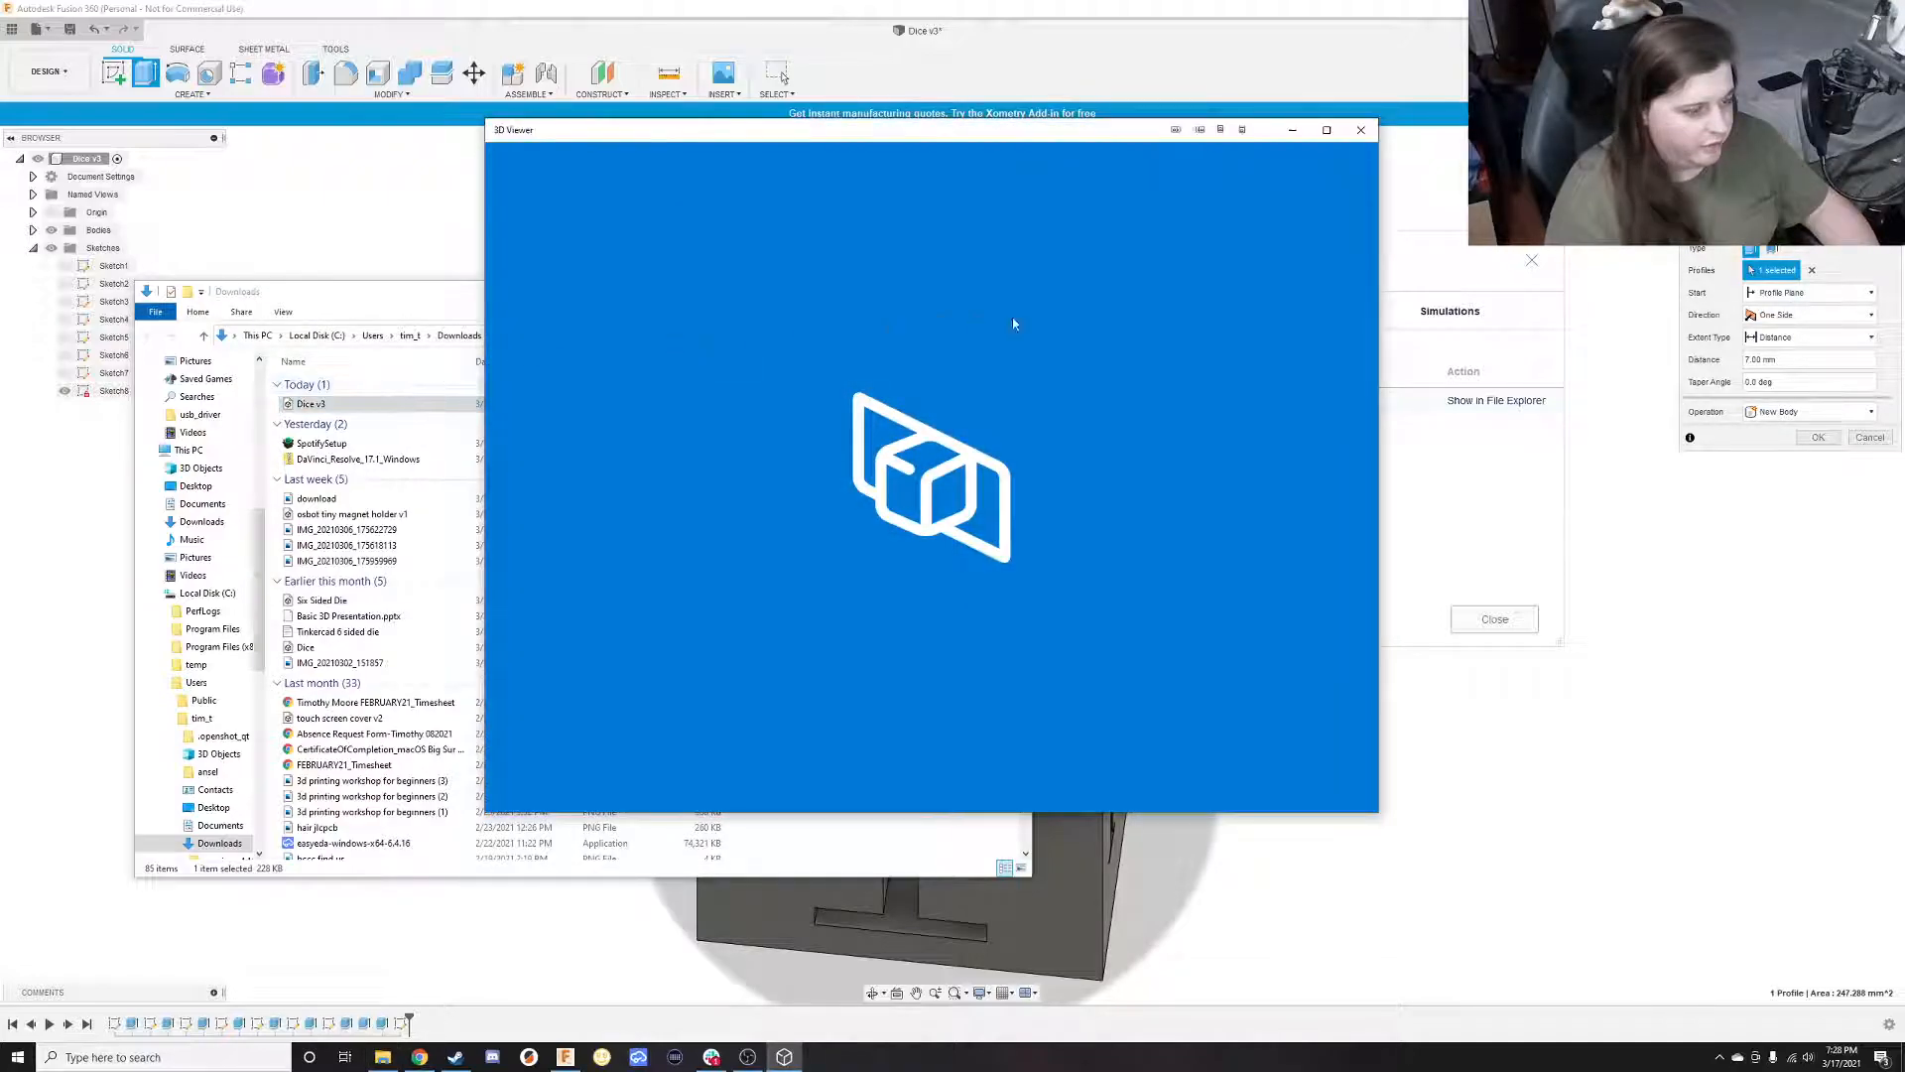
Enlarge the 3D Viewer window to full screen and inspect the cut numbers and words on the die's faces
drag(956, 328, 774, 536)
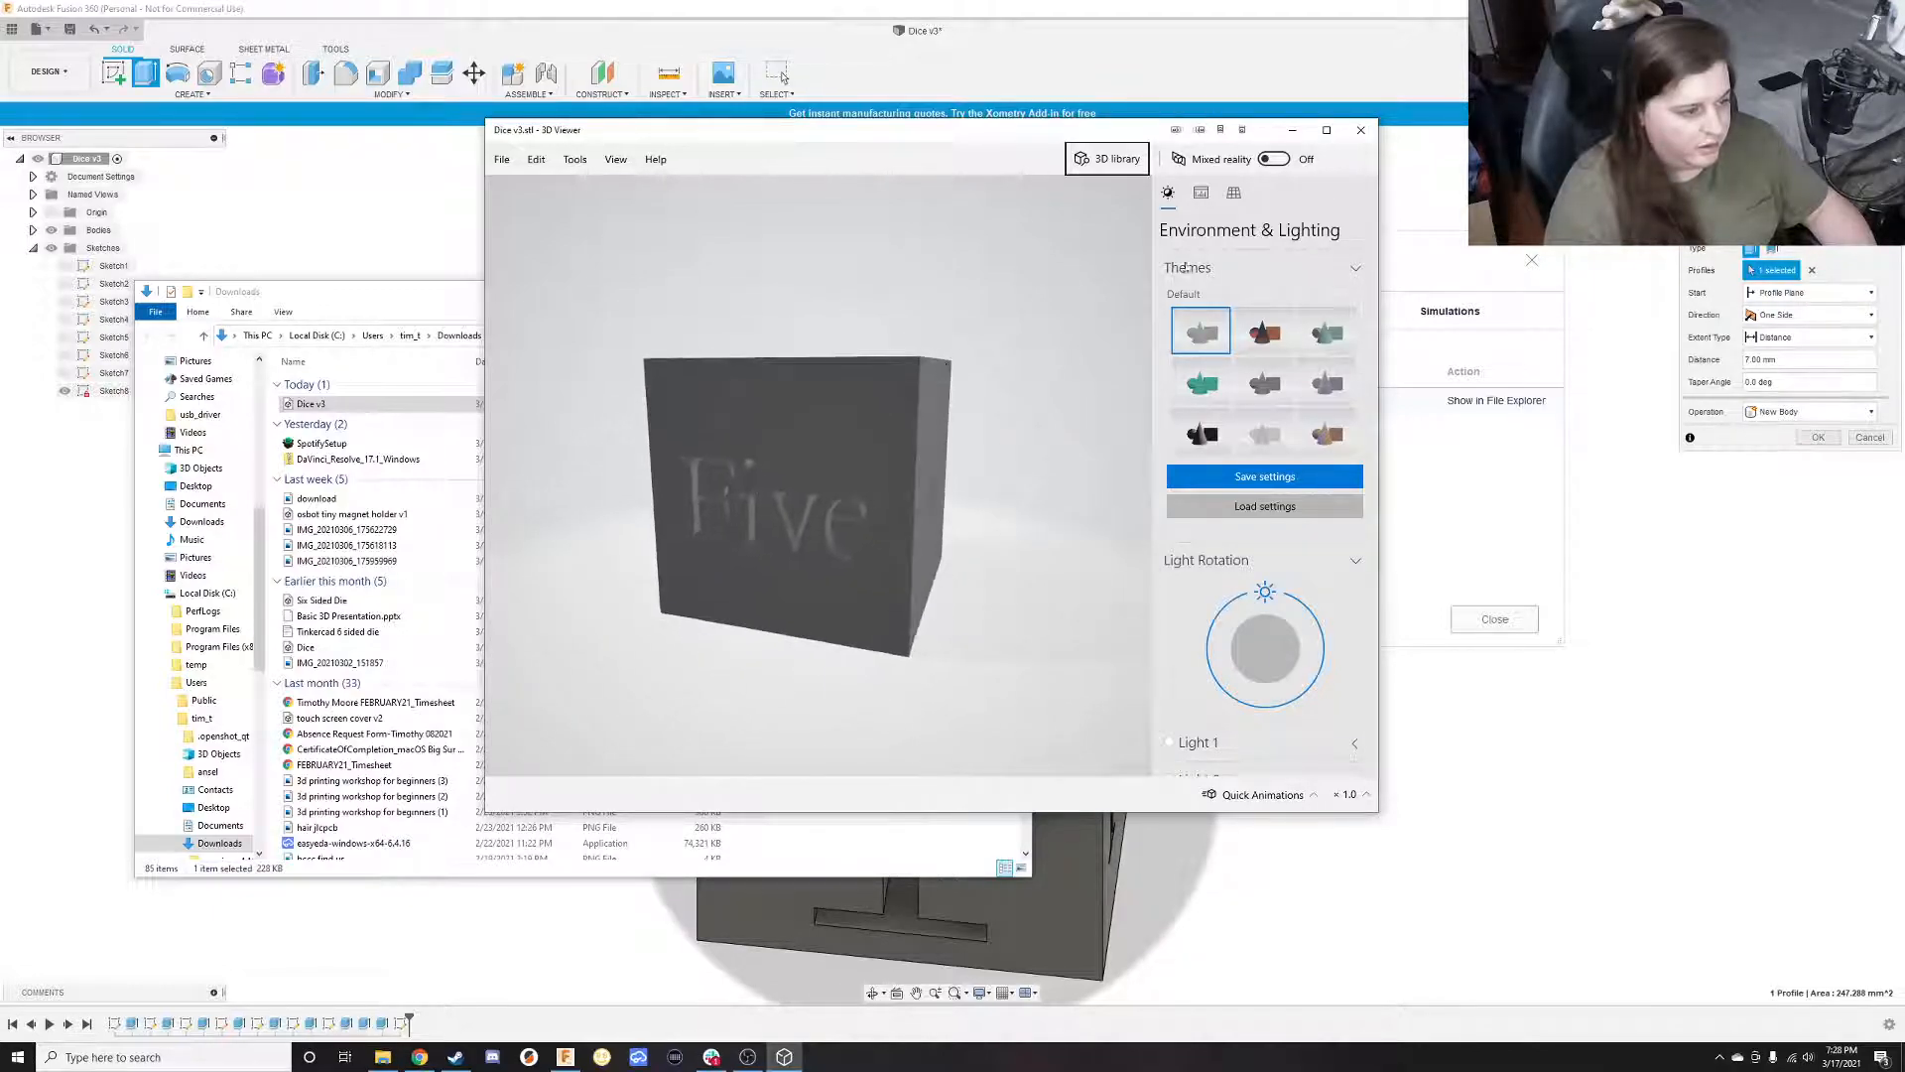
click(1325, 130)
drag(905, 490, 1102, 519)
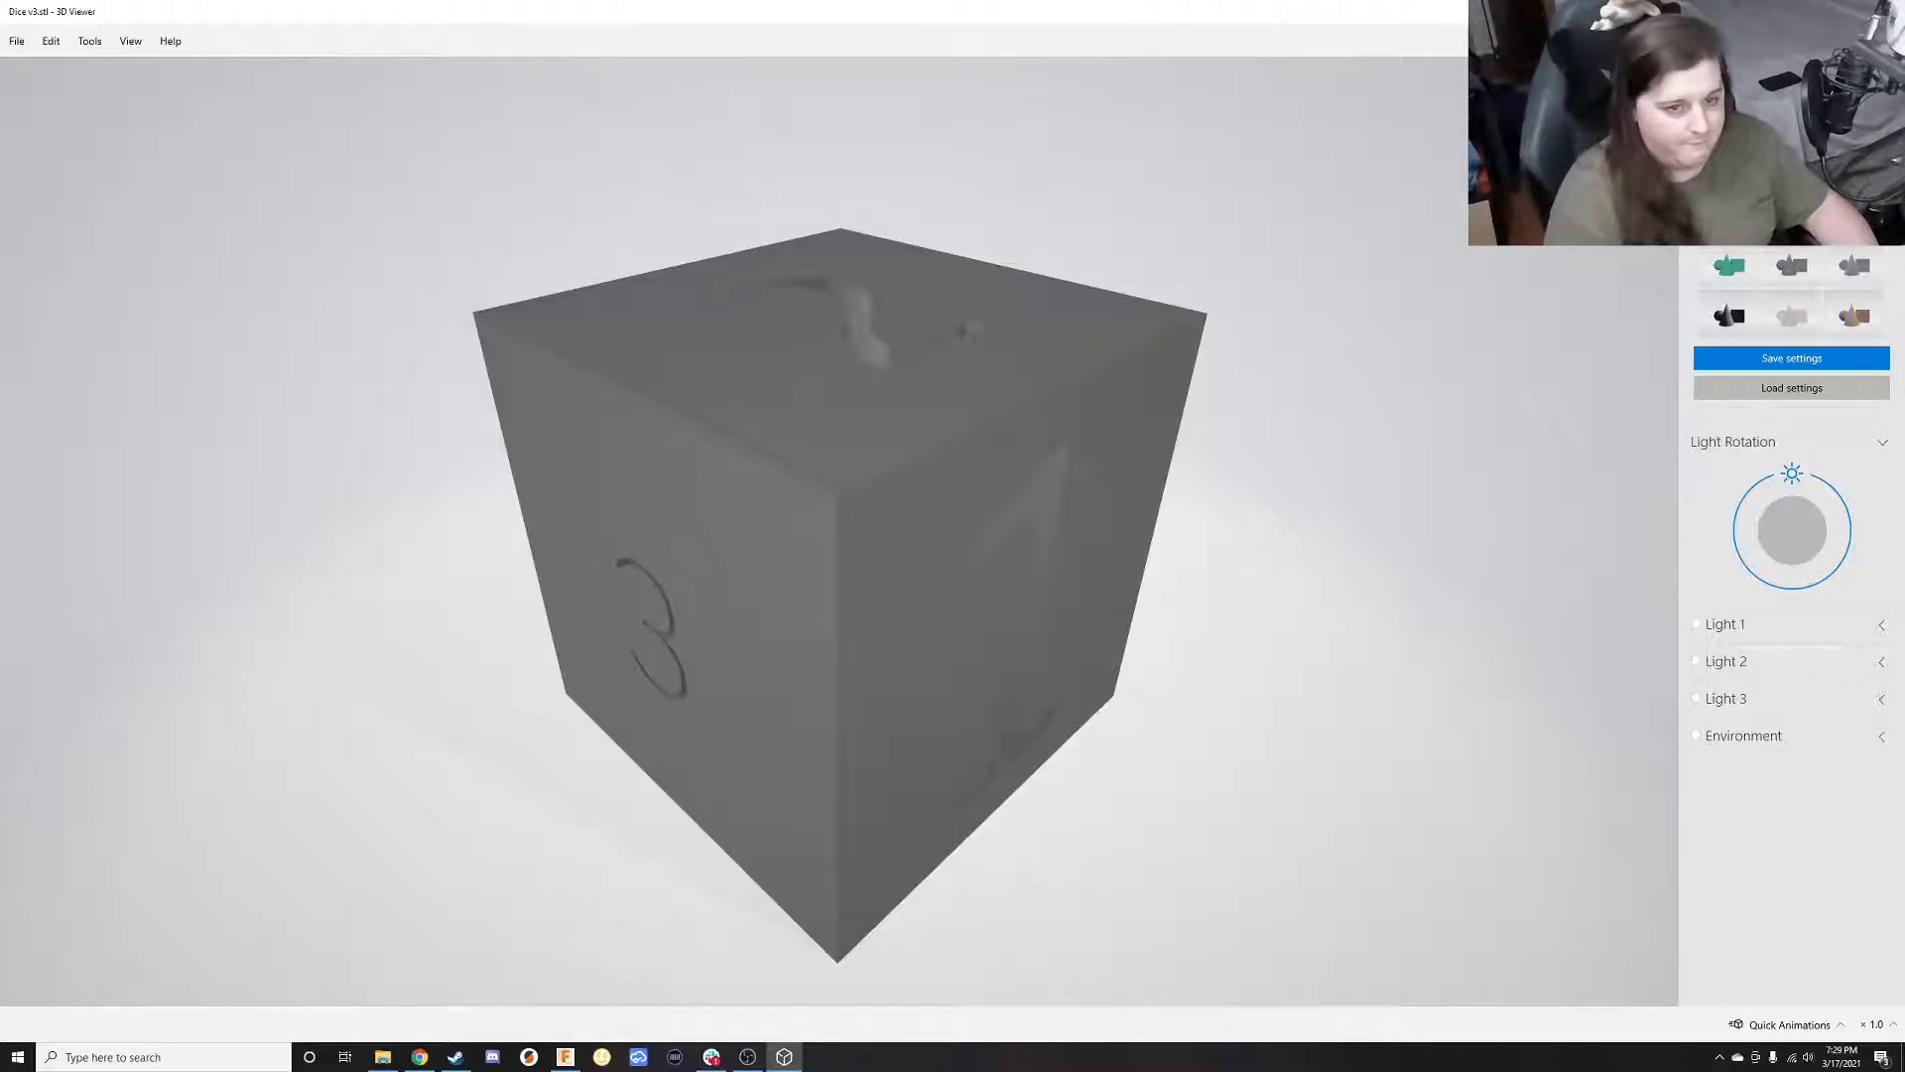
Close the 3D Viewer, the Downloads folder and the job status to return to the extrusion in Fusion 360
click(1882, 12)
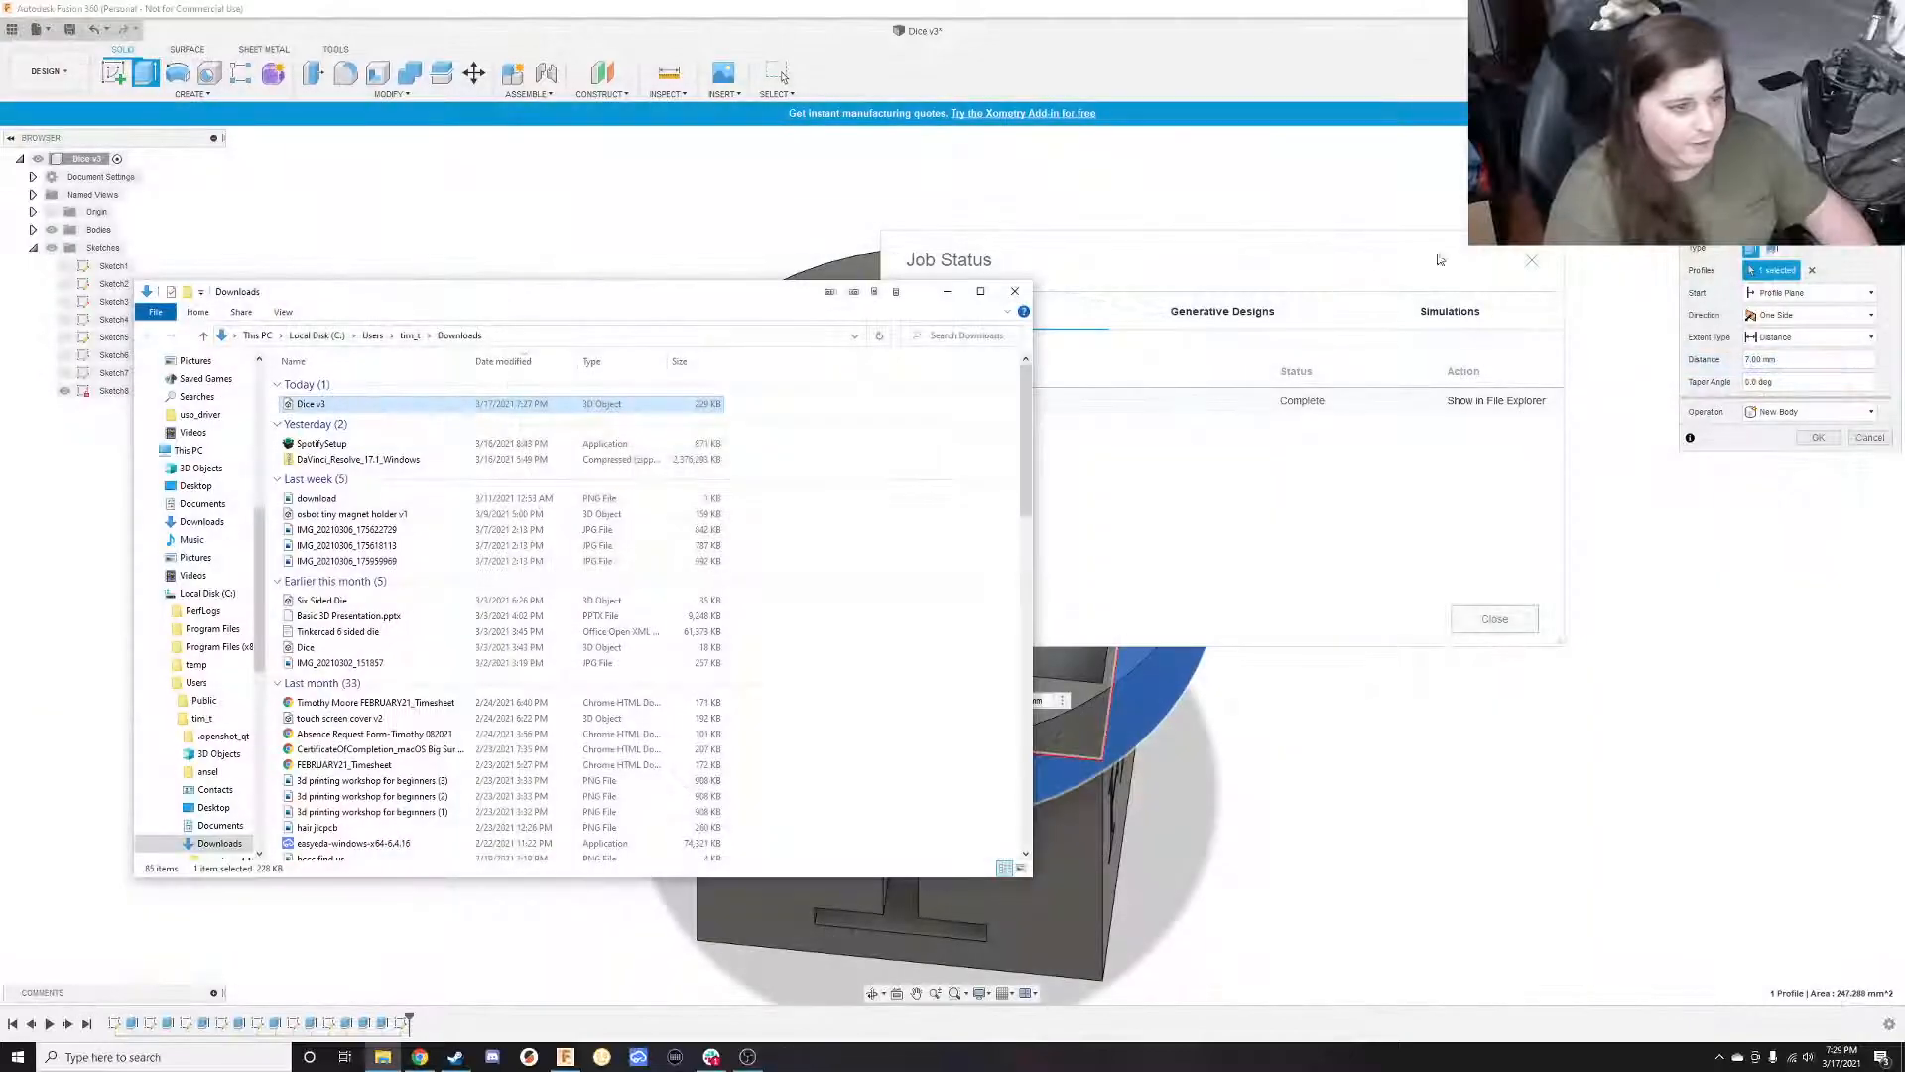
click(1016, 292)
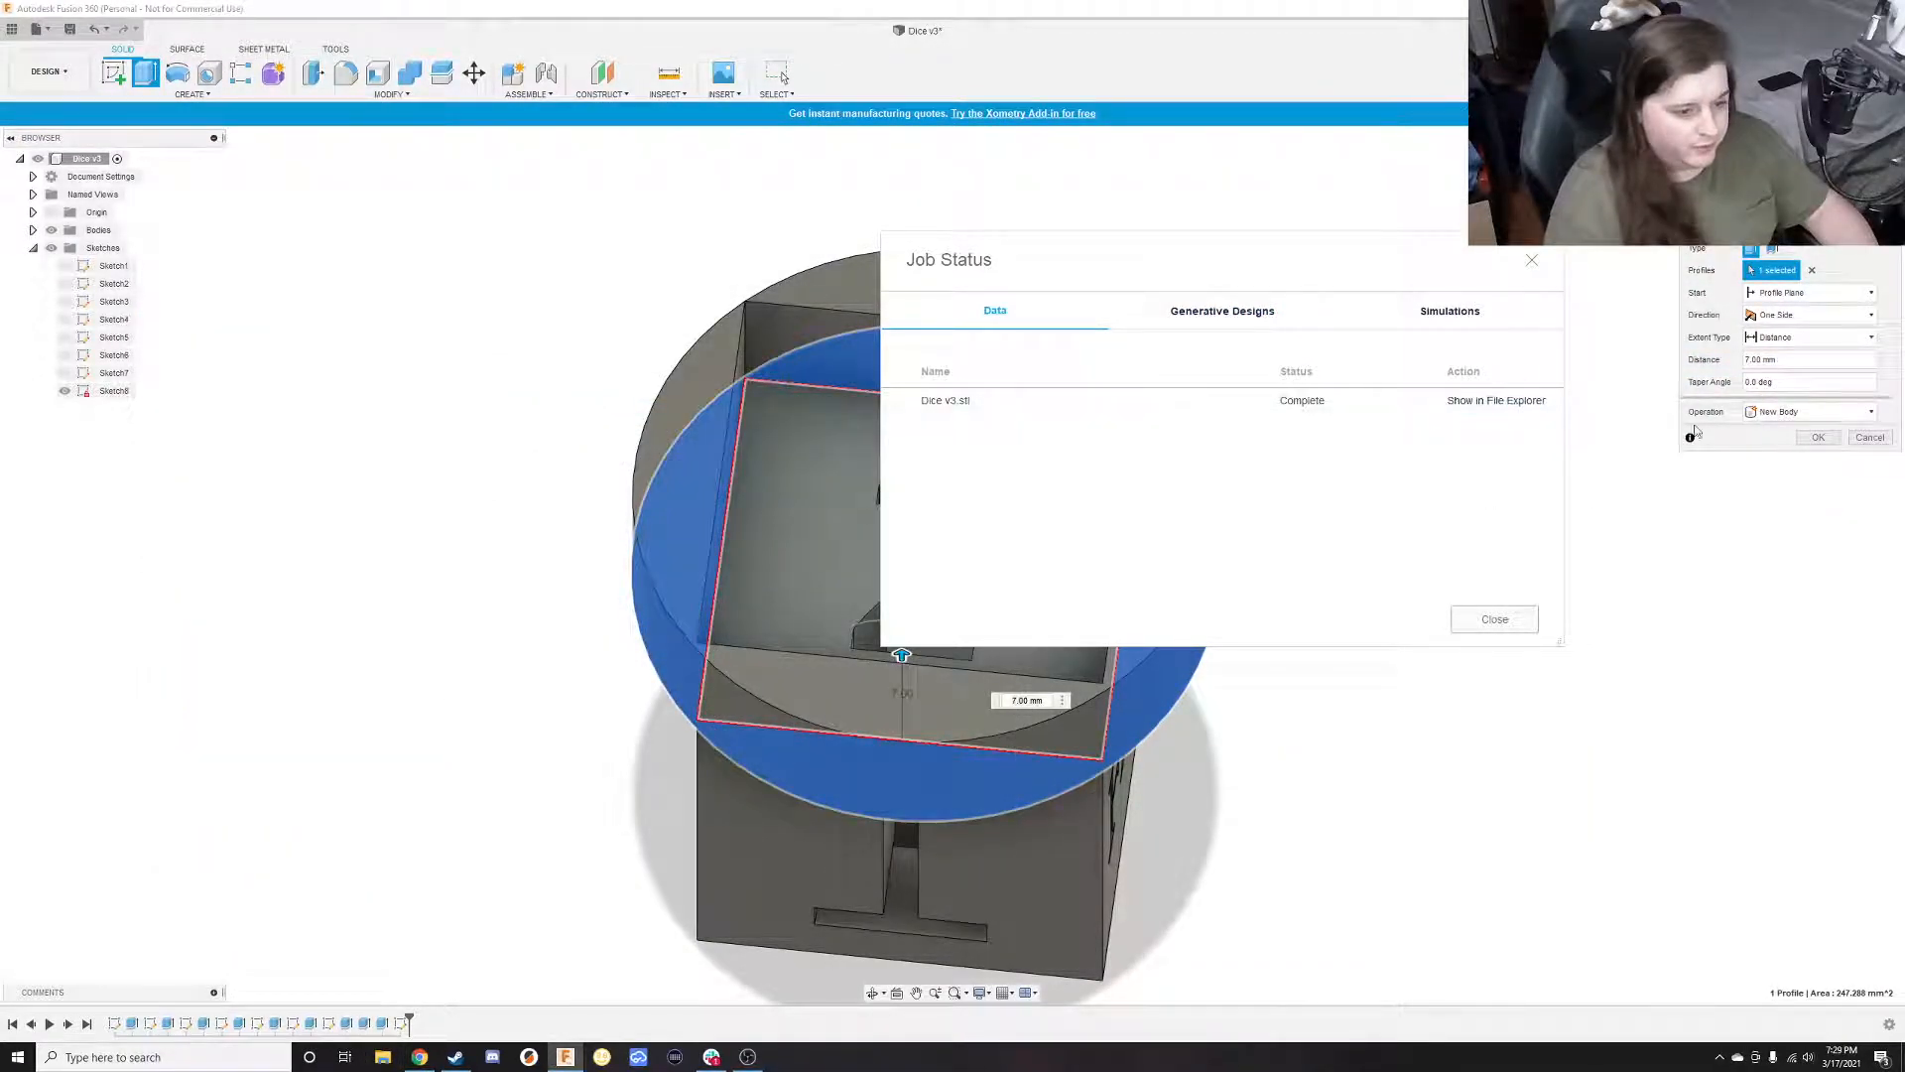
click(1491, 619)
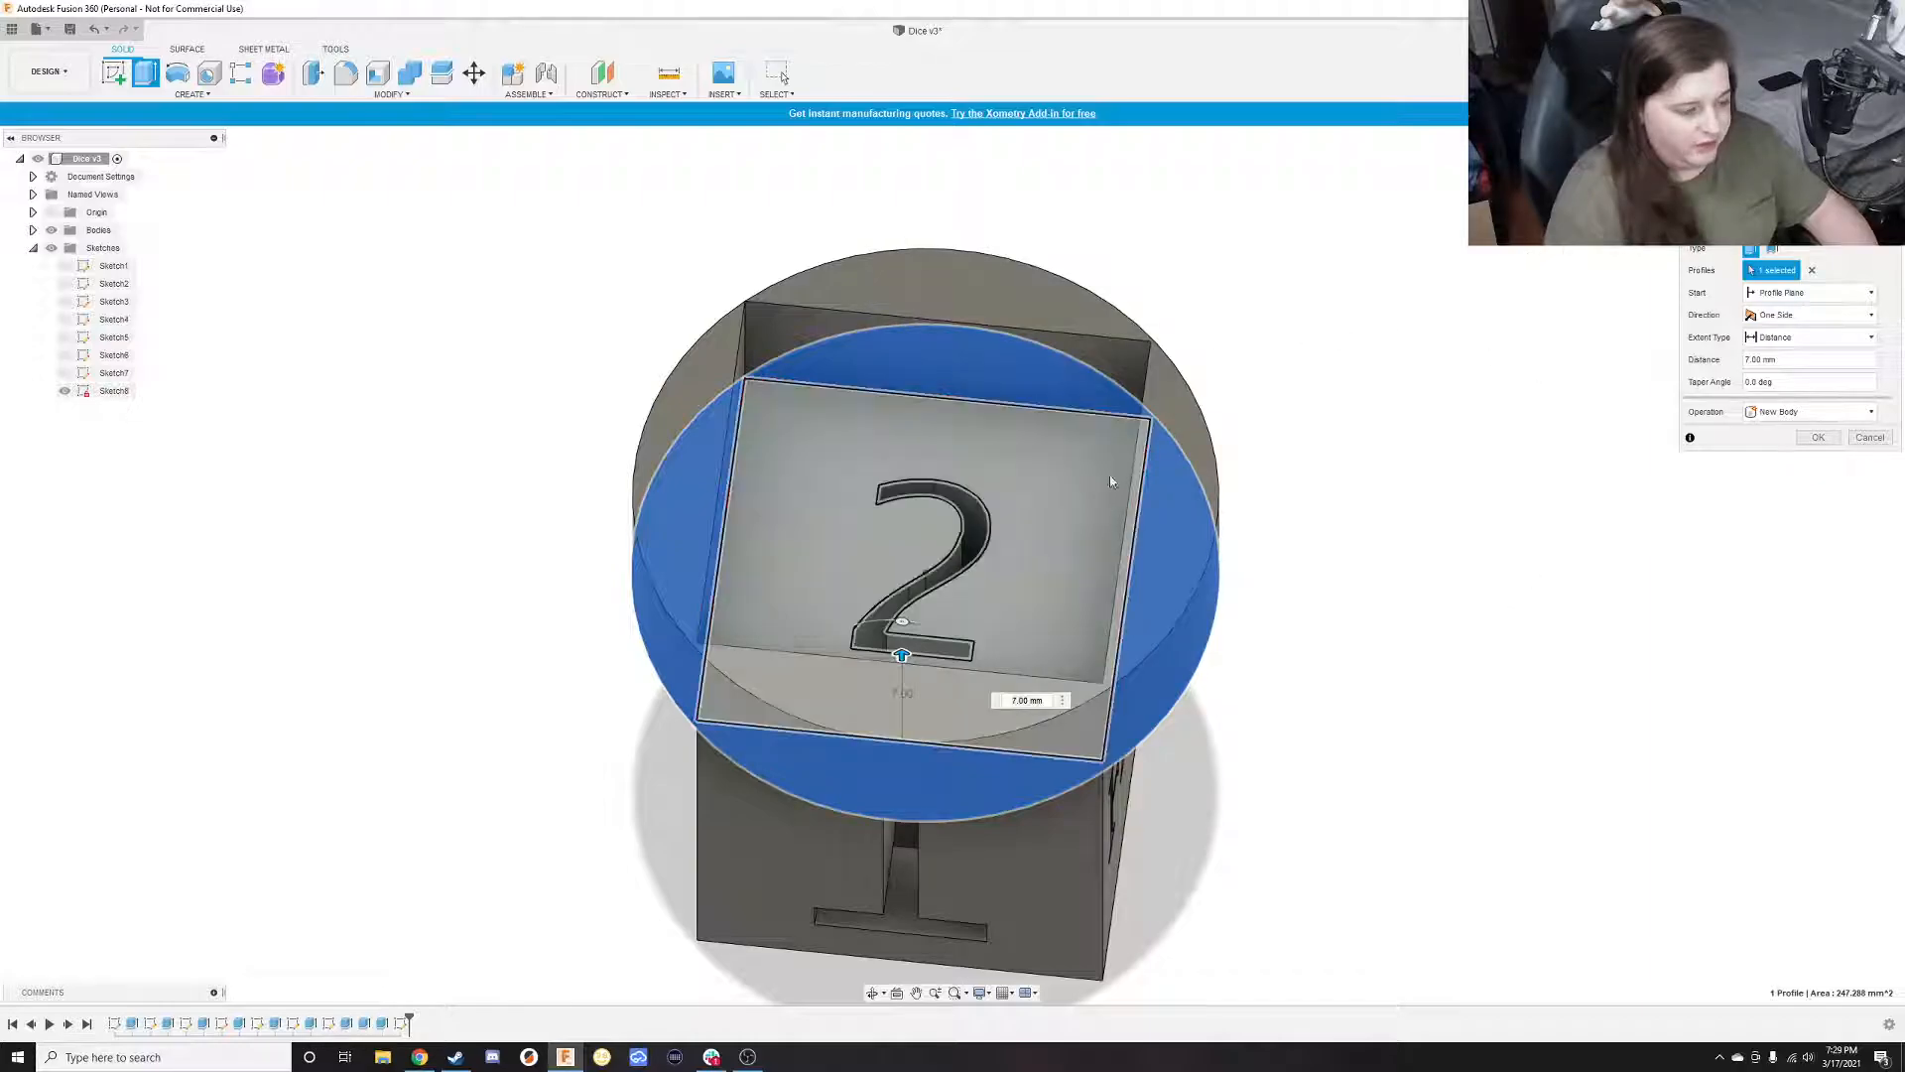